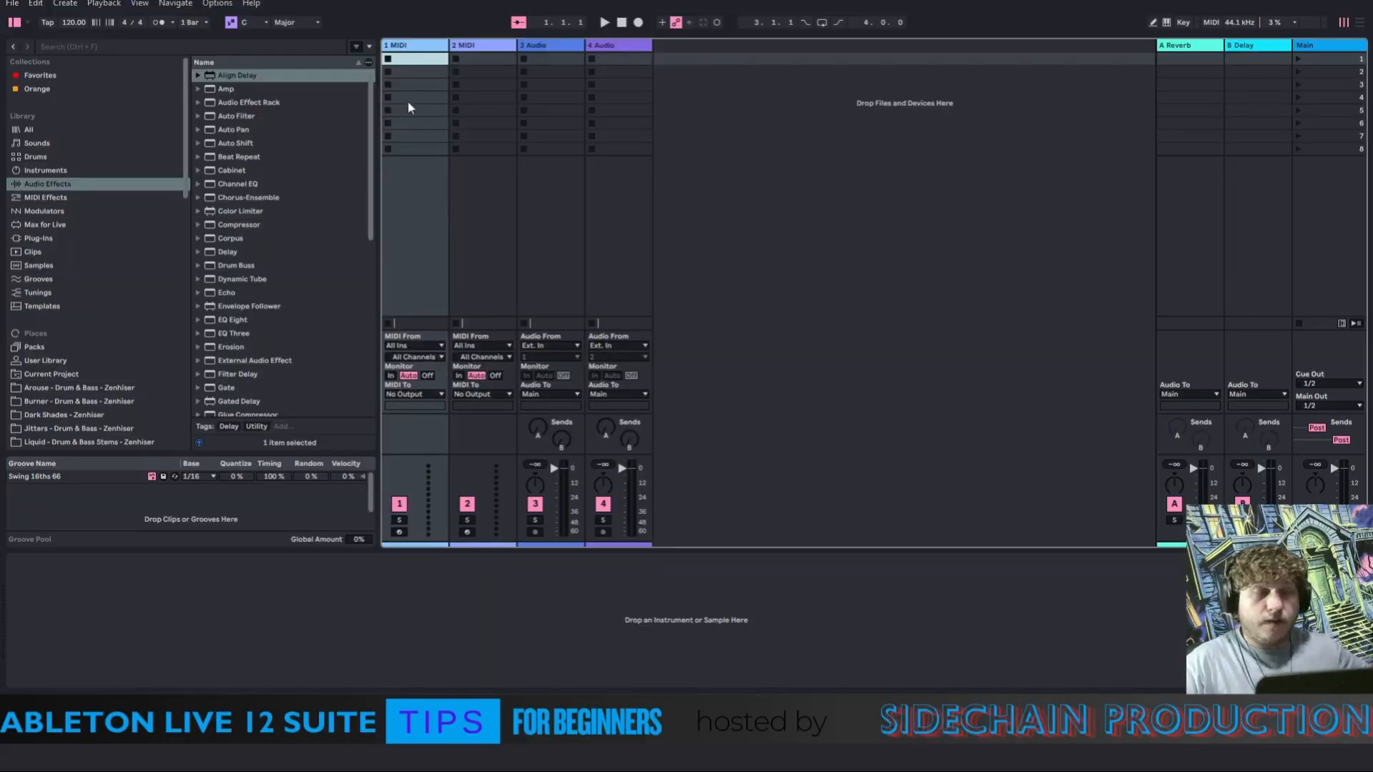
Delete the second MIDI track and both audio tracks, then switch to Arrangement View
click(485, 59)
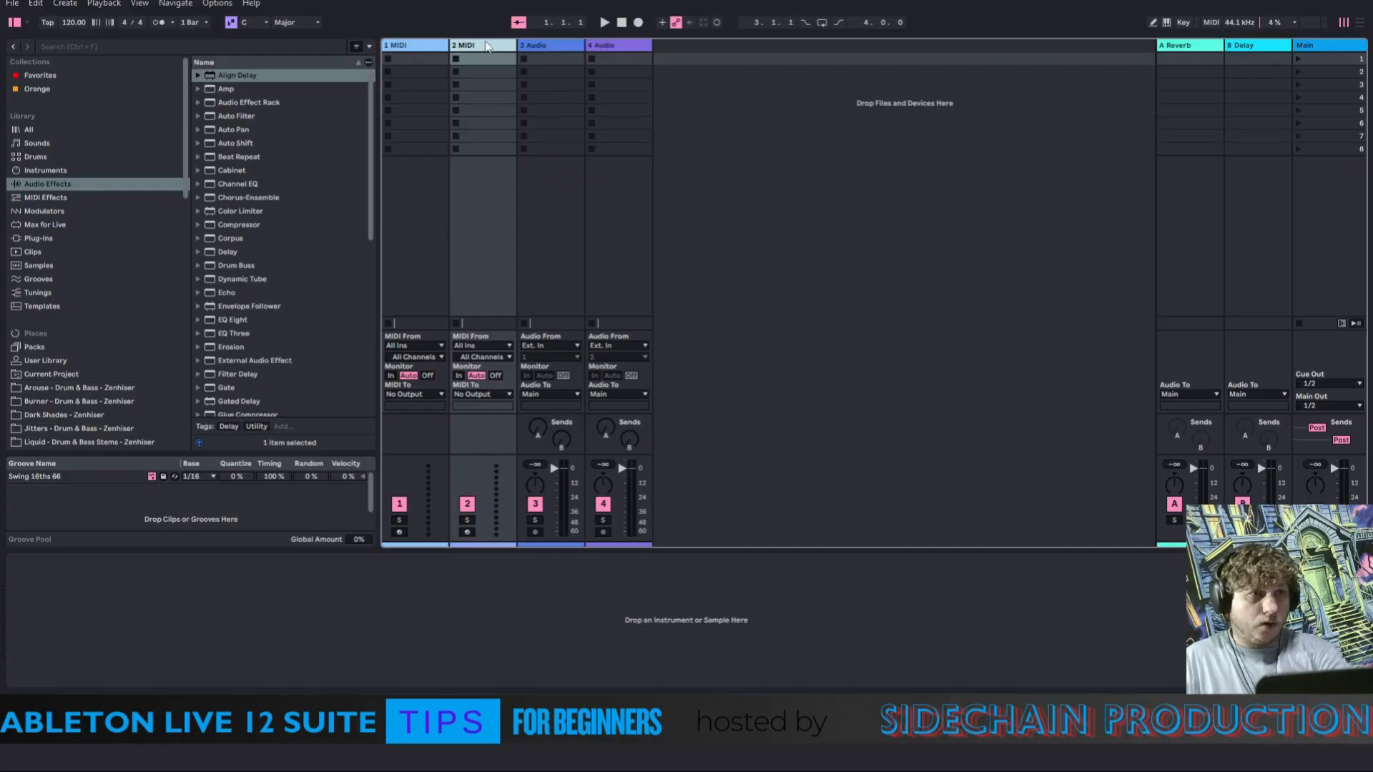
click(616, 49)
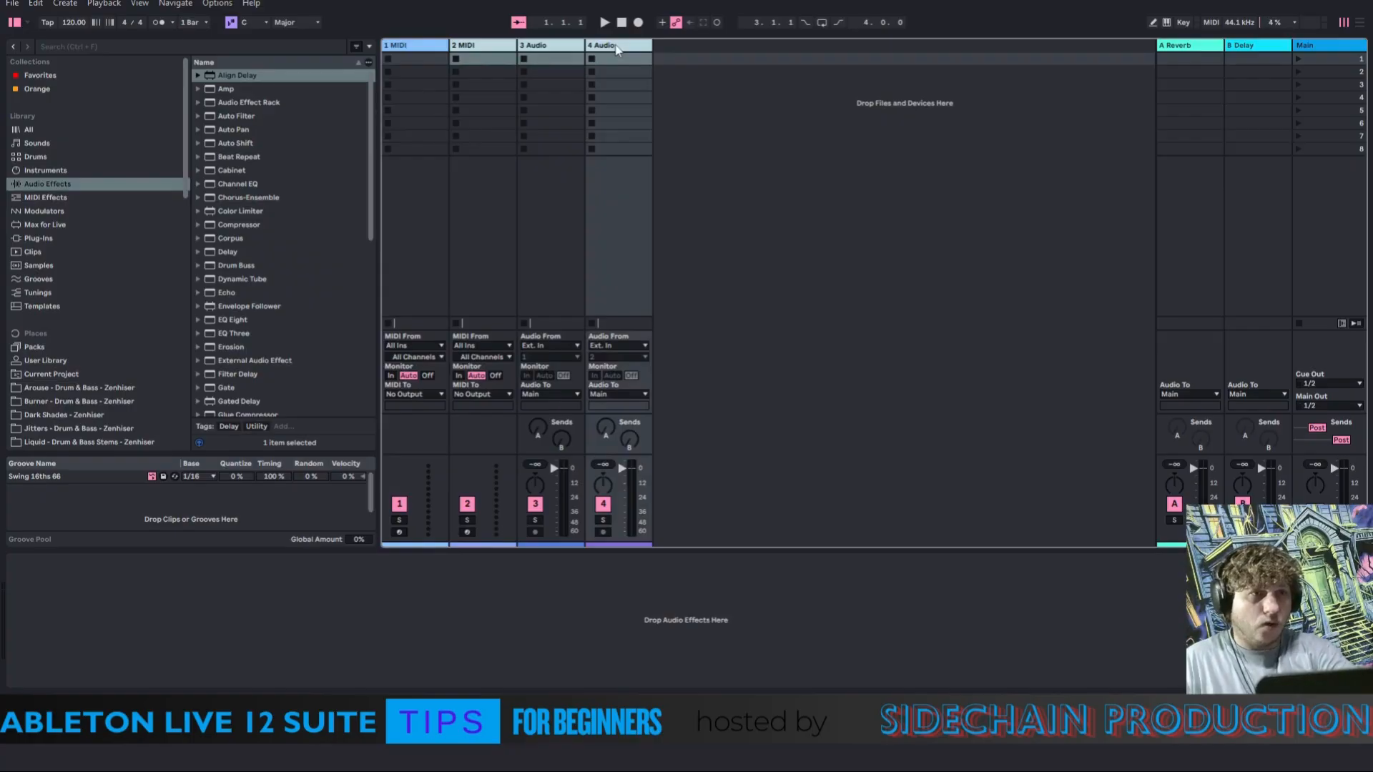
key(Delete)
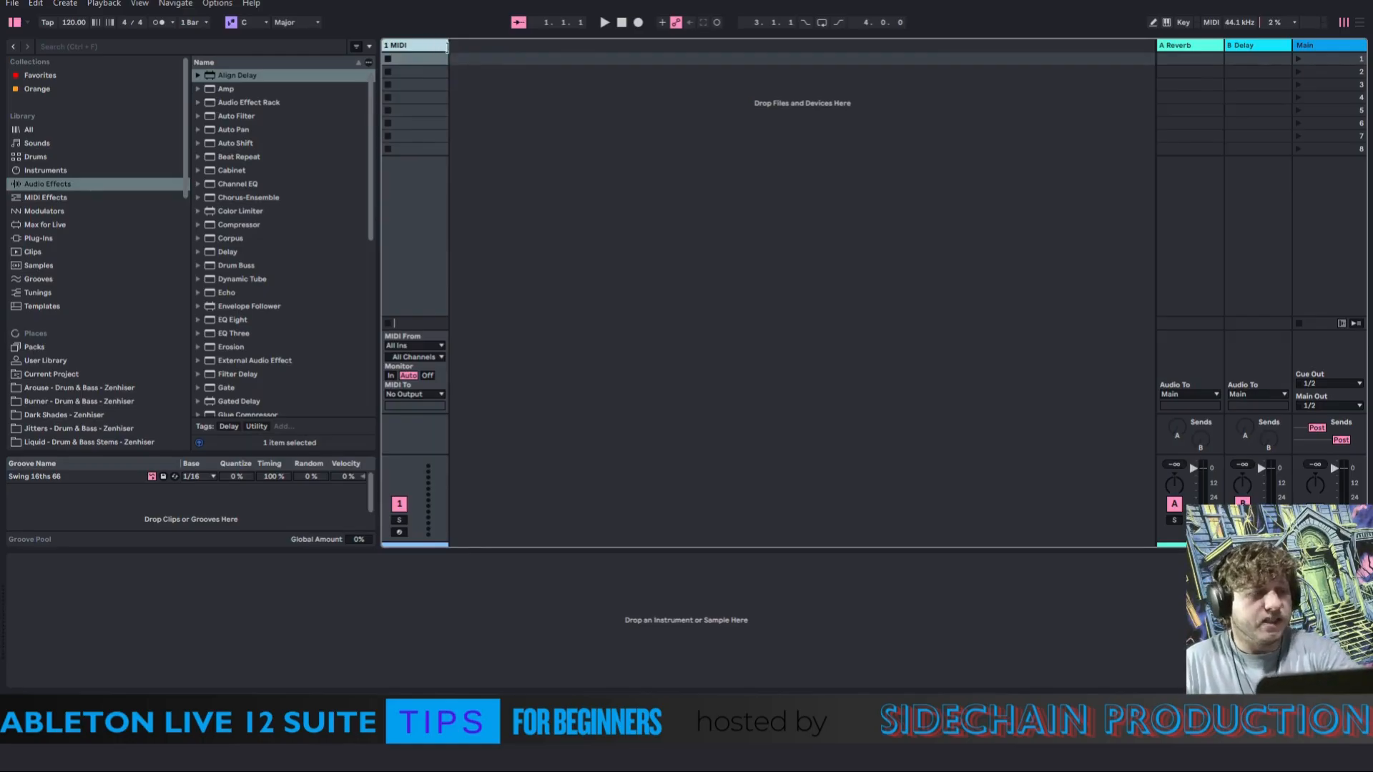
key(Tab)
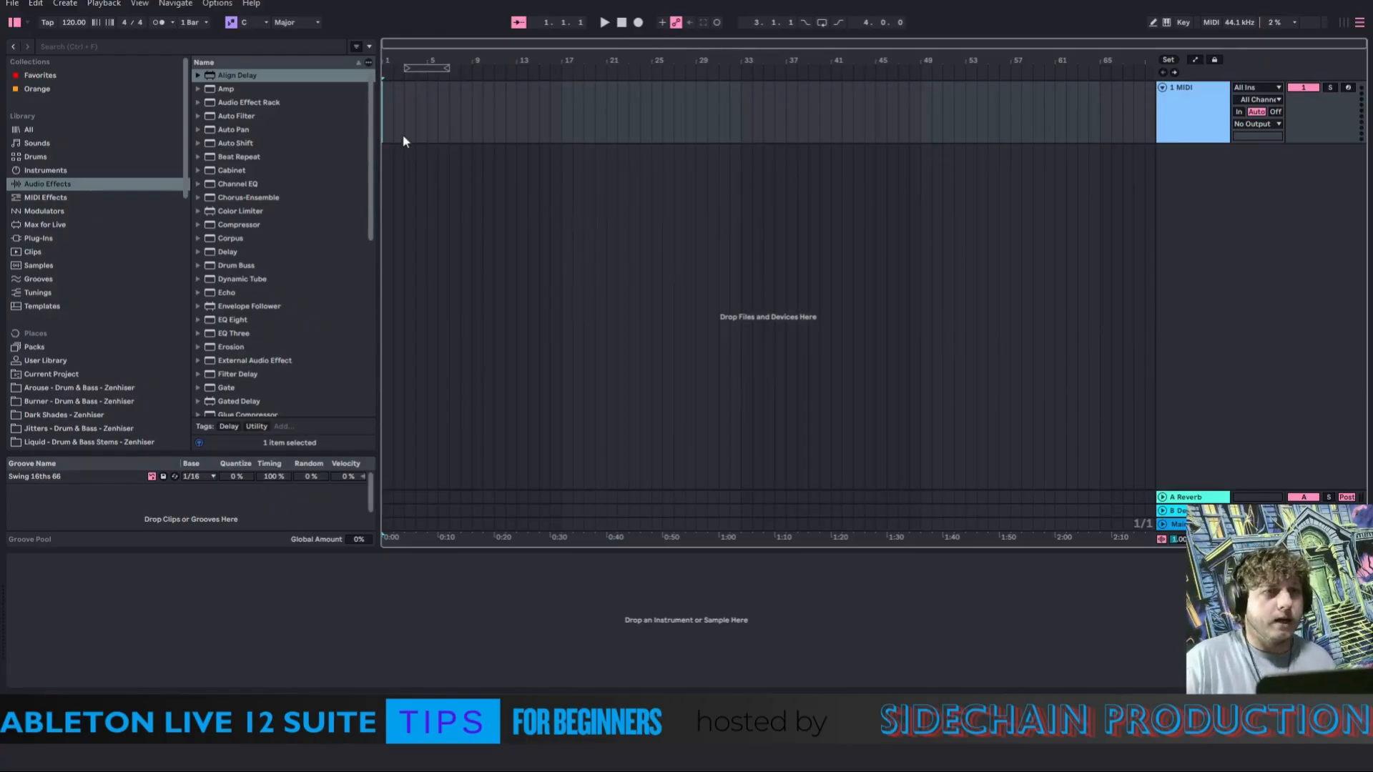
Load an empty Drum Rack instrument onto the remaining MIDI track
click(50, 172)
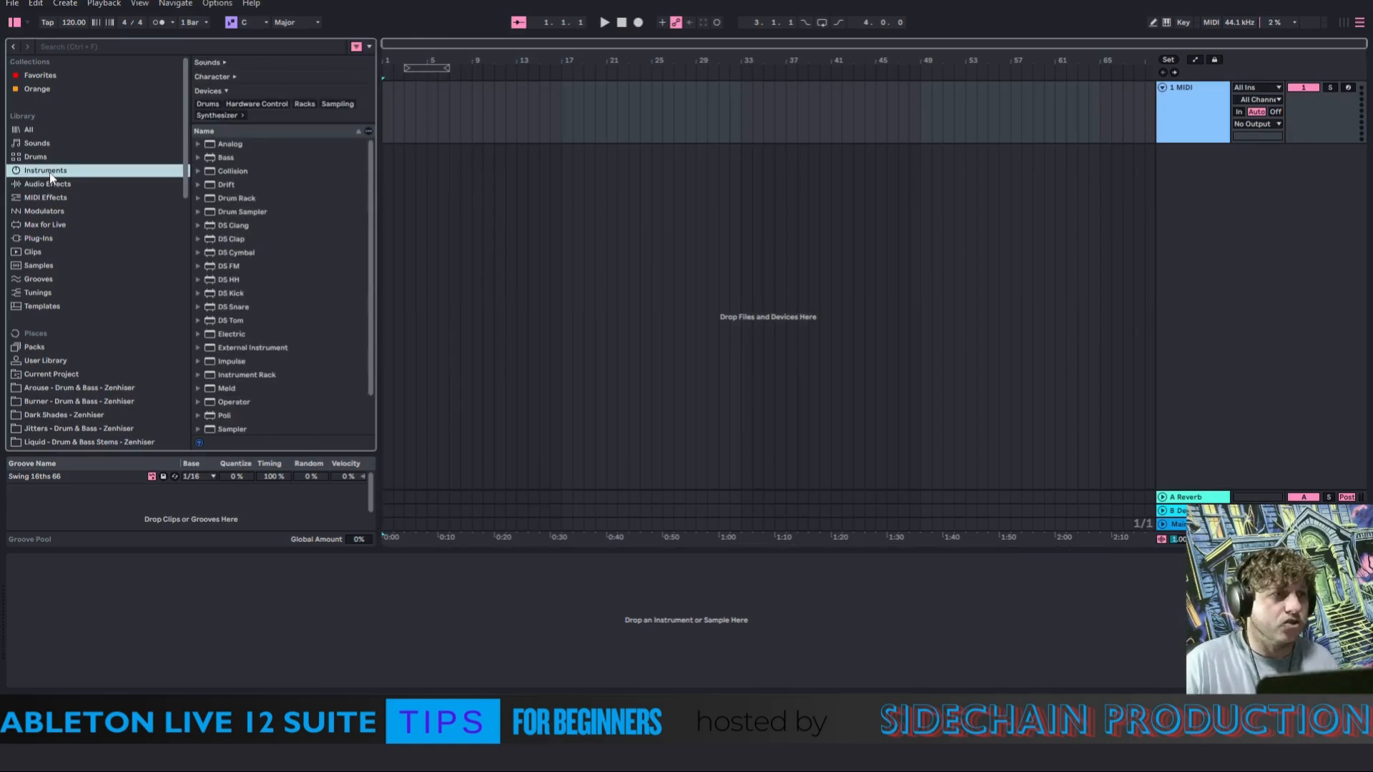
double_click(228, 202)
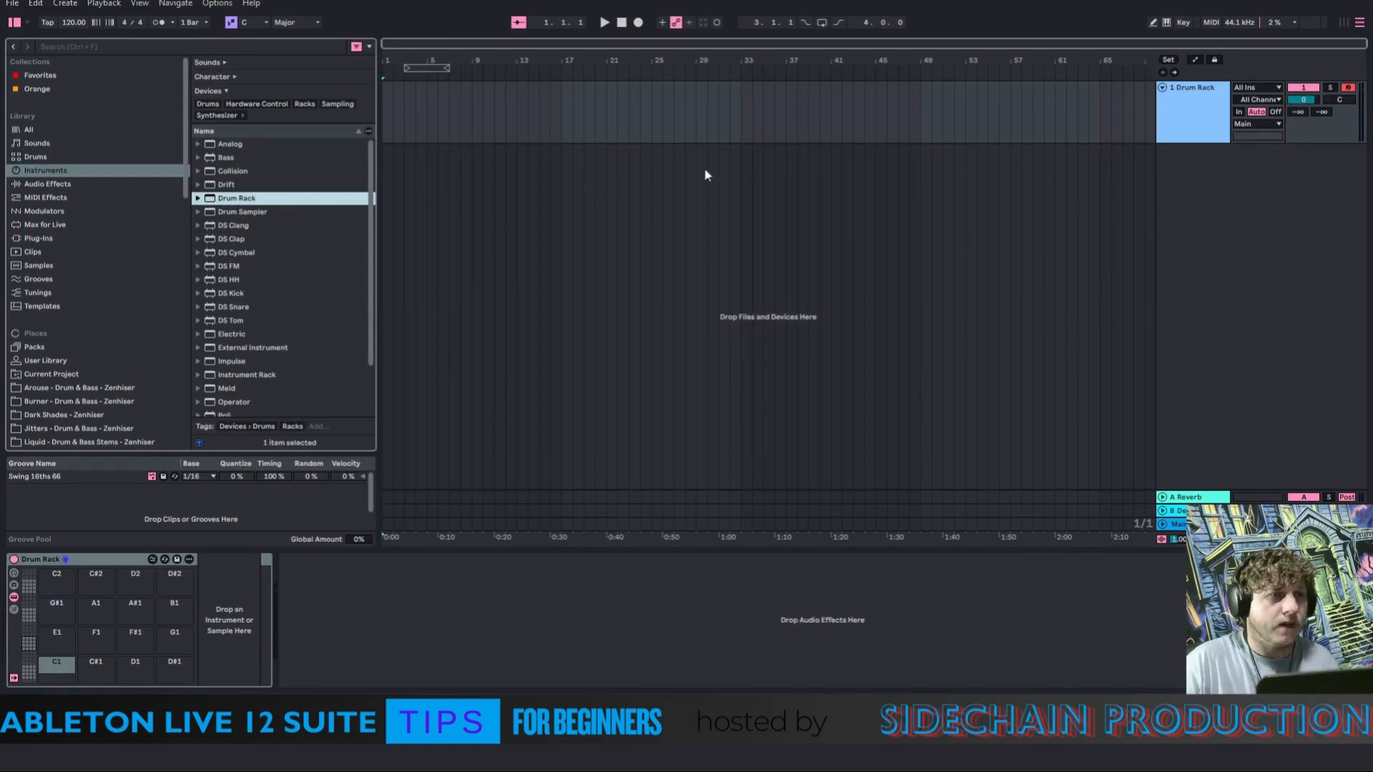
click(1208, 111)
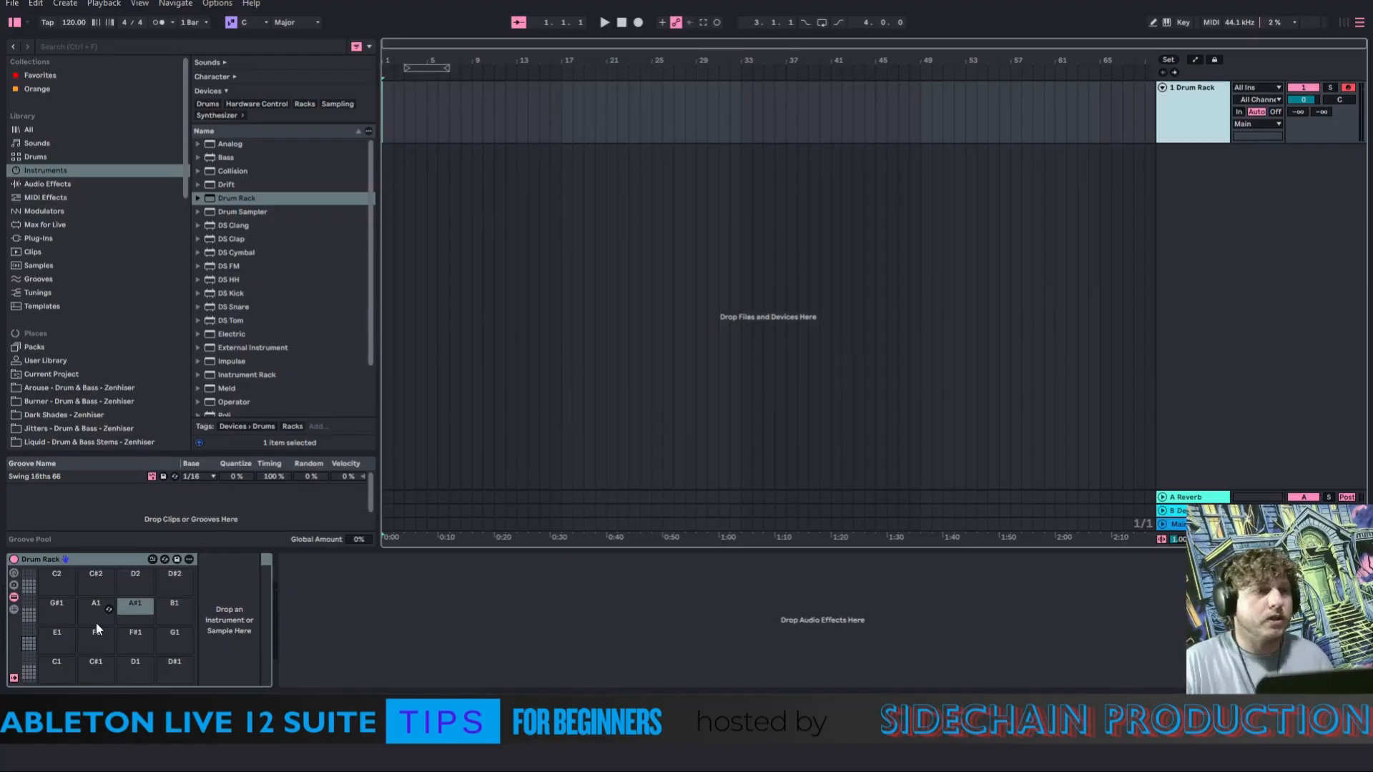
Search the samples for "909 ki", audition the kicks, and load Kick 909 ES.wav onto the Drum Rack's C1 pad
click(50, 265)
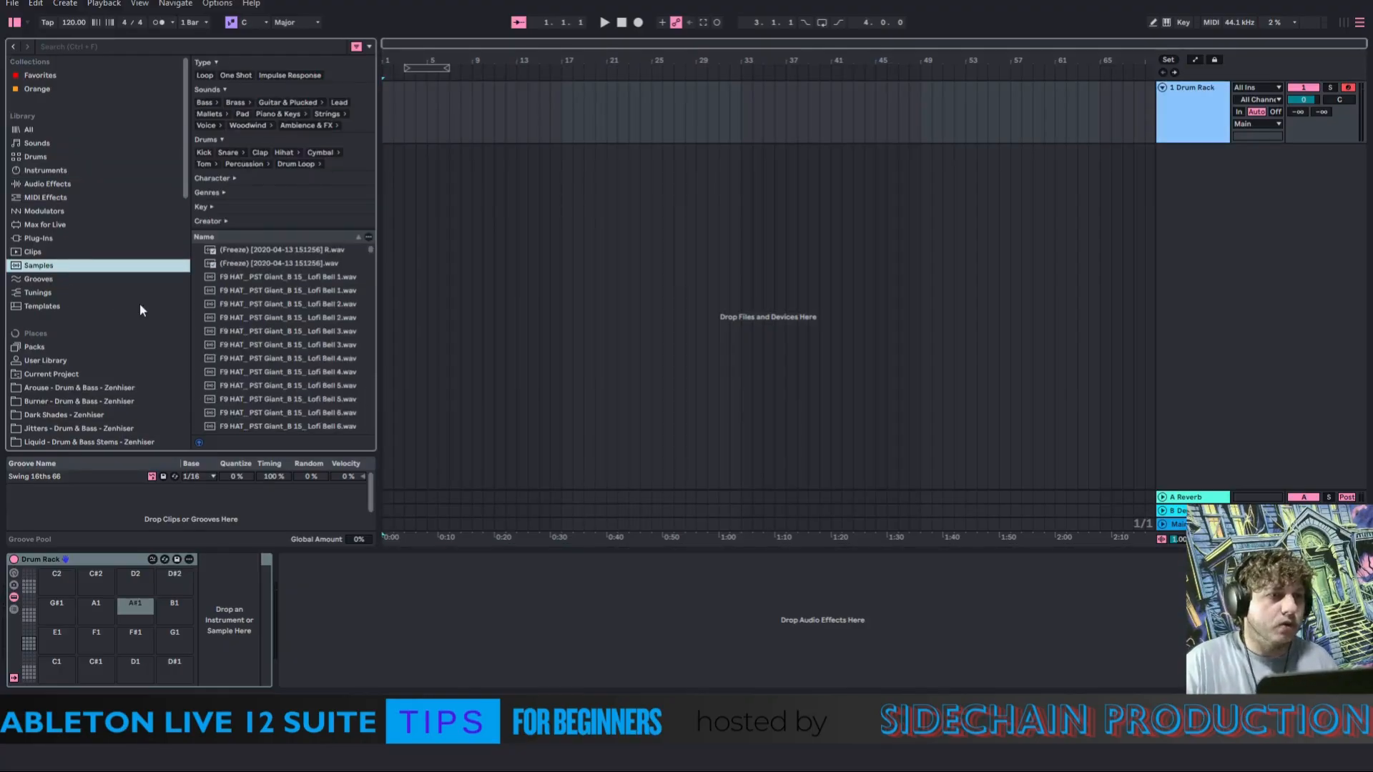
click(80, 50)
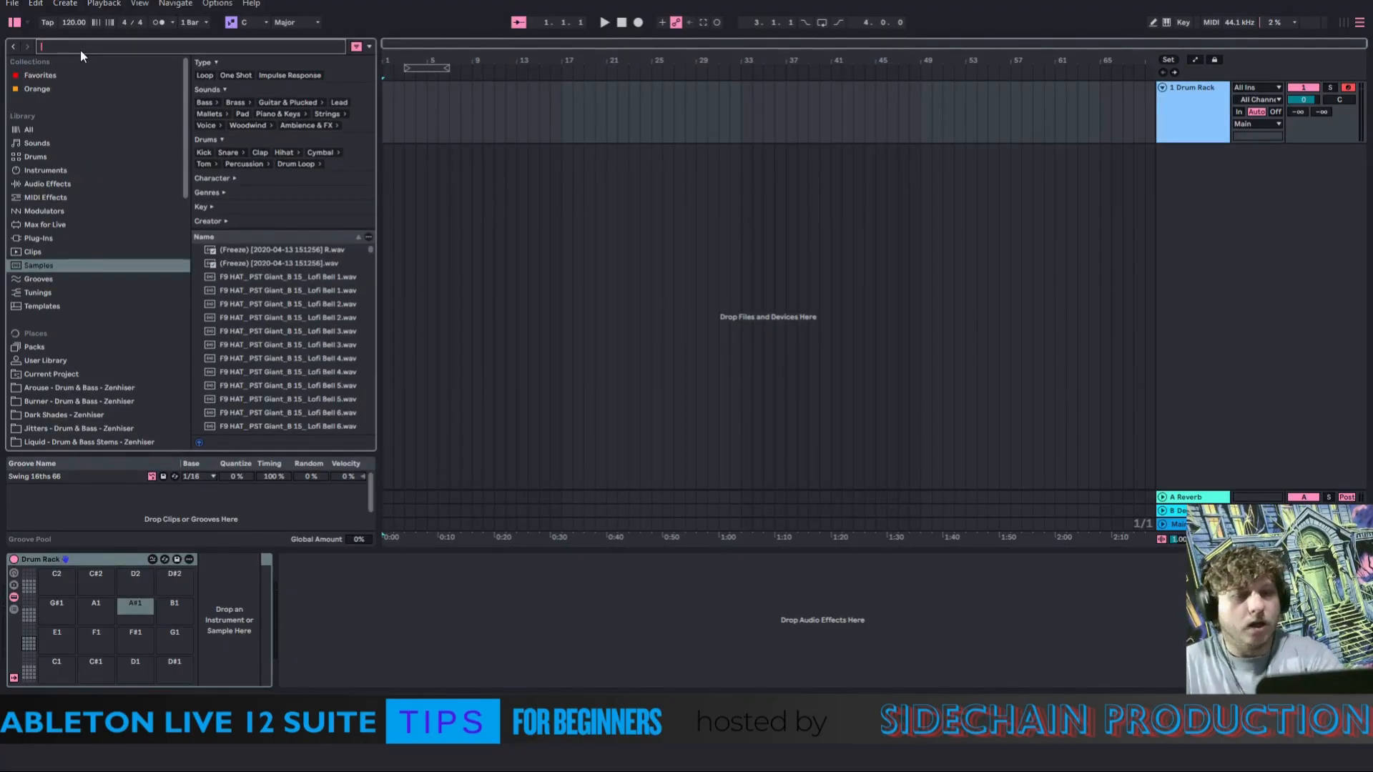
text(909 ki)
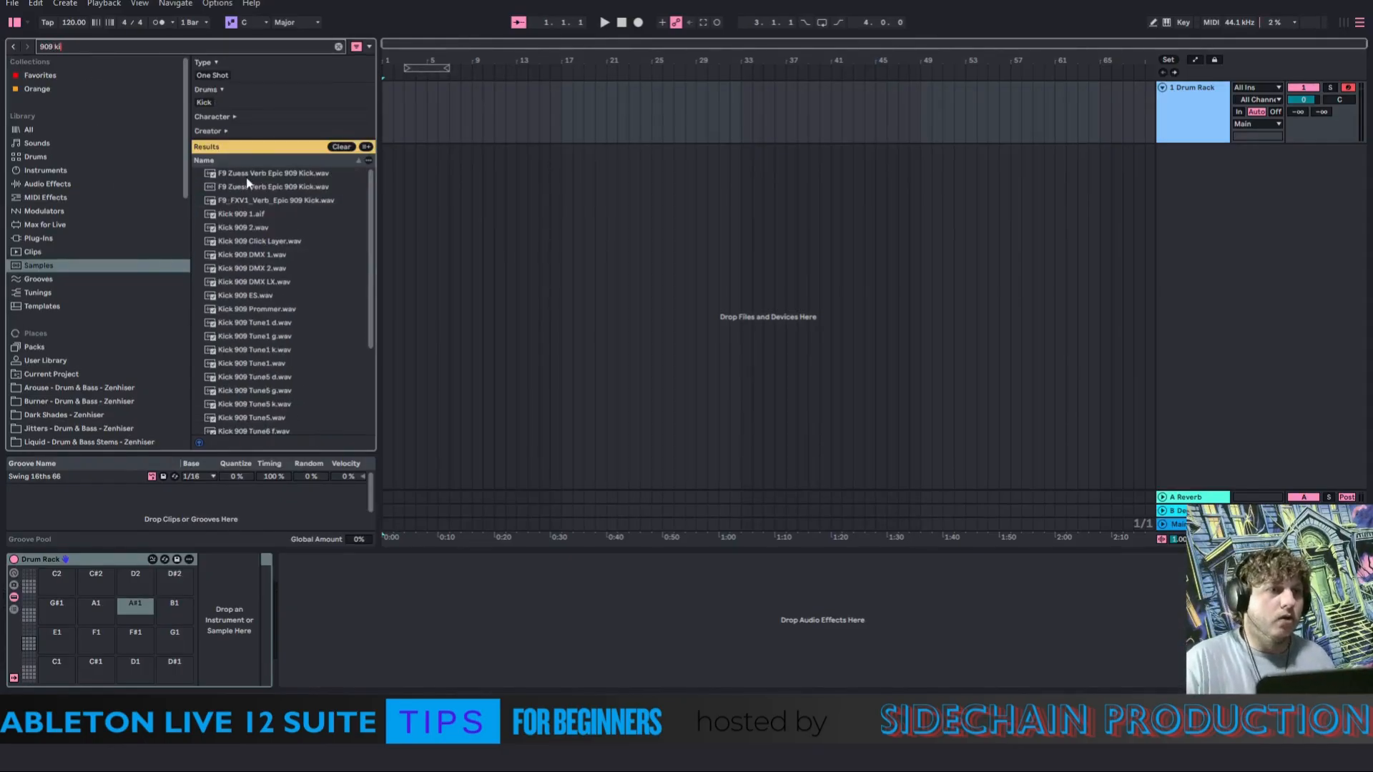
click(235, 220)
key(Down)
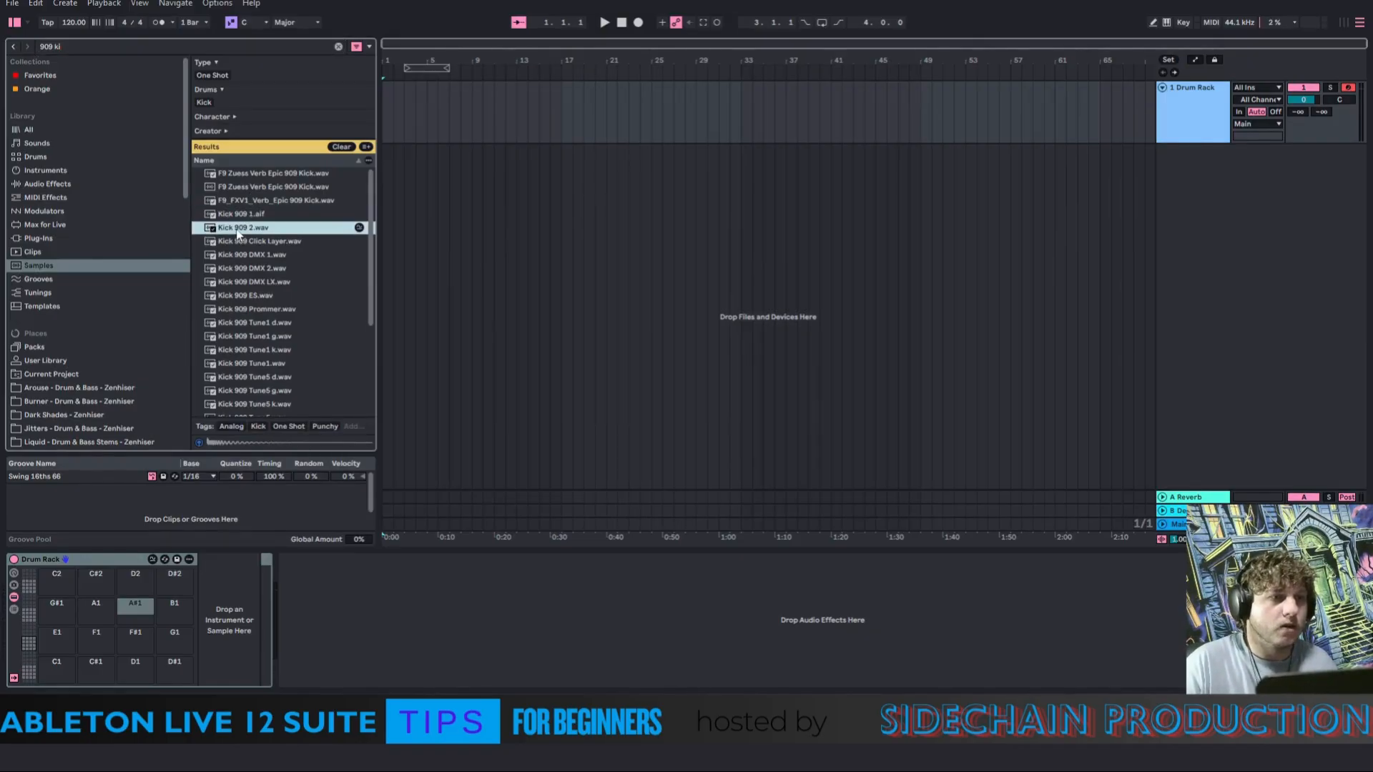
click(242, 256)
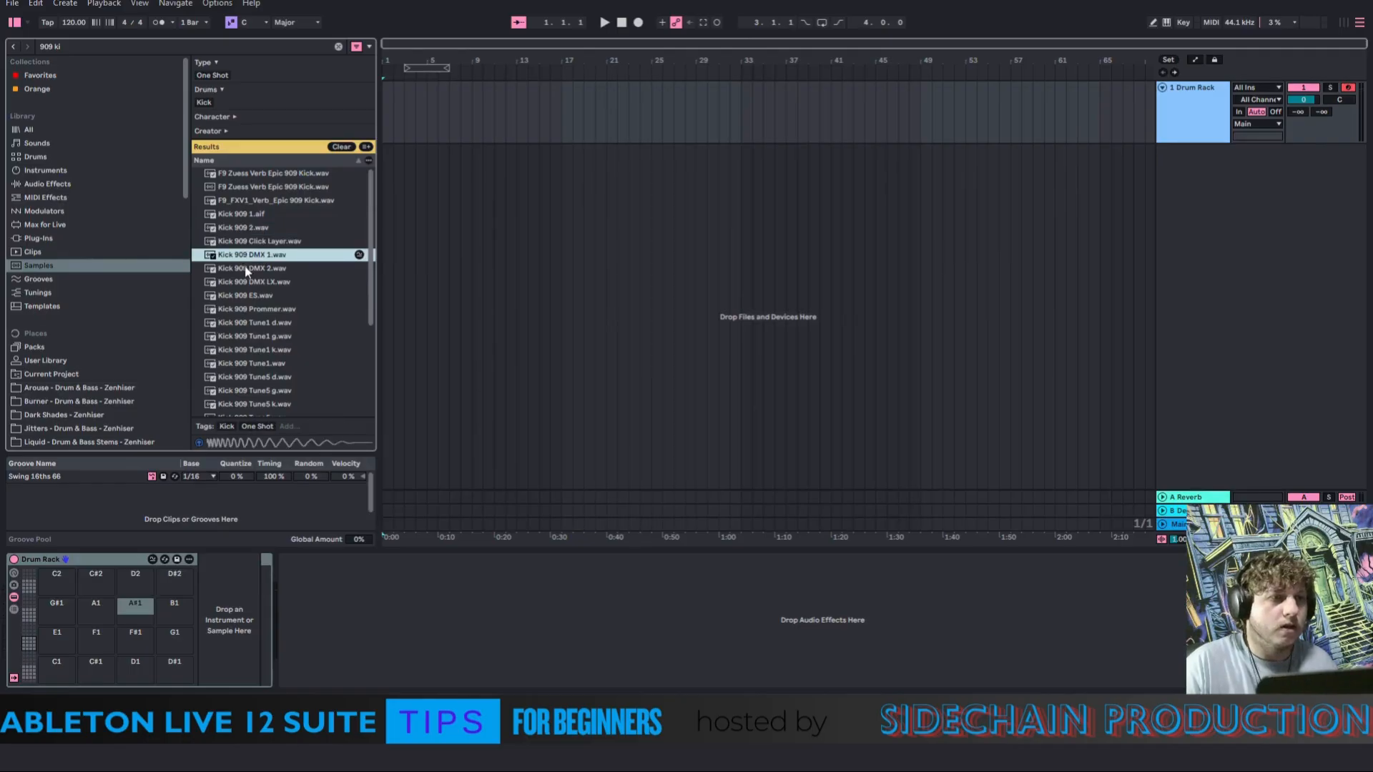
click(244, 268)
click(246, 284)
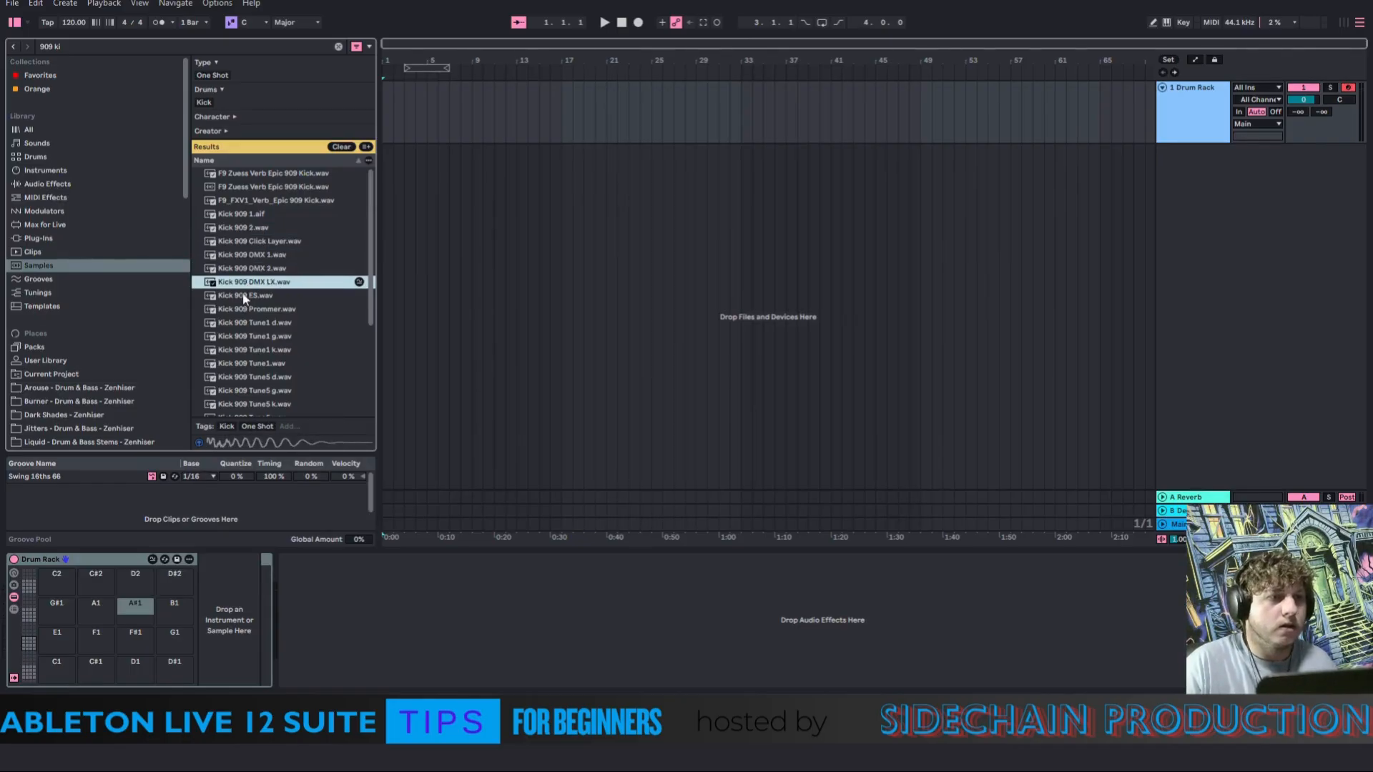
click(248, 297)
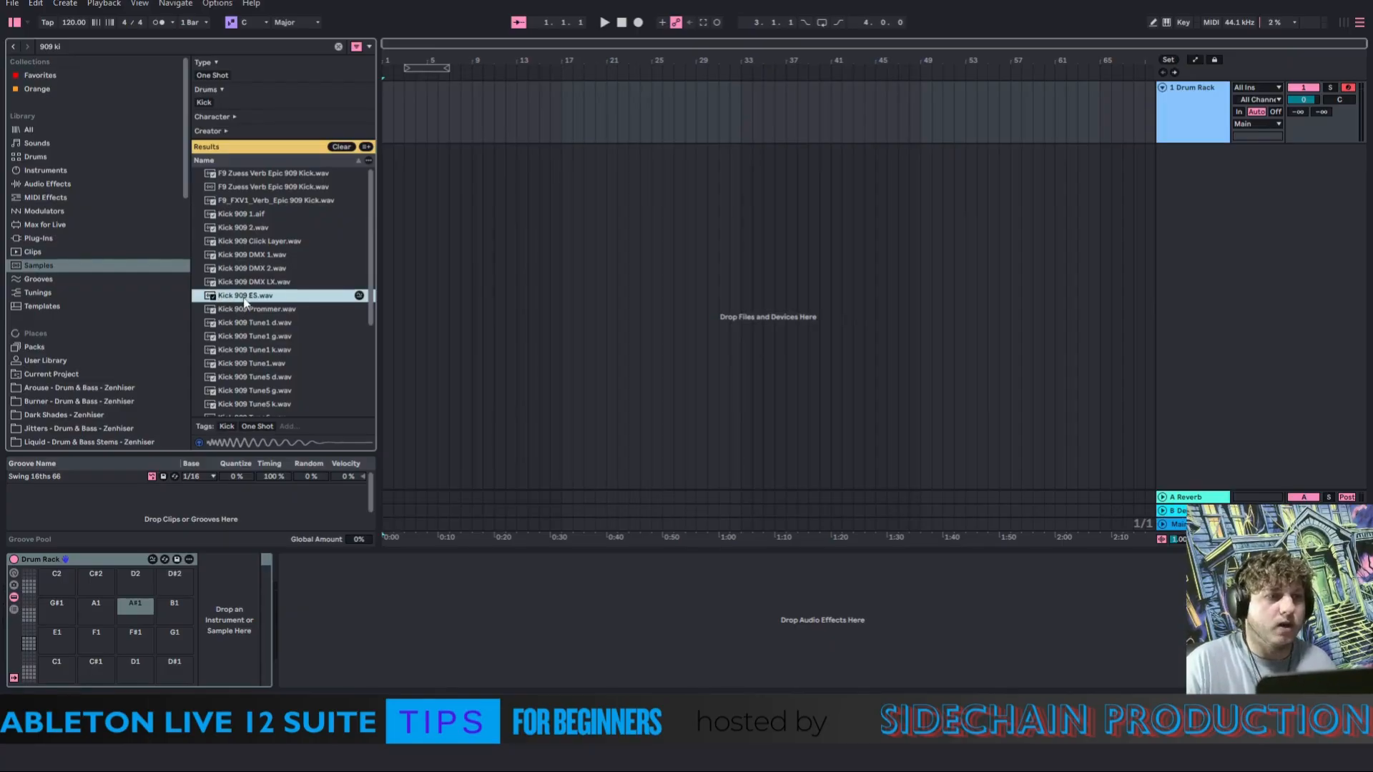
click(253, 338)
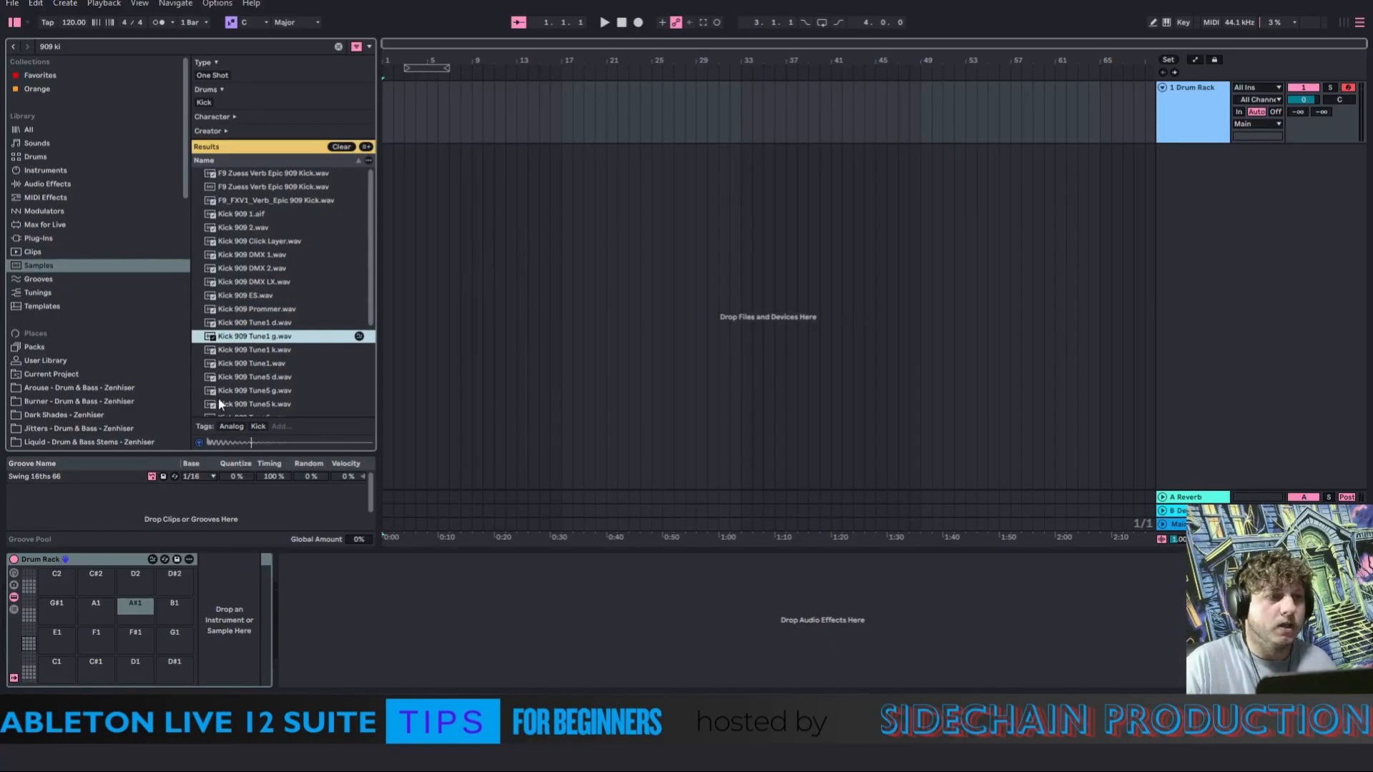
click(238, 297)
drag(238, 304, 57, 665)
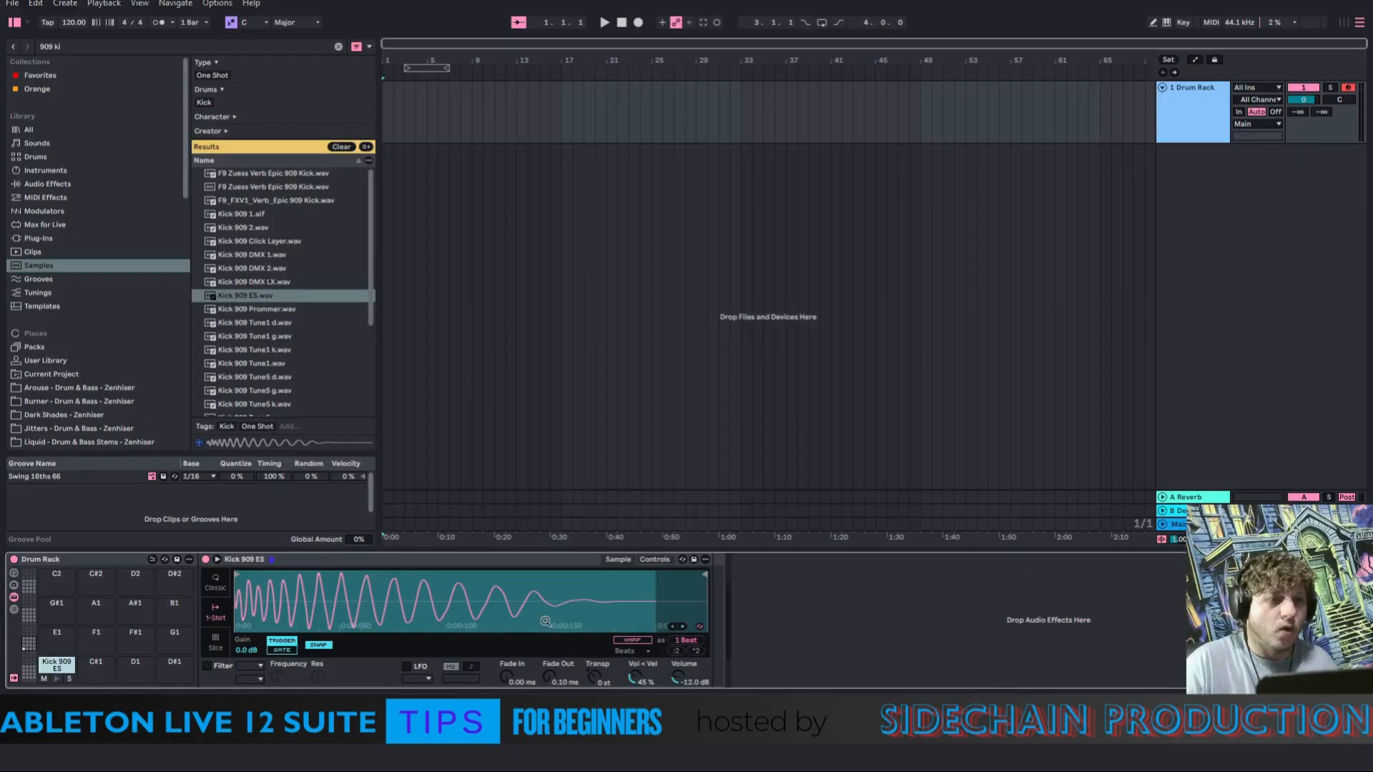
Set the kick sample's Fade Out to about 51 ms and audition its Drum Rack pad
drag(552, 679, 551, 648)
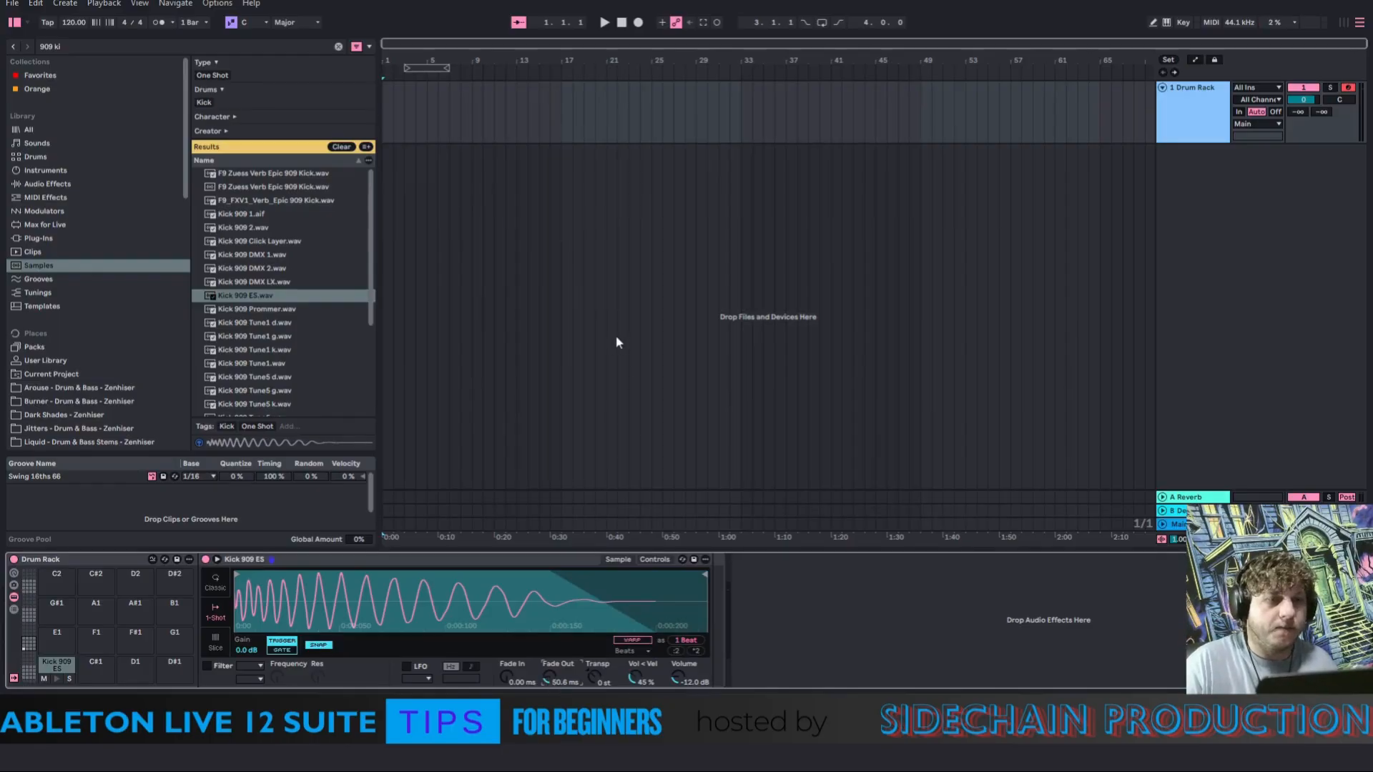
click(57, 678)
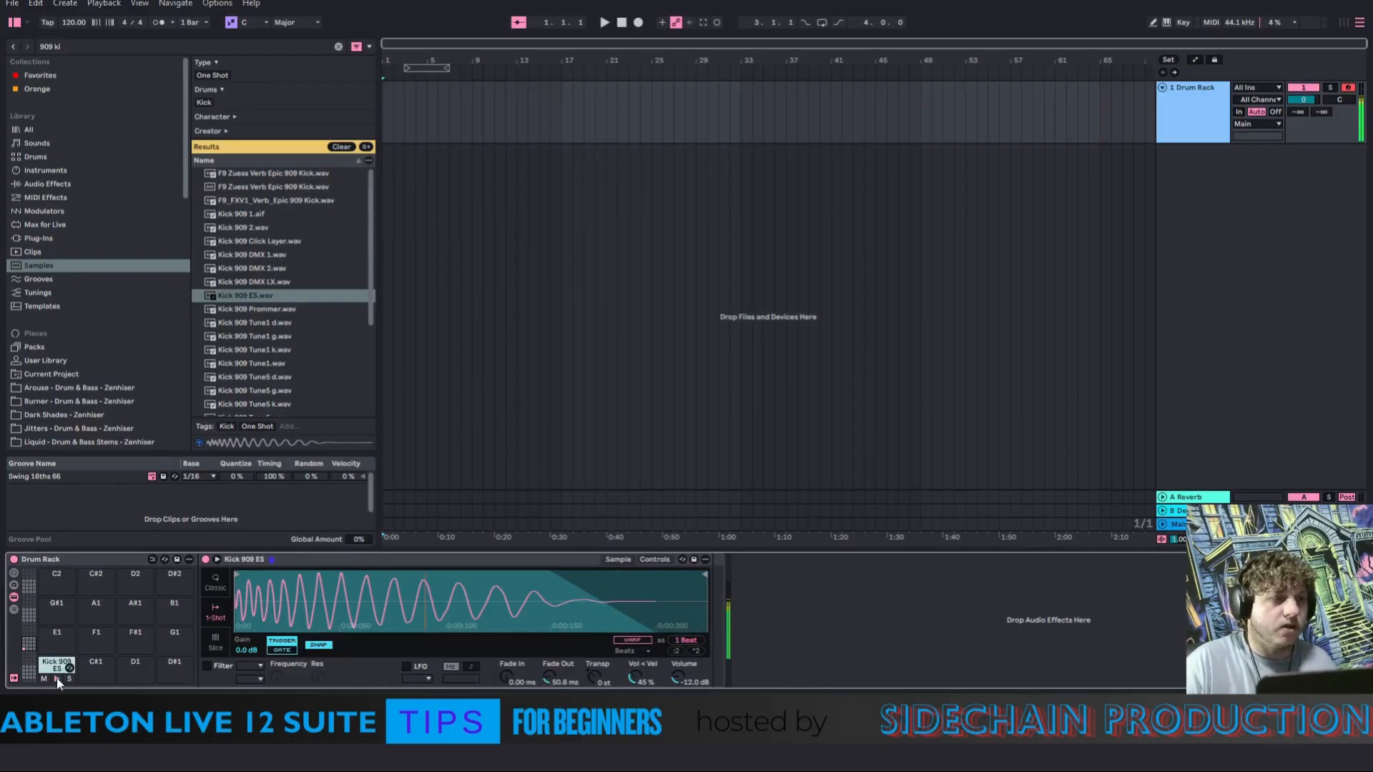
click(57, 678)
click(57, 678)
click(57, 678)
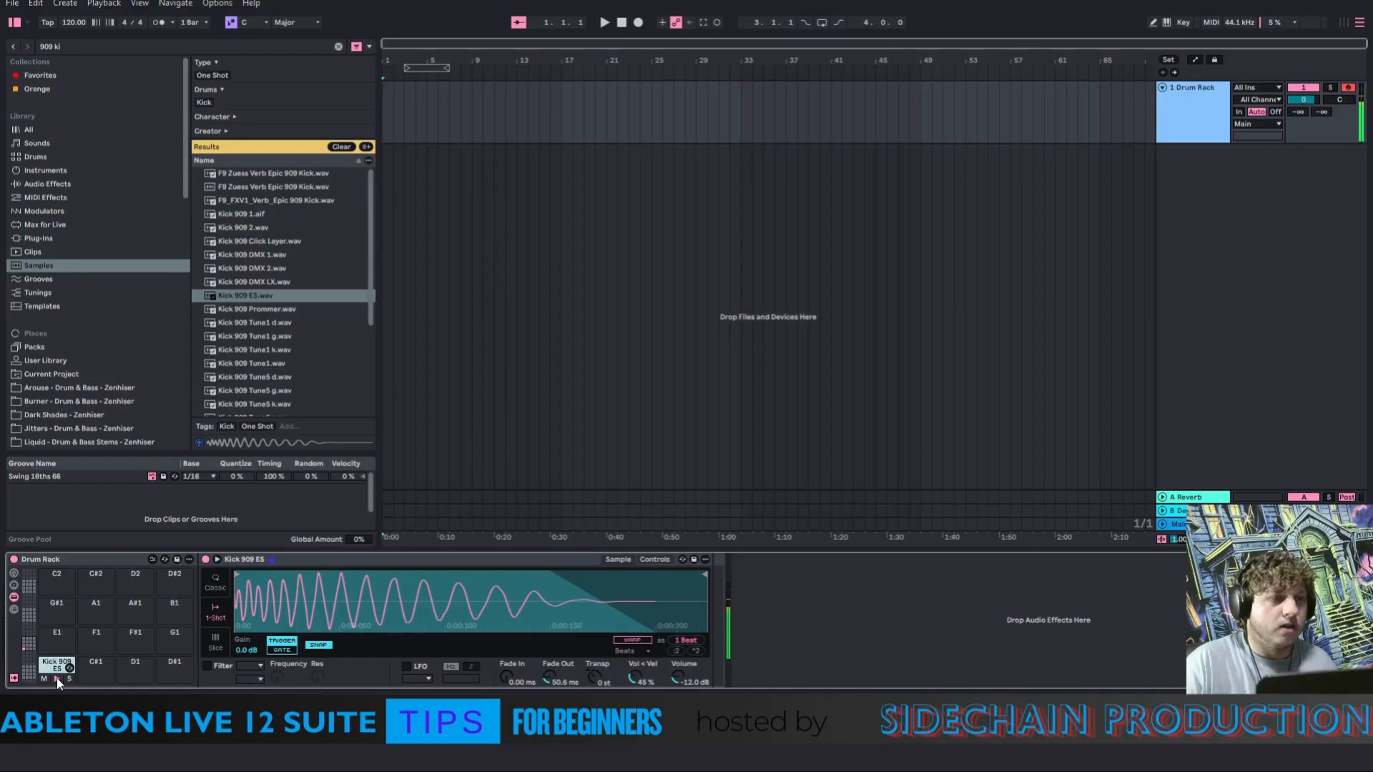
click(57, 677)
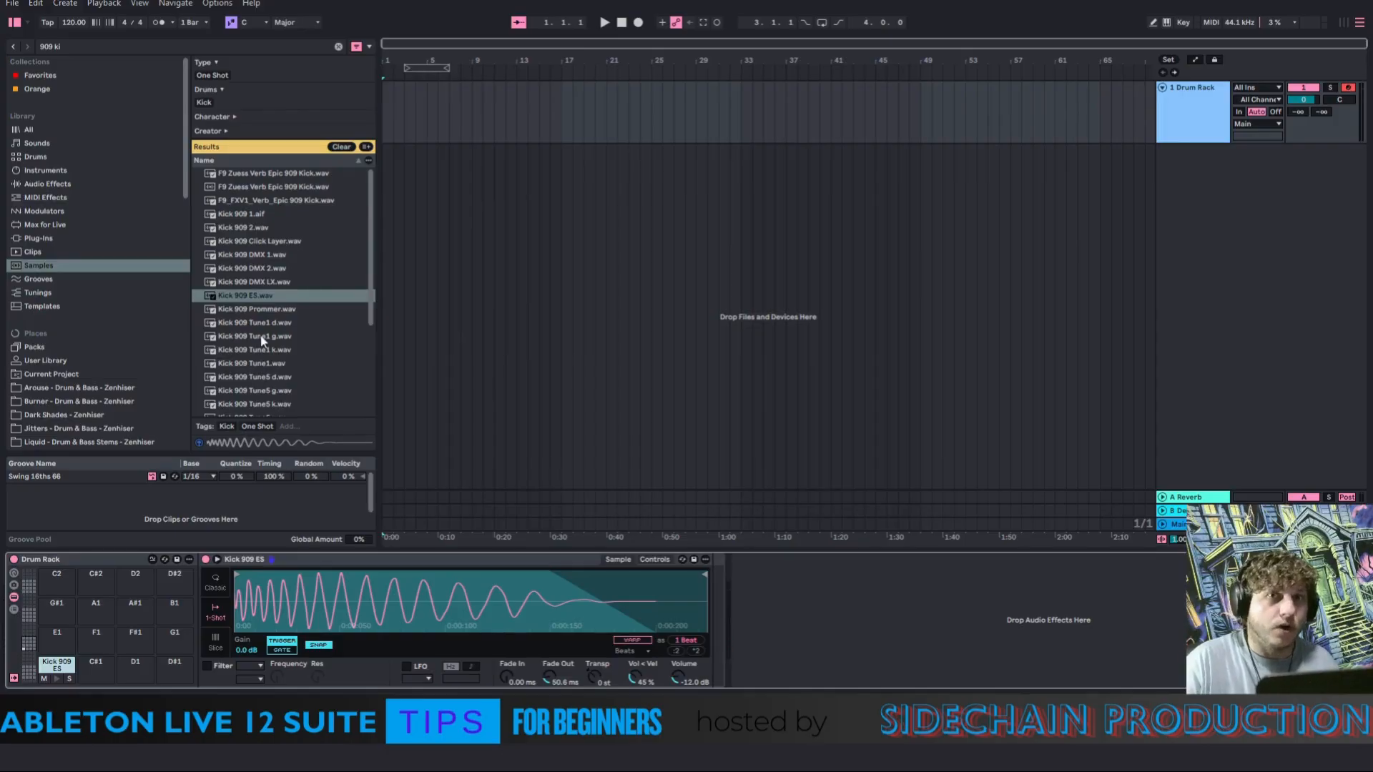
Search the samples for "909 ha" and load F9 HAT _ Bonus 909 Hats Closed 13.wav onto the Drum Rack's E1 pad
click(341, 147)
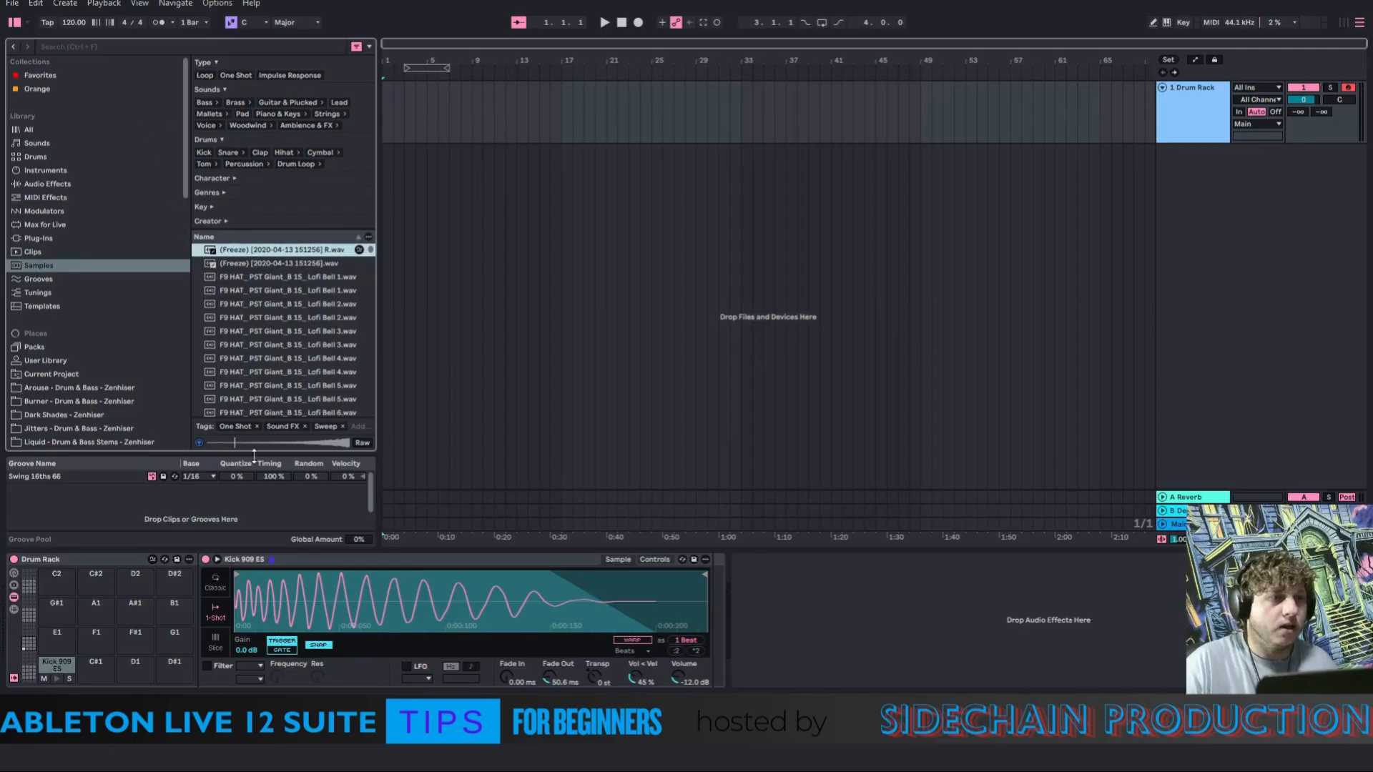
click(89, 266)
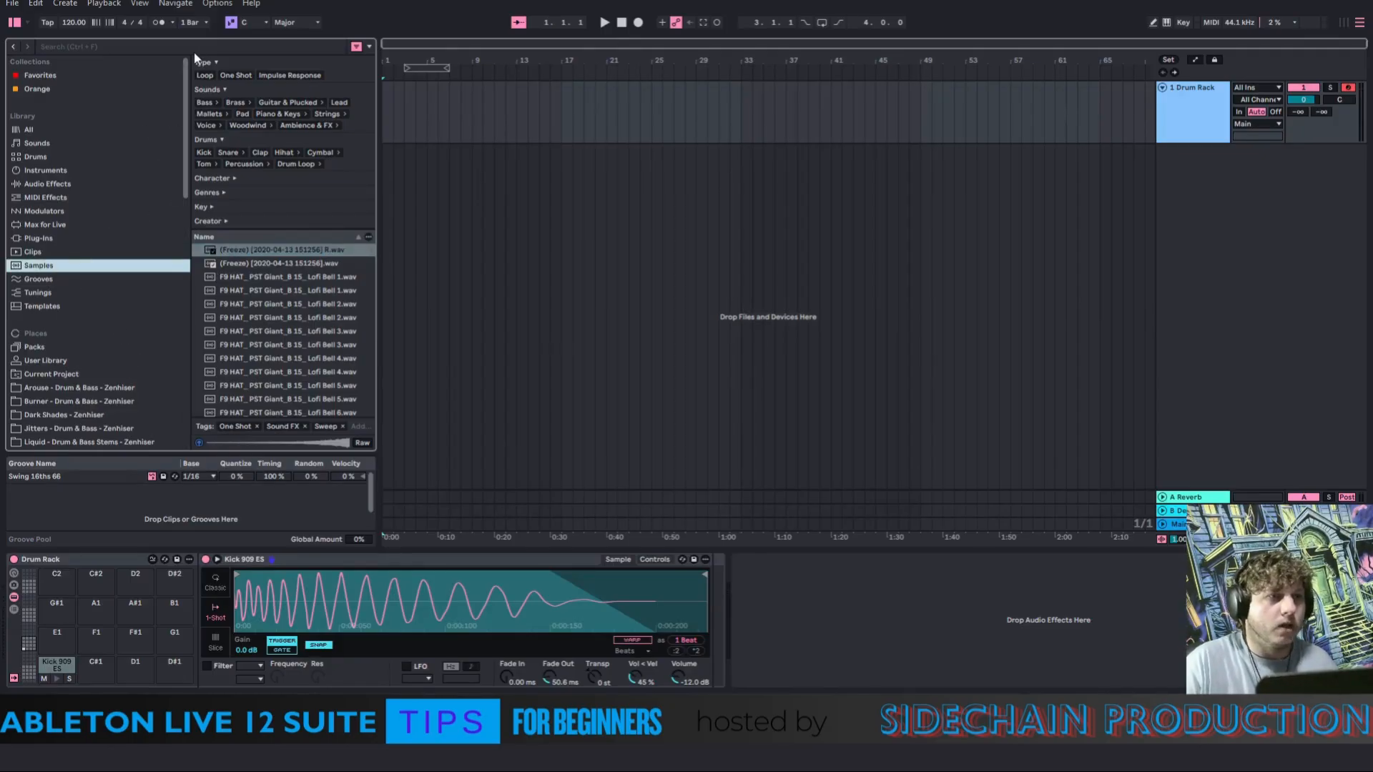
key(ctrl+f)
text(909)
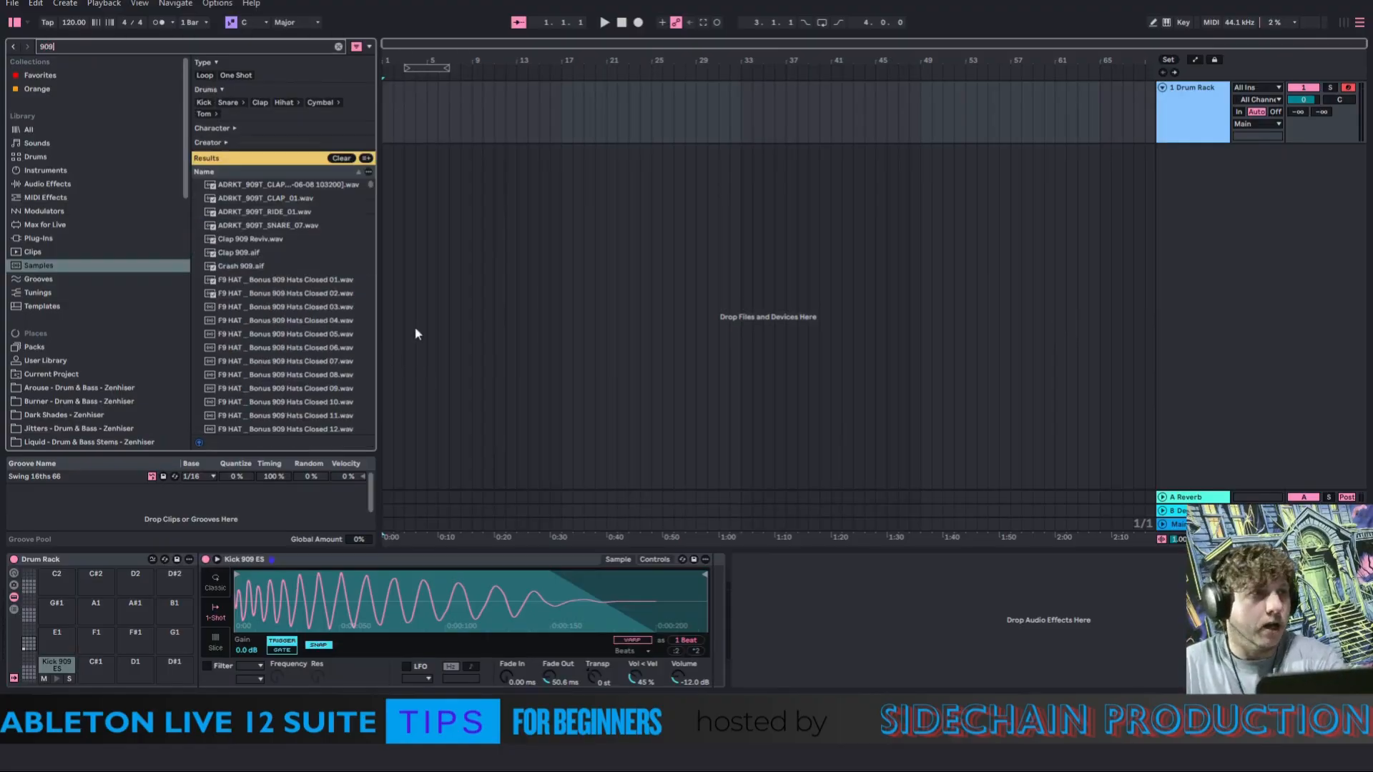
text( ha)
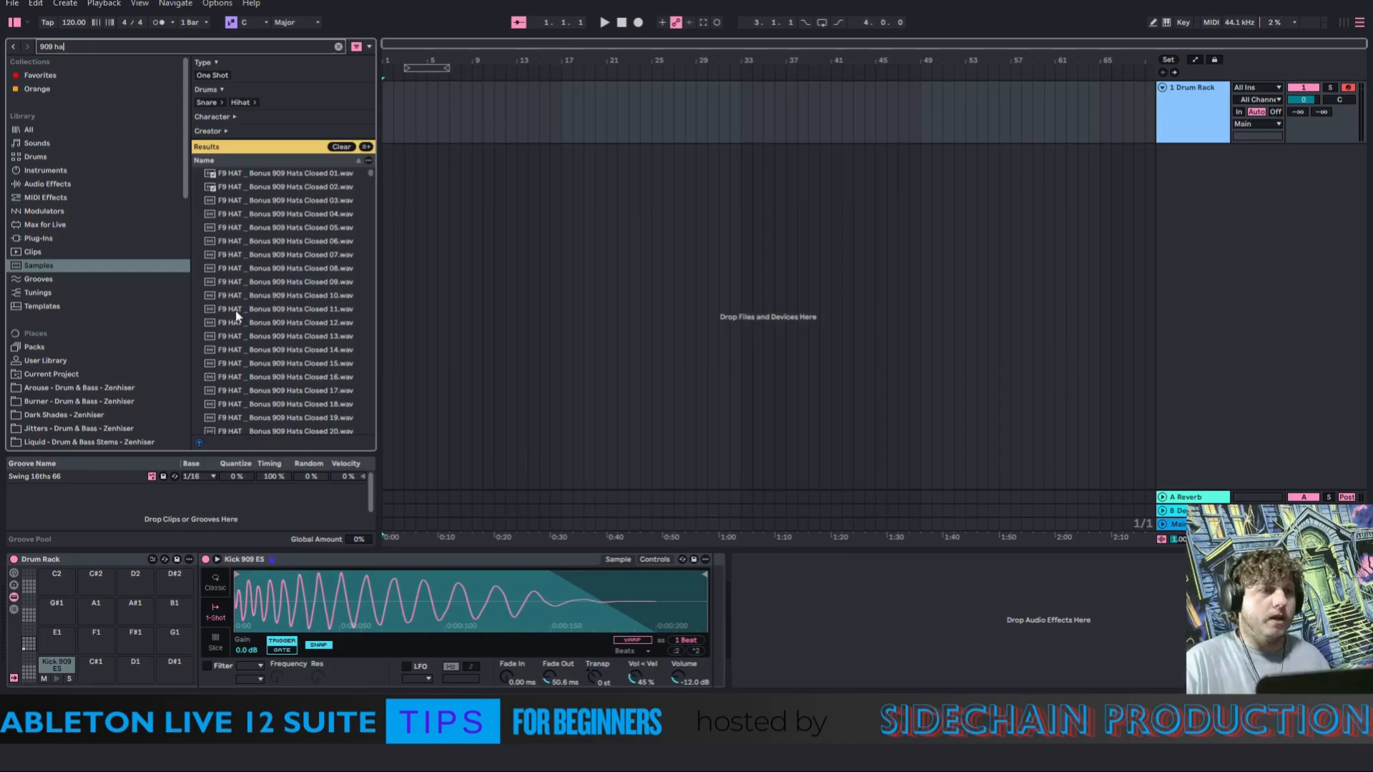
click(266, 336)
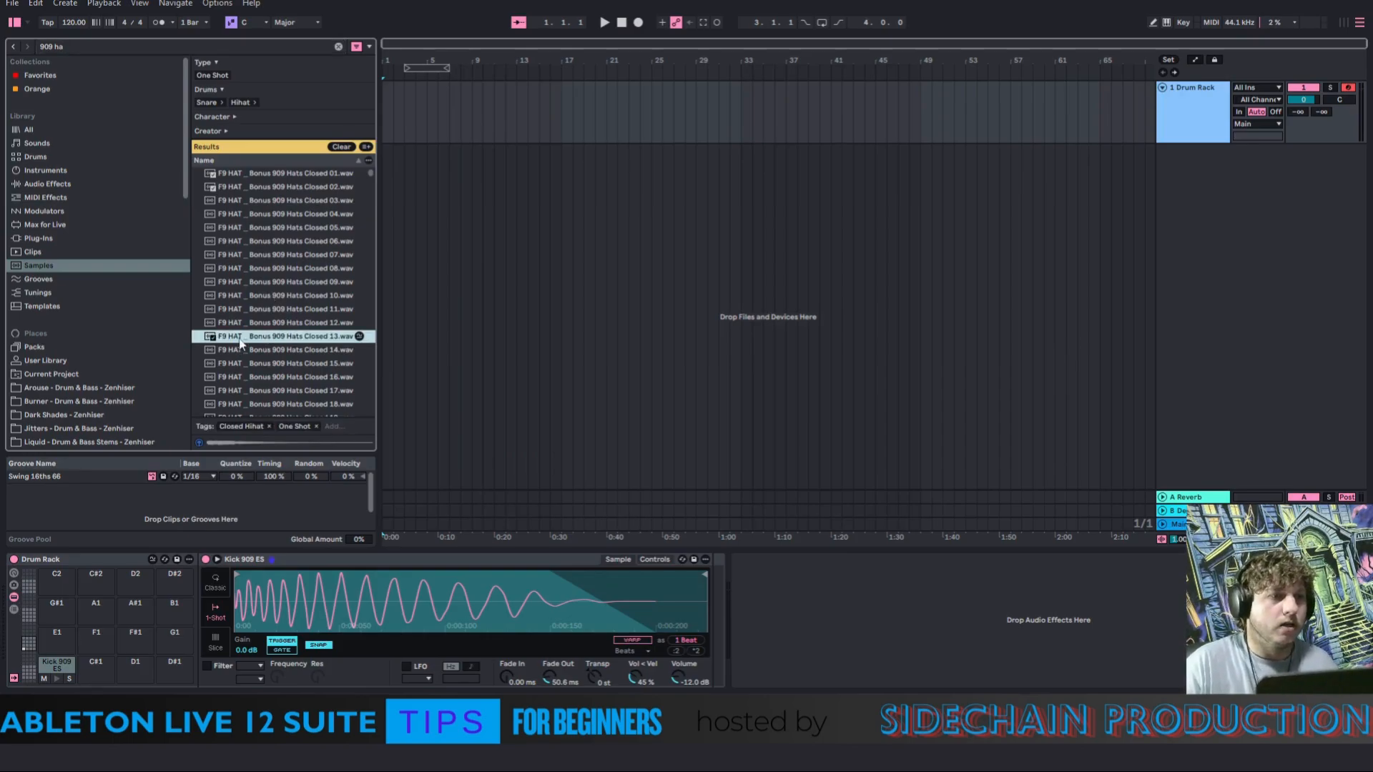
drag(240, 343, 50, 637)
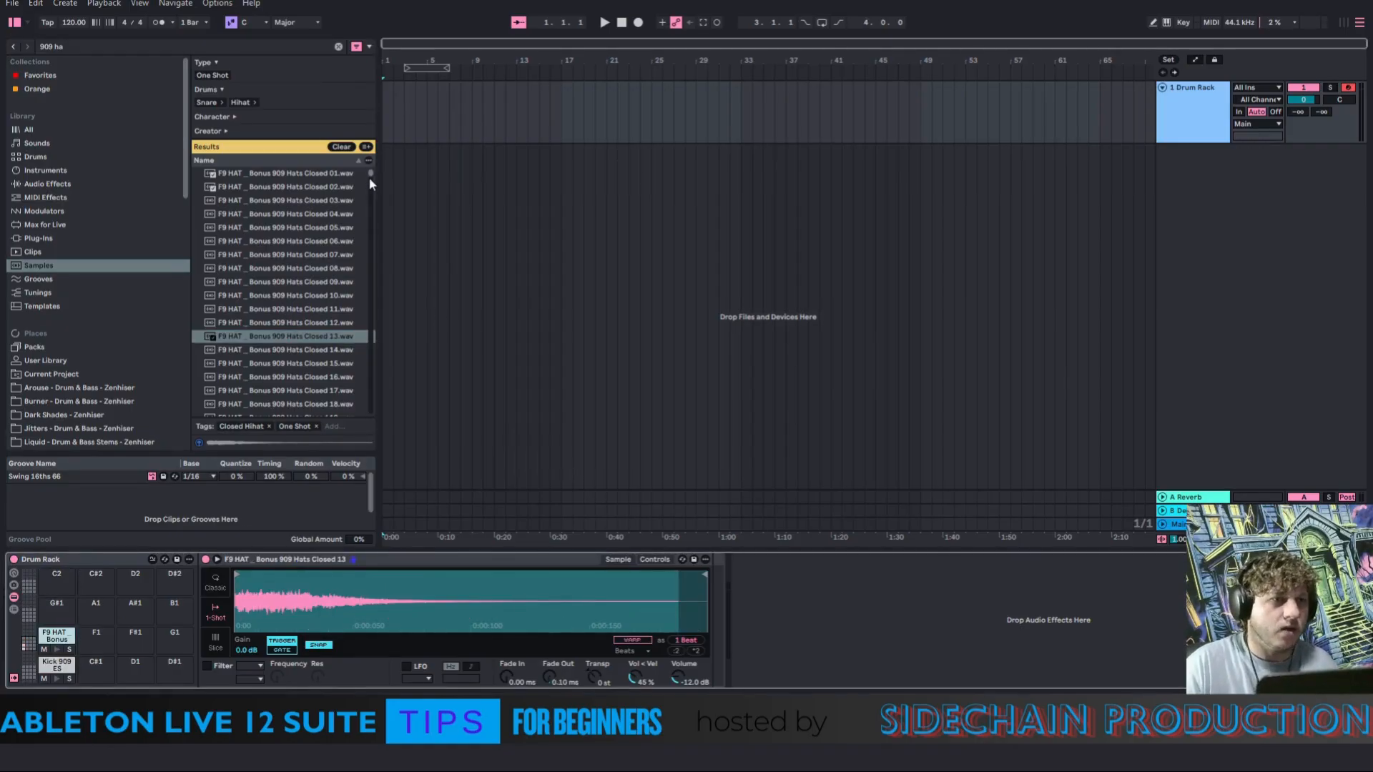
Audition the closed, mid and open Eprom 909 Hat A and B samples among the hi-hat results
drag(369, 178, 372, 202)
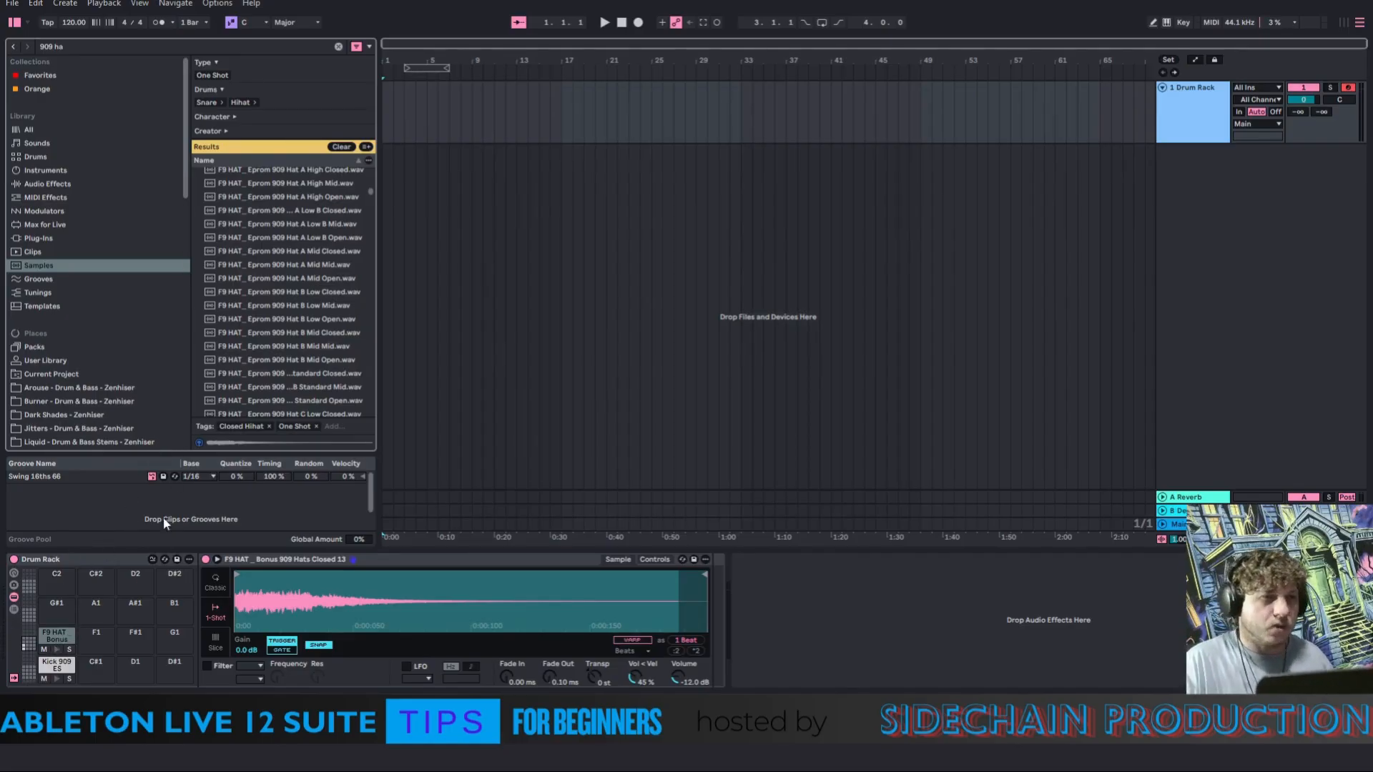
click(269, 238)
click(269, 252)
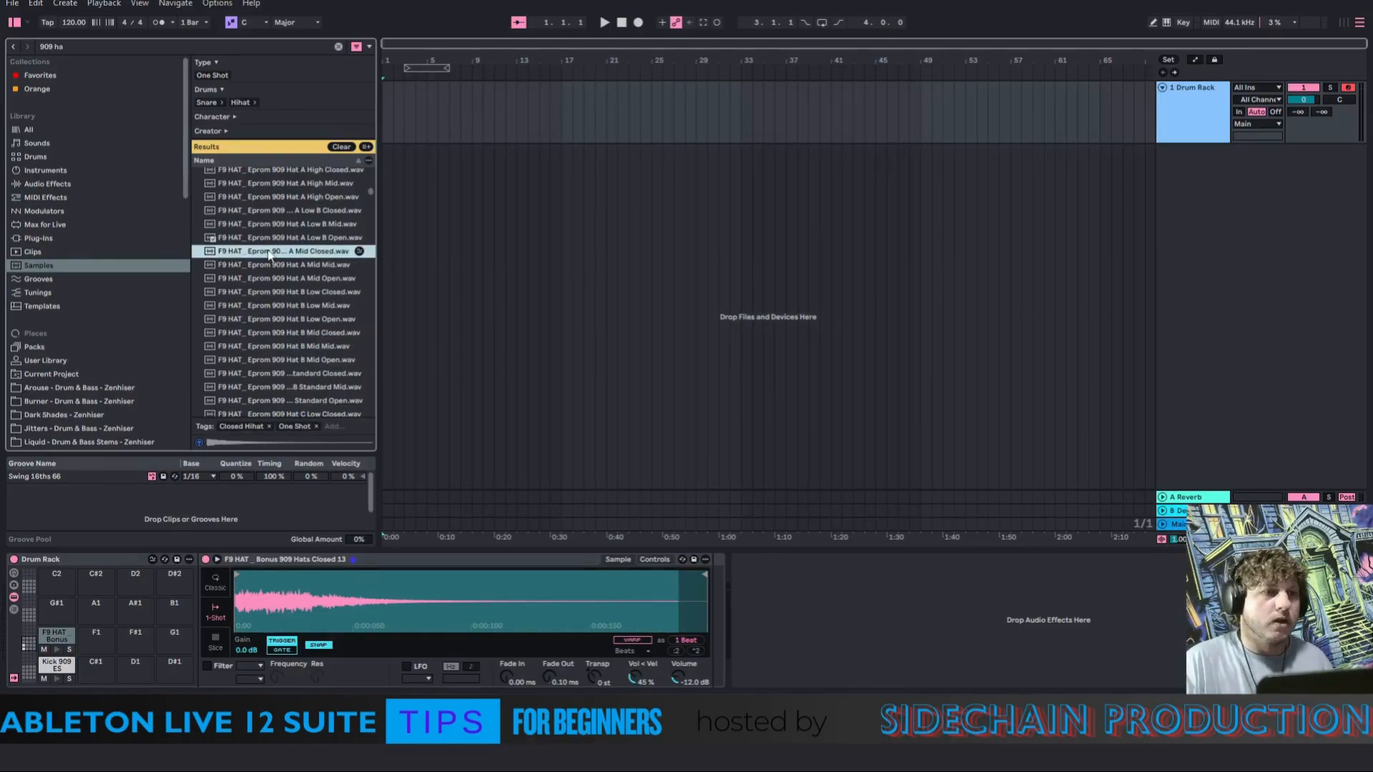
key(Down)
key(Down)
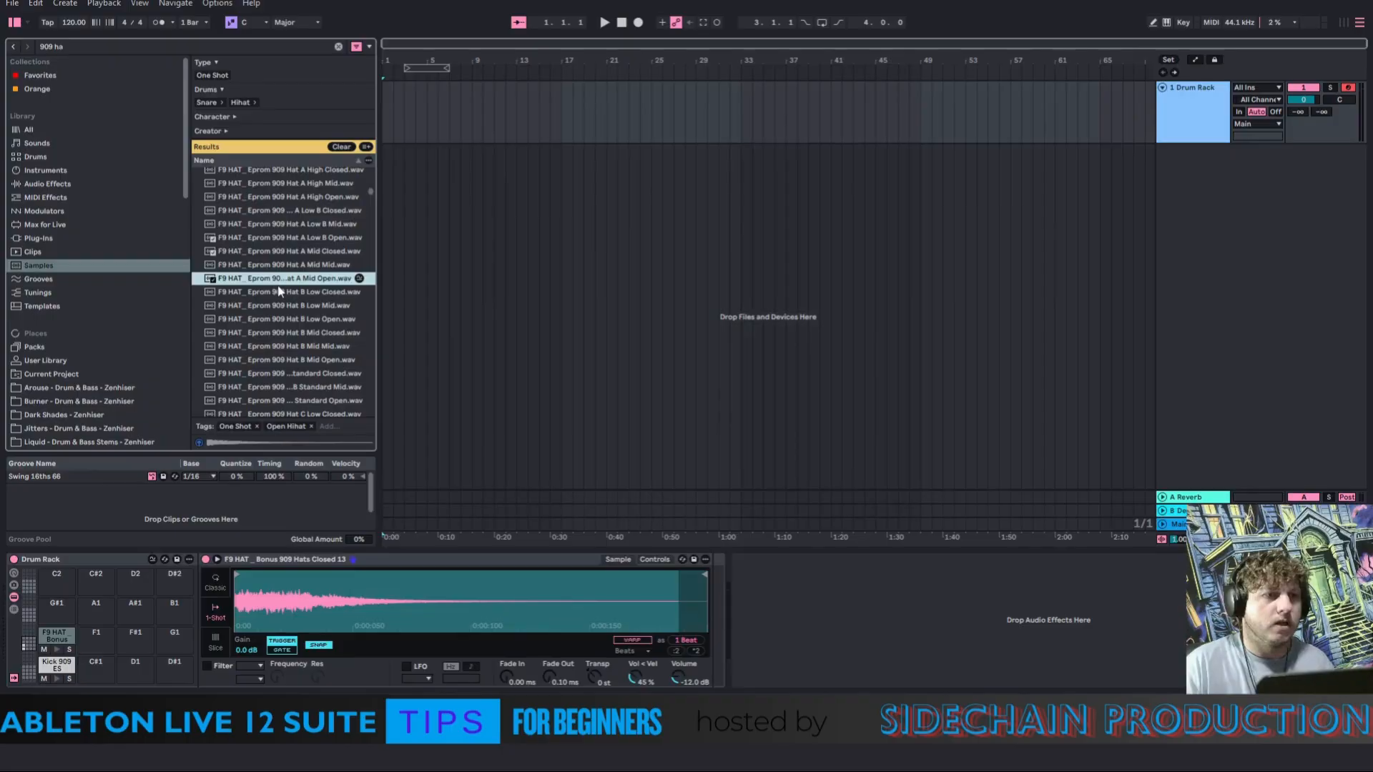
key(Down)
click(270, 319)
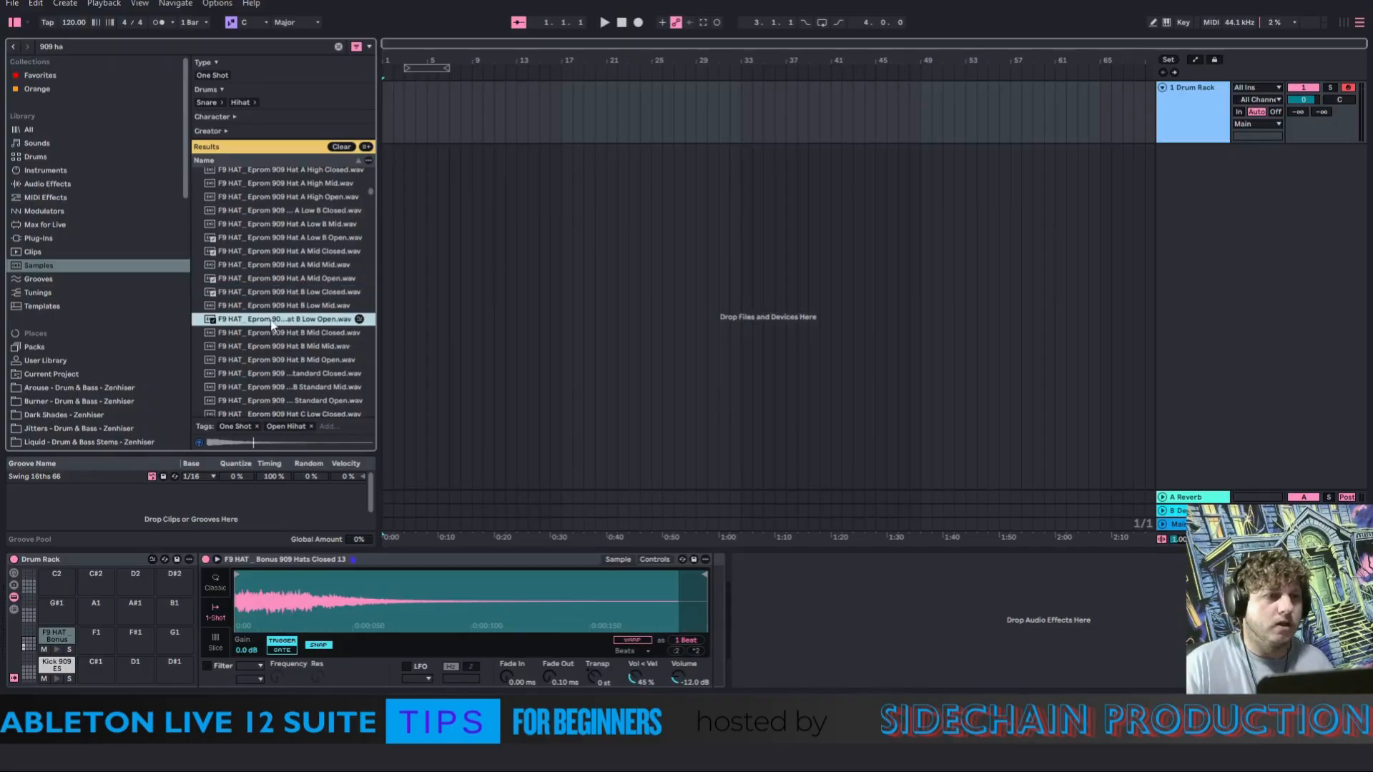
click(277, 346)
click(265, 364)
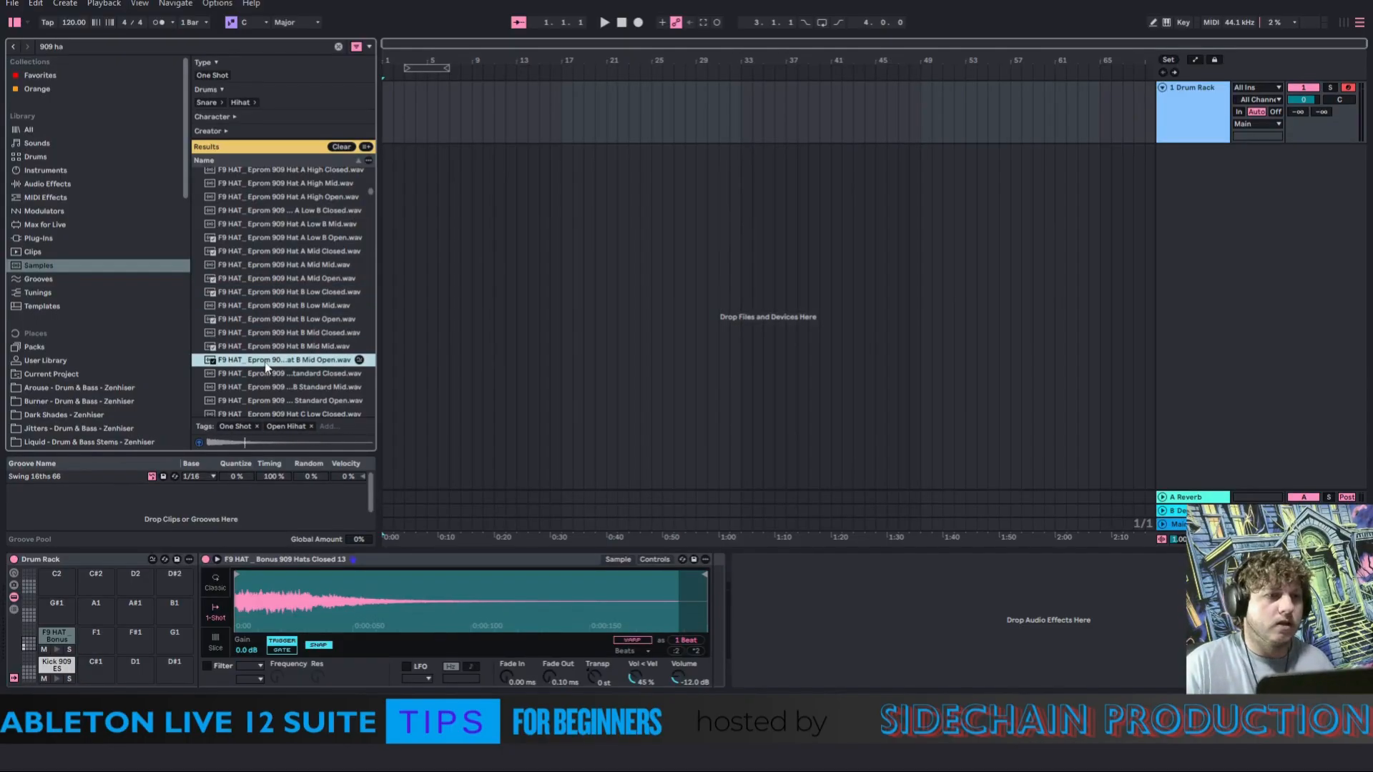
click(277, 377)
click(283, 389)
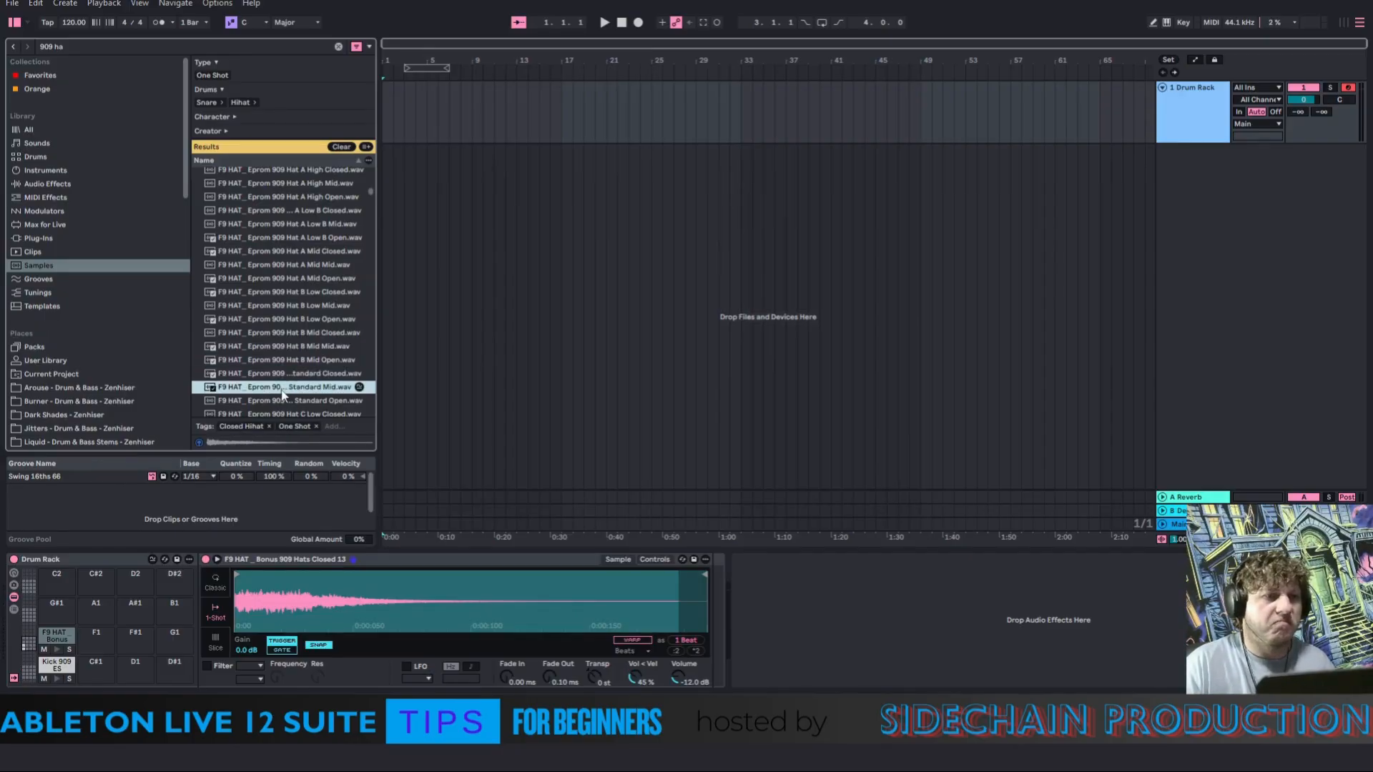
click(284, 401)
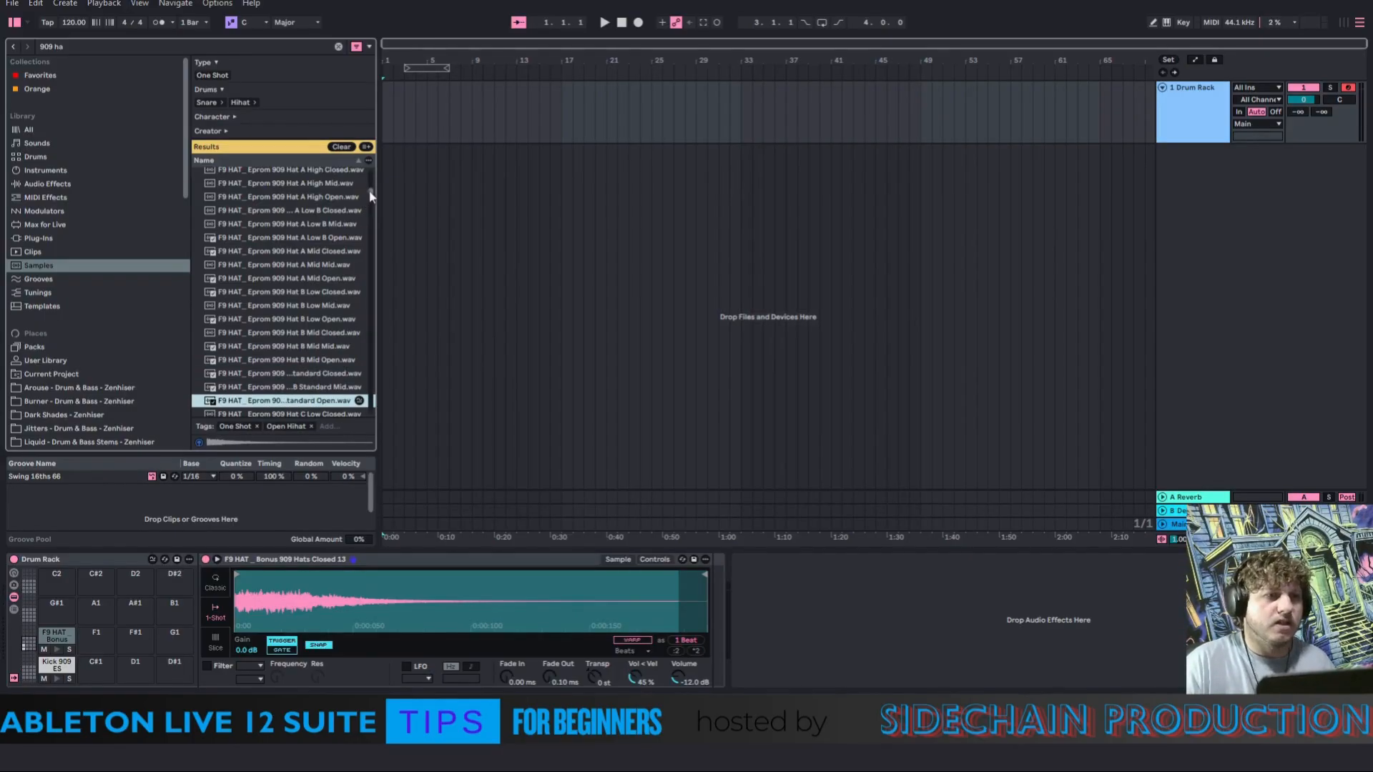
Audition the Eprom 909 Hat E and F samples, load Hat E Standard Mid.wav onto the Drum Rack's F1 pad, and play it
drag(370, 196, 371, 205)
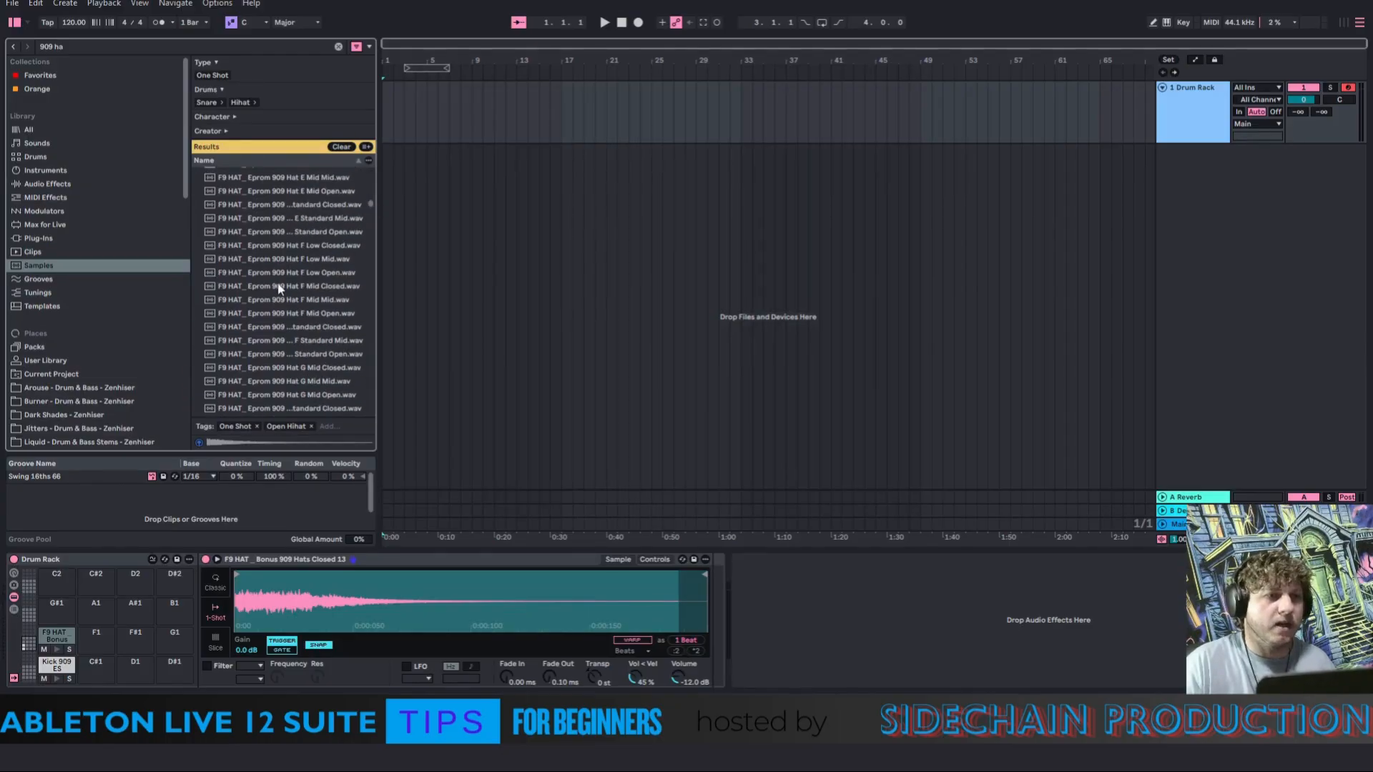
click(282, 246)
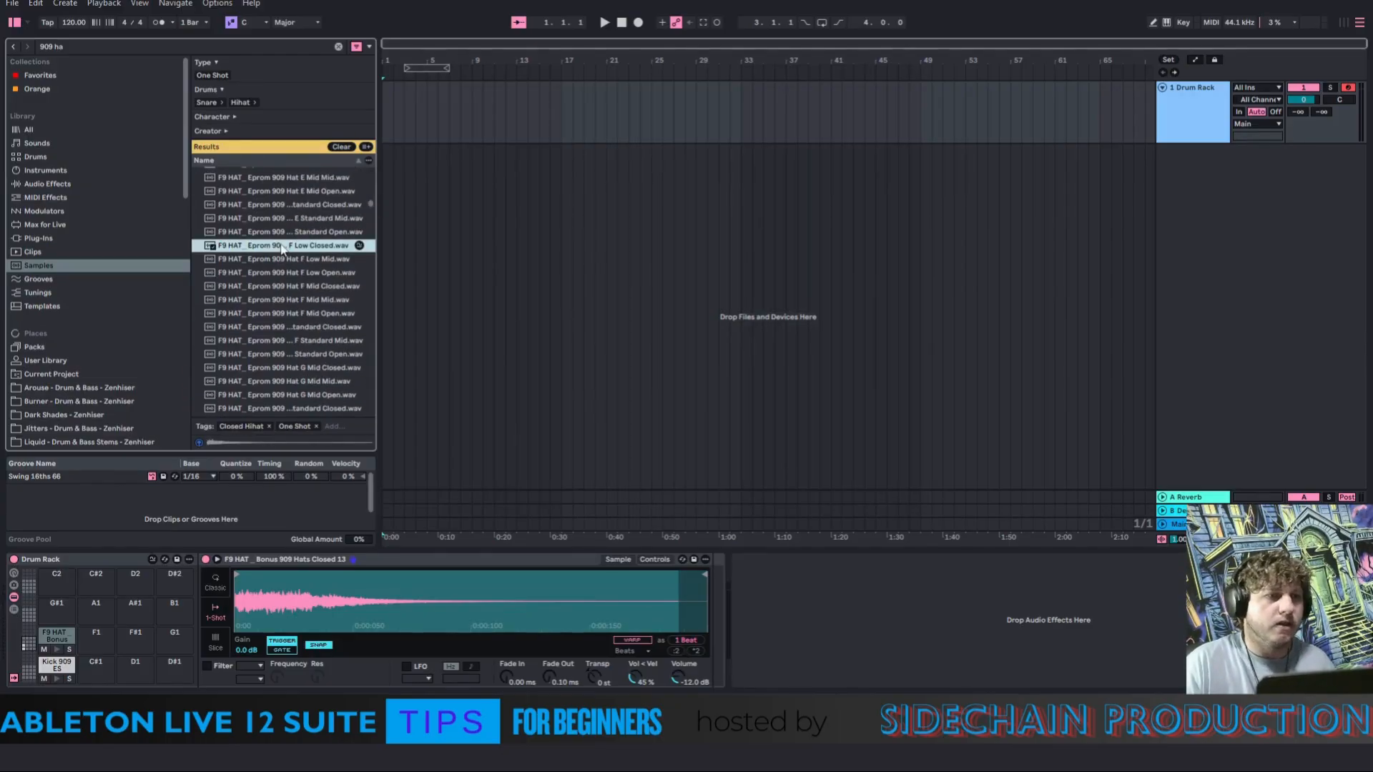
click(272, 236)
click(255, 220)
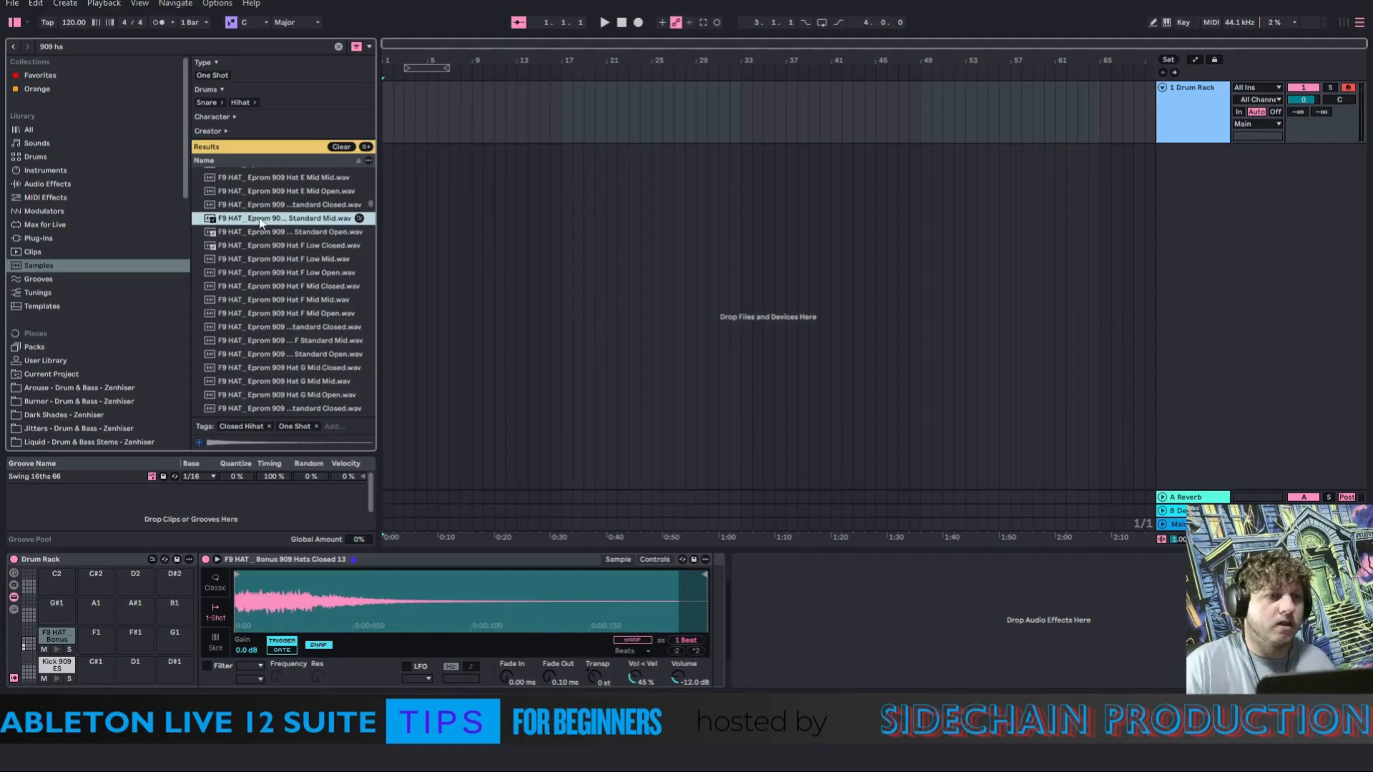
drag(261, 221, 101, 634)
click(58, 649)
click(96, 650)
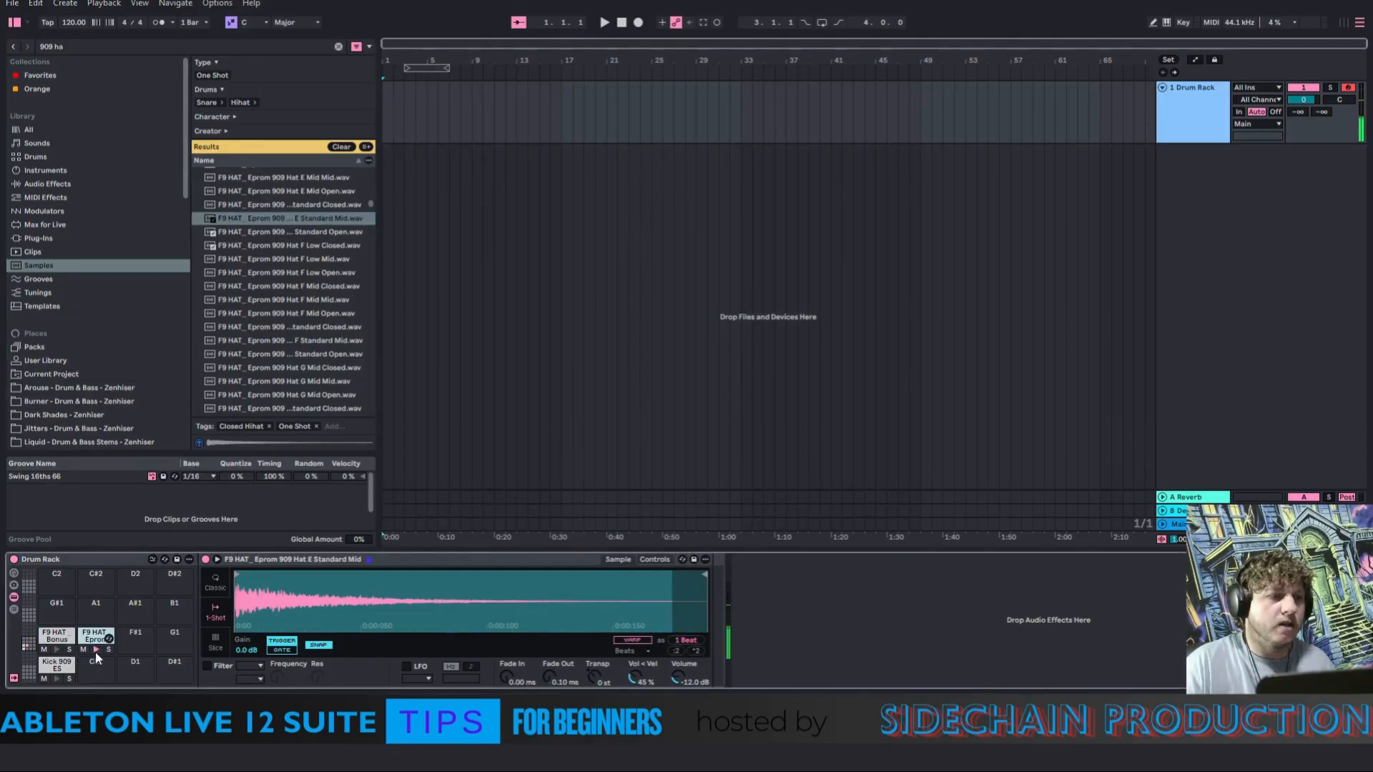
Compare the two hi-hats on the Drum Rack's E1 and F1 pads by auditioning them repeatedly
scroll(297, 257, down, 2)
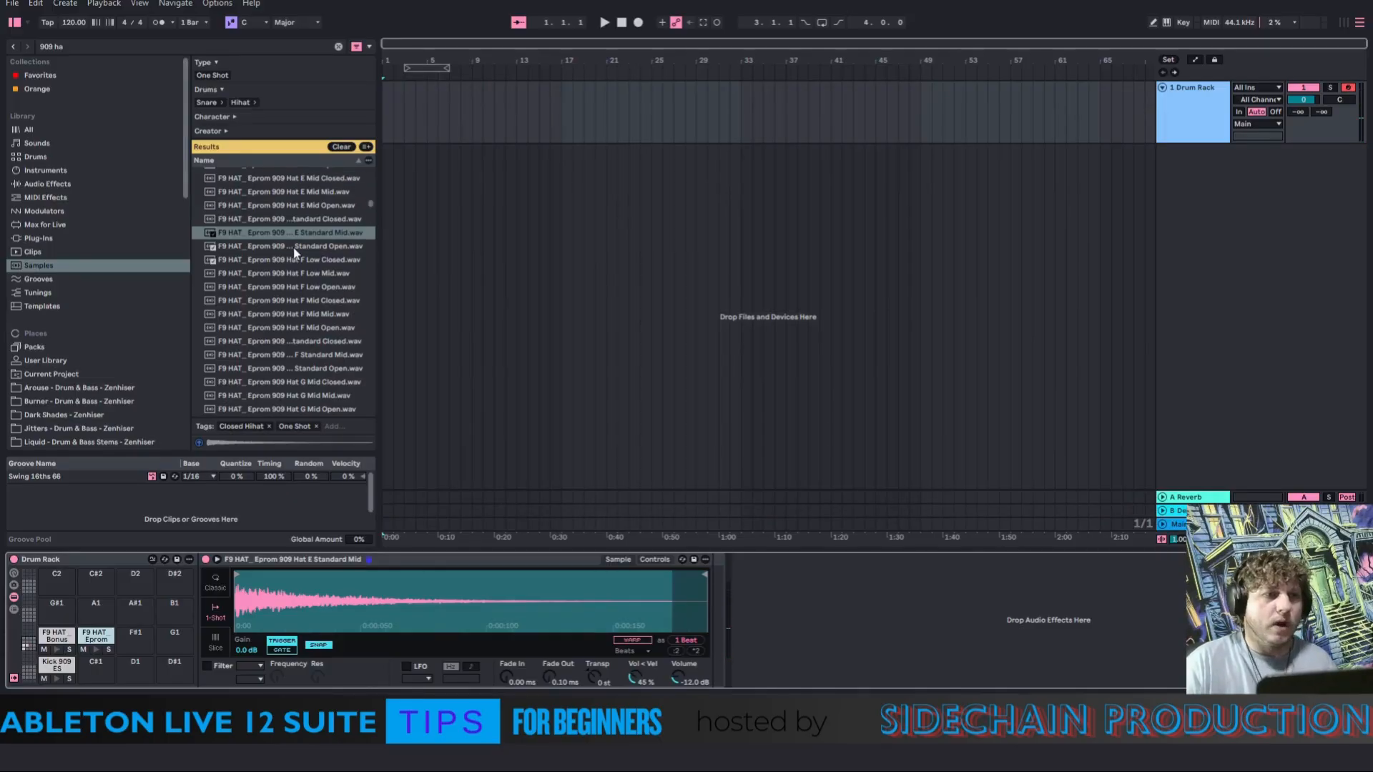
scroll(299, 268, down, 3)
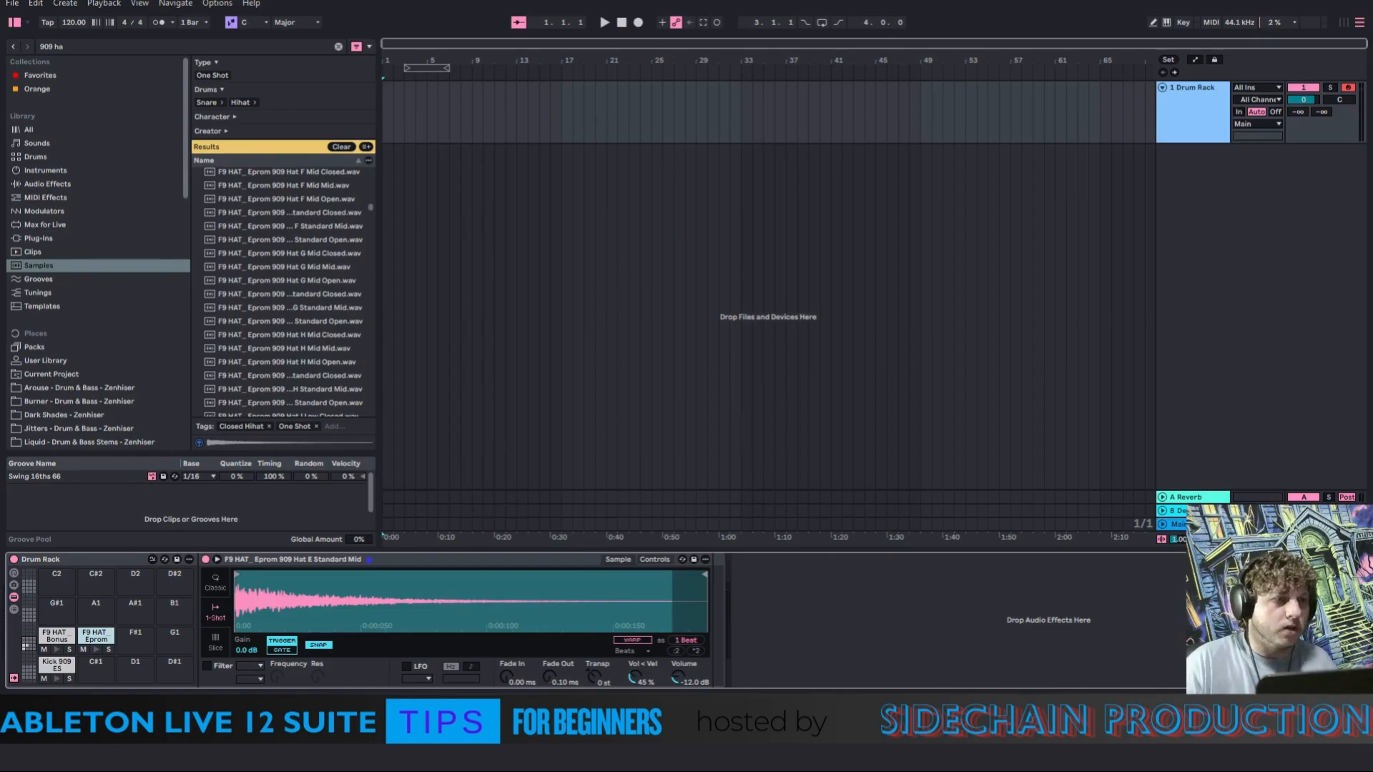
click(55, 652)
click(55, 652)
click(55, 652)
click(55, 652)
click(96, 650)
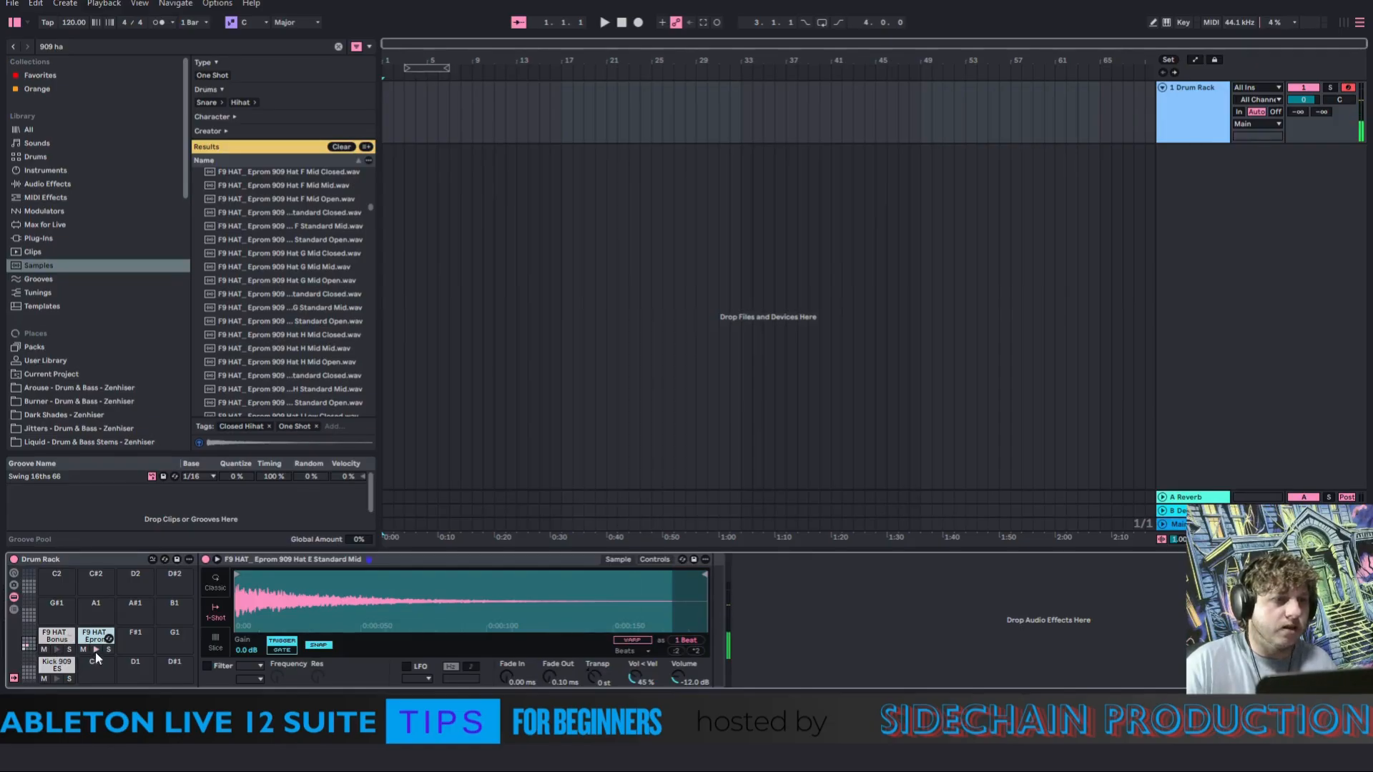
click(96, 651)
double_click(95, 640)
click(58, 638)
double_click(59, 642)
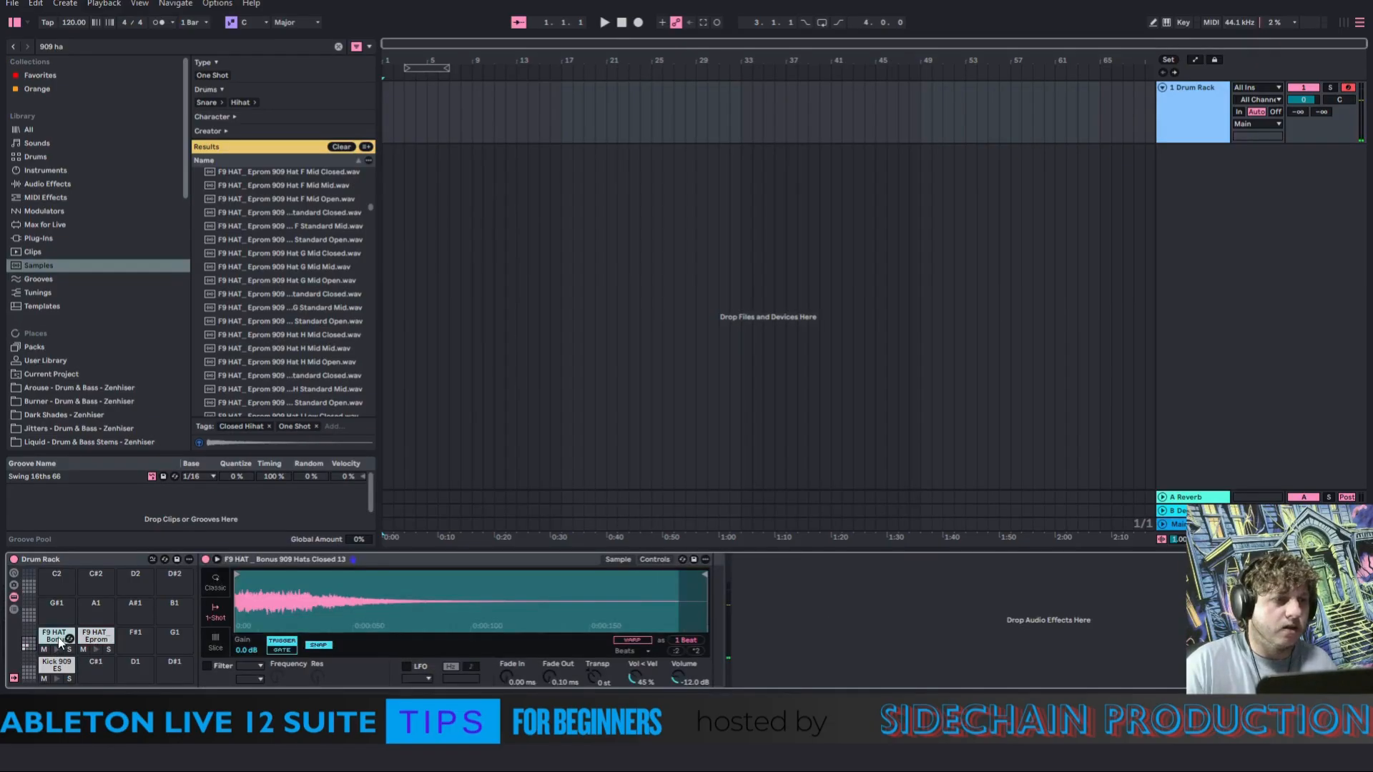
click(98, 638)
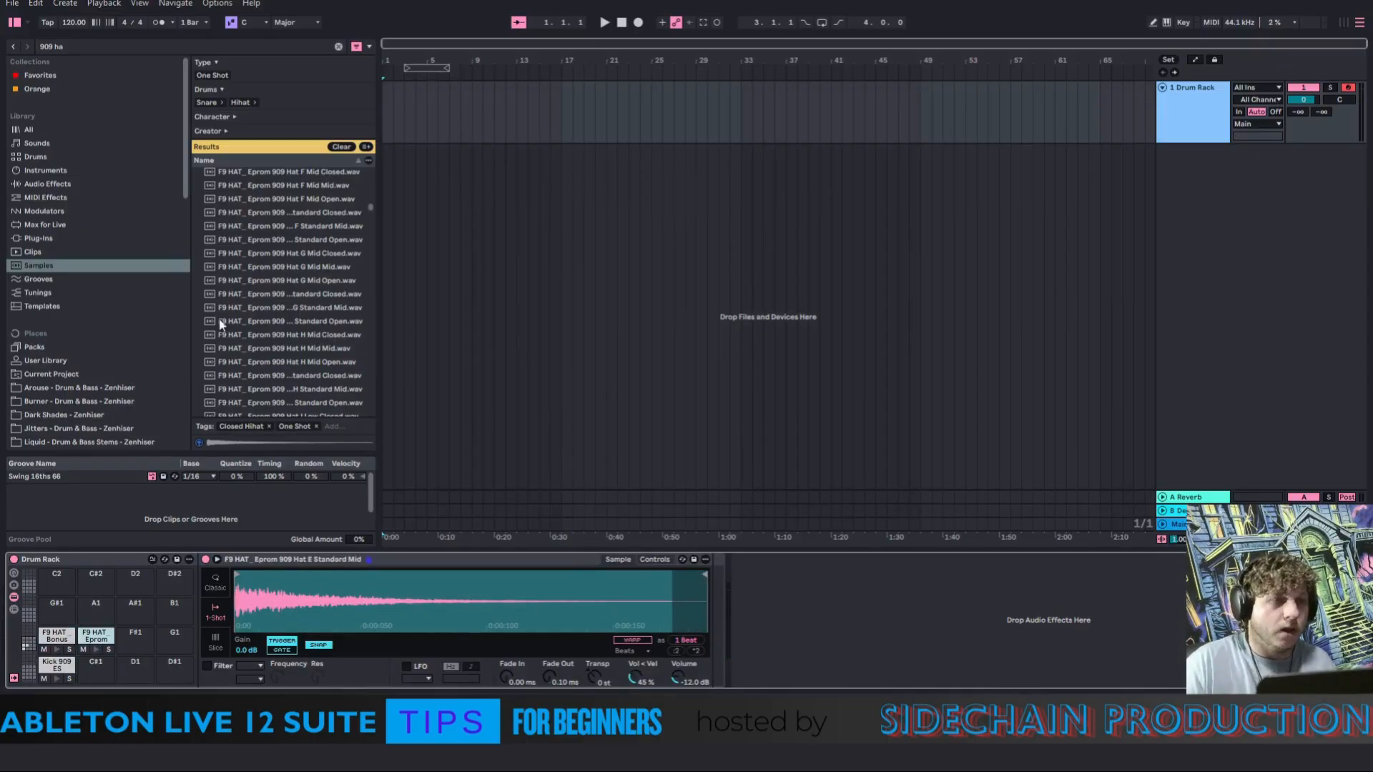
Load Eprom 909 Hat G Standard Open.wav onto the F#1 pad and Hat i Standard Open.wav onto the G1 pad, auditioning other open hats in between
click(281, 326)
drag(268, 328, 143, 640)
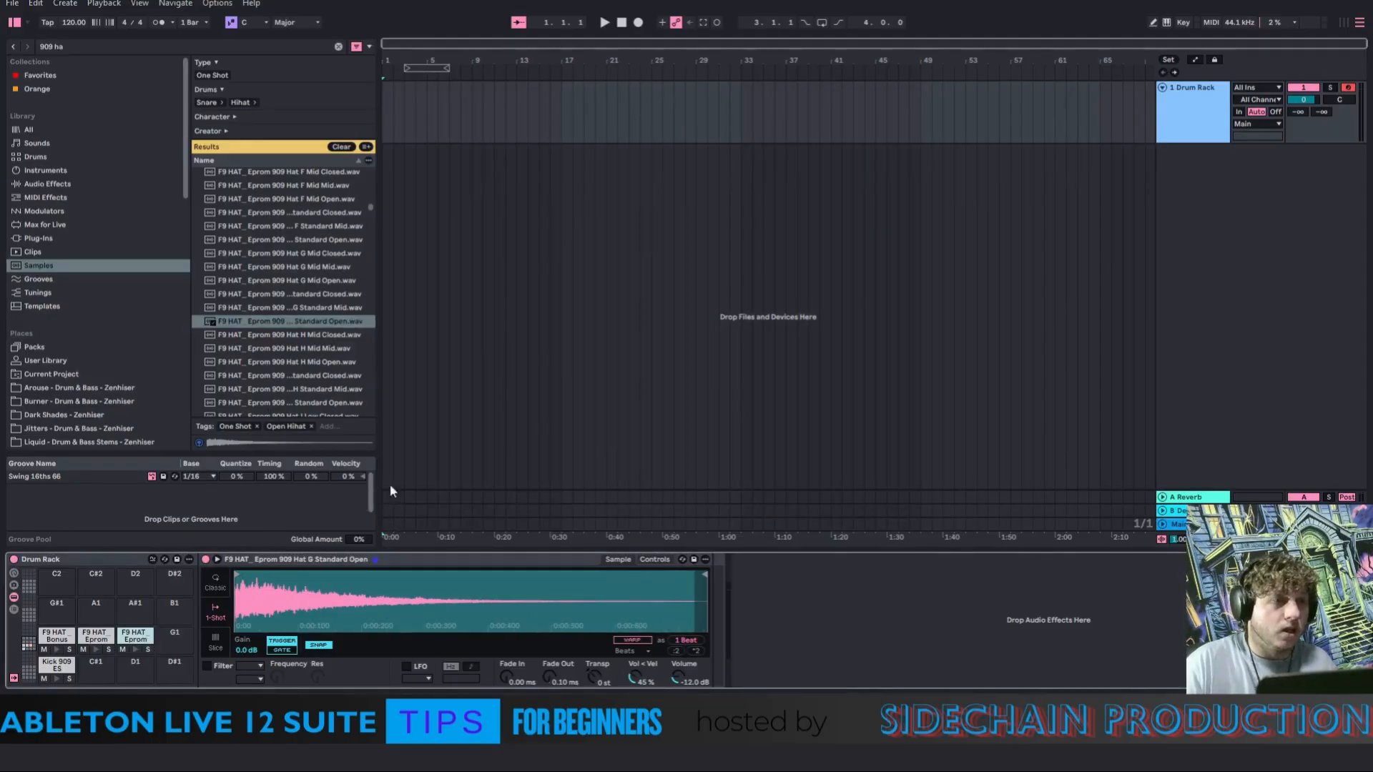
scroll(278, 361, down, 2)
click(292, 334)
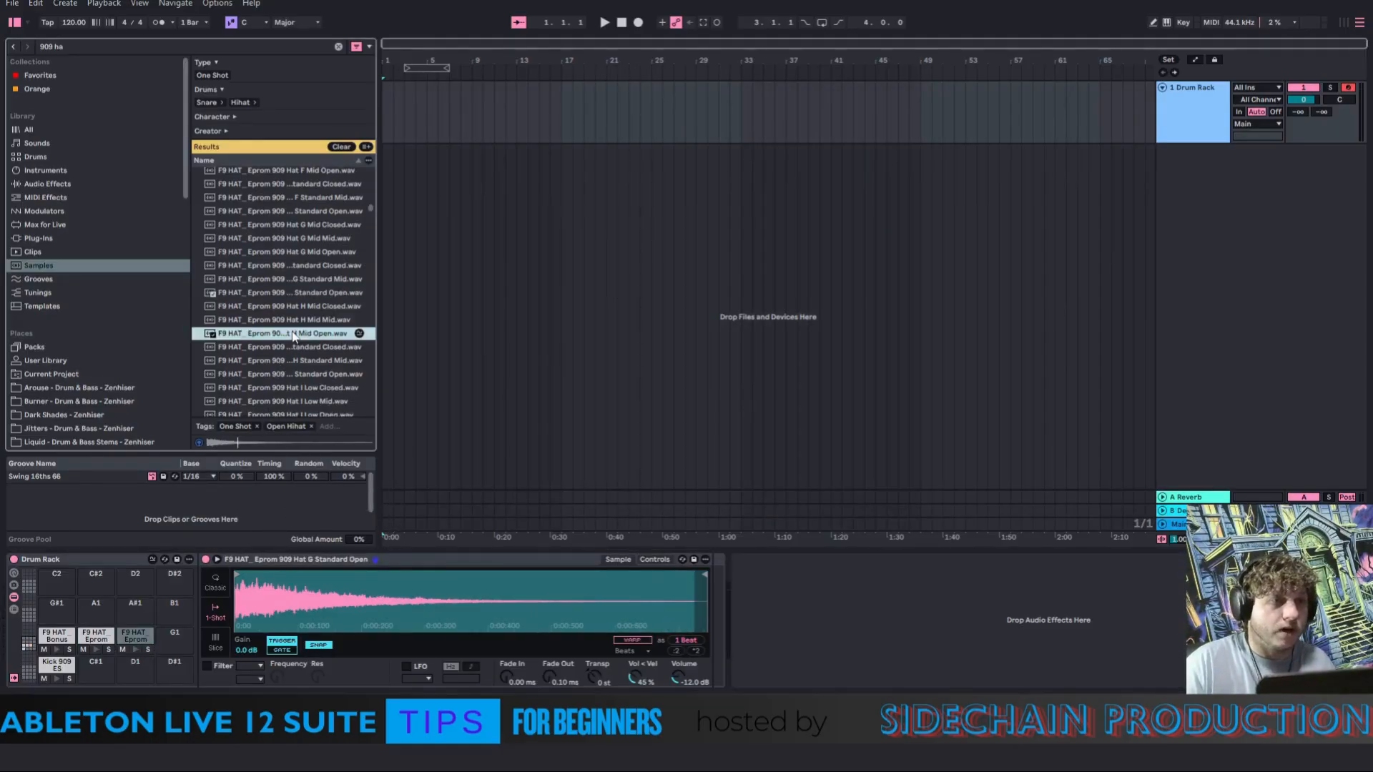
scroll(293, 358, down, 2)
click(282, 347)
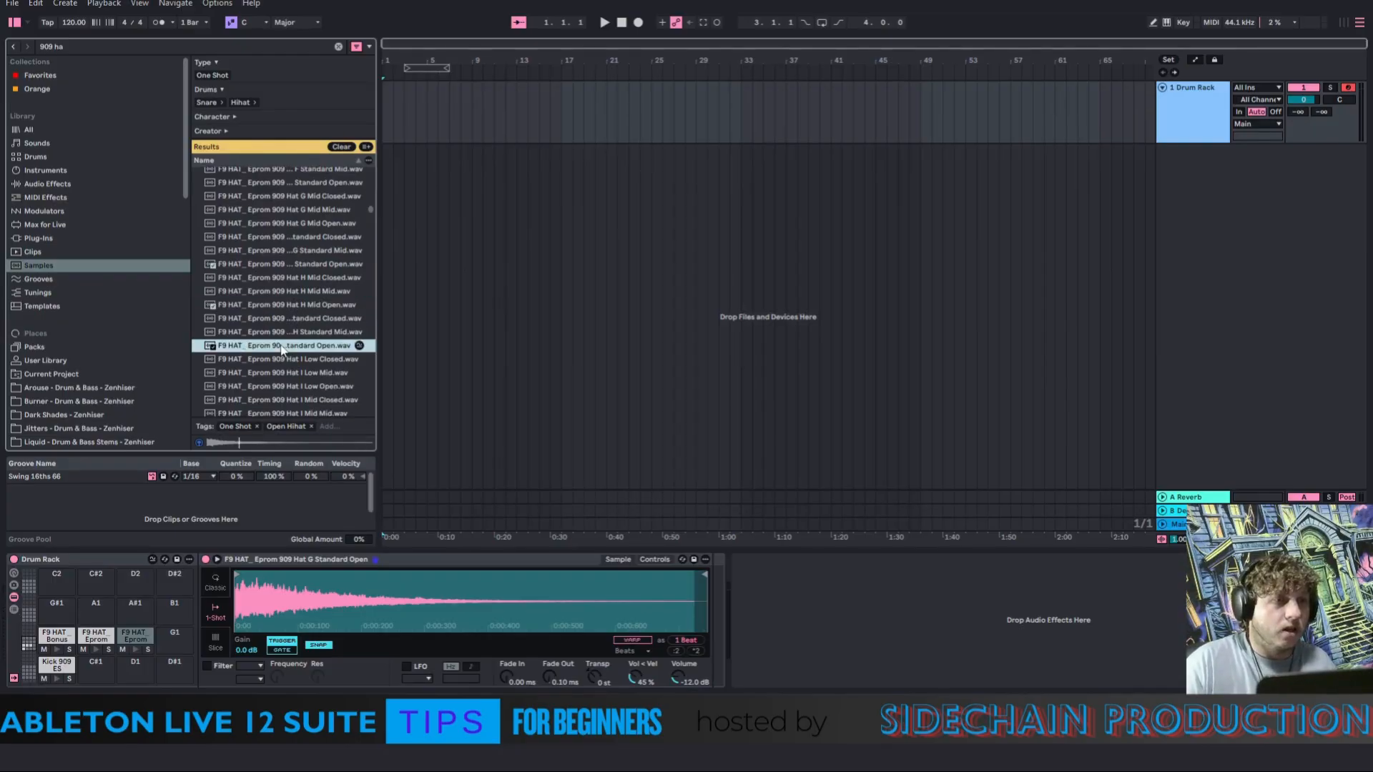
scroll(290, 368, down, 7)
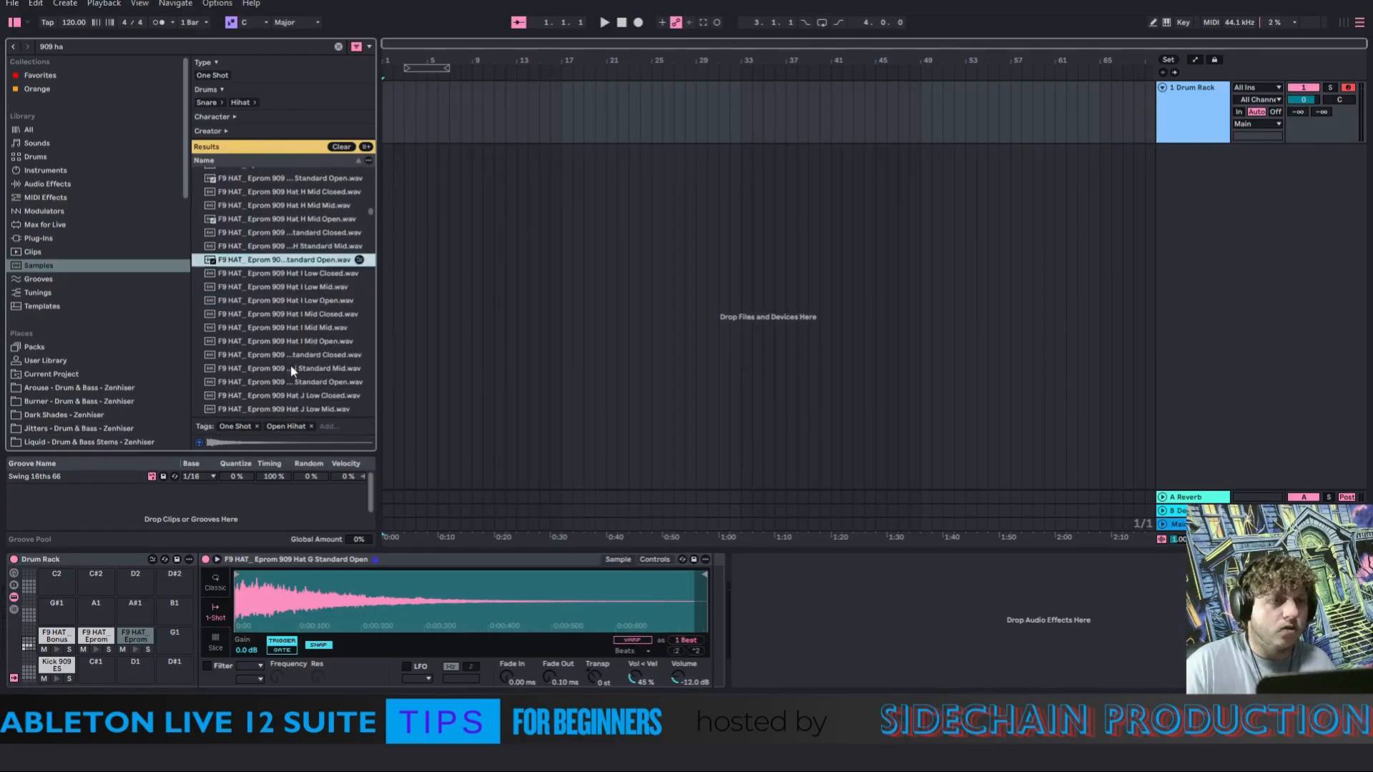
click(290, 369)
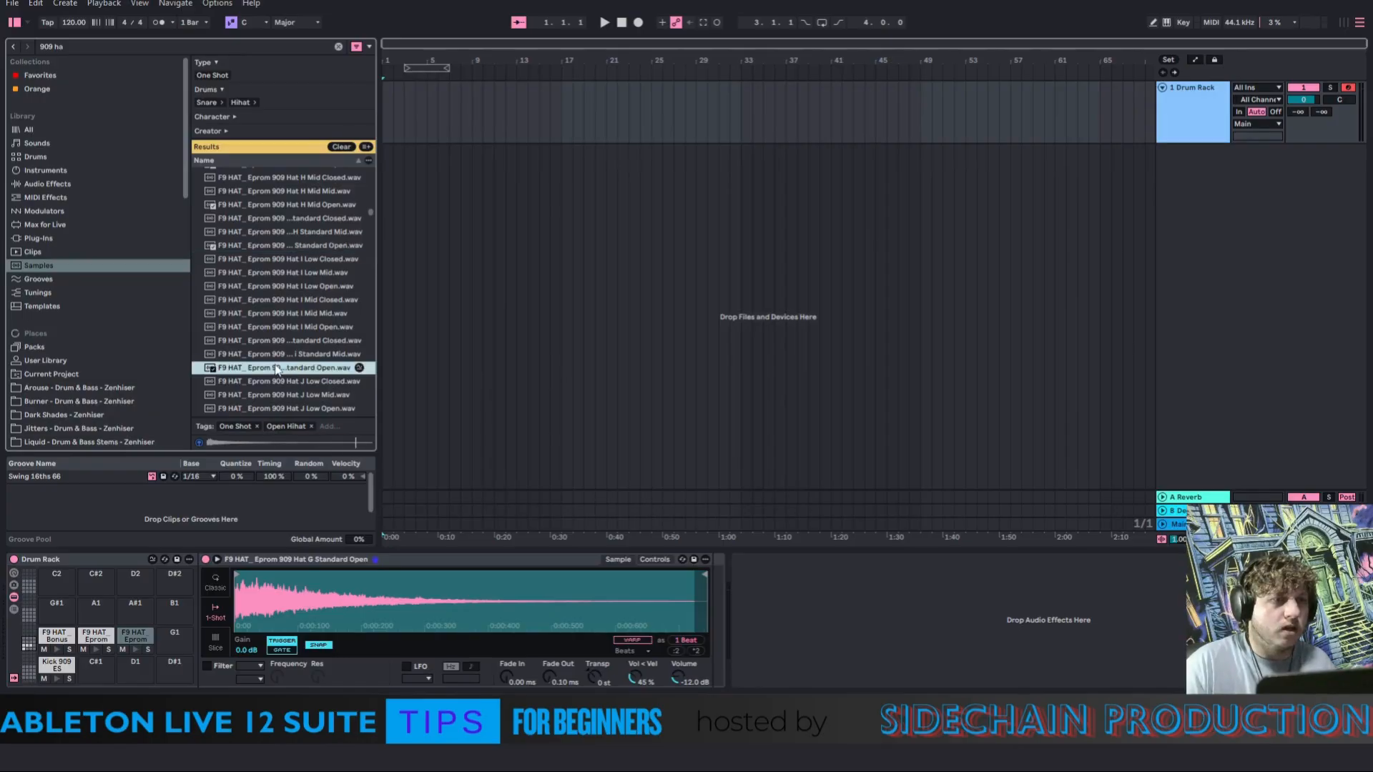
drag(276, 372, 179, 638)
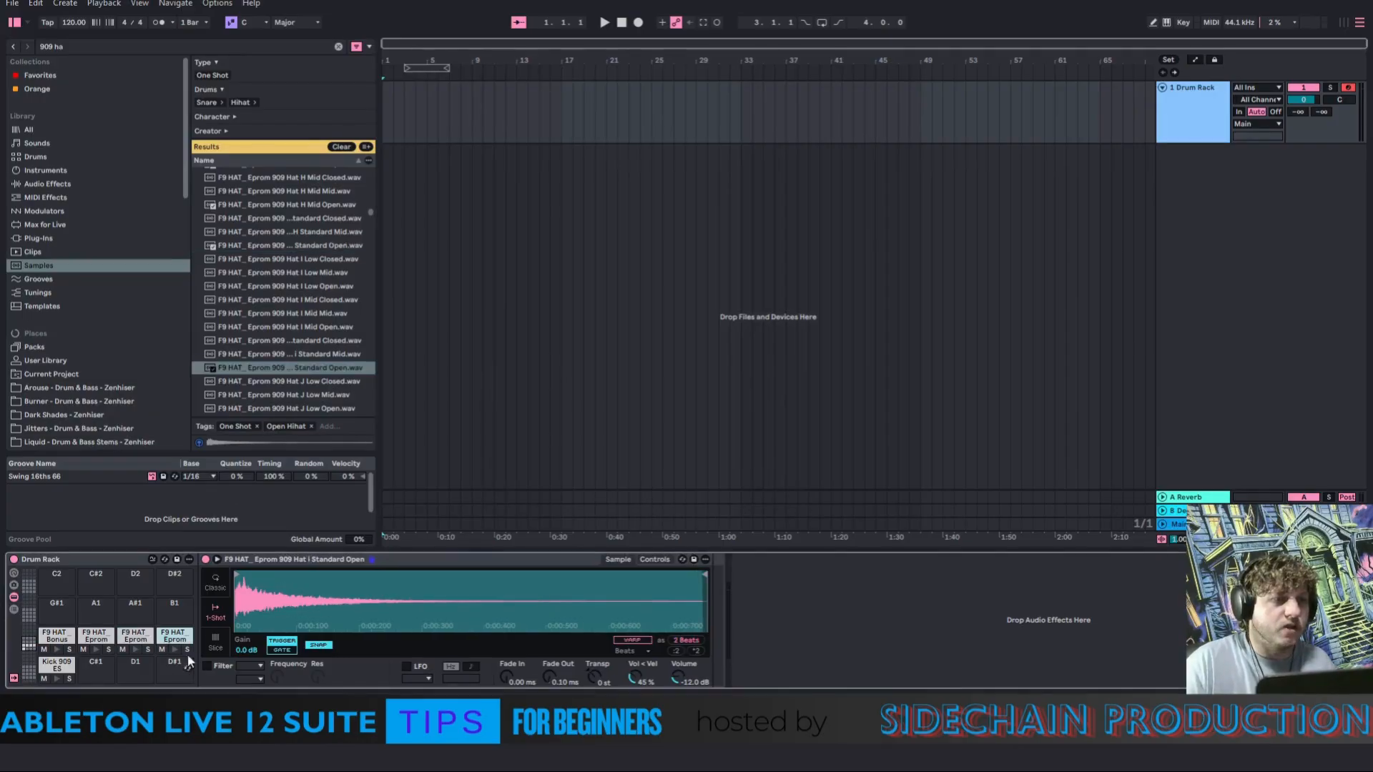
Search the samples for "909 snare" and audition Snare 909 DMX.wav, F9 Tk 909 Snare 2, 3 and 4, and ADRKT_909T_SNARE_07.wav
click(338, 47)
click(139, 48)
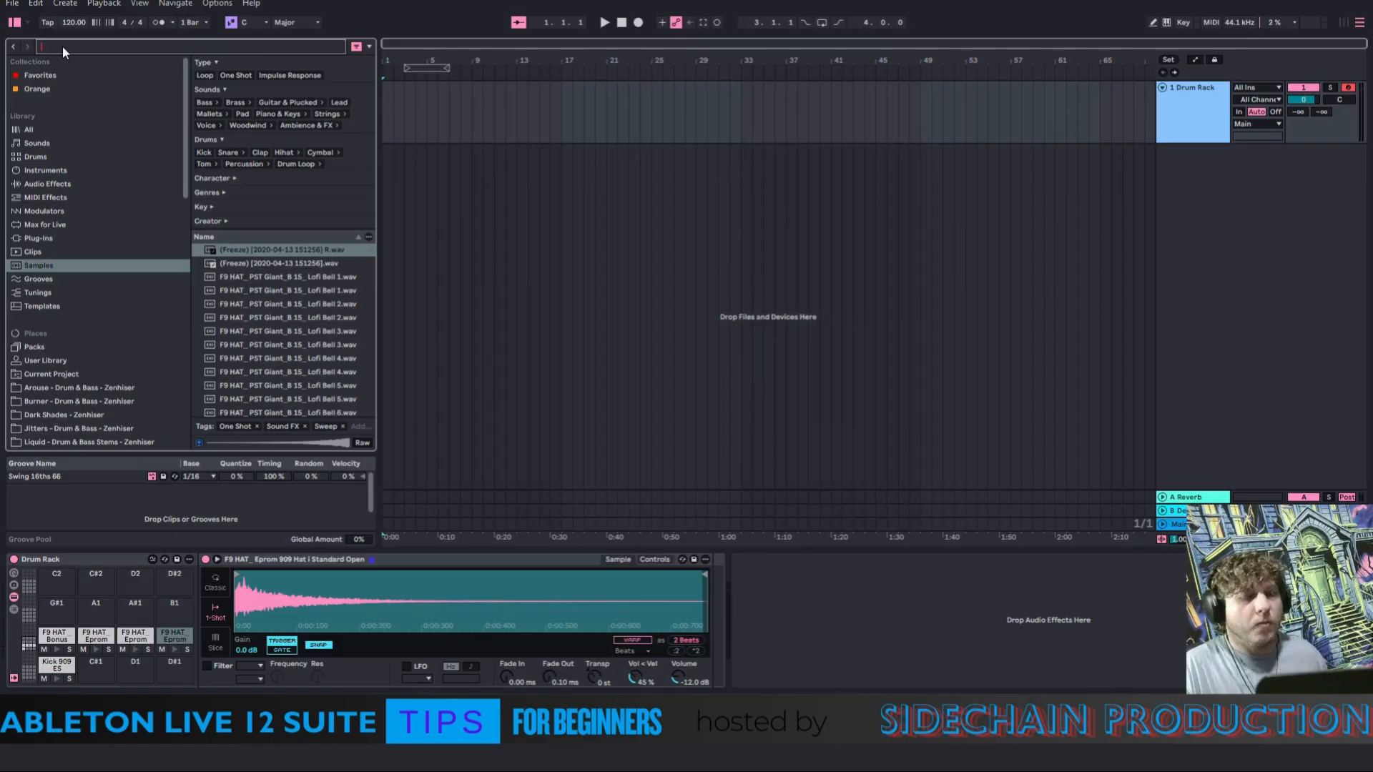
text(909 snare)
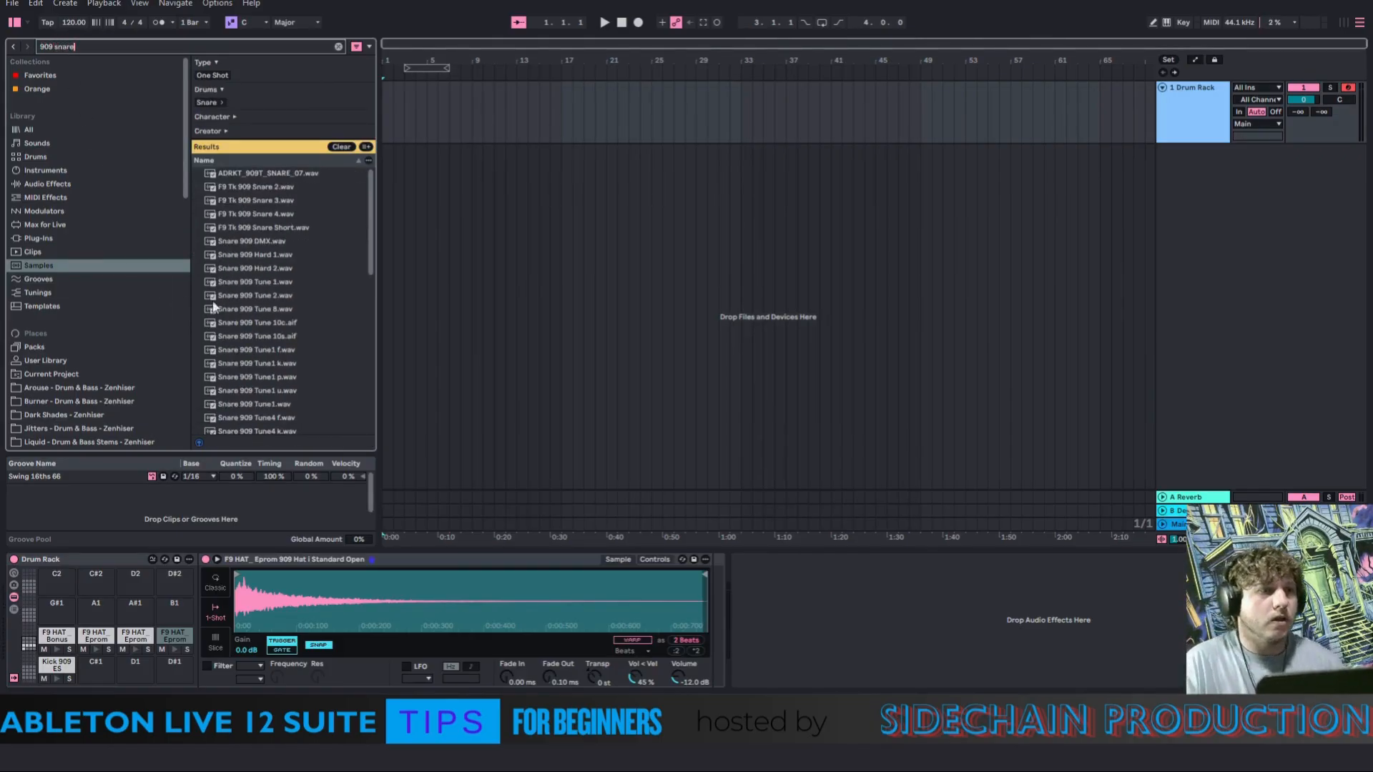
click(231, 243)
click(238, 201)
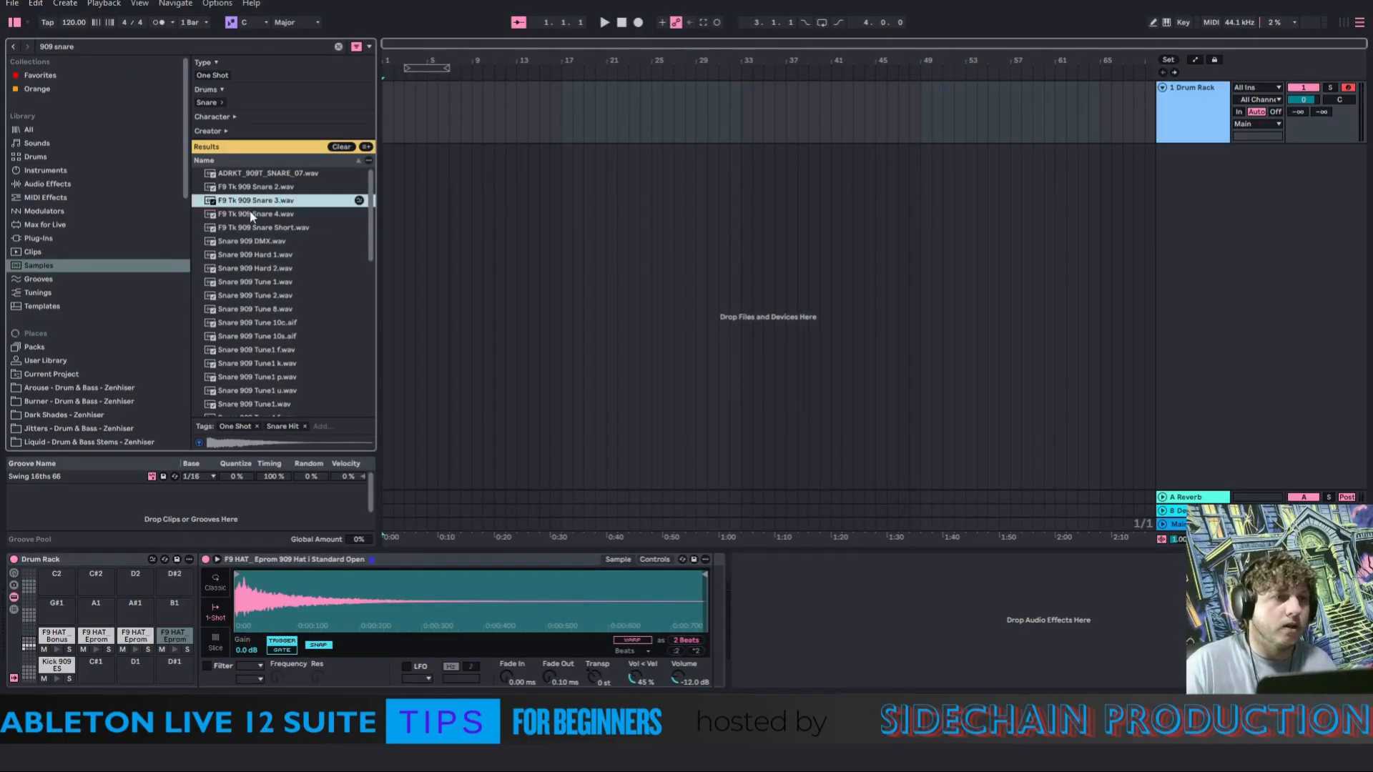
click(252, 214)
click(243, 187)
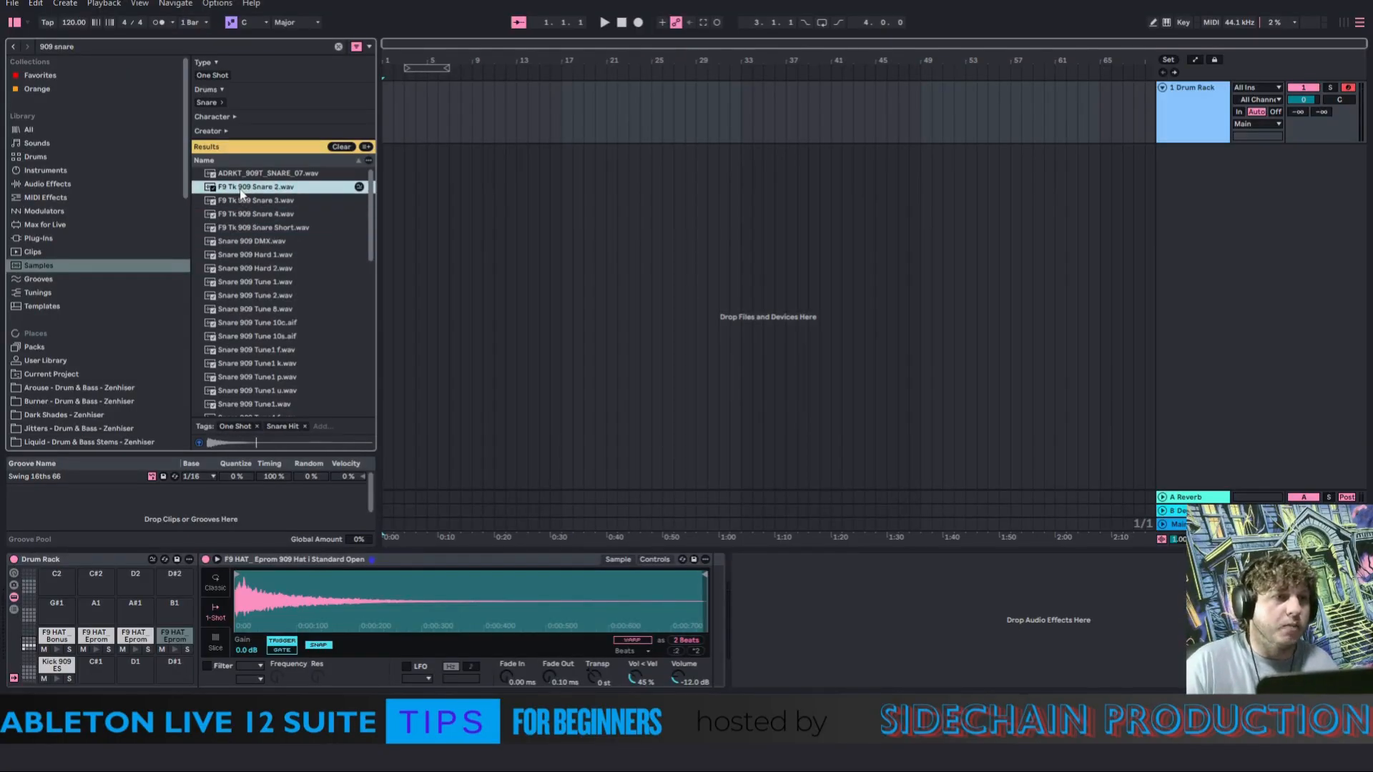
click(243, 171)
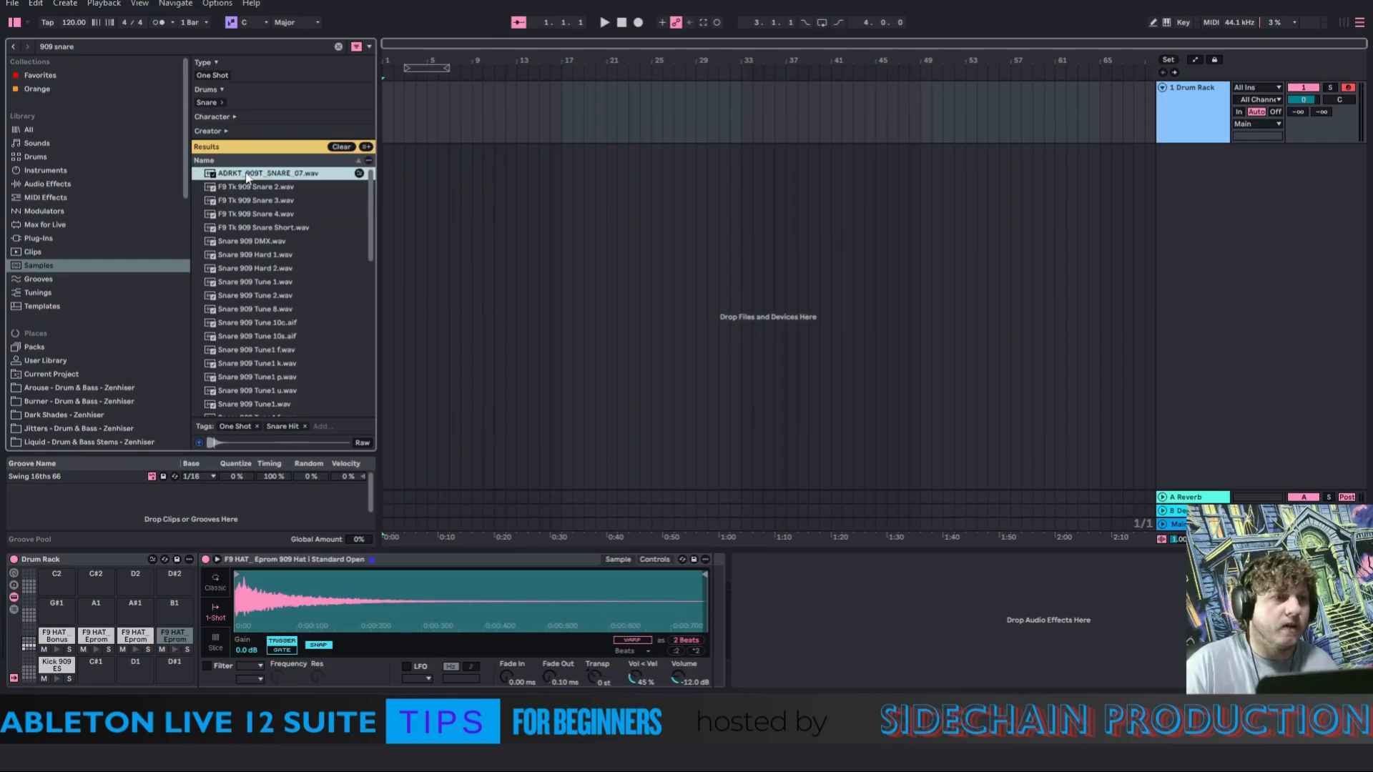
Audition the Snare 909 Tune samples, including the Tune1, Tune 8 and Tune7 variations
click(263, 336)
click(257, 363)
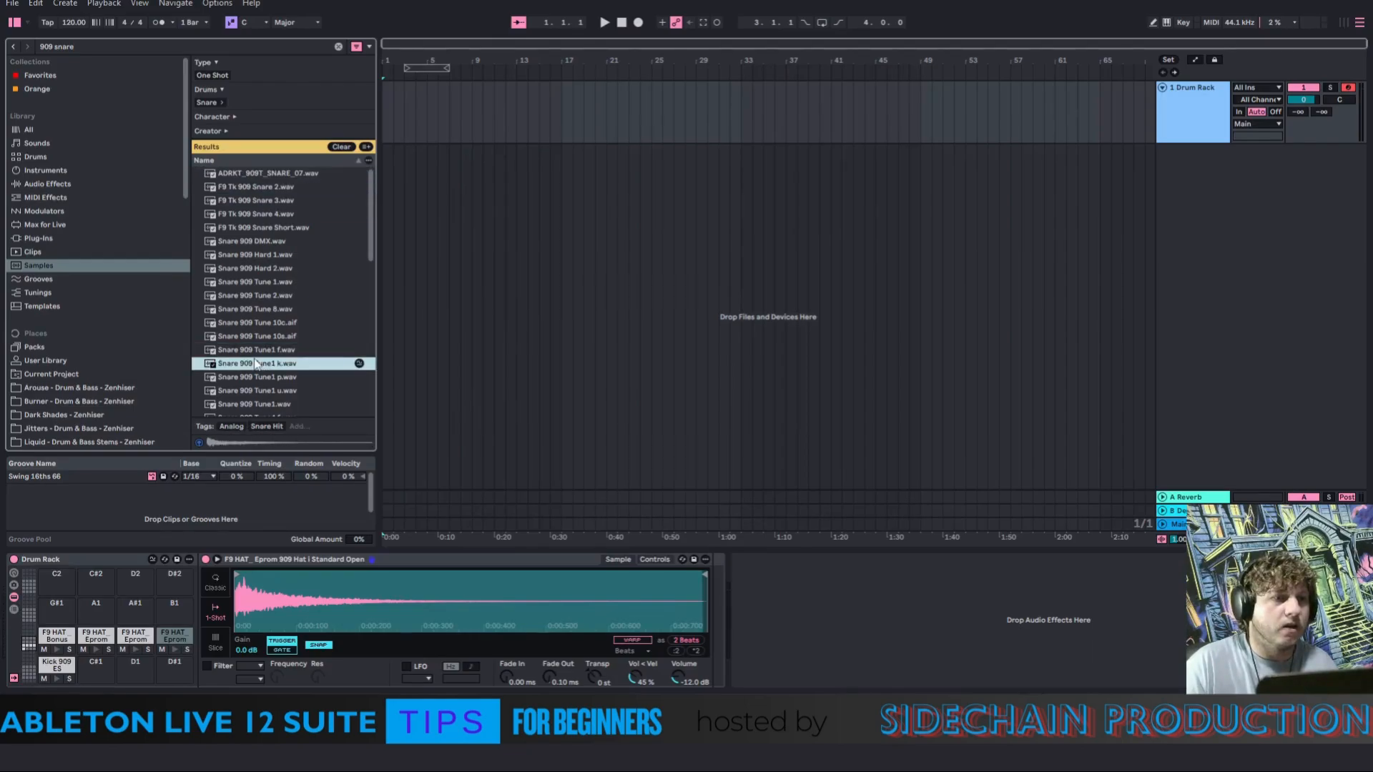
key(Down)
key(Down)
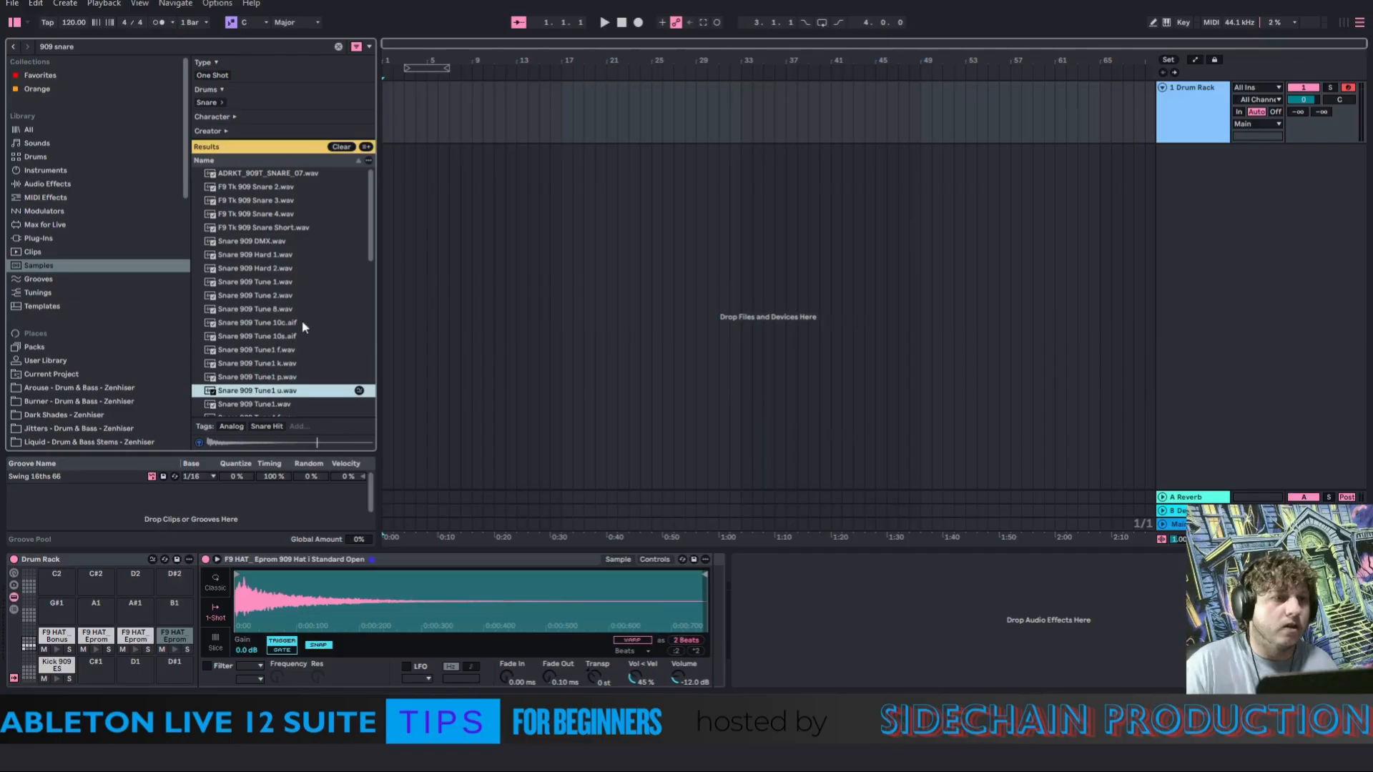
click(250, 310)
scroll(250, 314, down, 5)
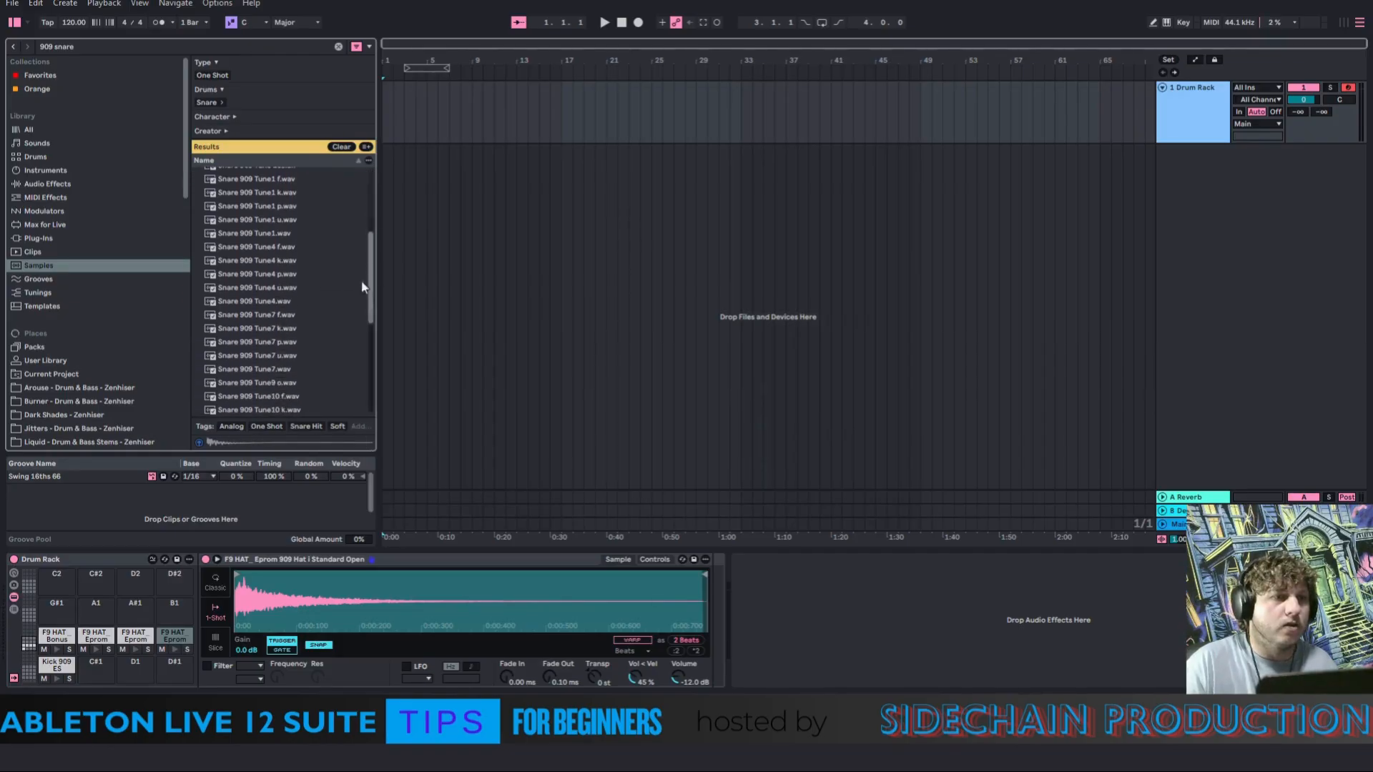
click(250, 328)
click(263, 369)
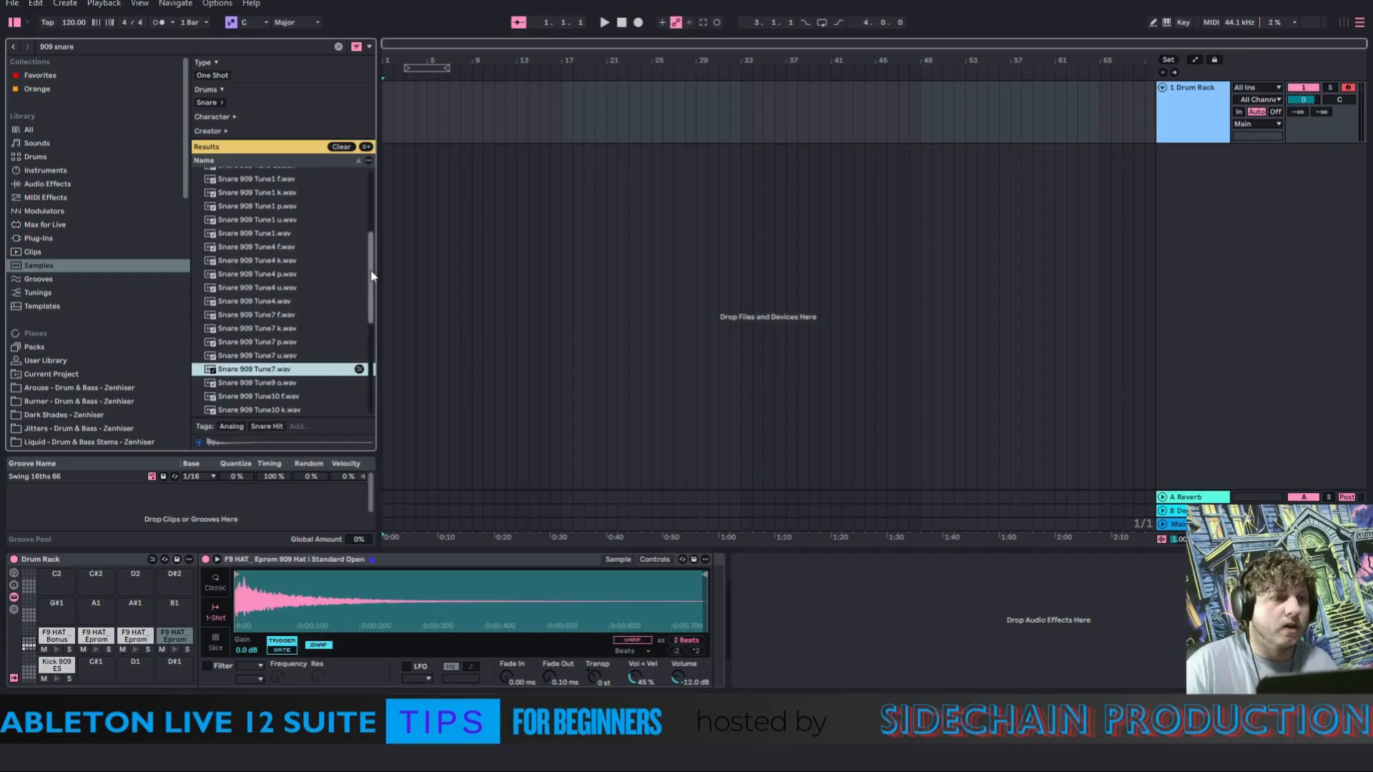
drag(372, 280, 374, 226)
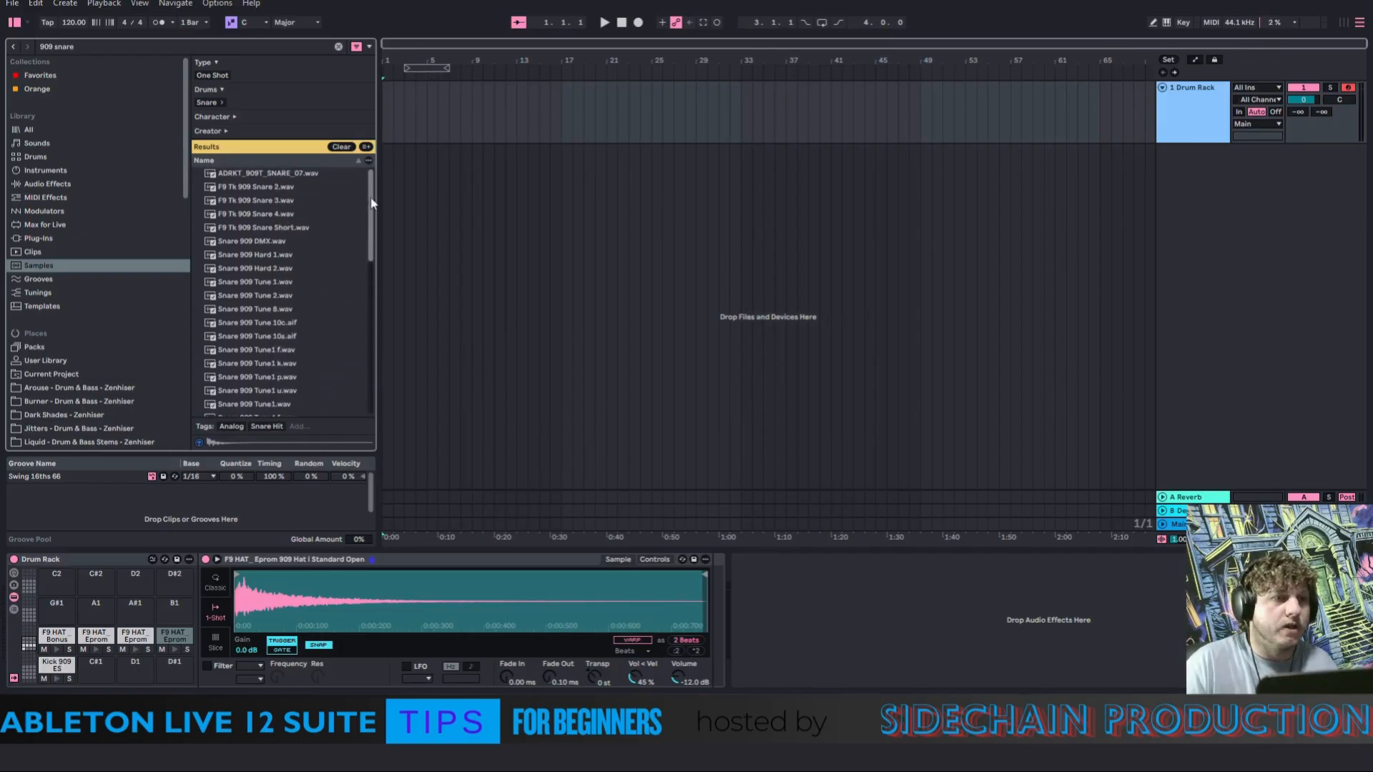
Compare the DMX and F9 Tk 909 snares, and load F9 Tk 909 Snare 4.wav onto the Drum Rack's C#1 pad
click(250, 243)
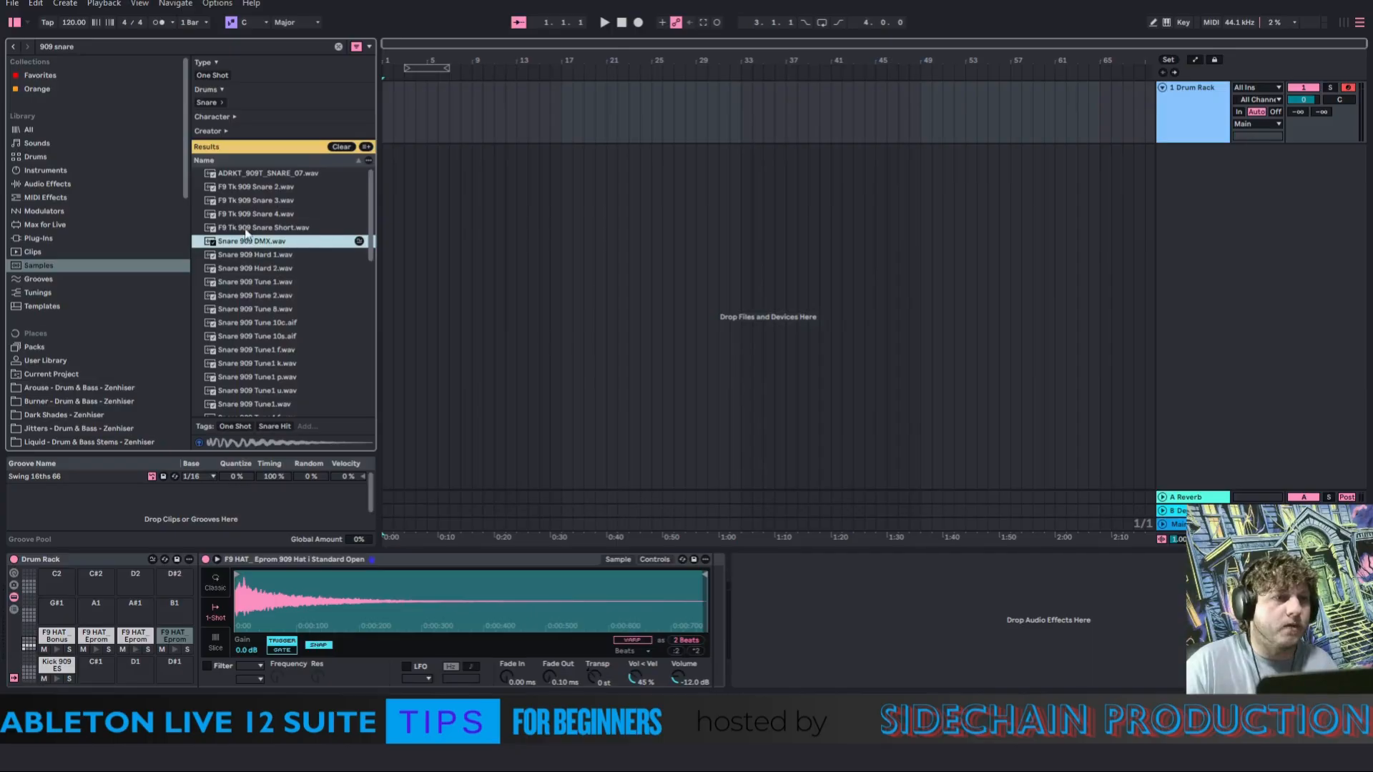
click(247, 228)
click(245, 214)
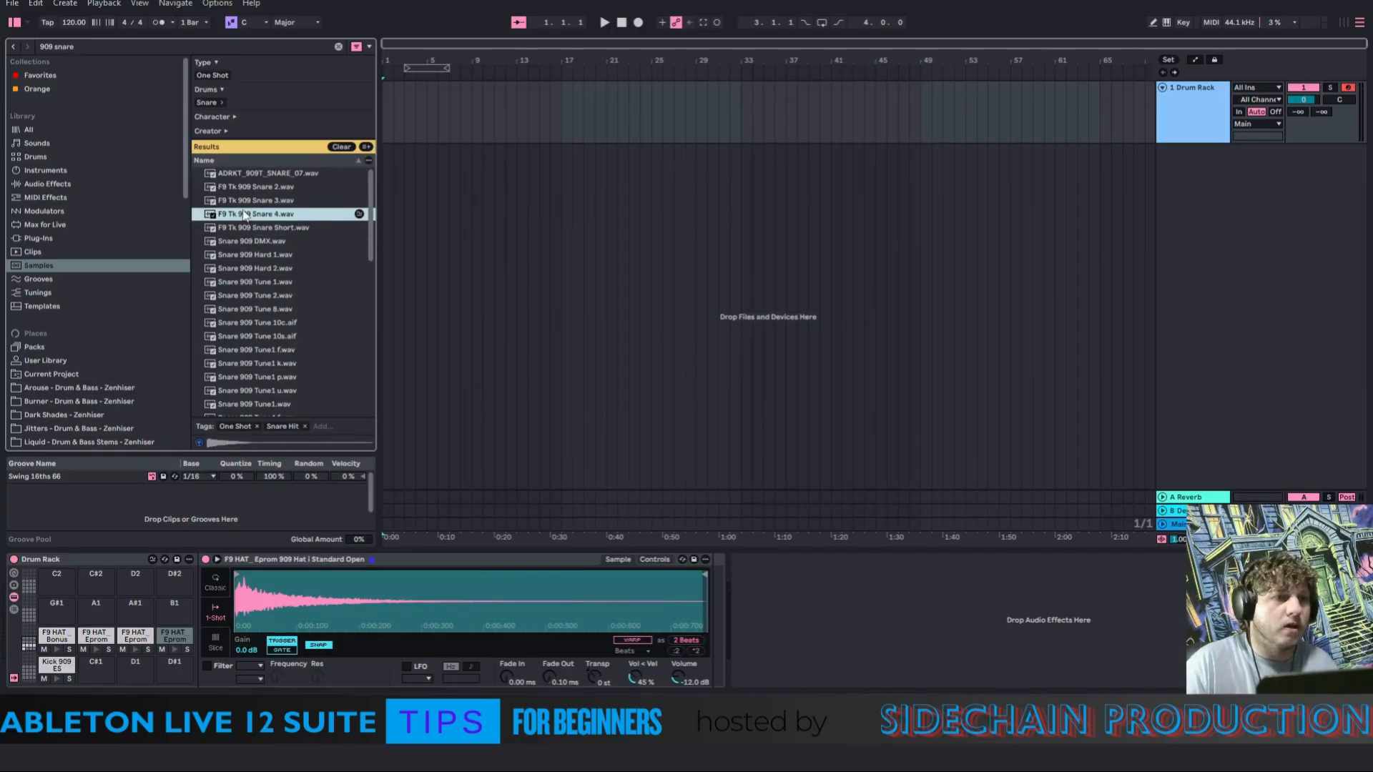
click(245, 203)
click(248, 214)
drag(245, 215, 95, 666)
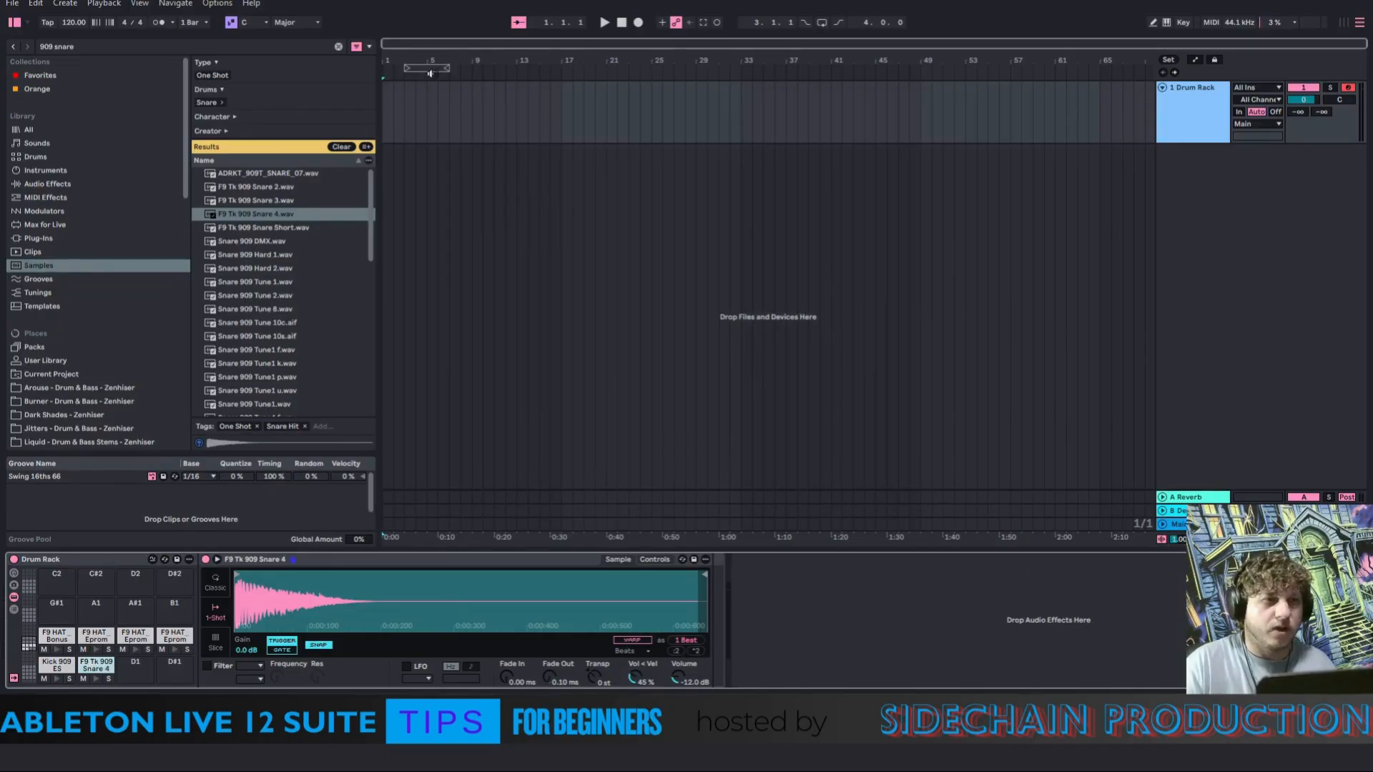
Move the loop region to start at bar 1 and add an EQ Eight to the F9 Tk 909 Snare 4 pad
drag(423, 69, 400, 69)
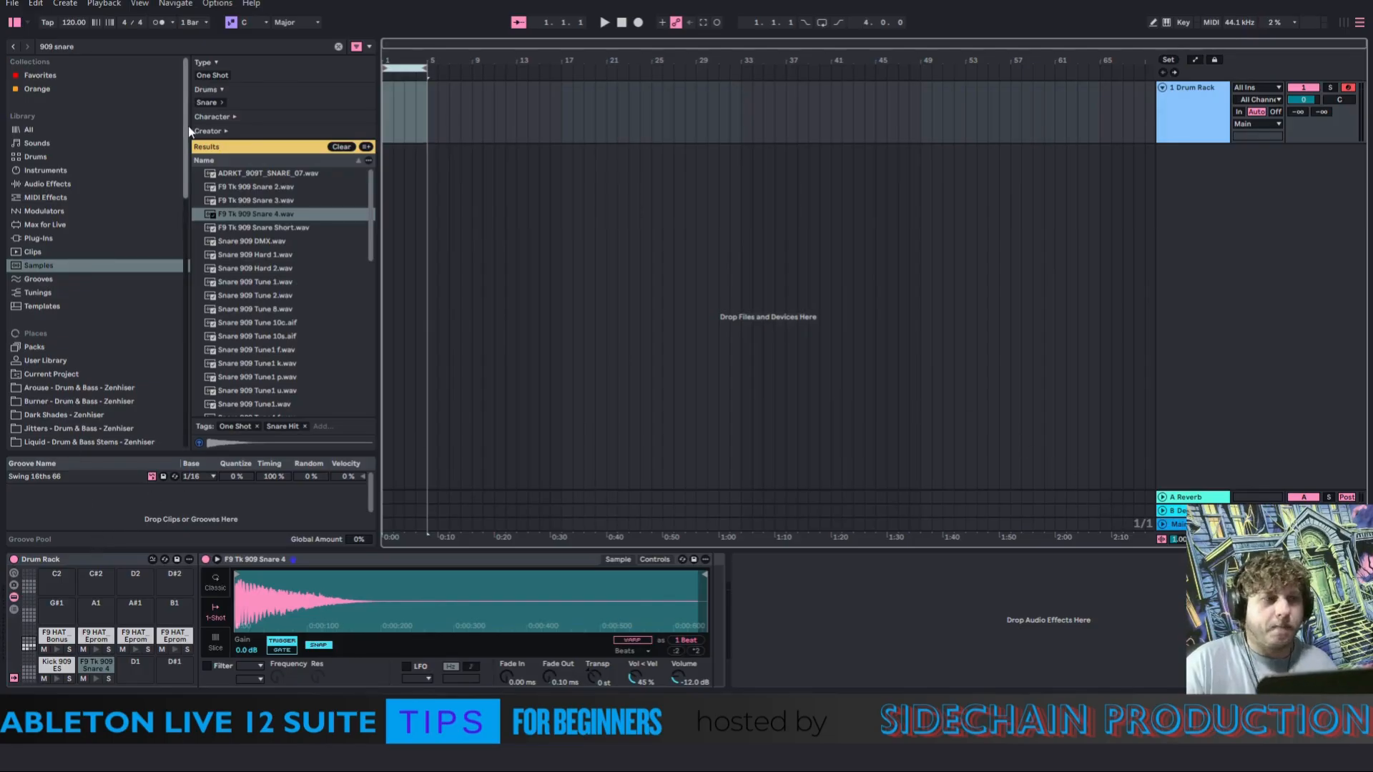
click(58, 185)
click(336, 63)
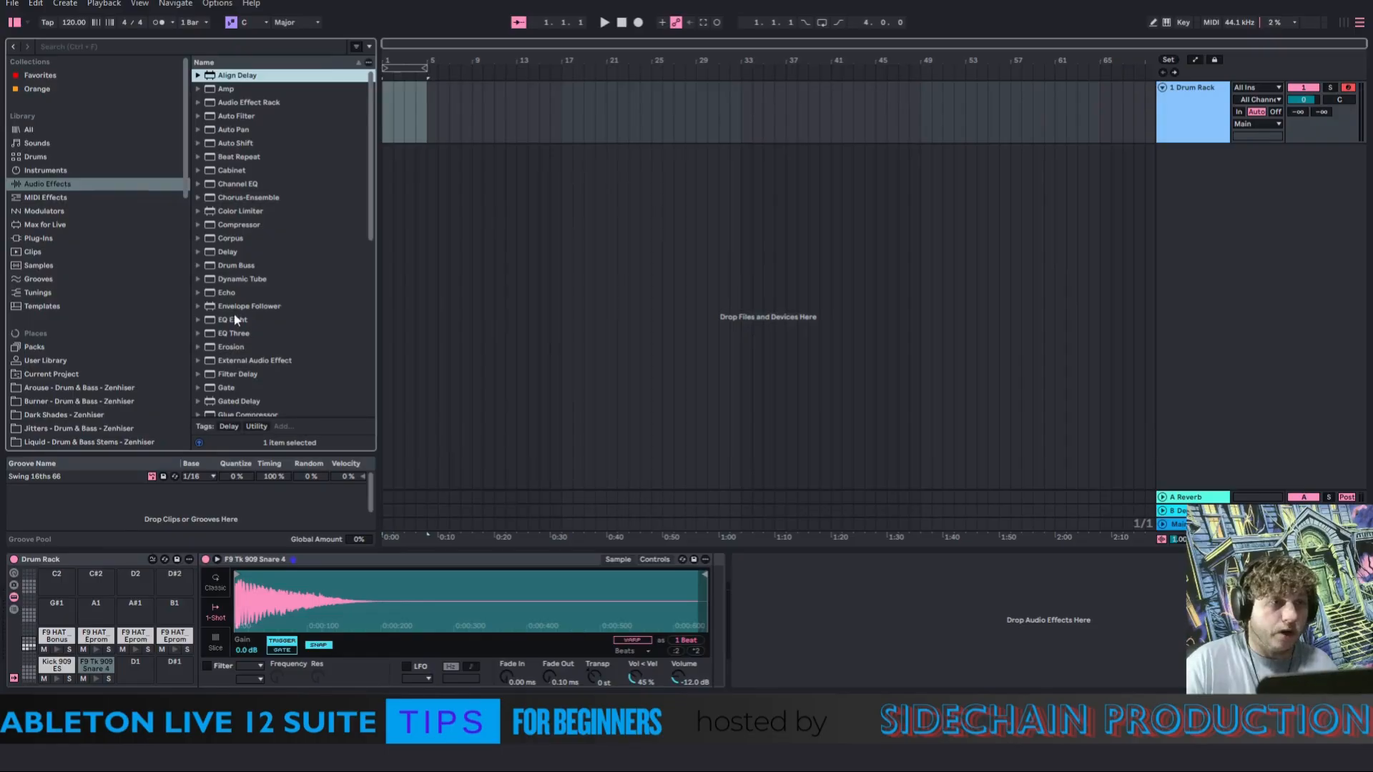
click(231, 319)
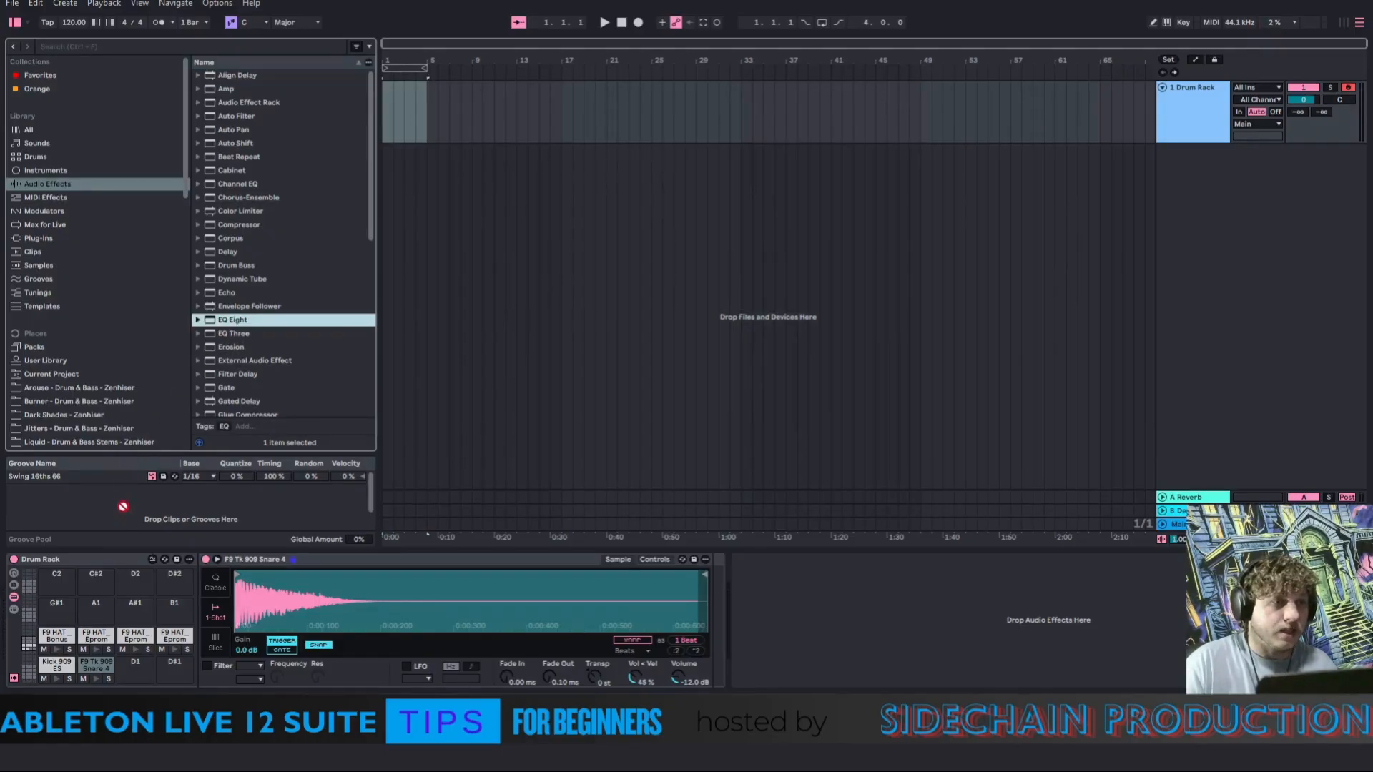
drag(97, 667, 96, 667)
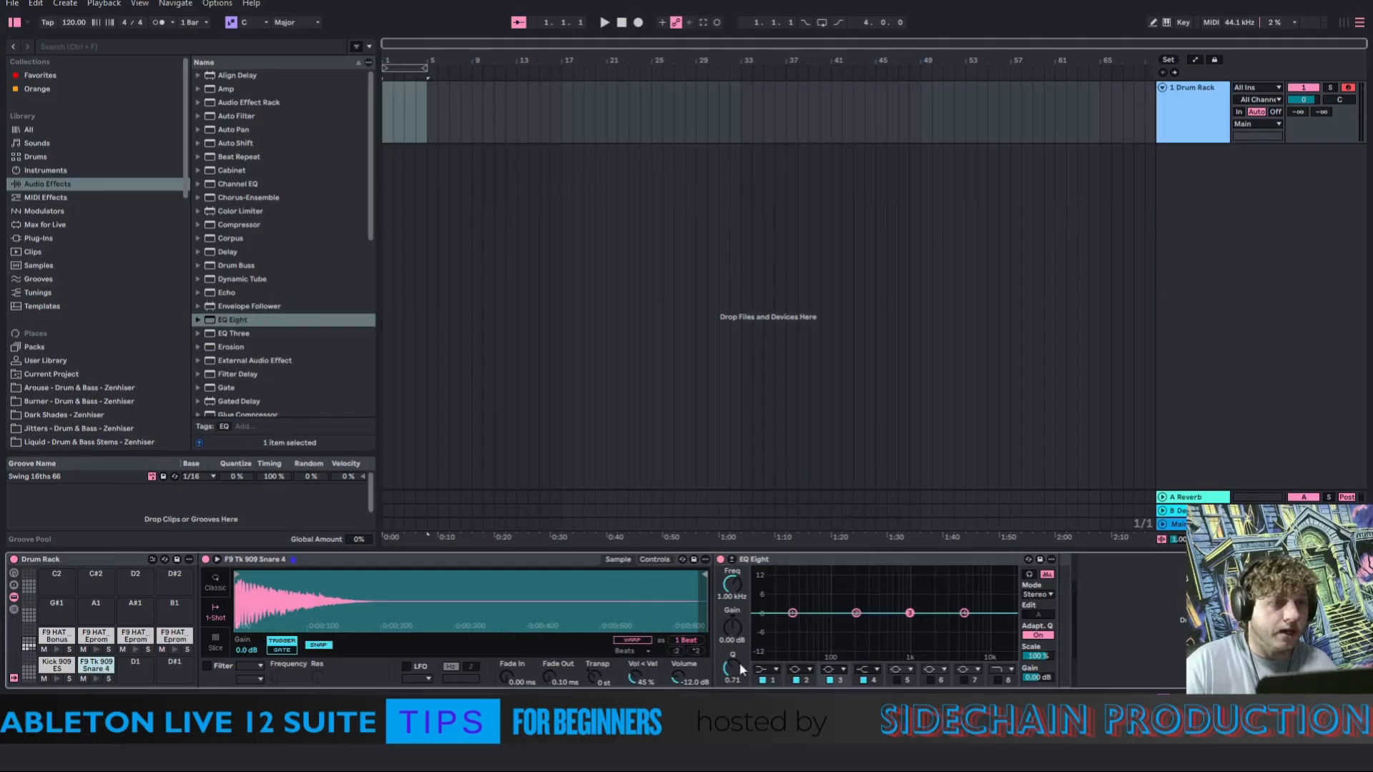
Switch band 1 of the snare's EQ Eight to a steep low cut at 138 Hz
click(764, 670)
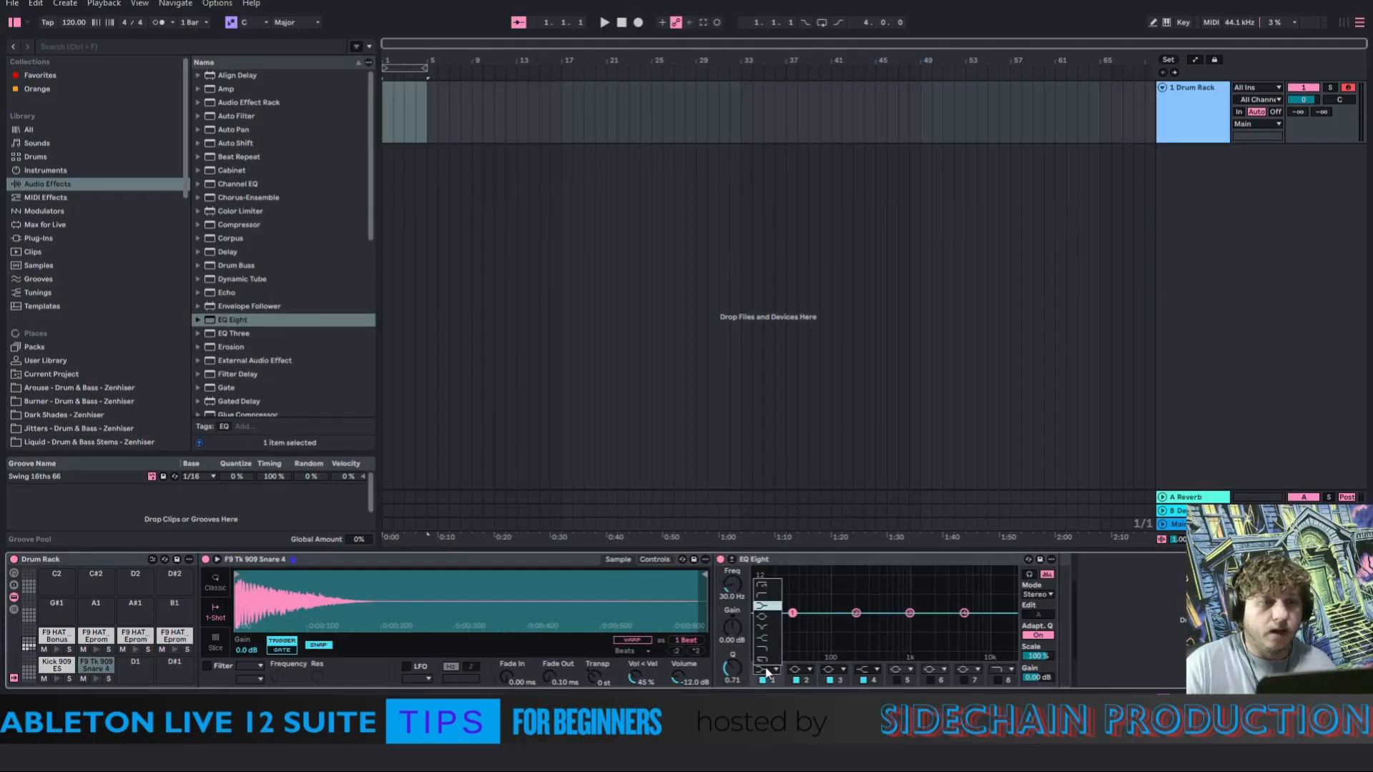
click(767, 585)
drag(731, 593, 731, 575)
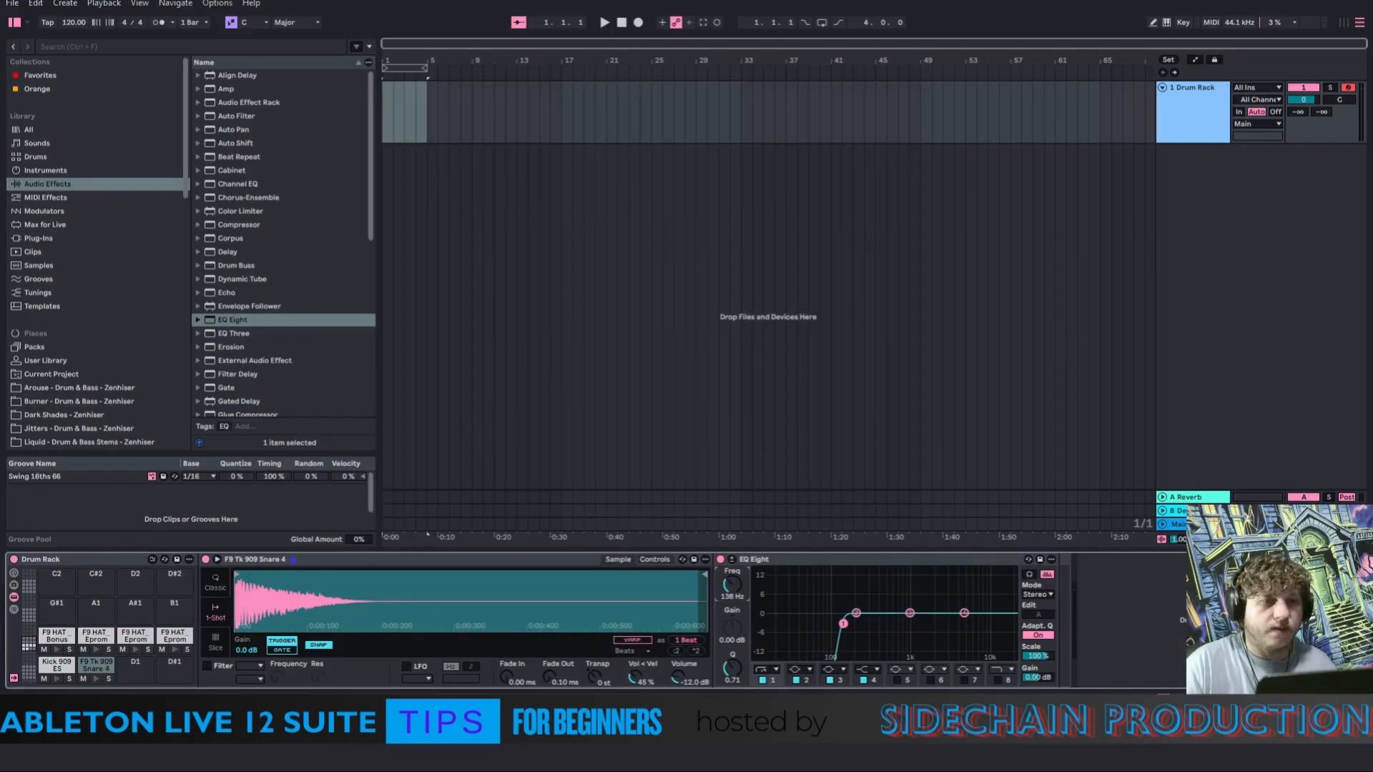
click(804, 563)
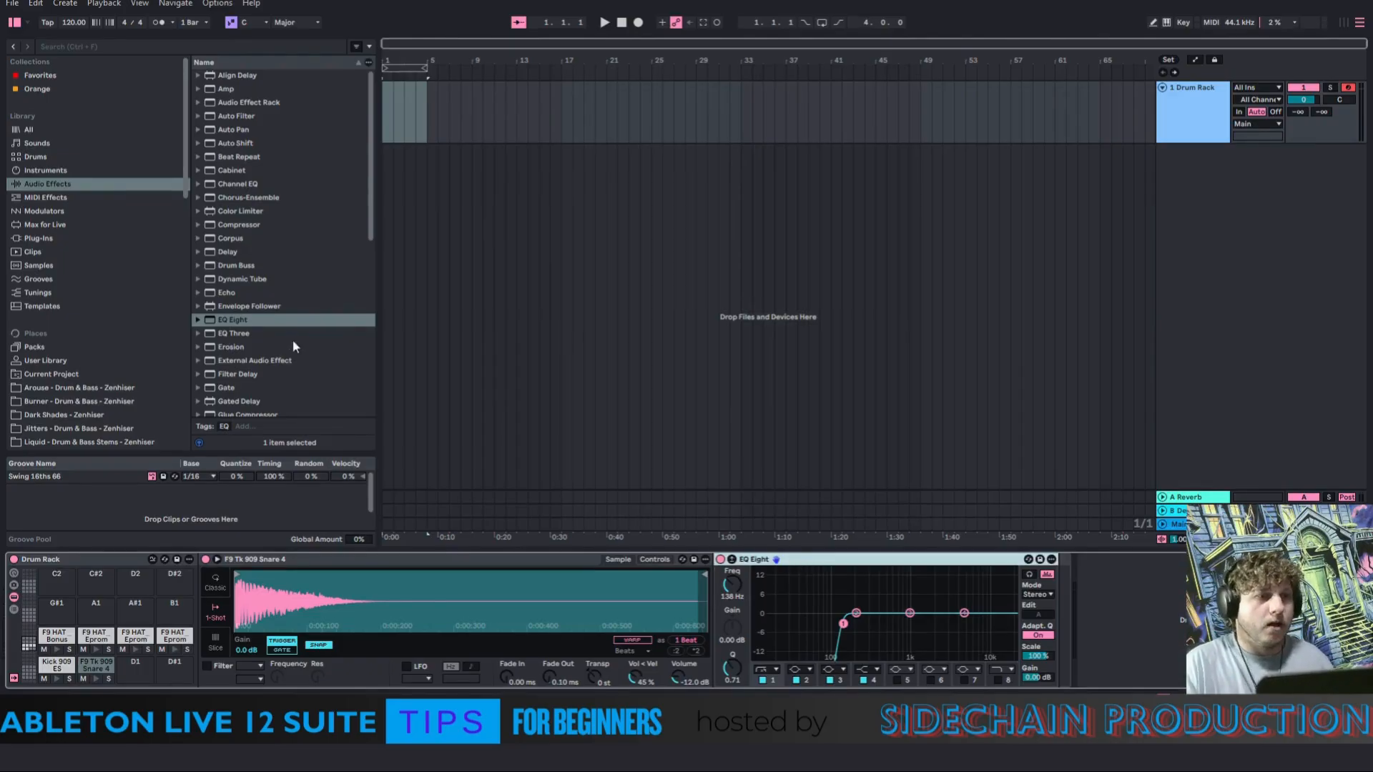
Add an EQ Eight to the Bonus 909 Hats Closed 13 pad and switch its band 1 to a steep low cut
click(241, 321)
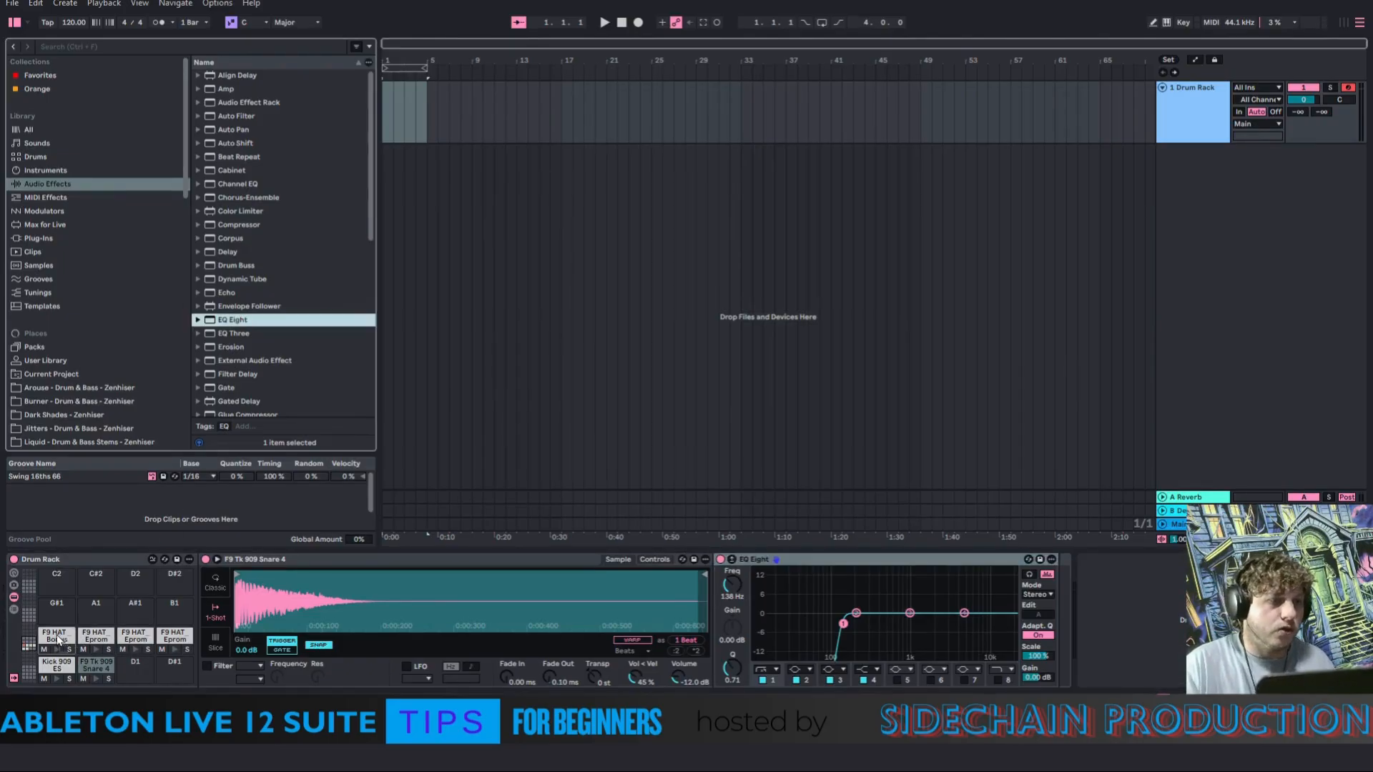
click(65, 637)
click(792, 613)
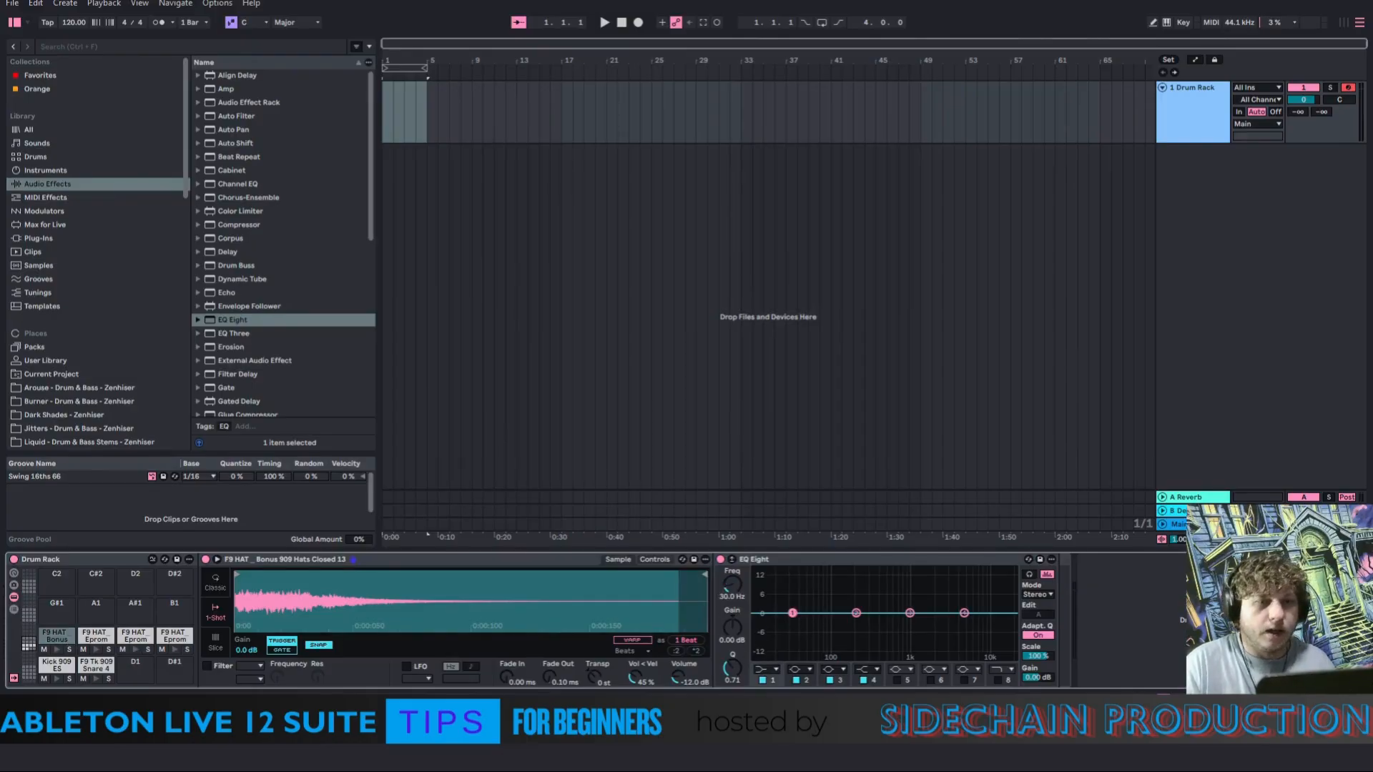
click(770, 668)
click(766, 582)
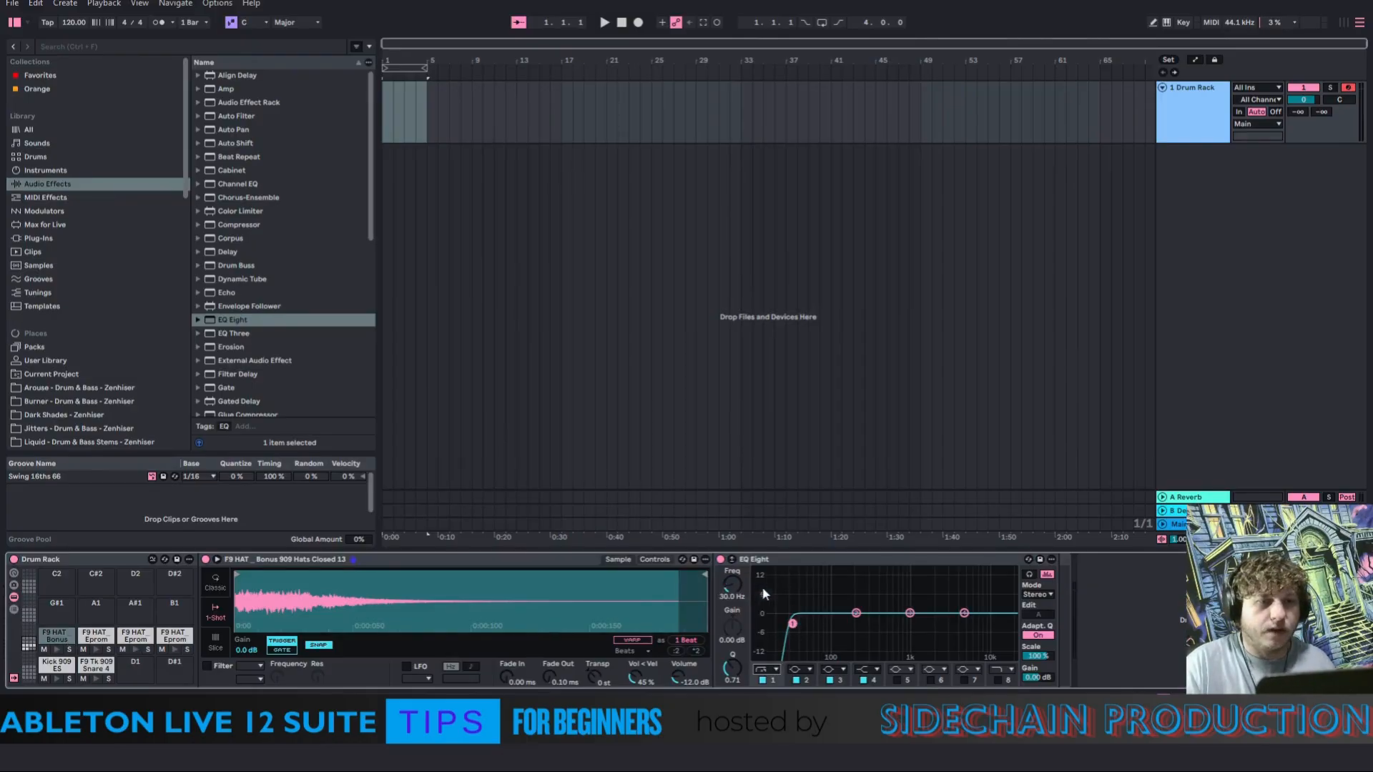
Set the Bonus closed hat's low-cut frequency to 599 Hz, auditioning the pad while adjusting it
drag(792, 624, 849, 624)
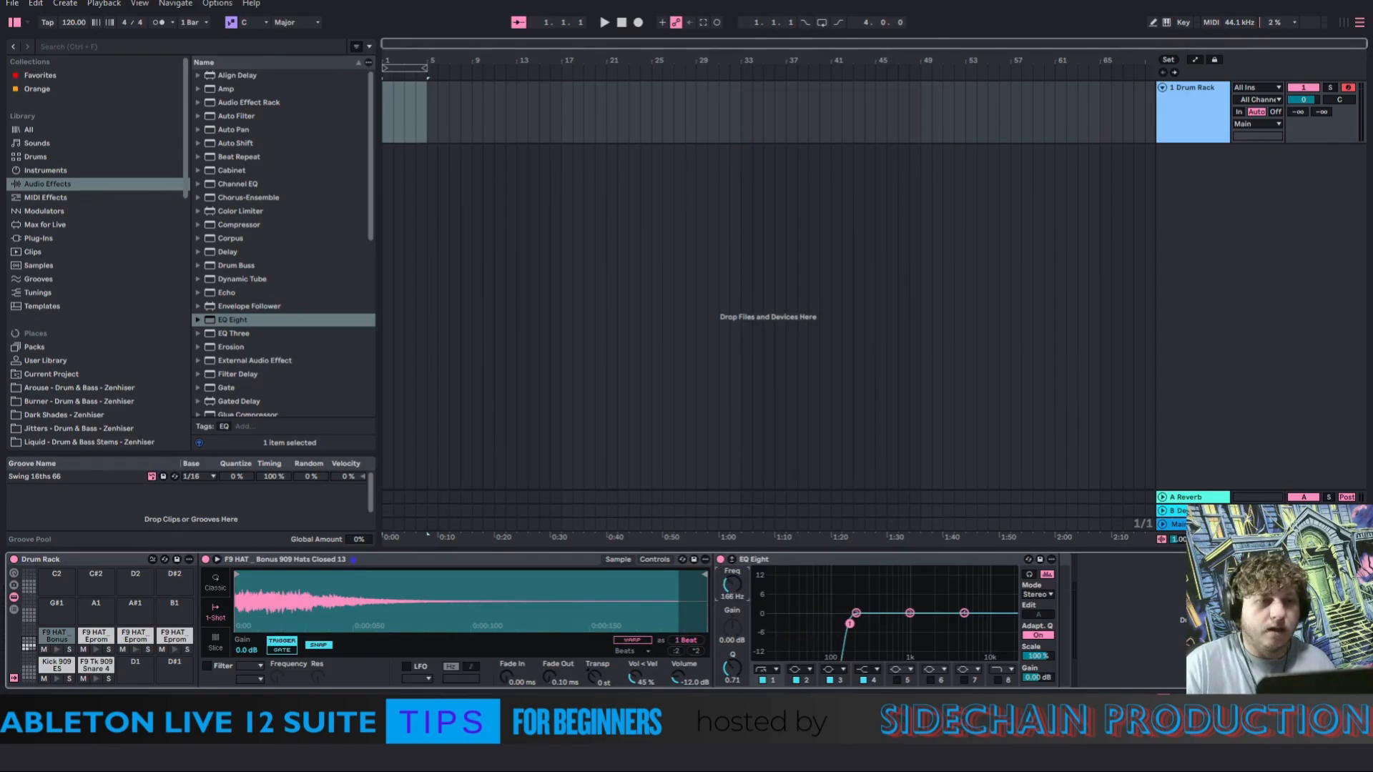
click(62, 642)
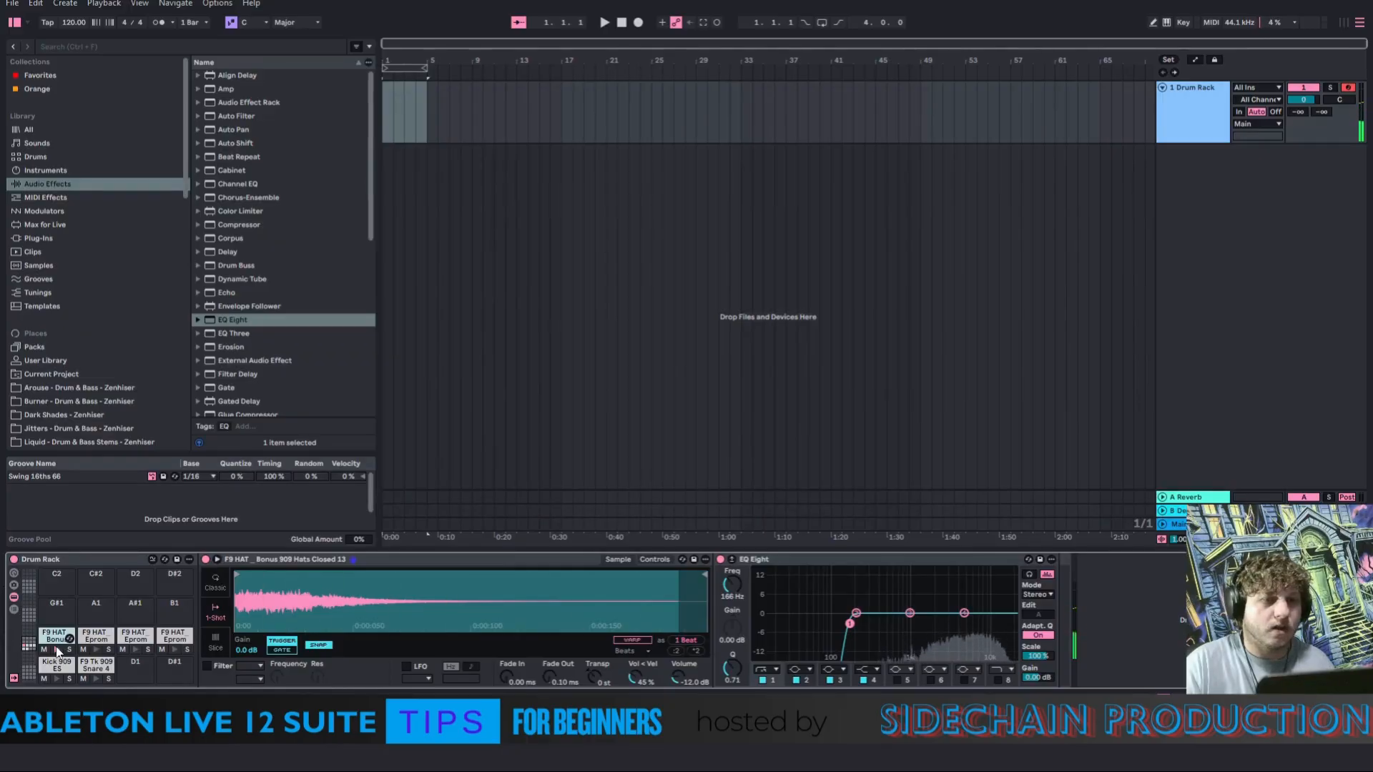
drag(849, 623, 902, 623)
click(56, 650)
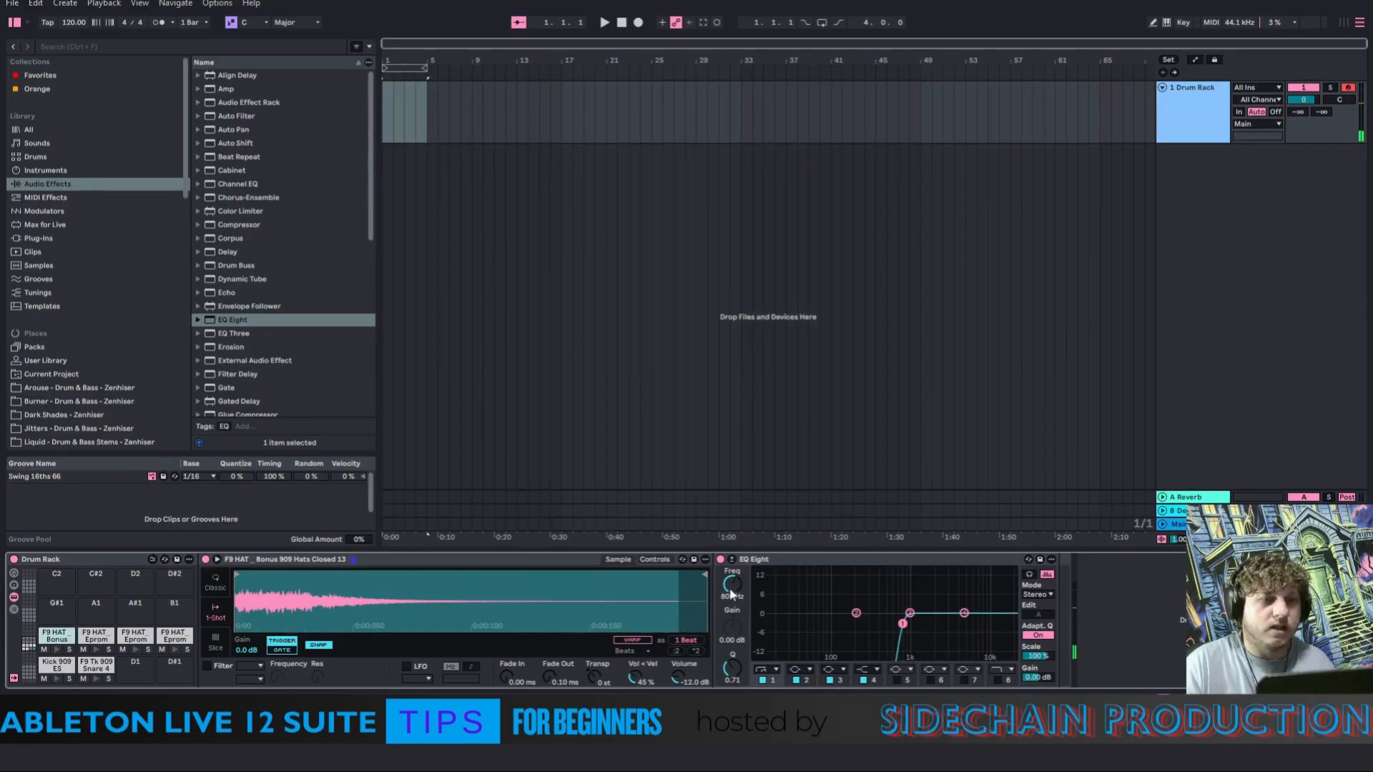
drag(730, 594, 731, 607)
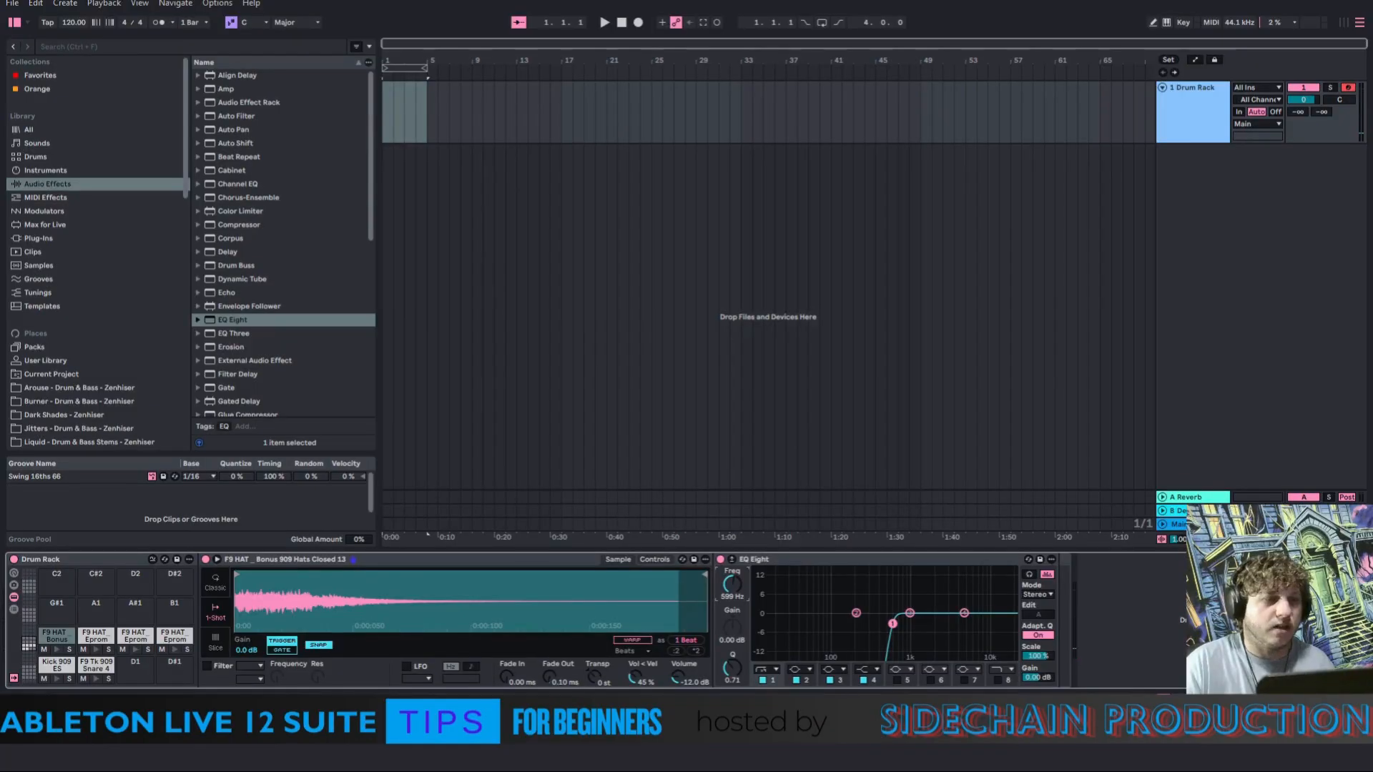
click(58, 649)
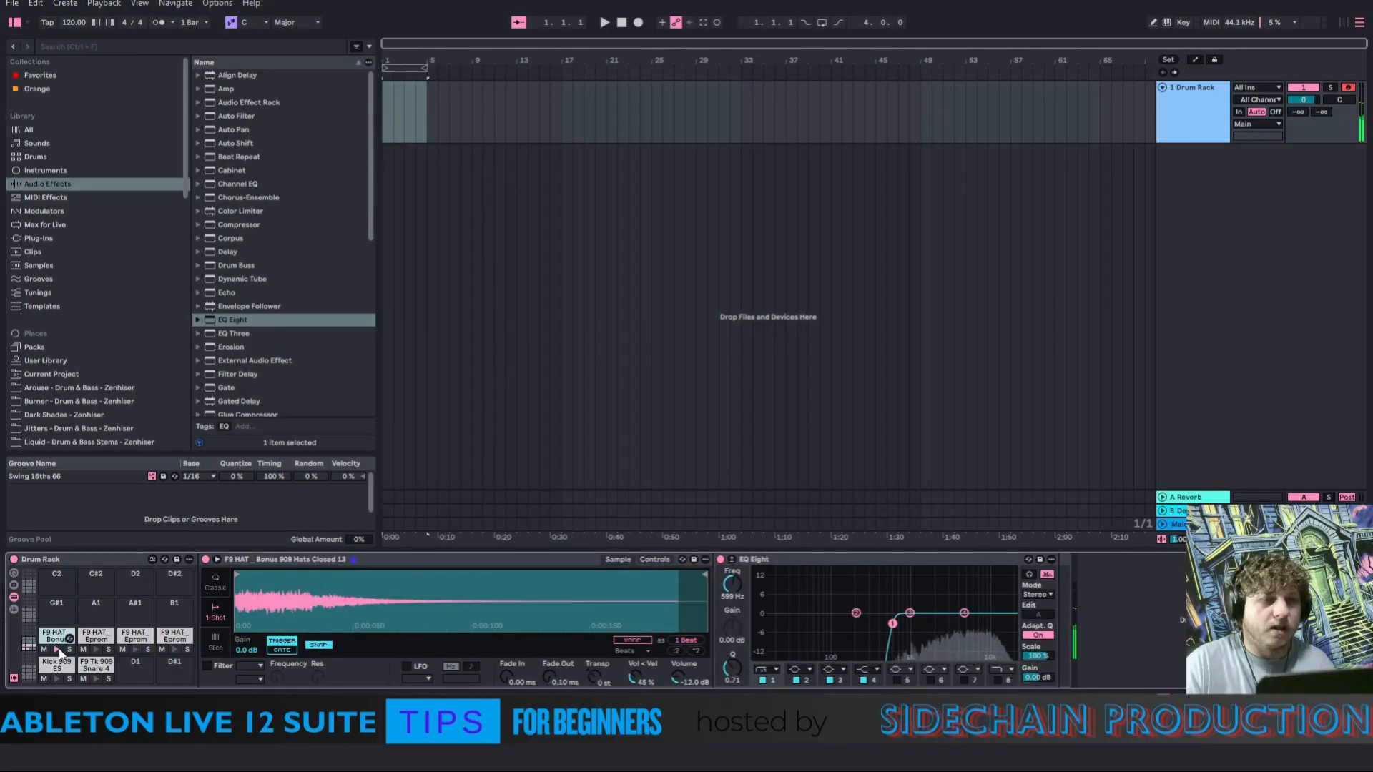
click(58, 649)
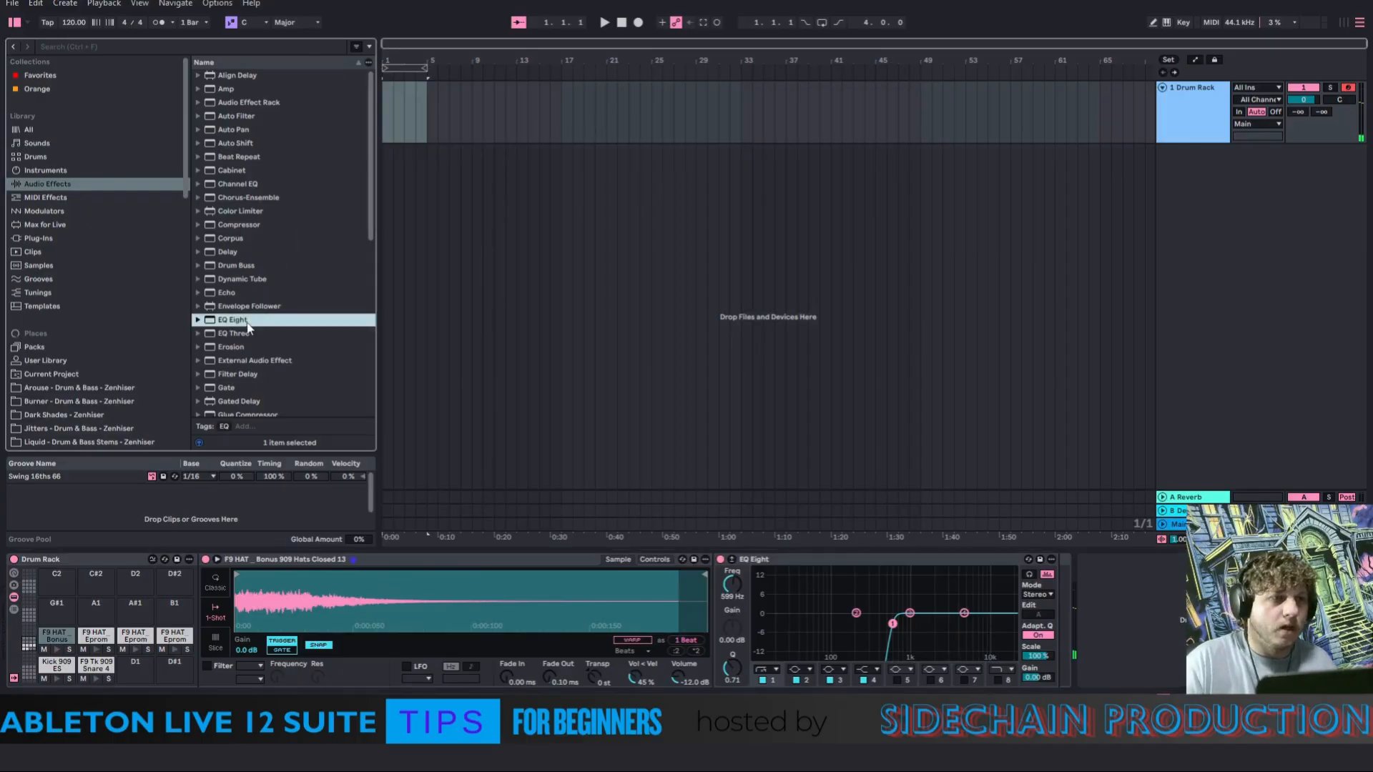
Add an EQ Eight to the Eprom 909 Hat E Standard Mid pad and switch its band 1 to a steep low cut
click(100, 636)
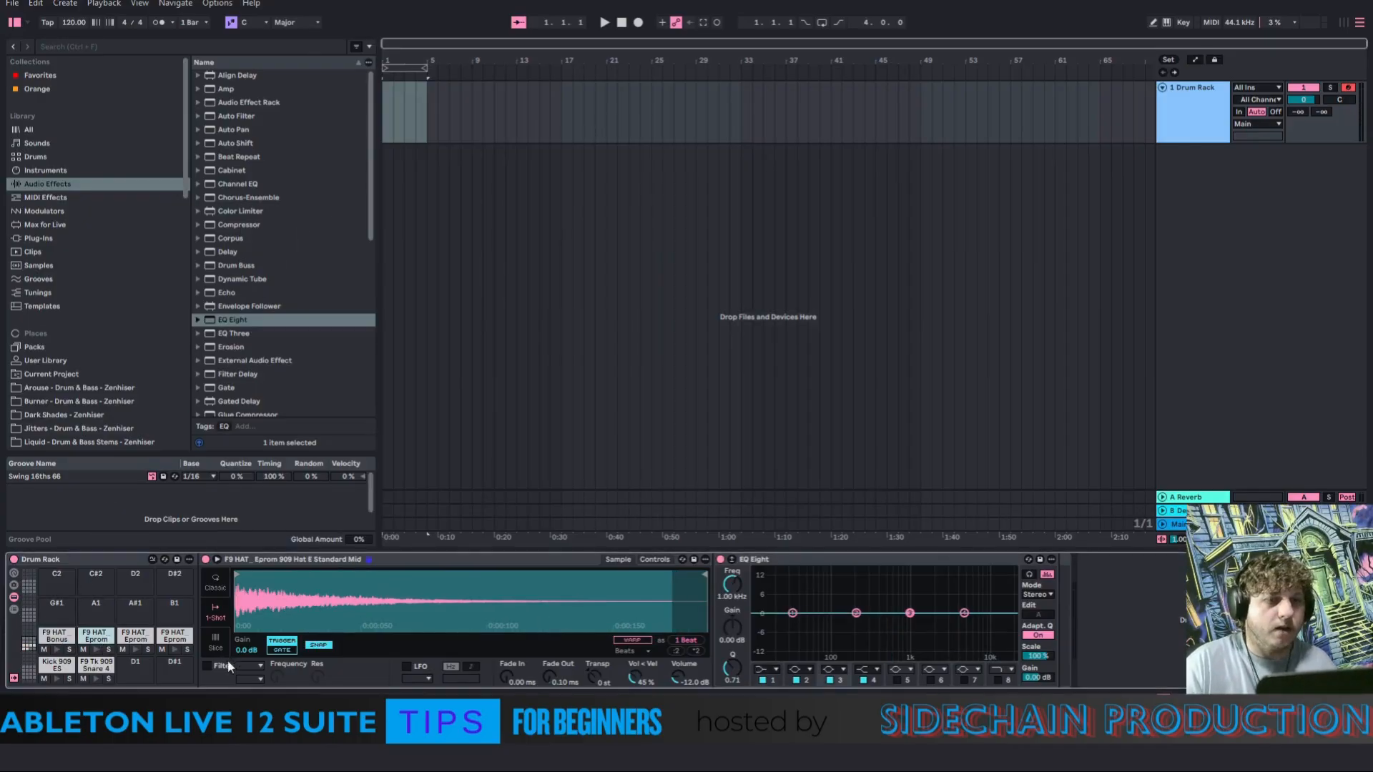
click(97, 650)
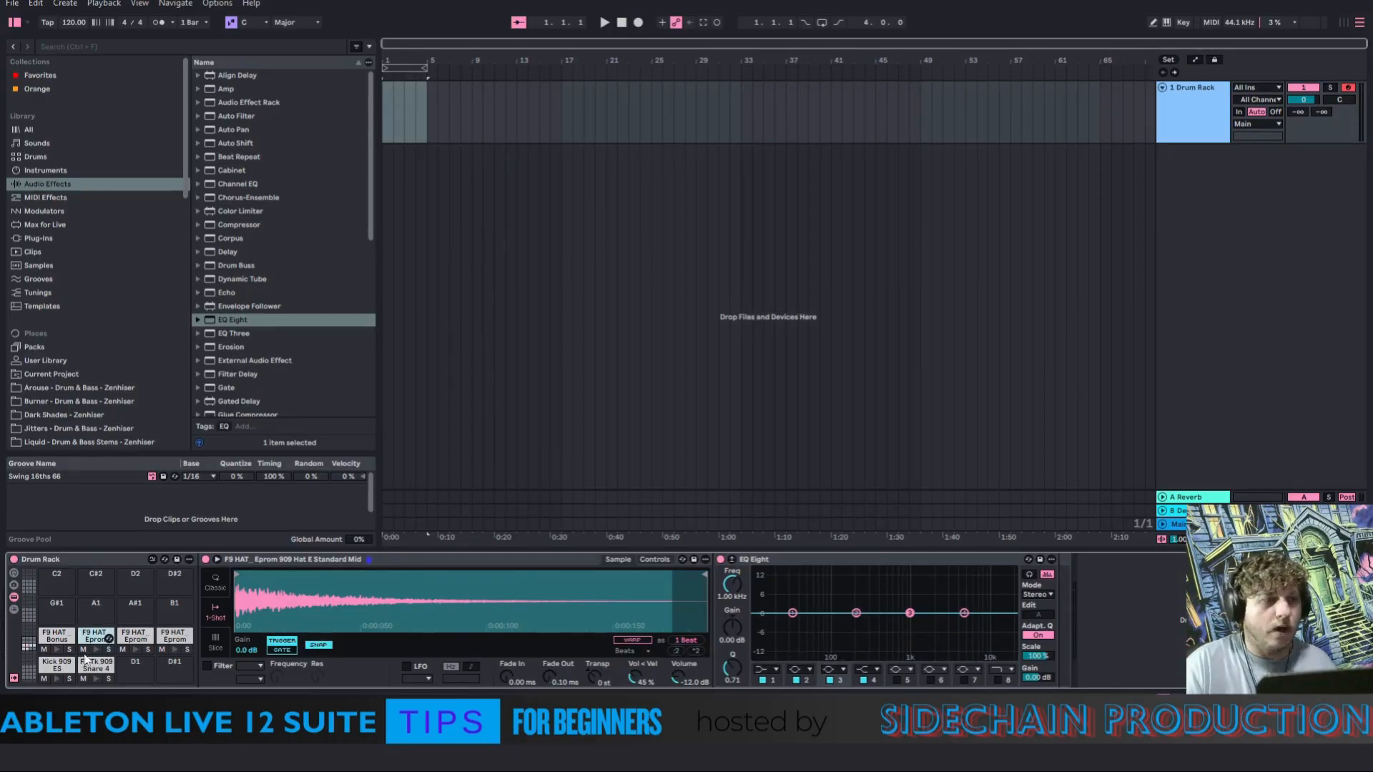
click(96, 649)
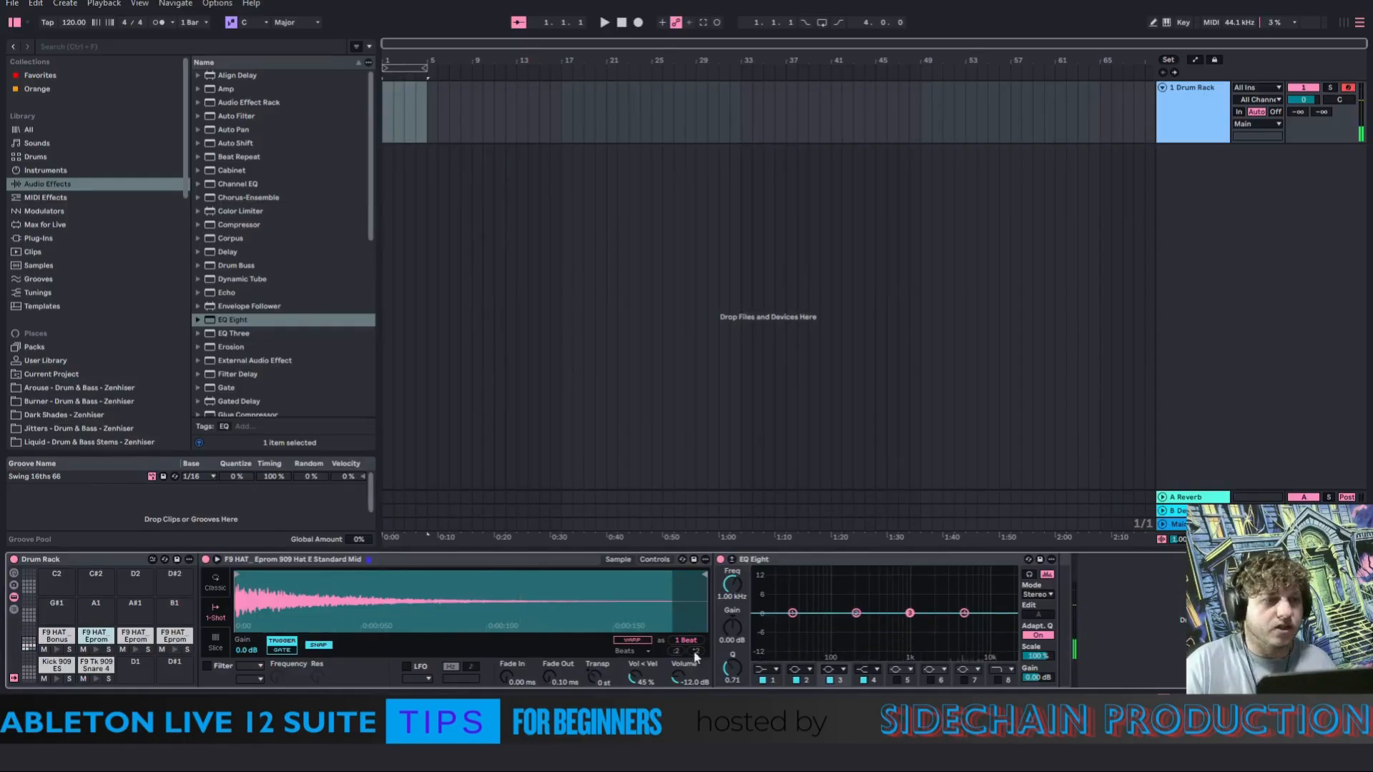
click(774, 669)
click(765, 583)
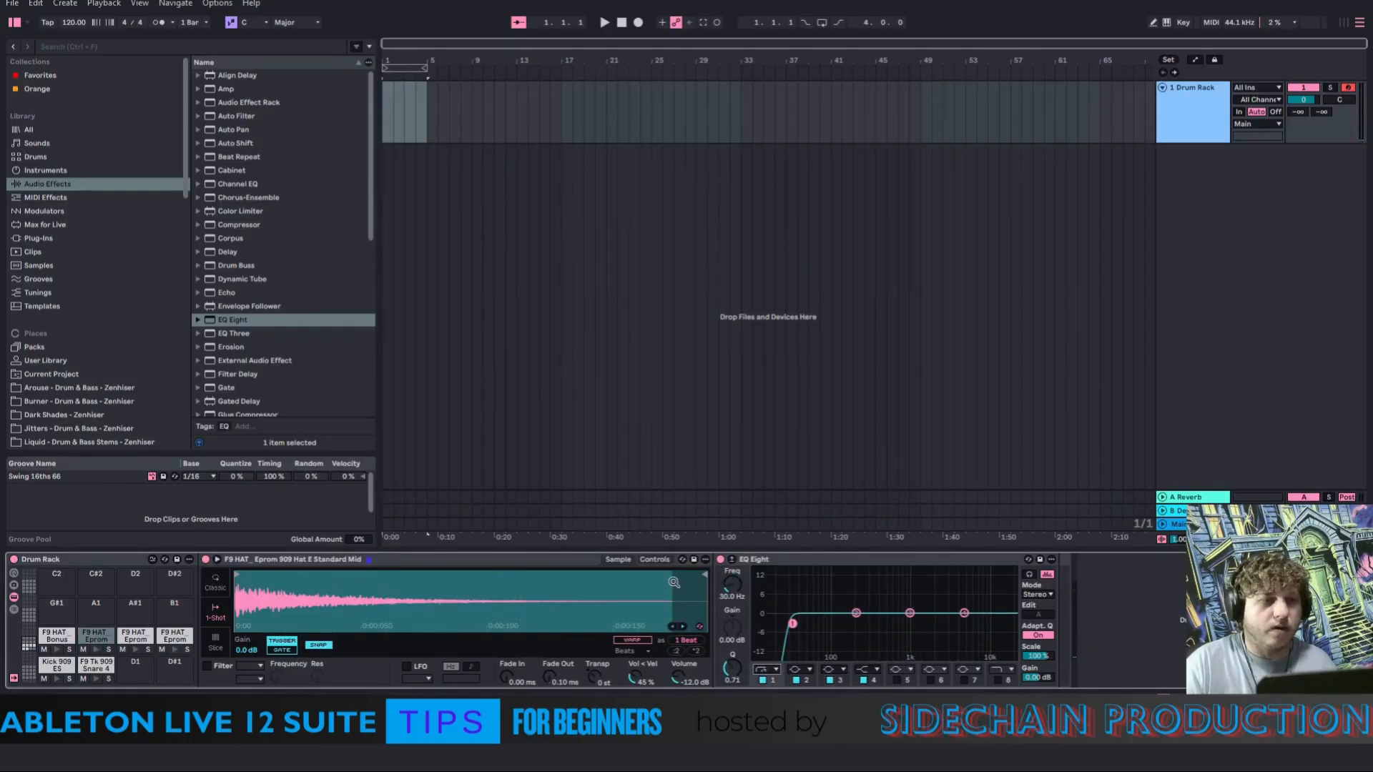
Set the Hat E Standard Mid low-cut frequency to 346 Hz and audition the pad
drag(737, 596, 736, 562)
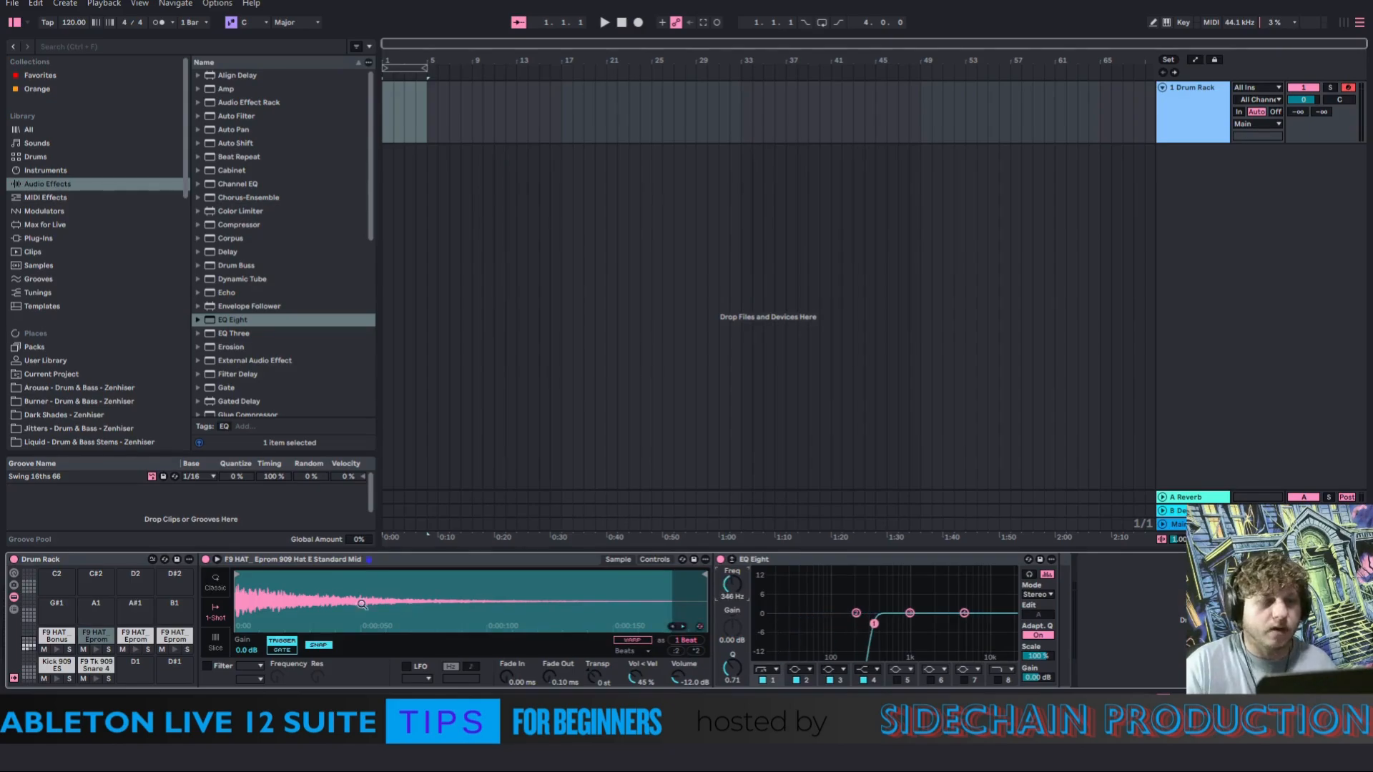
click(96, 649)
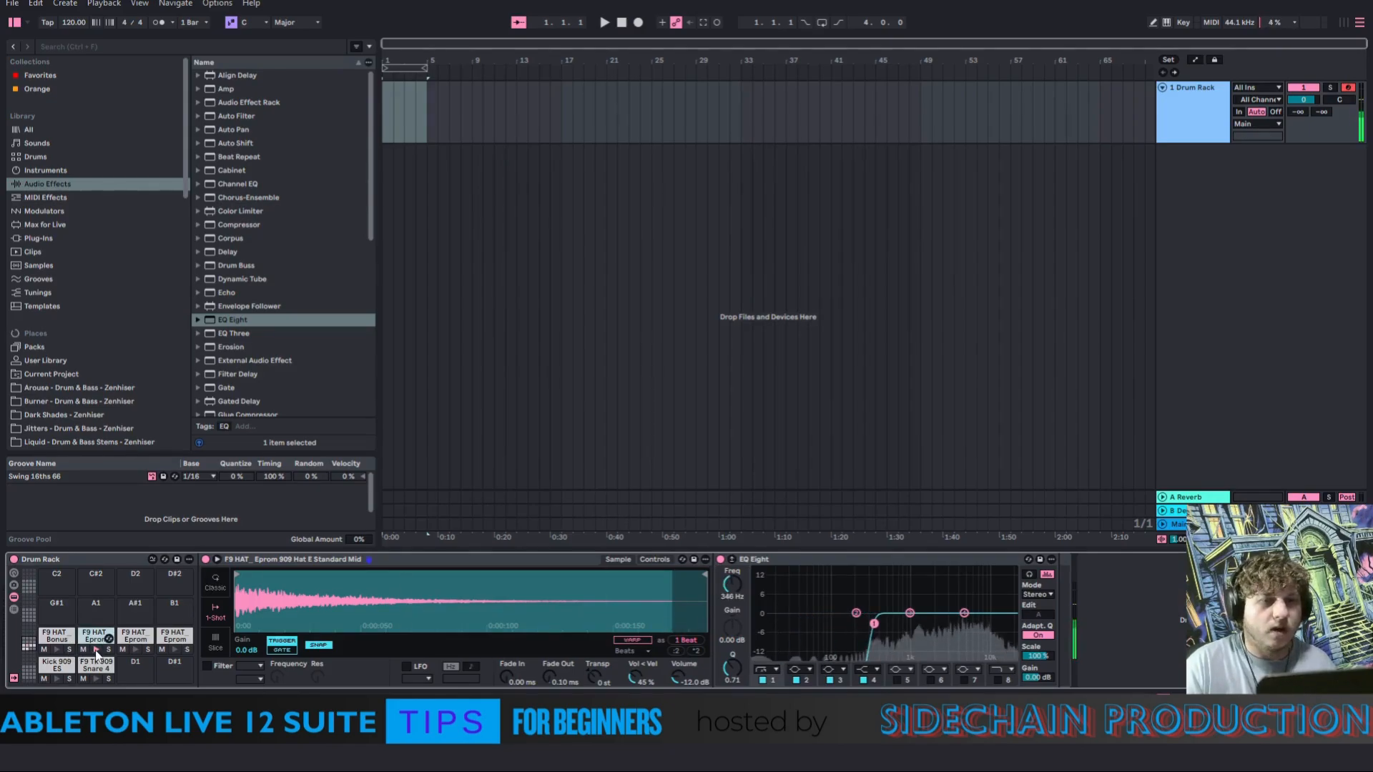
click(96, 651)
click(96, 651)
click(96, 651)
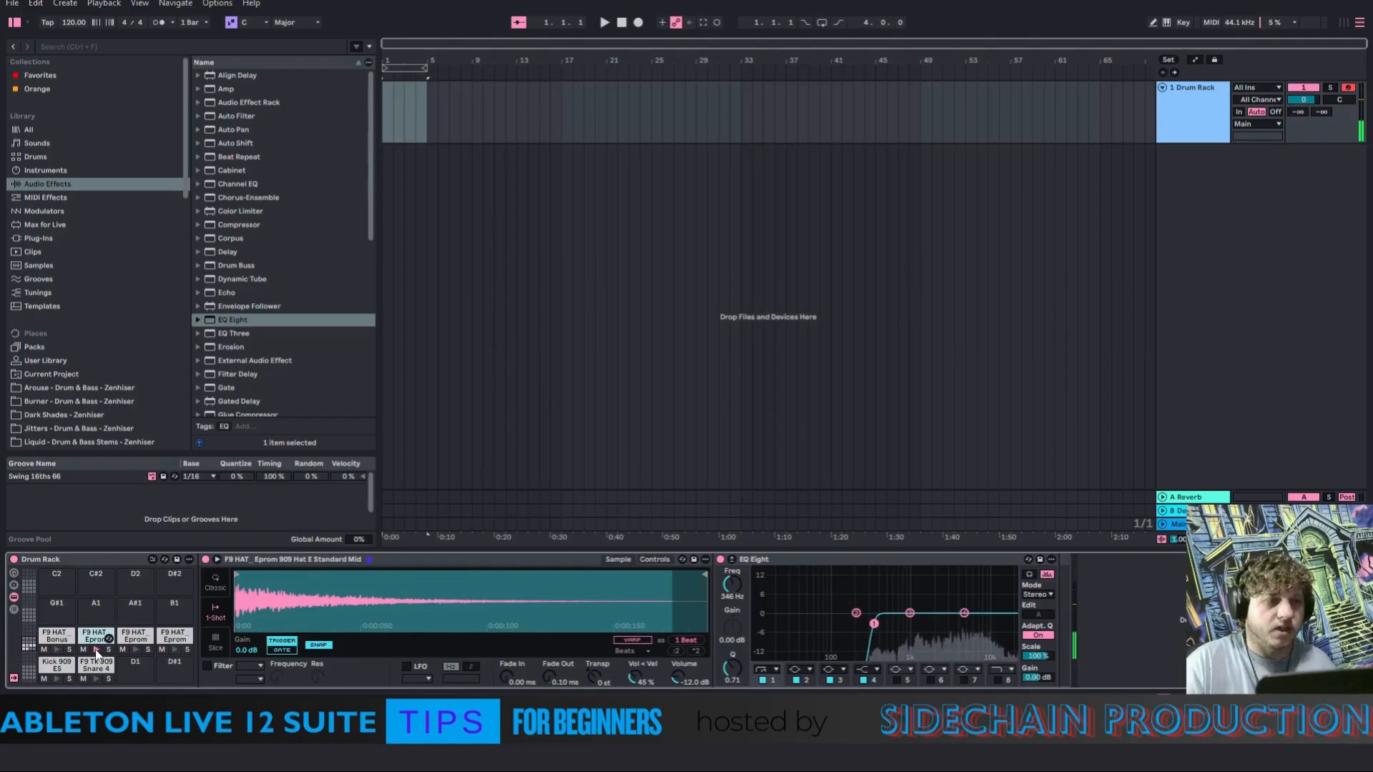
Add an EQ Eight to the Eprom 909 Hat G Standard Open pad, keeping band 1's gain at 0.00 dB
click(135, 651)
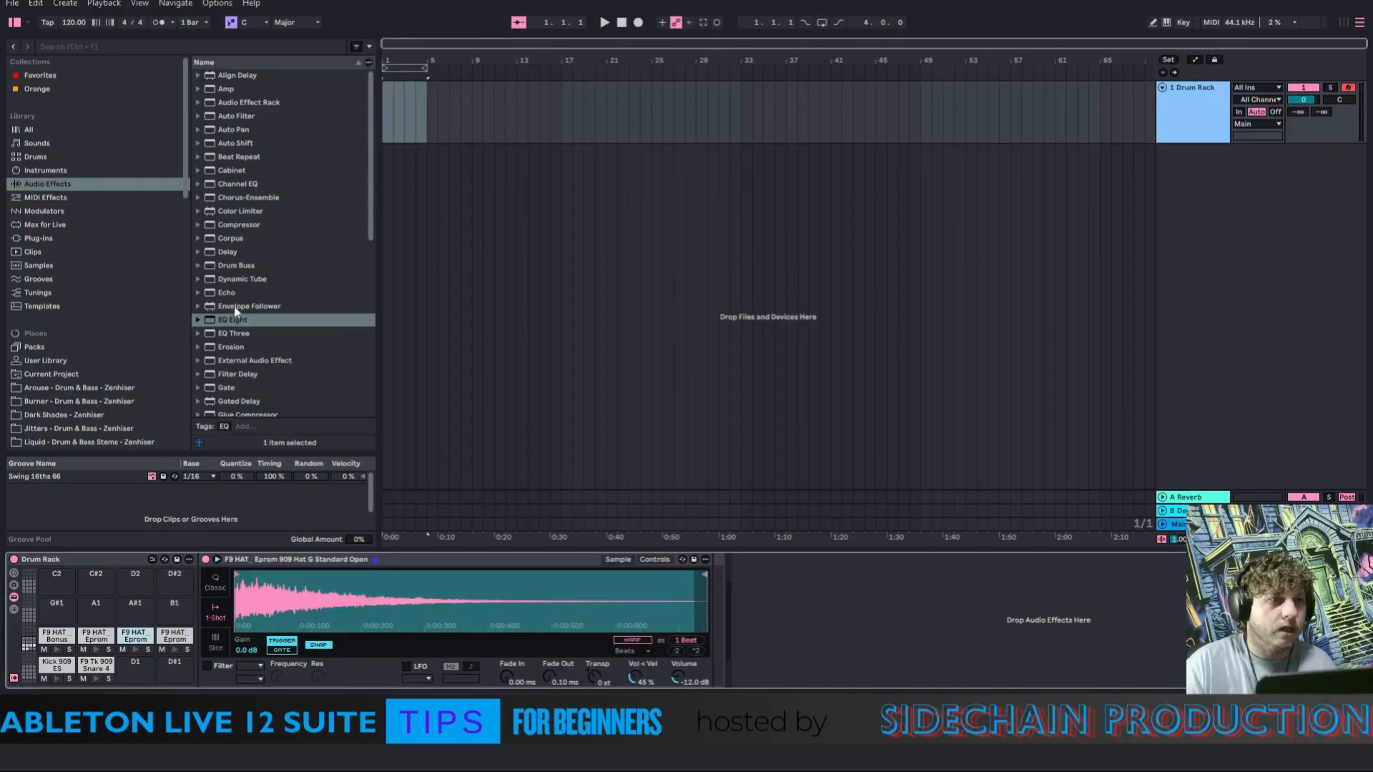
drag(236, 320, 715, 624)
click(792, 613)
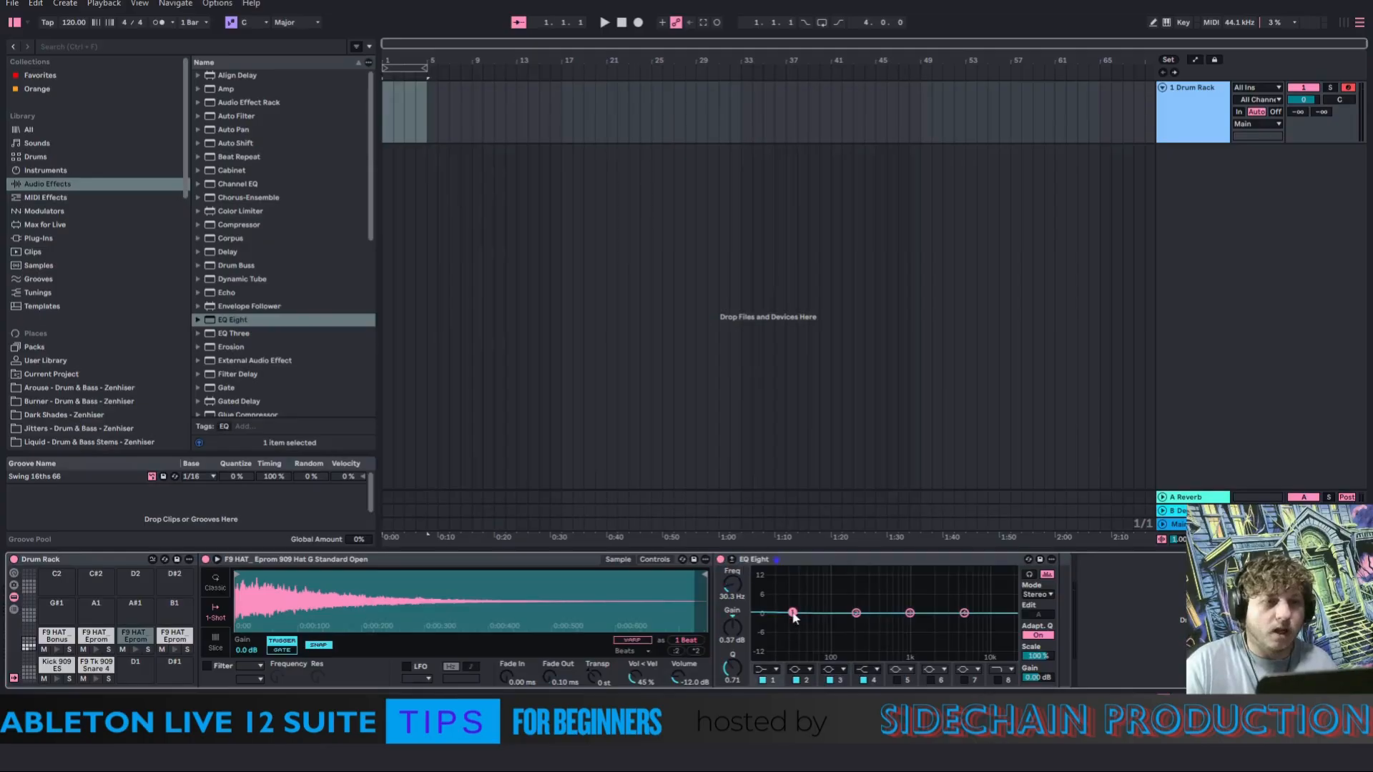
double_click(733, 625)
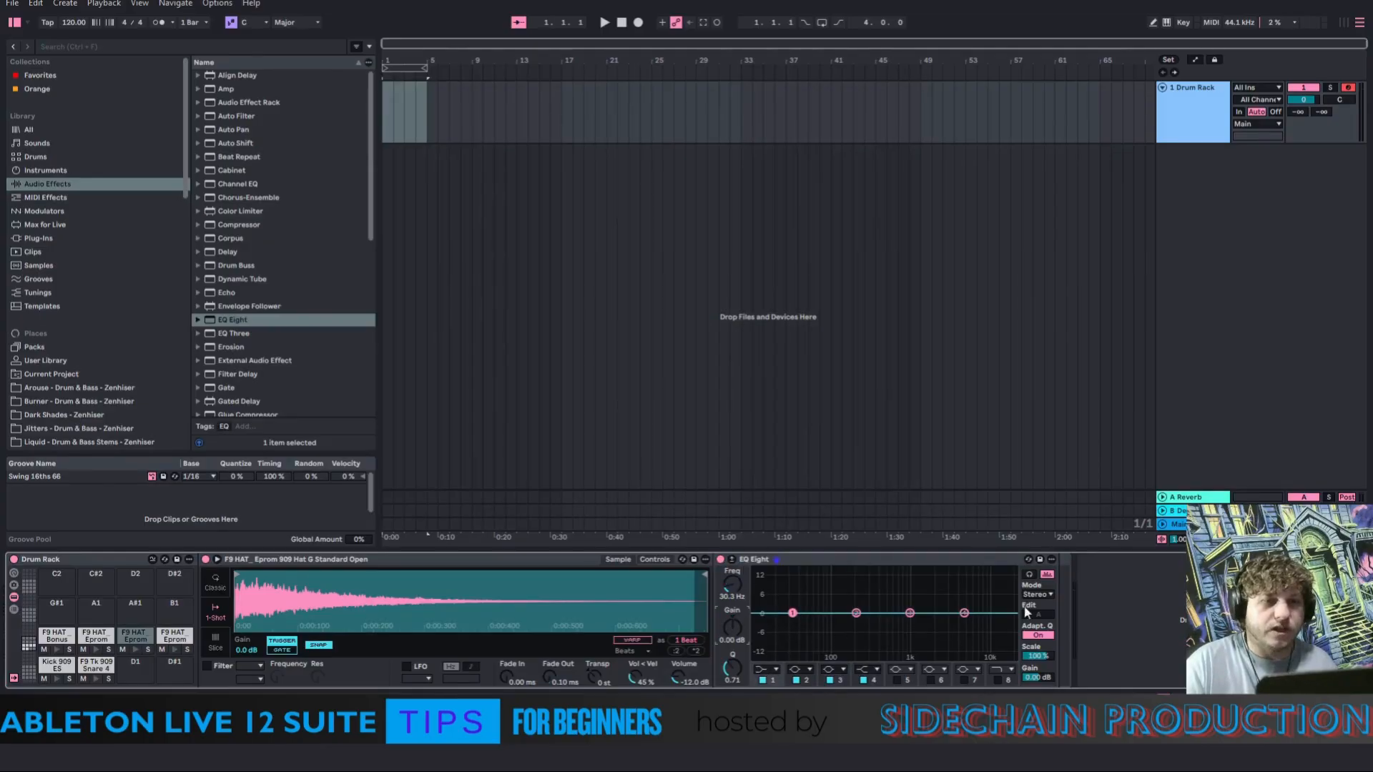
click(936, 559)
drag(1143, 592, 1138, 594)
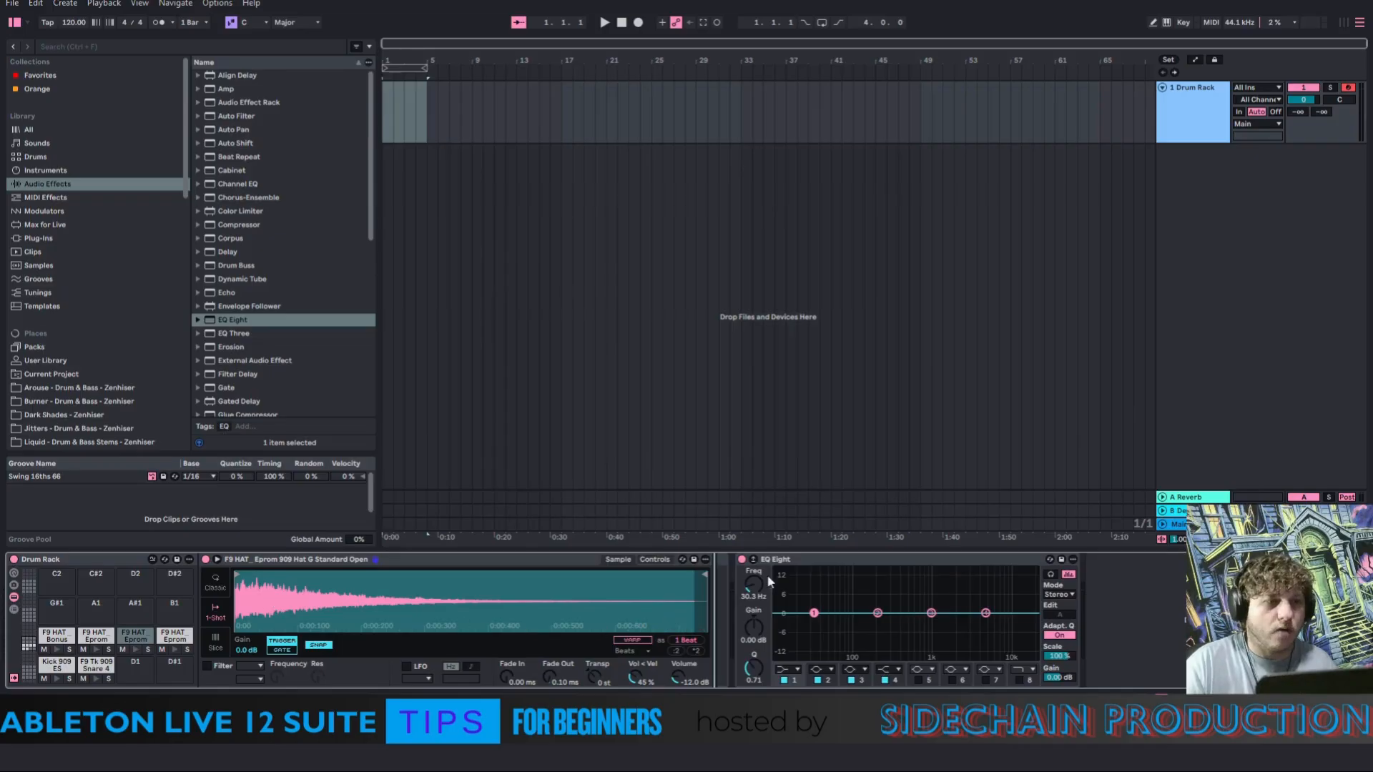
click(812, 560)
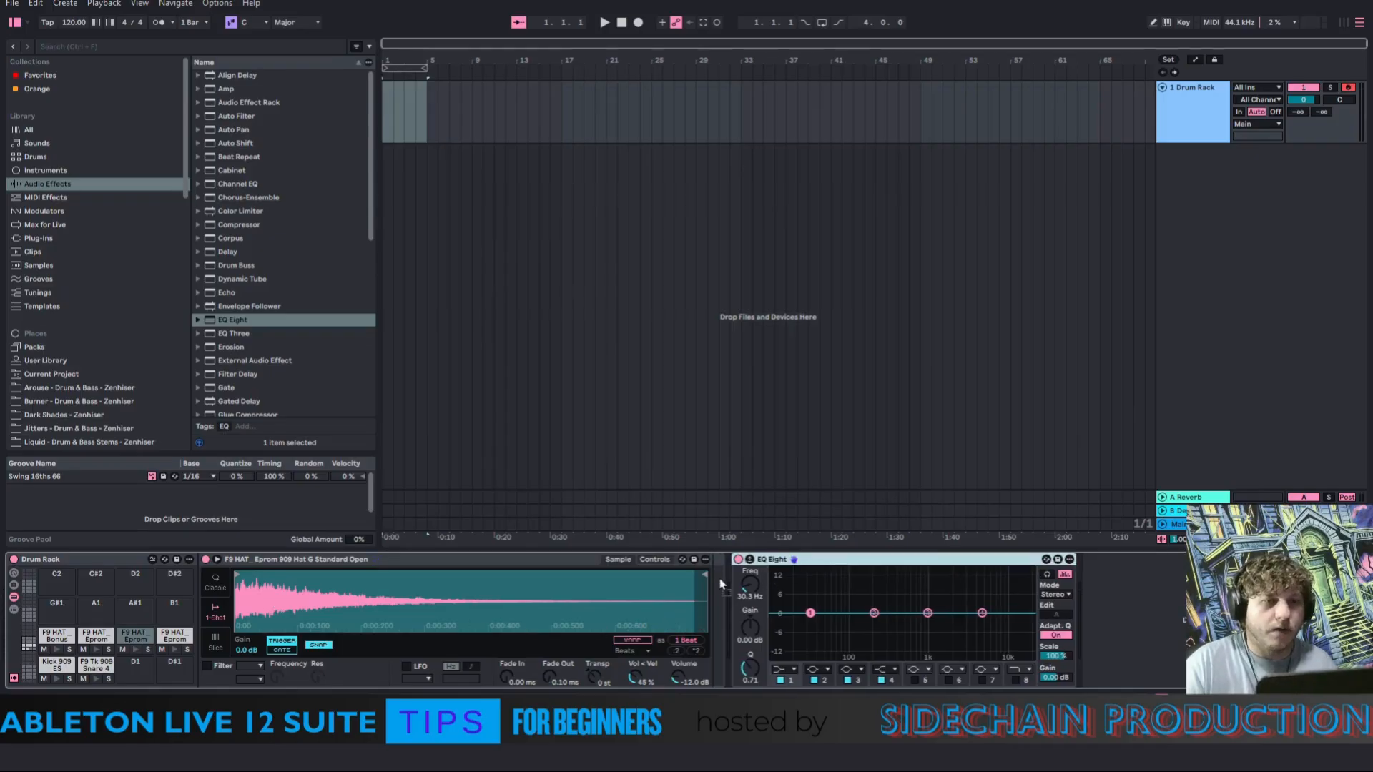
Switch band 1 of the Hat G Standard Open EQ to a steep low cut at 288 Hz and audition the pad
click(766, 670)
click(759, 590)
drag(792, 623, 847, 623)
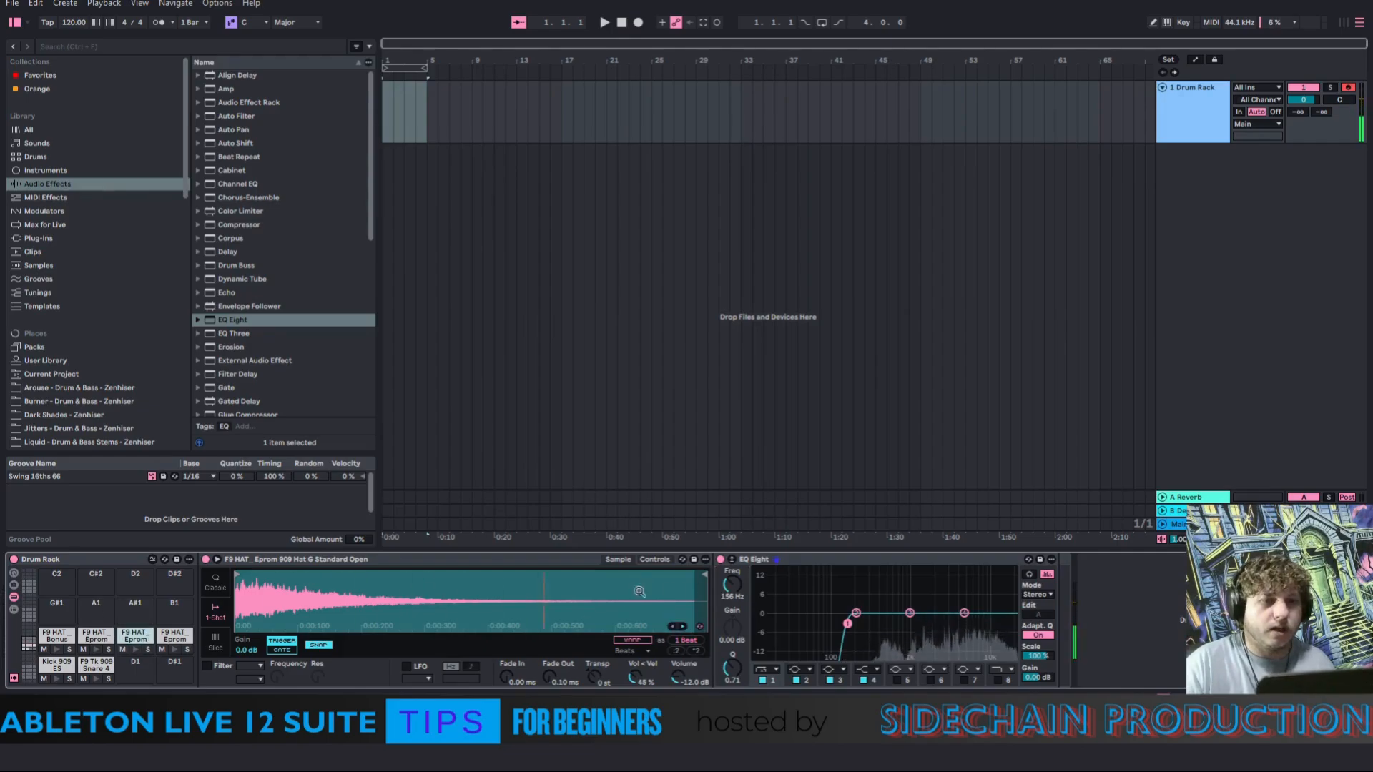
drag(847, 624, 868, 623)
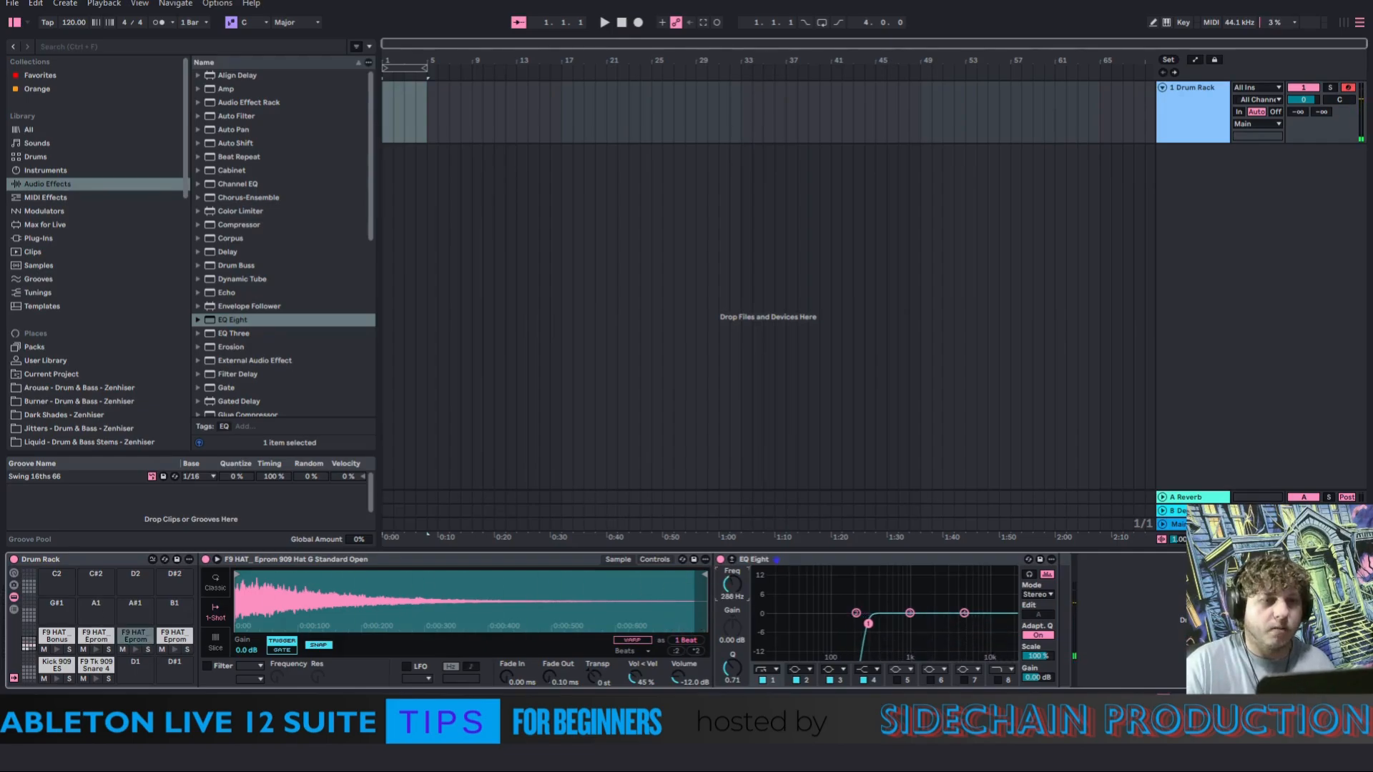
click(138, 649)
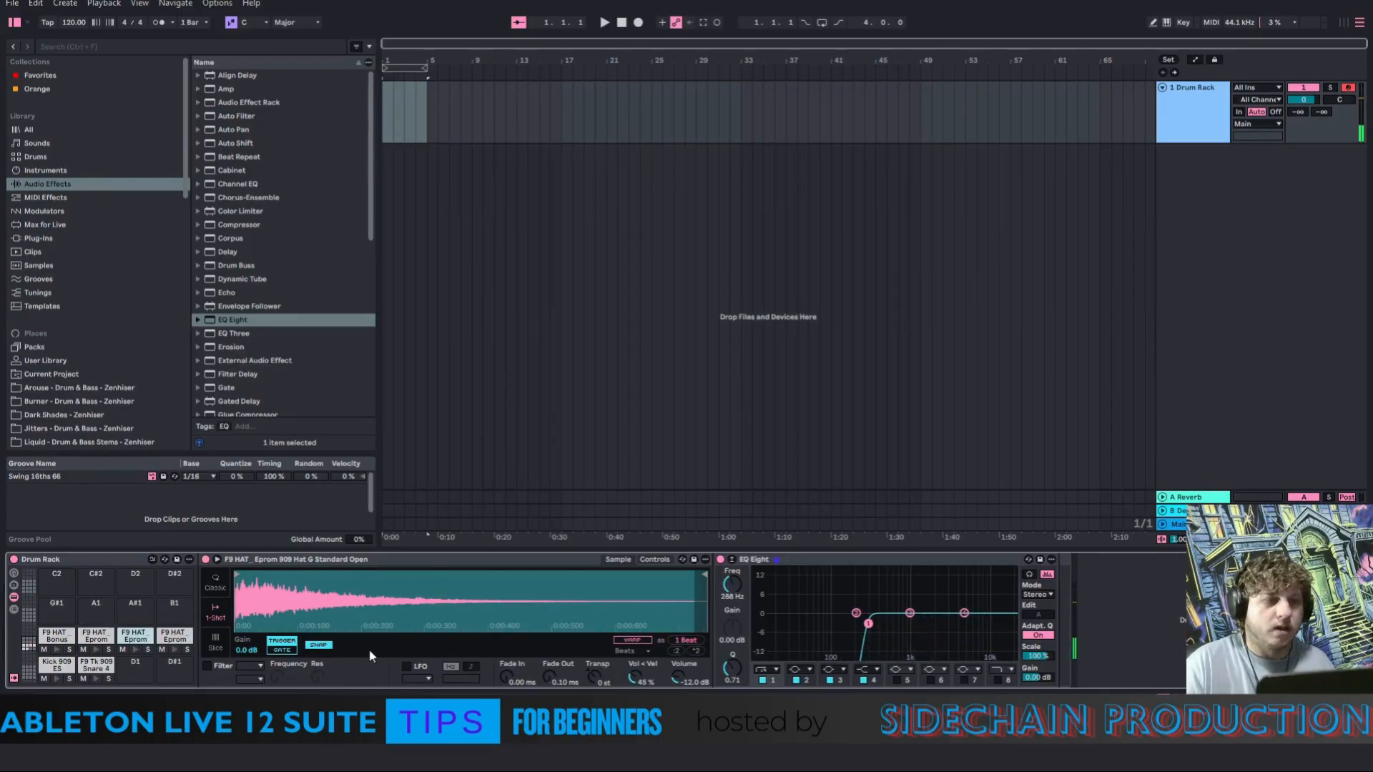
Show the Drum Rack's chain list and set the volumes to -6.0 dB for the kick, -7.0 dB for the snare and -8.0 dB for the Bonus closed hat
click(14, 609)
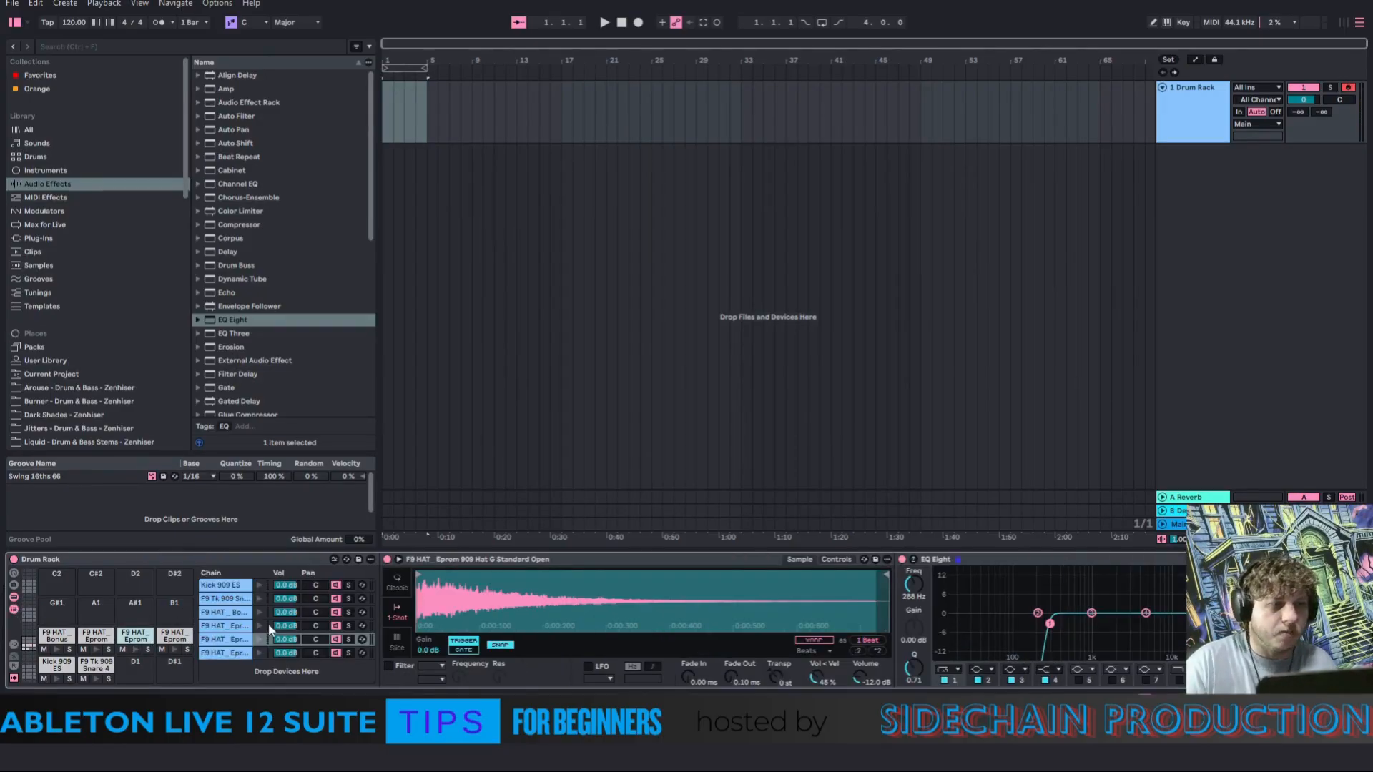
drag(285, 585, 286, 615)
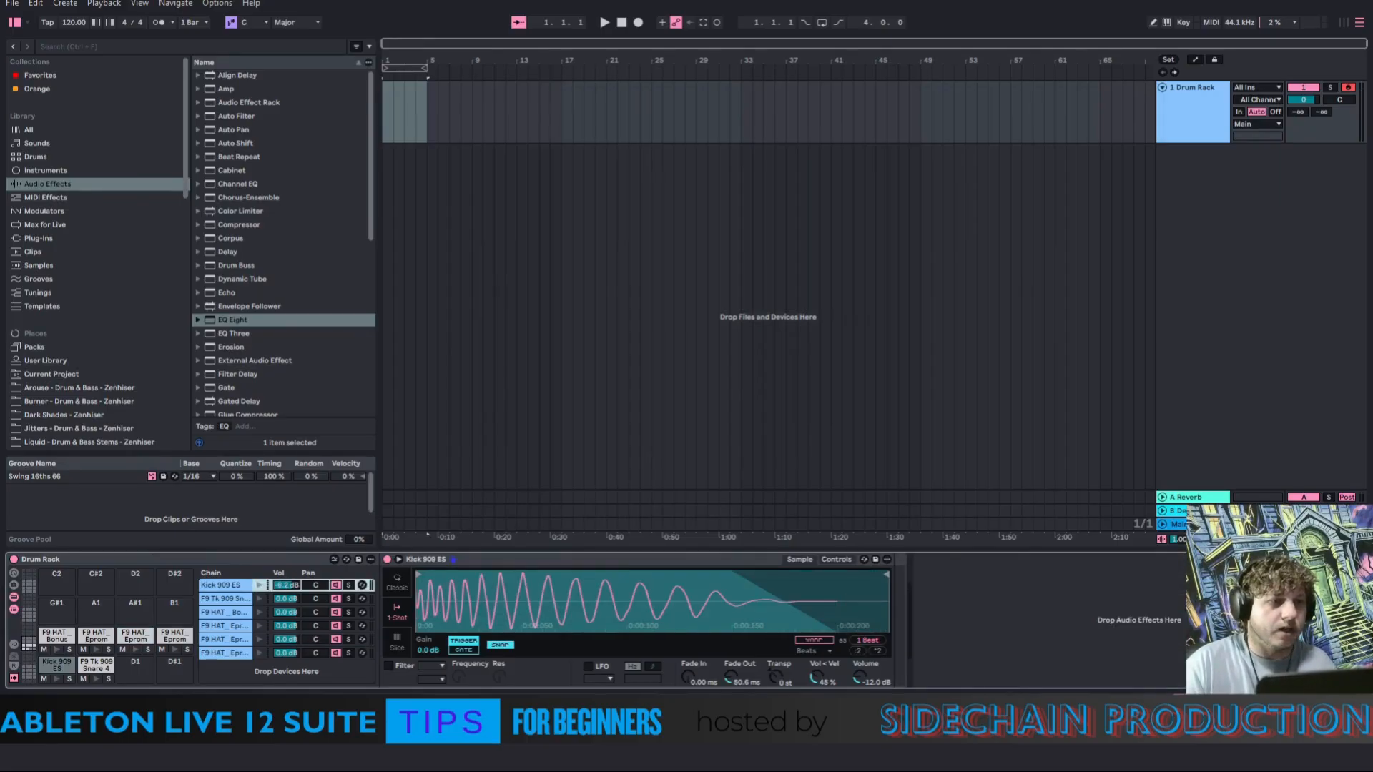
drag(286, 599, 286, 599)
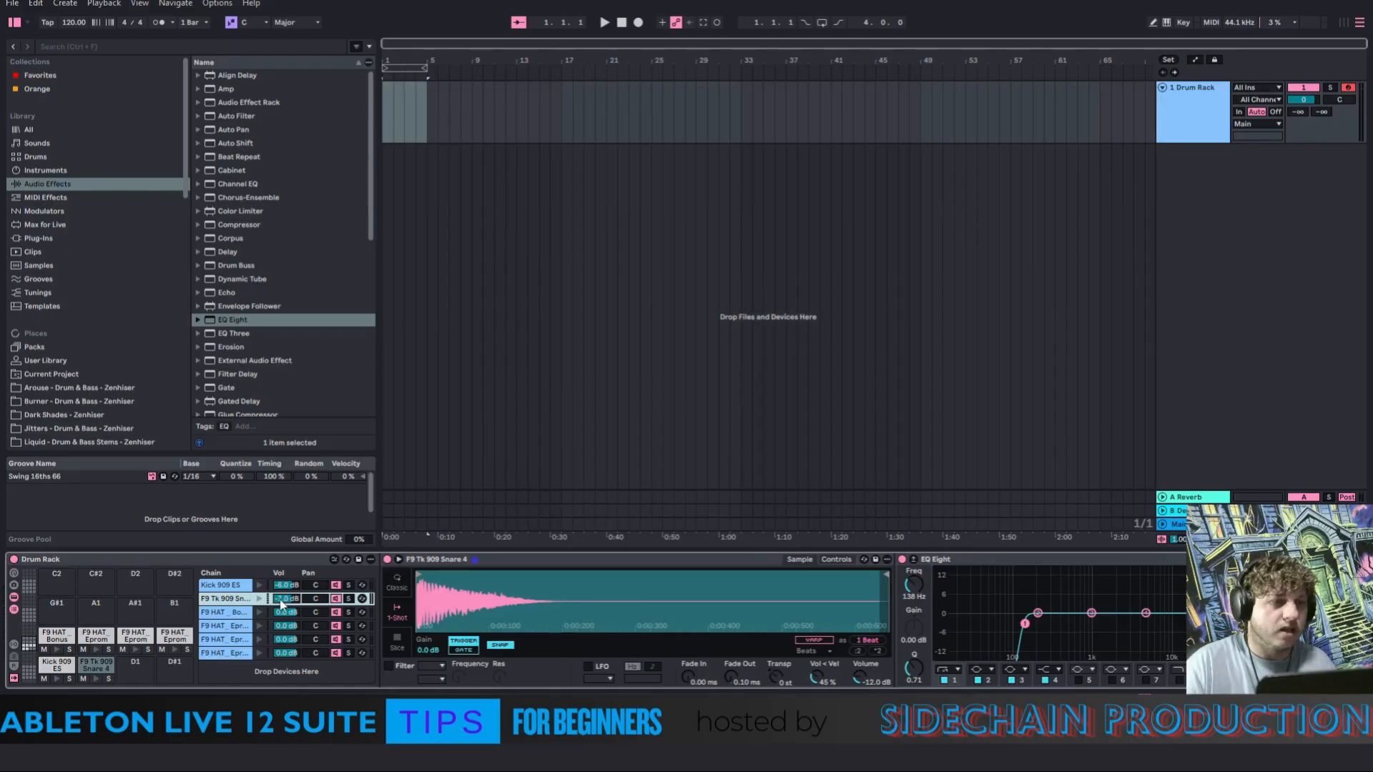
drag(286, 612, 286, 622)
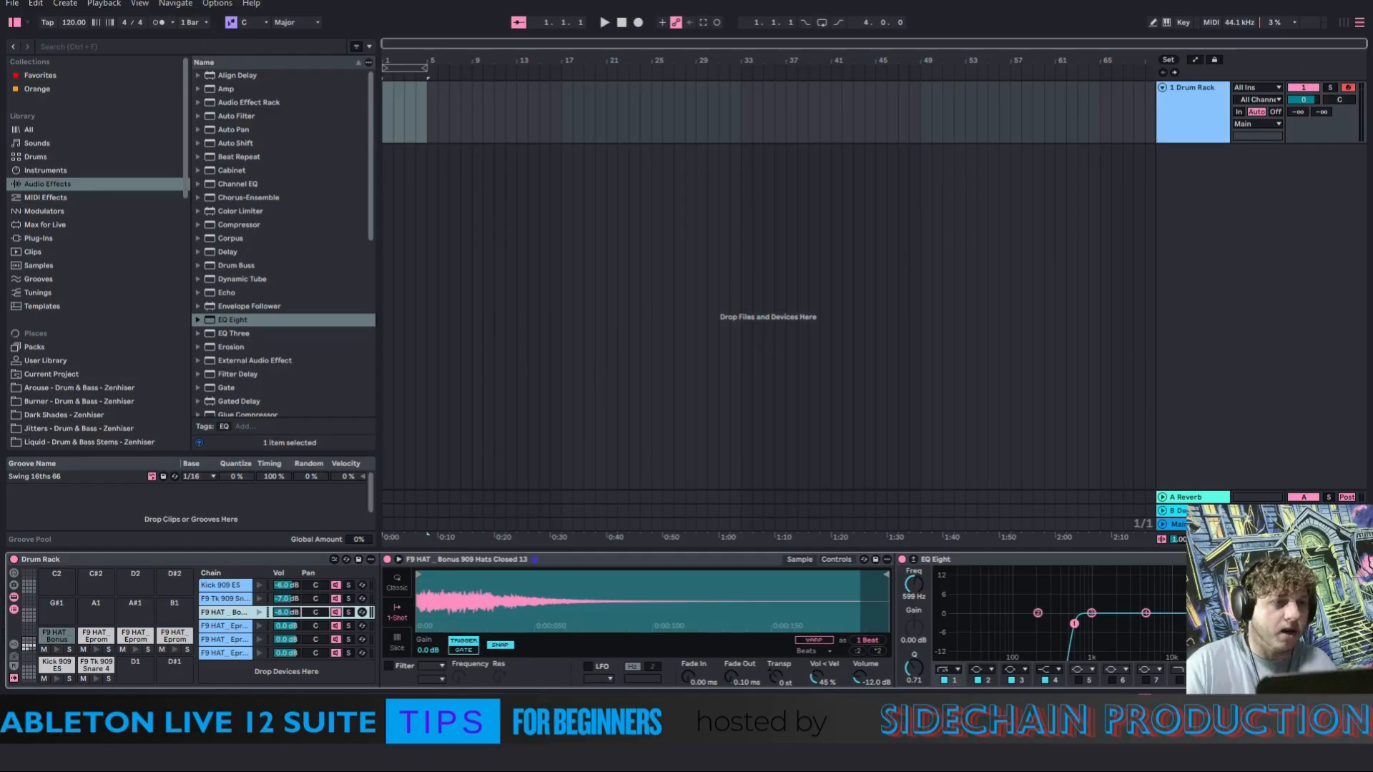
Set the volumes of the three Eprom hat chains to -8.0 dB, and audition the kick and the last Eprom hat
click(284, 629)
drag(285, 629, 289, 652)
click(291, 642)
click(288, 656)
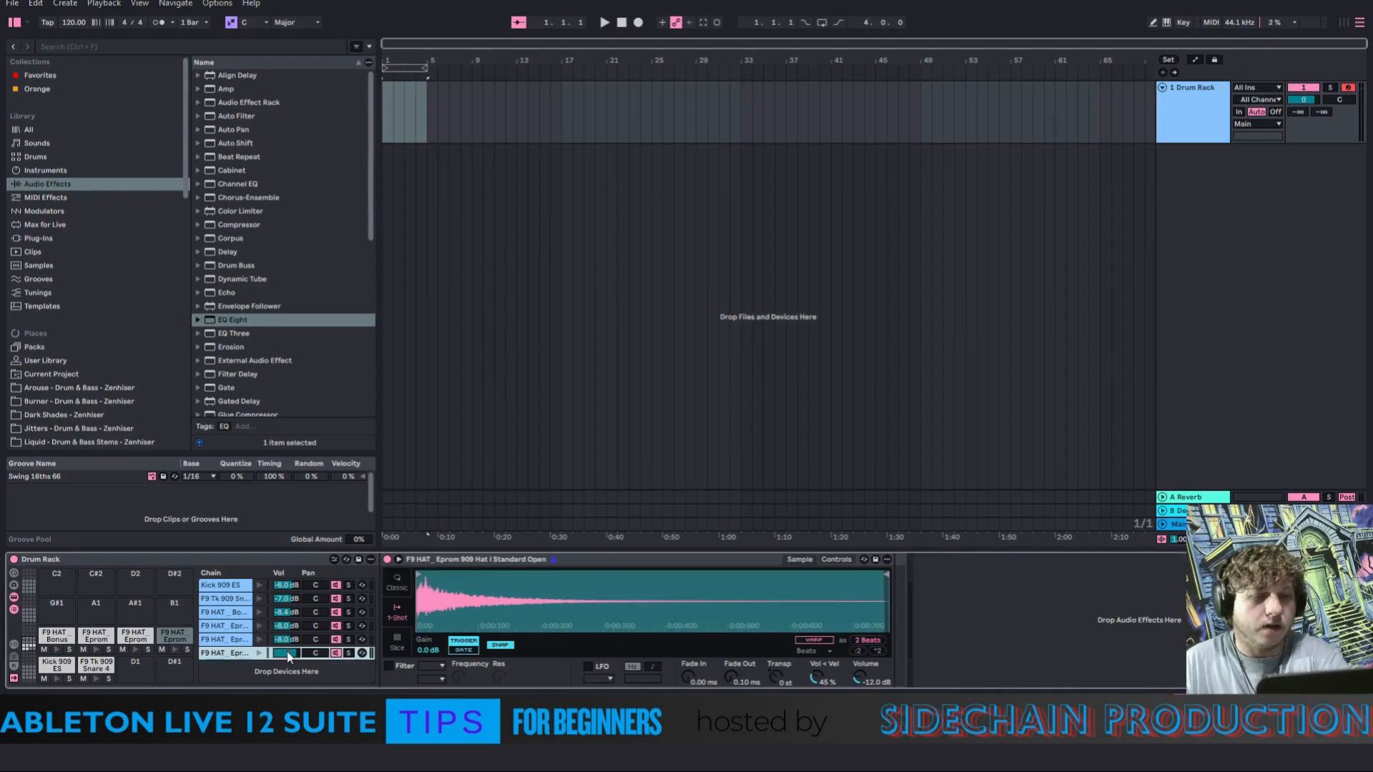
text(-8)
key(Return)
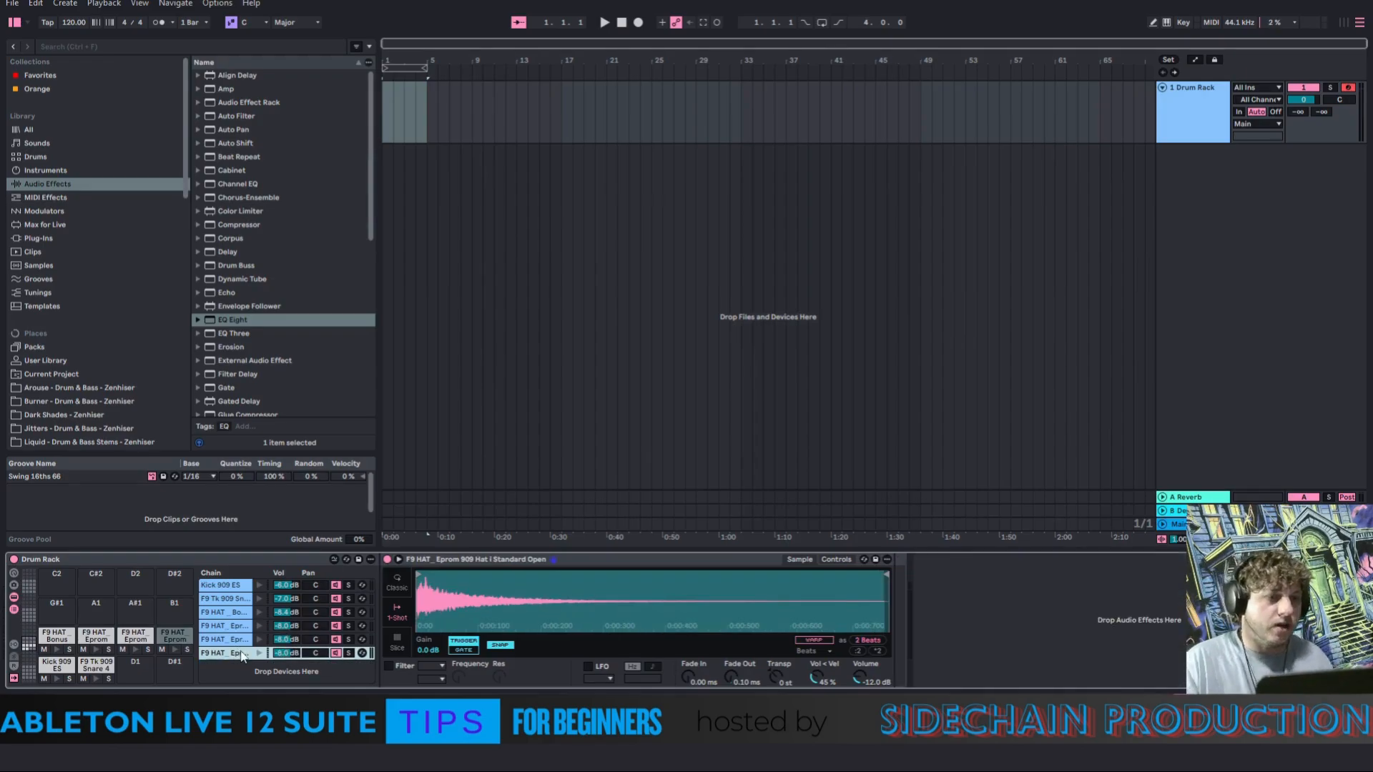
click(260, 586)
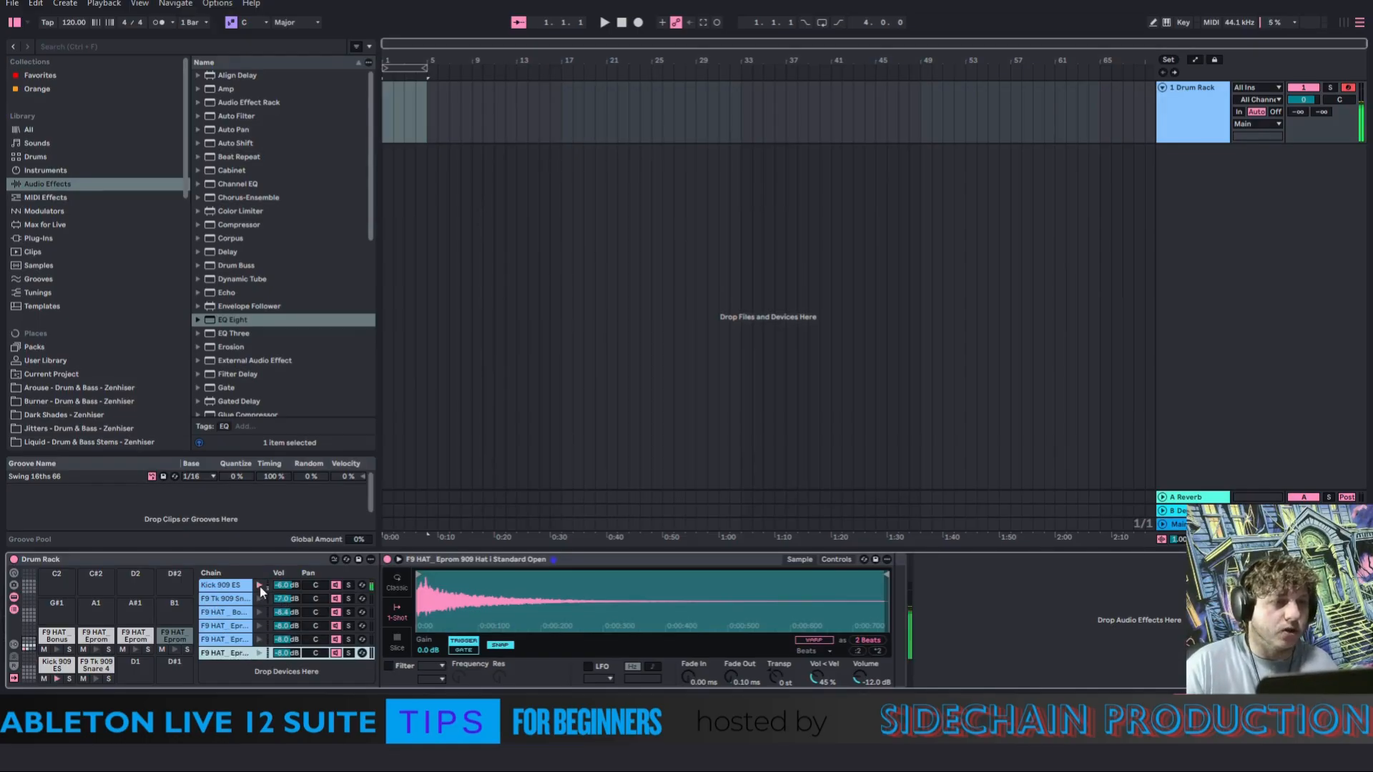
click(259, 652)
Add an EQ Eight to the Eprom 909 Hat I Standard Open pad with a steep low cut at 346 Hz, and audition it
click(136, 635)
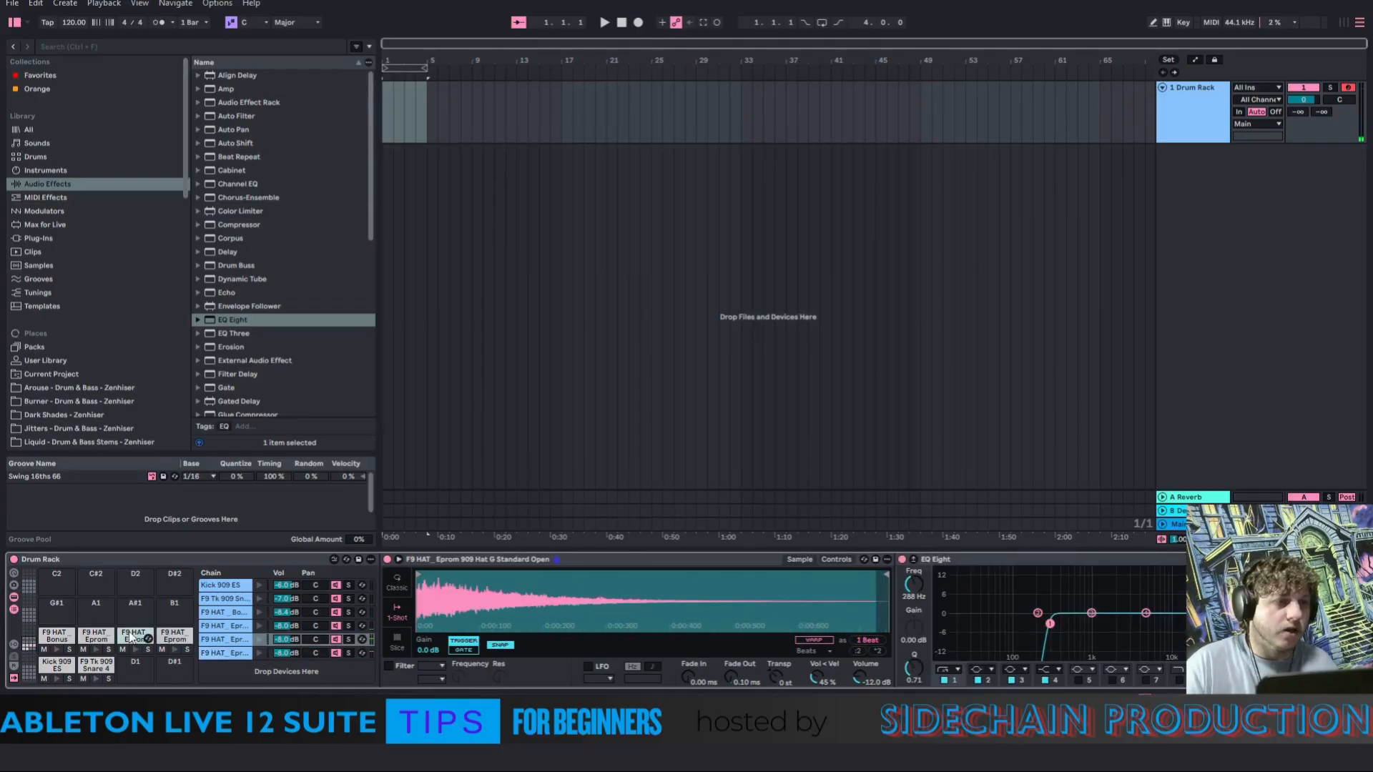
click(176, 650)
click(176, 651)
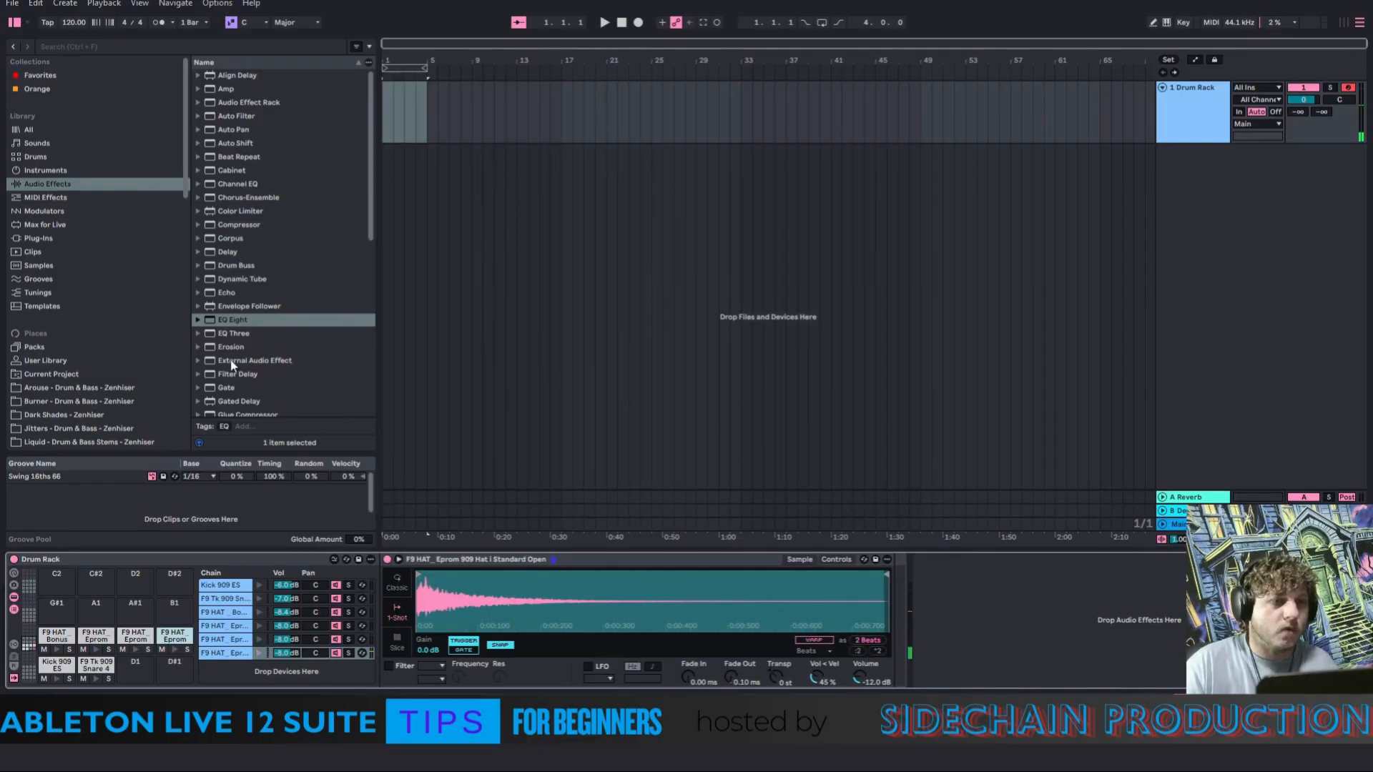
mouse_move(206, 323)
mouse_down()
mouse_move(822, 611)
mouse_move(896, 625)
mouse_move(919, 544)
mouse_up()
click(949, 671)
click(956, 584)
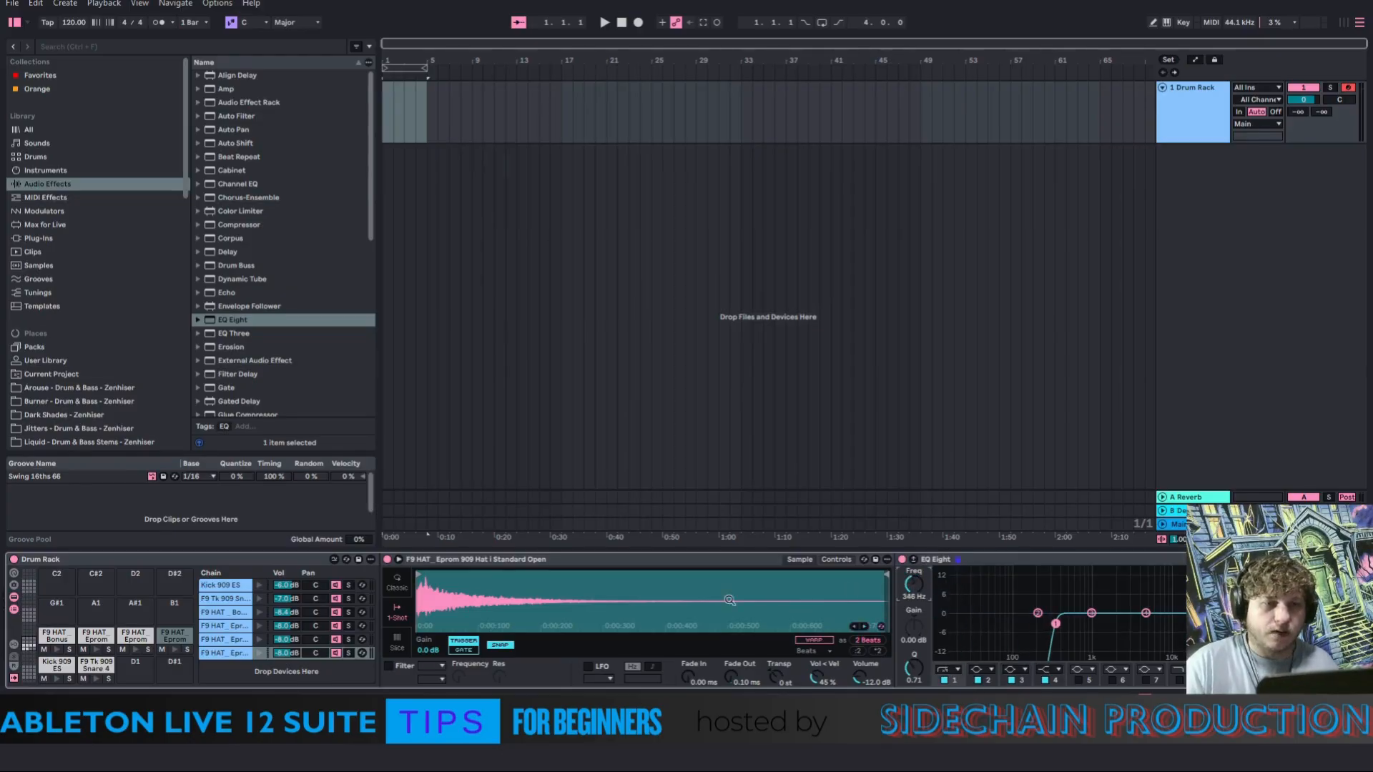
click(176, 651)
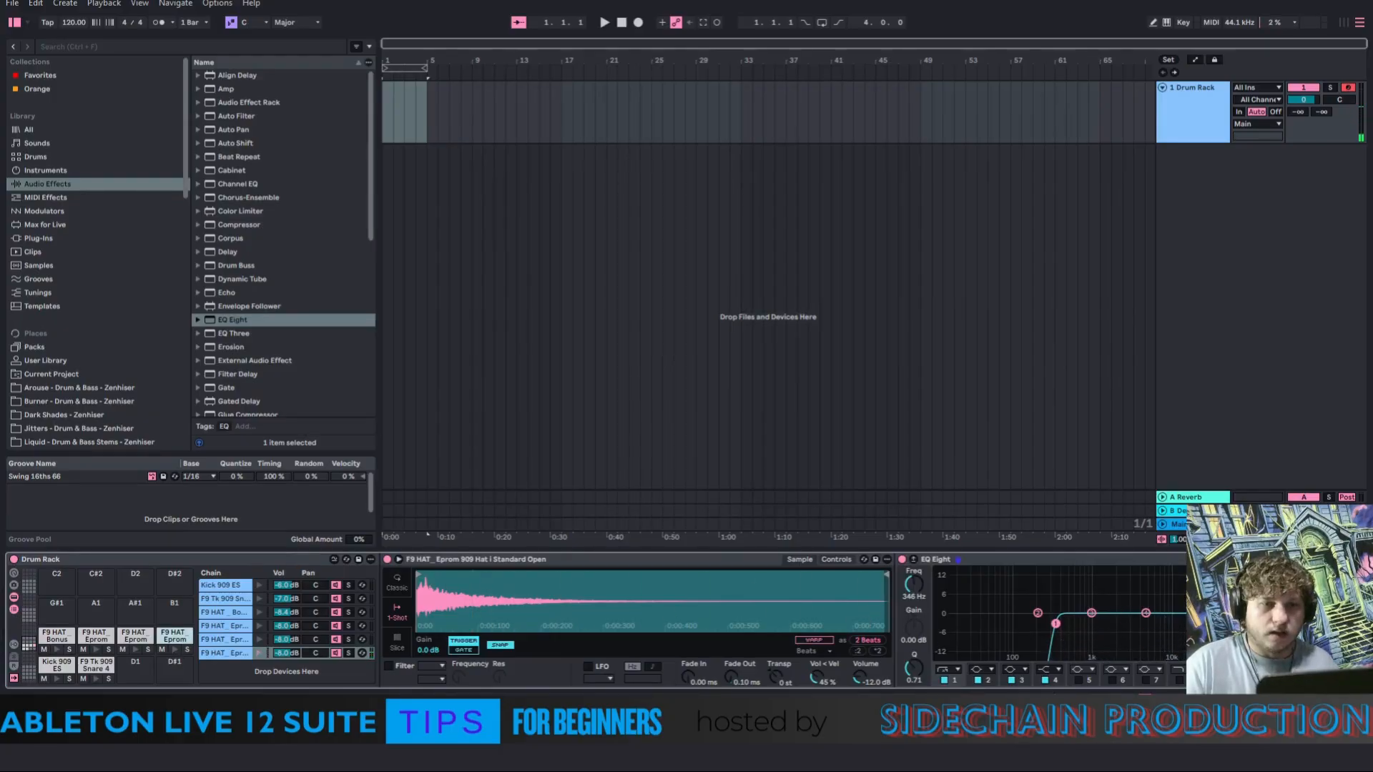
Add a high cut at 19.5 kHz to the Hat I Standard Open pad's EQ Eight and audition the pad
click(1079, 680)
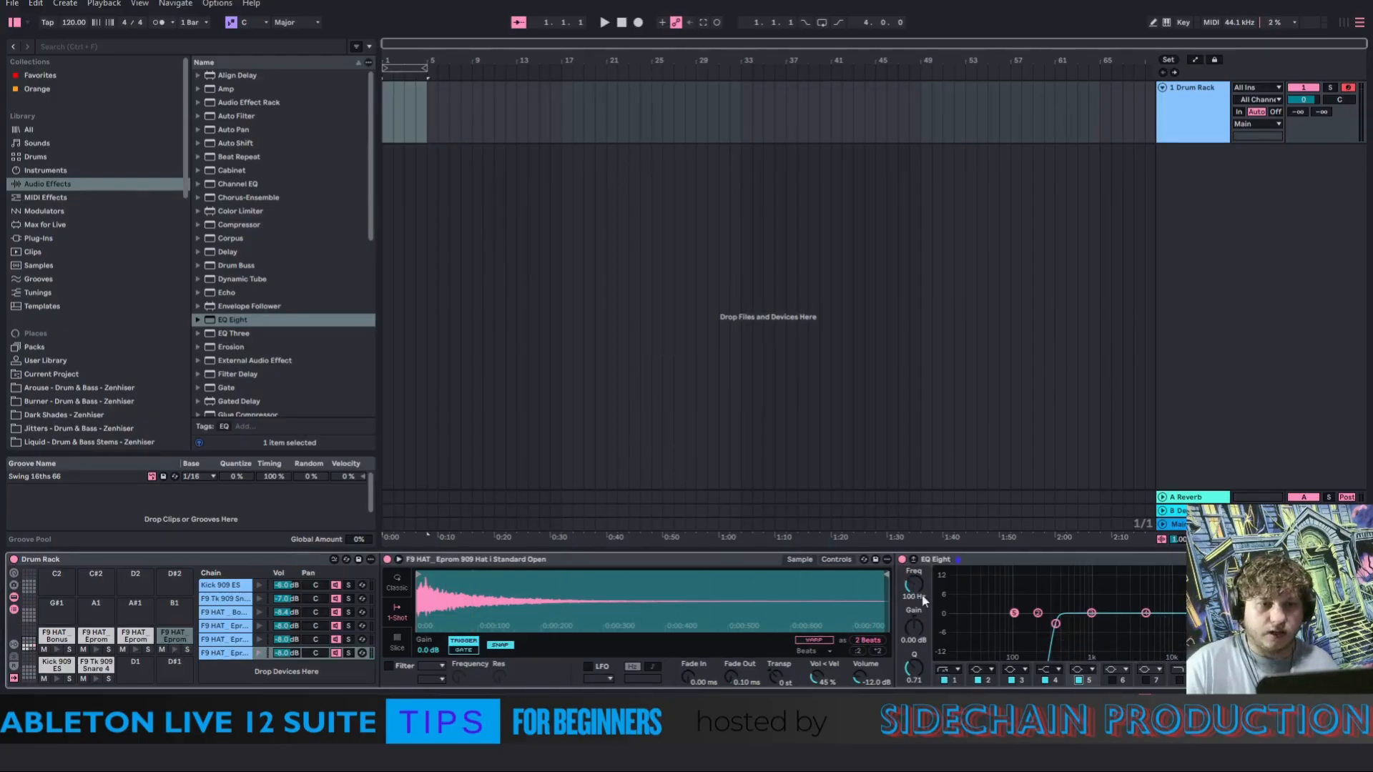
drag(914, 585, 914, 488)
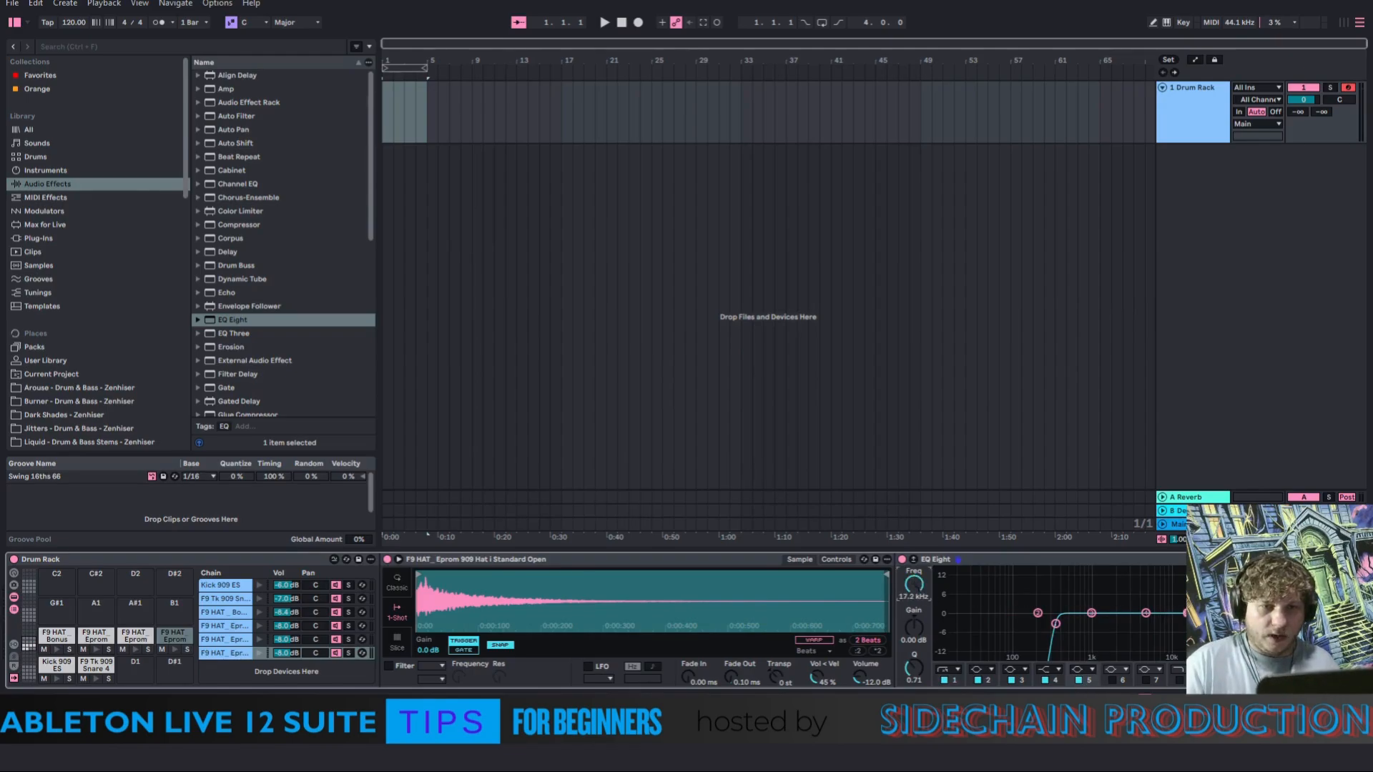
click(1049, 670)
click(1048, 660)
drag(920, 597, 920, 573)
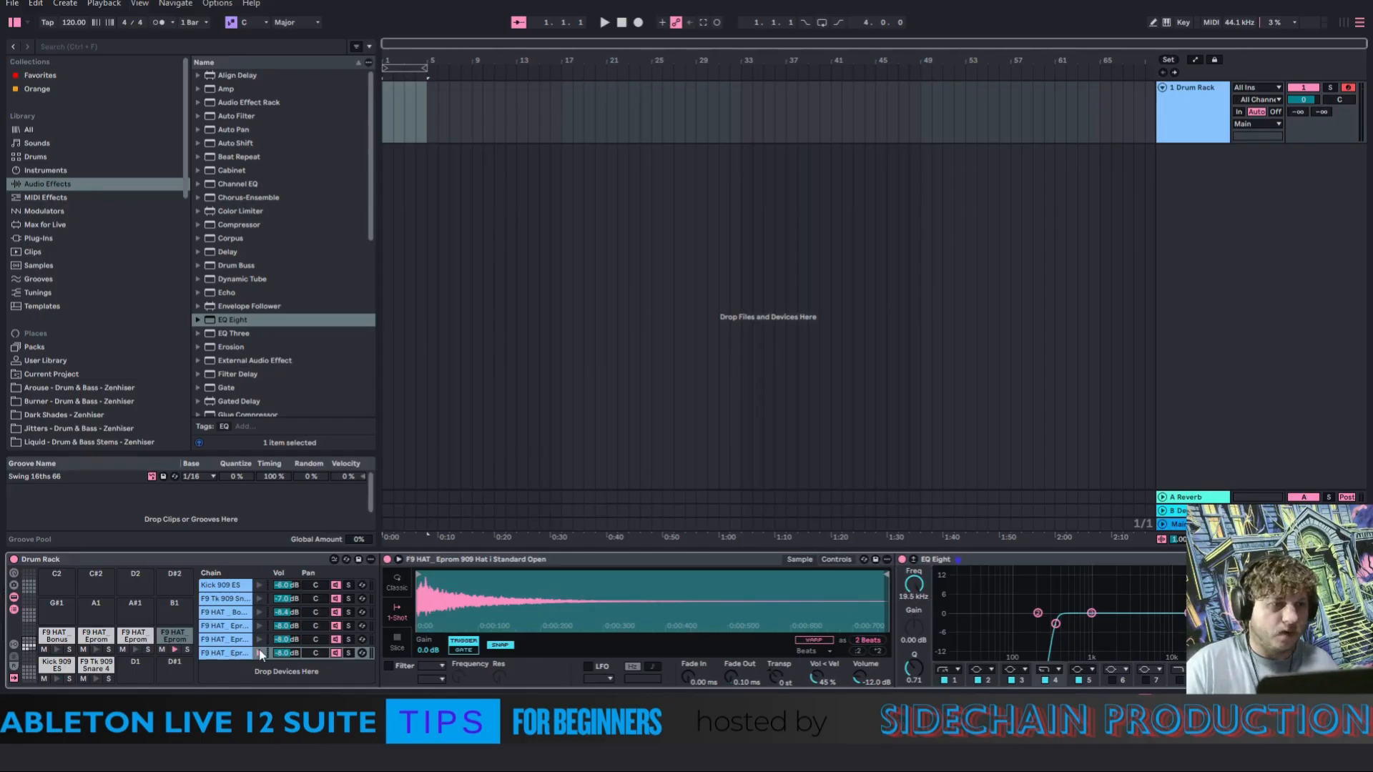
click(953, 561)
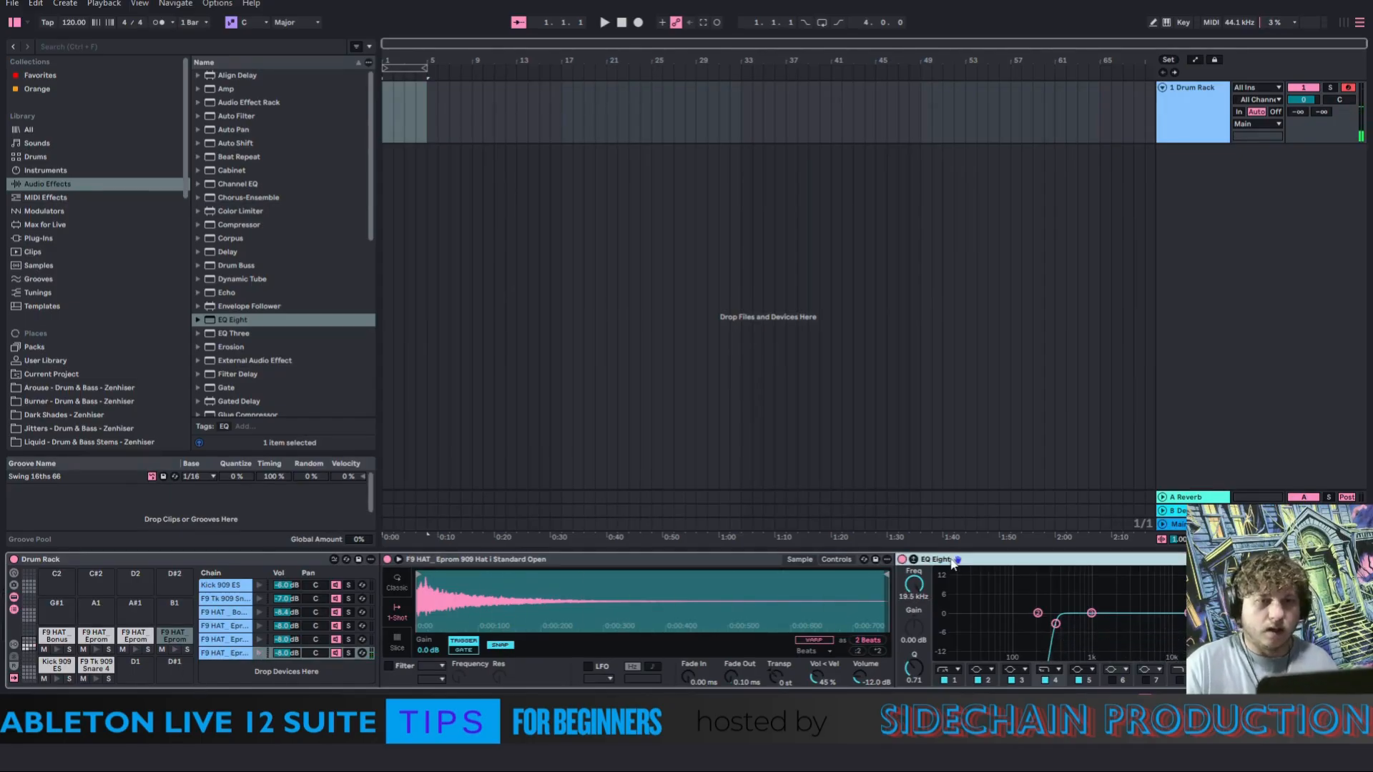
Enable band 5 in the Hat G Standard Open EQ and raise its frequency towards the top of the spectrum
click(243, 642)
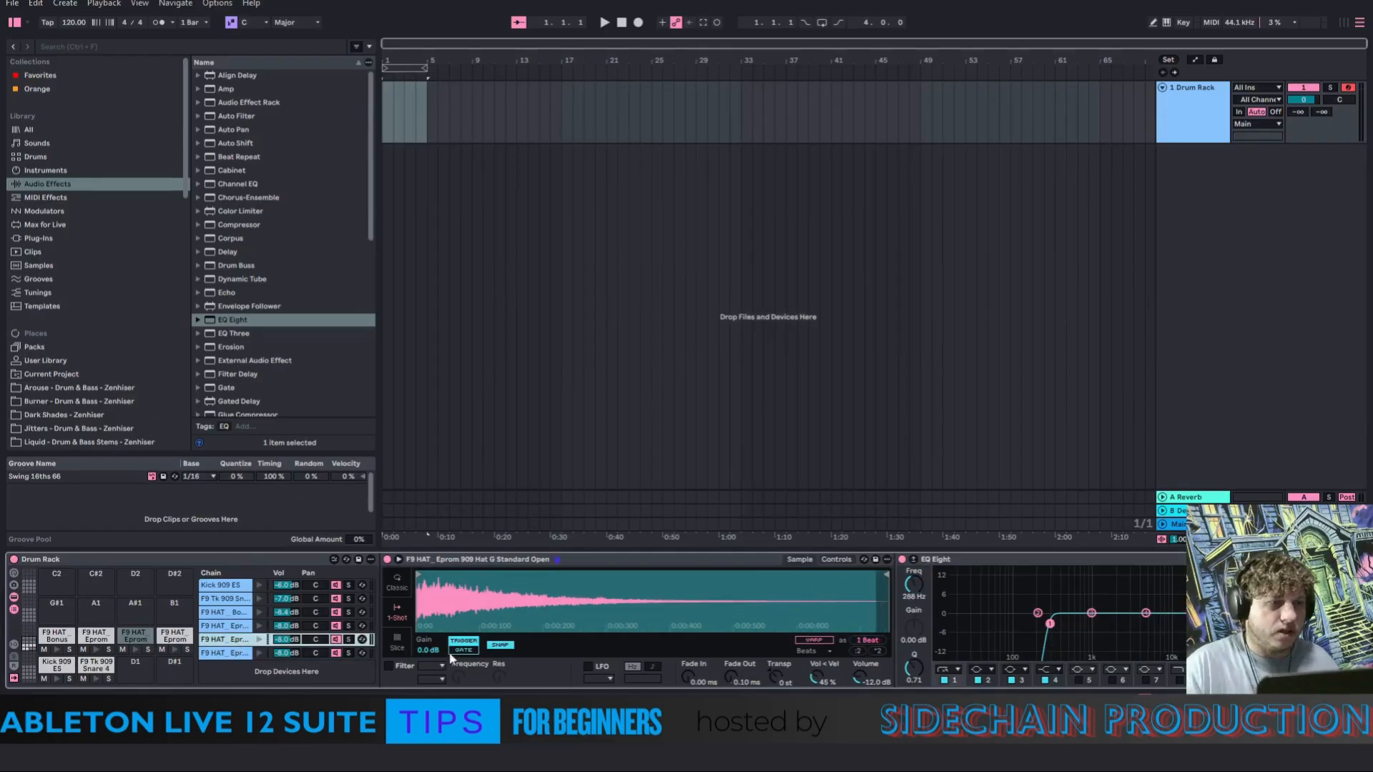
click(1078, 679)
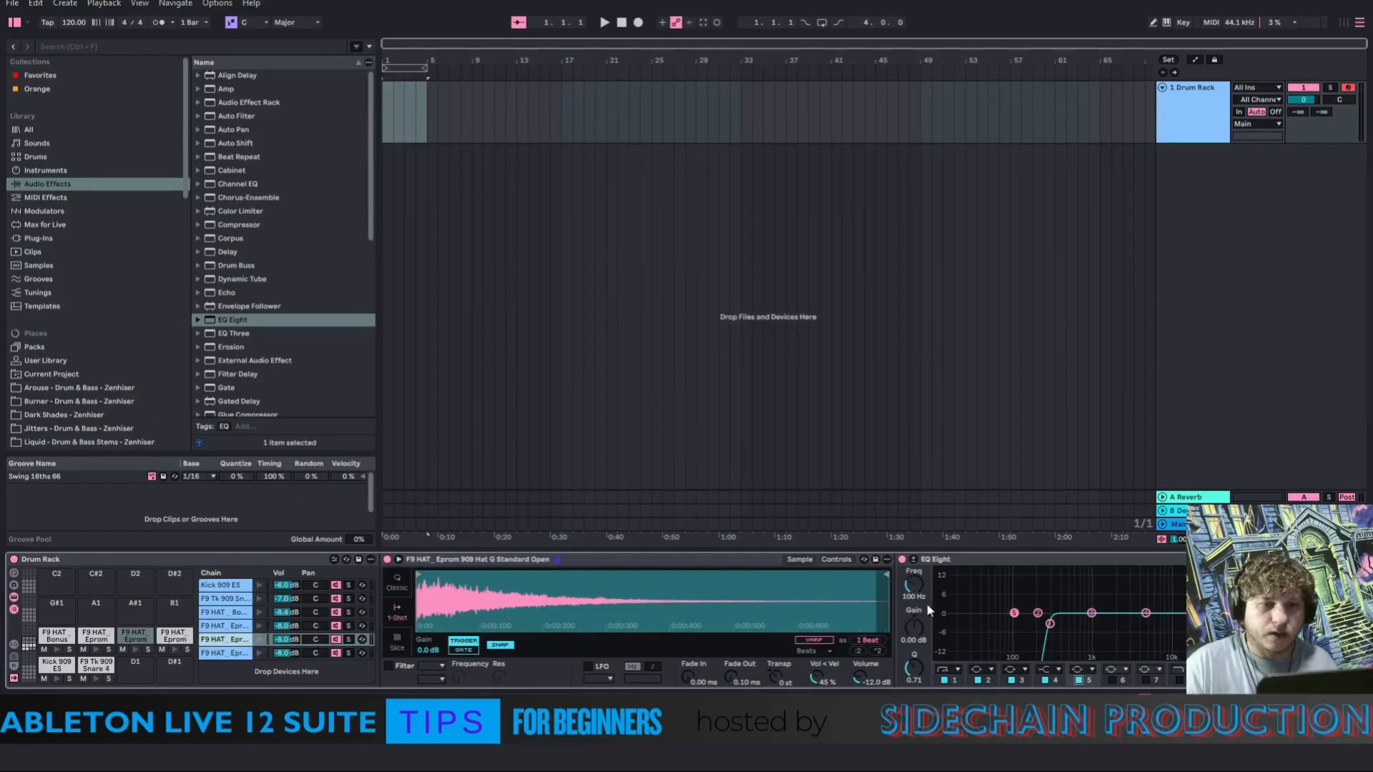
drag(916, 595, 916, 513)
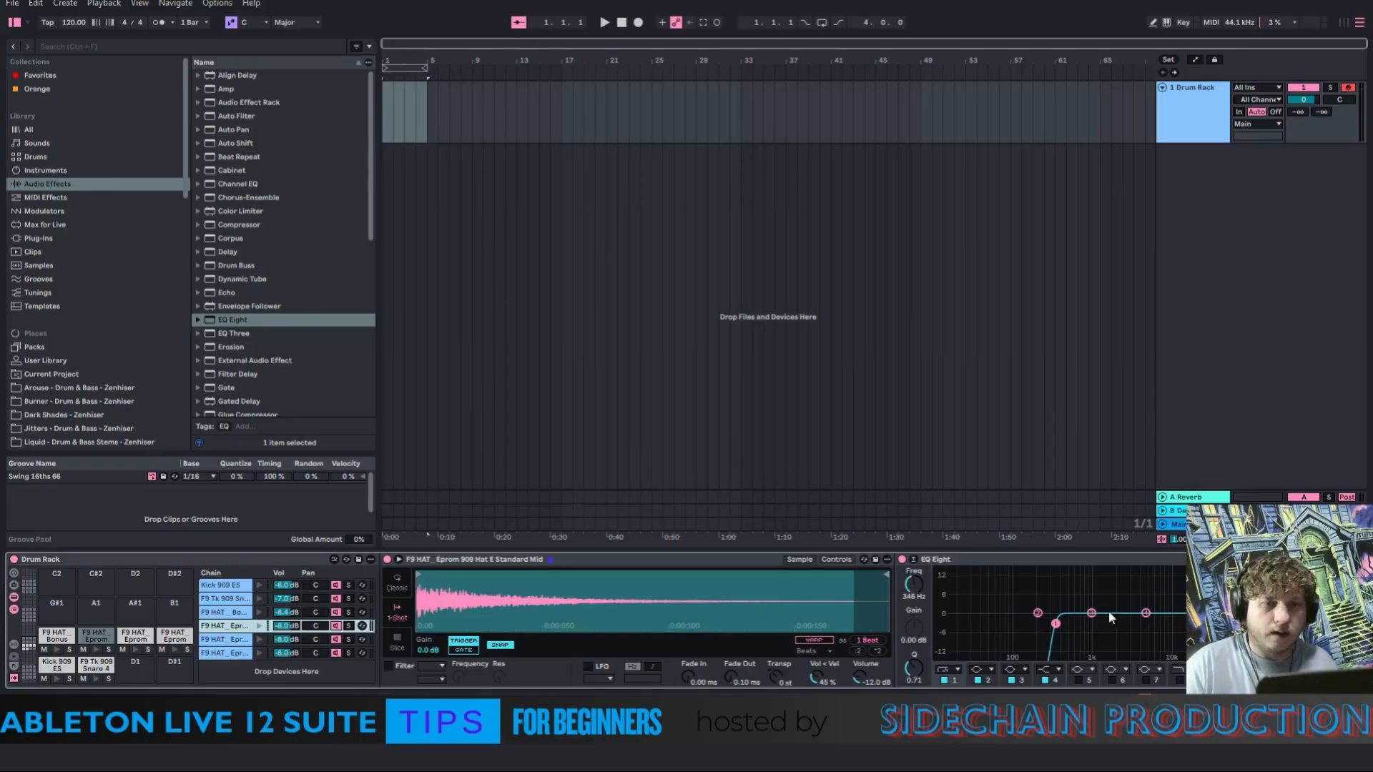
Enable band 5 in the Hat E Standard Mid EQ as a high cut at 19.5 kHz
click(1078, 680)
drag(914, 584, 914, 543)
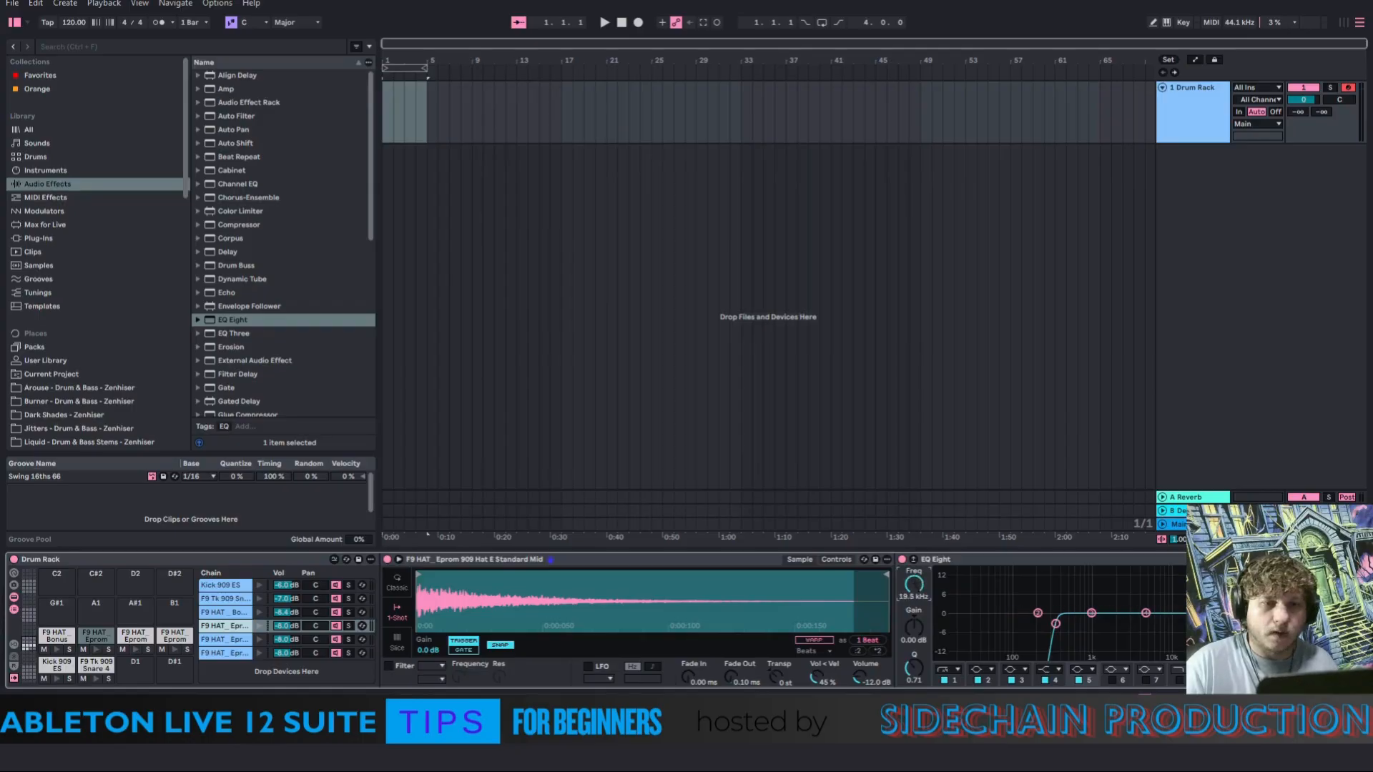
click(1081, 669)
click(1083, 616)
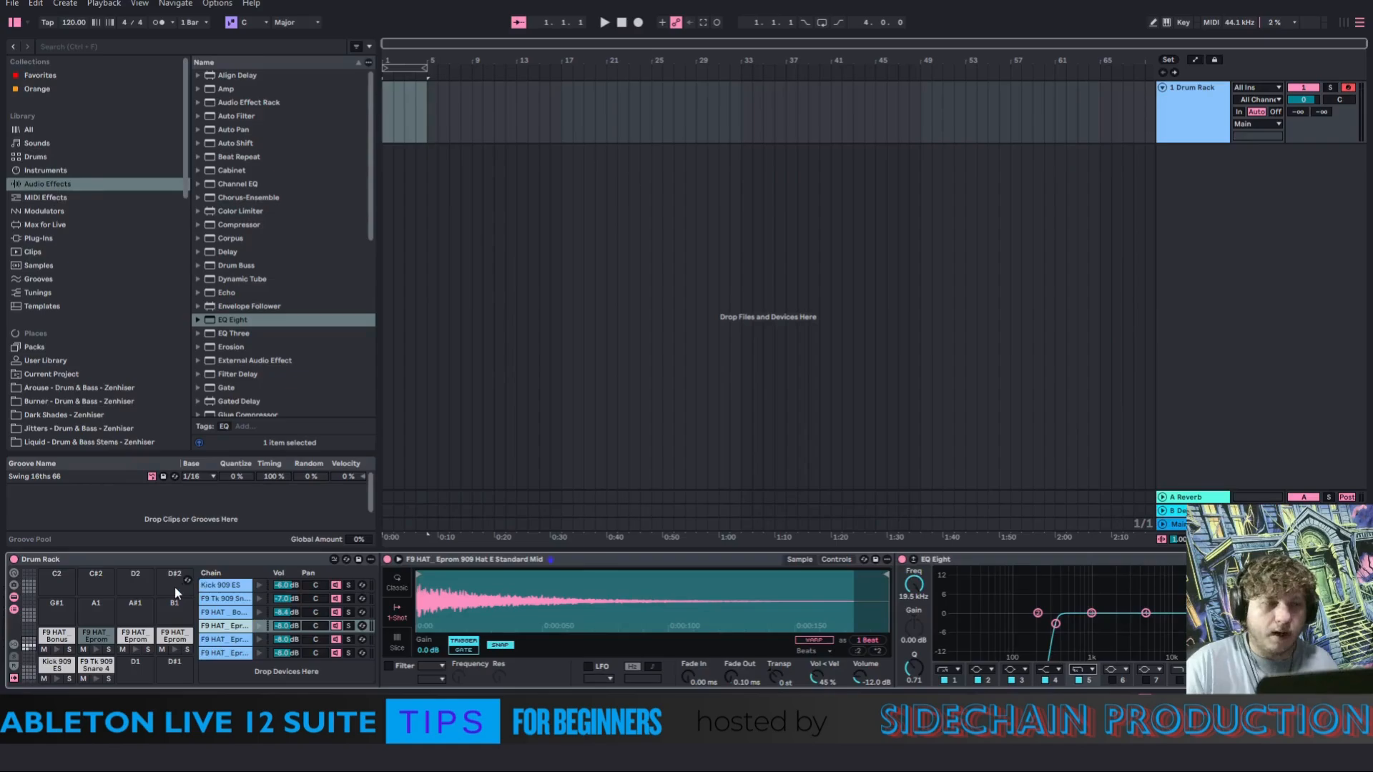
Add a band 5 high cut at 19.5 kHz to the Bonus 909 closed hat's EQ Eight
click(215, 612)
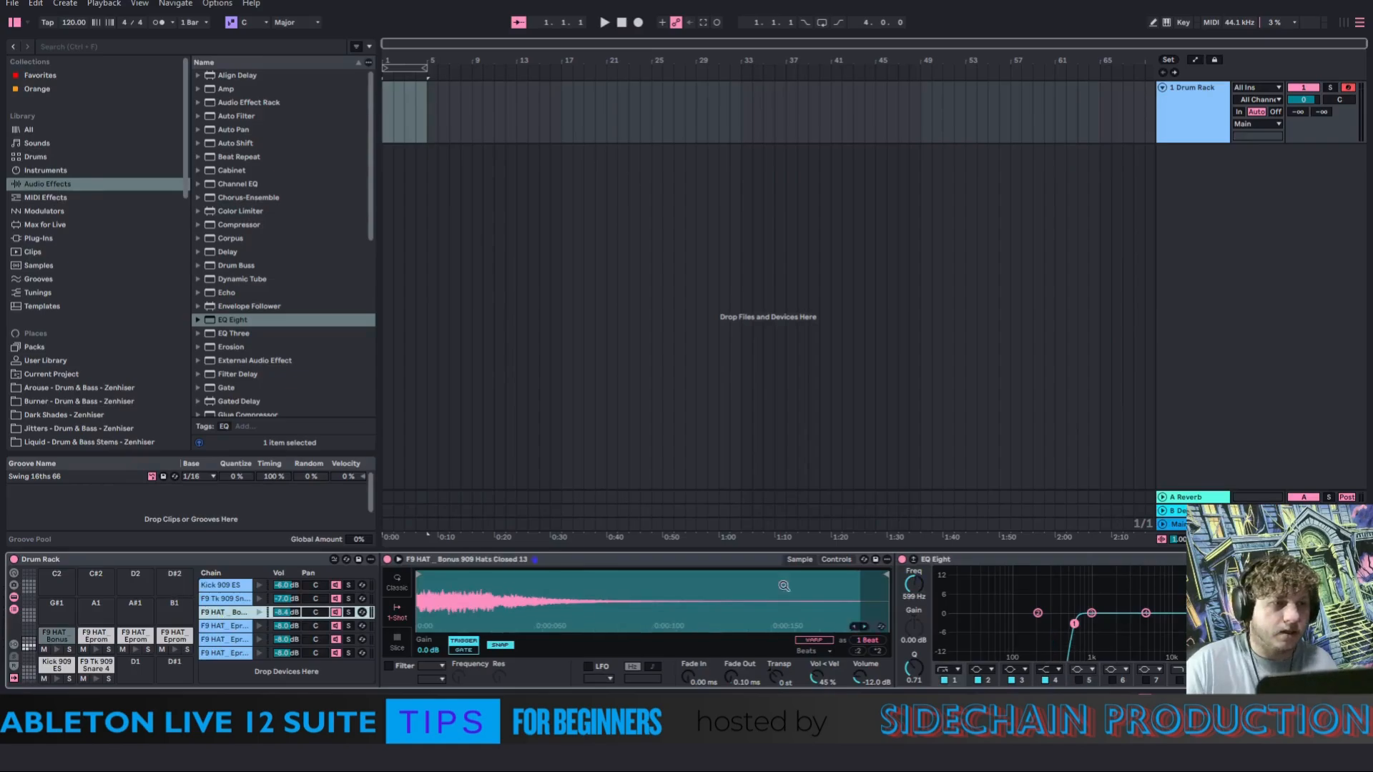
click(1081, 669)
click(1083, 616)
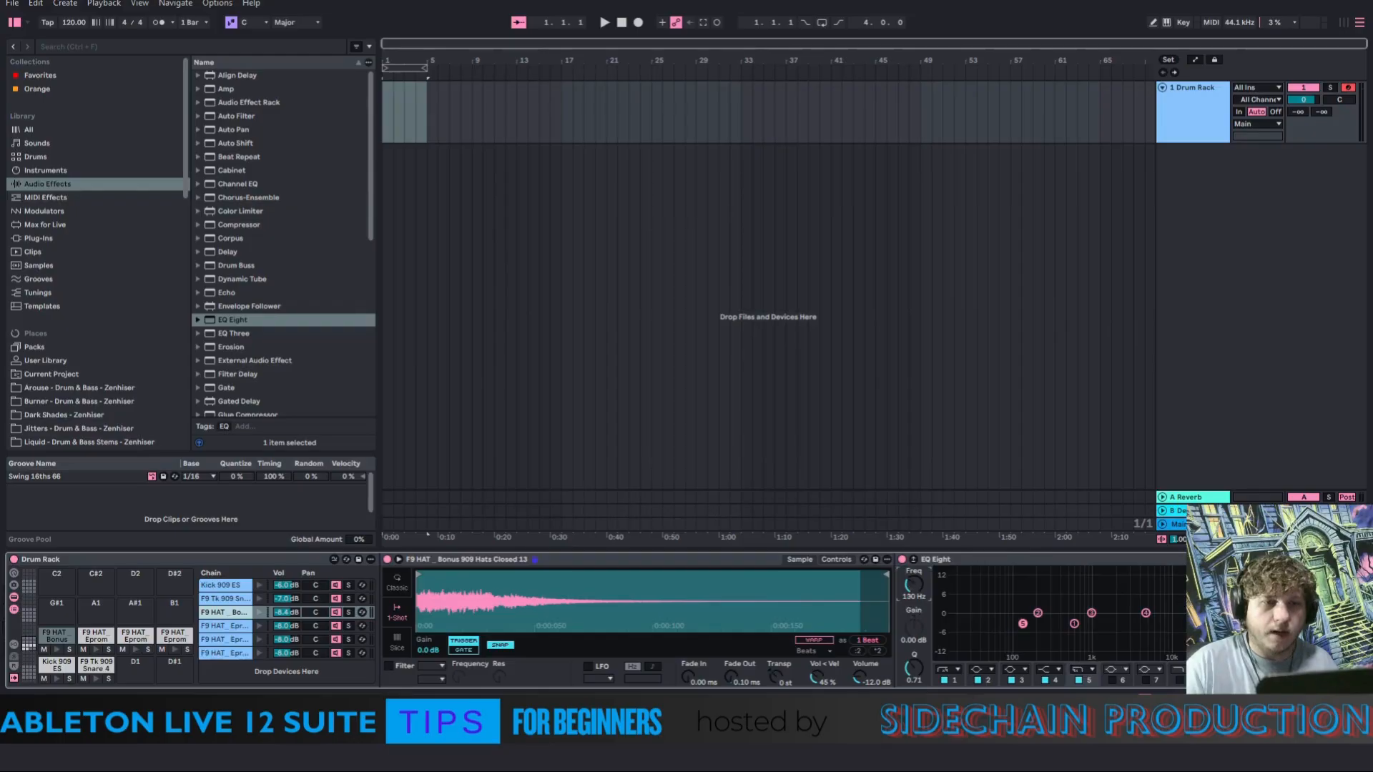
drag(914, 584, 914, 500)
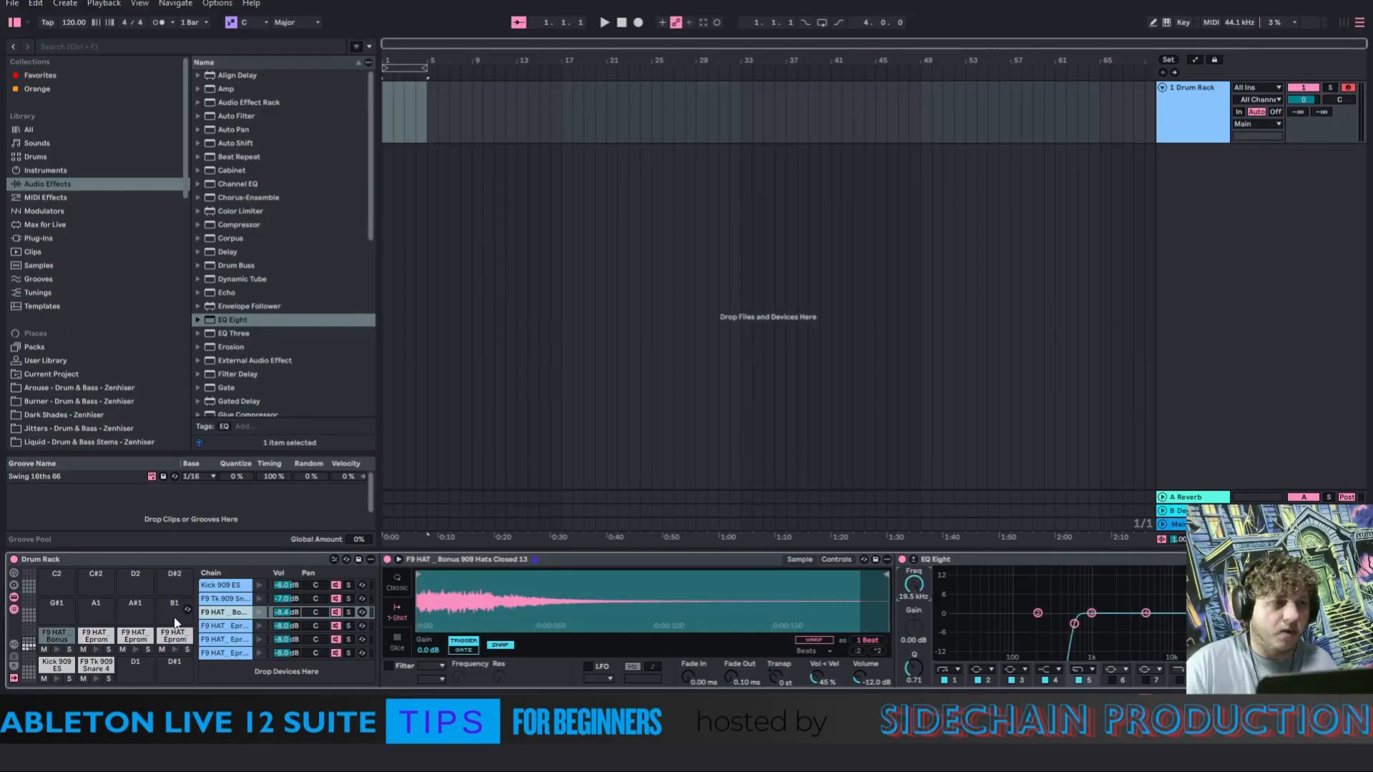
Add a band 5 high cut at 17.2 kHz to the F9 Tk 909 Snare 4 EQ and audition the snare
click(218, 599)
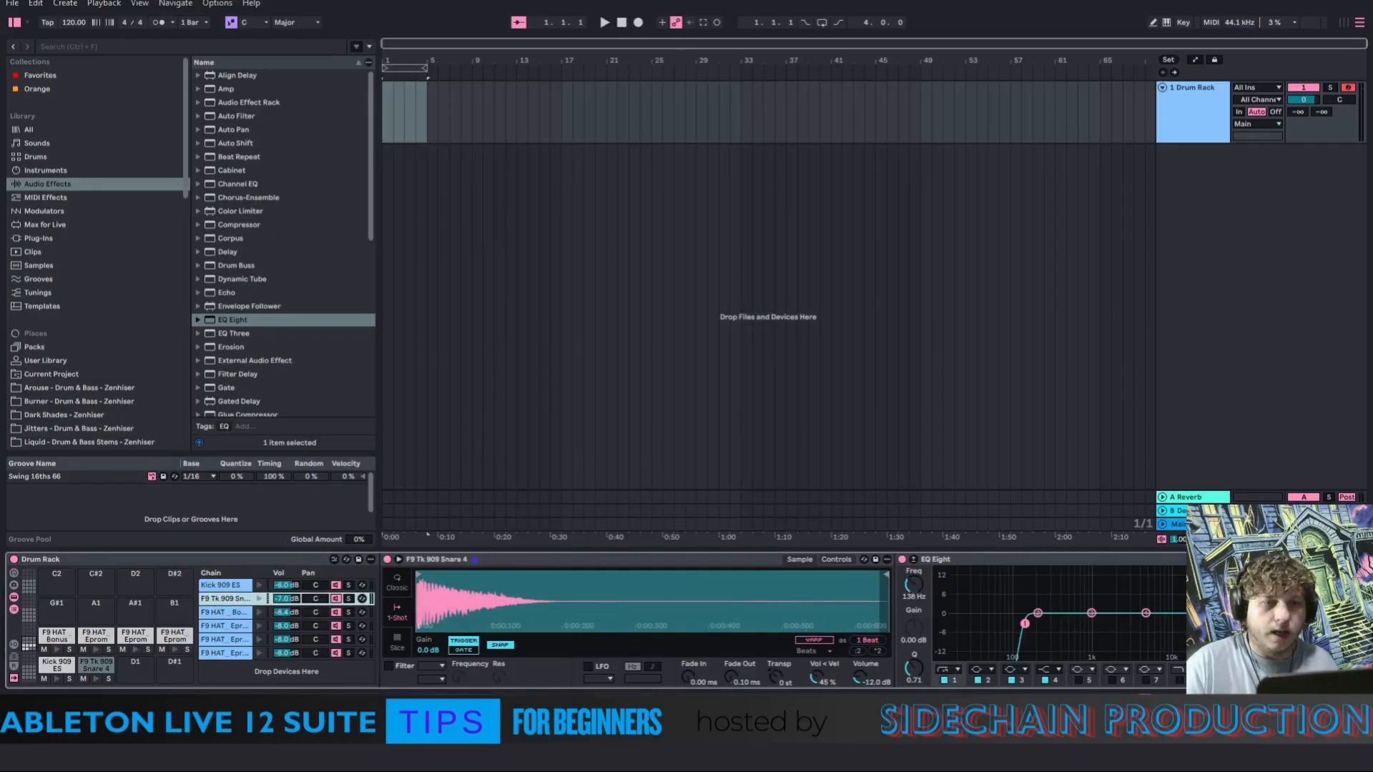
click(261, 602)
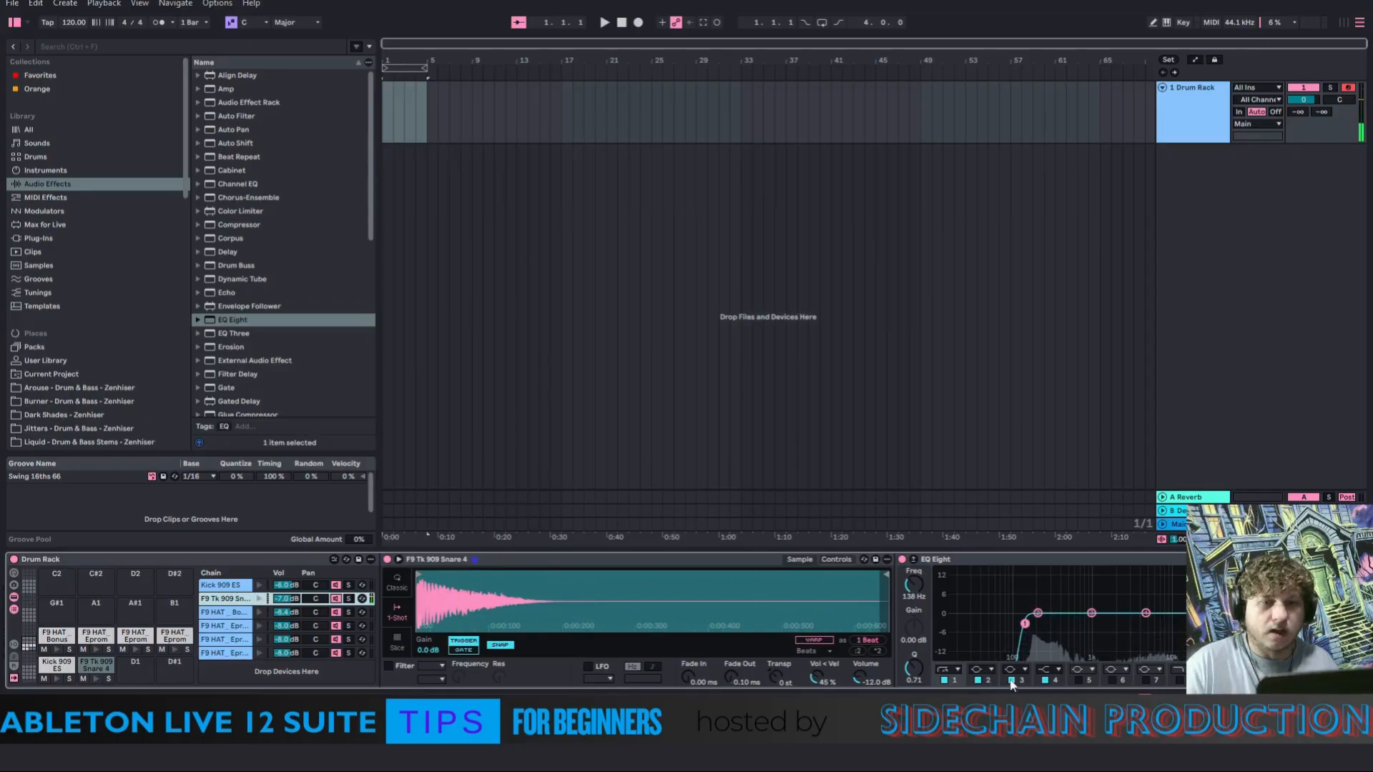
click(1083, 677)
click(1079, 679)
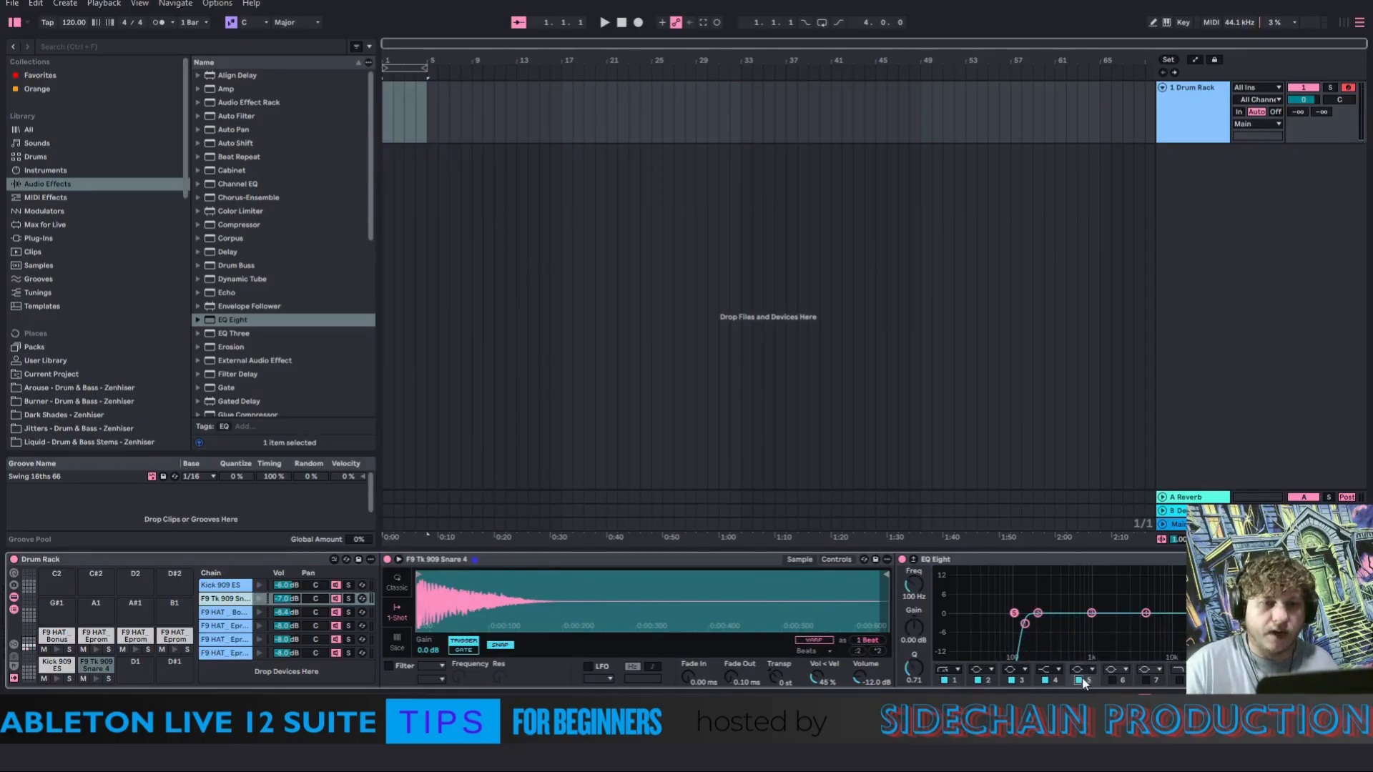
click(1082, 669)
click(1078, 655)
drag(925, 599, 925, 532)
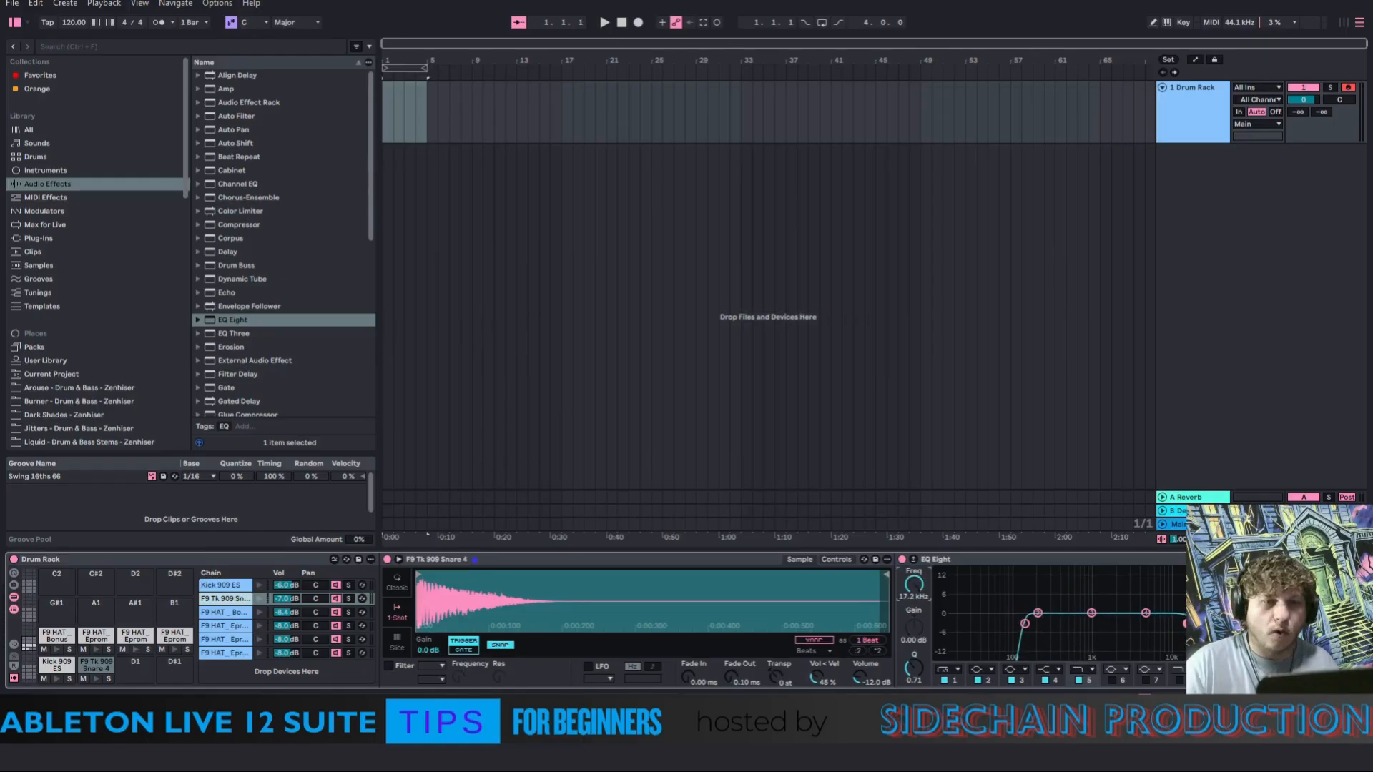
click(258, 599)
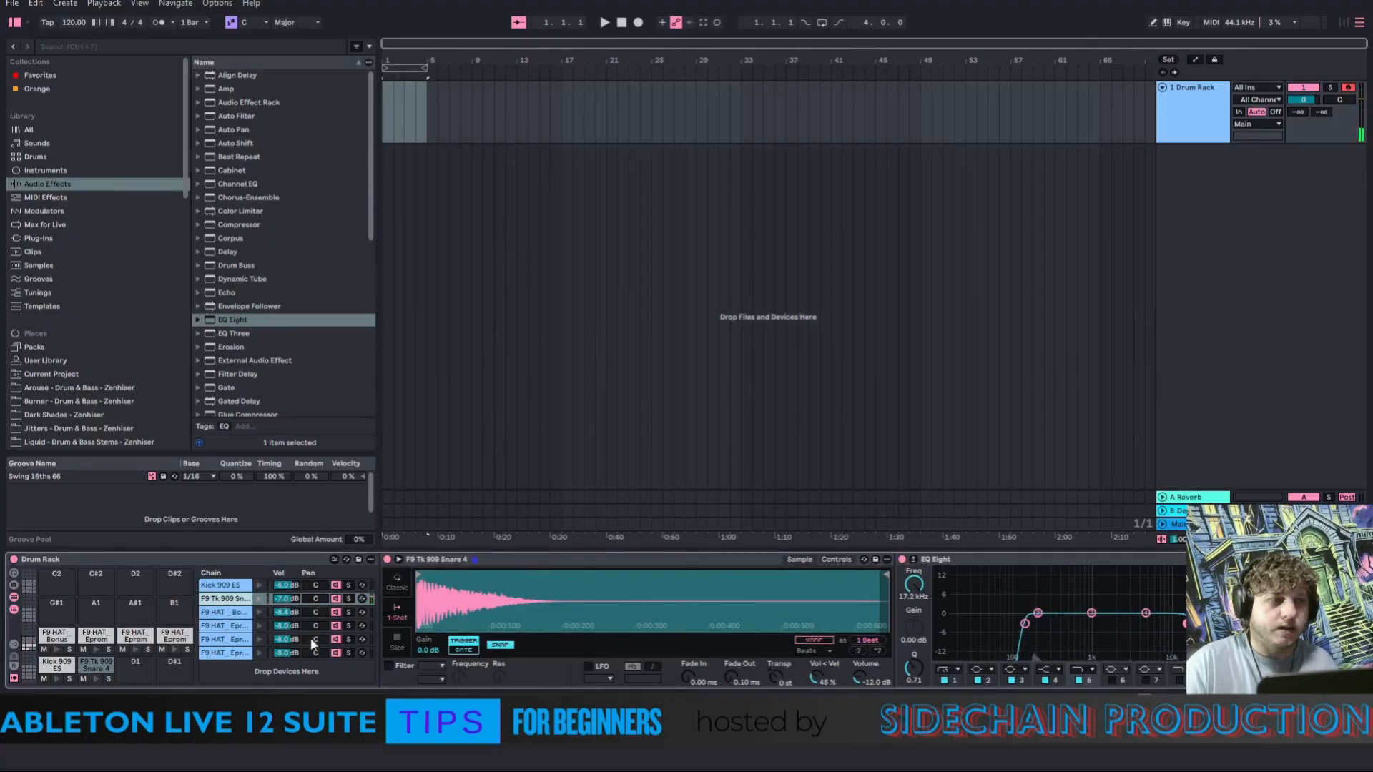
Audition the Kick 909 ES pad and add an EQ Eight after its sample
click(259, 586)
click(260, 585)
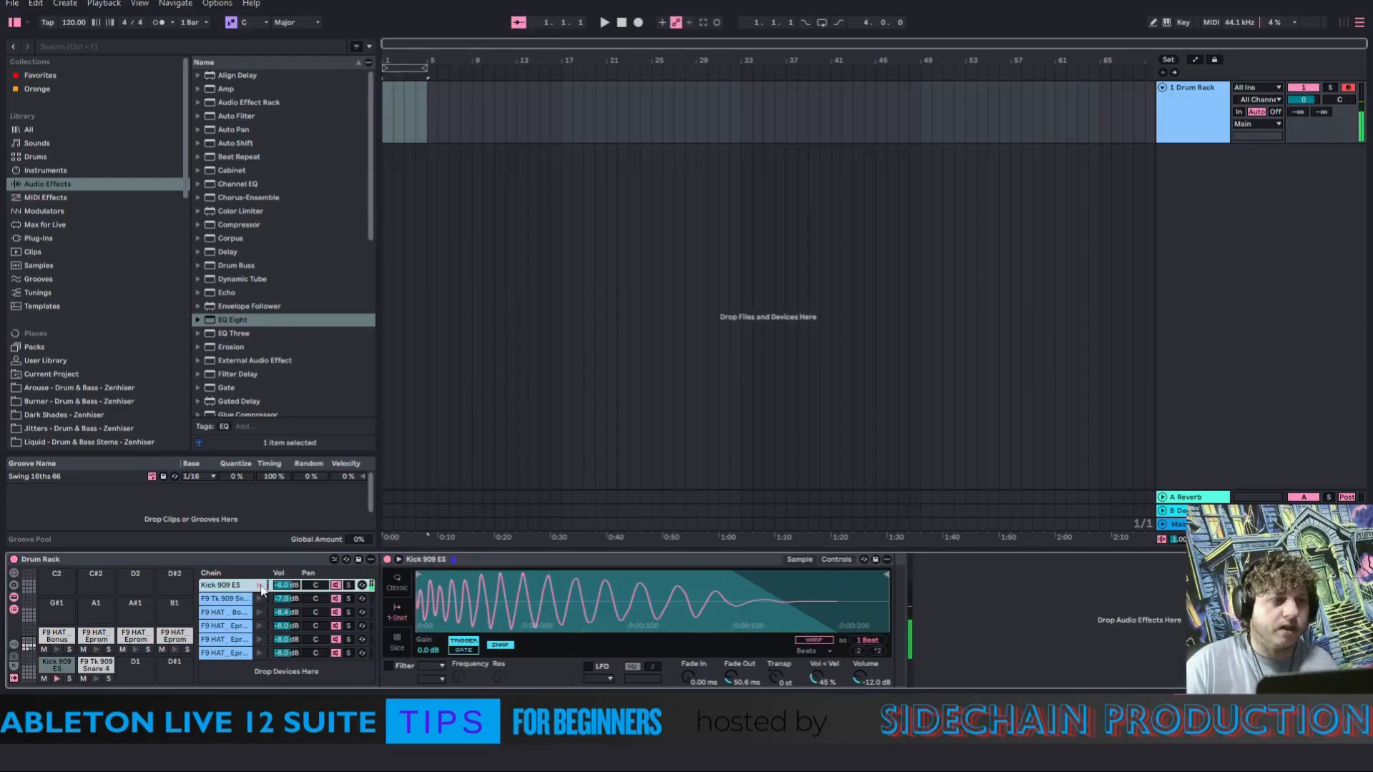
drag(223, 319, 895, 629)
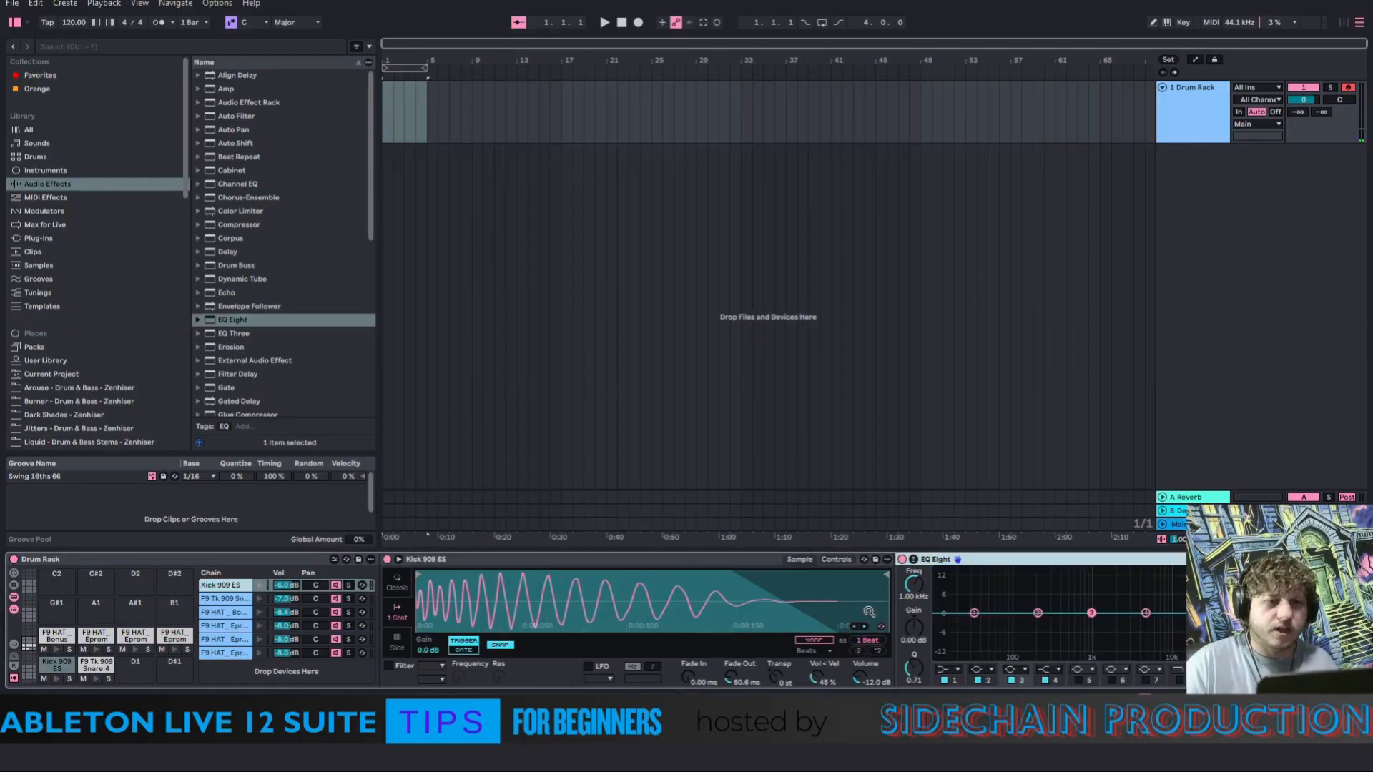
Examine the kick's spectrum in the EQ Eight's expanded display while auditioning it to locate its fundamental
click(918, 562)
click(259, 585)
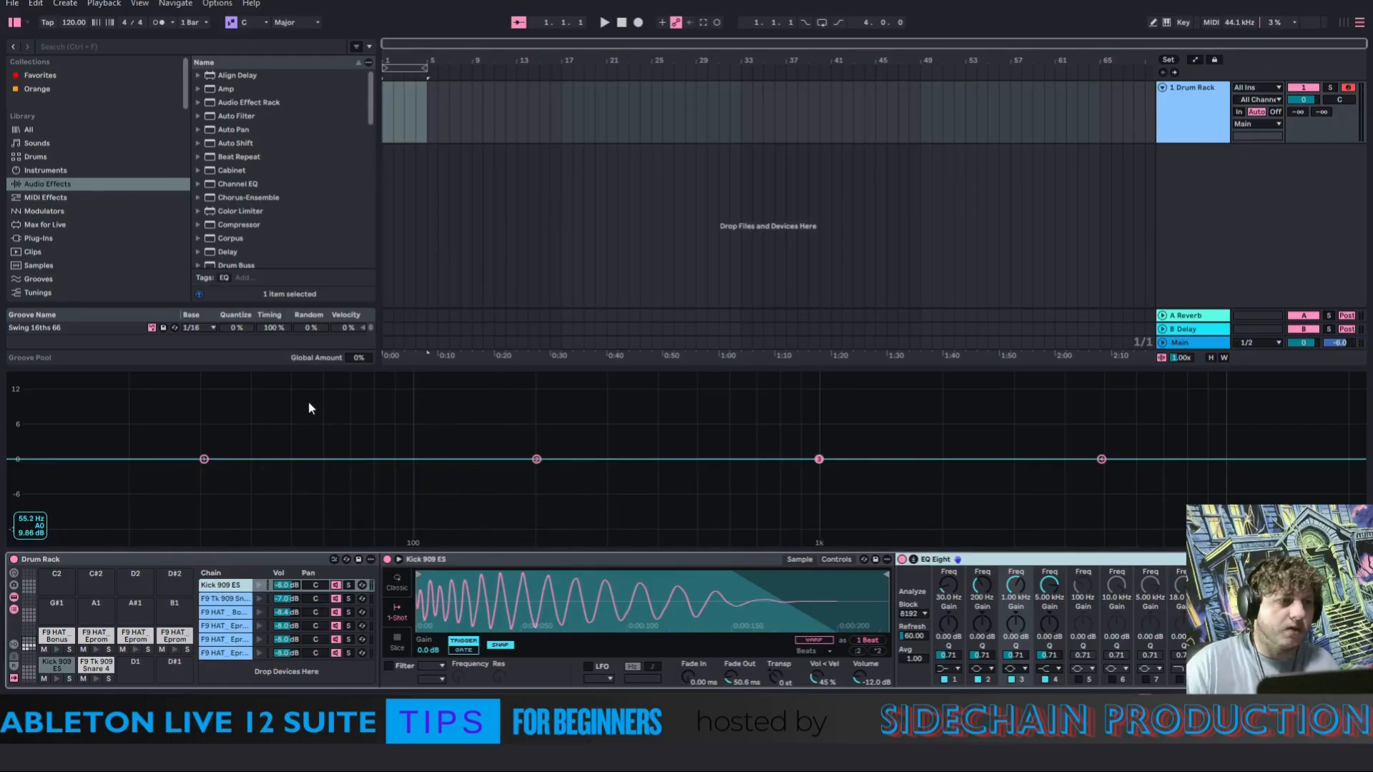
click(260, 585)
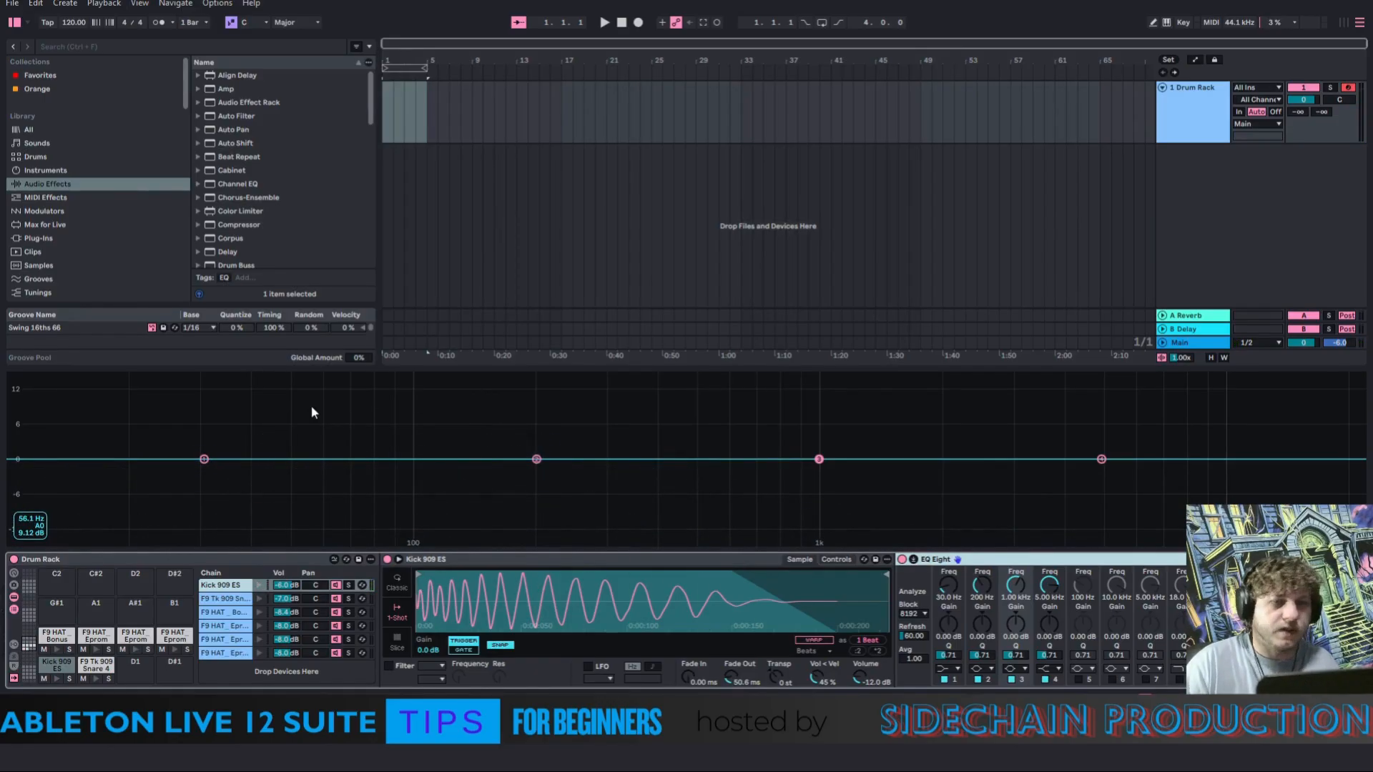
click(946, 601)
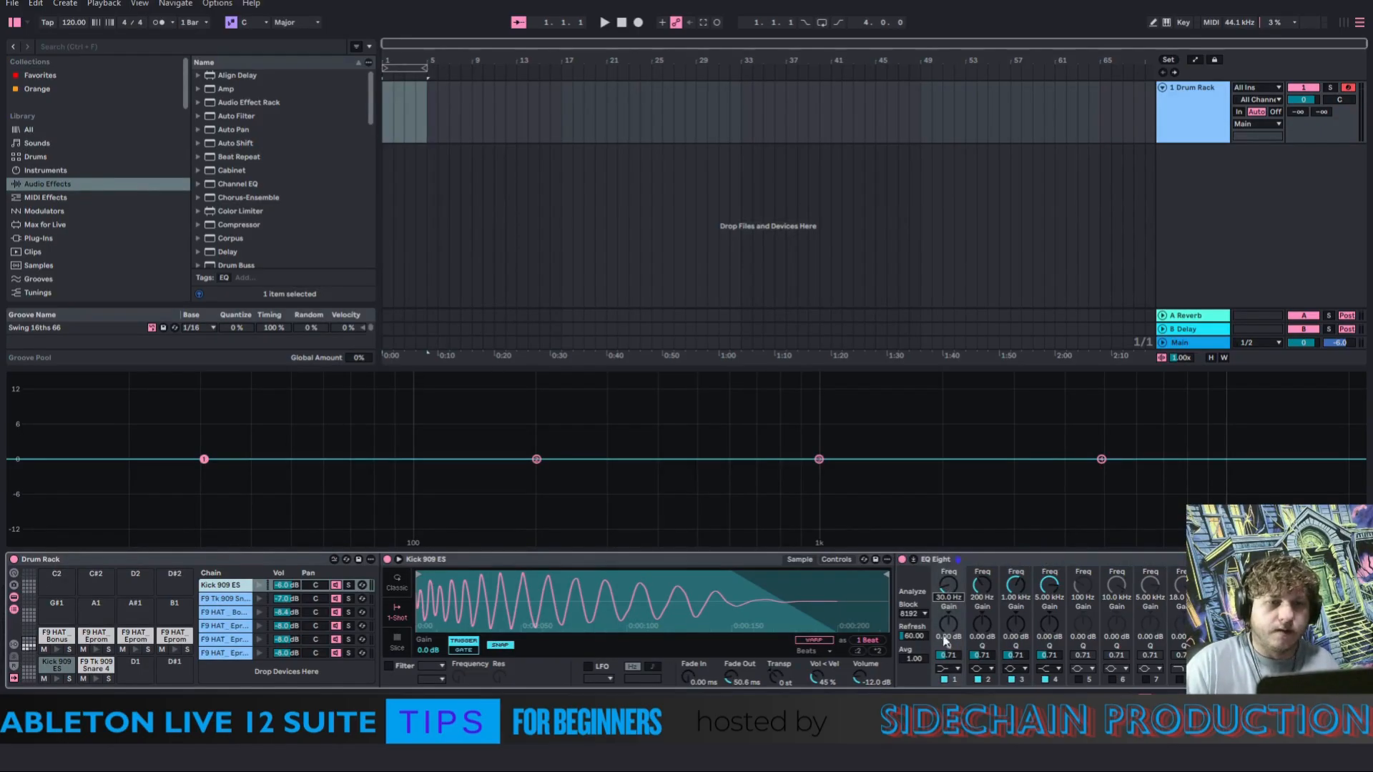
click(913, 561)
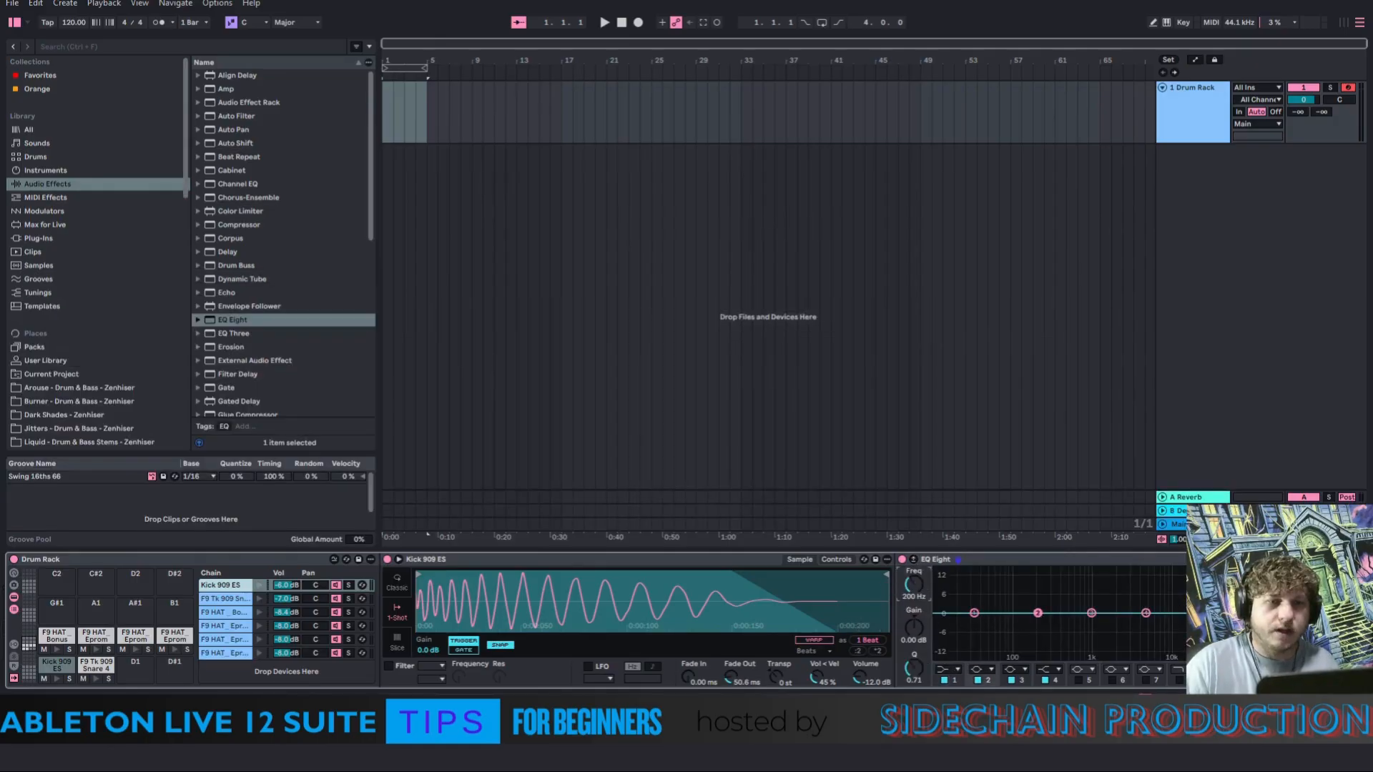
Boost the kick with EQ band 2 at 56.0 Hz, using a gain of 2.14 dB and a Q of 6.08
drag(1037, 613, 998, 612)
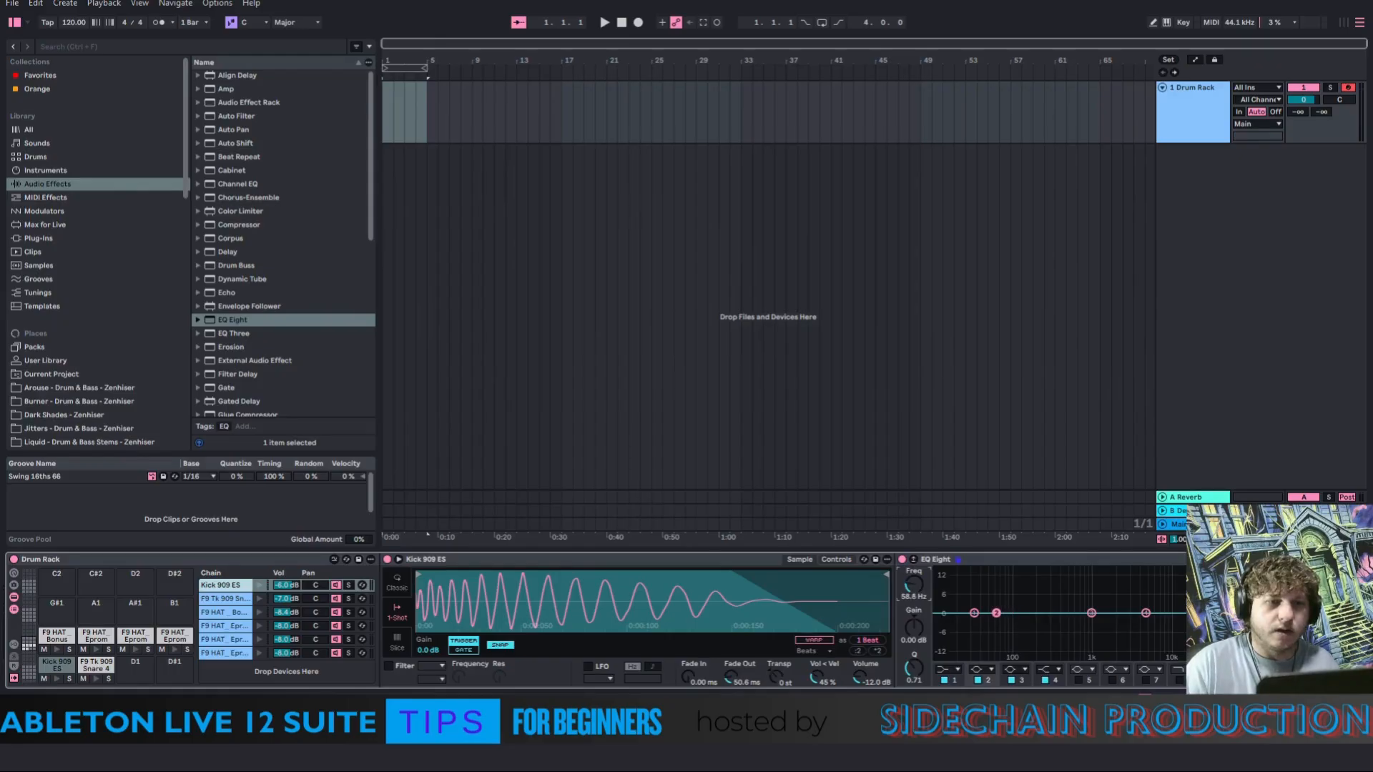
click(913, 598)
text(6)
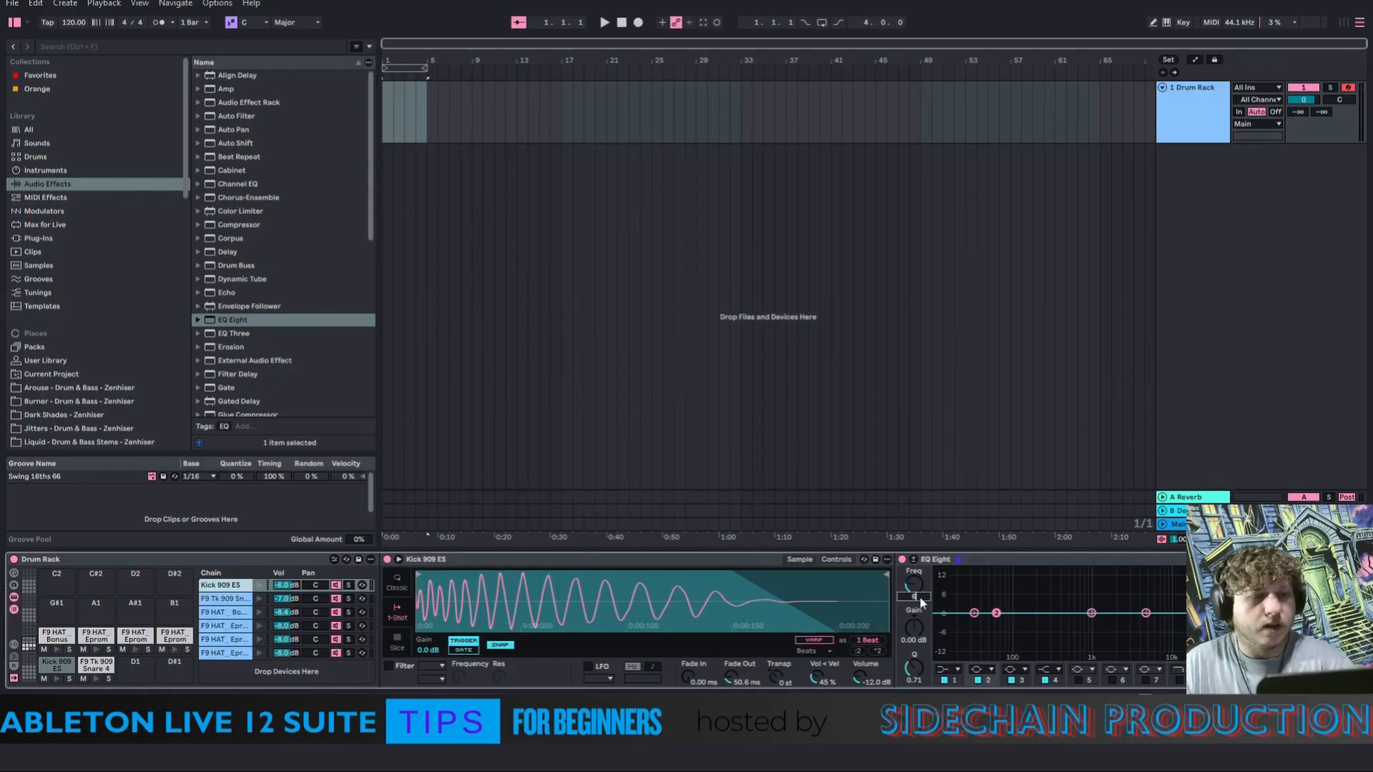
key(Return)
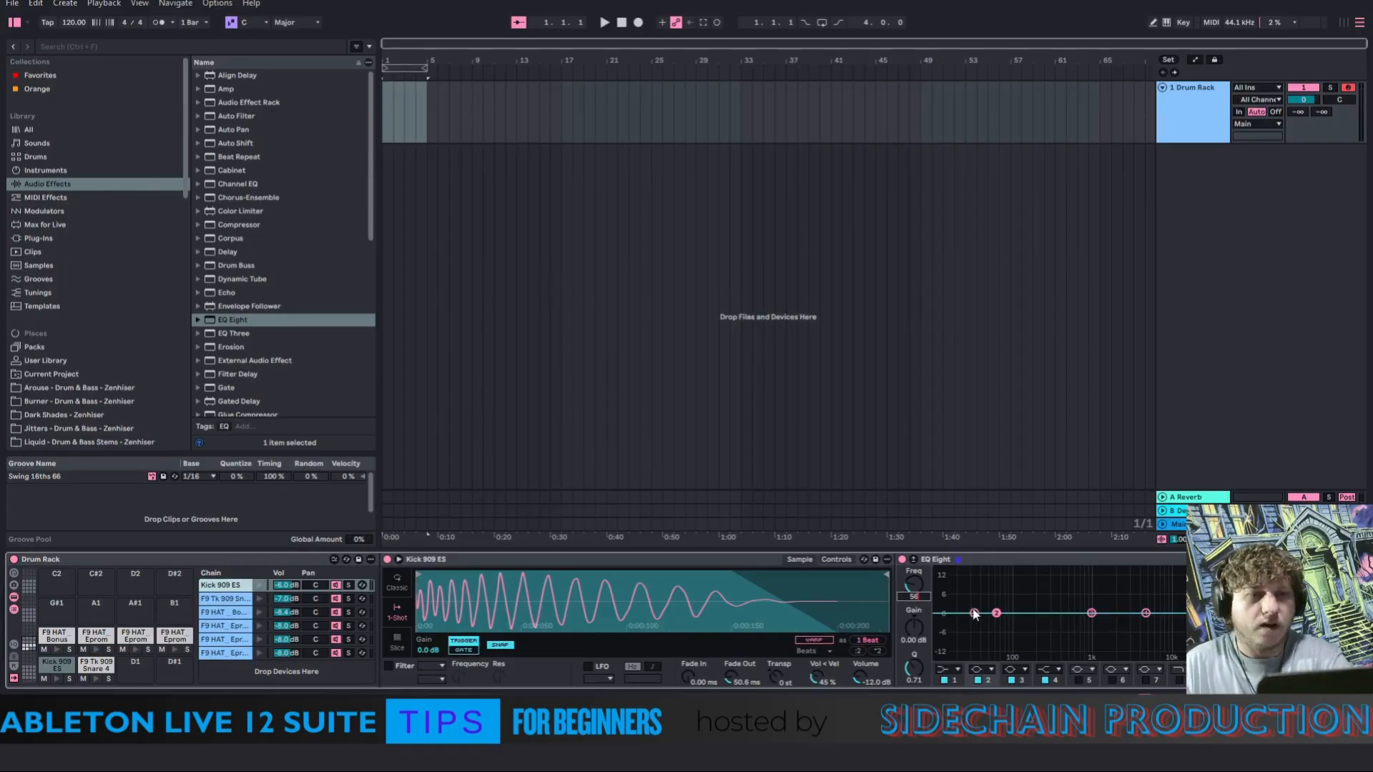
drag(914, 627, 914, 620)
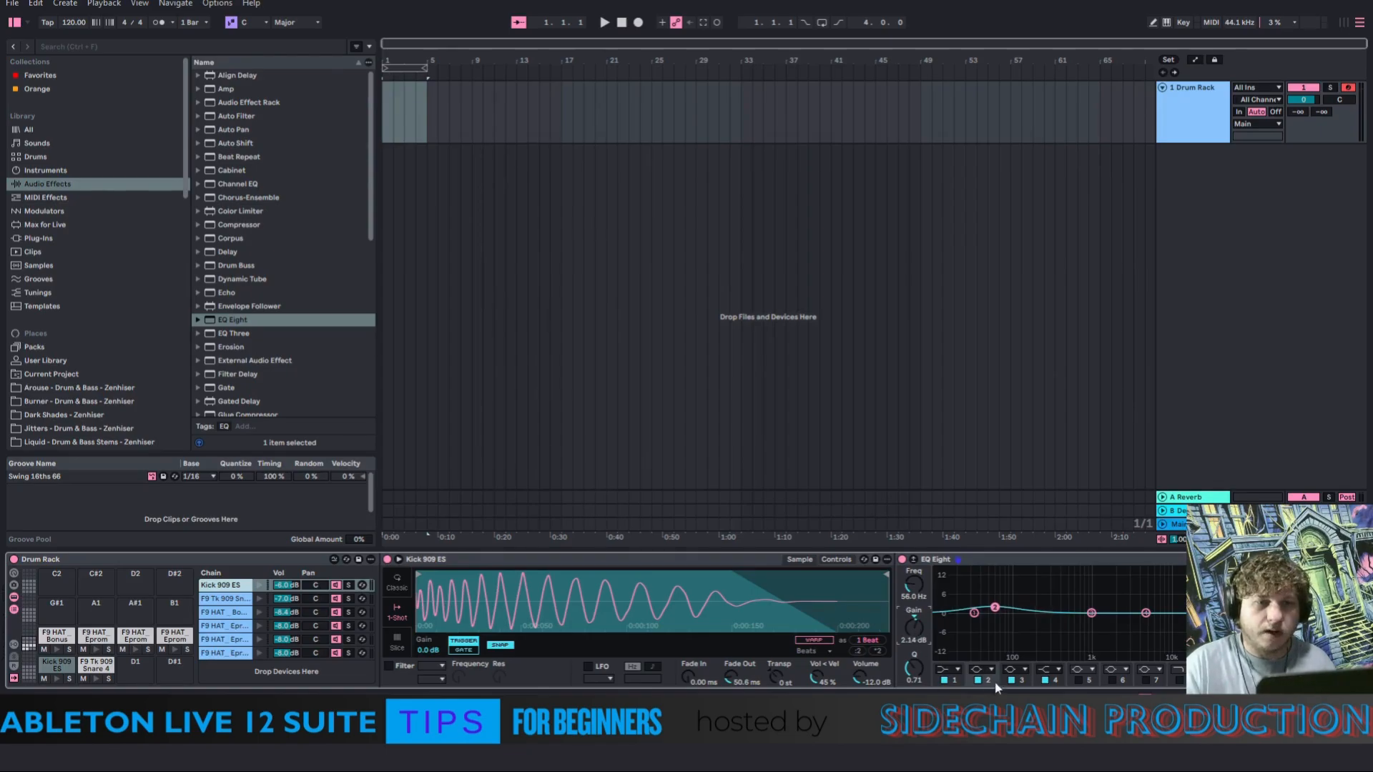
drag(914, 669, 914, 650)
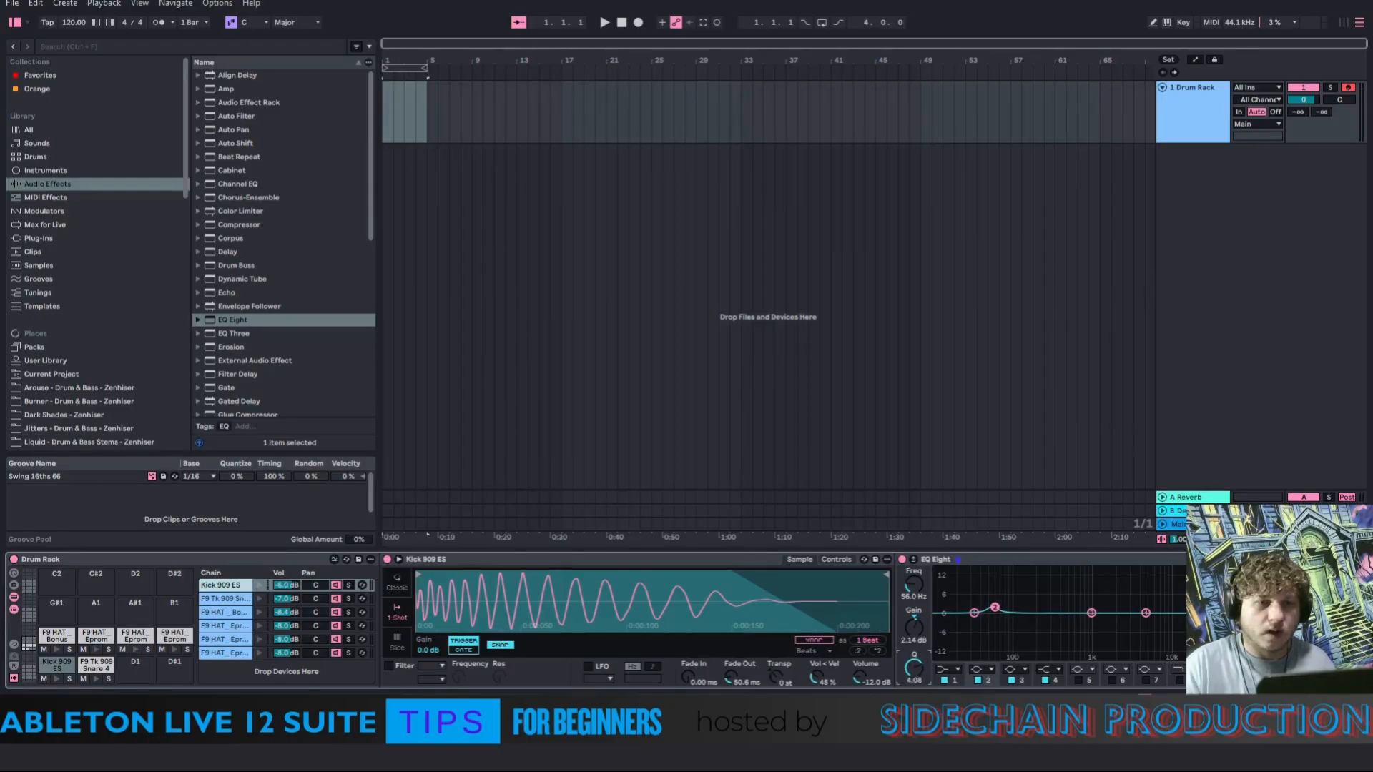
Set band 1 of the kick's EQ Eight to a low cut at 25.0 Hz and audition the kick
click(974, 612)
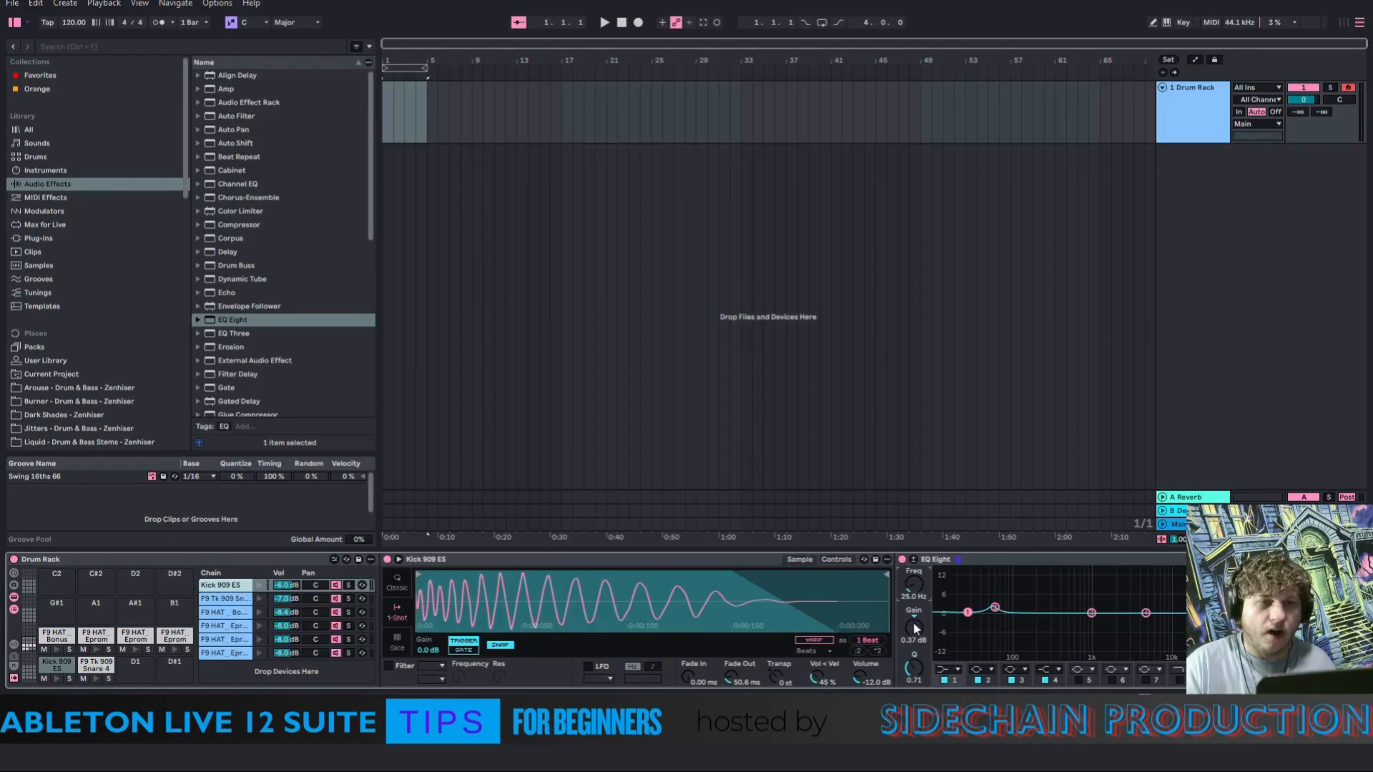
drag(914, 627, 914, 631)
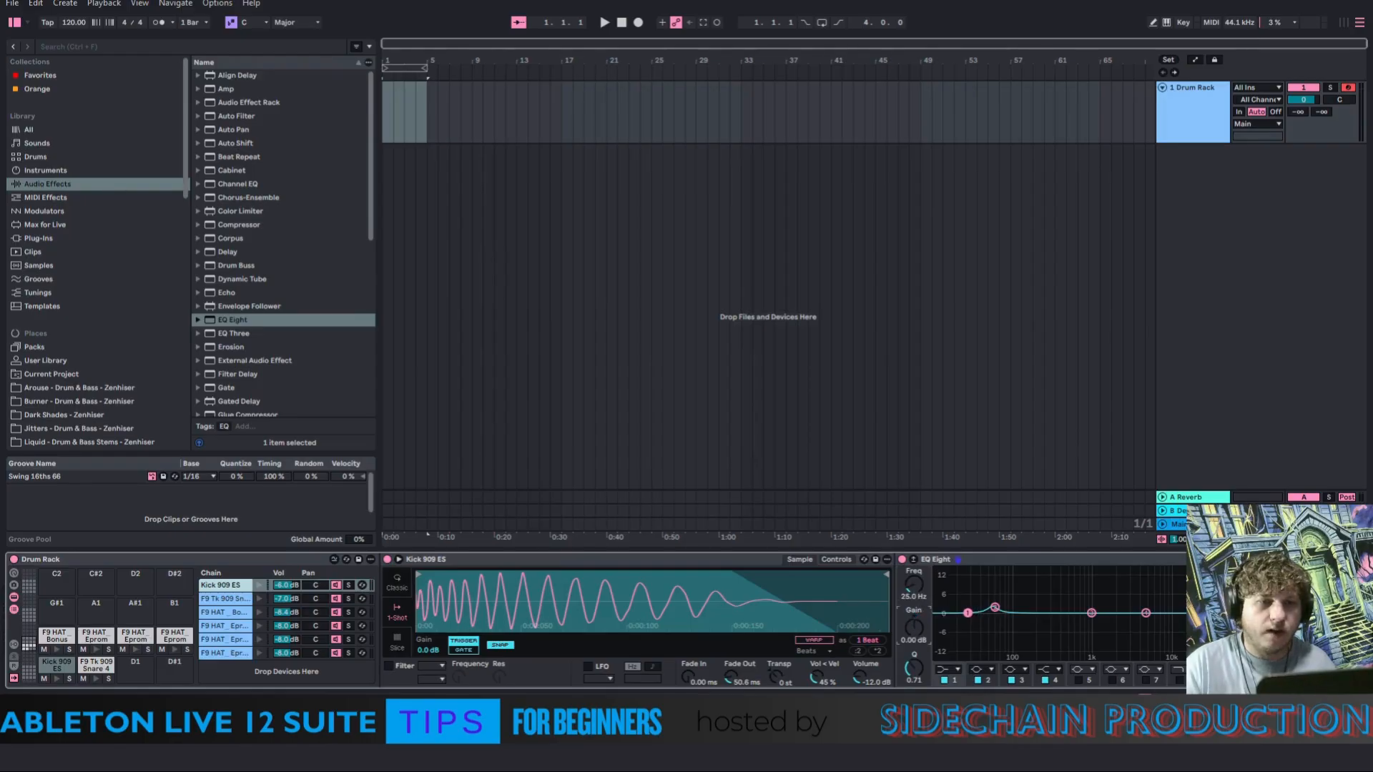
click(951, 667)
click(948, 596)
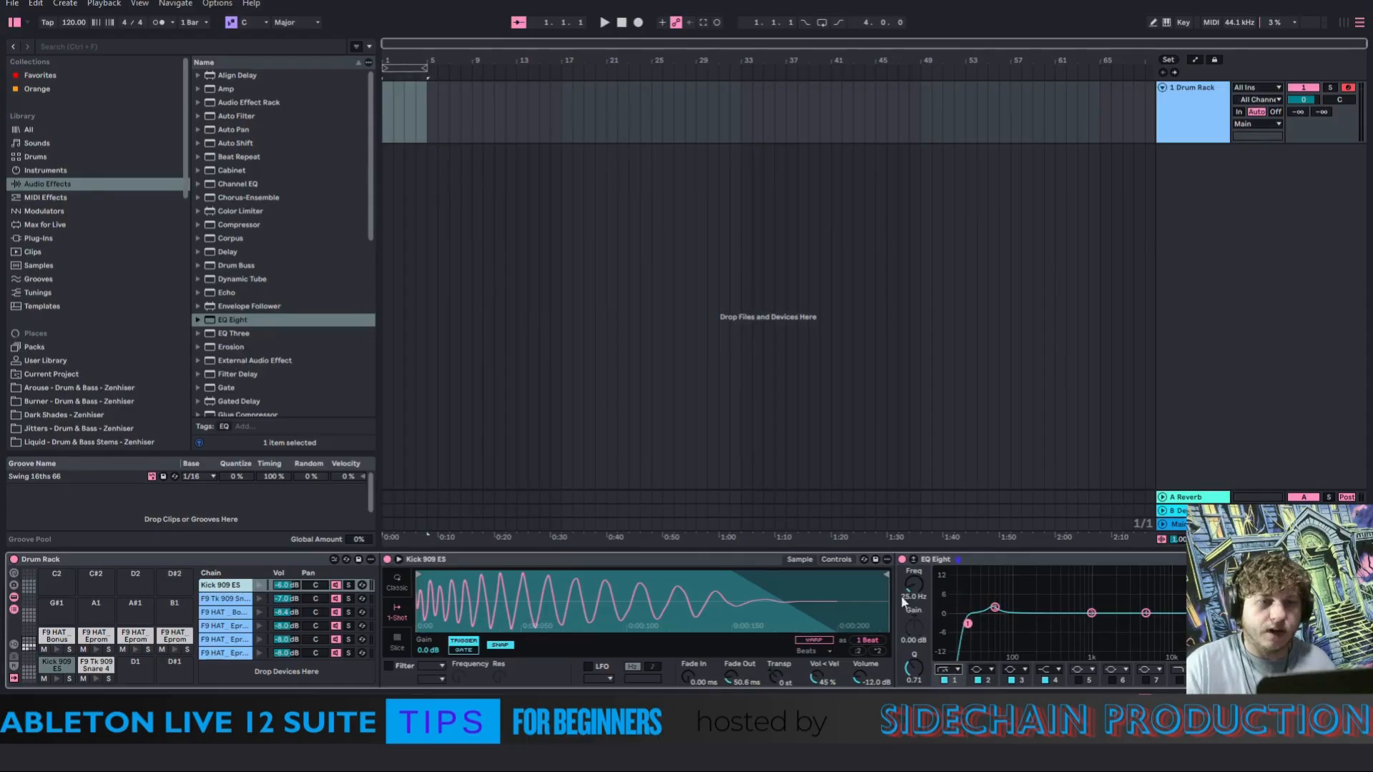
click(260, 585)
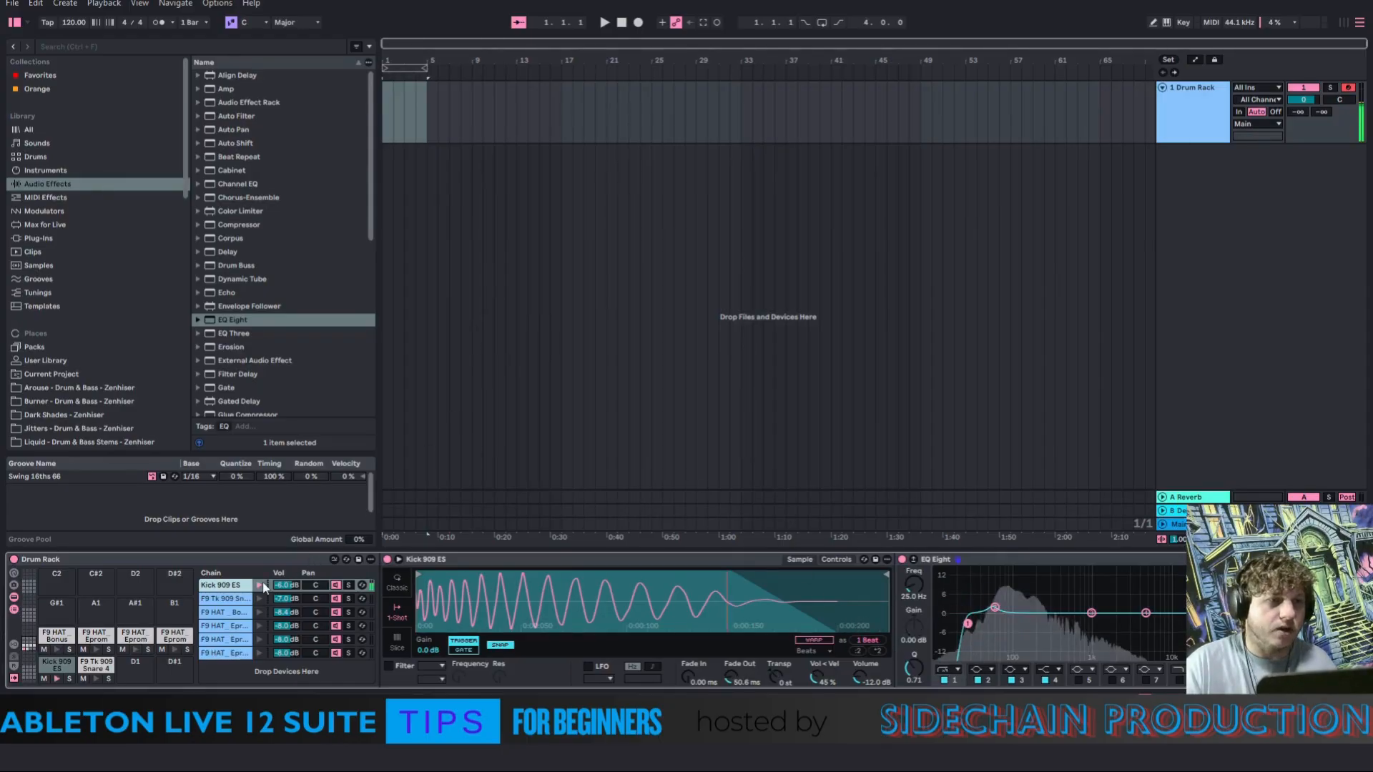
click(261, 585)
click(262, 584)
click(262, 584)
click(261, 585)
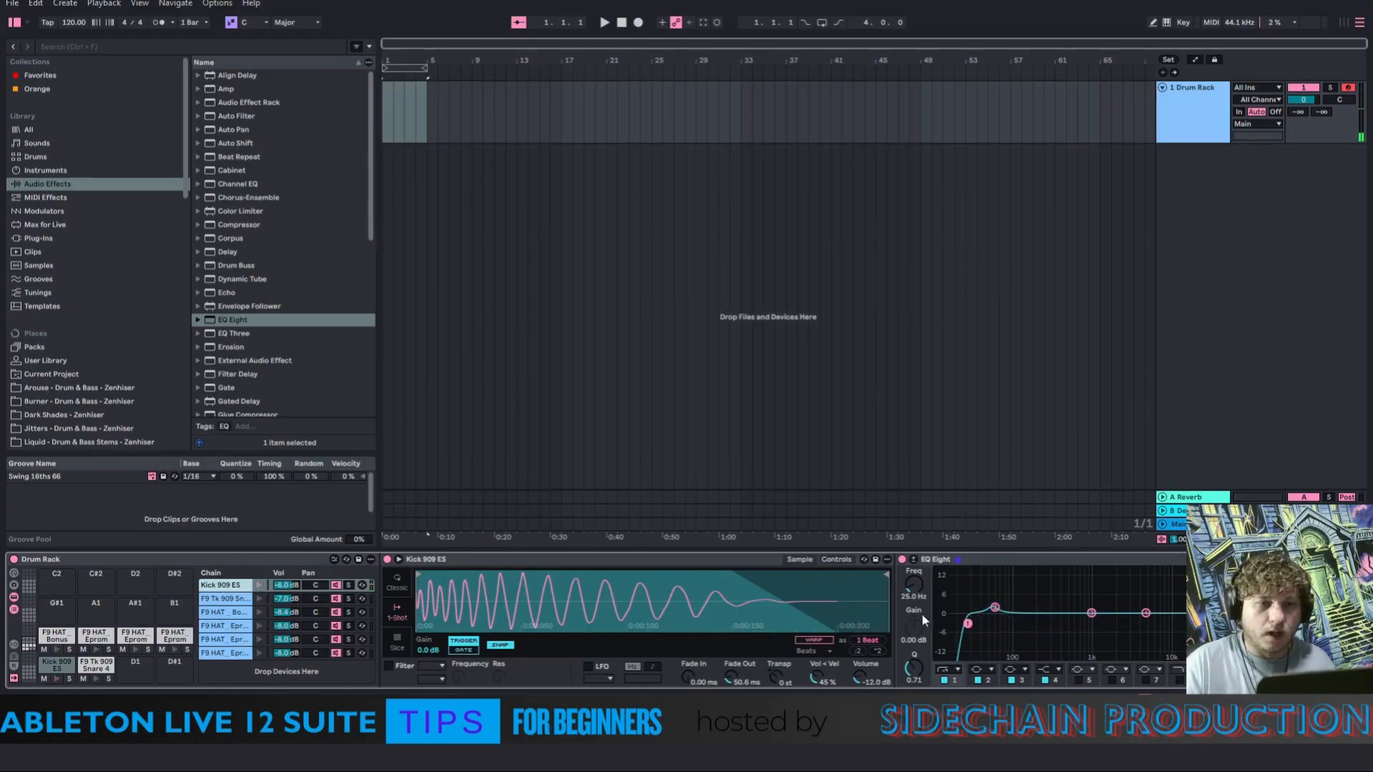
Raise the kick EQ's band 2 gain to 5.00 dB, widen its Q to 1.34, and audition the kick
click(994, 608)
drag(920, 630, 920, 609)
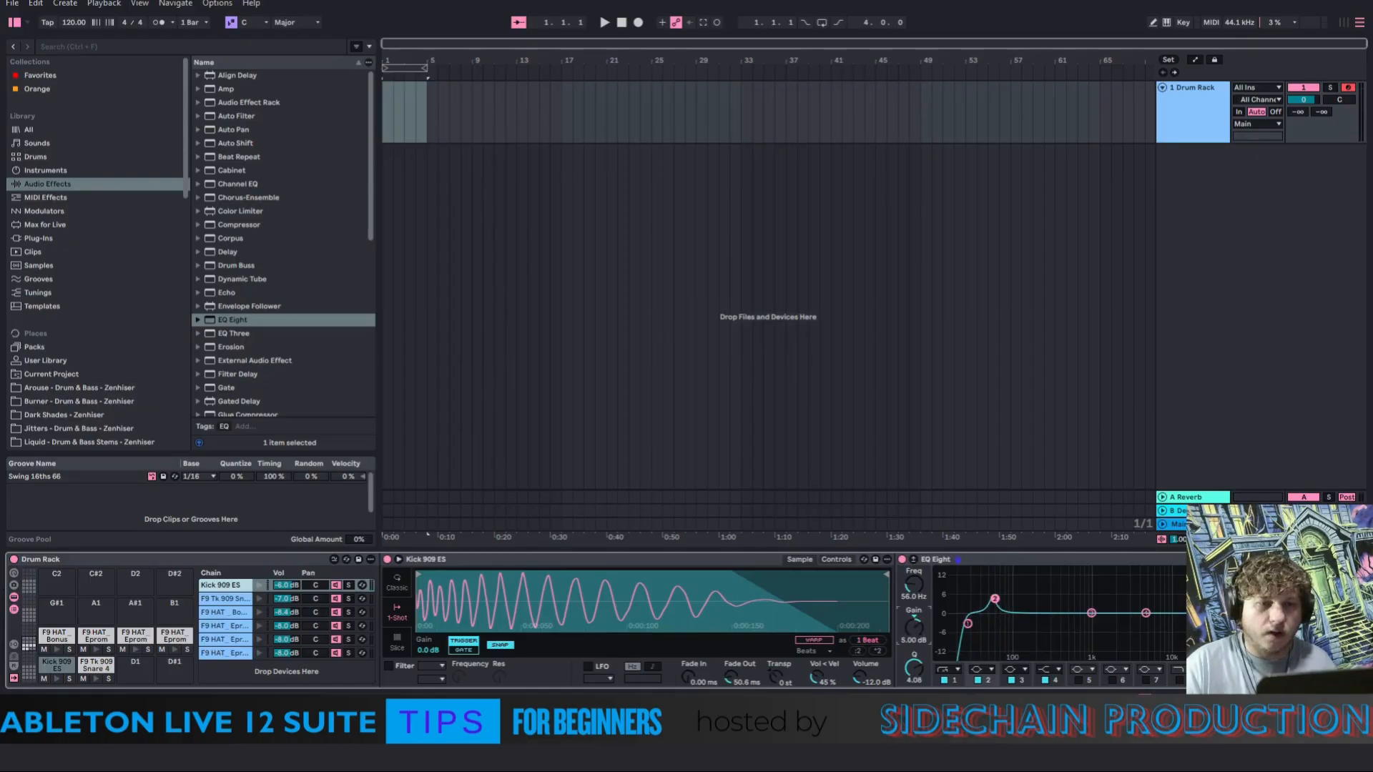
drag(920, 673, 920, 699)
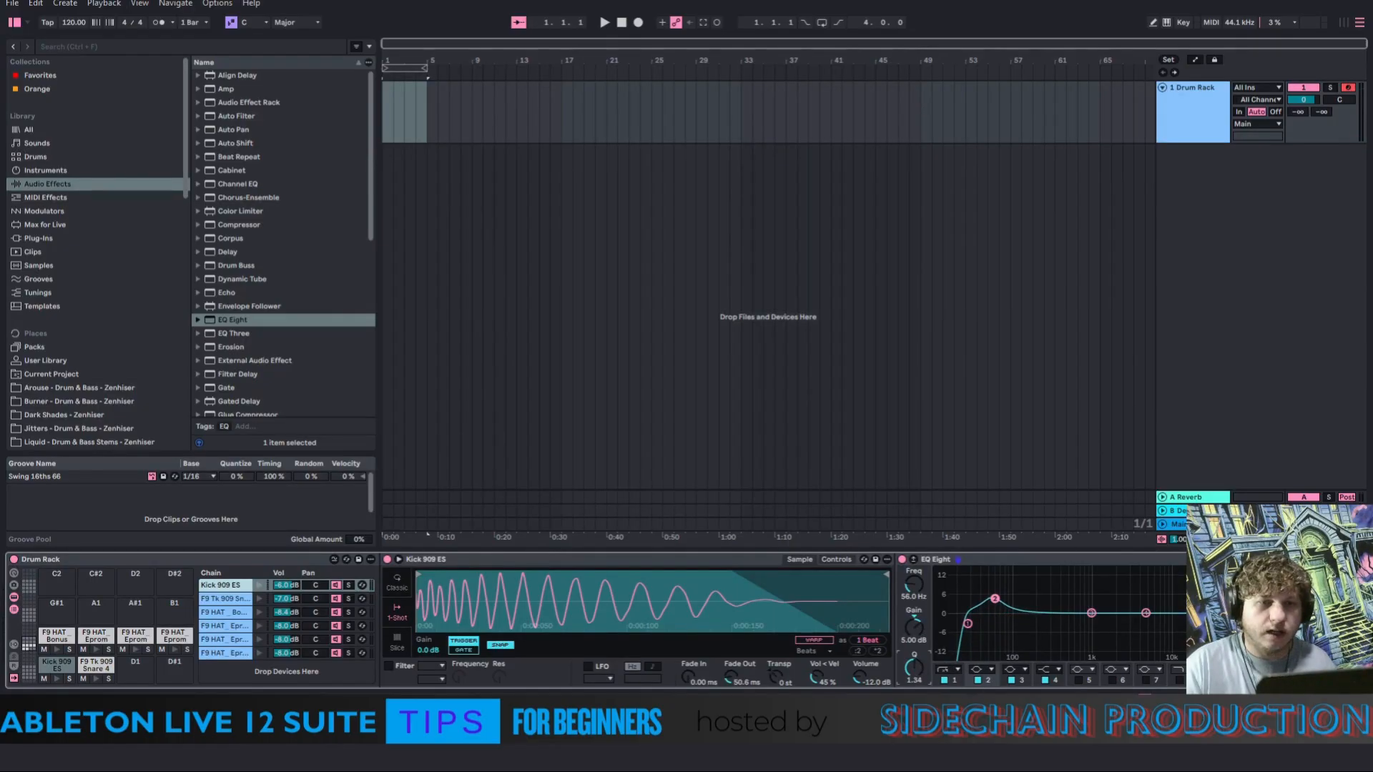
click(259, 585)
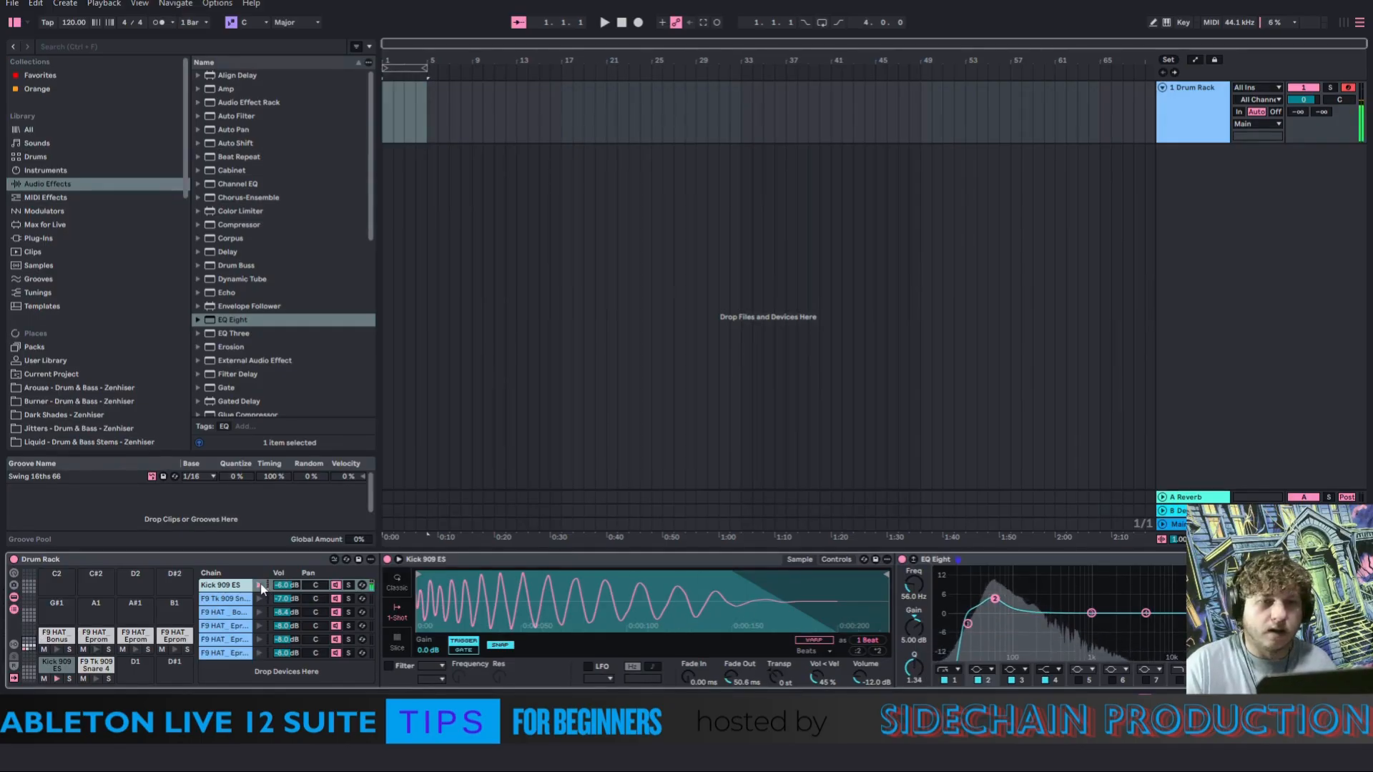
Cut the kick with EQ band 3 at 212 Hz, using a gain of -1.90 dB and a Q of 0.67, and audition it
click(1091, 613)
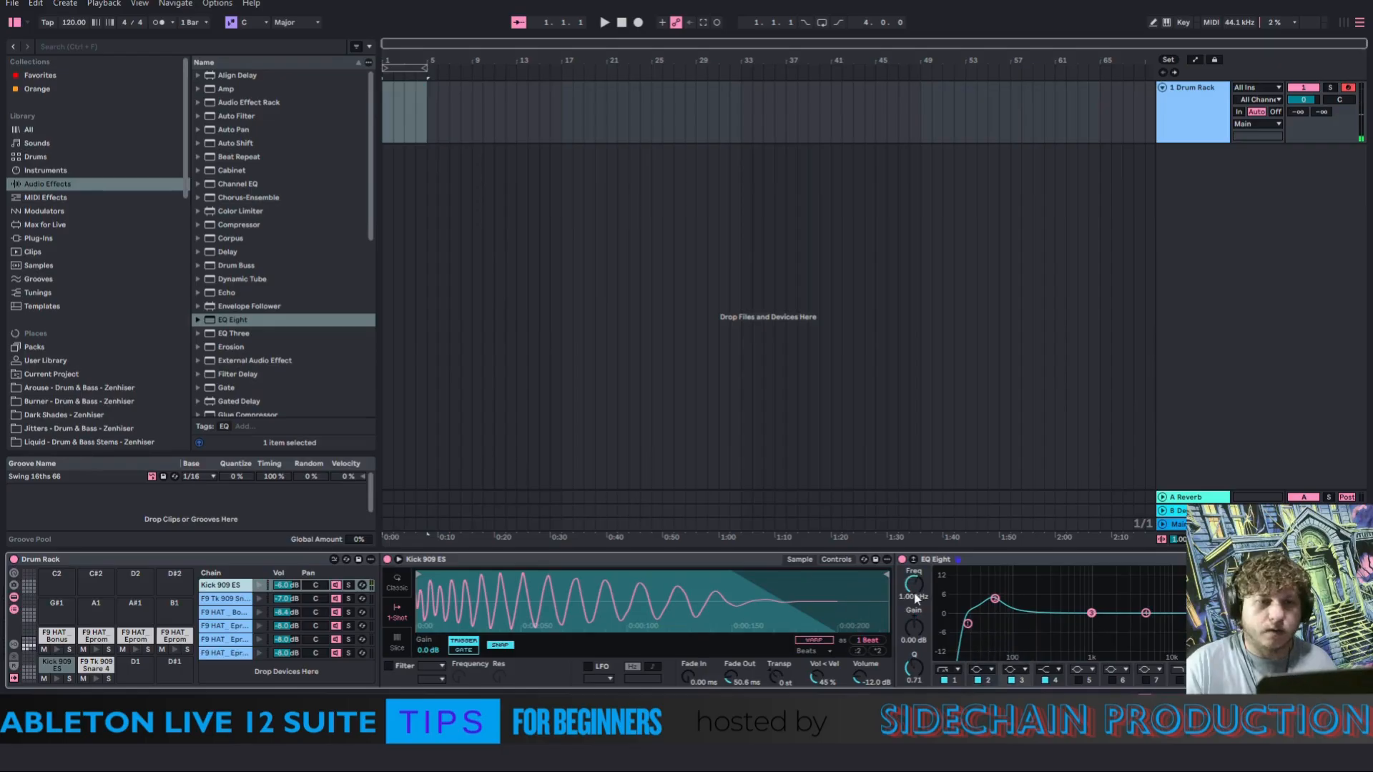
drag(916, 595, 917, 630)
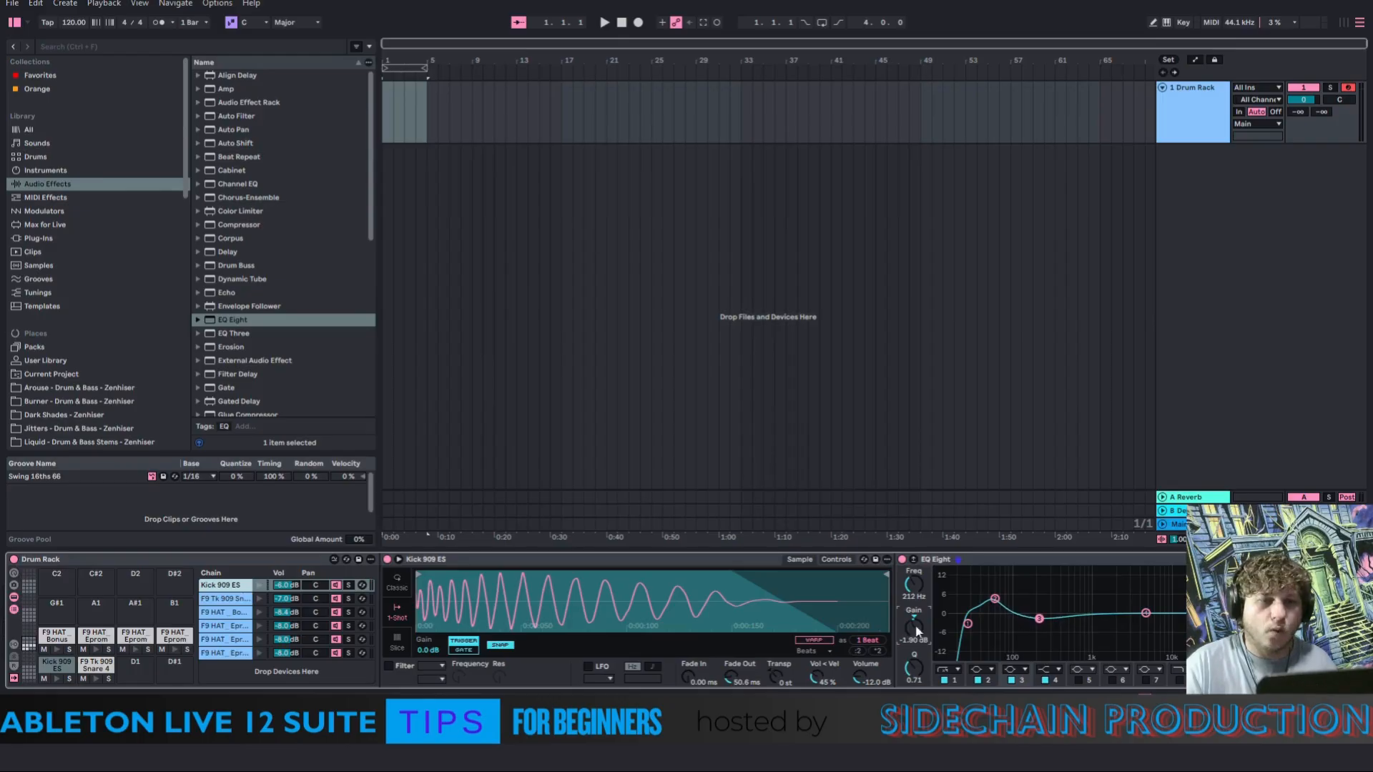
mouse_move(913, 685)
mouse_down()
mouse_move(913, 672)
mouse_move(913, 685)
mouse_up()
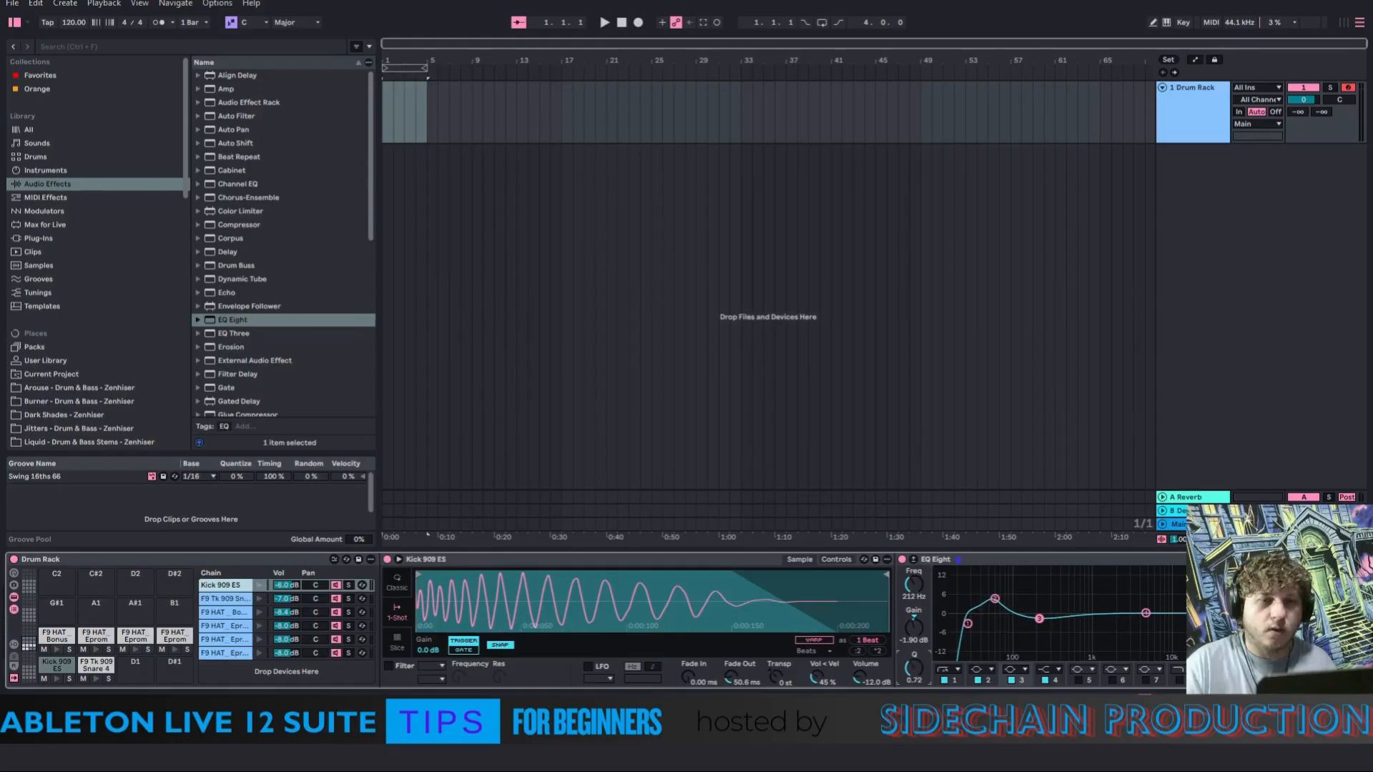
click(260, 586)
click(261, 587)
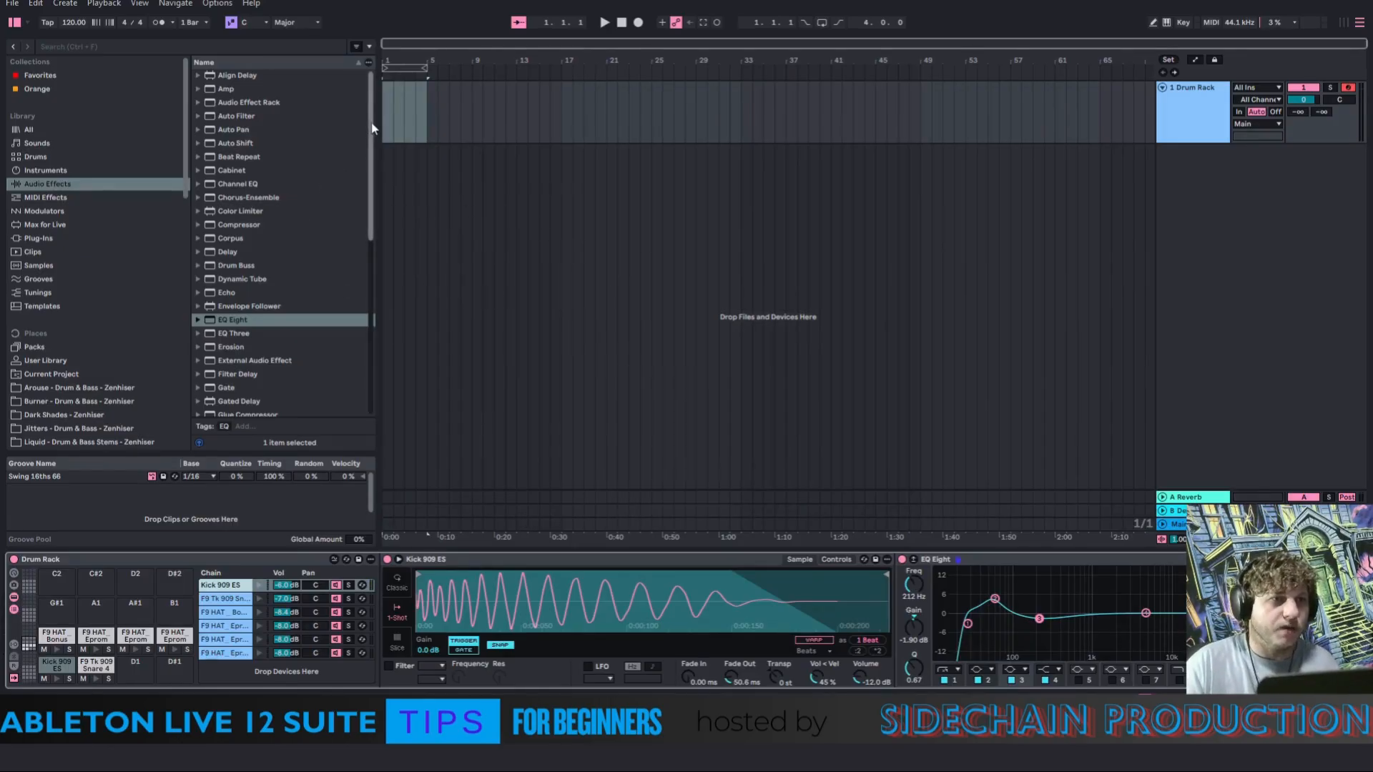
Insert a Saturator between the Kick 909 ES sample and its EQ Eight
drag(371, 130, 378, 272)
scroll(292, 263, down, 1)
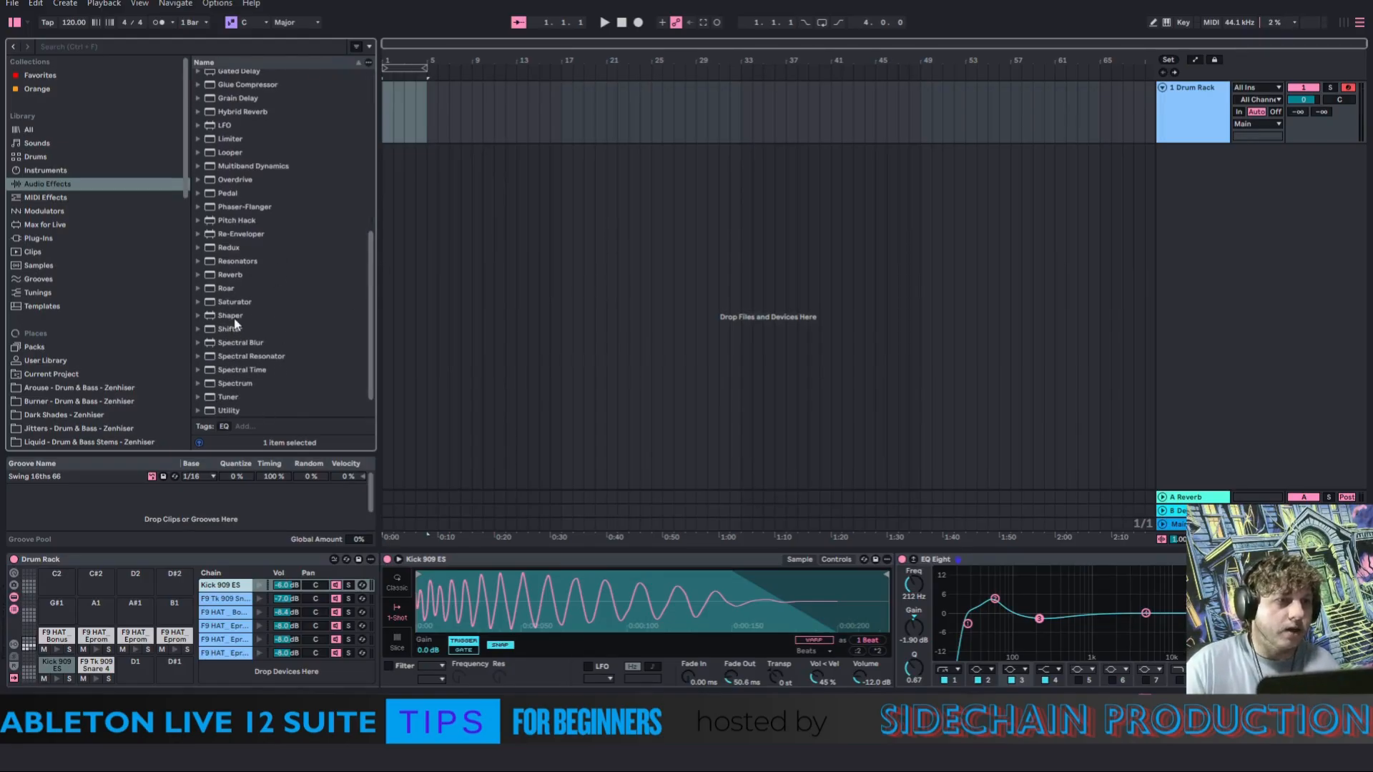
click(220, 302)
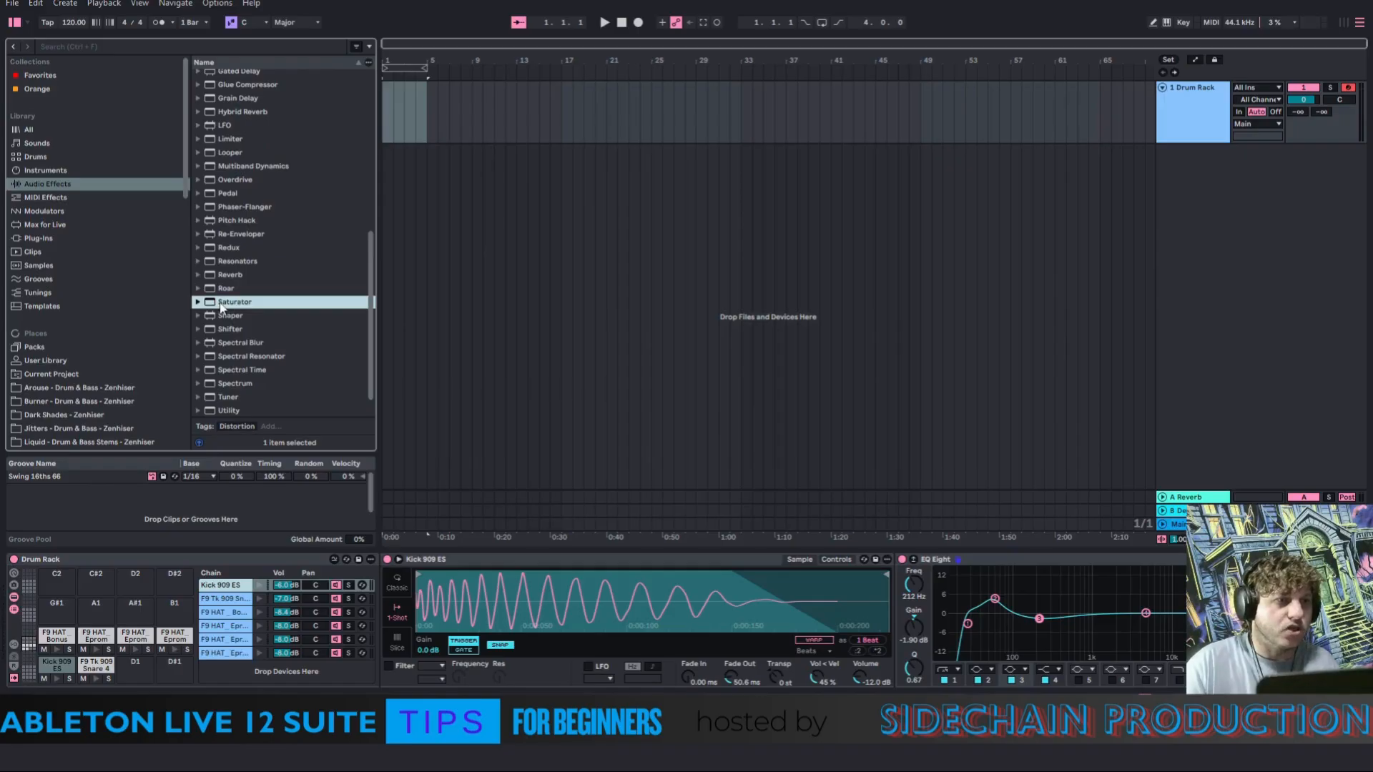
drag(220, 307, 899, 604)
Set the kick's Saturator to Medium Curve with Soft Clip and 3.4 dB of drive, and audition the kick
click(939, 579)
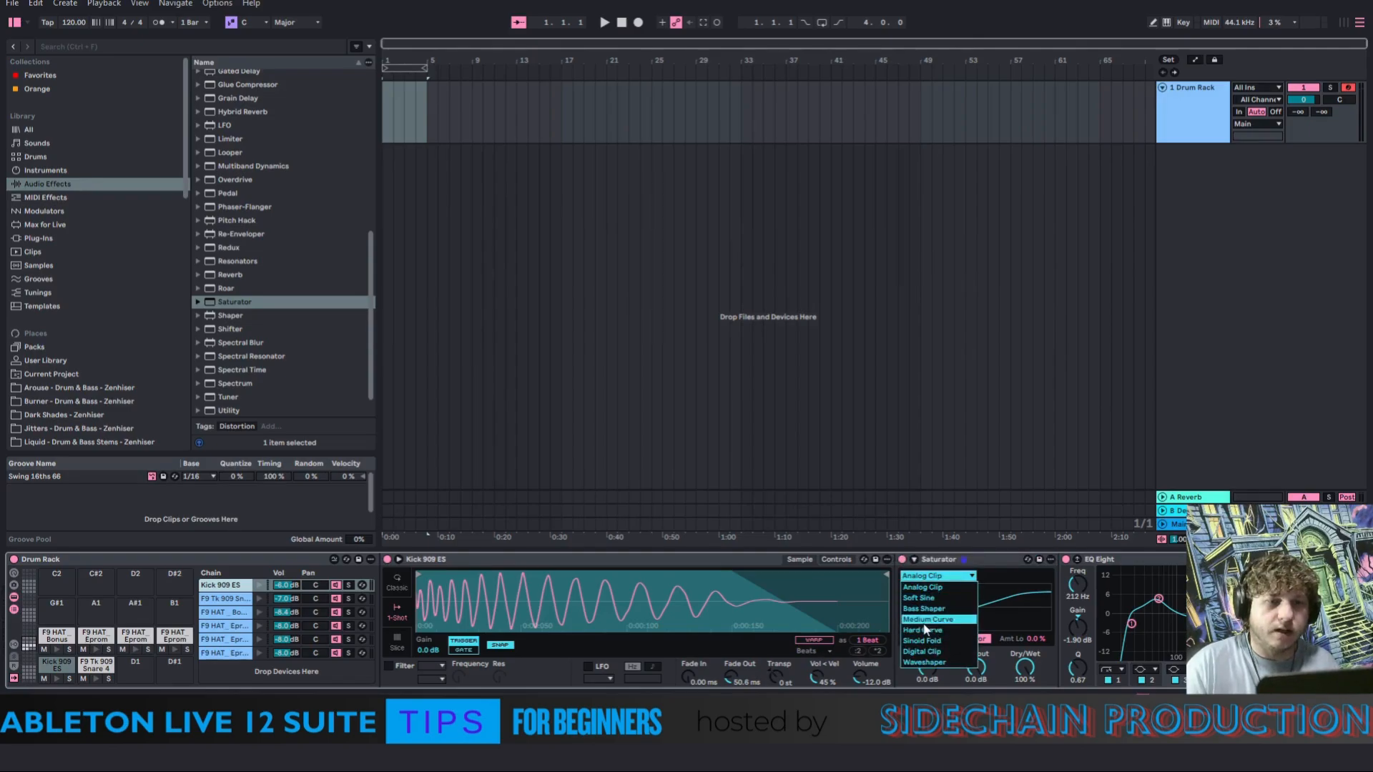
click(927, 619)
click(927, 640)
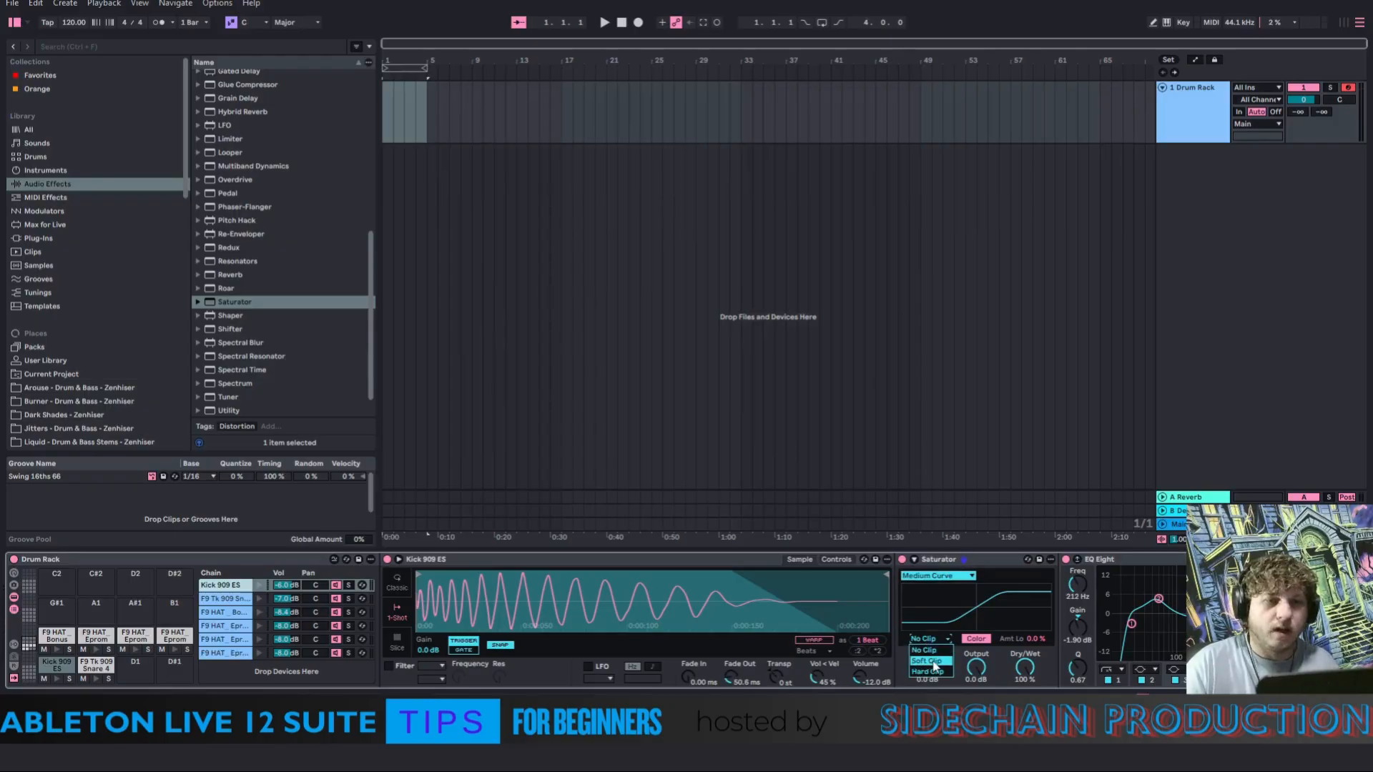
drag(933, 678, 927, 662)
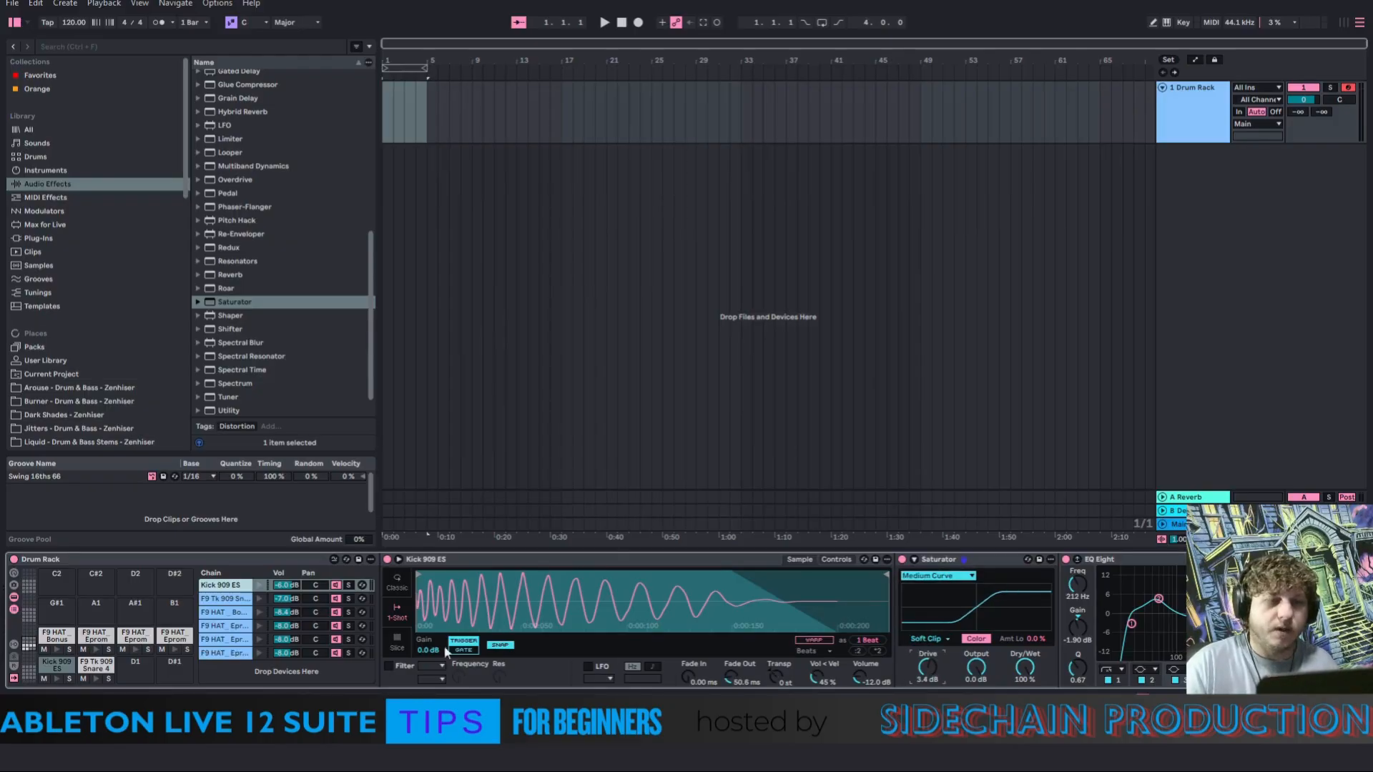
click(259, 585)
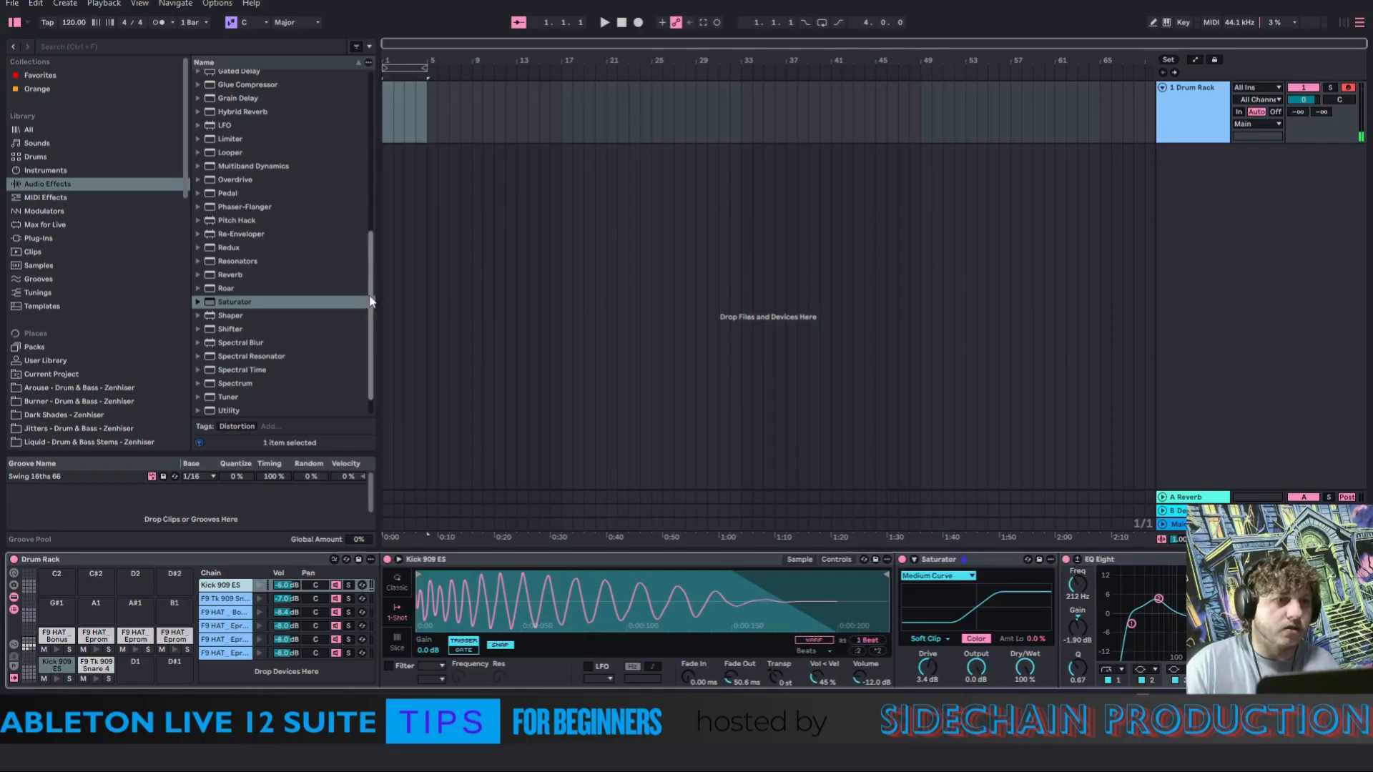
Insert a Reverb after the kick's Saturator and set its input filter to 467 Hz with a width of 6.17, keeping both cuts on
mouse_move(370, 297)
mouse_down()
mouse_move(373, 245)
mouse_move(375, 296)
mouse_up()
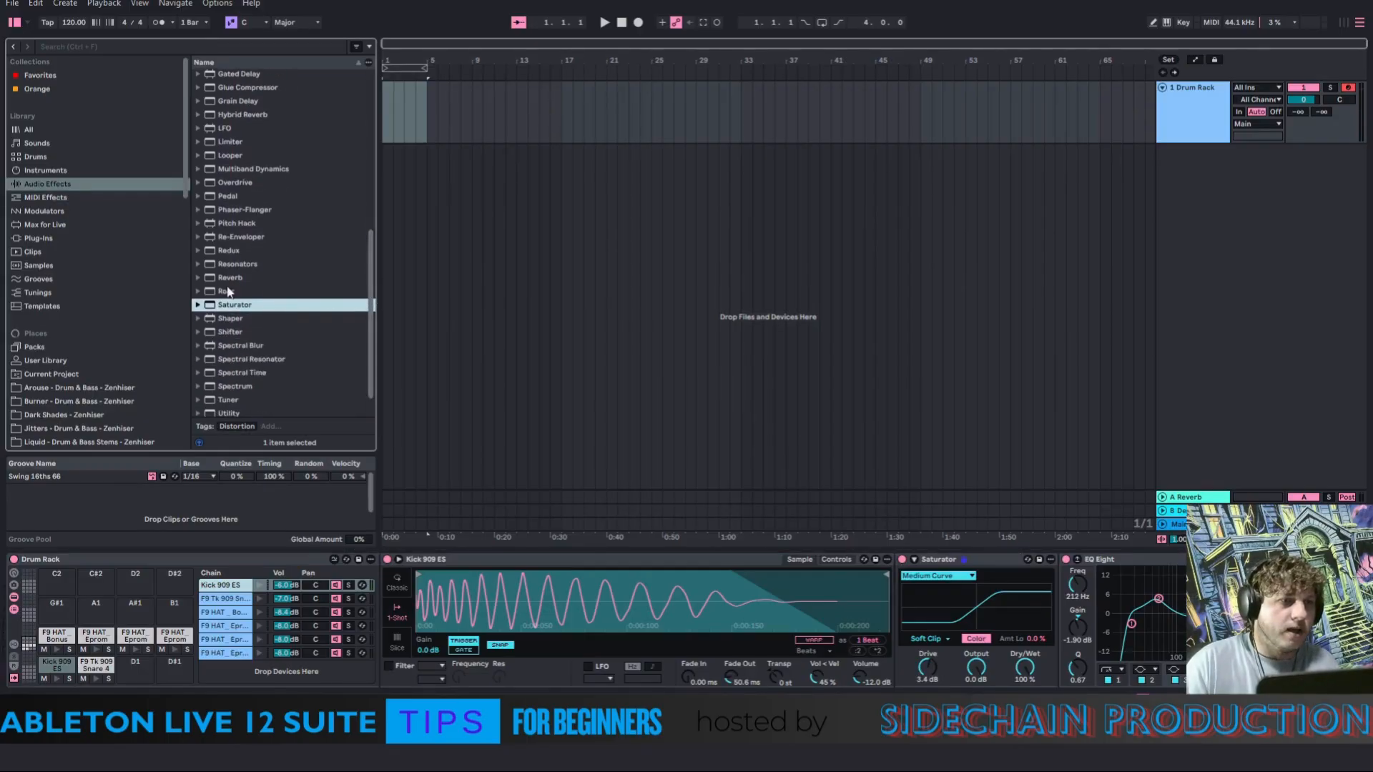
drag(229, 279, 1054, 604)
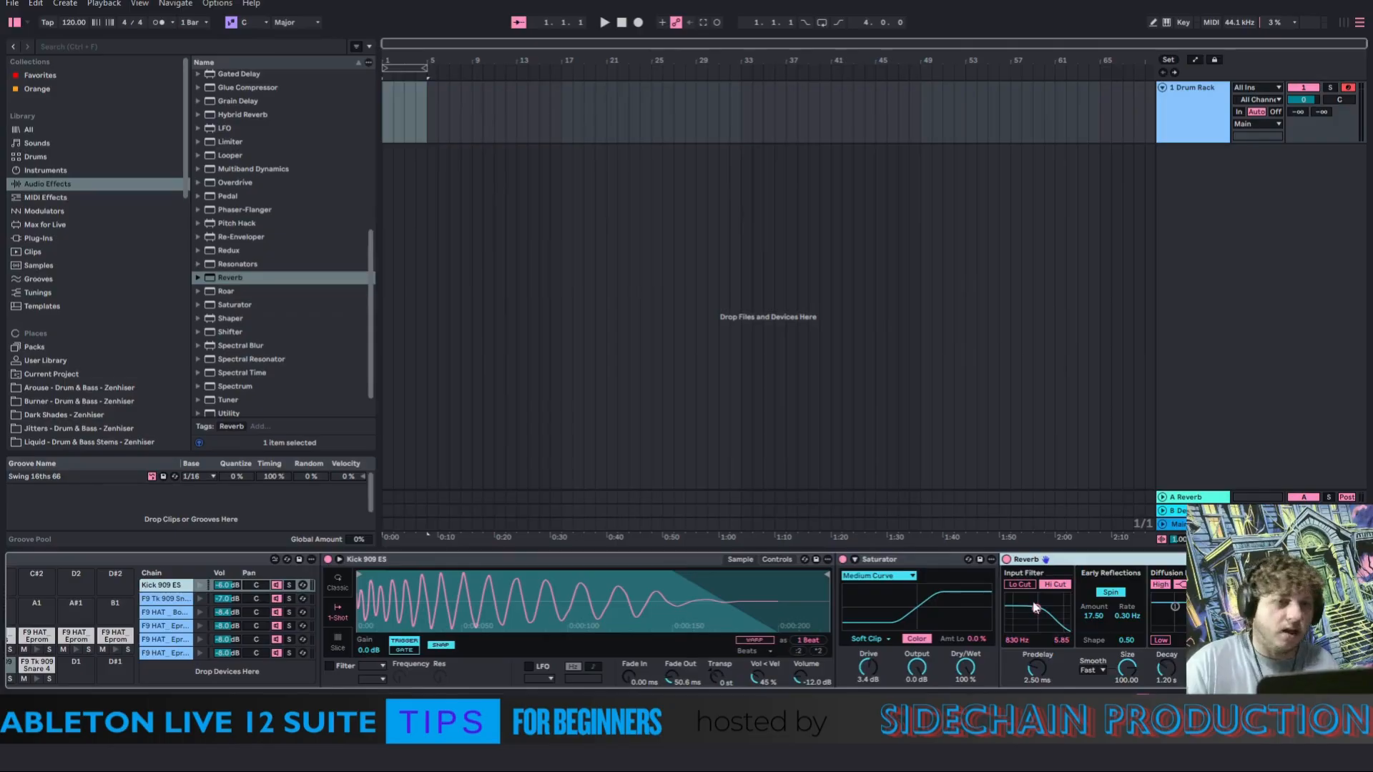
click(1024, 585)
click(1052, 585)
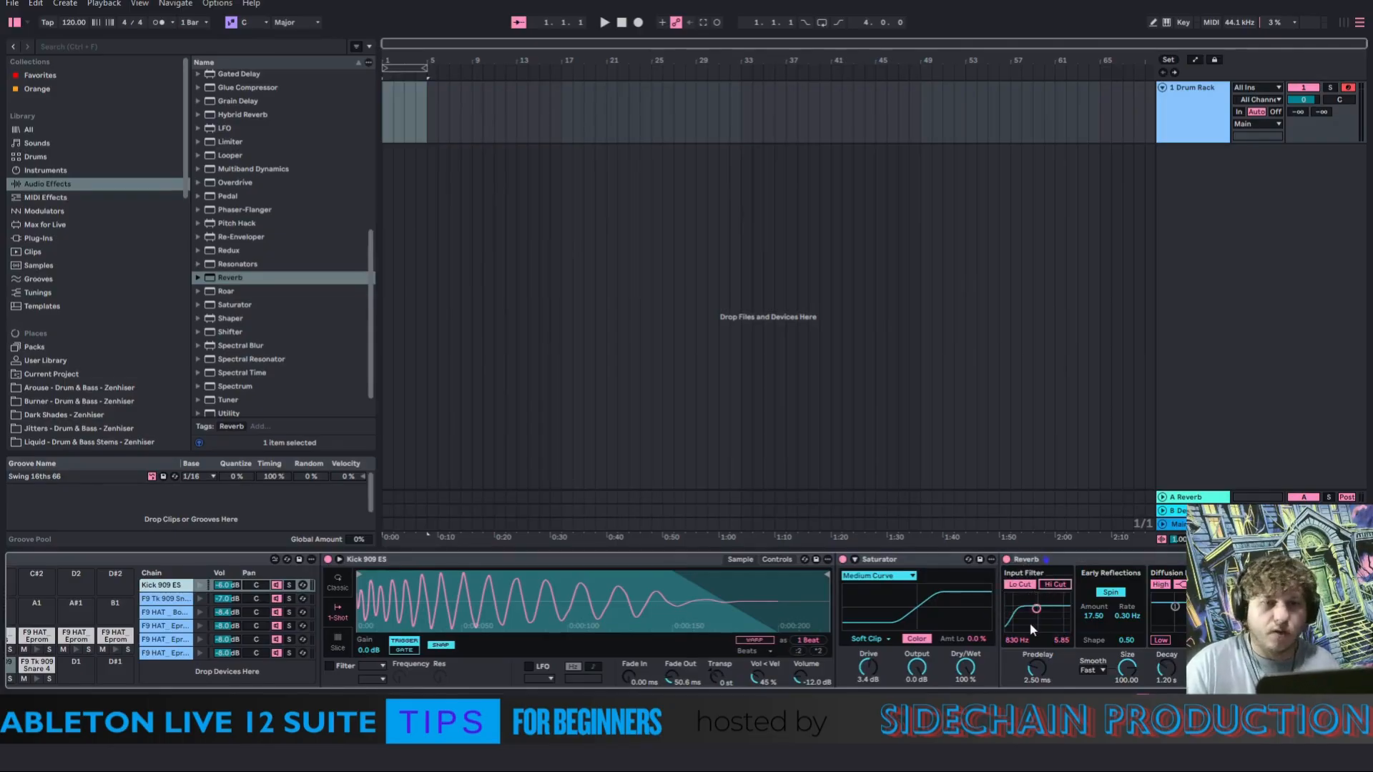
drag(1039, 613, 1031, 607)
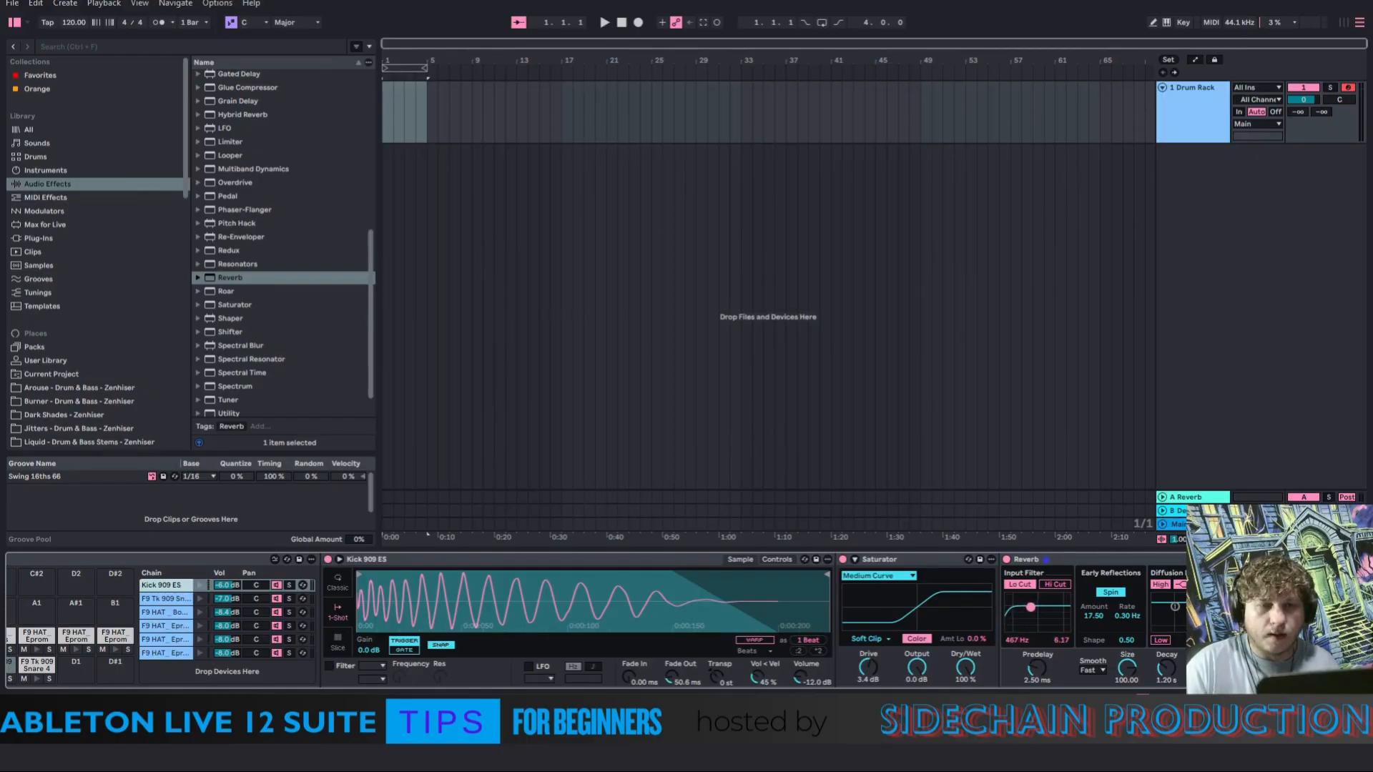
click(1055, 584)
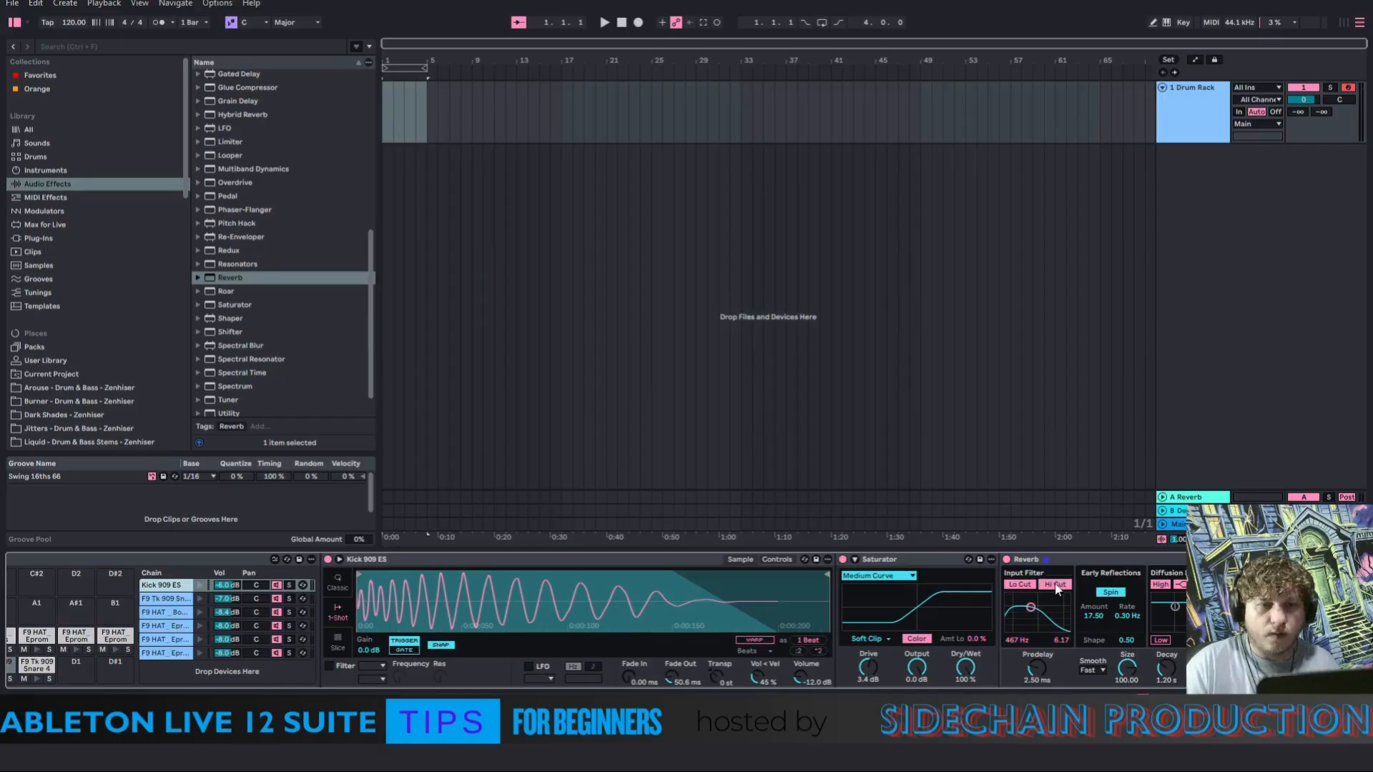
Shorten the kick Reverb's decay to 360 ms, lower its dry/wet to 17%, and audition the kick
click(1160, 585)
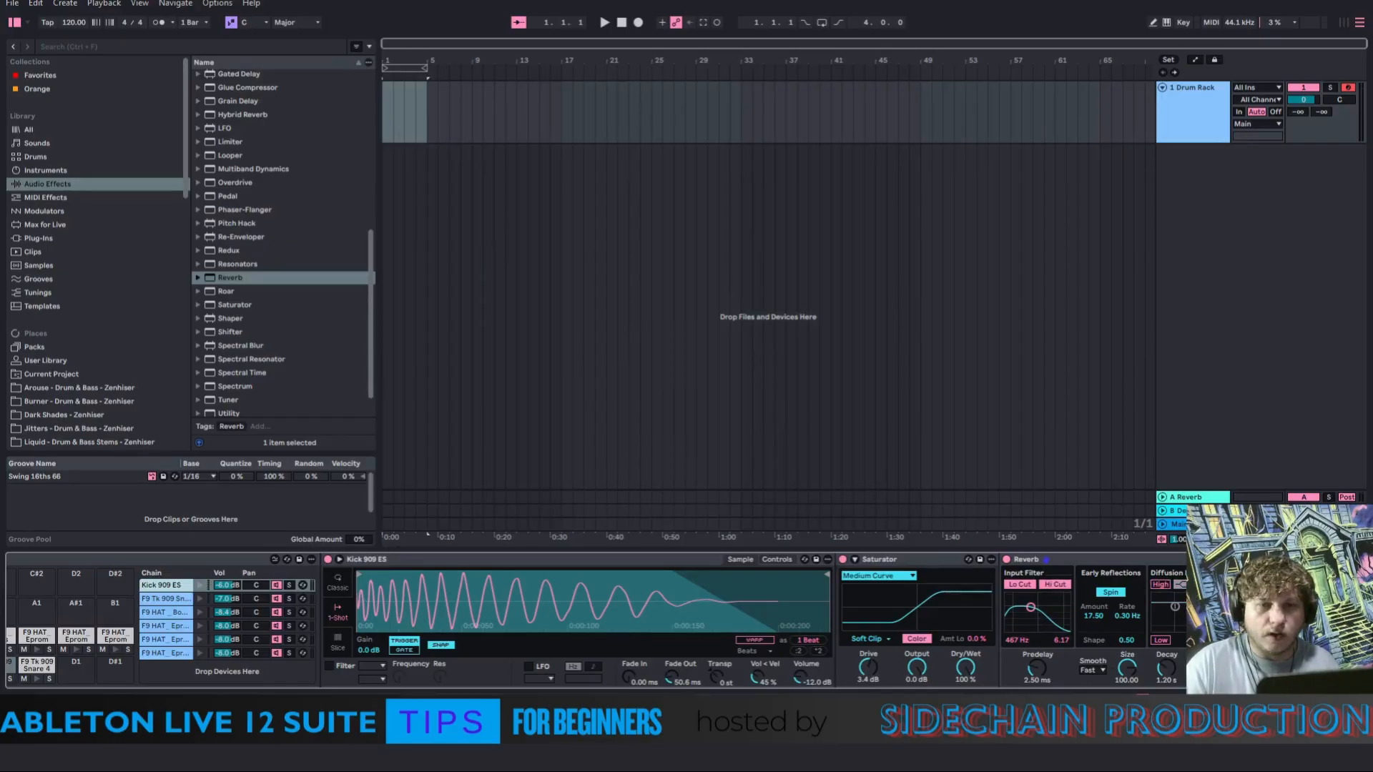
drag(1166, 668, 1166, 686)
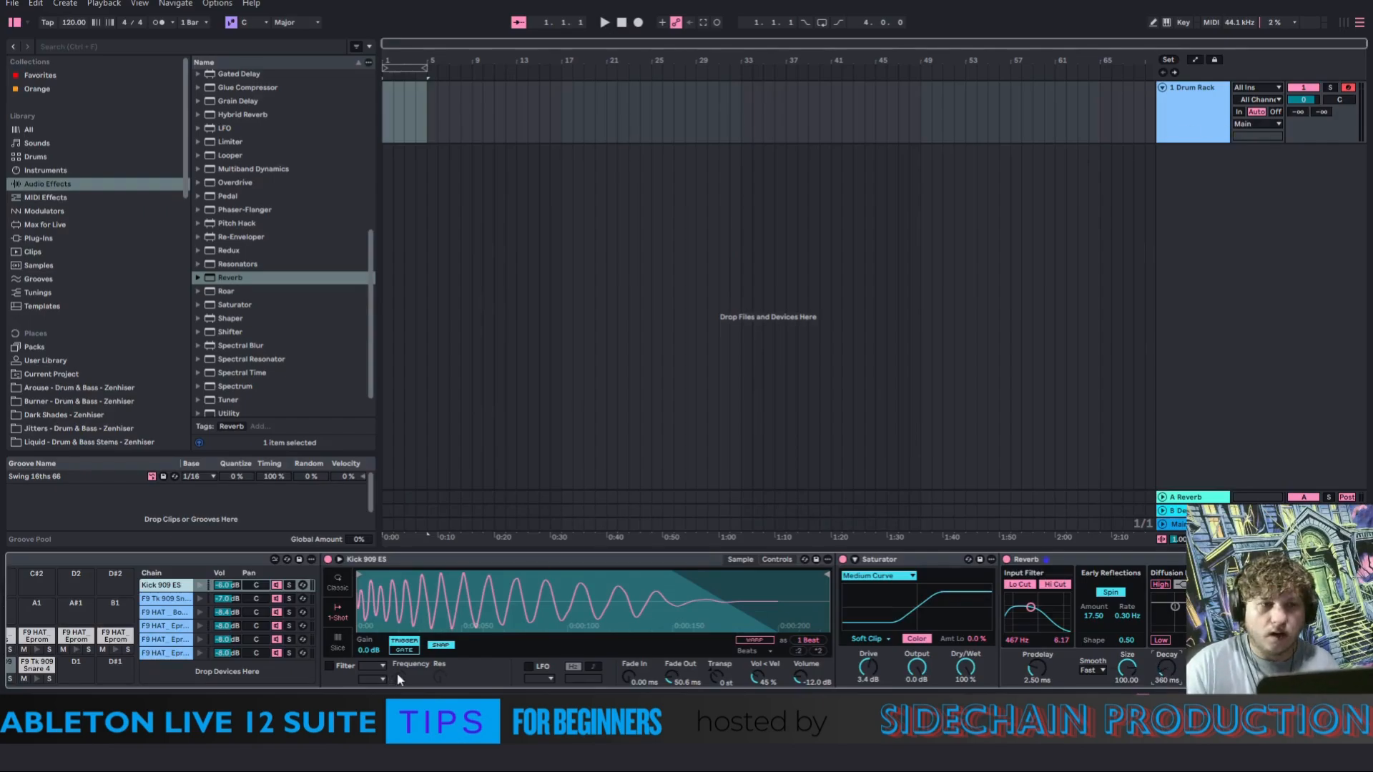
click(201, 585)
click(200, 585)
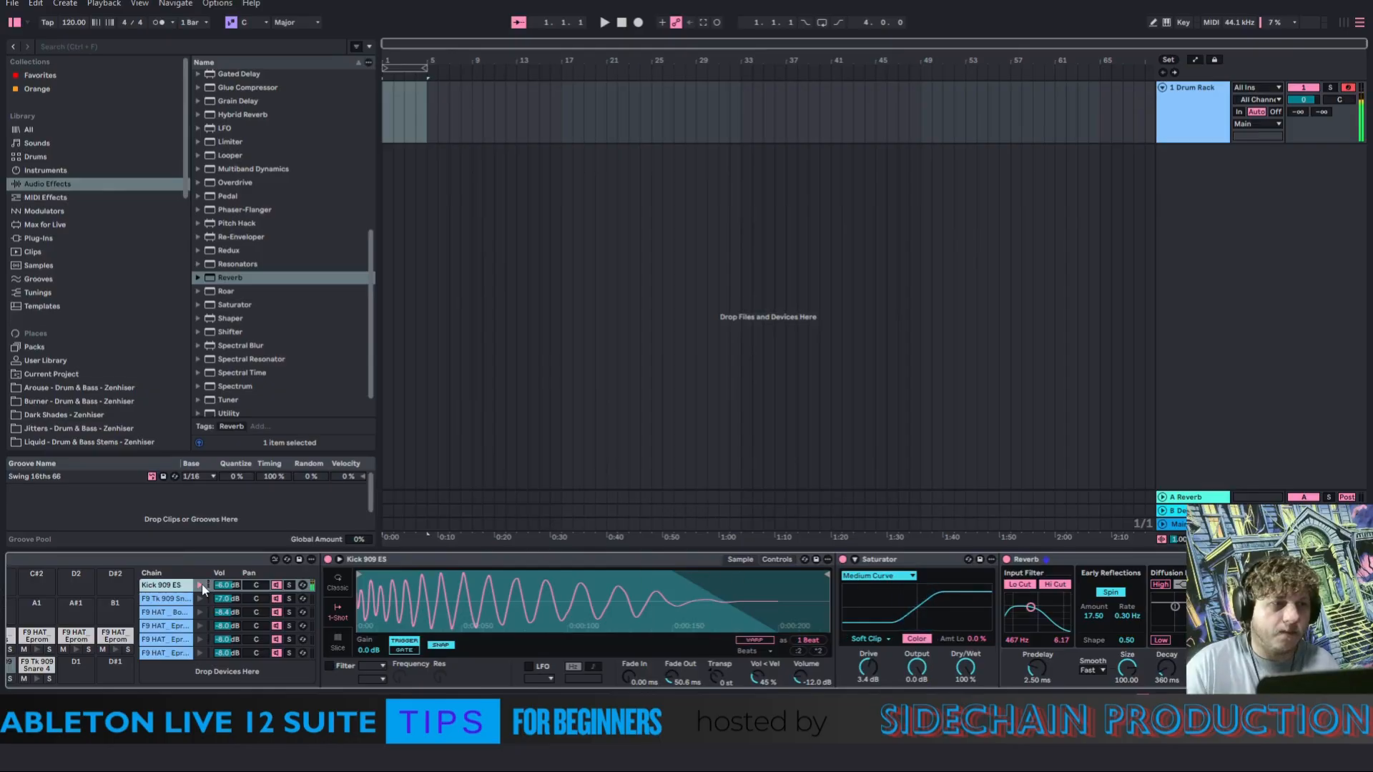
click(200, 585)
click(200, 585)
click(202, 585)
click(202, 585)
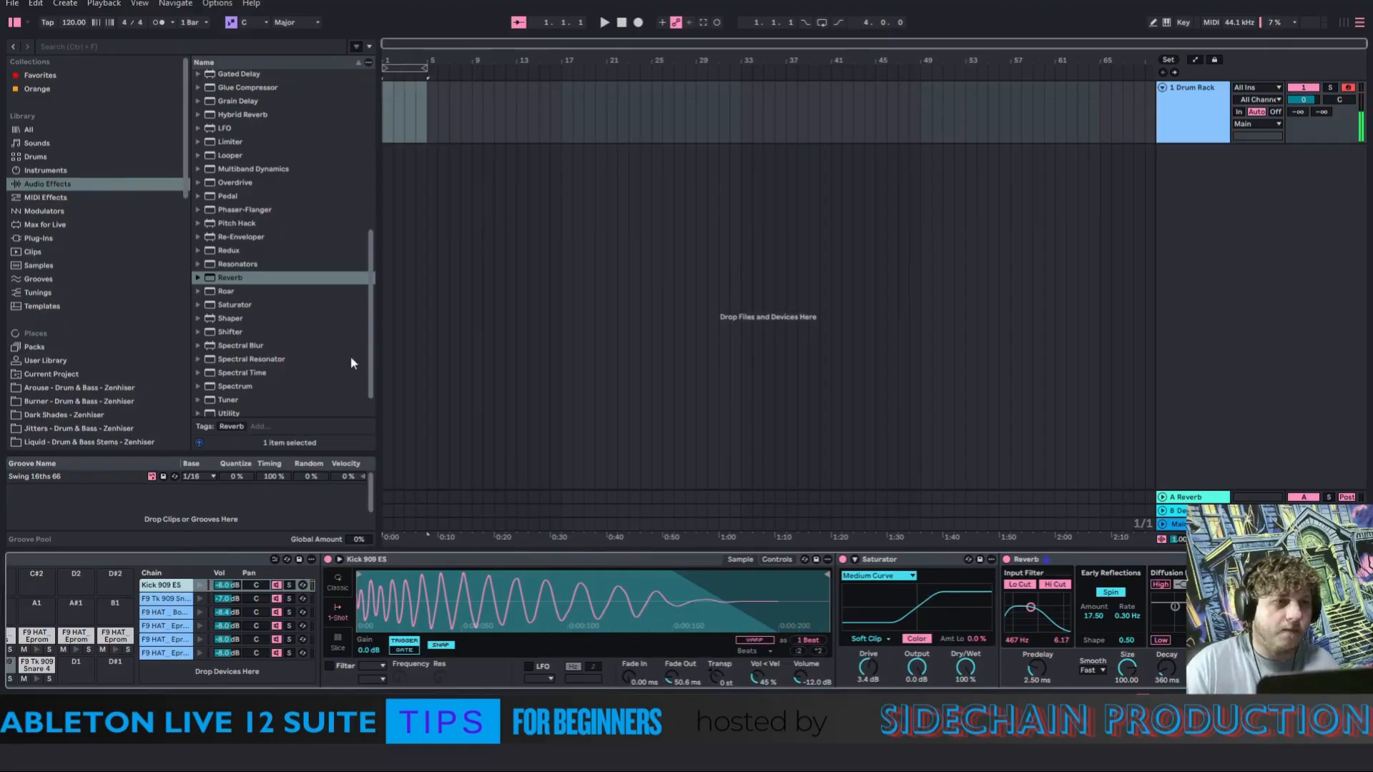
Insert a Utility between the kick's Reverb and EQ Eight and enable Bass Mono at 120 Hz
click(369, 344)
scroll(369, 344, down, 2)
scroll(597, 620, right, 5)
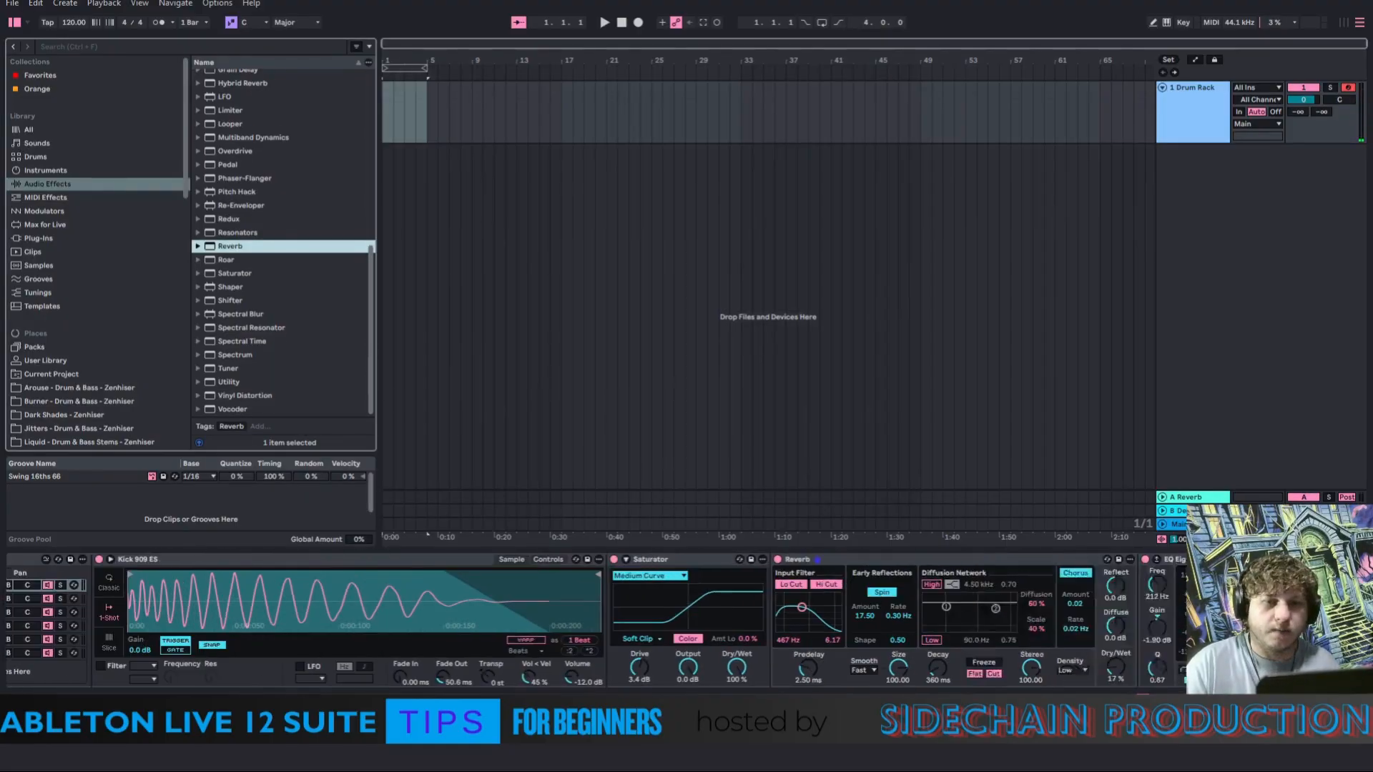
drag(229, 382, 983, 602)
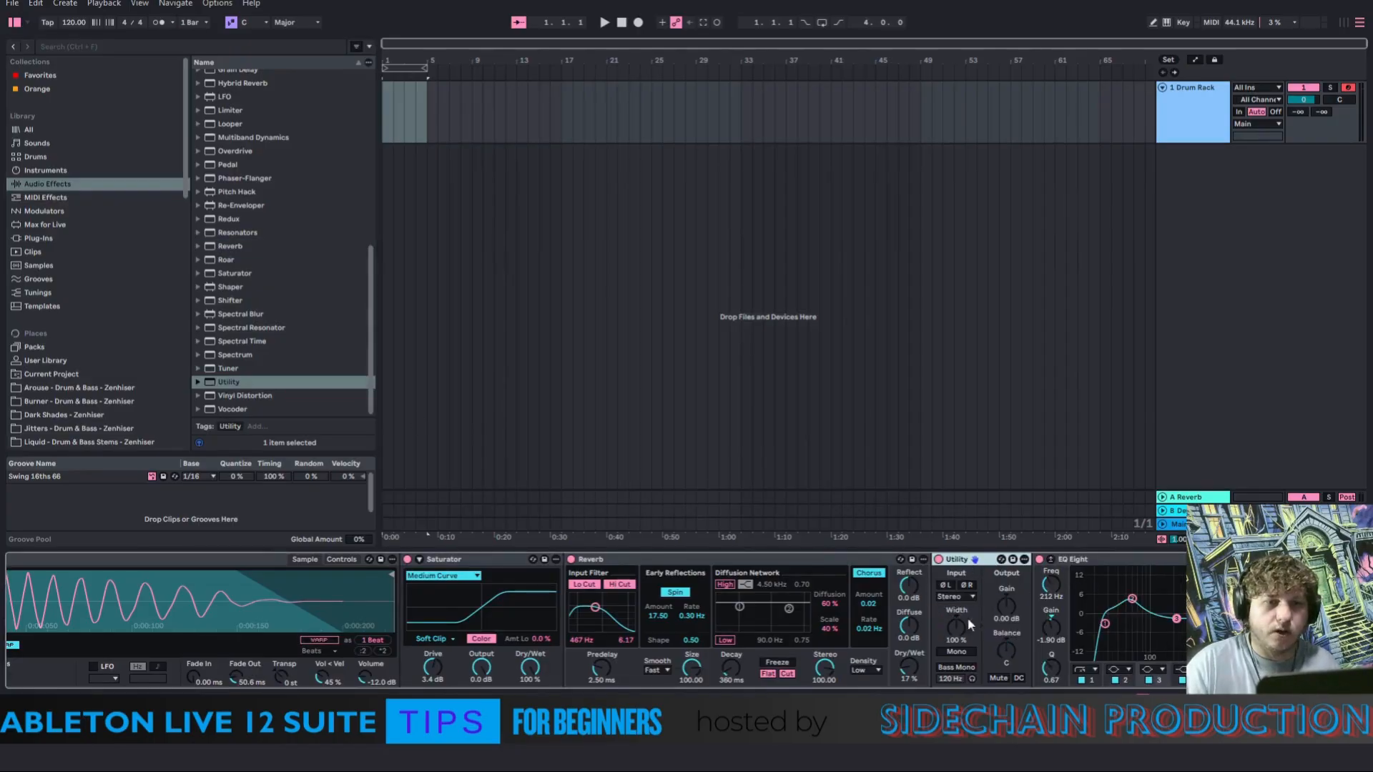
click(958, 667)
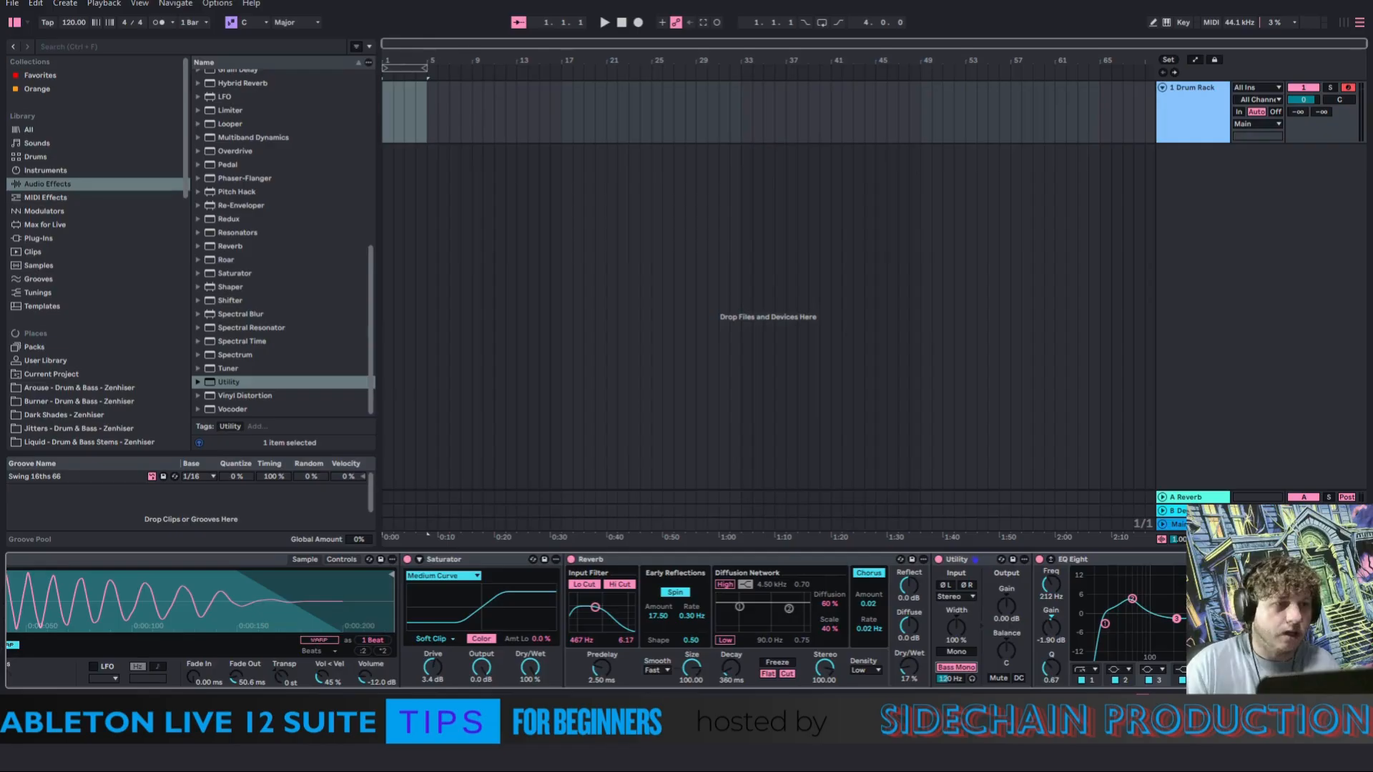
Audition the Kick 909 ES pad repeatedly through its complete effect chain
scroll(586, 621, left, 1)
scroll(586, 620, left, 6)
click(260, 587)
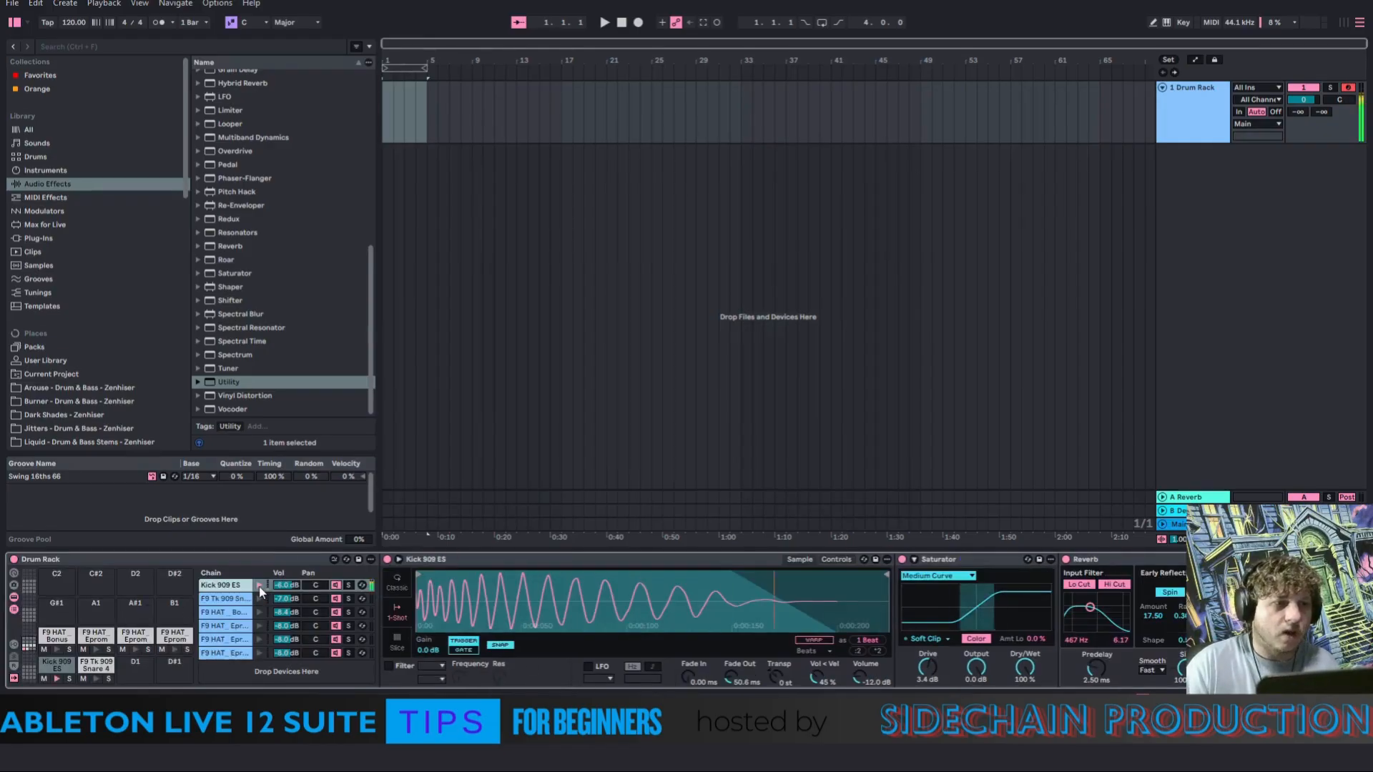
click(260, 586)
click(260, 586)
click(259, 586)
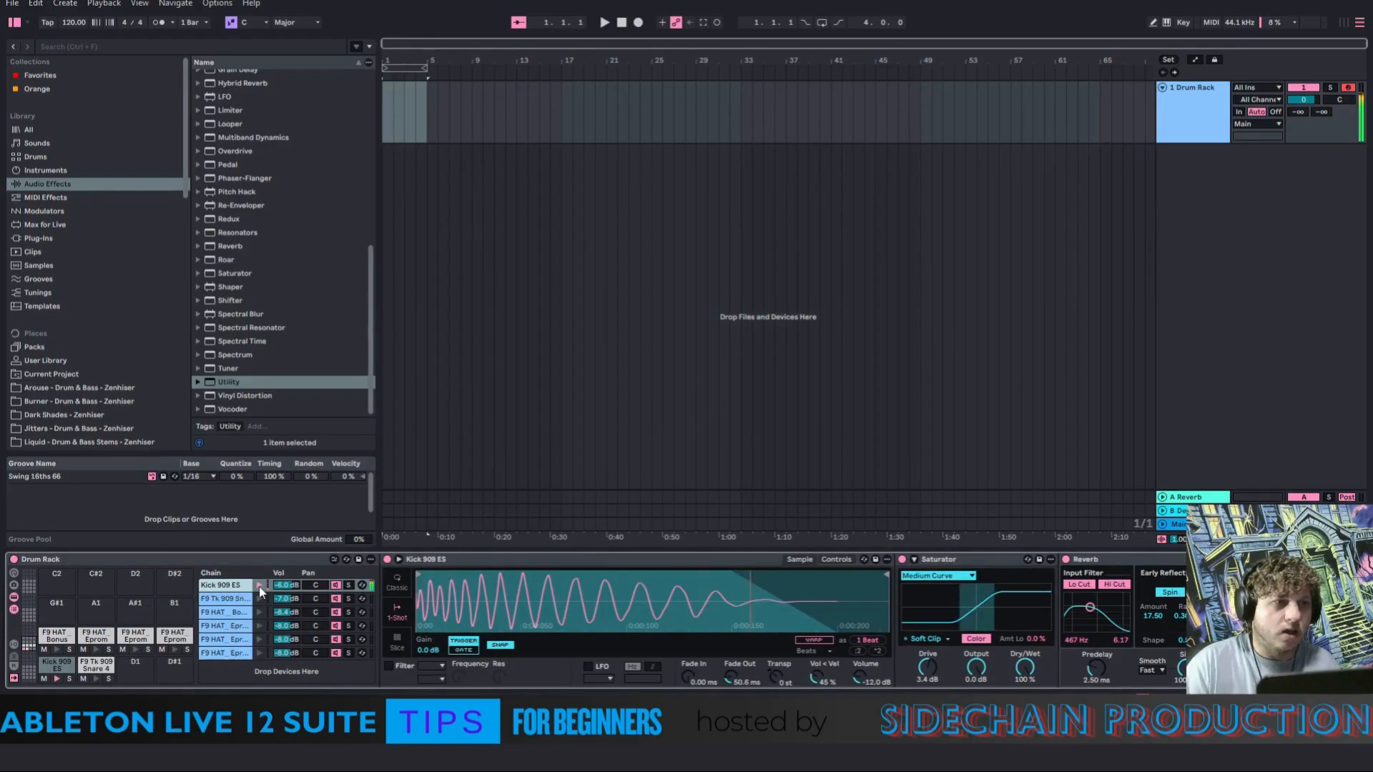
click(260, 586)
click(259, 586)
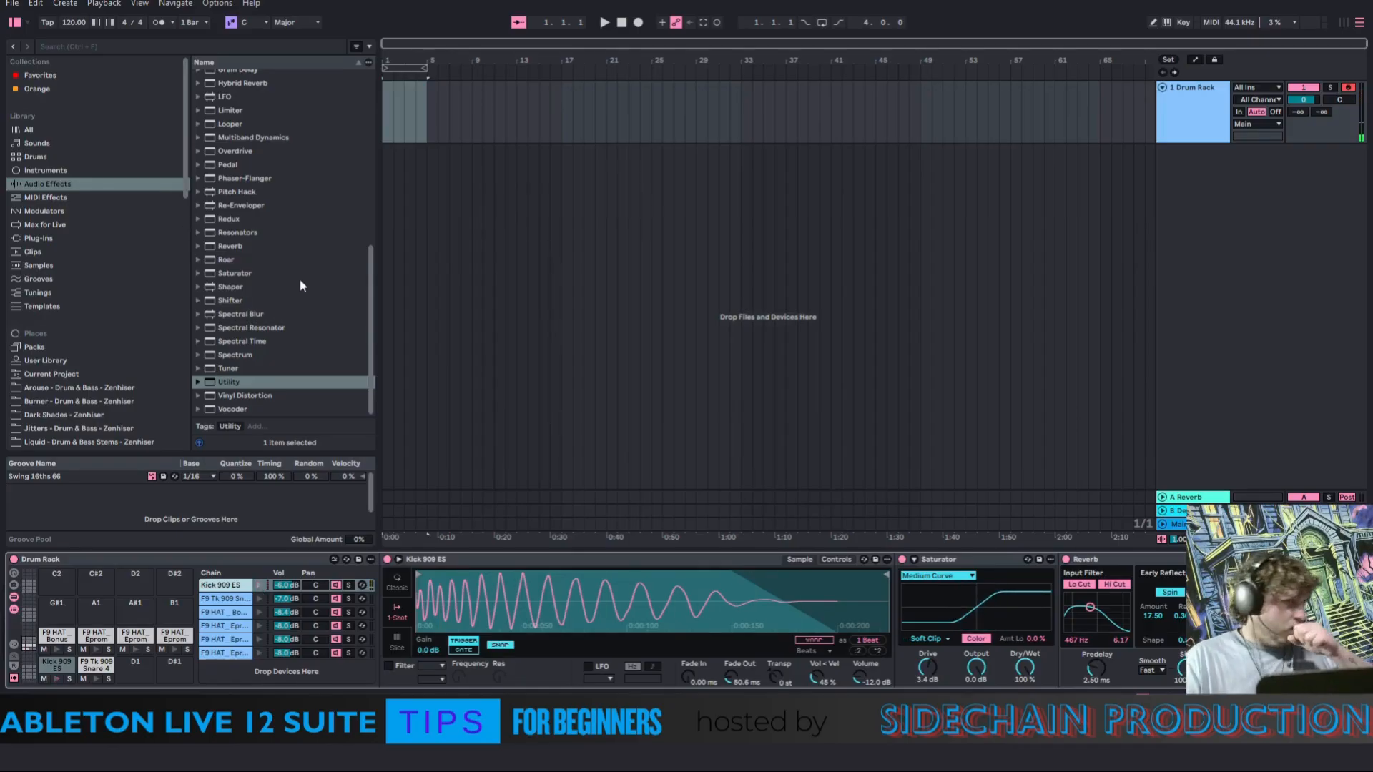
Insert an Overdrive between the kick's Saturator and Reverb and set its filter to 277 Hz with a bandwidth of 3.86, auditioning the kick
mouse_move(372, 297)
mouse_down()
mouse_move(366, 145)
mouse_move(398, 243)
mouse_move(394, 286)
mouse_up()
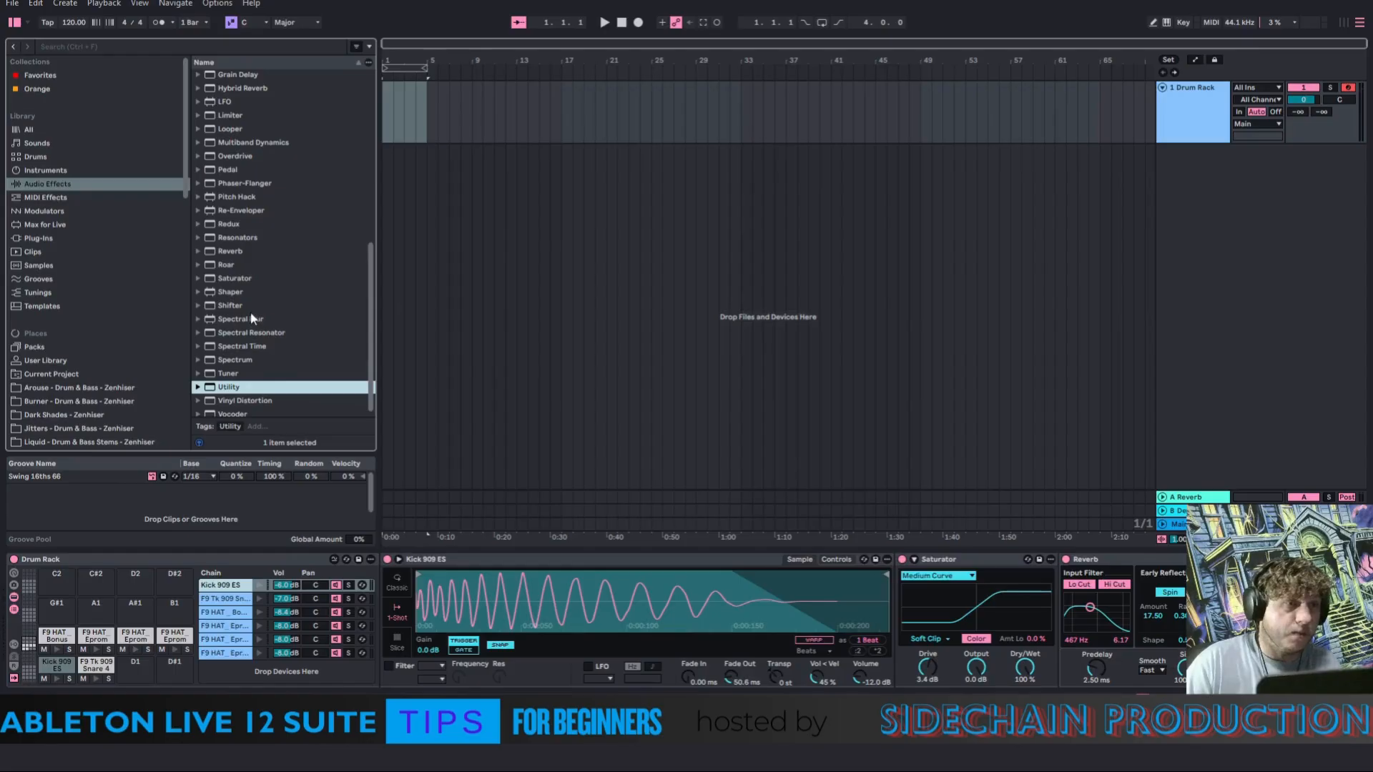
scroll(260, 326, up, 3)
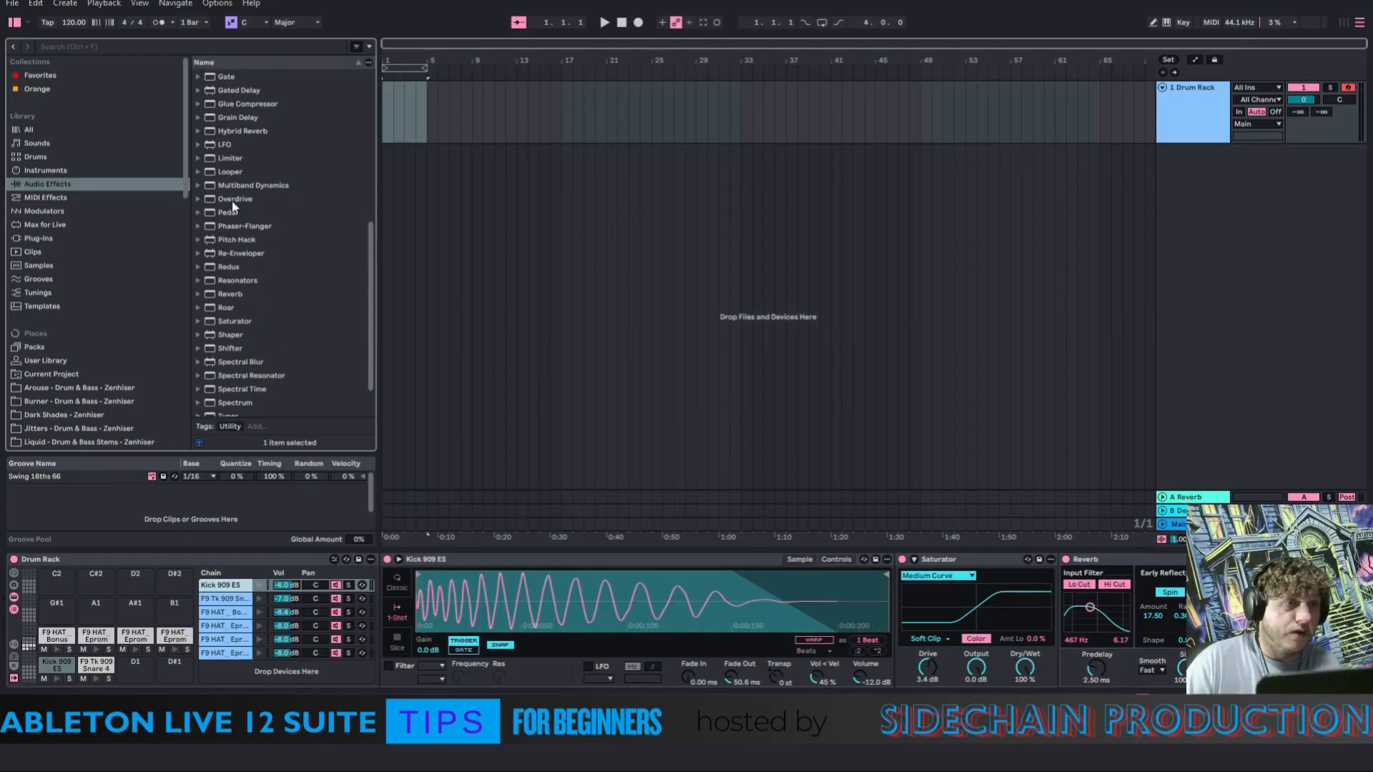
drag(231, 201, 1095, 690)
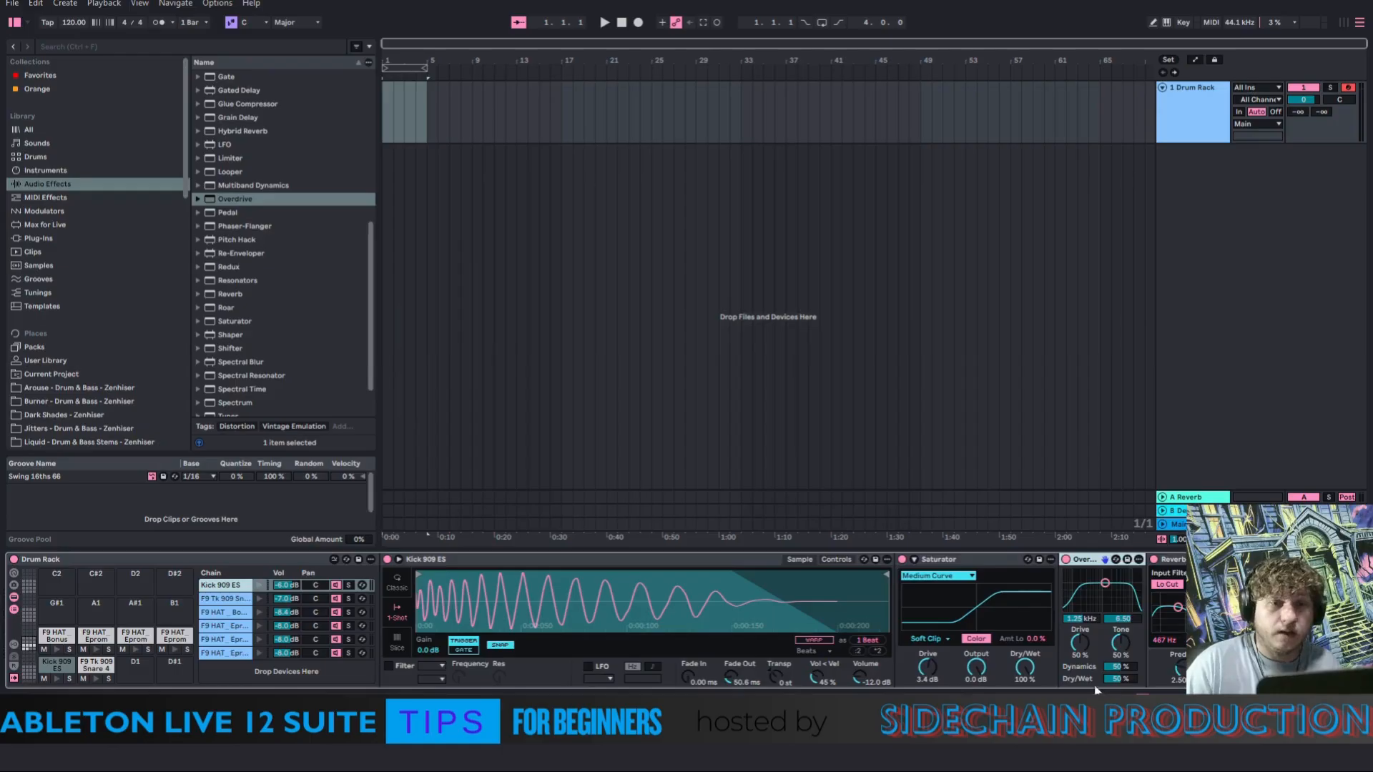
drag(1105, 587, 1099, 596)
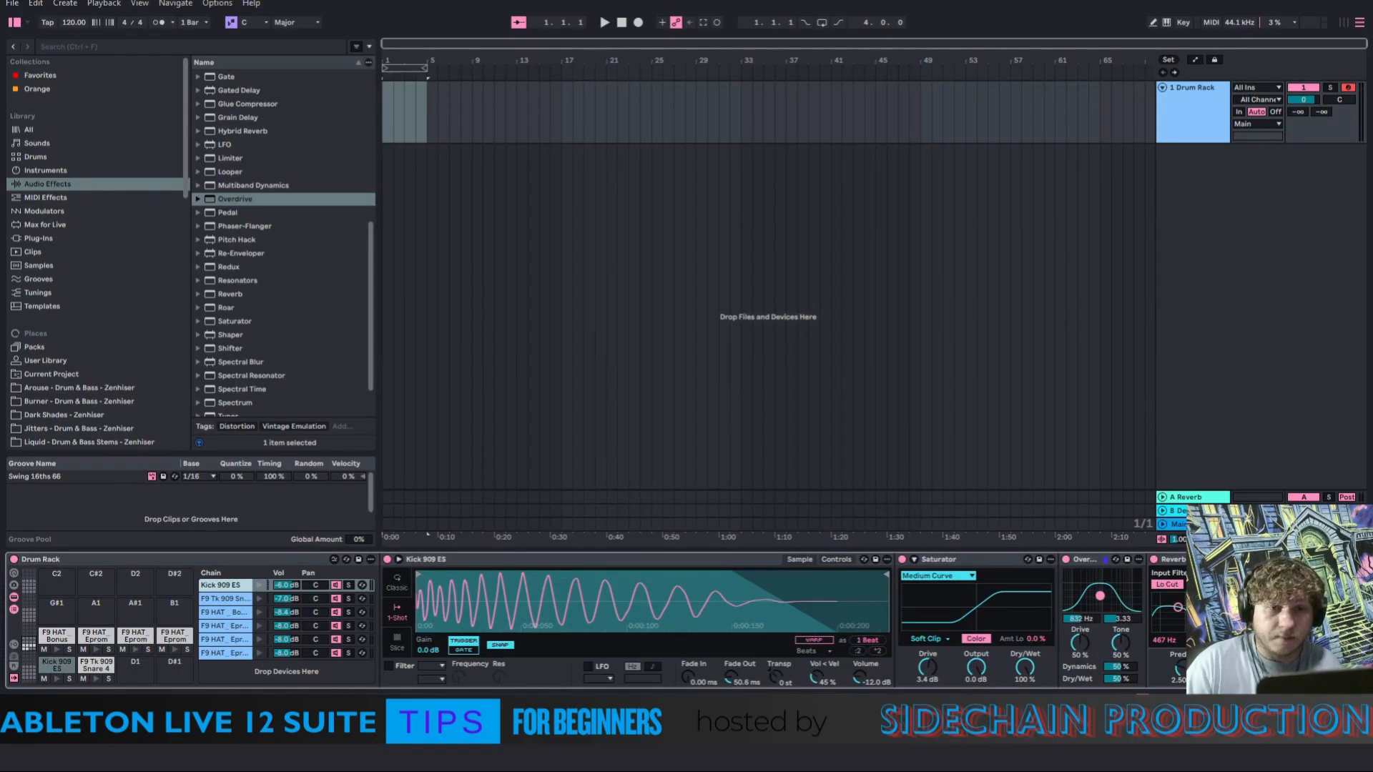
drag(1100, 595, 1097, 596)
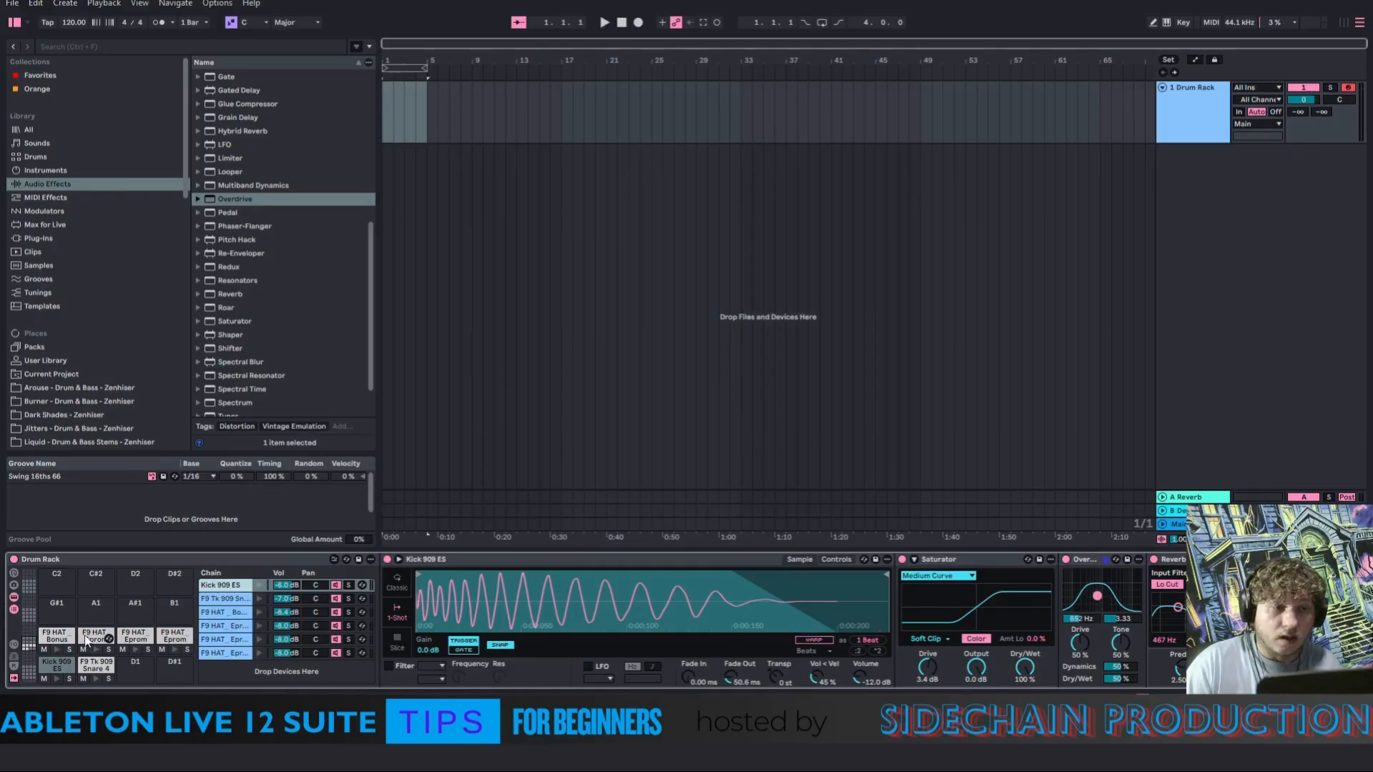
click(262, 585)
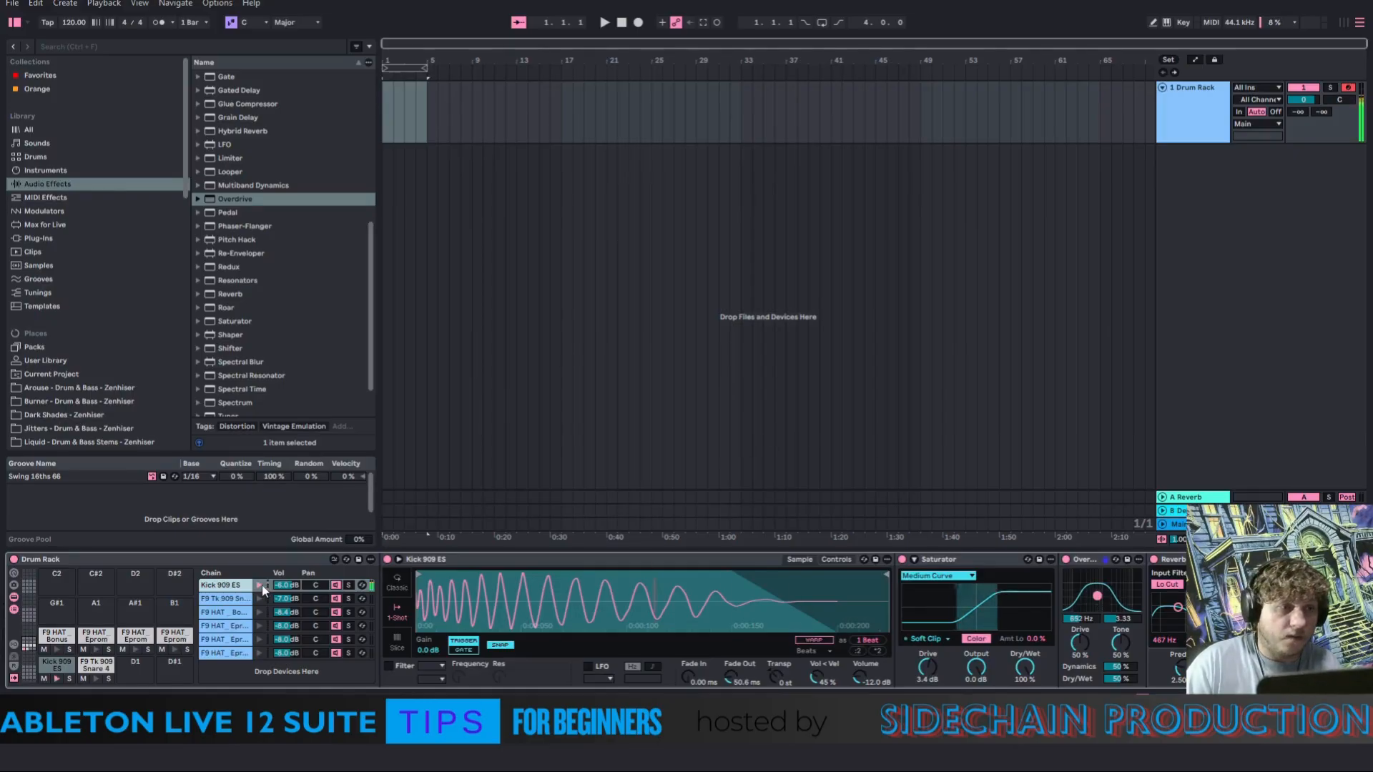
drag(1099, 597, 1087, 593)
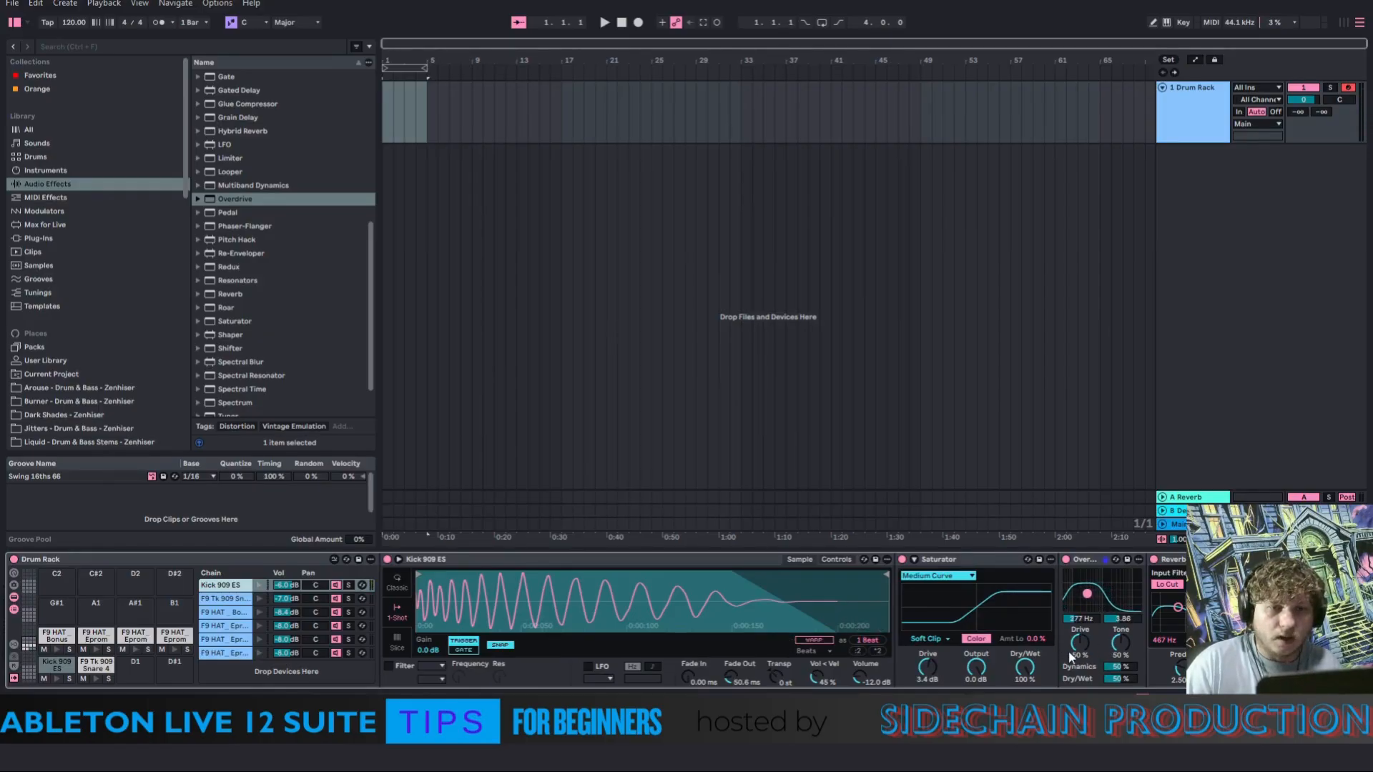
Lower the kick Overdrive's drive to 14%, dynamics to 29% and dry/wet to 21%, auditioning the kick
drag(1078, 642, 1077, 676)
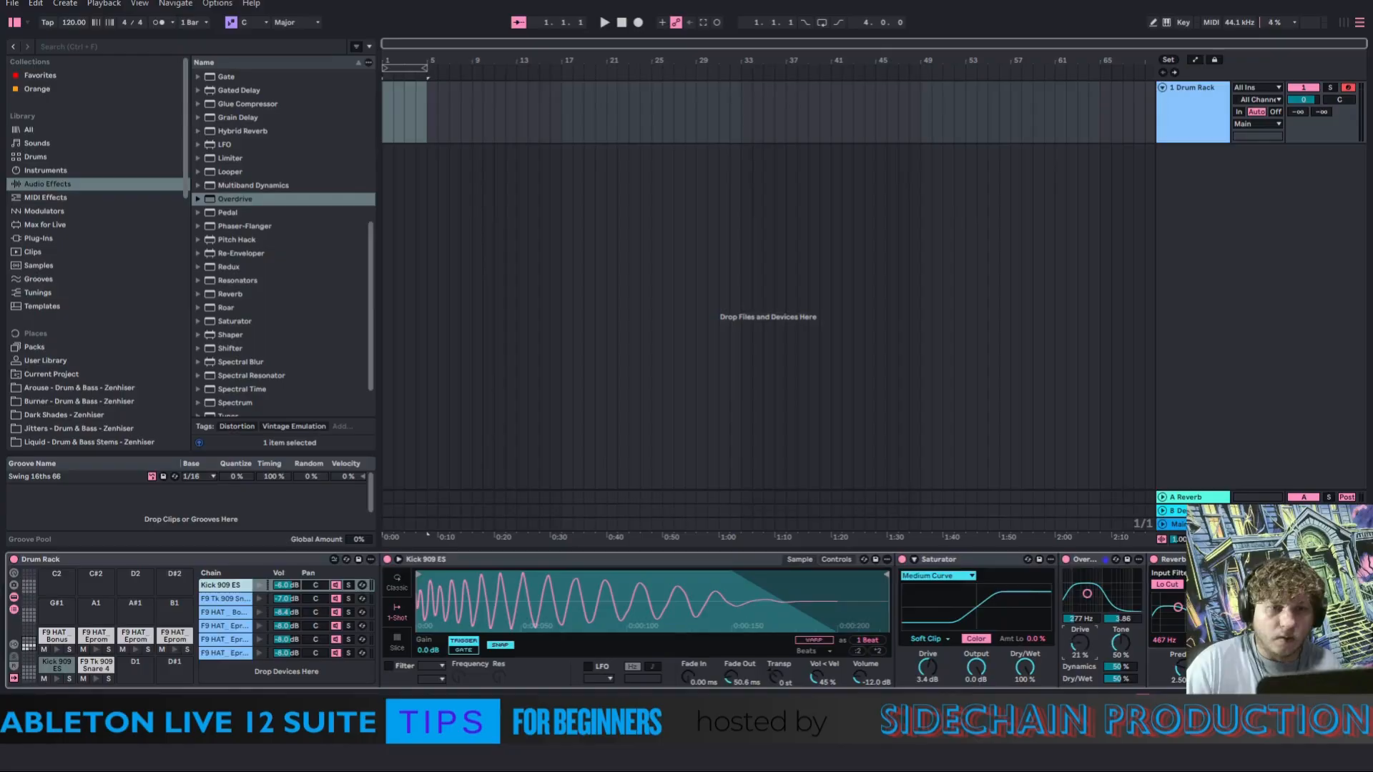
click(262, 585)
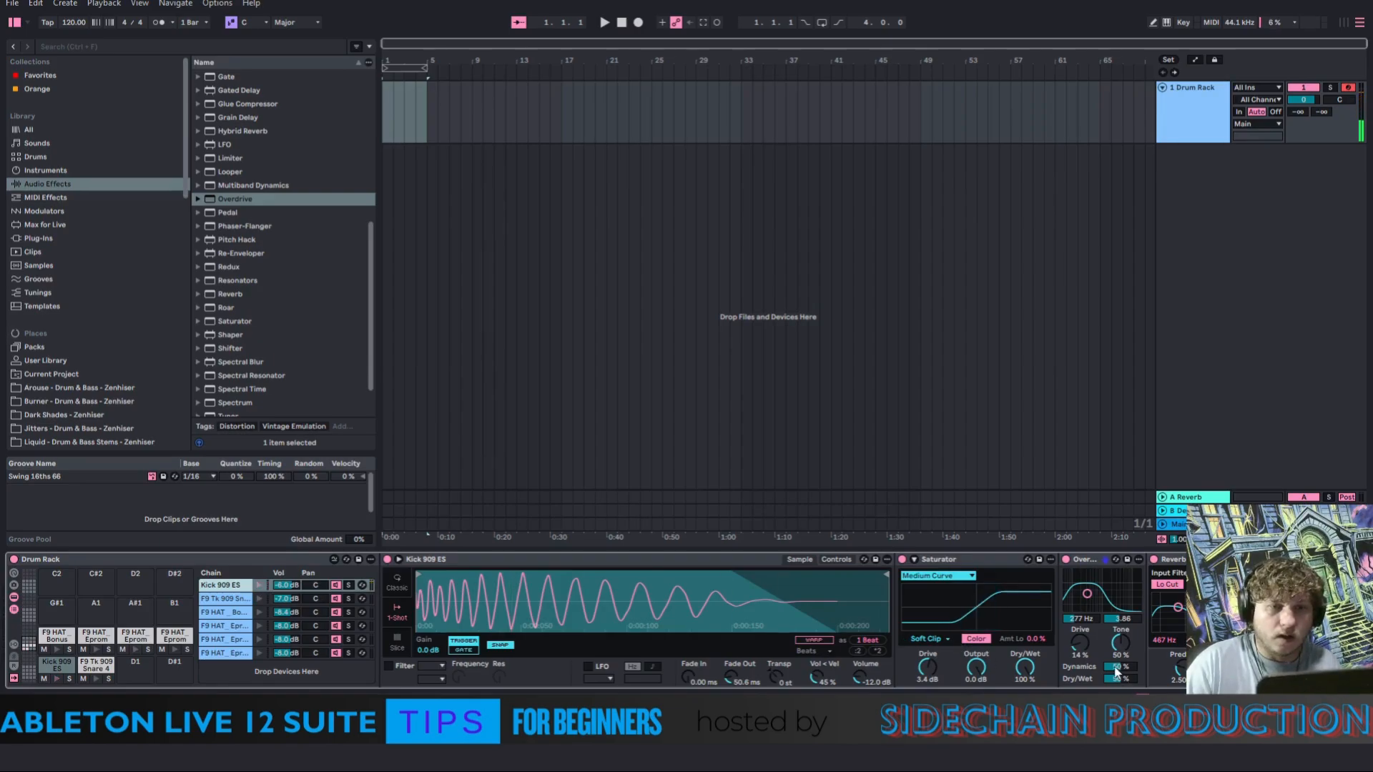
drag(1116, 669, 1121, 692)
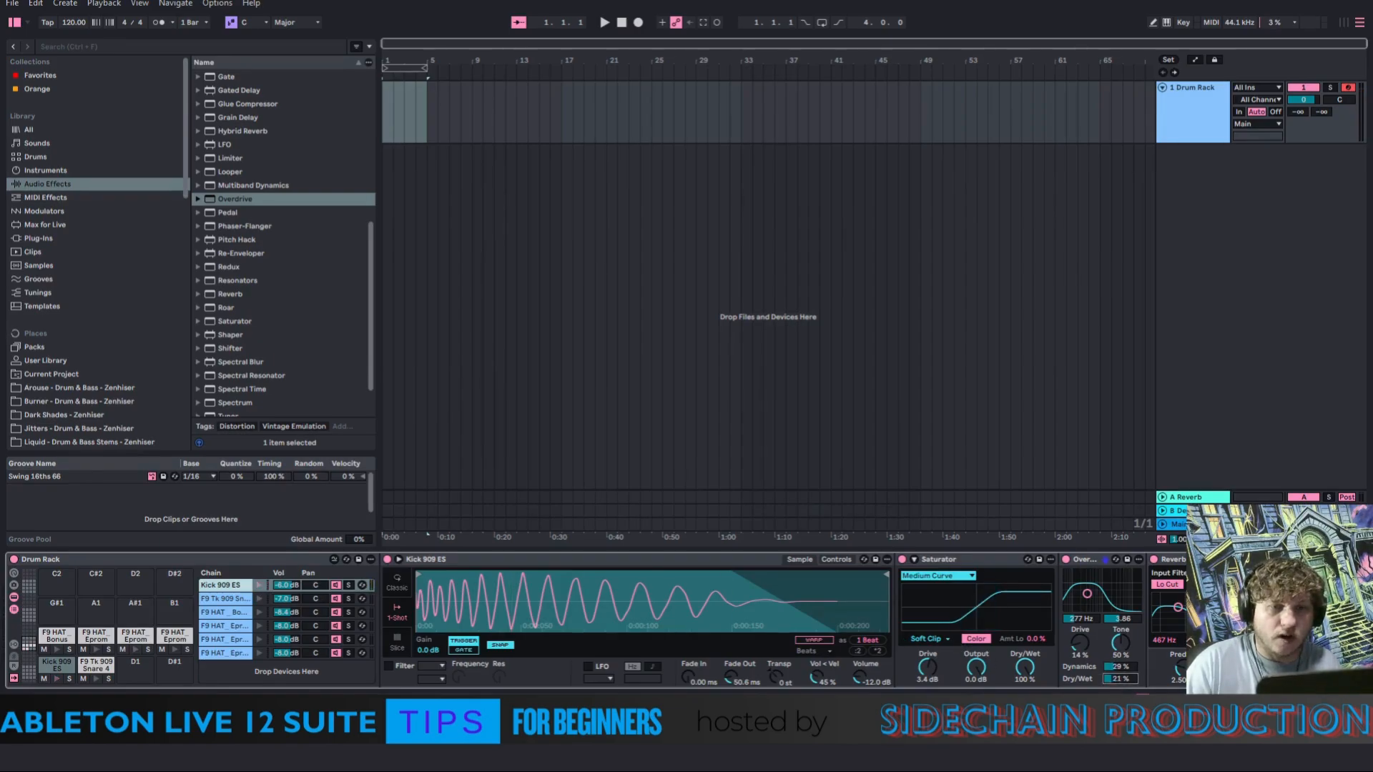
click(259, 585)
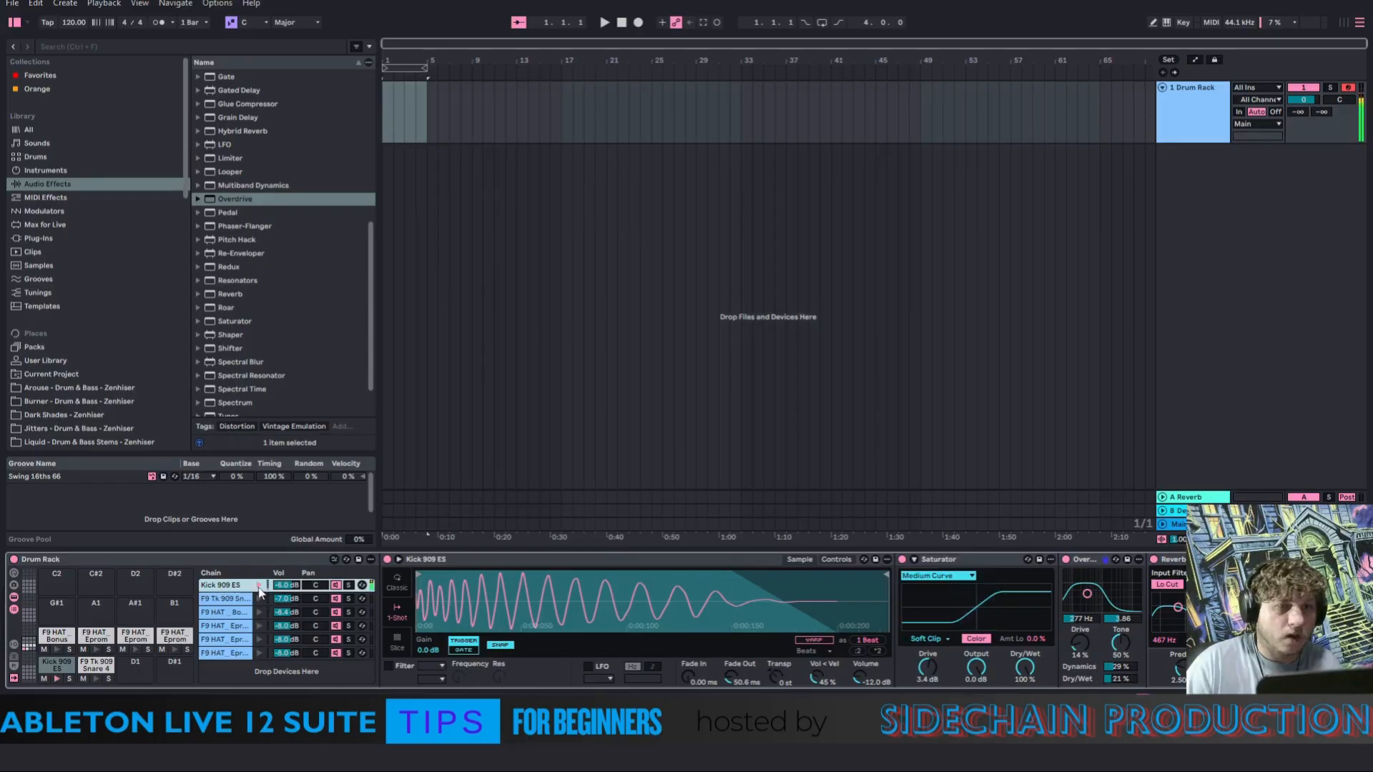
Raise the kick Overdrive's dry/wet to 30%, auditioning the kick between adjustments
drag(1103, 677, 1102, 669)
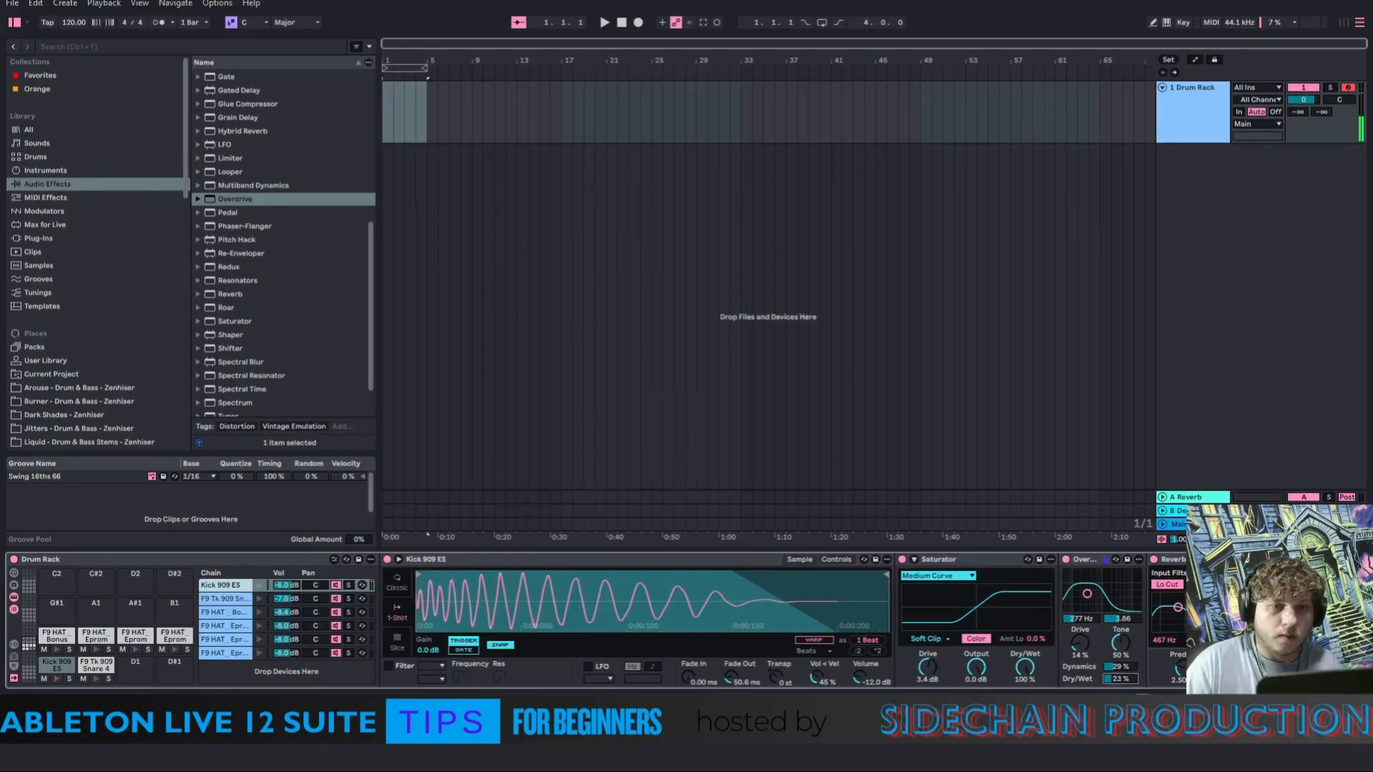
click(260, 586)
click(260, 586)
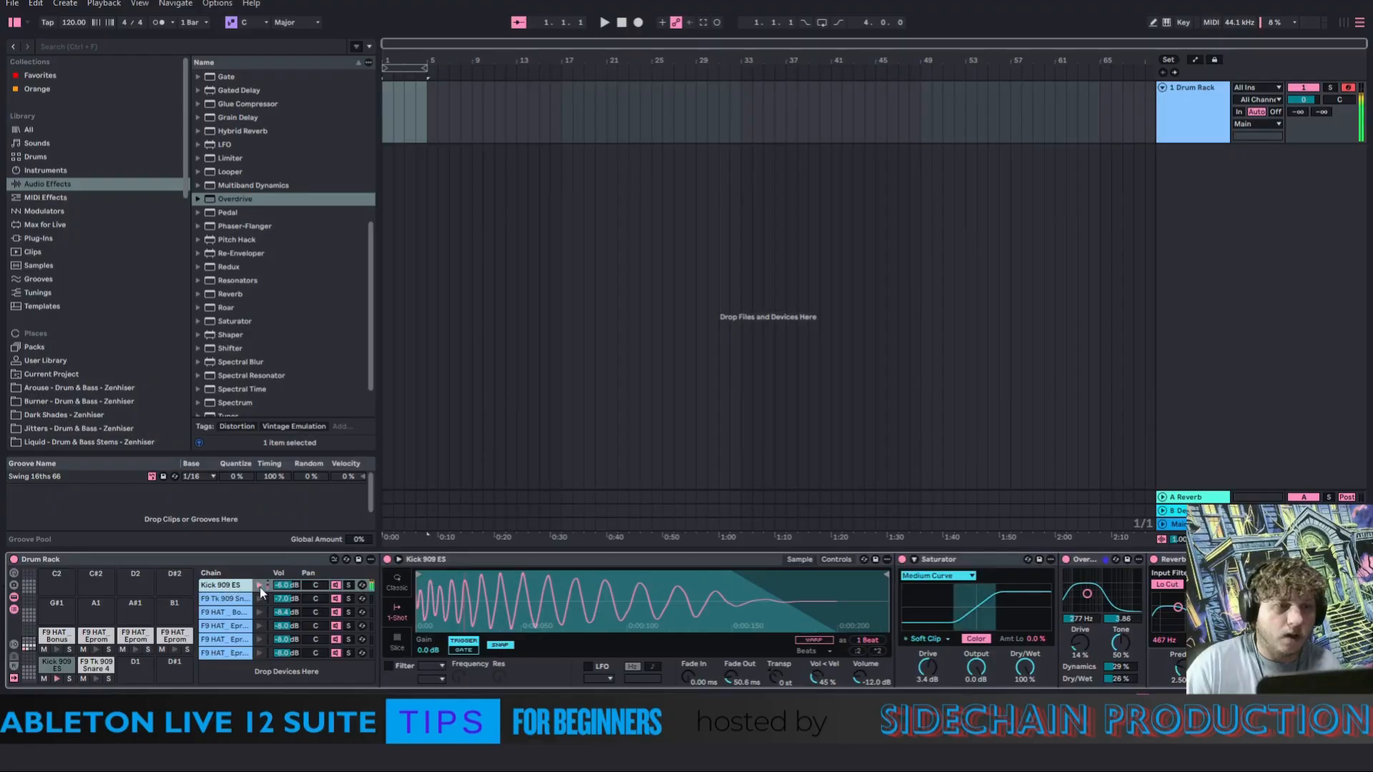
click(260, 587)
drag(1120, 679, 1120, 676)
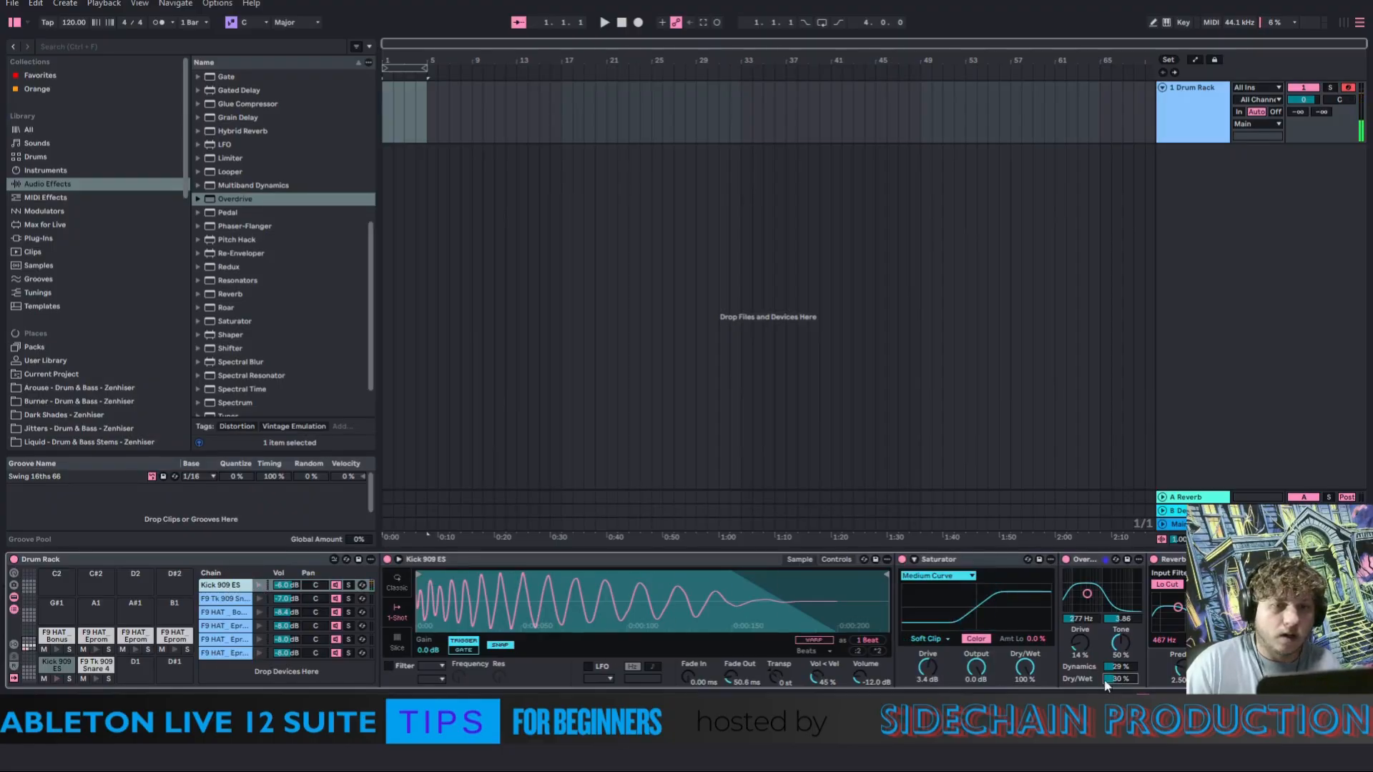
click(260, 586)
click(260, 587)
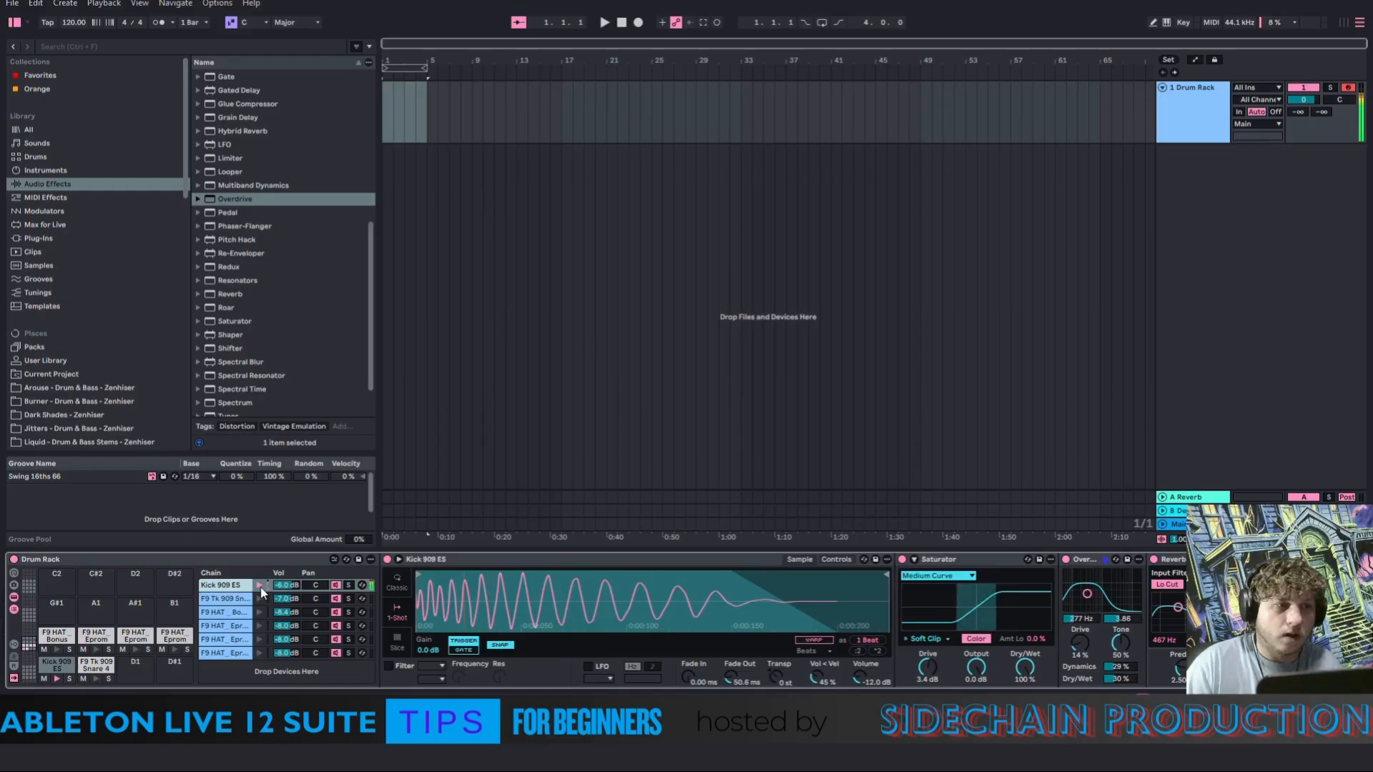
click(260, 586)
click(260, 587)
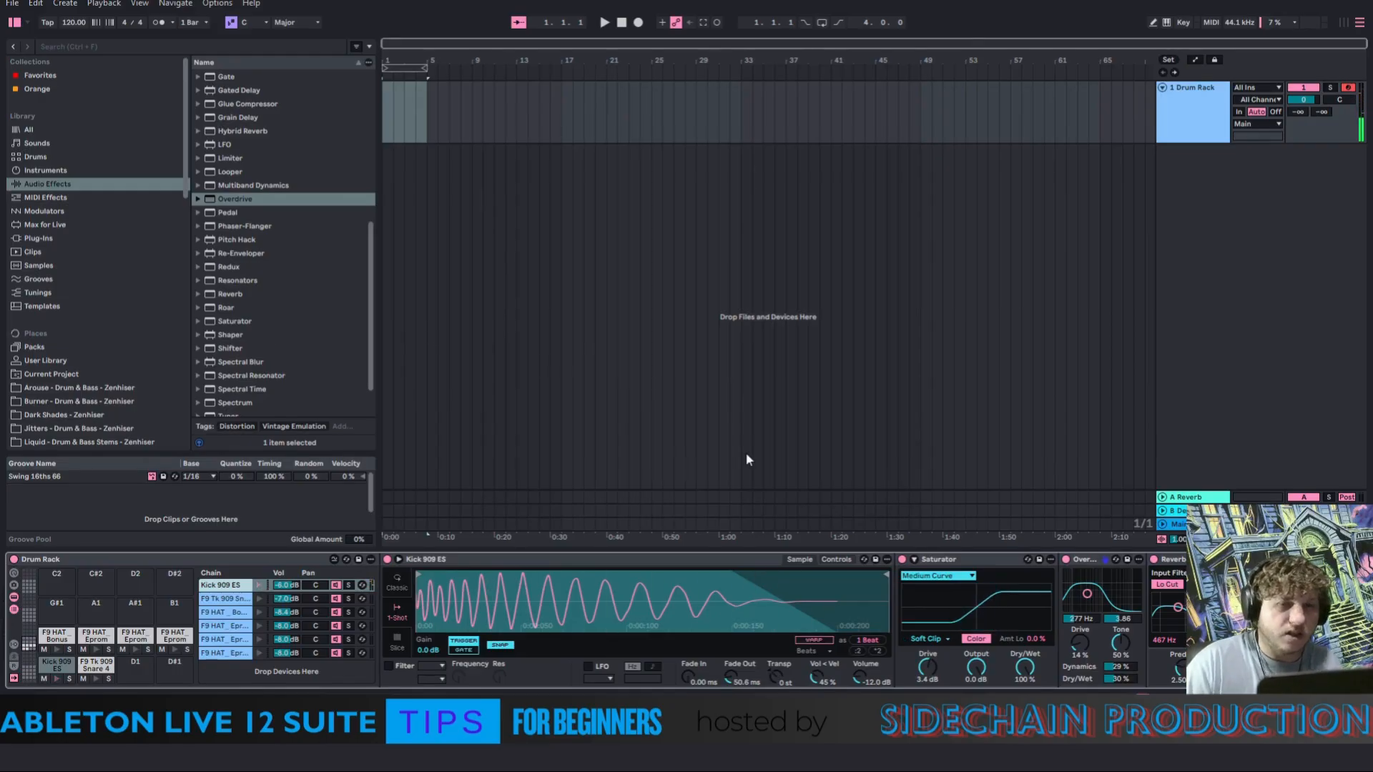
Check the Bonus 909 closed hat pad's devices, return to the Kick 909 ES pad and audition it
click(52, 638)
click(678, 570)
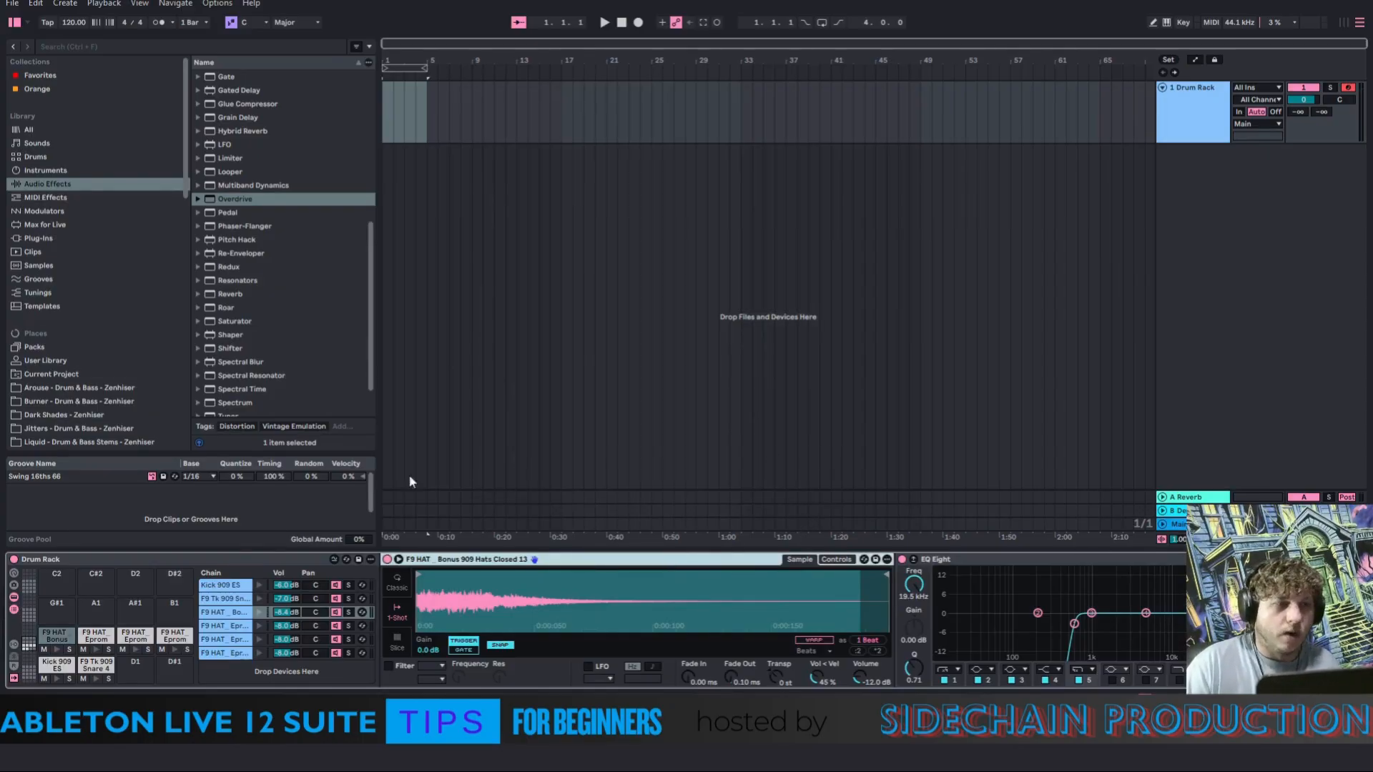
click(51, 672)
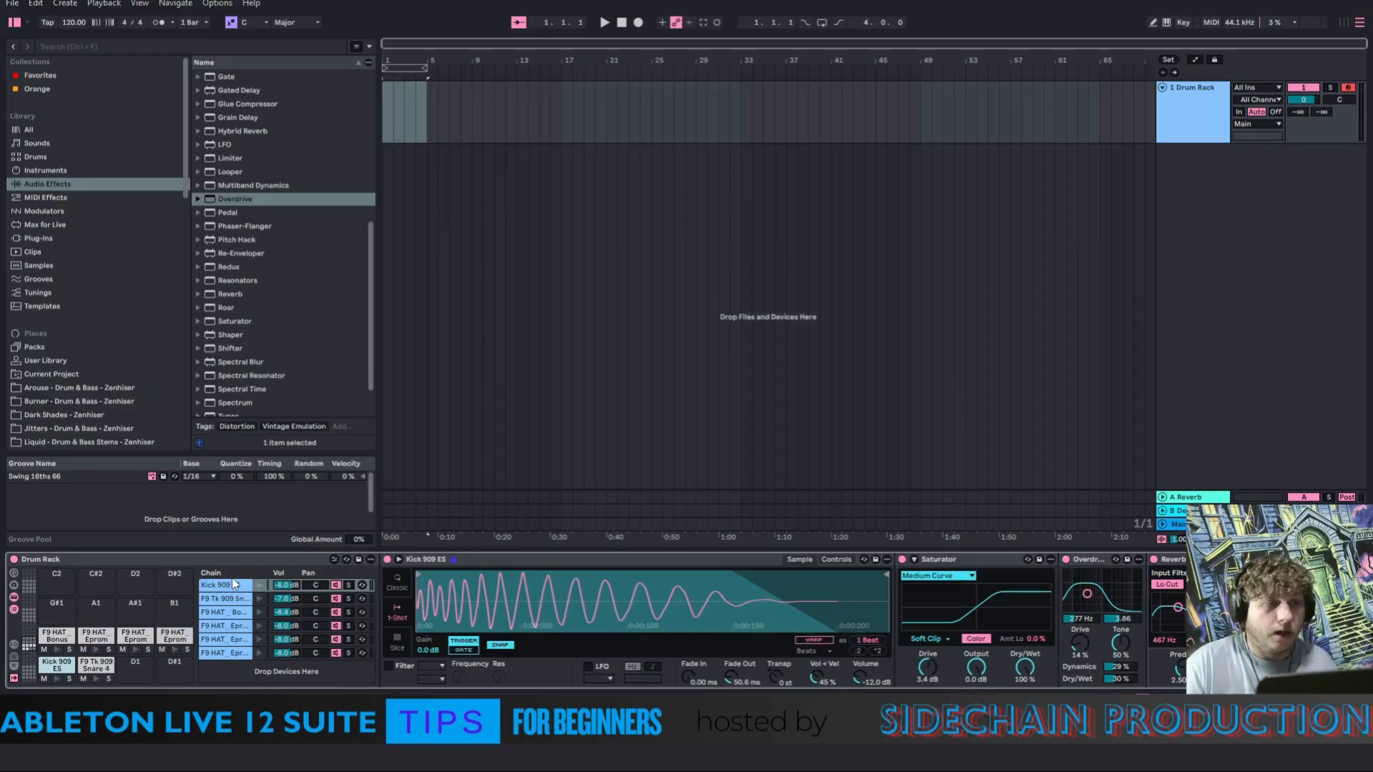
click(259, 584)
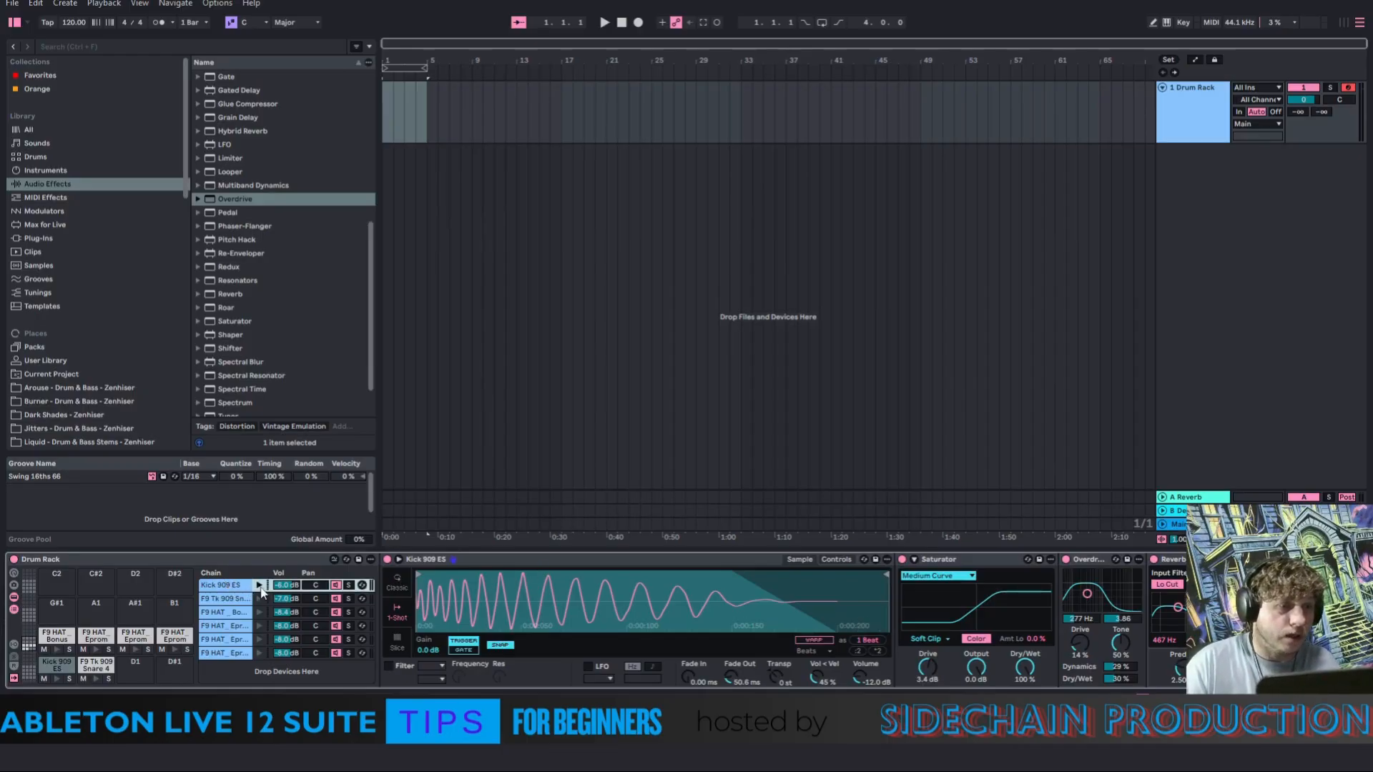
Create a one-bar MIDI clip at the start of the Drum Rack track and extend it to four bars
double_click(387, 111)
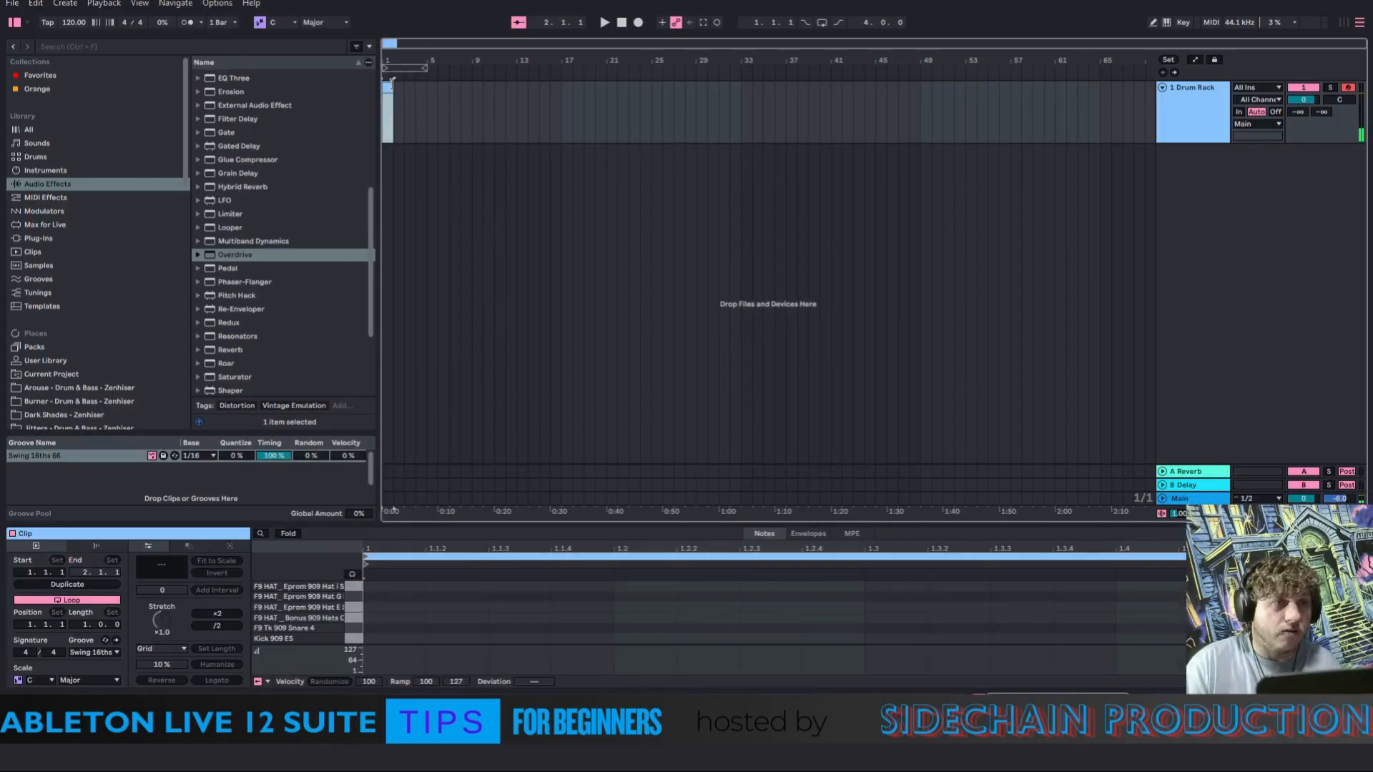
drag(391, 81, 427, 81)
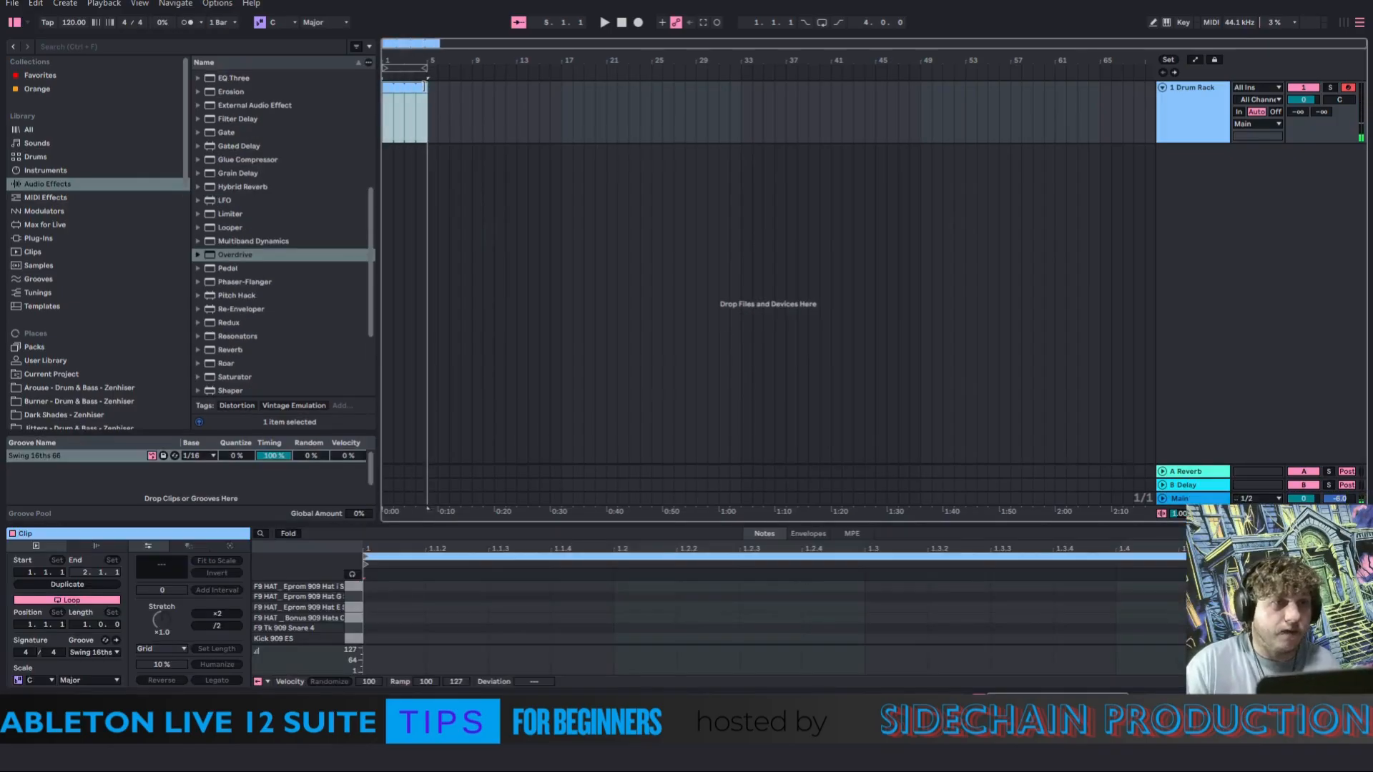
Adjust the Kick 909 ES chain volume in the Drum Rack and audition the kick
click(1193, 129)
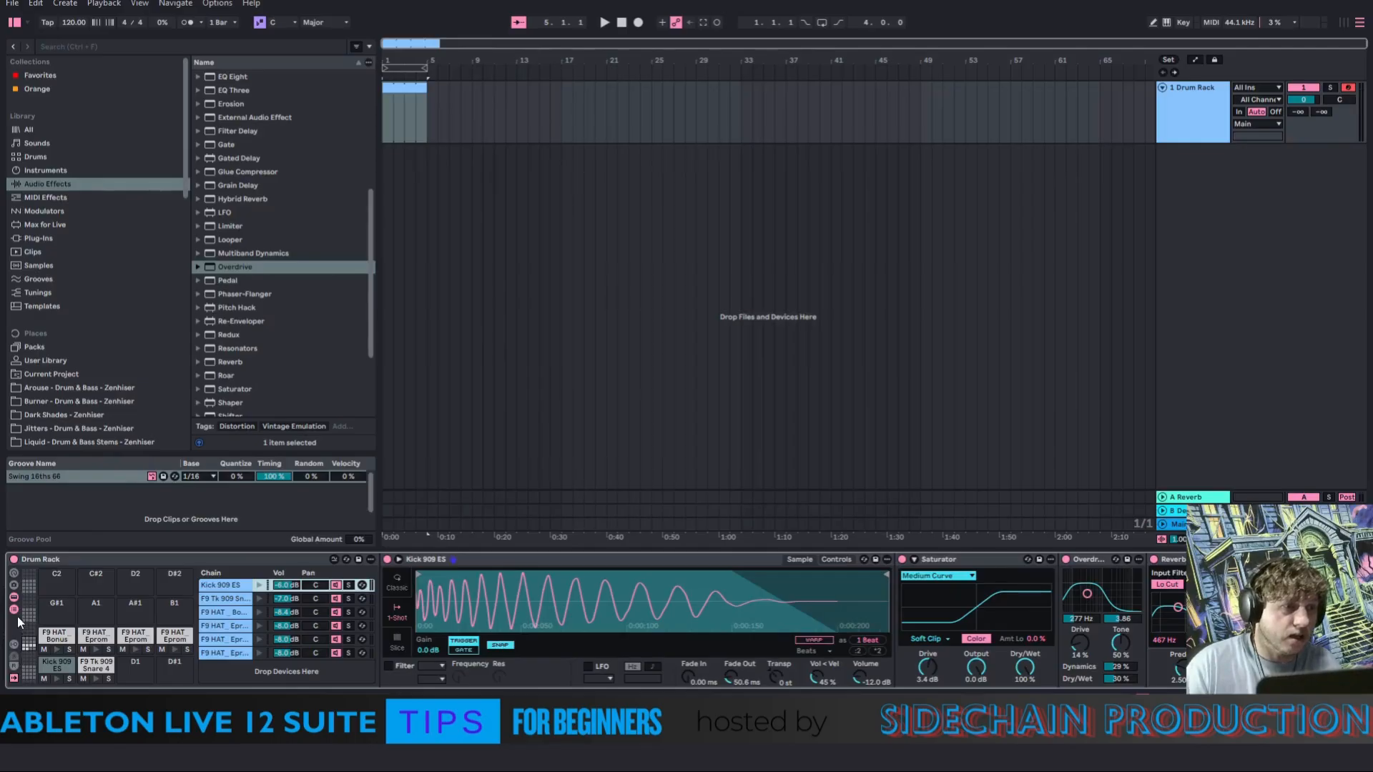
drag(286, 586, 285, 593)
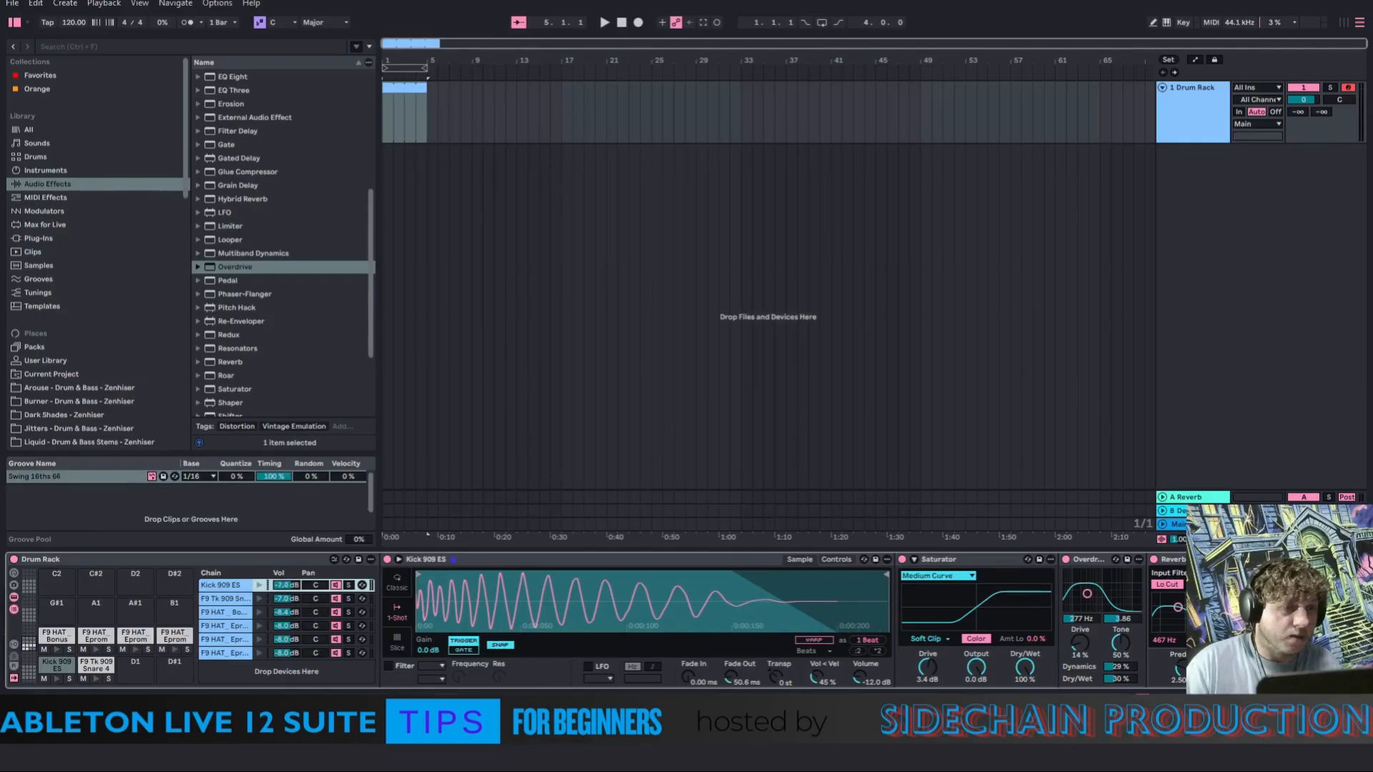
click(259, 585)
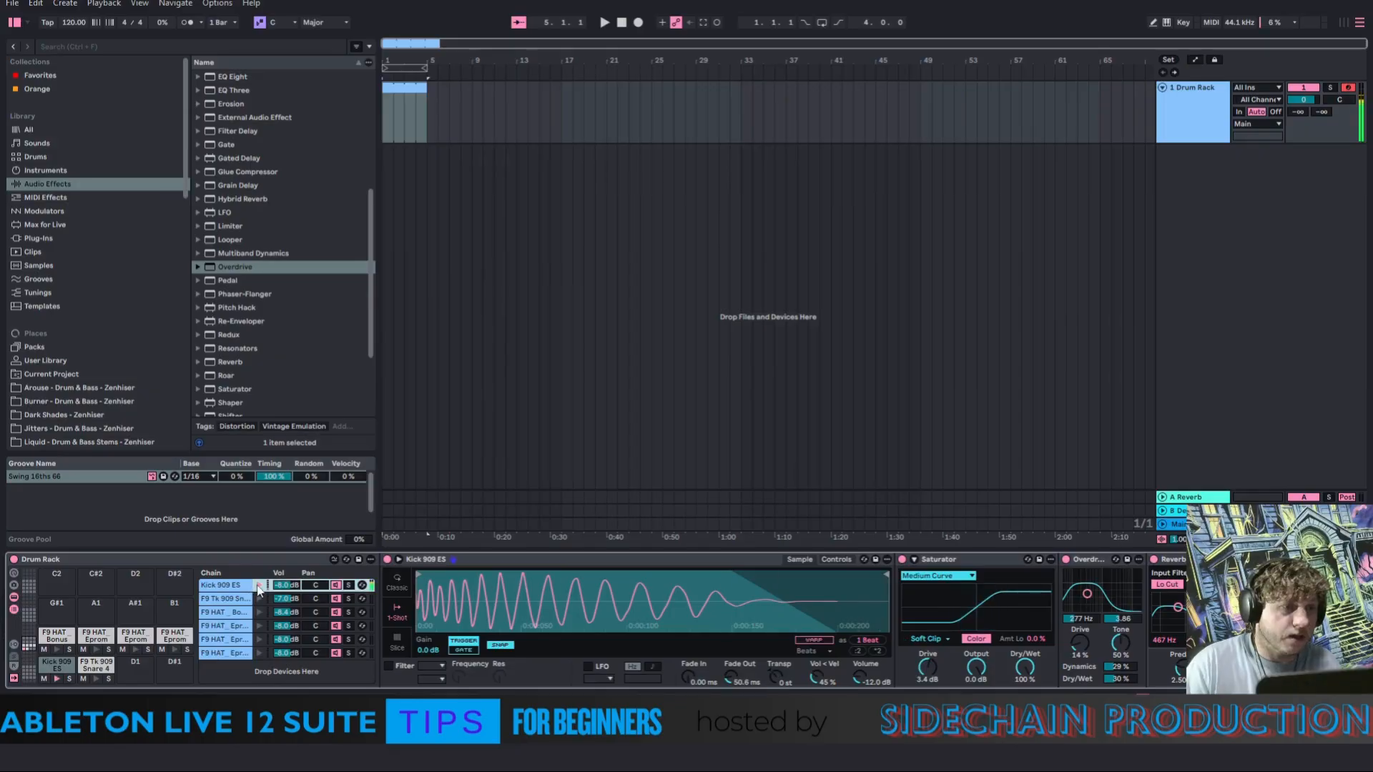
Consolidate the extended MIDI clip on the Drum Rack track into a single four-bar clip
double_click(399, 89)
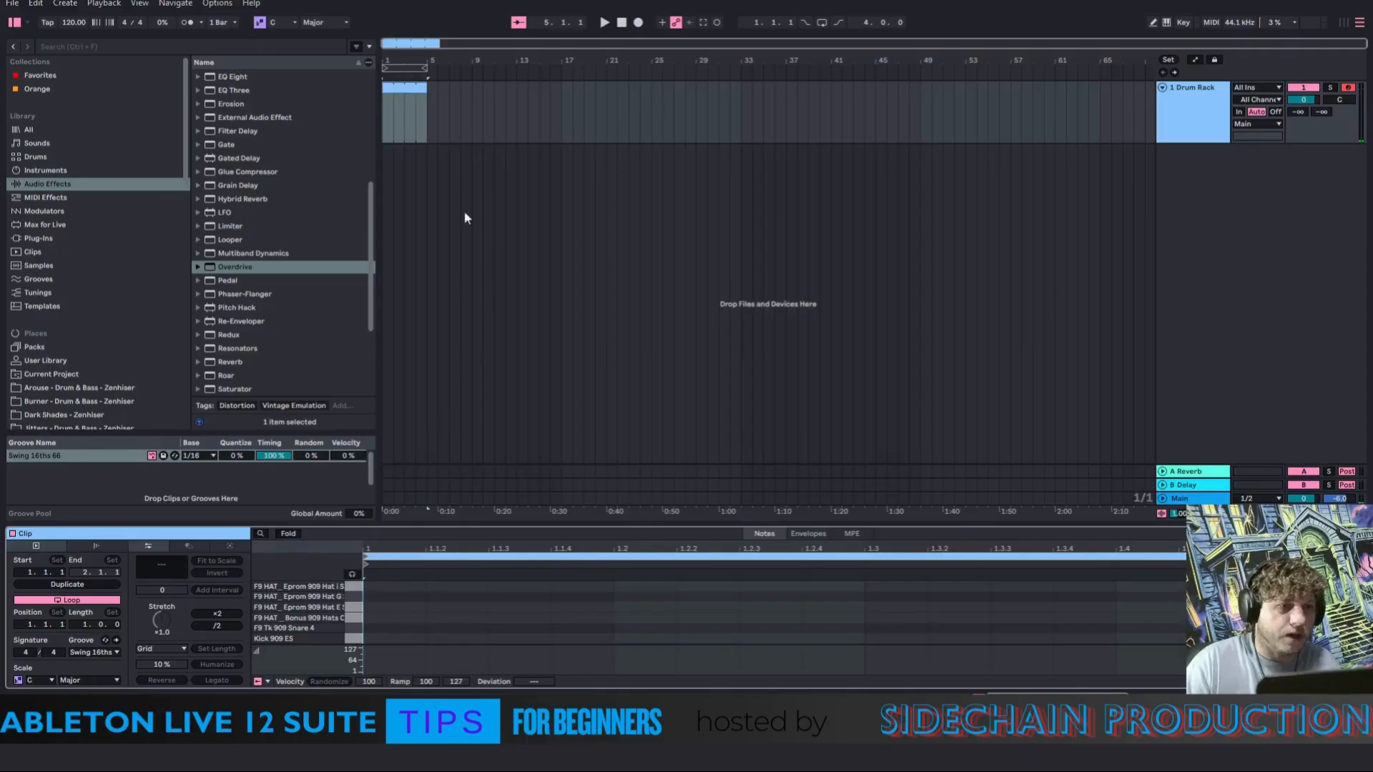
right_click(390, 81)
click(433, 293)
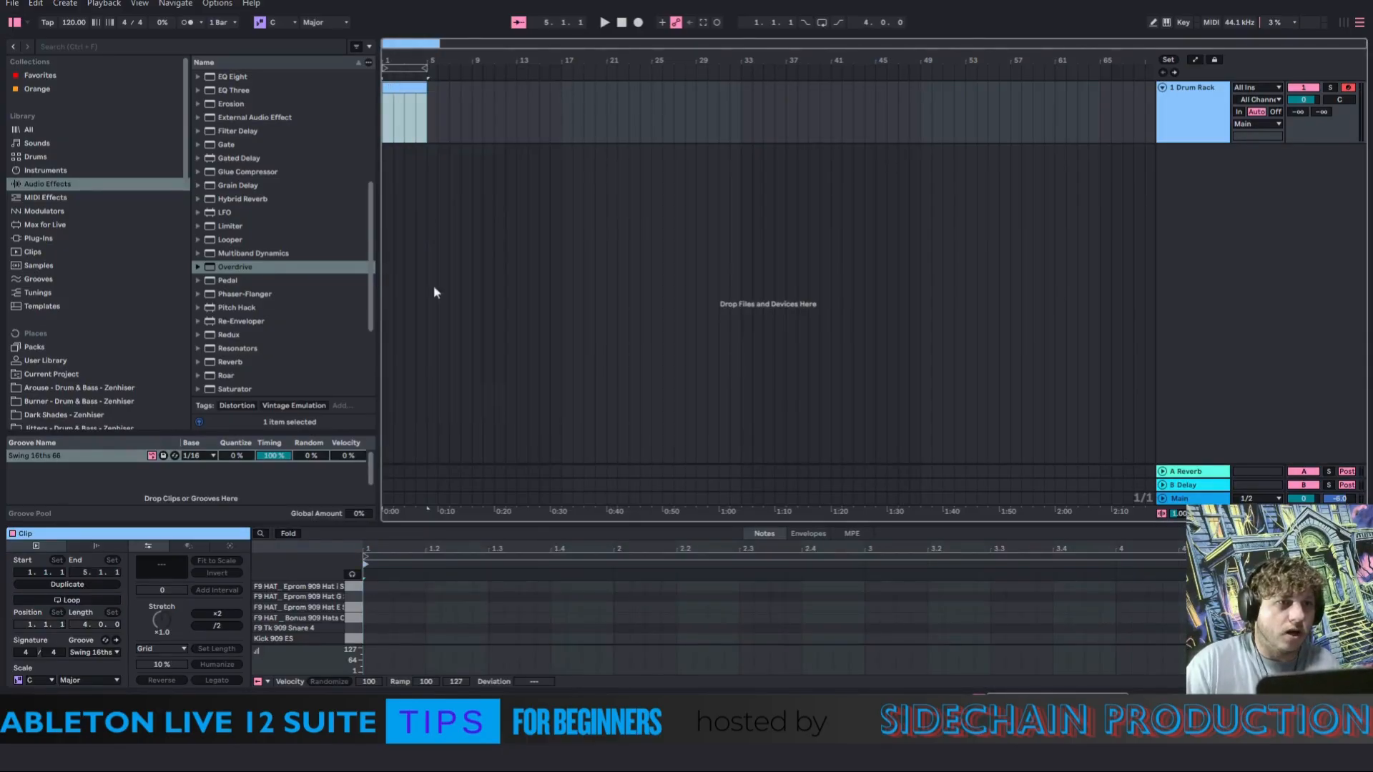
Place a Kick 909 ES note on the first beat, lengthen it, and duplicate it onto every beat of the four-bar clip
drag(421, 63, 498, 288)
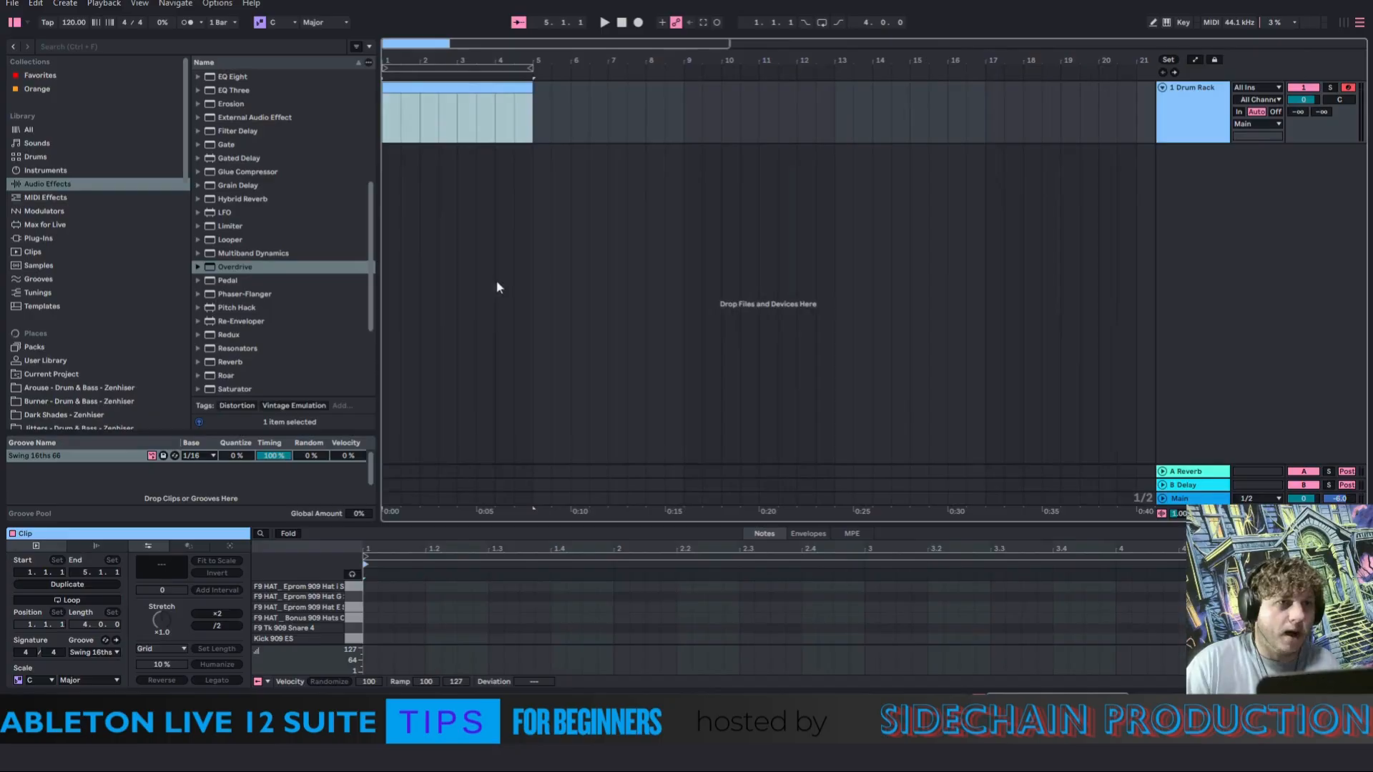
click(390, 655)
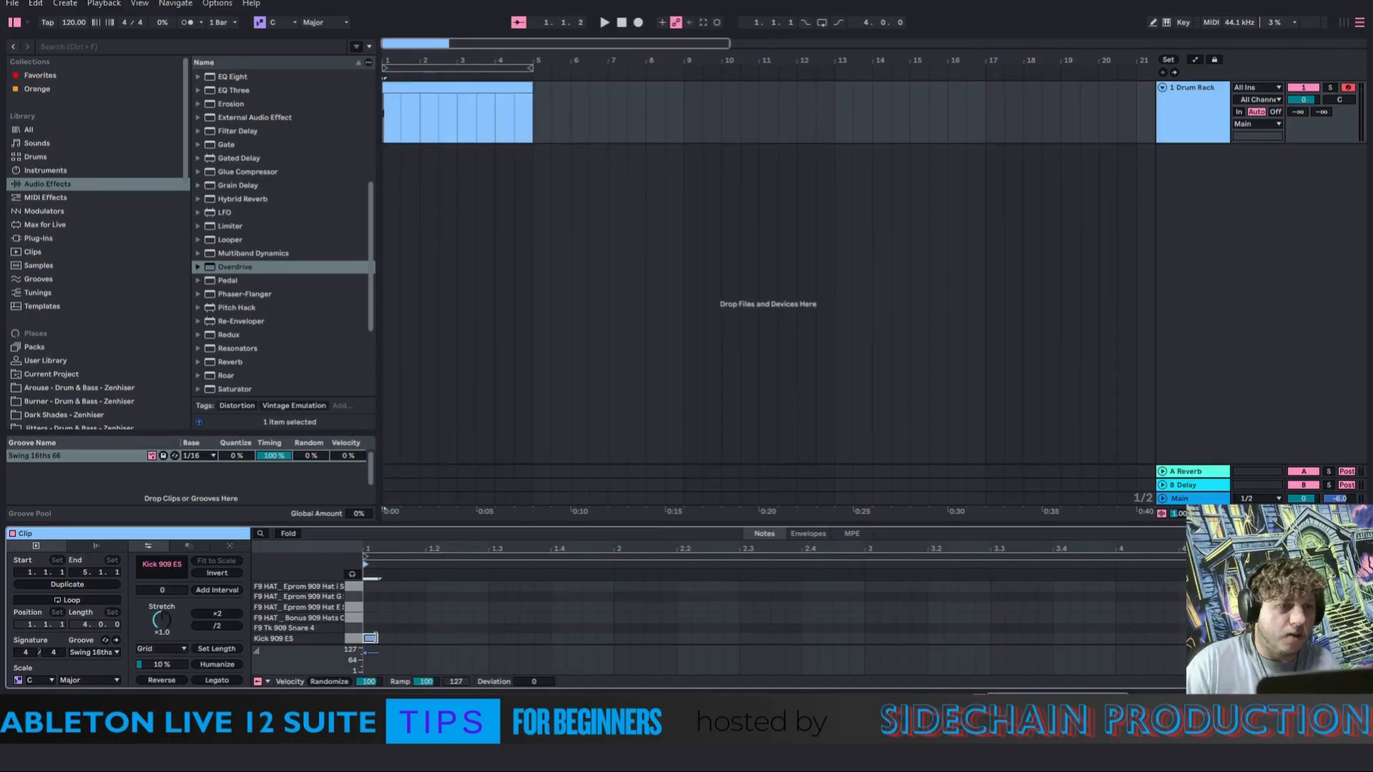
mouse_move(366, 638)
mouse_down()
mouse_move(422, 637)
mouse_move(372, 639)
mouse_up()
key(ctrl+d)
key(ctrl+d)
key(ctrl+d)
key(ctrl+d)
key(ctrl+d)
key(ctrl+d)
key(ctrl+d)
key(ctrl+d)
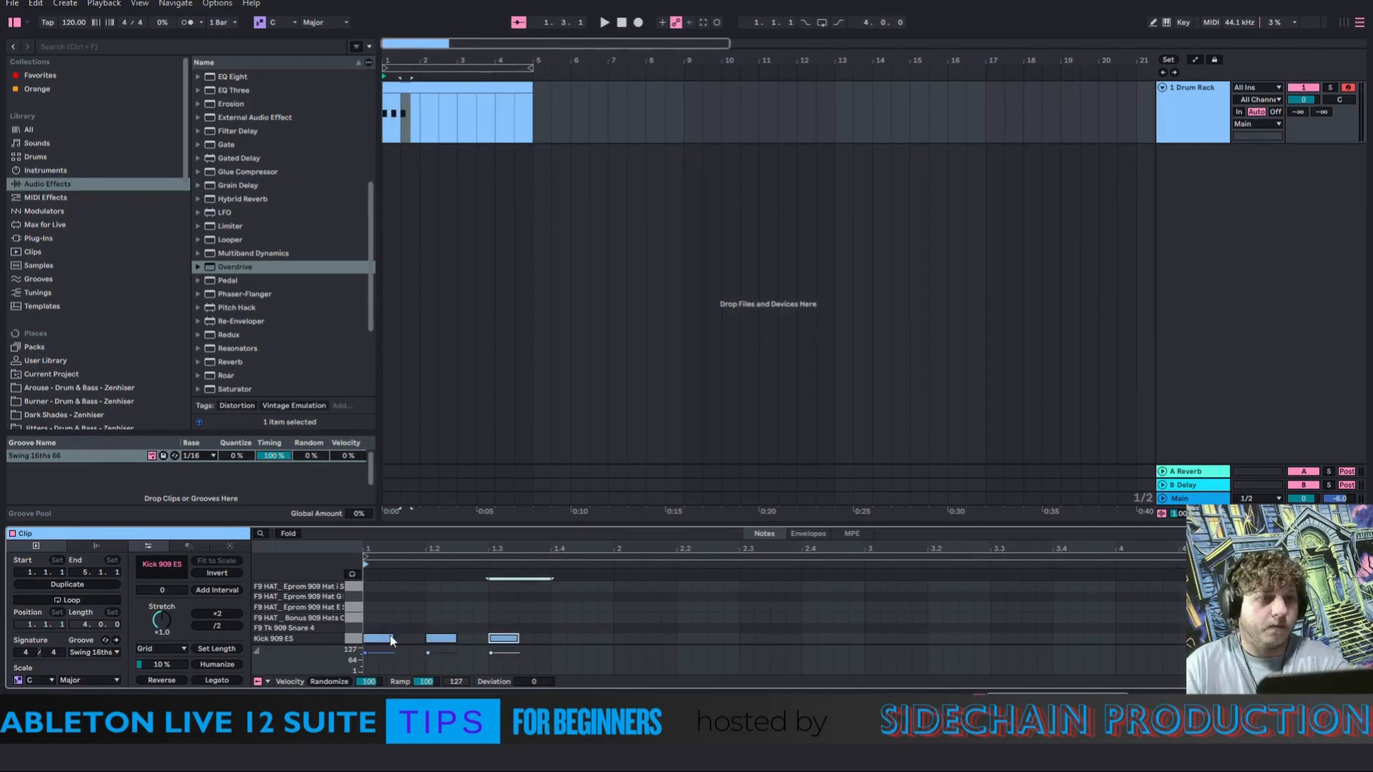
key(ctrl+d)
key(ctrl+d)
key(ctrl+d)
key(ctrl+d)
key(ctrl+d)
key(ctrl+d)
key(ctrl+d)
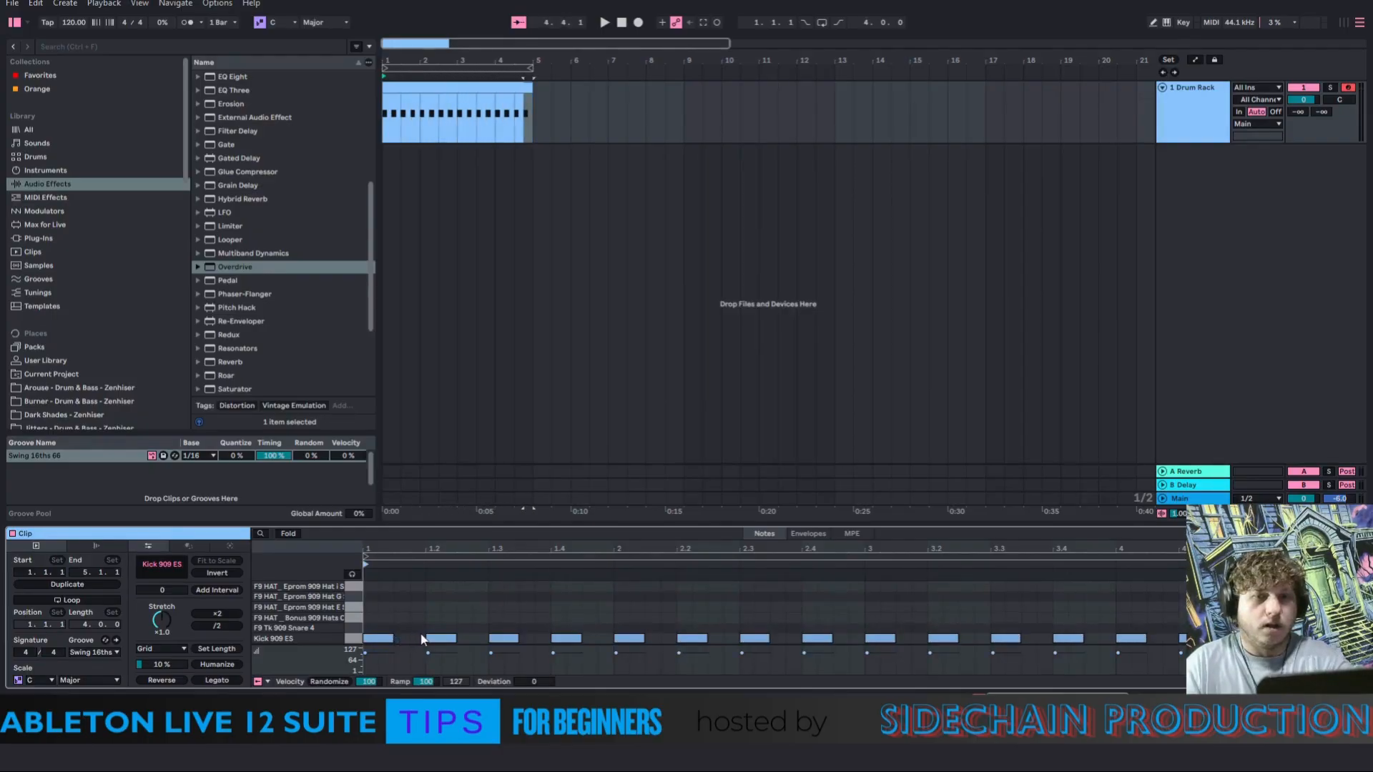
Play the kick pattern and raise the project tempo to 130 BPM
key(space)
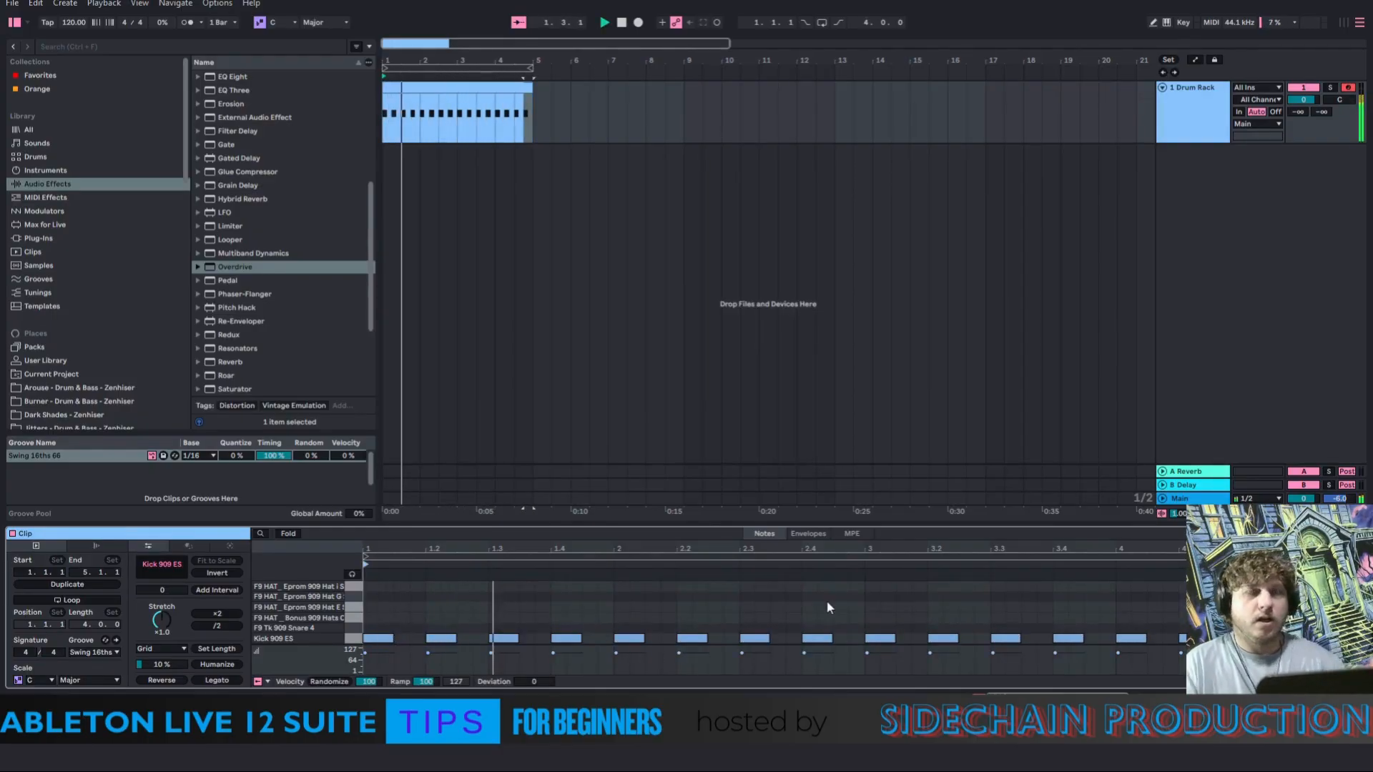
text(128)
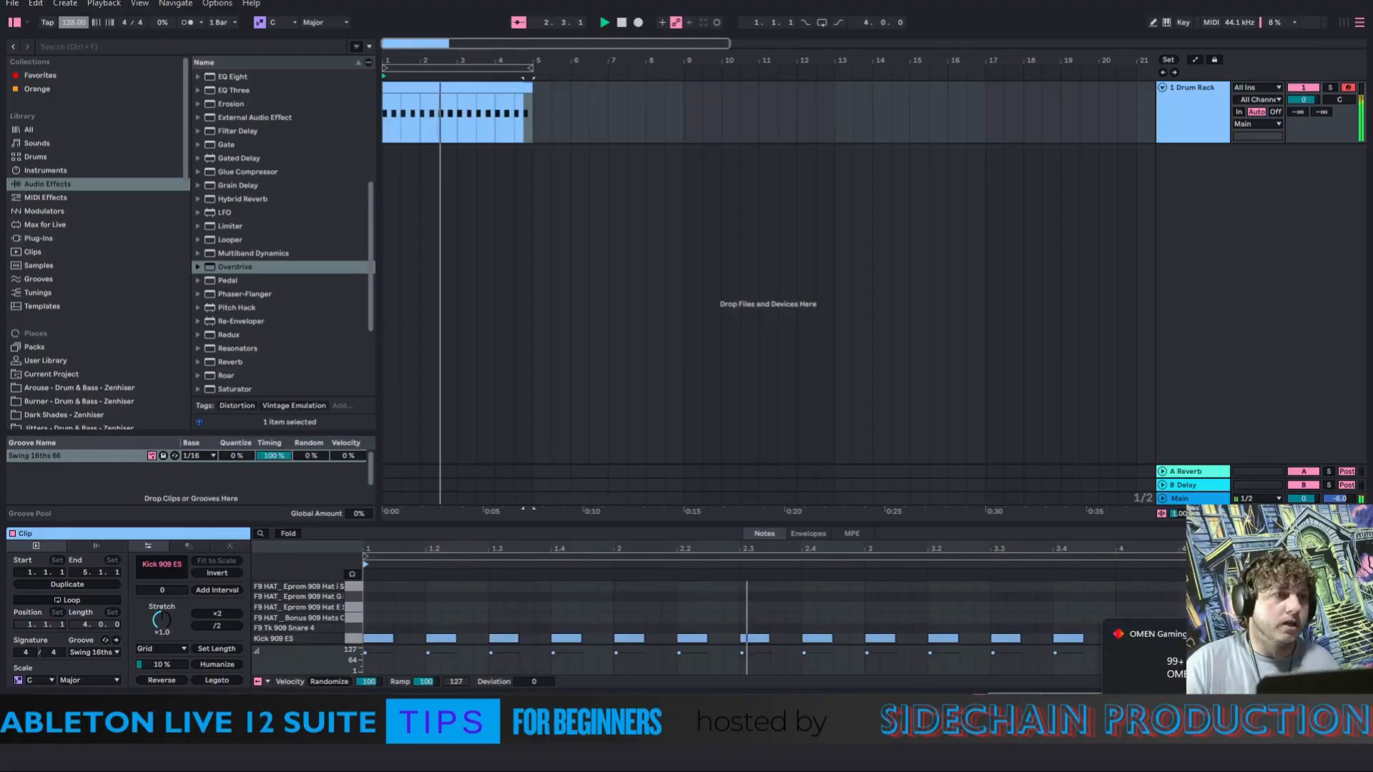
key(Return)
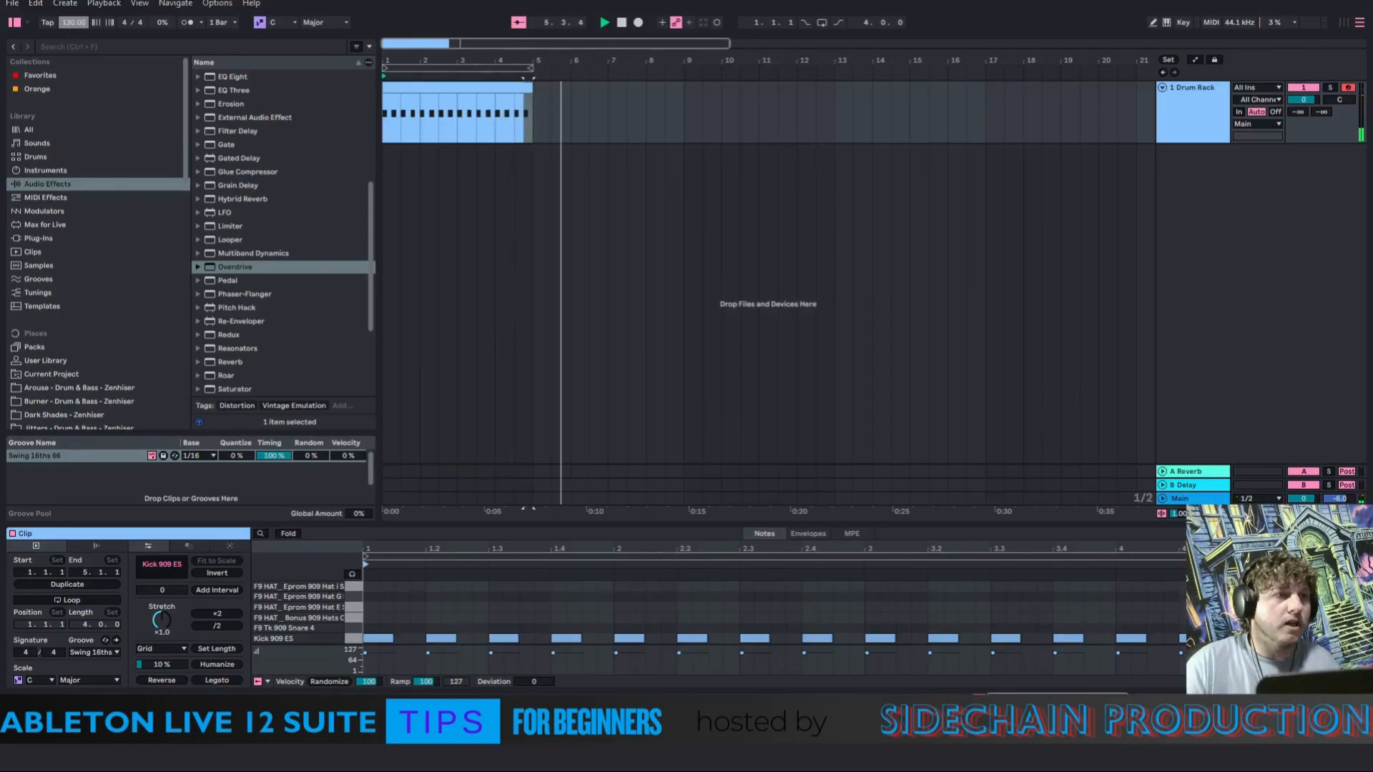
drag(74, 23, 74, 18)
Restart playback from the beginning and loop the four-bar kick clip
click(604, 22)
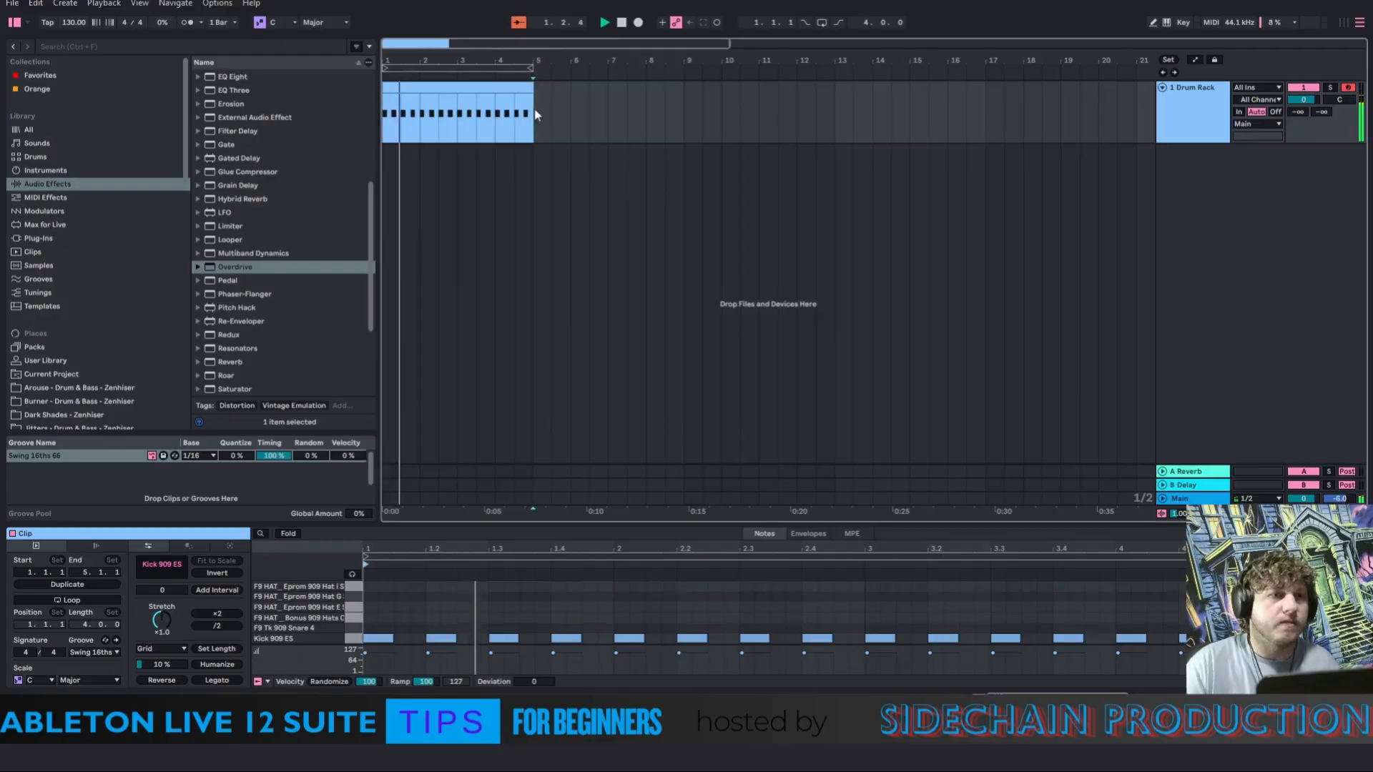
key(ctrl+l)
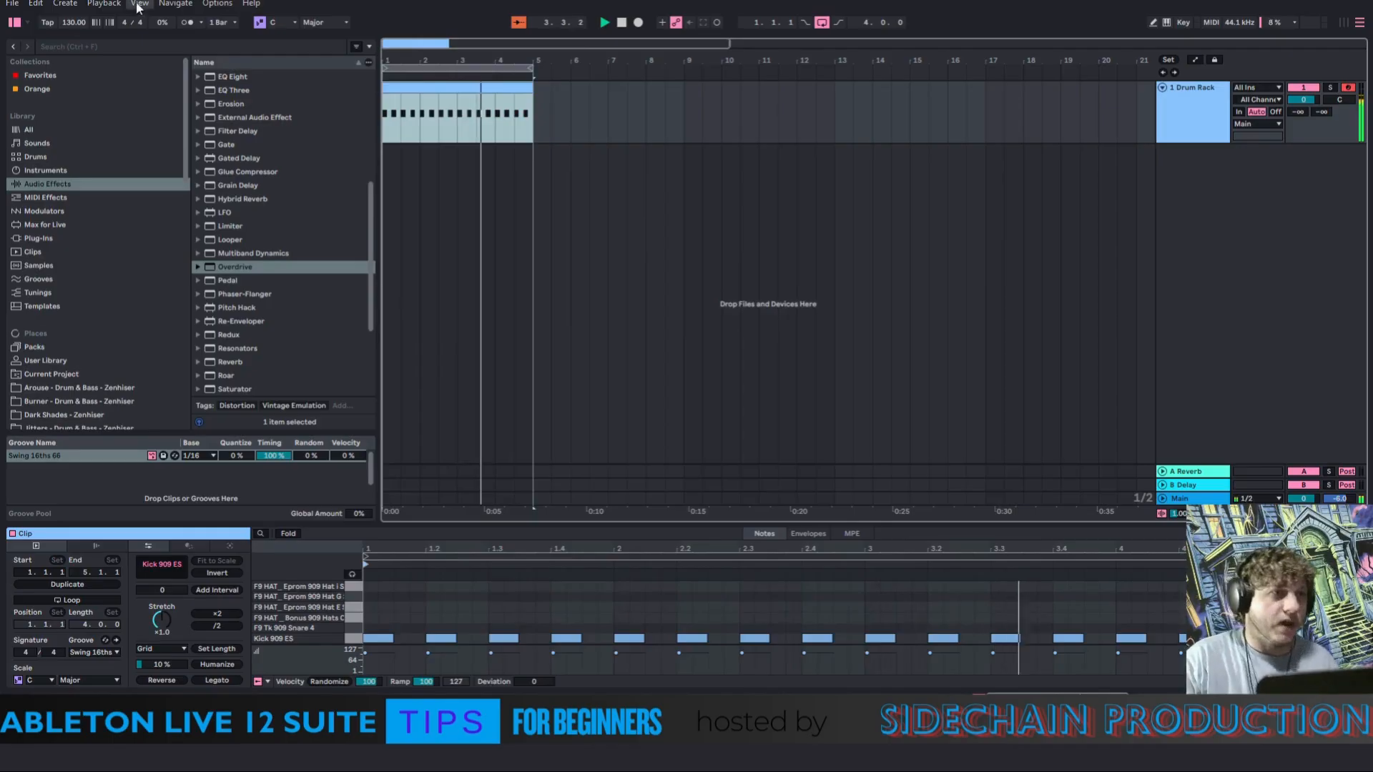
Place an Eprom 909 Hat G note on the off-beat between the first two kicks of the clip
click(82, 23)
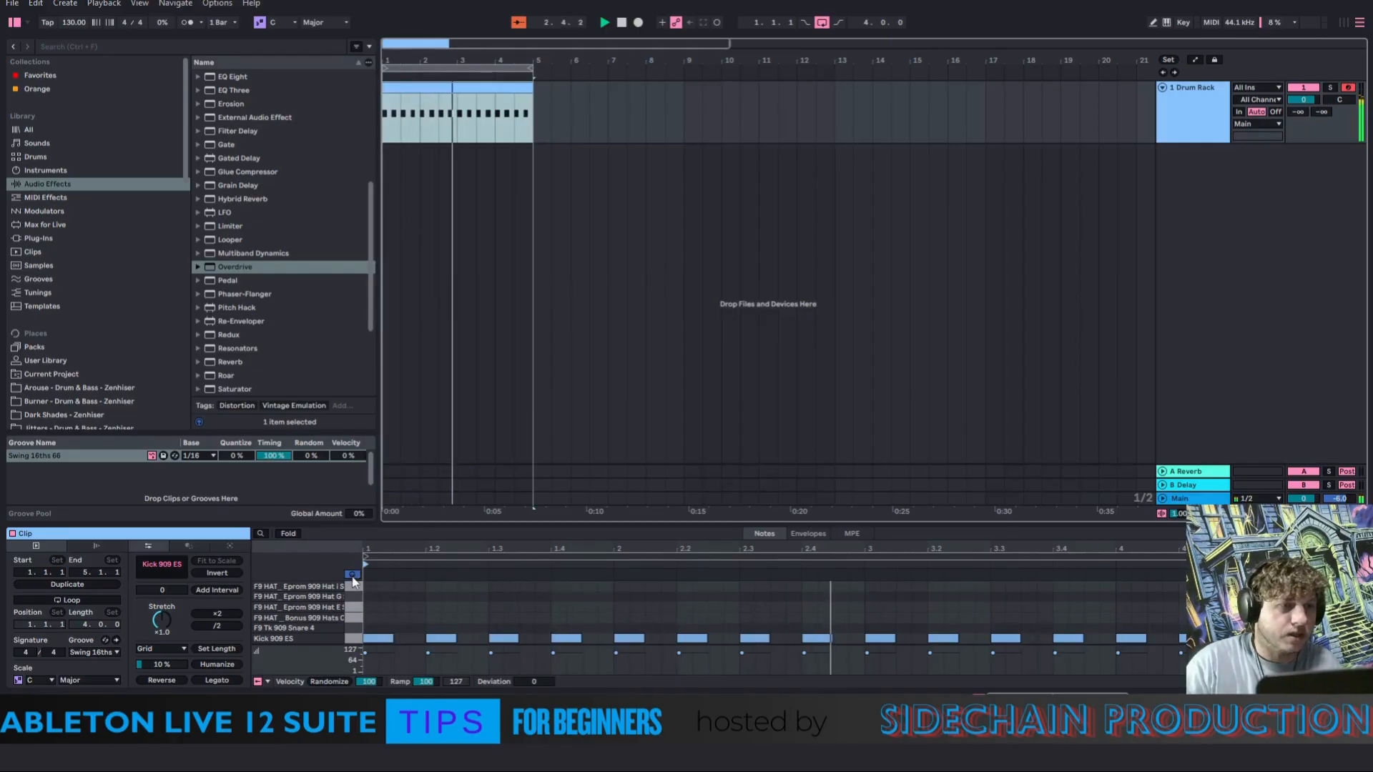
click(397, 586)
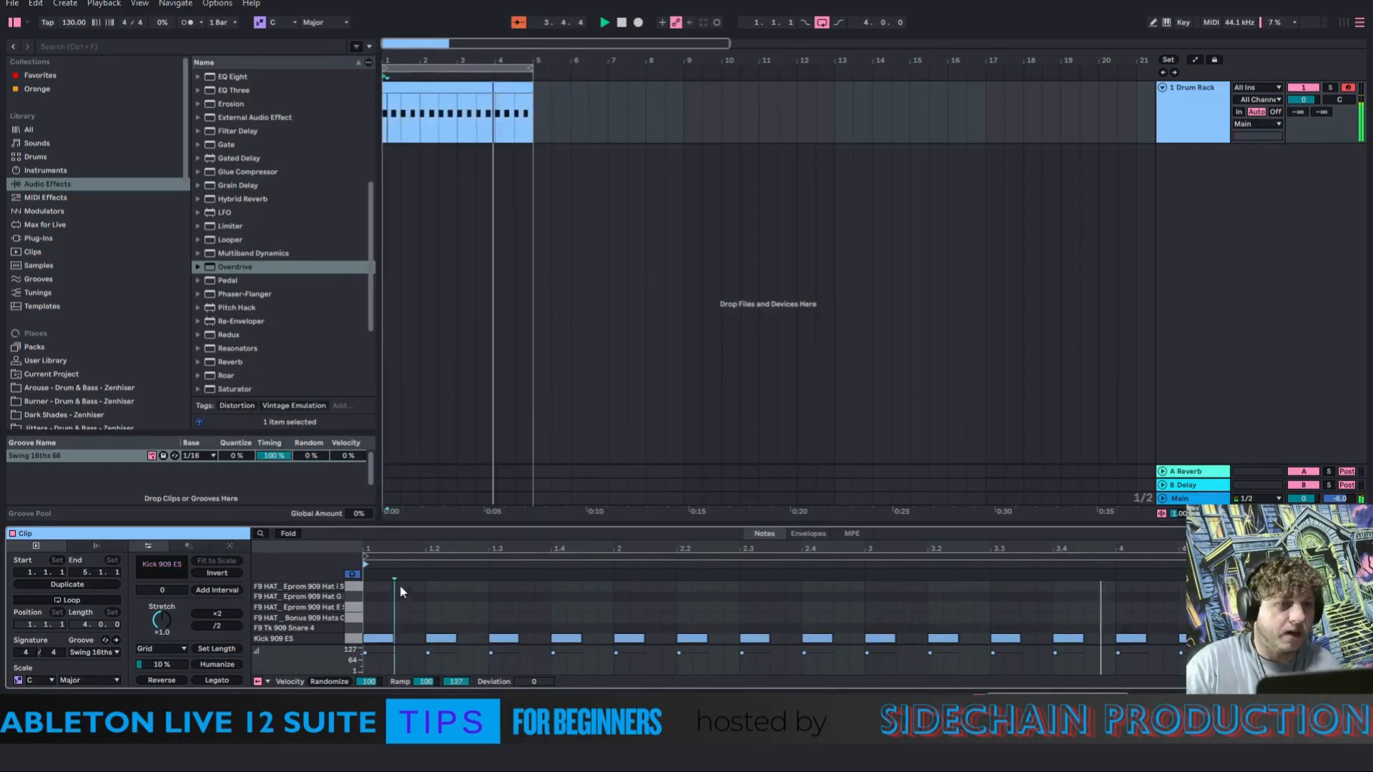
drag(403, 591, 405, 606)
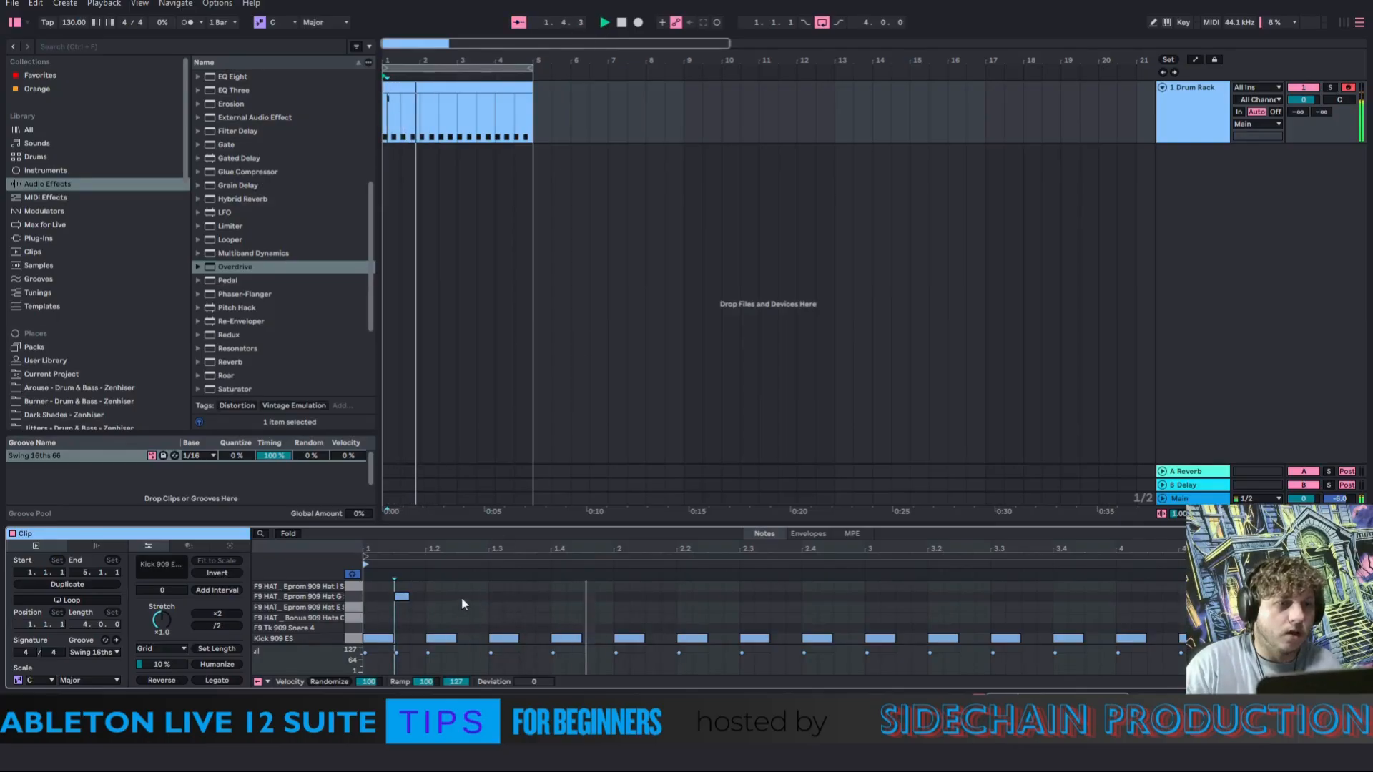
key(shift+Tab)
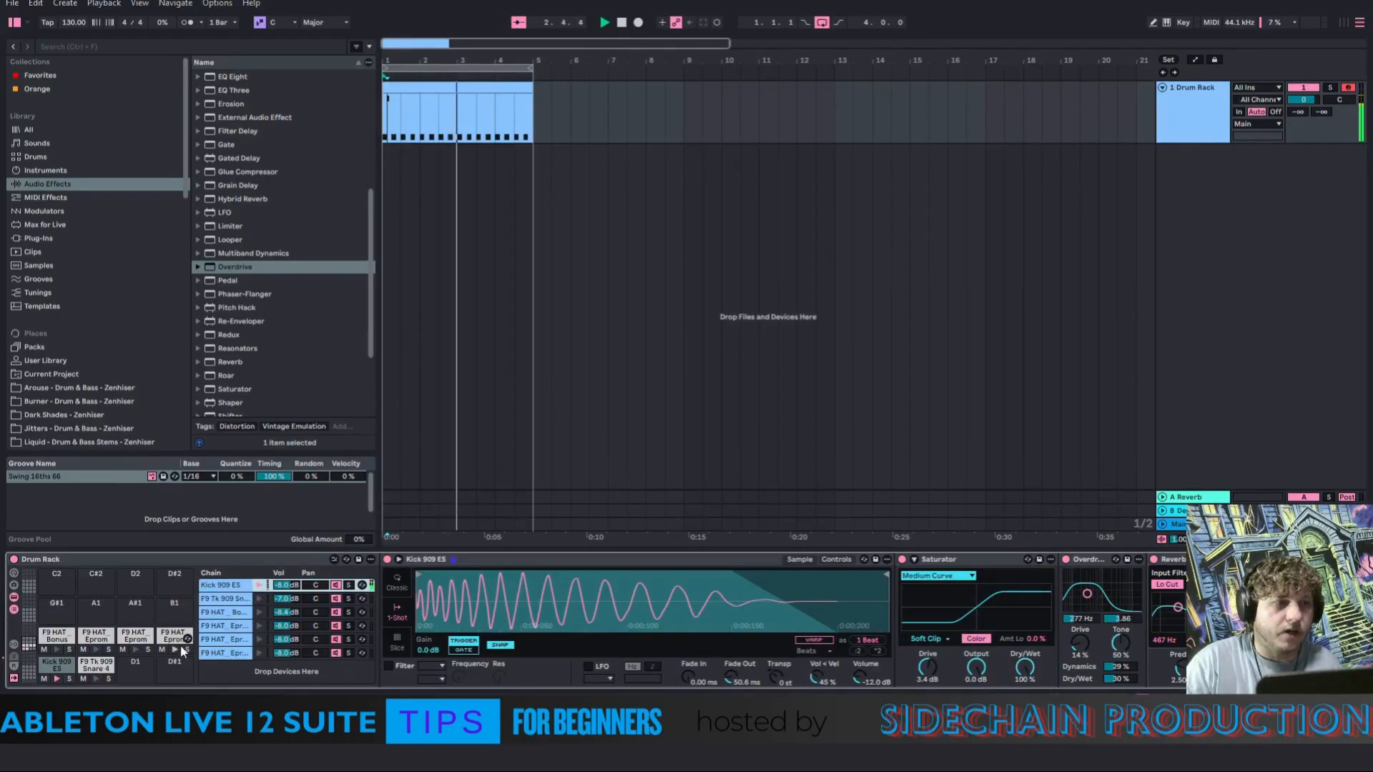
double_click(422, 116)
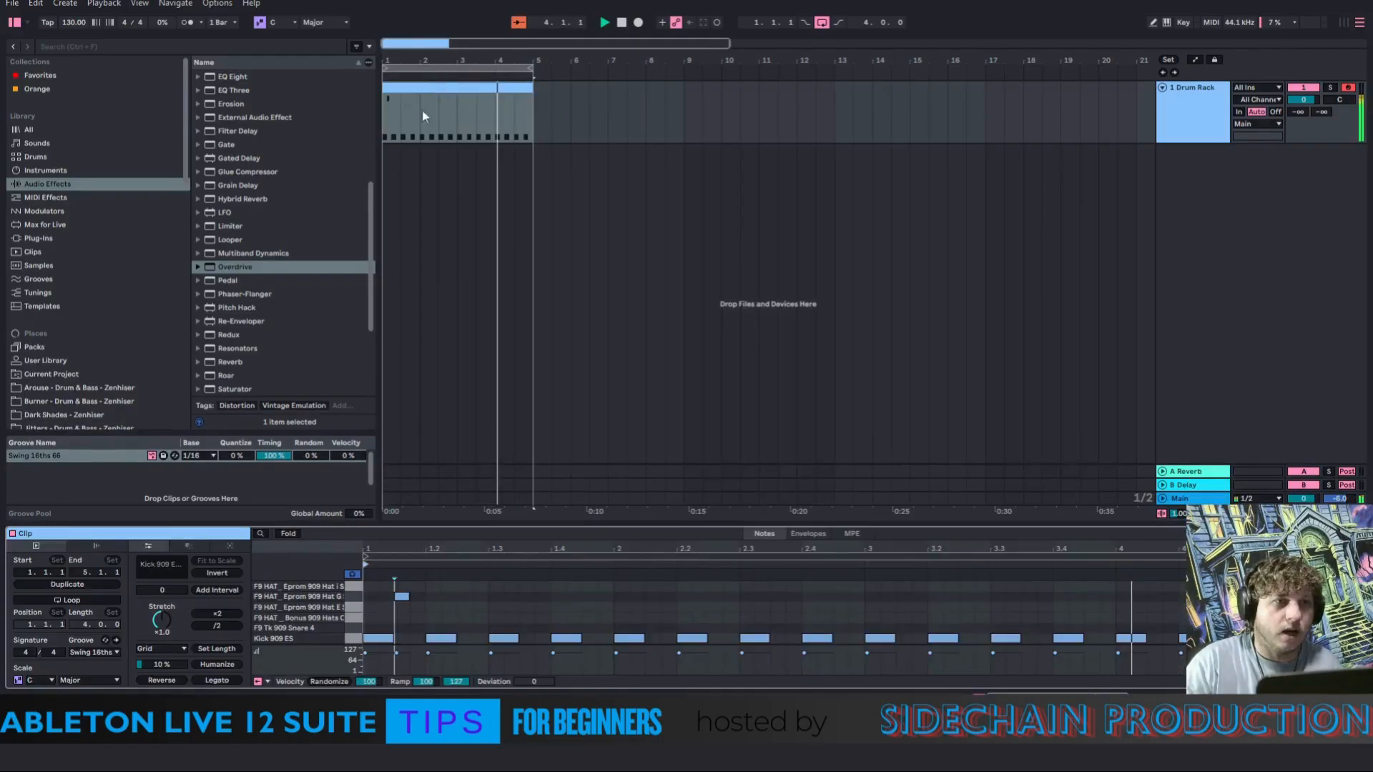
Duplicate the Hat G note and shift the copies earlier so one falls on the off-beat after the second kick
drag(371, 604, 453, 594)
key(ctrl+d)
key(ctrl+d)
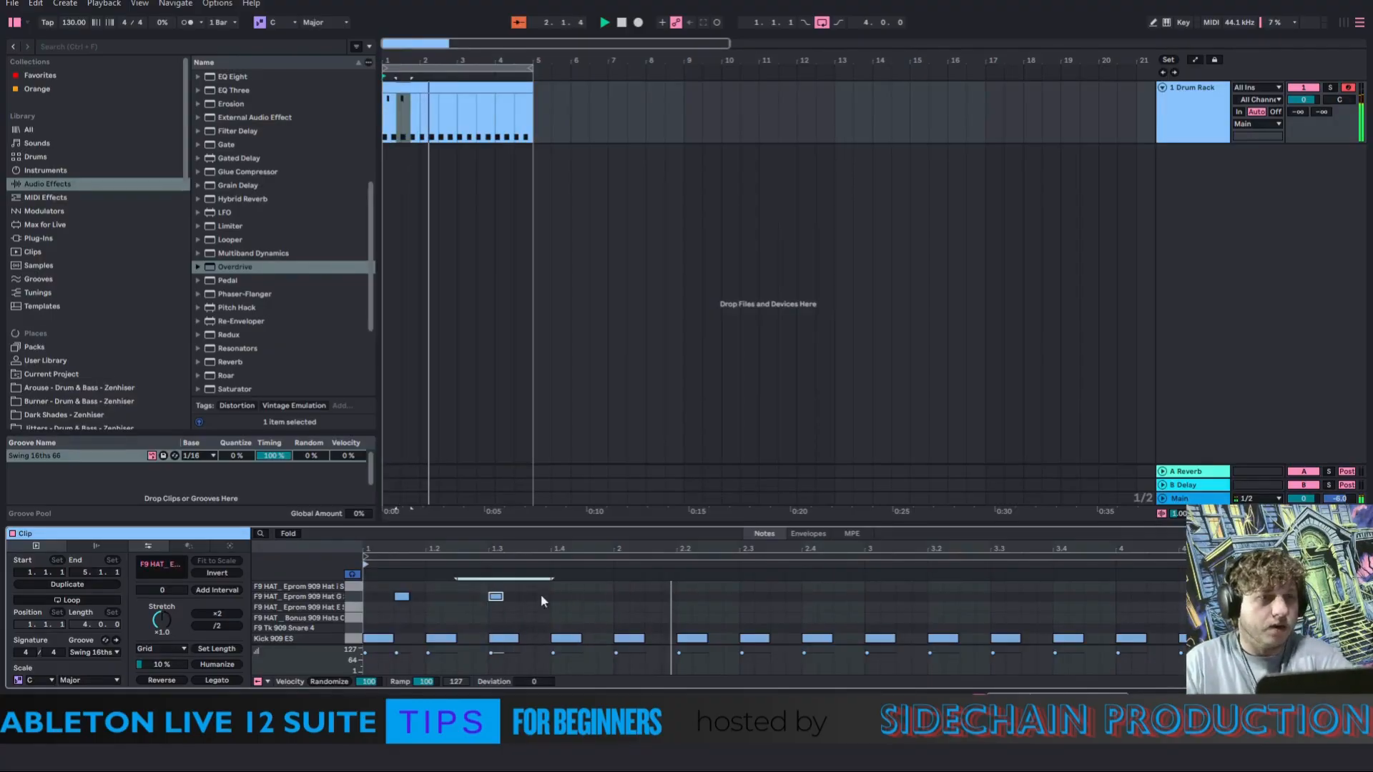
drag(470, 594, 604, 614)
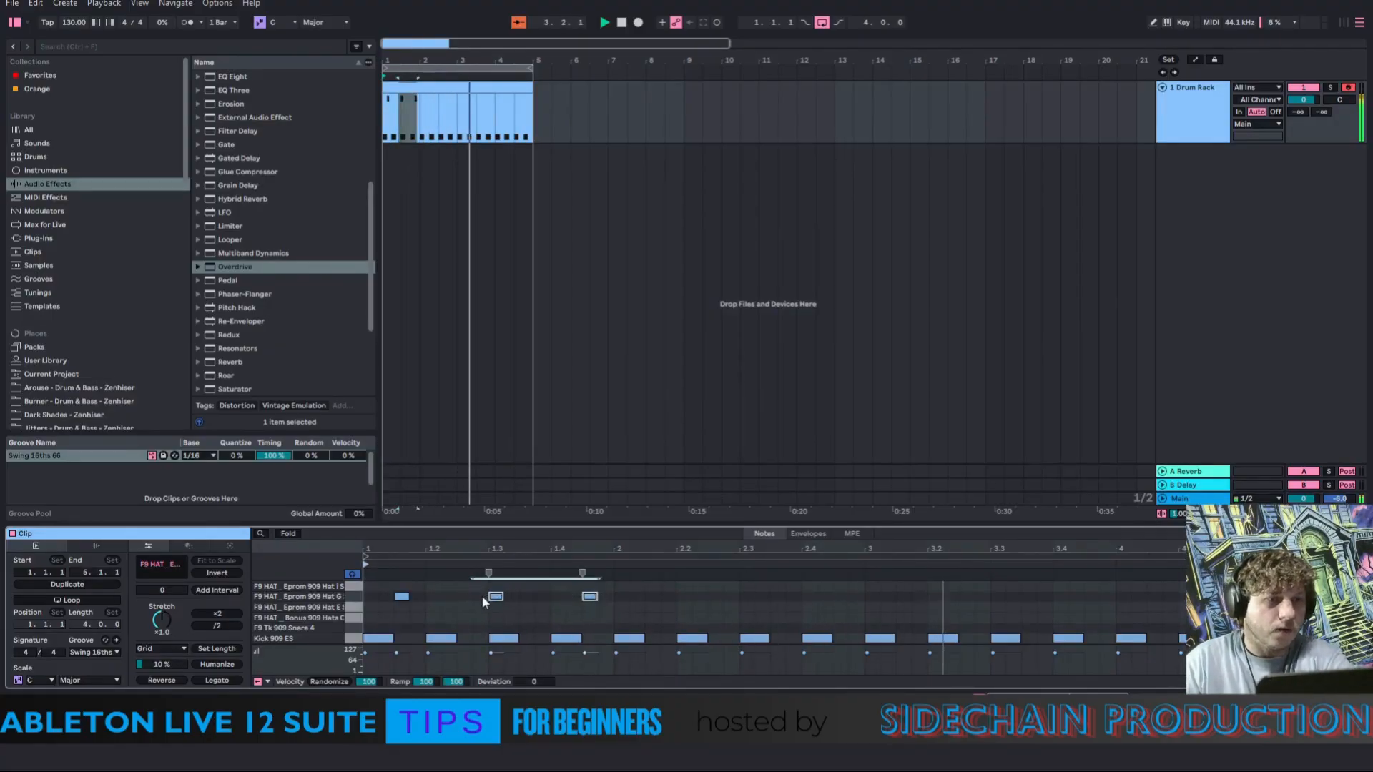
drag(494, 596, 464, 596)
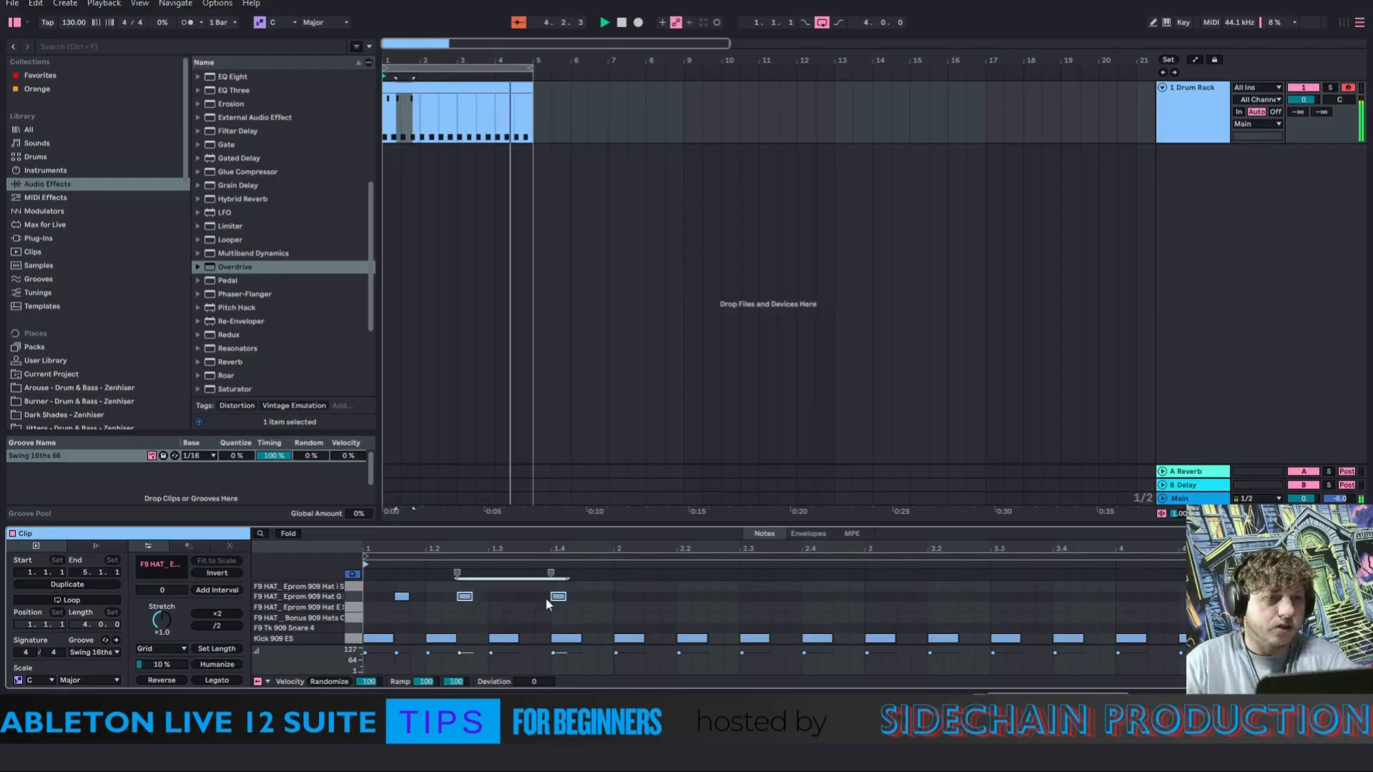
Clear the misplaced Hat G copy and repeat the off-beat hats across all four bars of the clip
click(561, 597)
drag(551, 597, 379, 585)
key(ctrl+d)
key(ctrl+d)
key(ctrl+d)
key(ctrl+d)
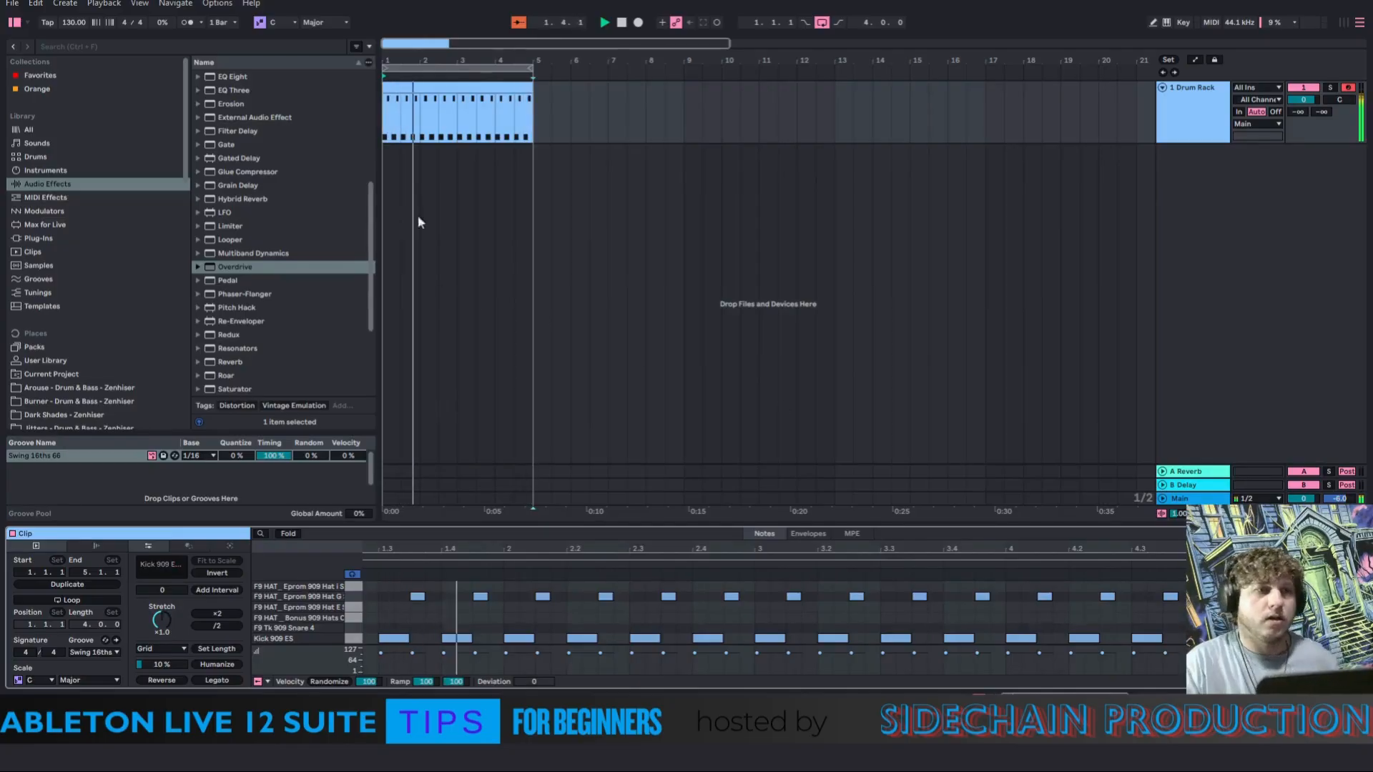
Trim the start and end of the Hat G sample in Simpler and set its Fade Out to 227 ms
click(1174, 128)
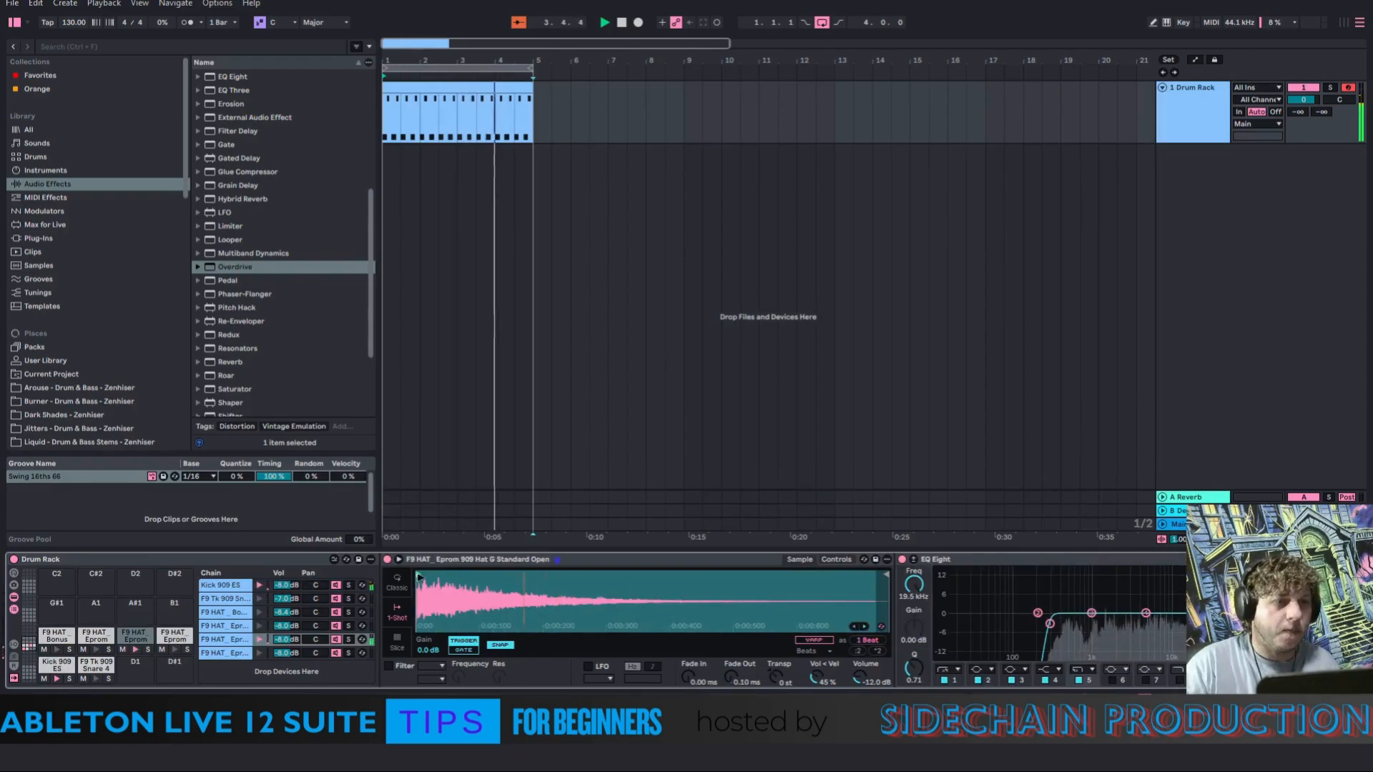
mouse_move(418, 576)
mouse_down()
mouse_move(445, 578)
mouse_move(428, 578)
mouse_up()
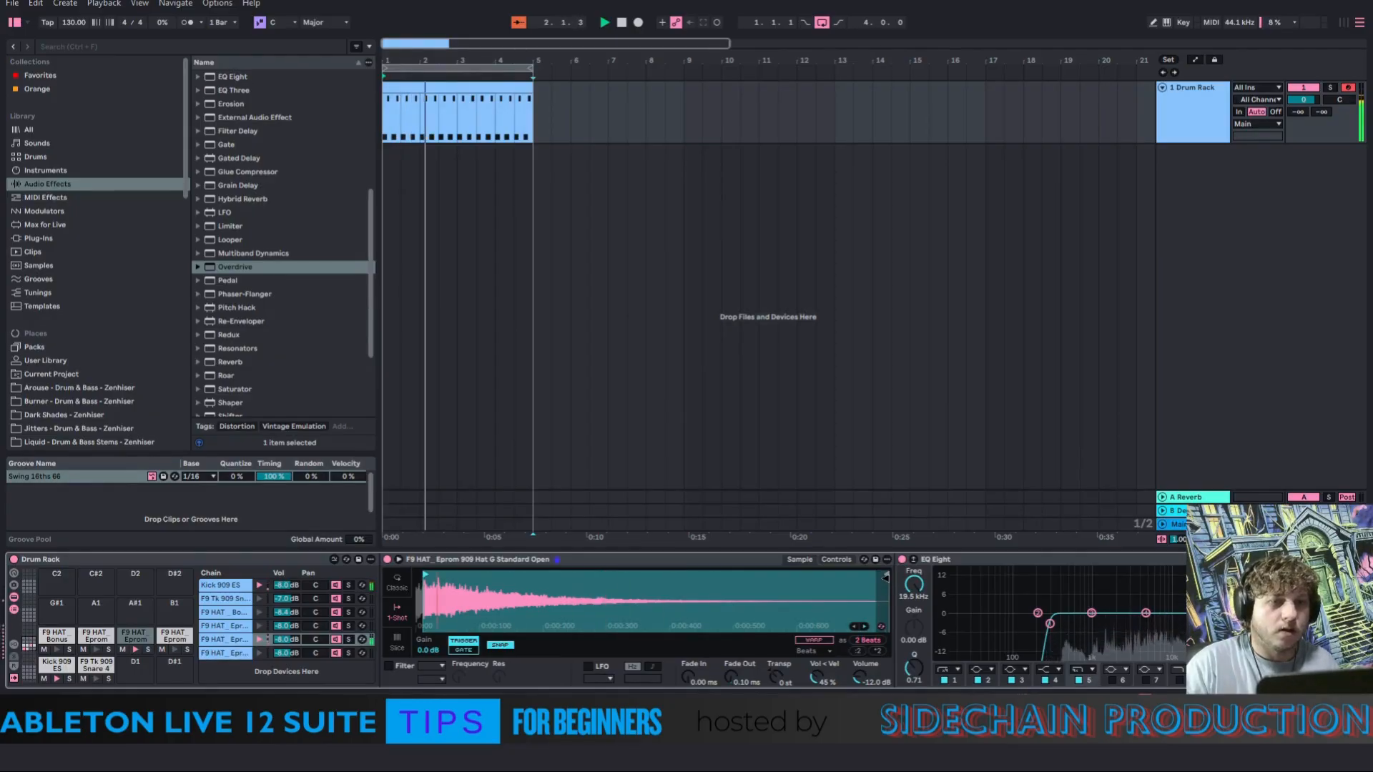
mouse_move(886, 576)
mouse_down()
mouse_move(554, 577)
mouse_move(599, 577)
mouse_up()
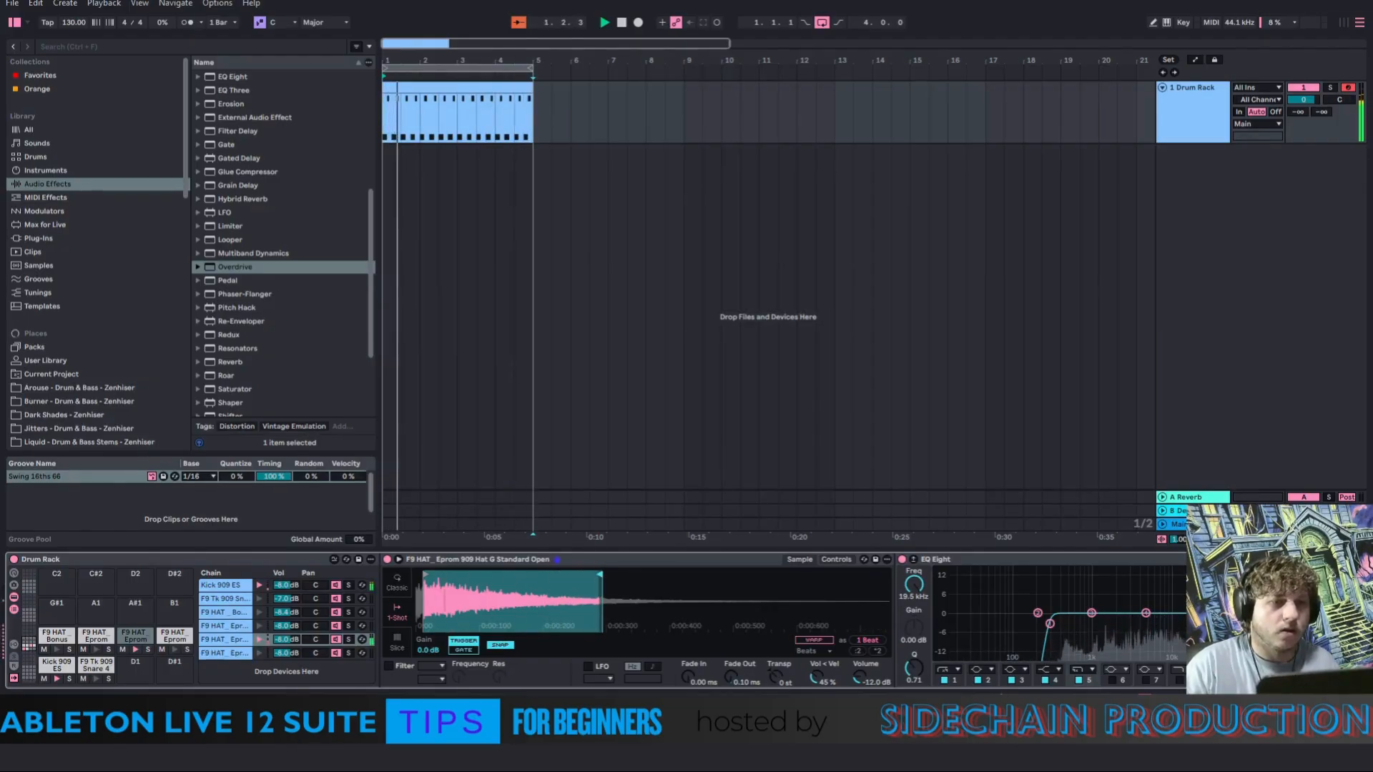
drag(730, 676, 730, 626)
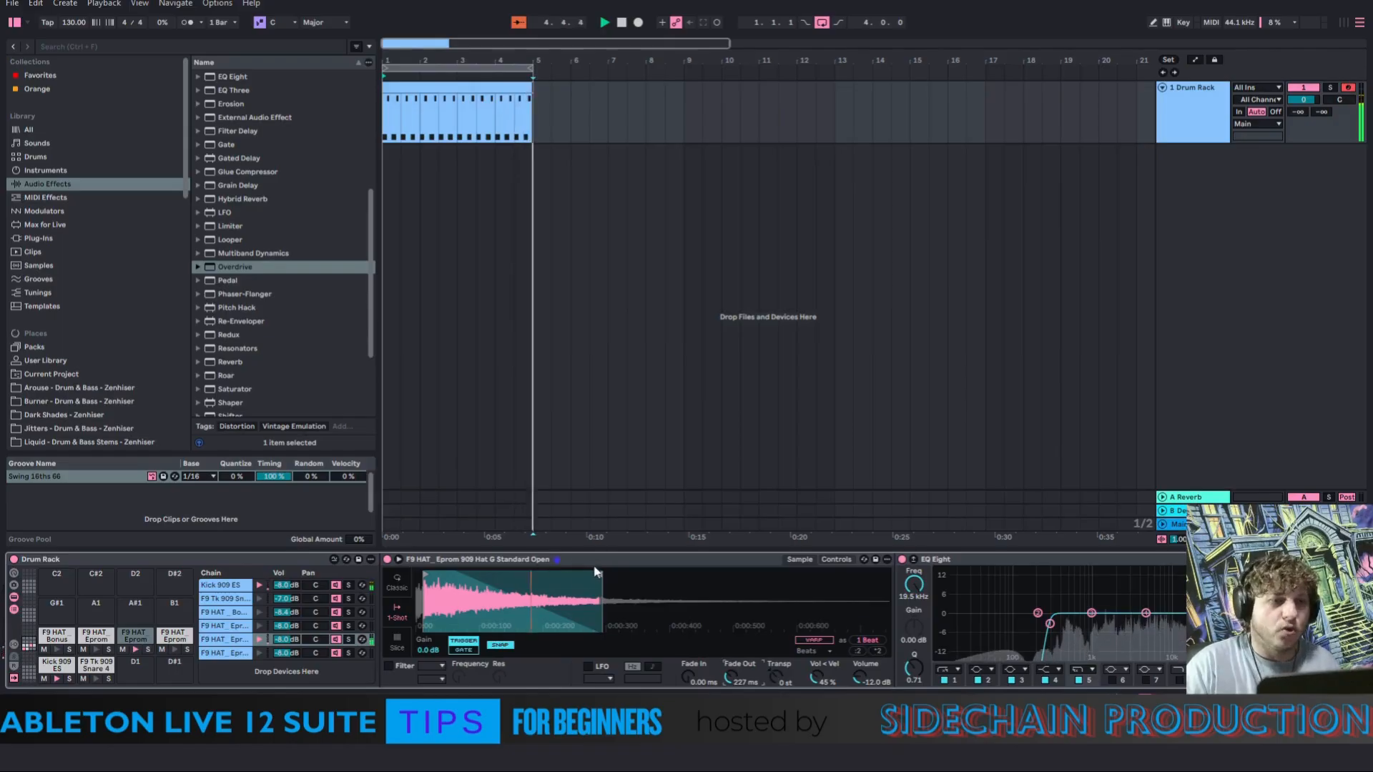
drag(599, 574, 591, 572)
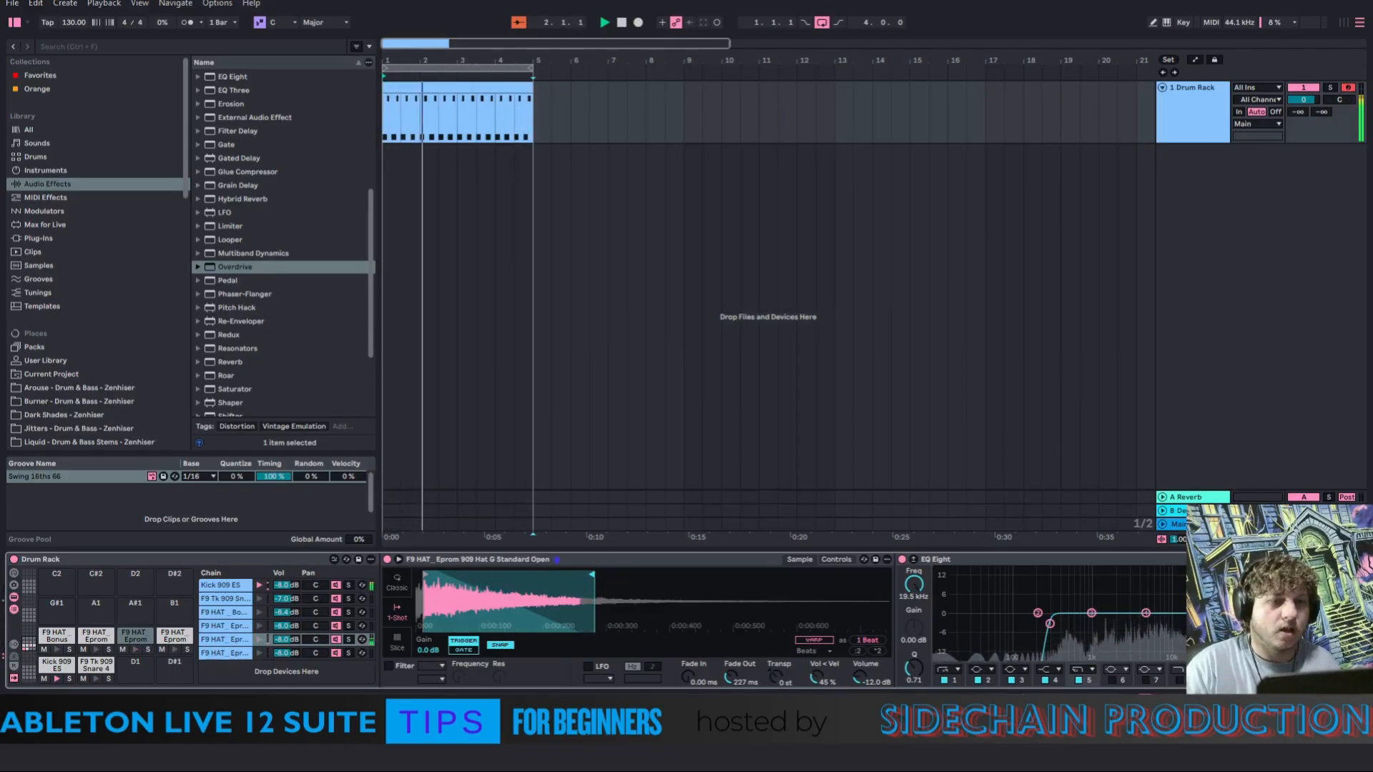
mouse_move(731, 677)
mouse_down()
mouse_move(731, 693)
mouse_move(731, 680)
mouse_up()
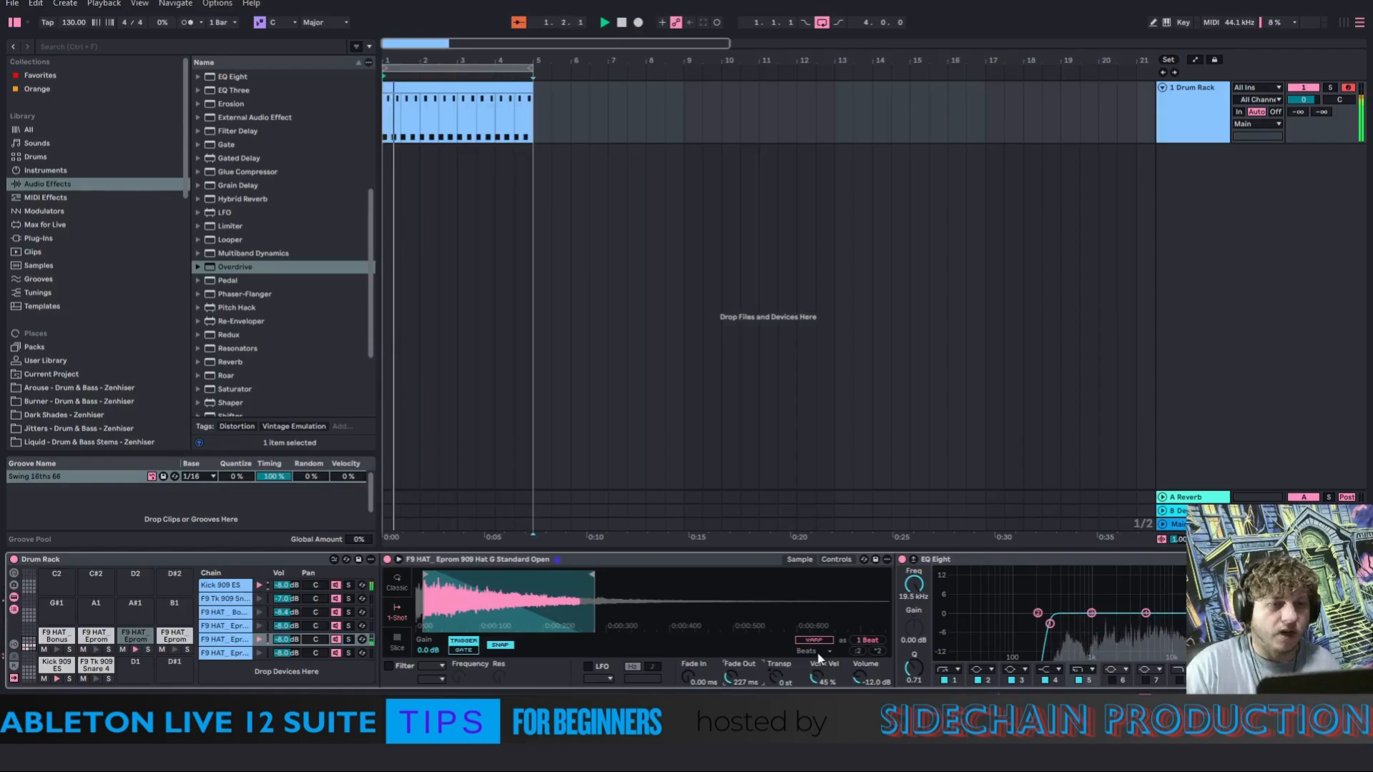
Switch the Hat G Simpler to Classic mode with 1 voice, Sustain at -3.7 dB and Release at 414 ms, keeping the sample start at the beginning
click(396, 583)
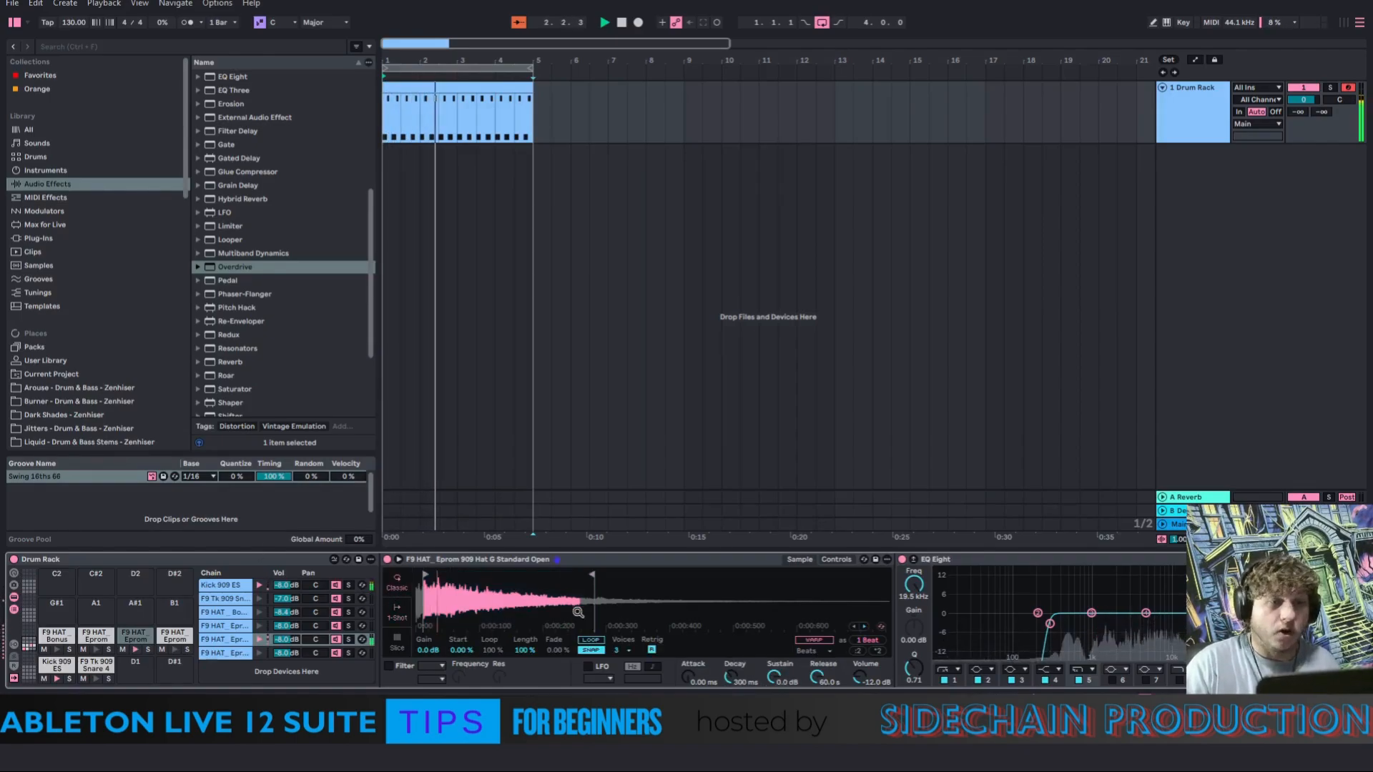
click(619, 650)
click(617, 491)
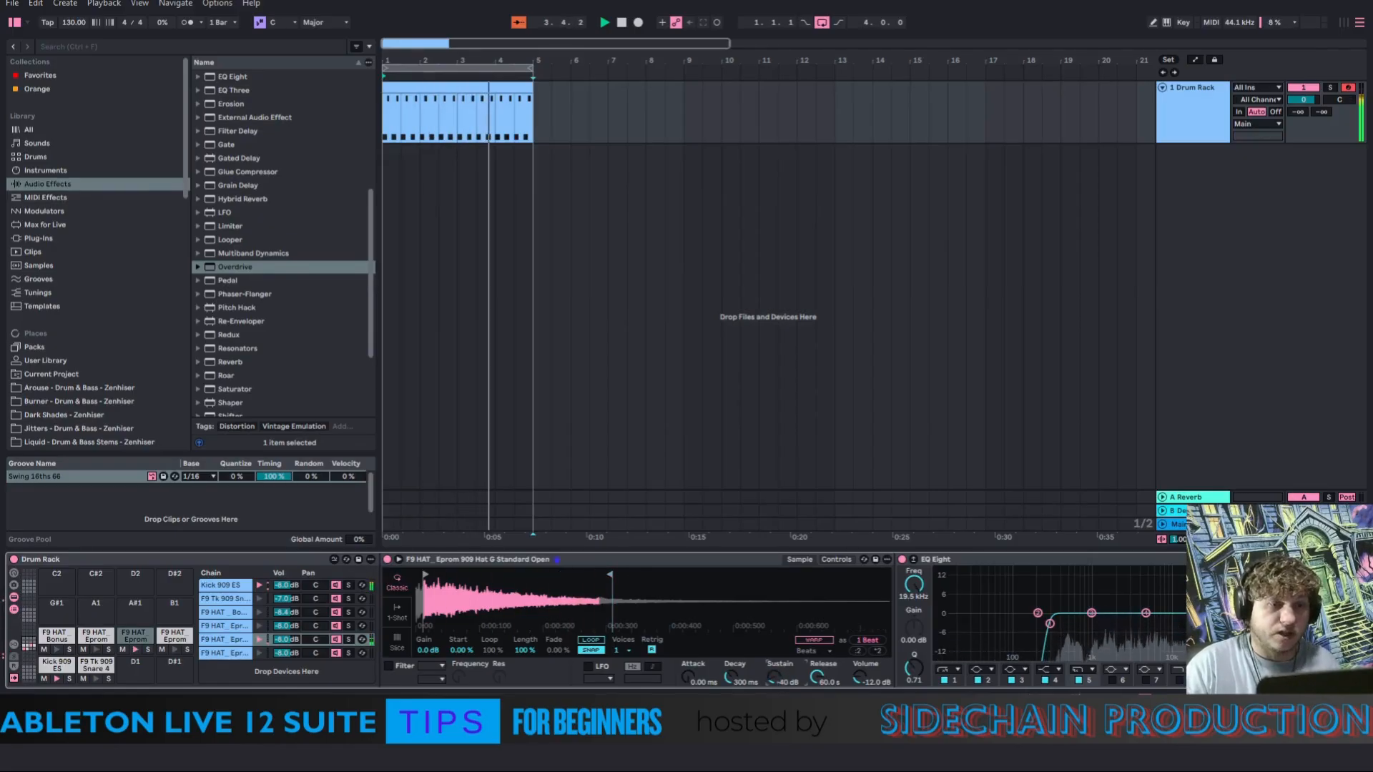
drag(773, 676, 816, 671)
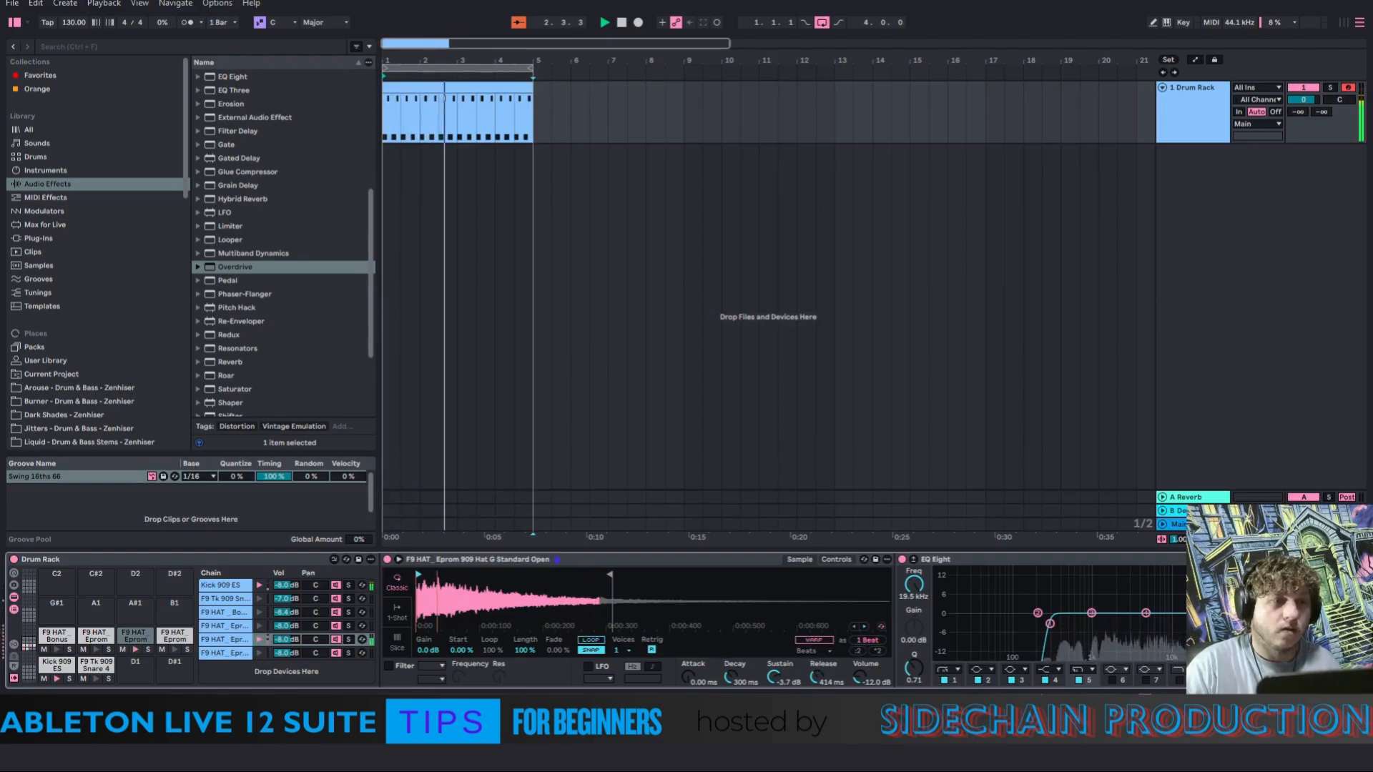
mouse_move(419, 576)
mouse_down()
mouse_move(481, 607)
mouse_move(431, 590)
mouse_move(432, 574)
mouse_up()
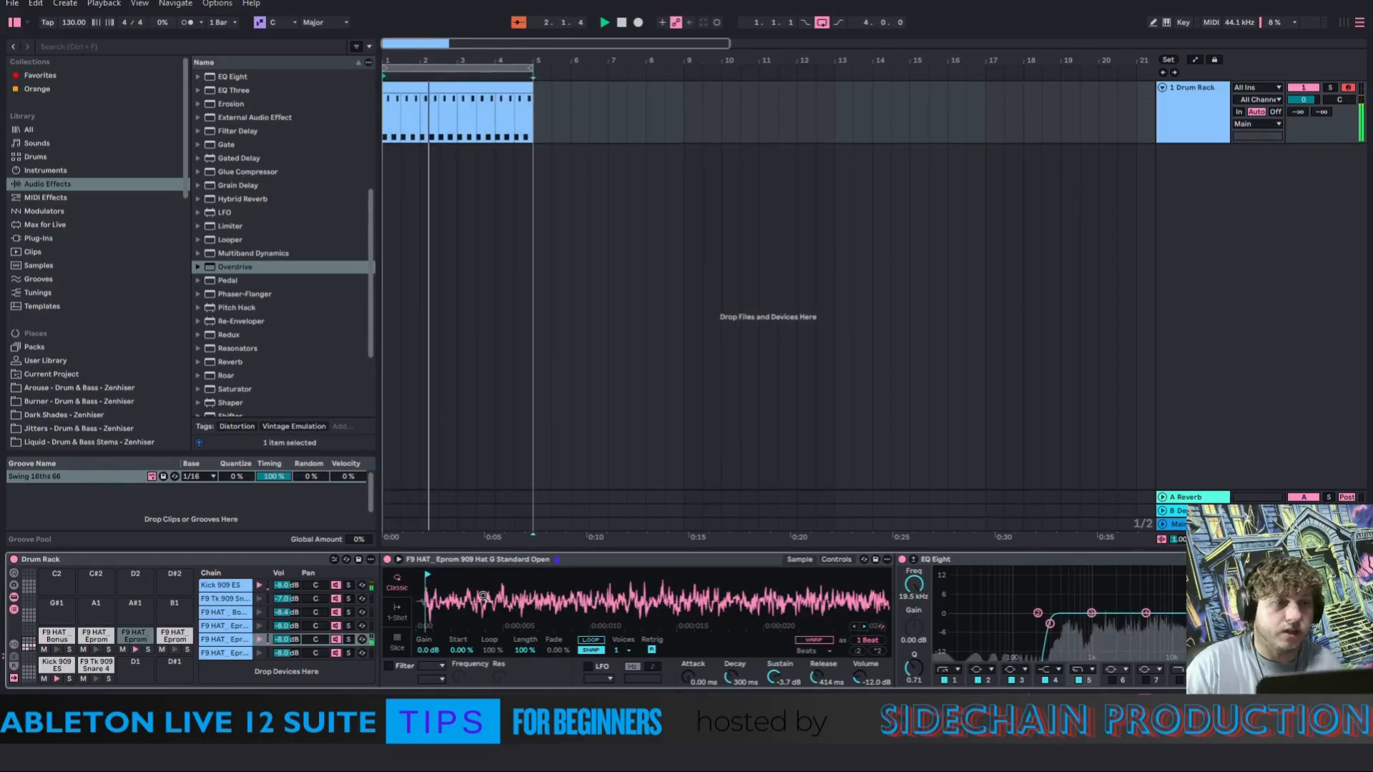
drag(483, 595, 414, 616)
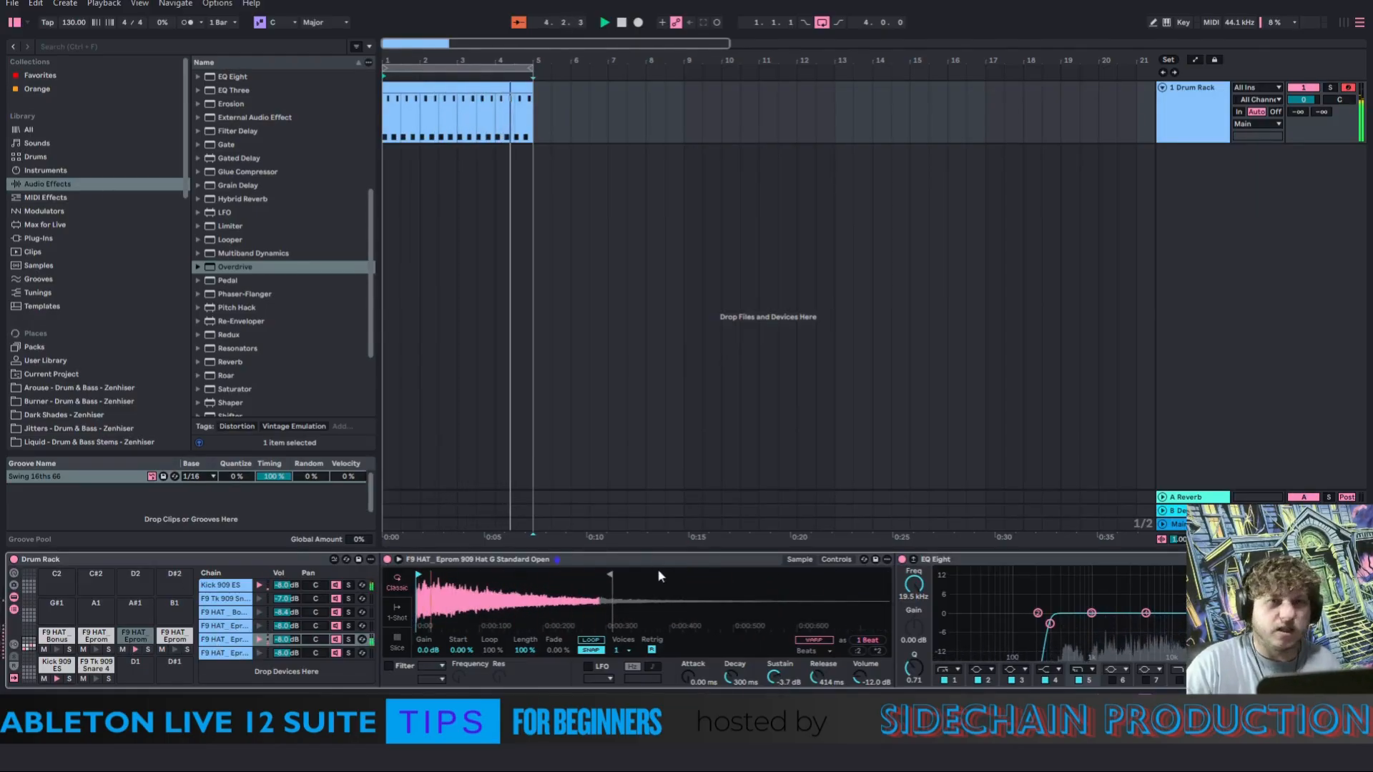
Place Eprom 909 Hat E notes on the second, third and fourth sixteenths of the clip's first beat
double_click(438, 87)
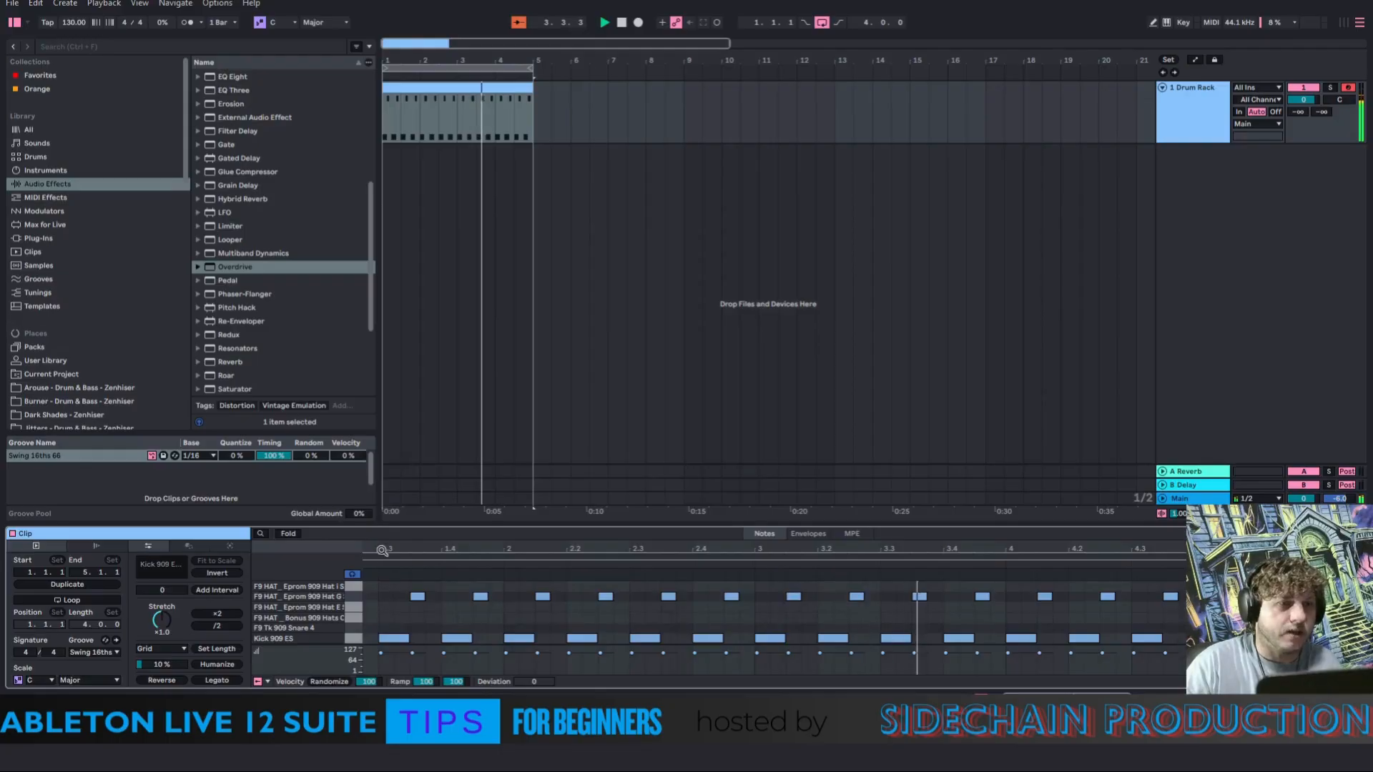
drag(457, 564, 433, 562)
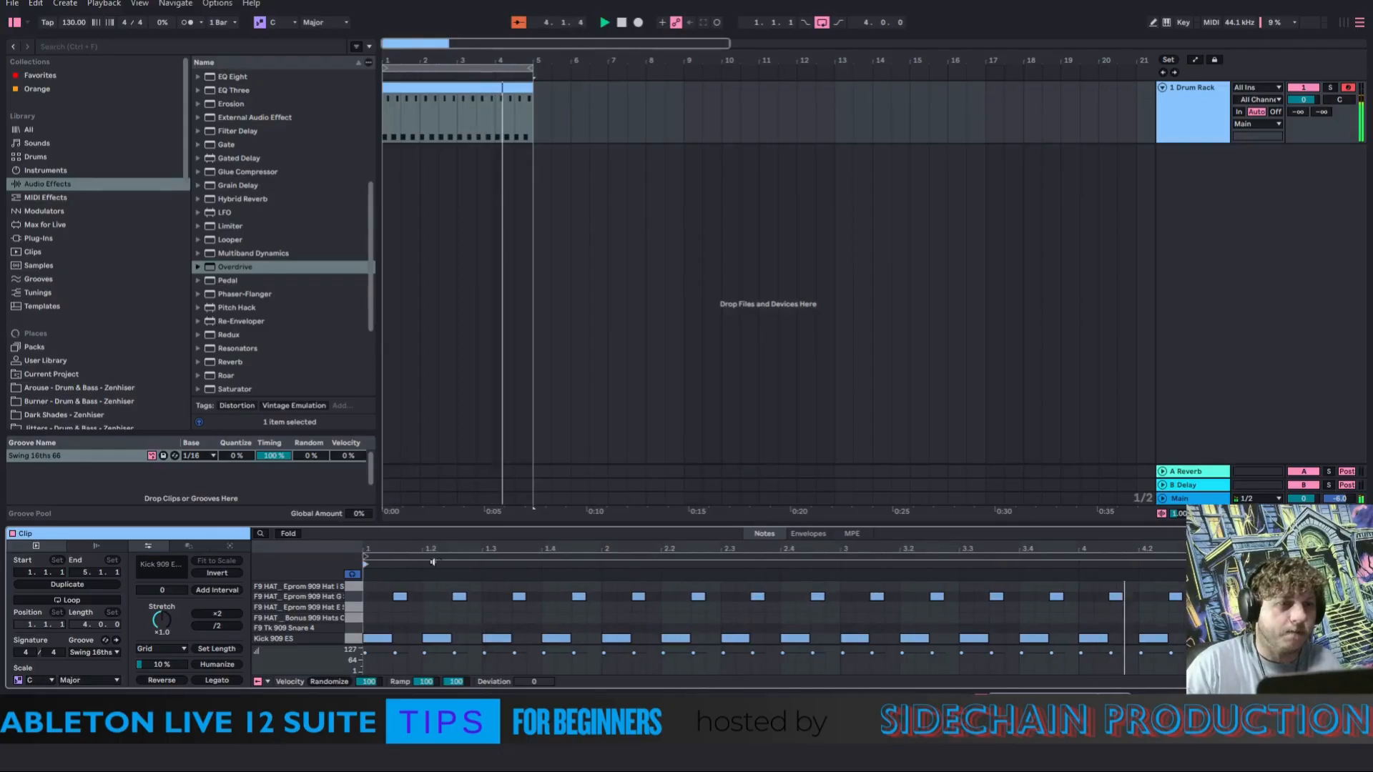
right_click(458, 93)
click(484, 222)
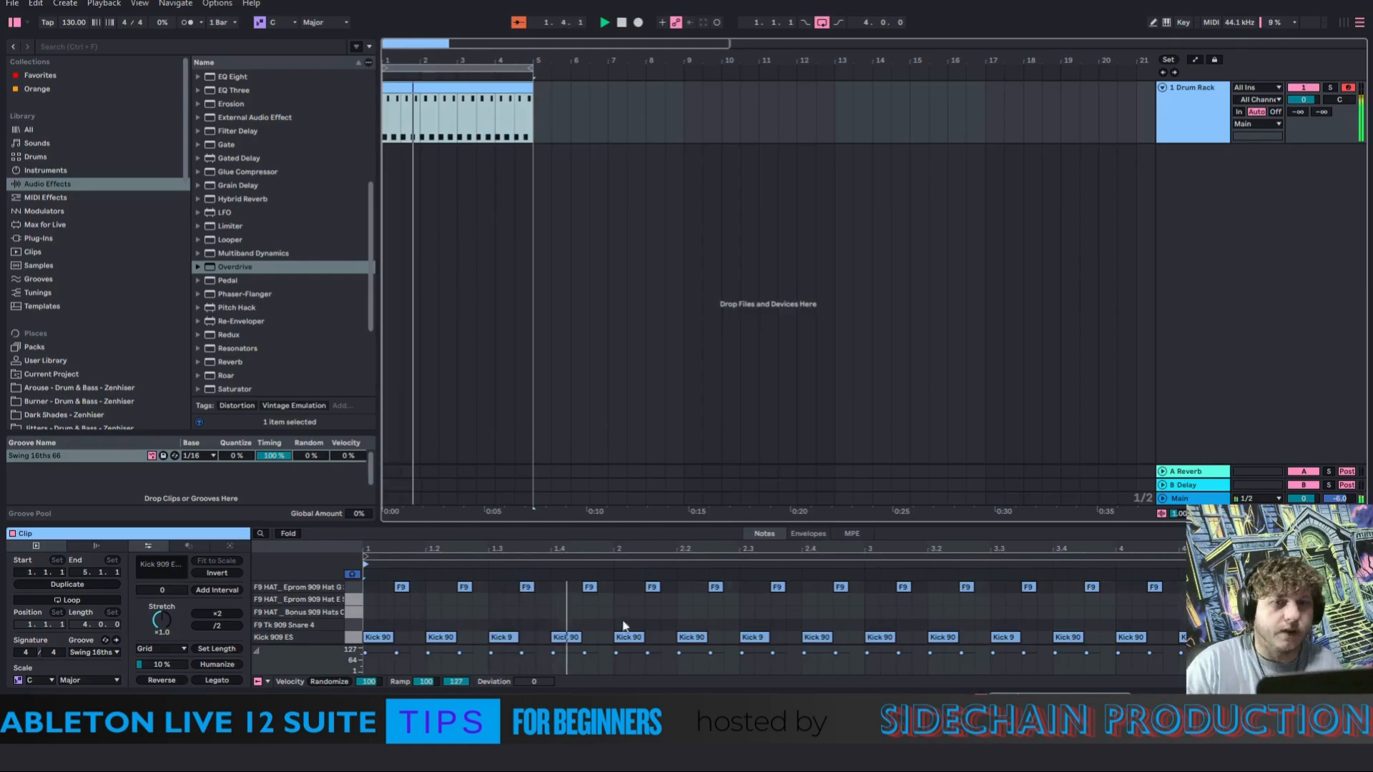
double_click(371, 601)
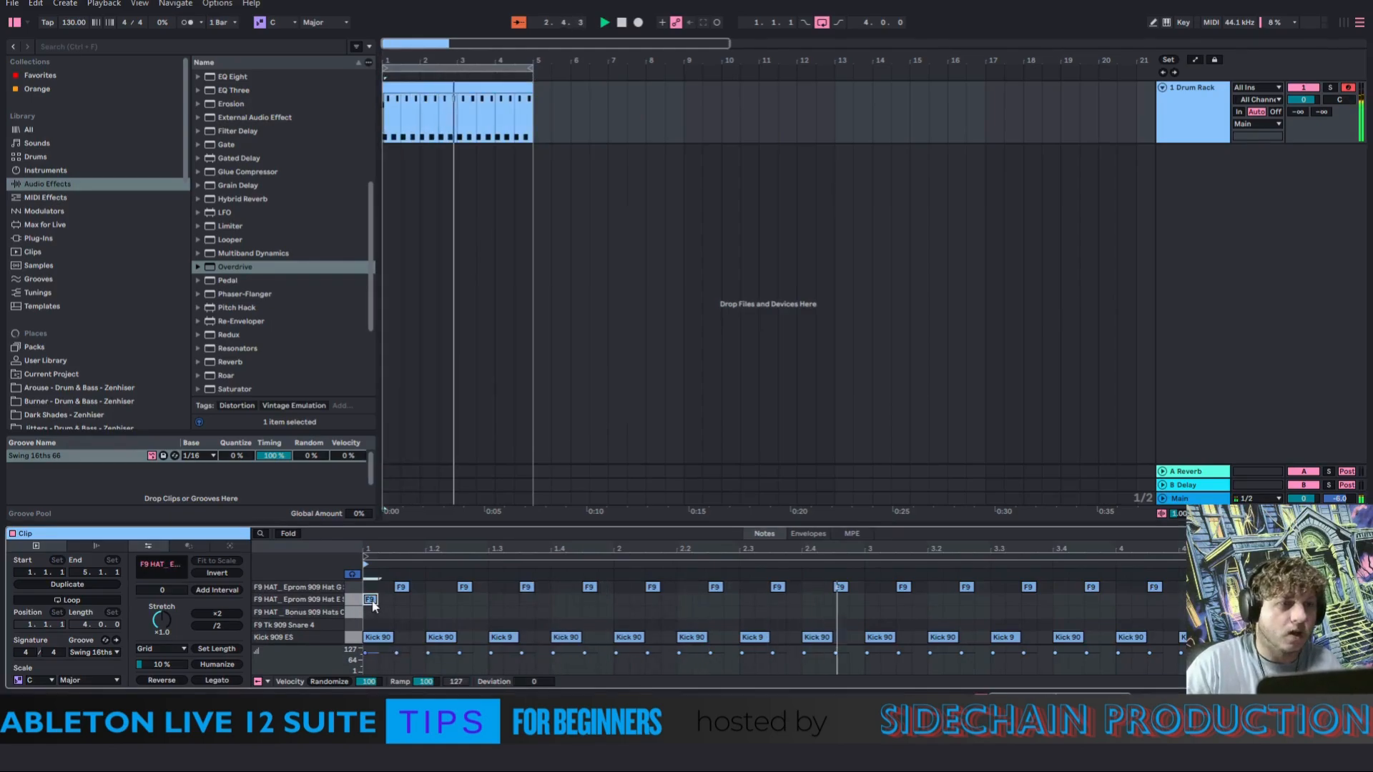
drag(372, 604, 393, 608)
double_click(399, 600)
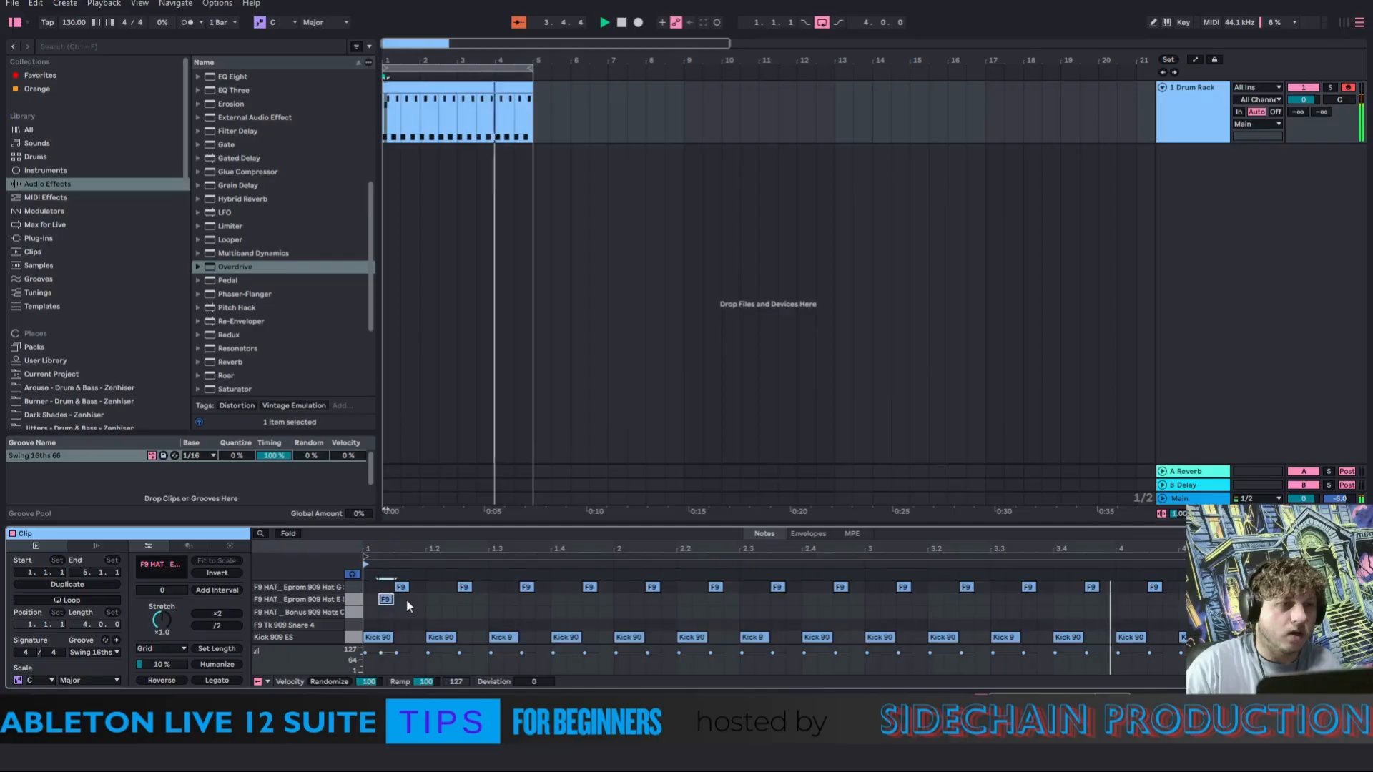
double_click(415, 600)
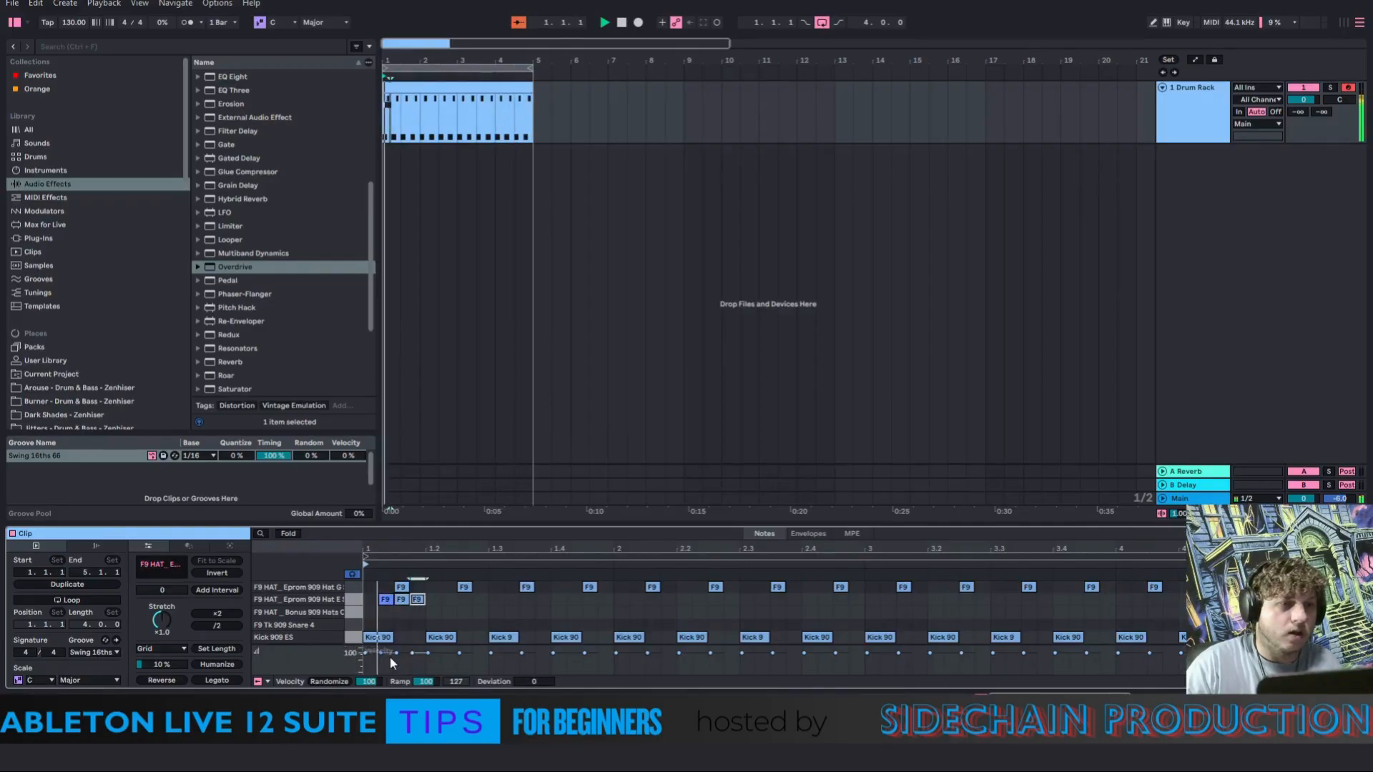
Lower the velocities of the first beat's three Hat E notes, setting the last one to 50
drag(388, 654, 418, 662)
click(417, 599)
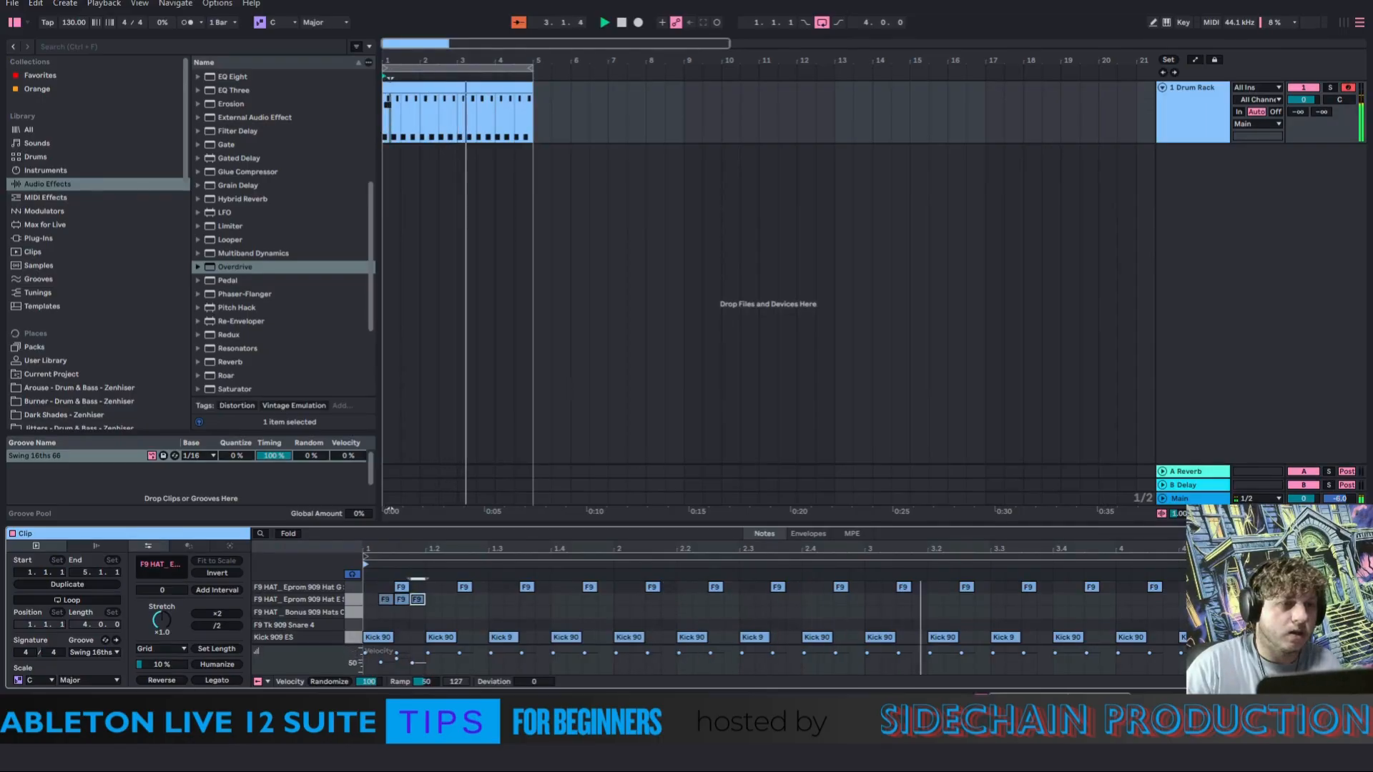
click(402, 600)
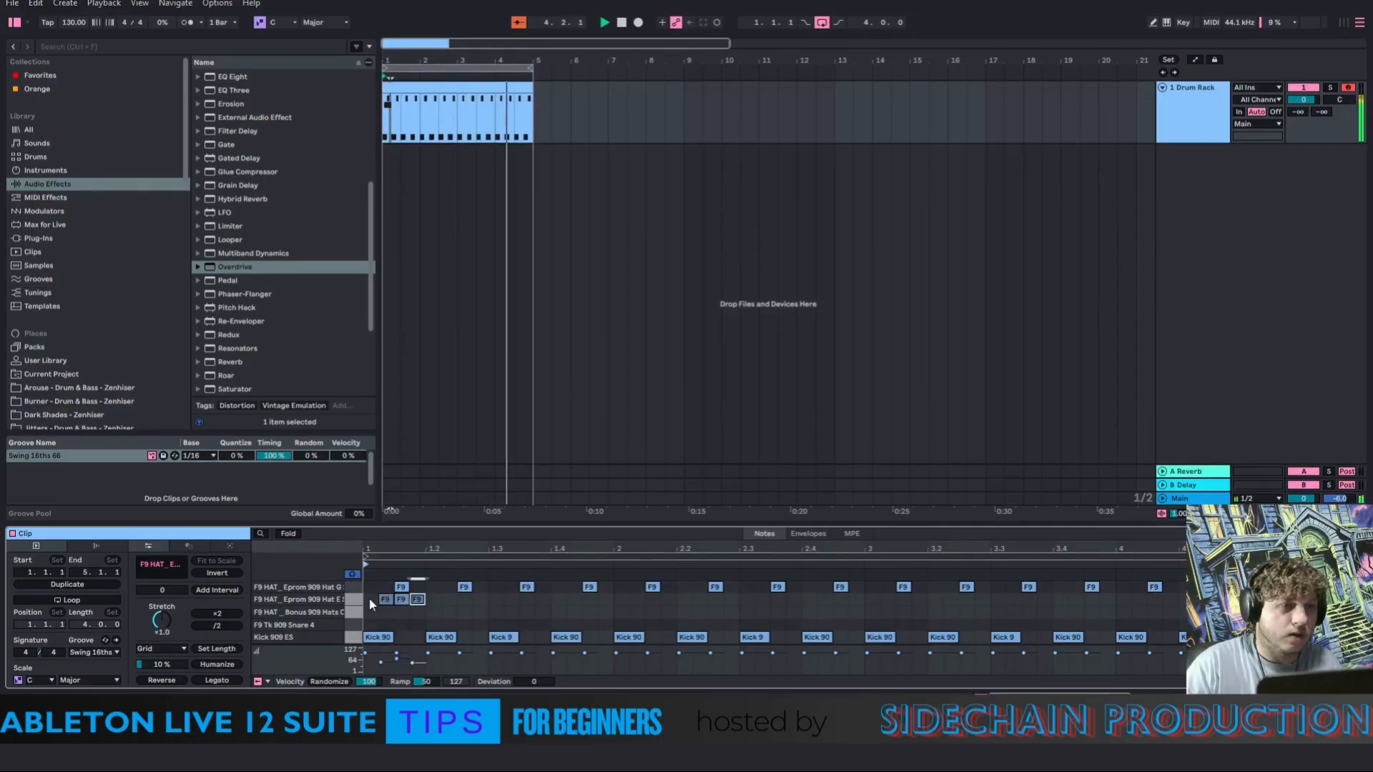
Add three Hat E notes on the same sixteenths of the second beat and lower their velocities, setting the first to 53
double_click(449, 600)
double_click(464, 600)
double_click(480, 600)
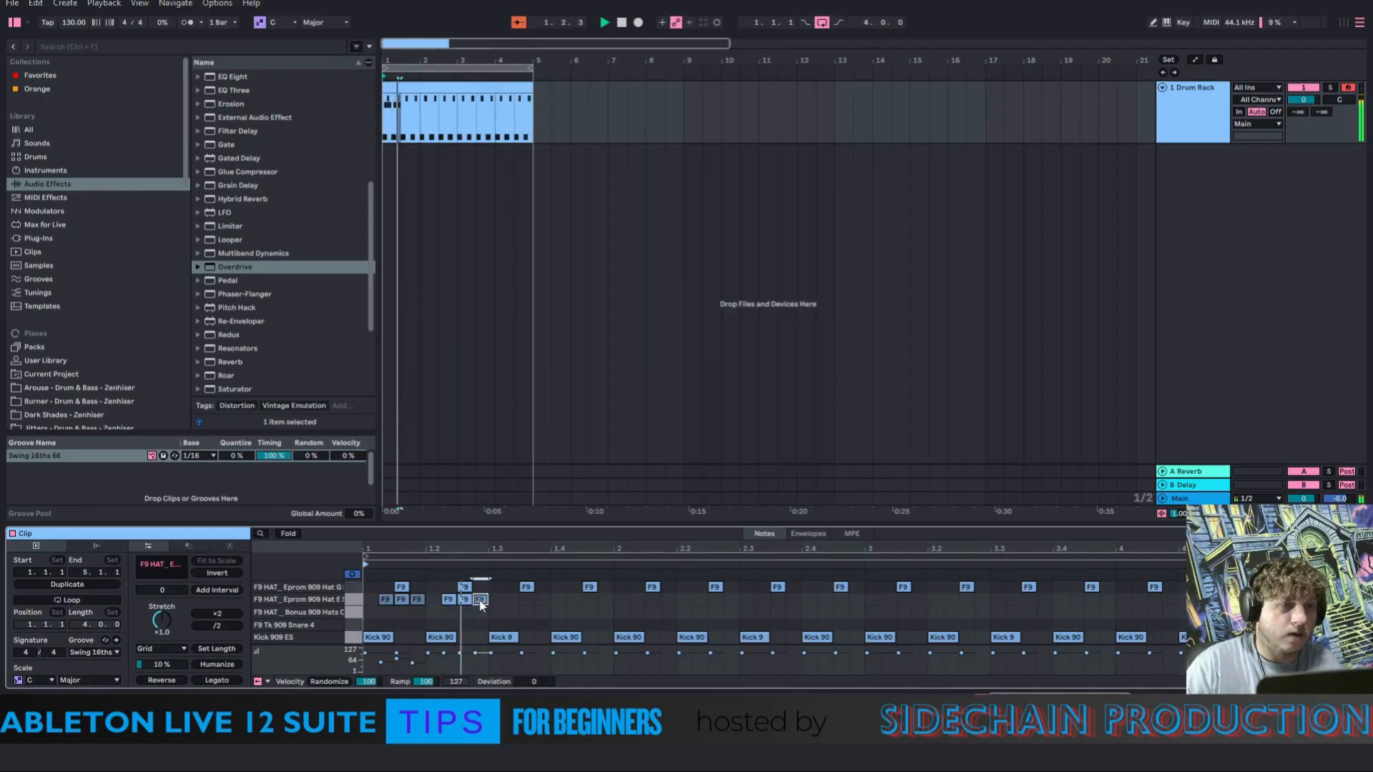
click(465, 600)
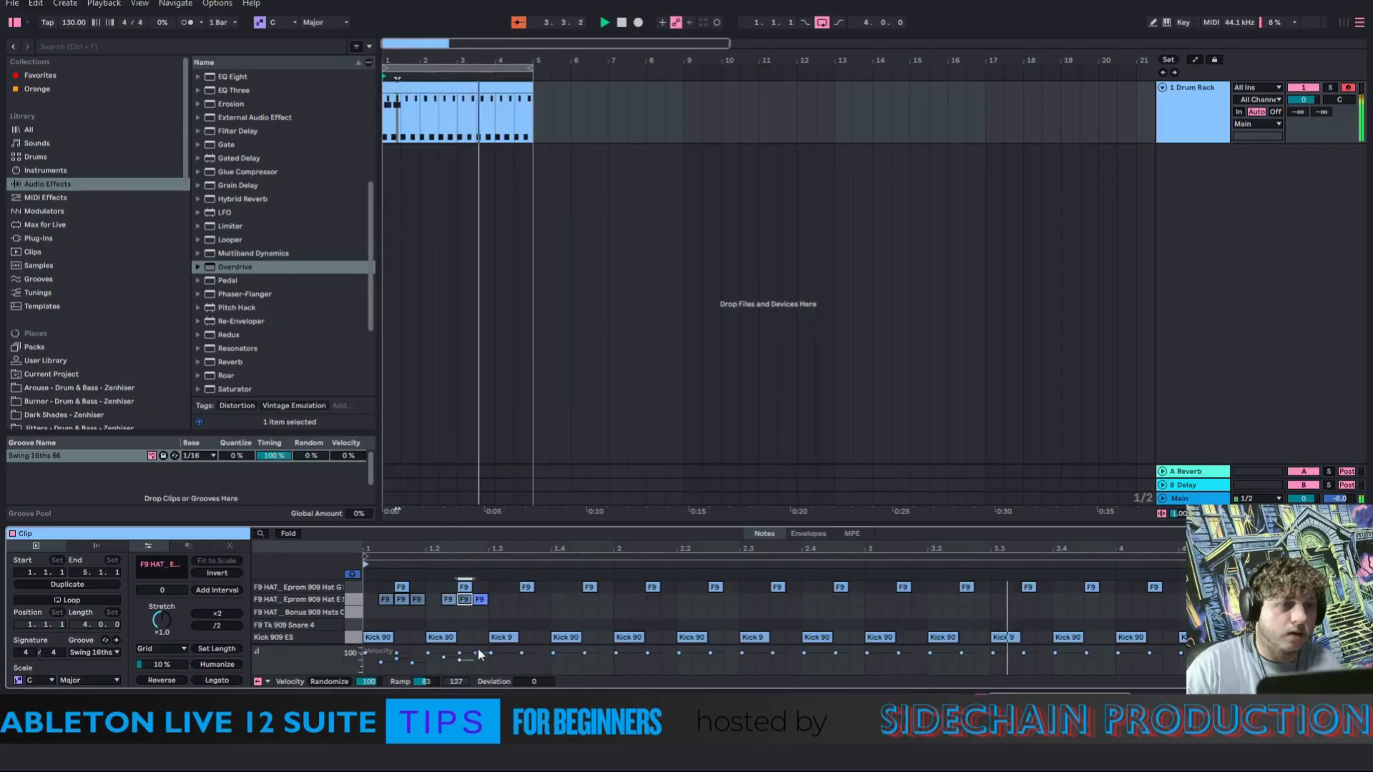
click(480, 600)
click(452, 662)
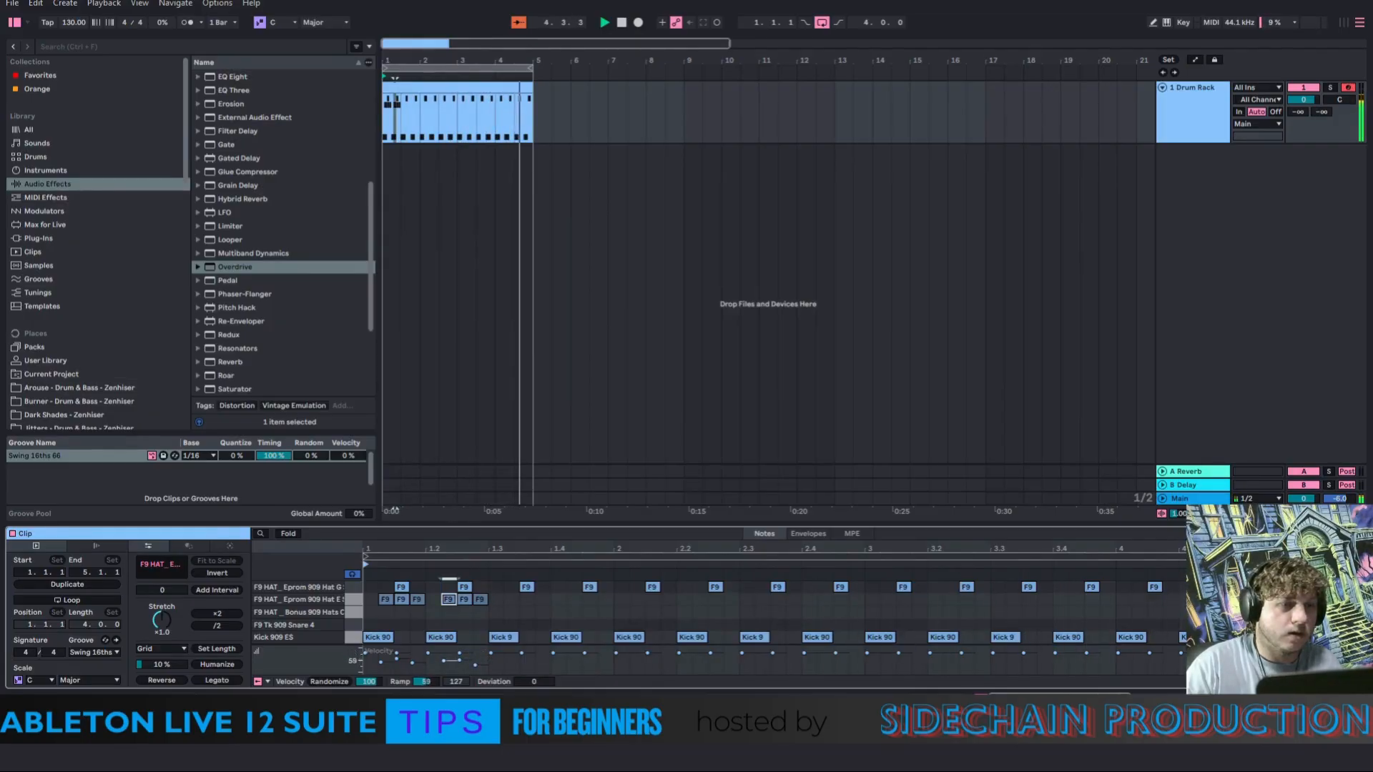
drag(452, 662, 451, 659)
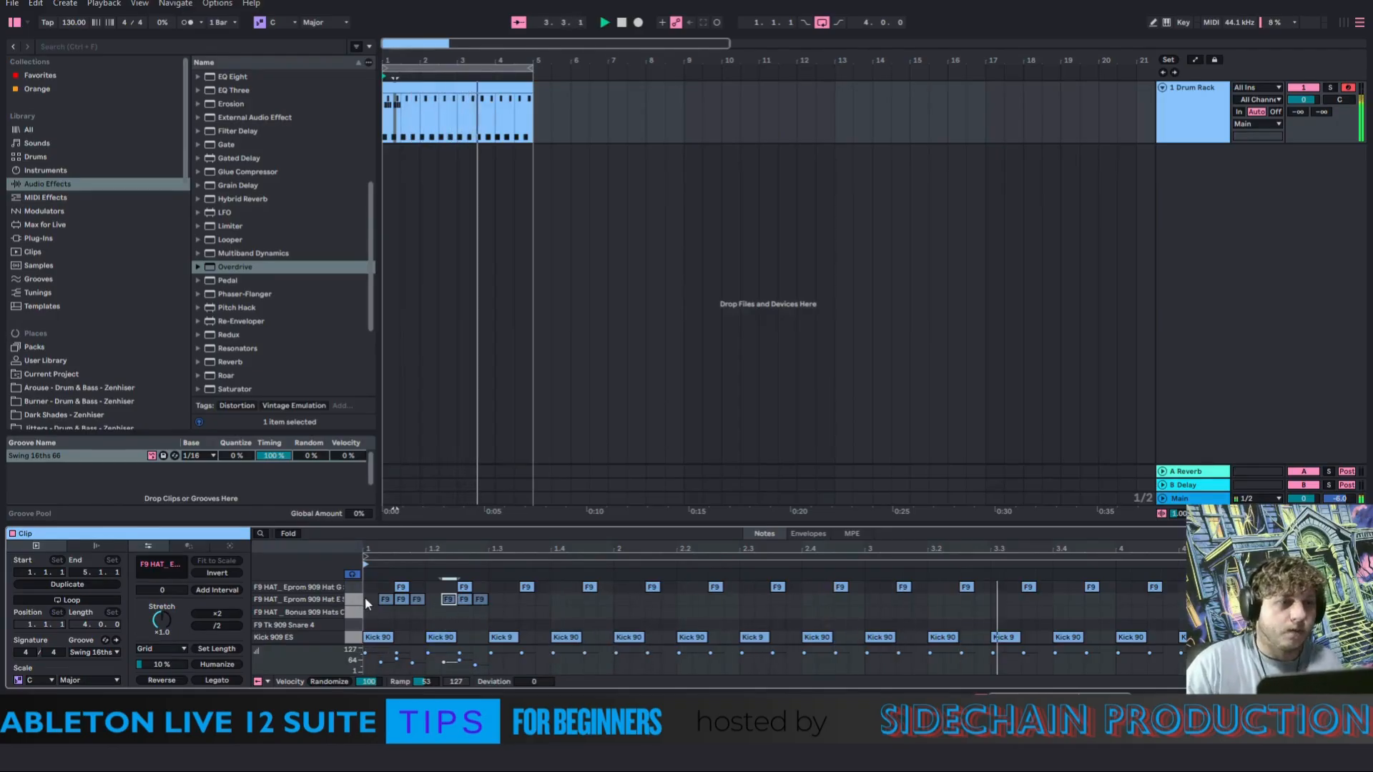
Duplicate the two-beat Hat E pattern seven times to fill the four-bar clip
drag(365, 605, 490, 611)
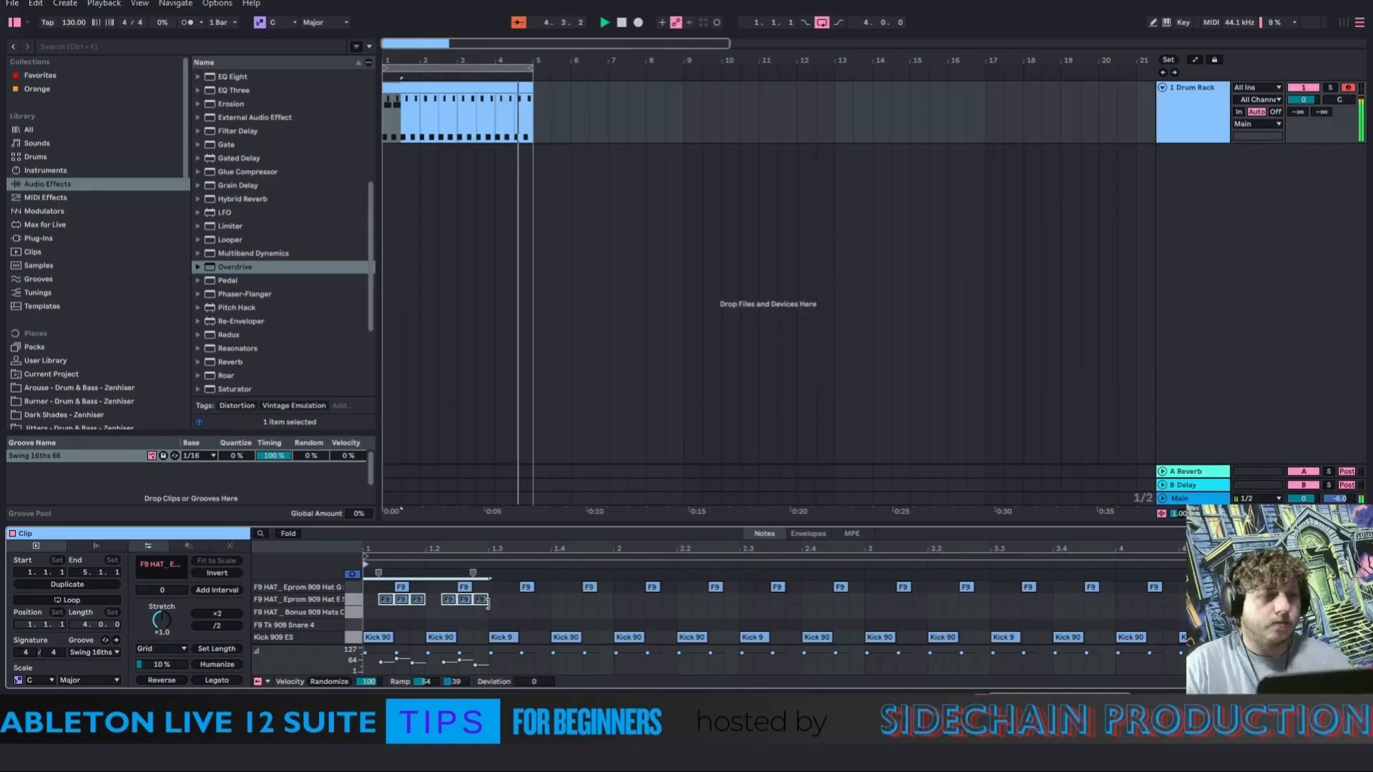
key(ctrl+d)
key(ctrl+d)
key(ctrl+d)
key(ctrl+d)
key(ctrl+d)
key(ctrl+d)
key(ctrl+d)
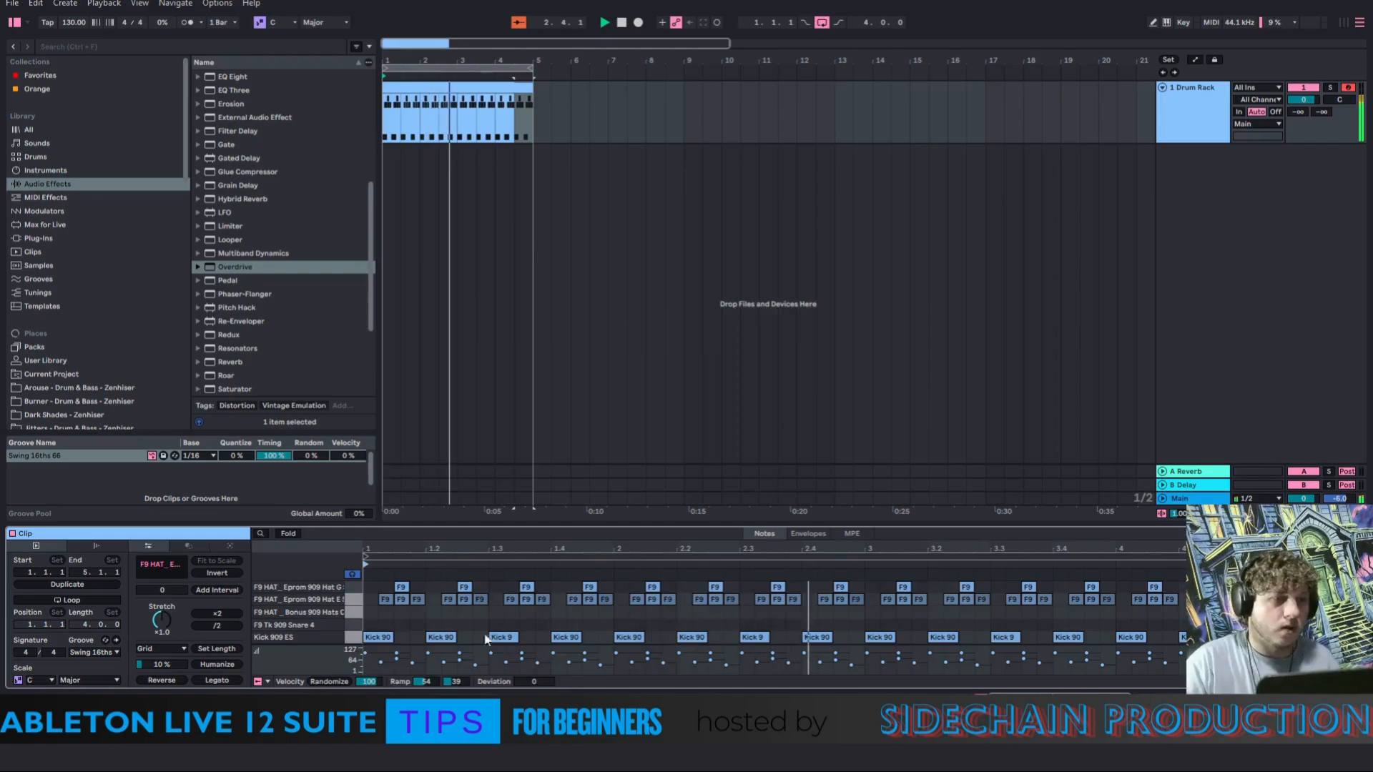
Place an eighth-note F9 Tk 909 Snare 4 note on the first bar's second beat and duplicate it every two beats across the four-bar clip
double_click(433, 626)
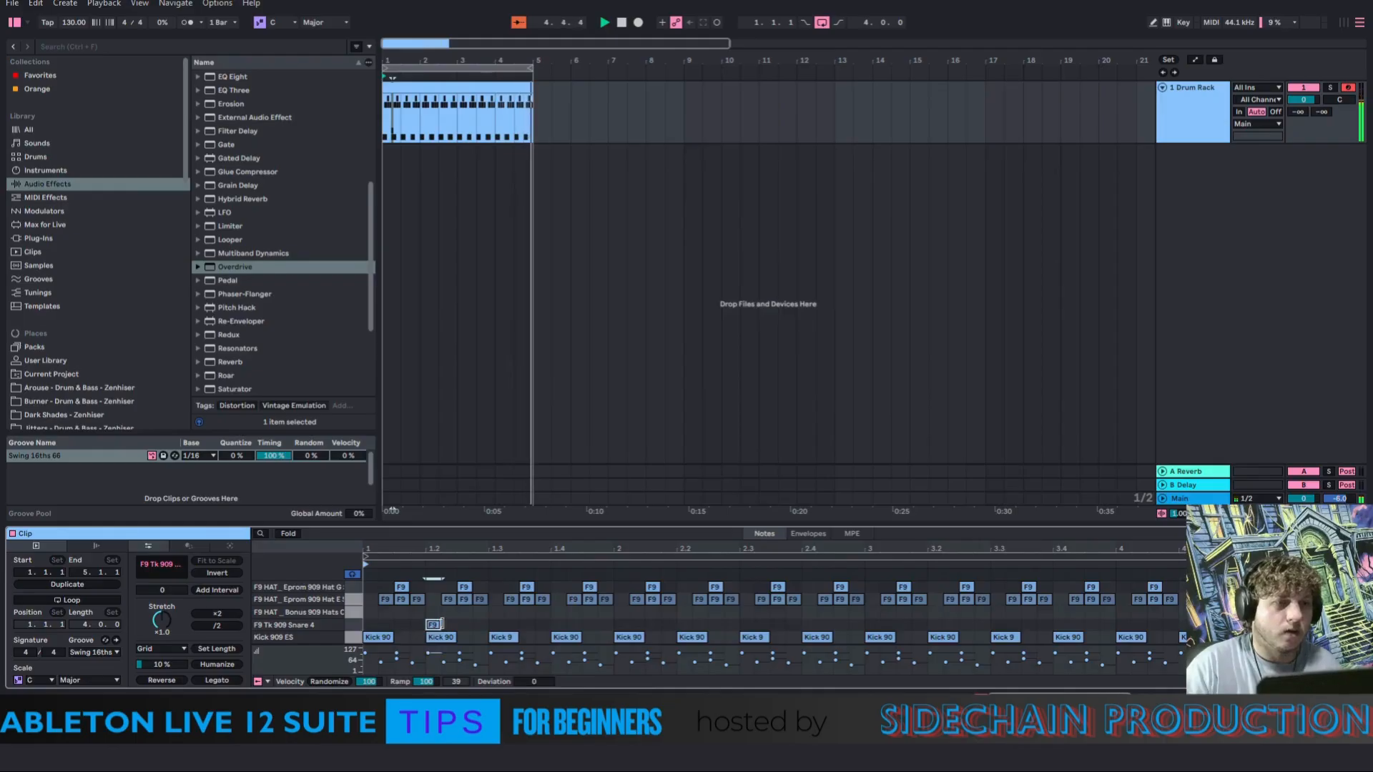
drag(443, 625, 459, 625)
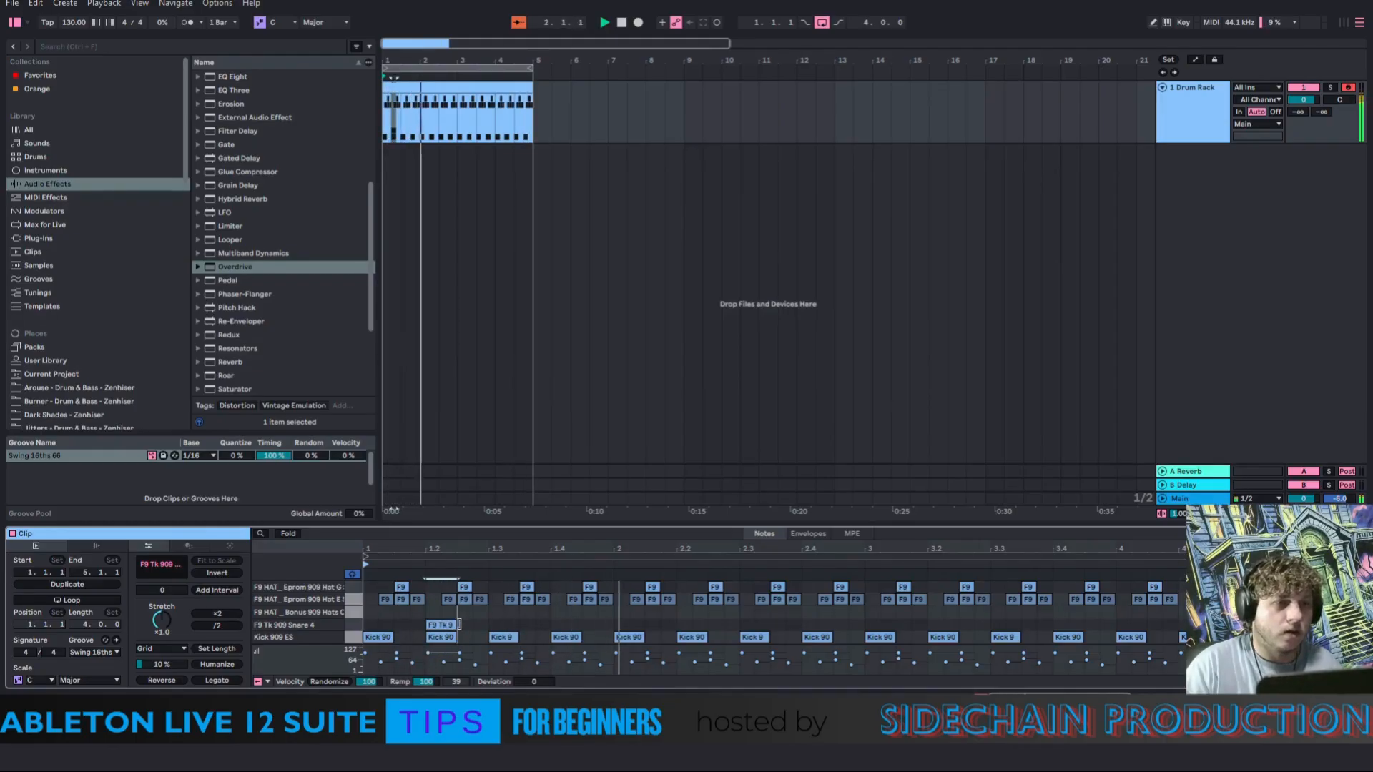
drag(365, 624, 481, 628)
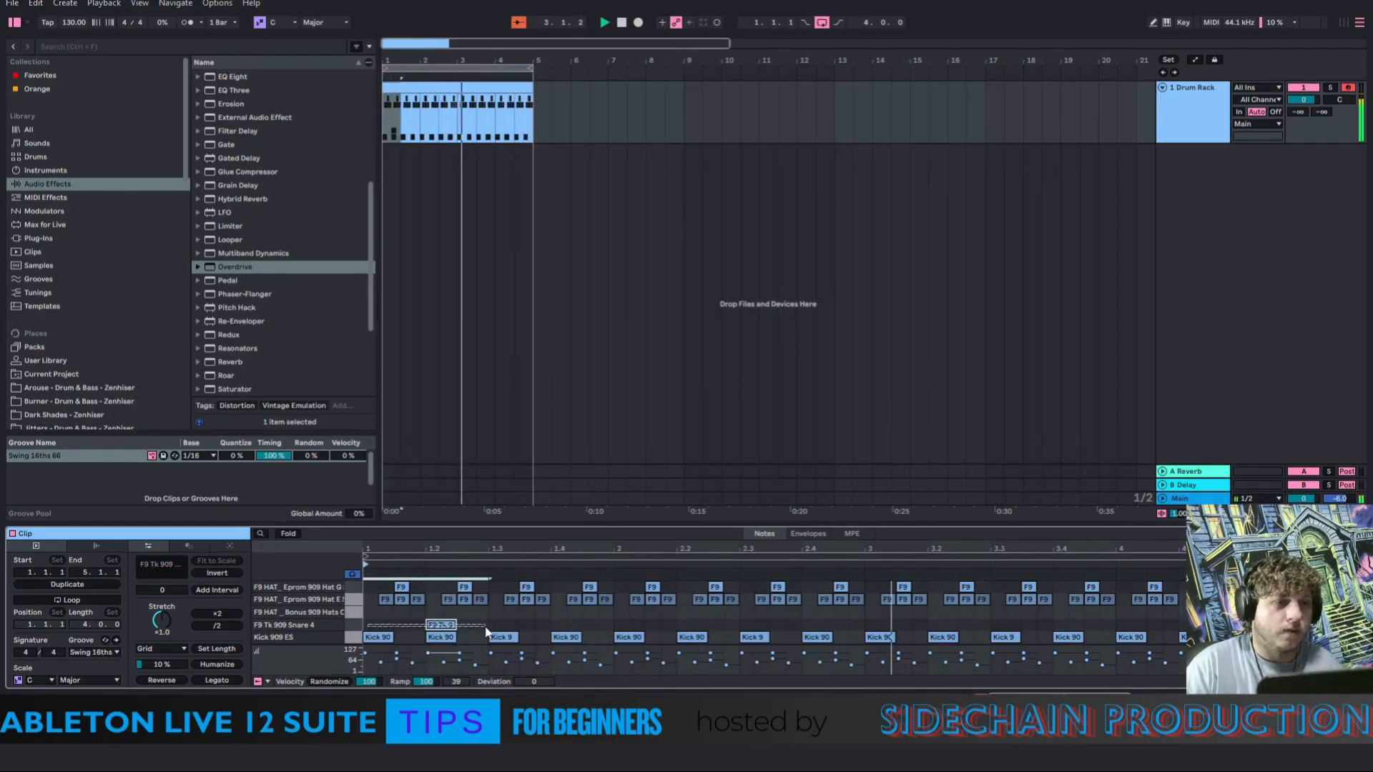
key(ctrl+d)
key(ctrl+d)
key(ctrl+d)
key(ctrl+d)
key(ctrl+d)
key(ctrl+d)
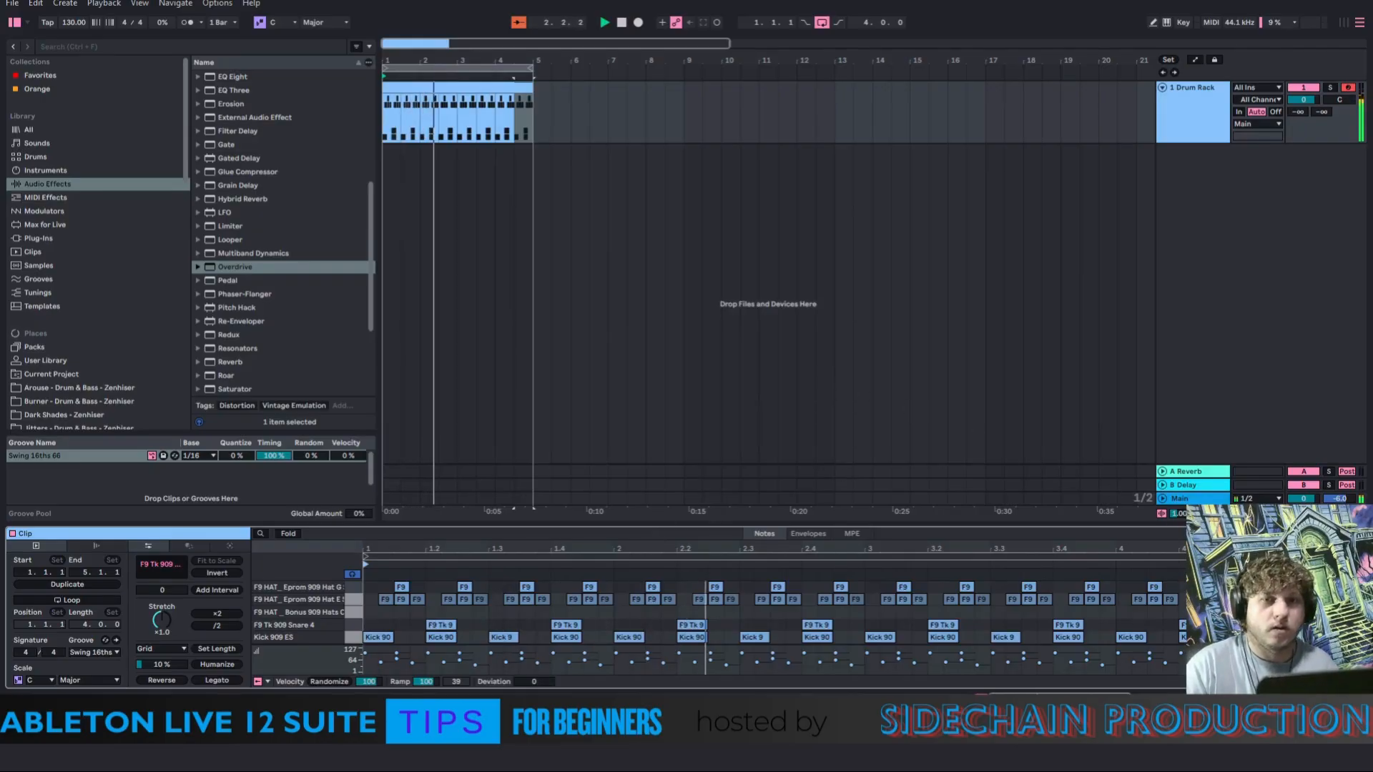
Unfold the Main track and lower the F9 Tk 909 Snare 4 chain's volume in the Drum Rack
click(1162, 498)
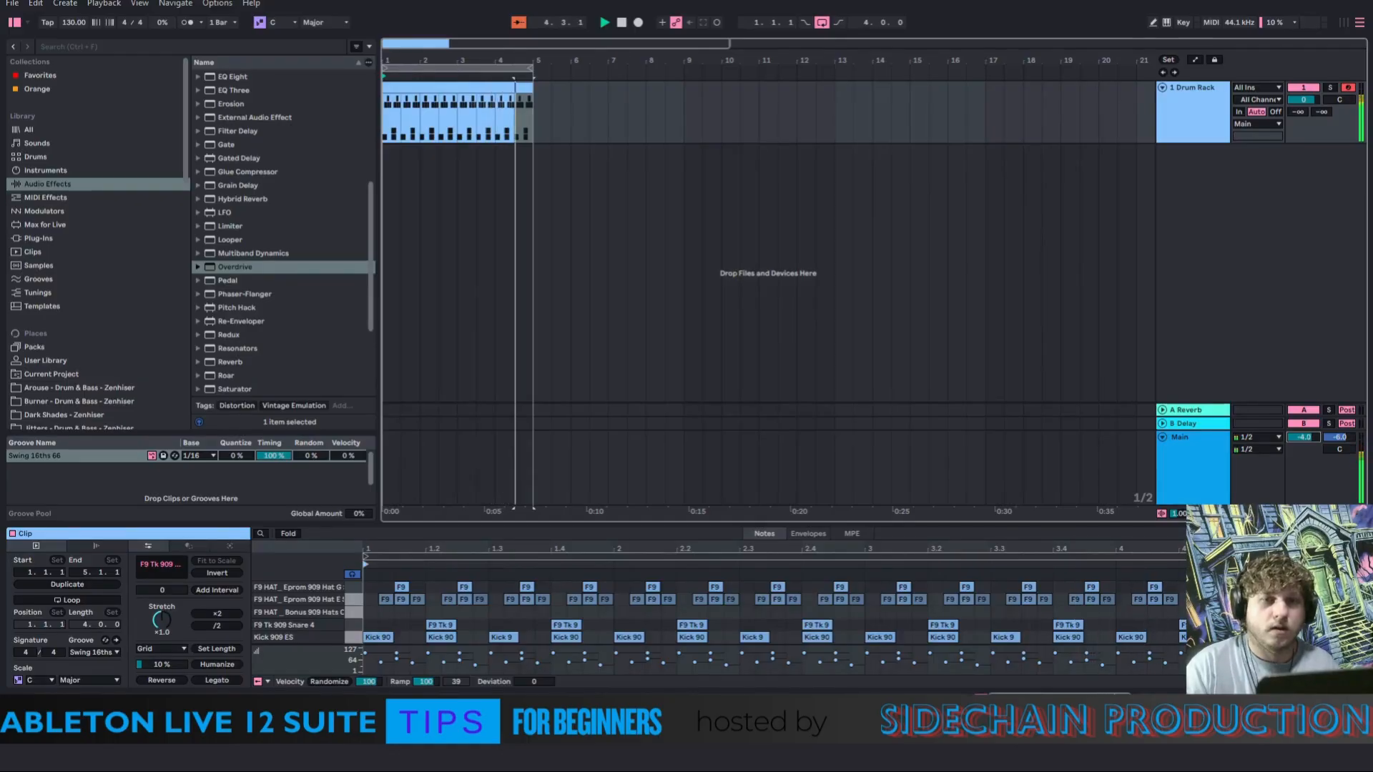
click(1191, 477)
click(1186, 122)
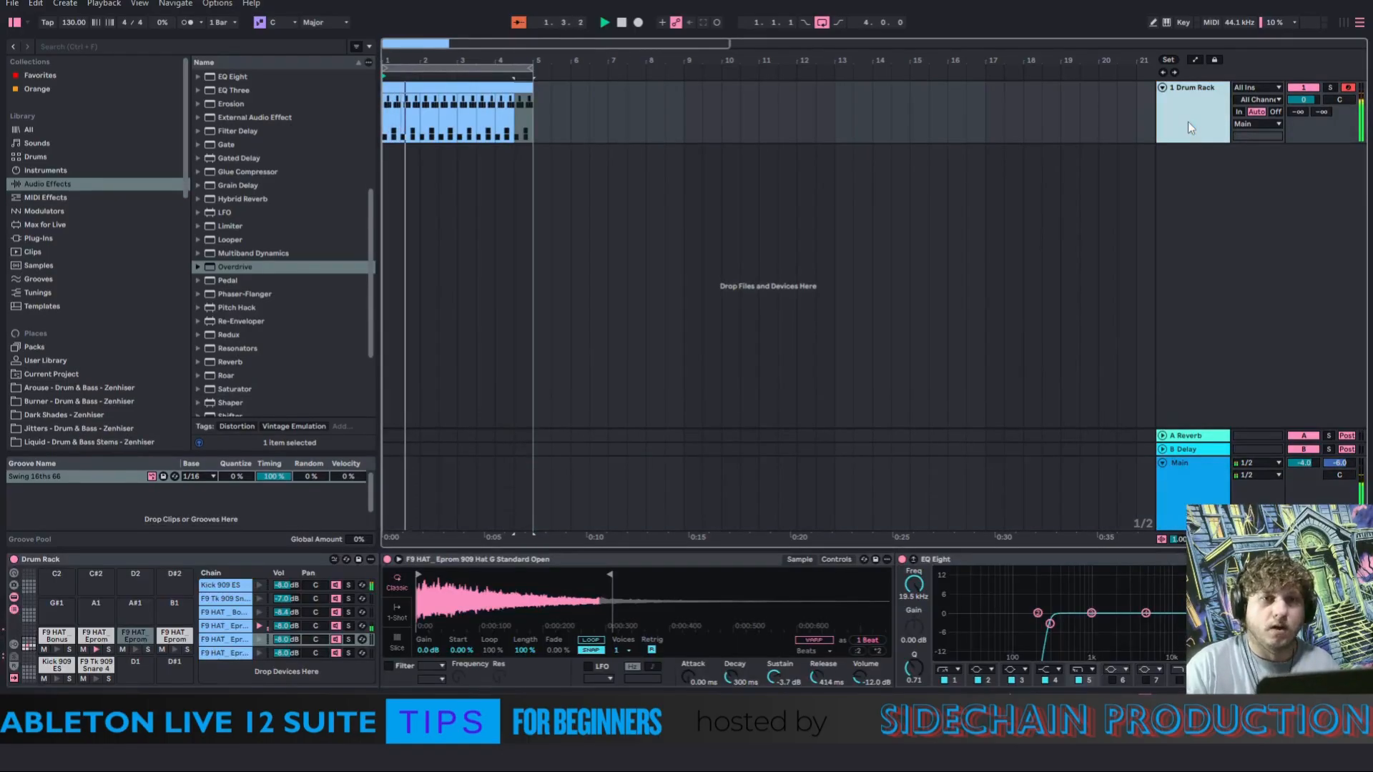
click(89, 664)
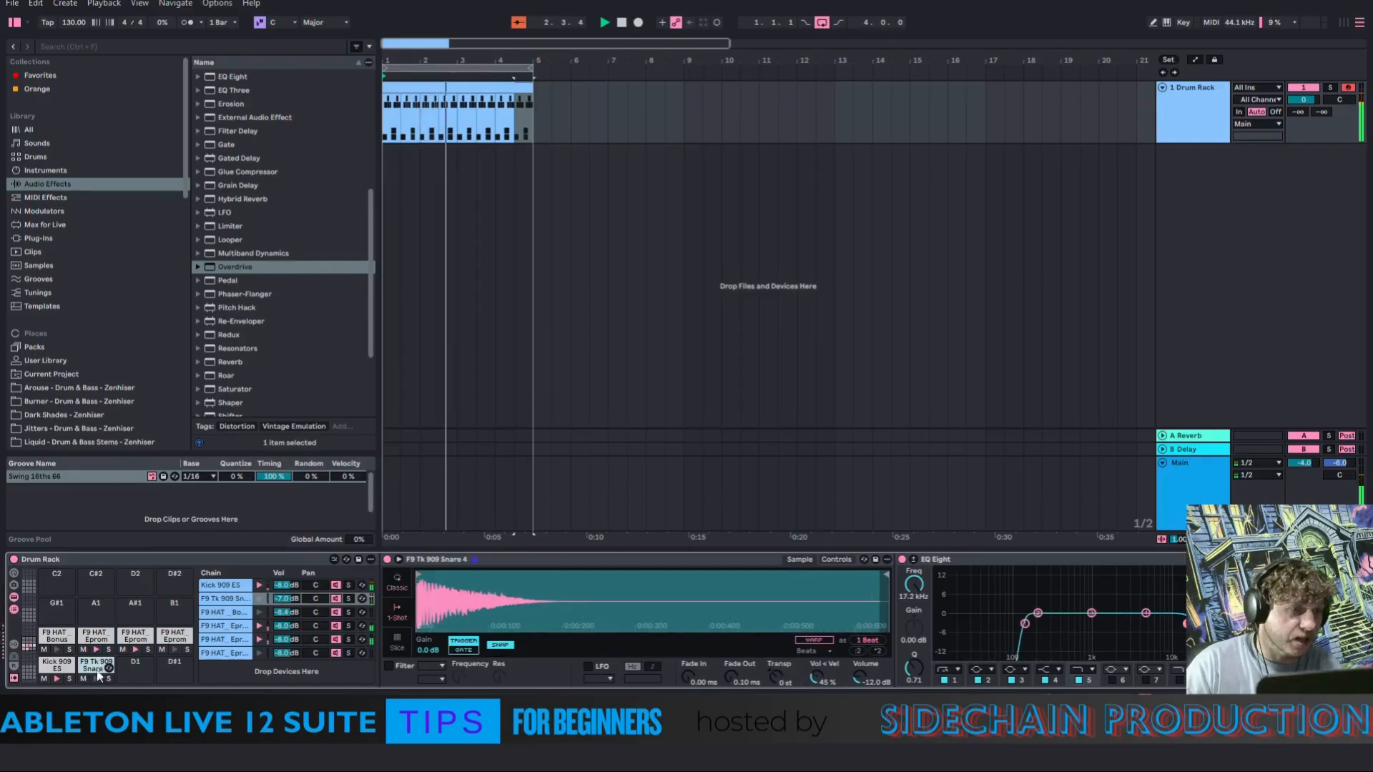
mouse_move(286, 598)
mouse_down()
mouse_move(286, 625)
mouse_move(286, 612)
mouse_up()
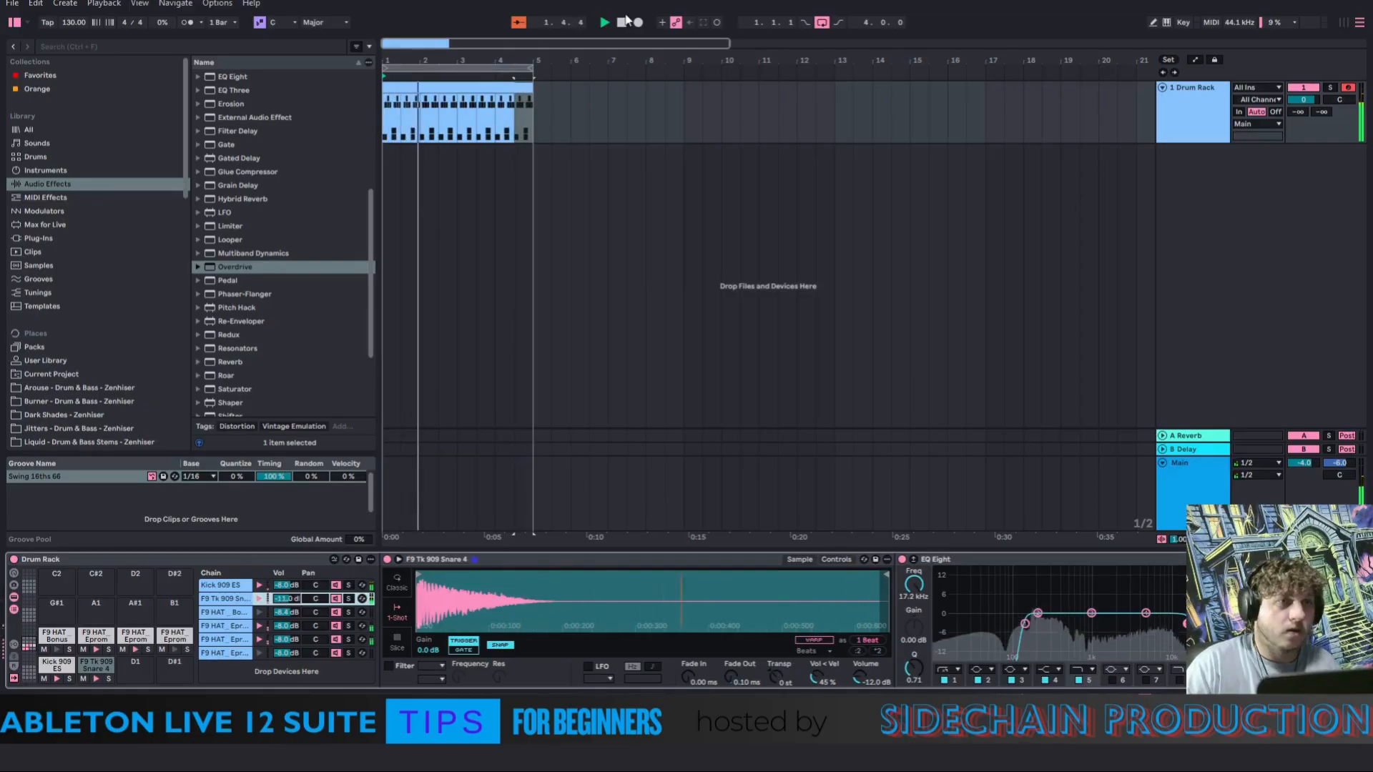
Reopen the drum clip and place Bonus 909 Hats notes on the second and fourth sixteenths of the first beat
click(1181, 120)
double_click(492, 87)
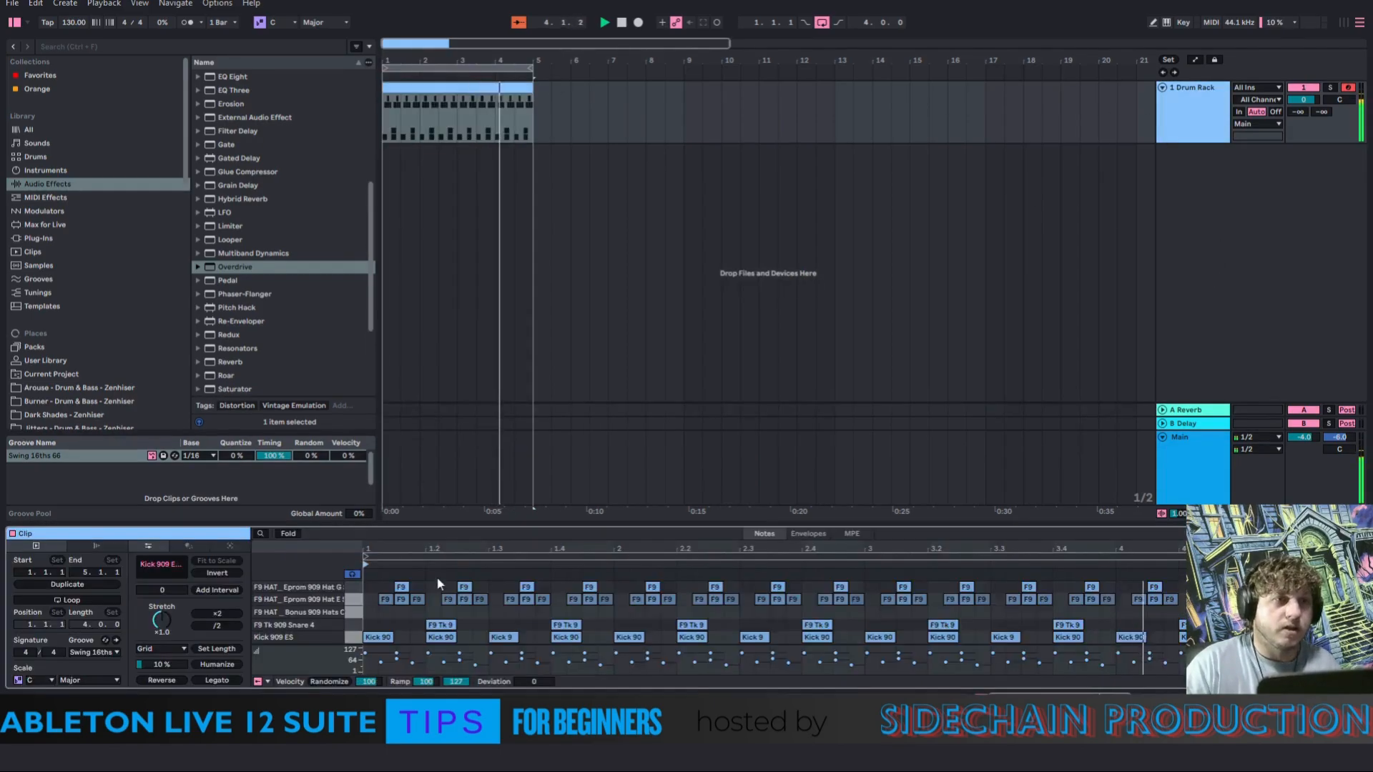
double_click(401, 613)
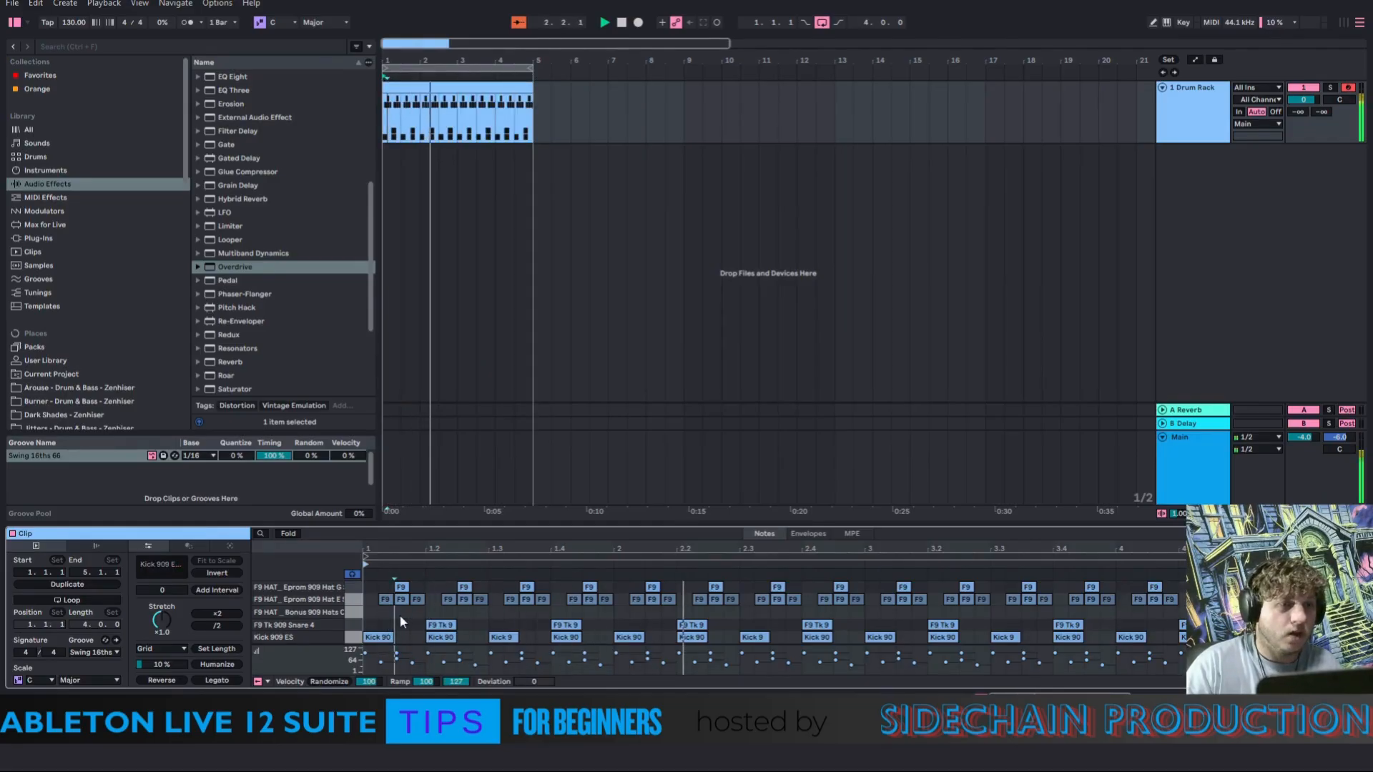
drag(401, 613, 417, 613)
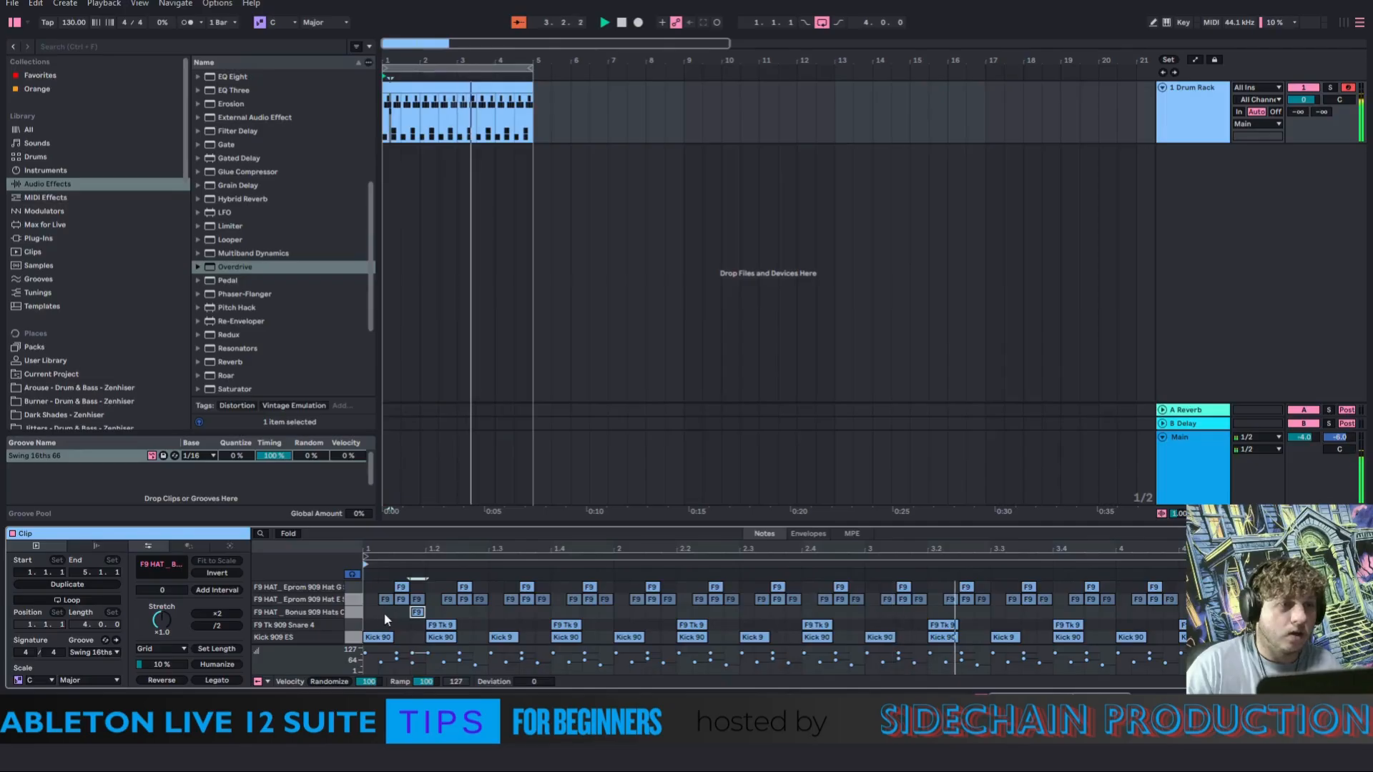
double_click(386, 612)
Add Bonus 909 Hats notes in bar one on beat two's third sixteenth, beat three's third and fourth, and beat four's second
double_click(463, 613)
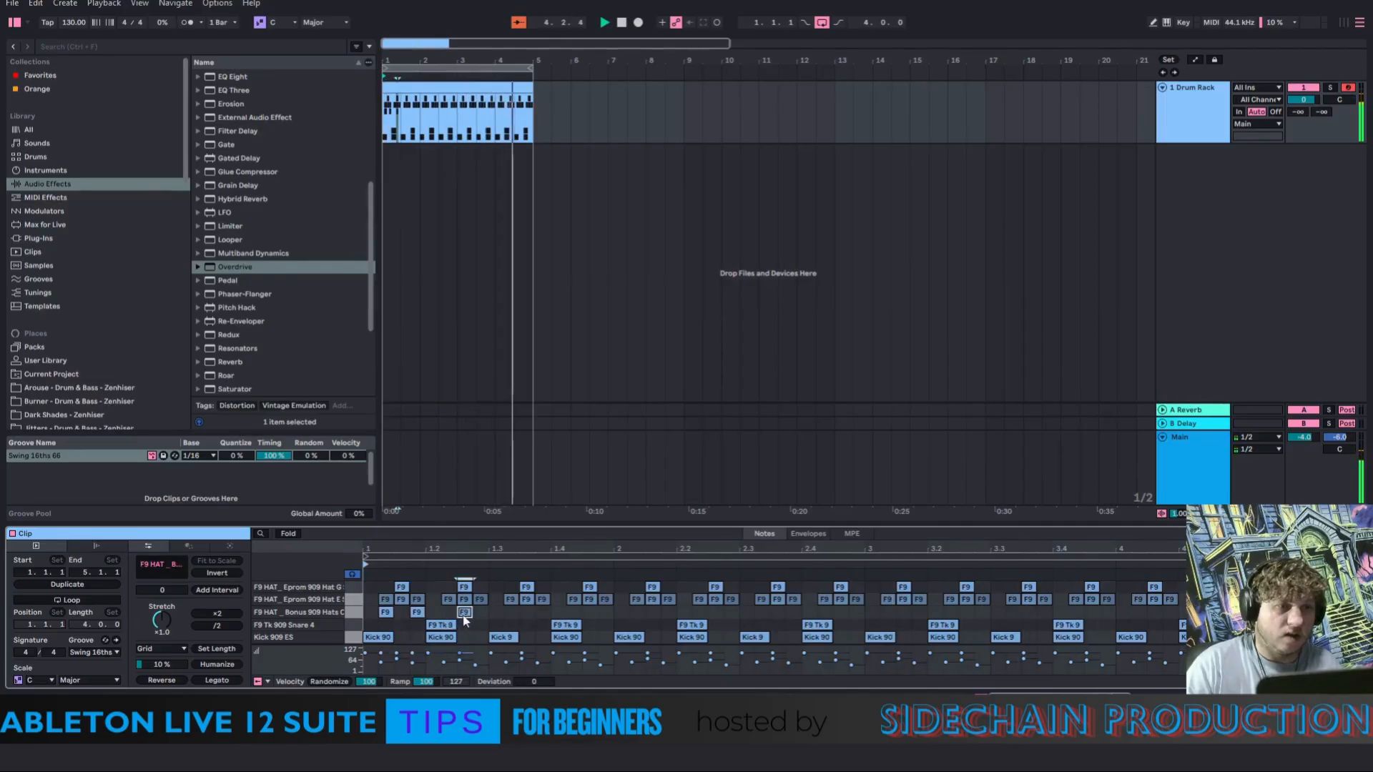
double_click(540, 613)
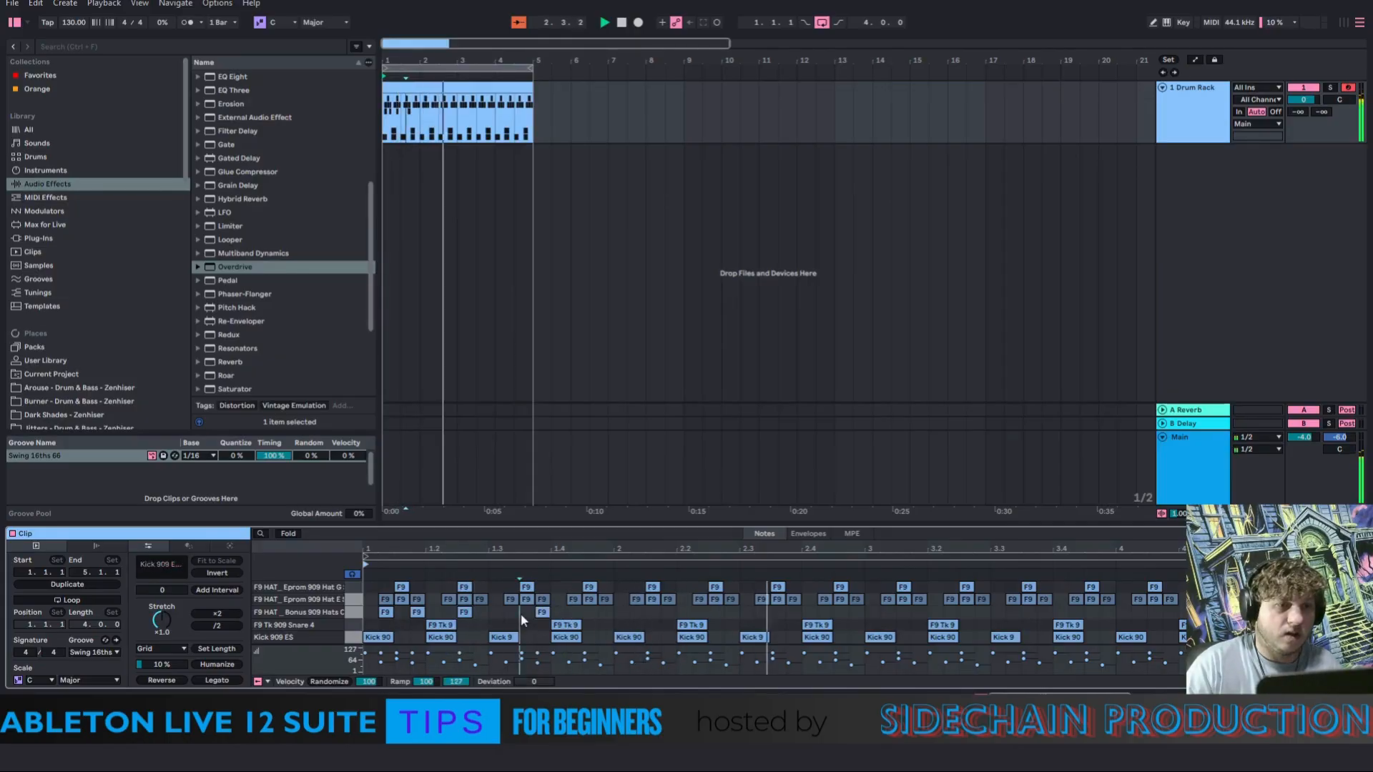
double_click(522, 613)
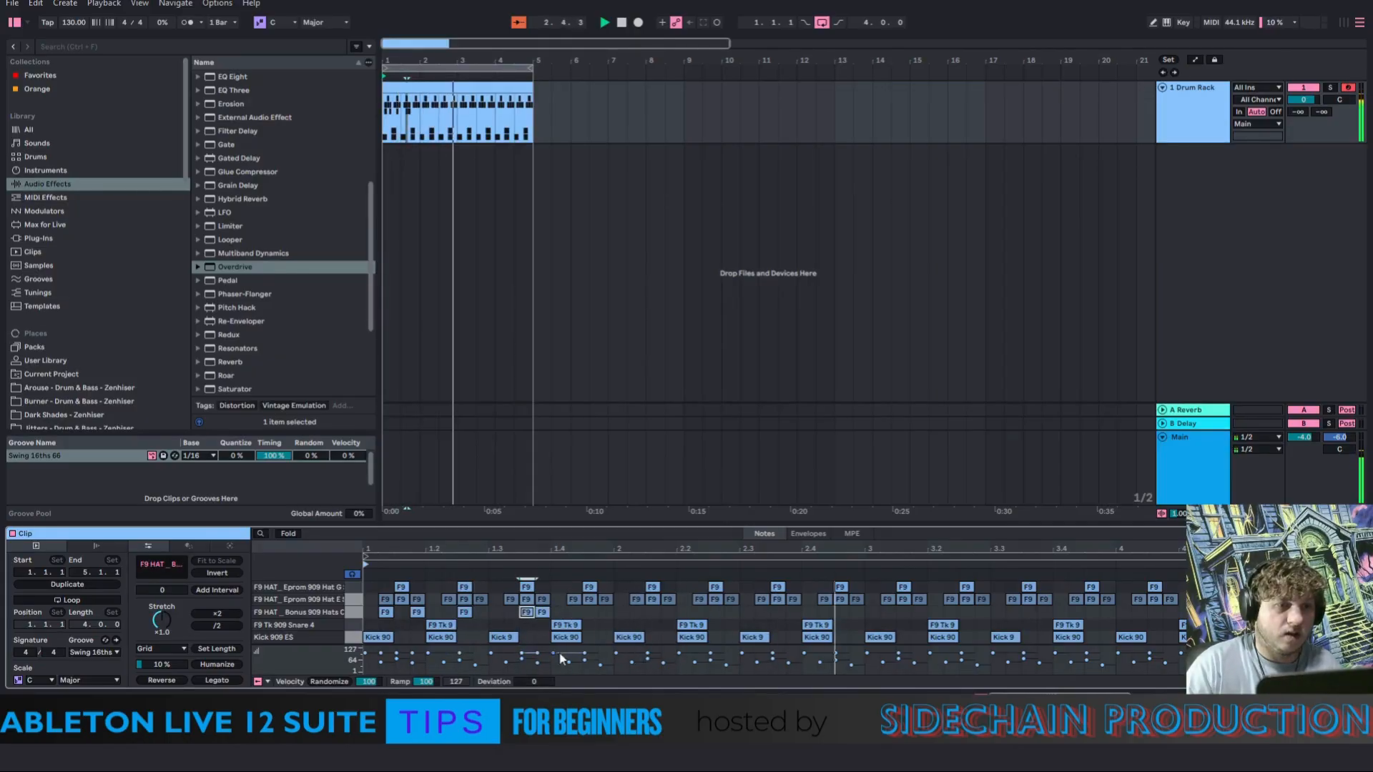
double_click(573, 612)
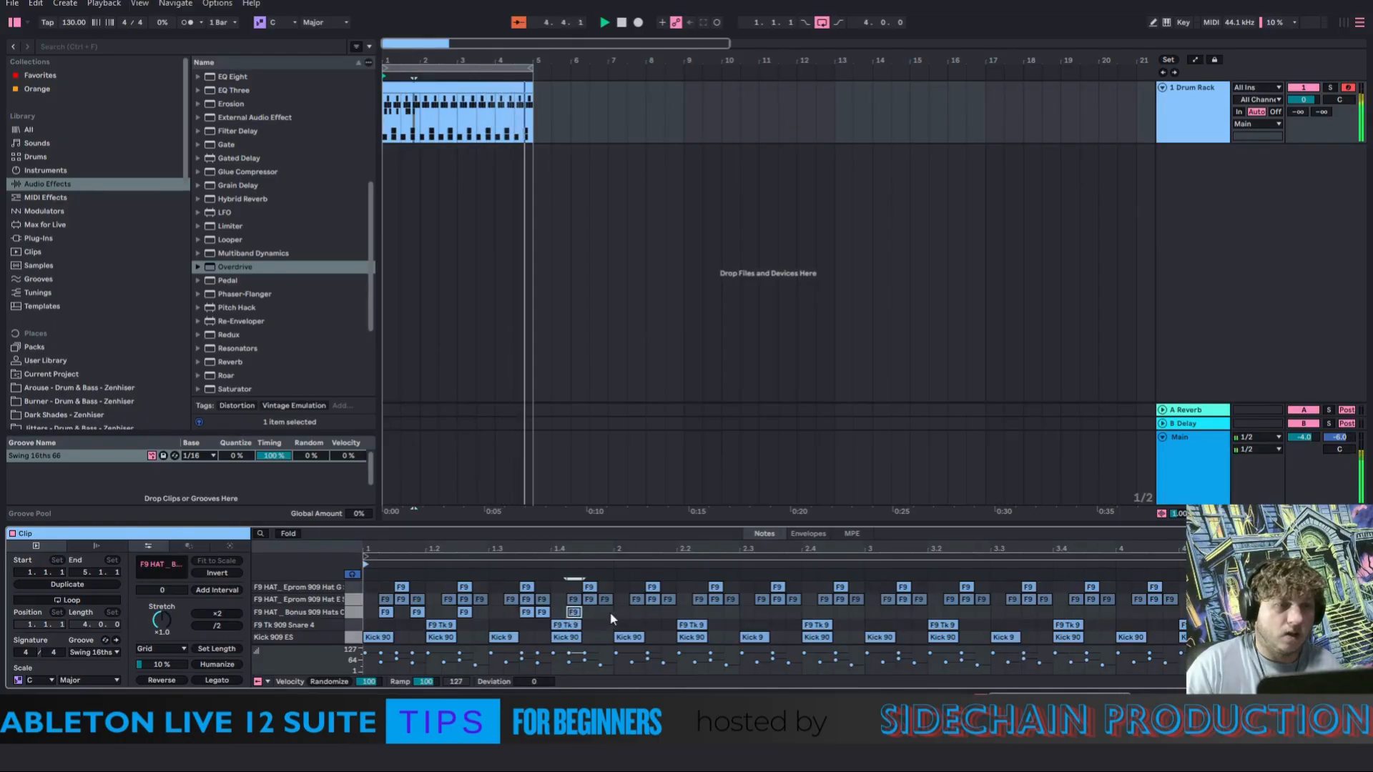
Rework the Bonus 909 hat notes in the second half of bar 1 so they hit at 1.3.4 and 1.4.2
double_click(605, 613)
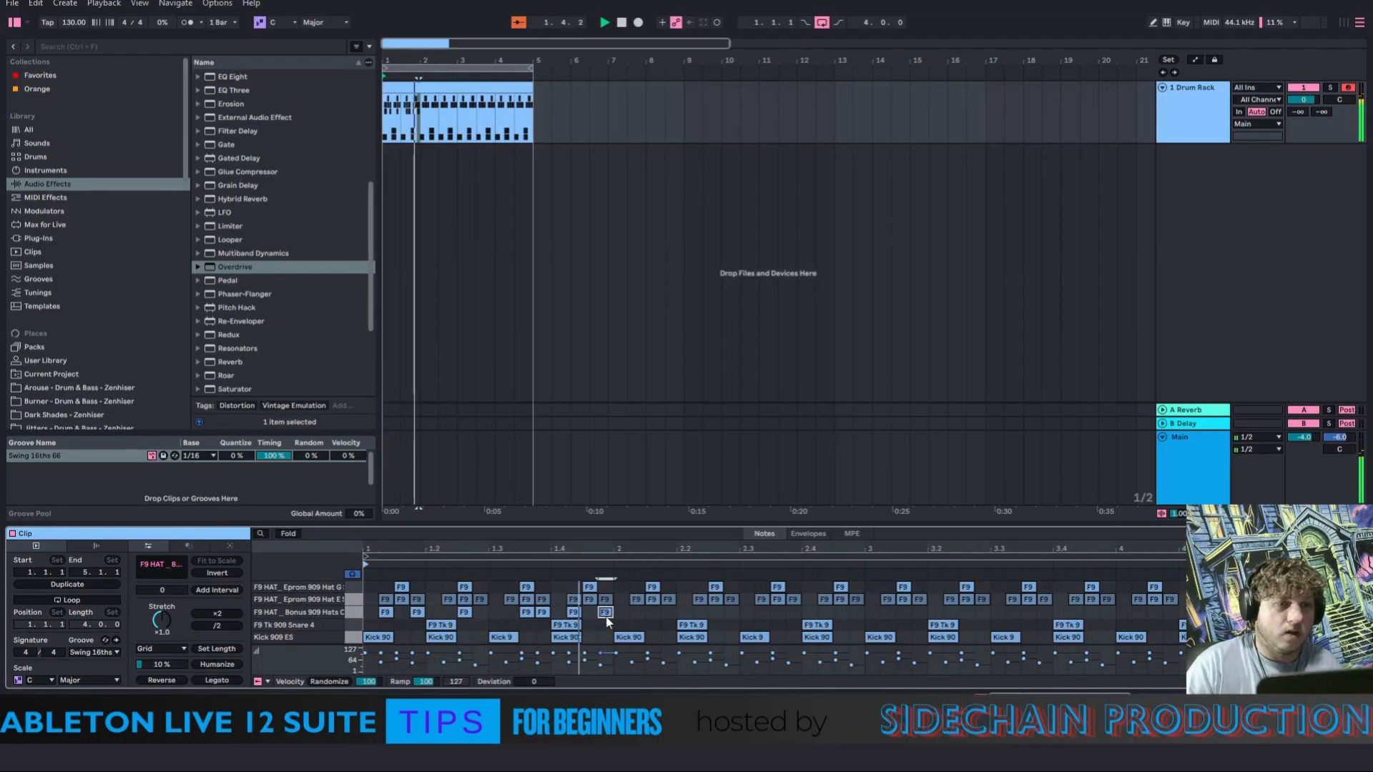
double_click(573, 614)
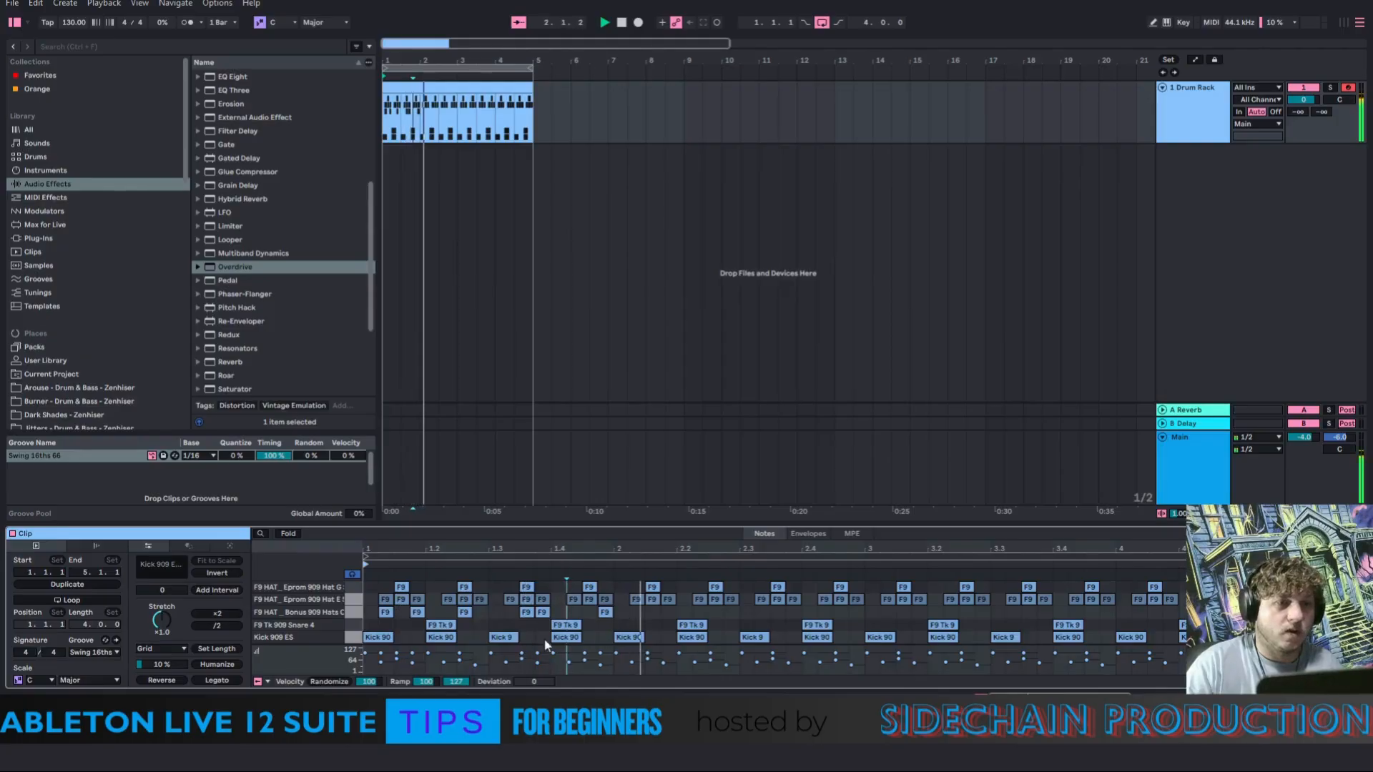
drag(527, 613, 511, 613)
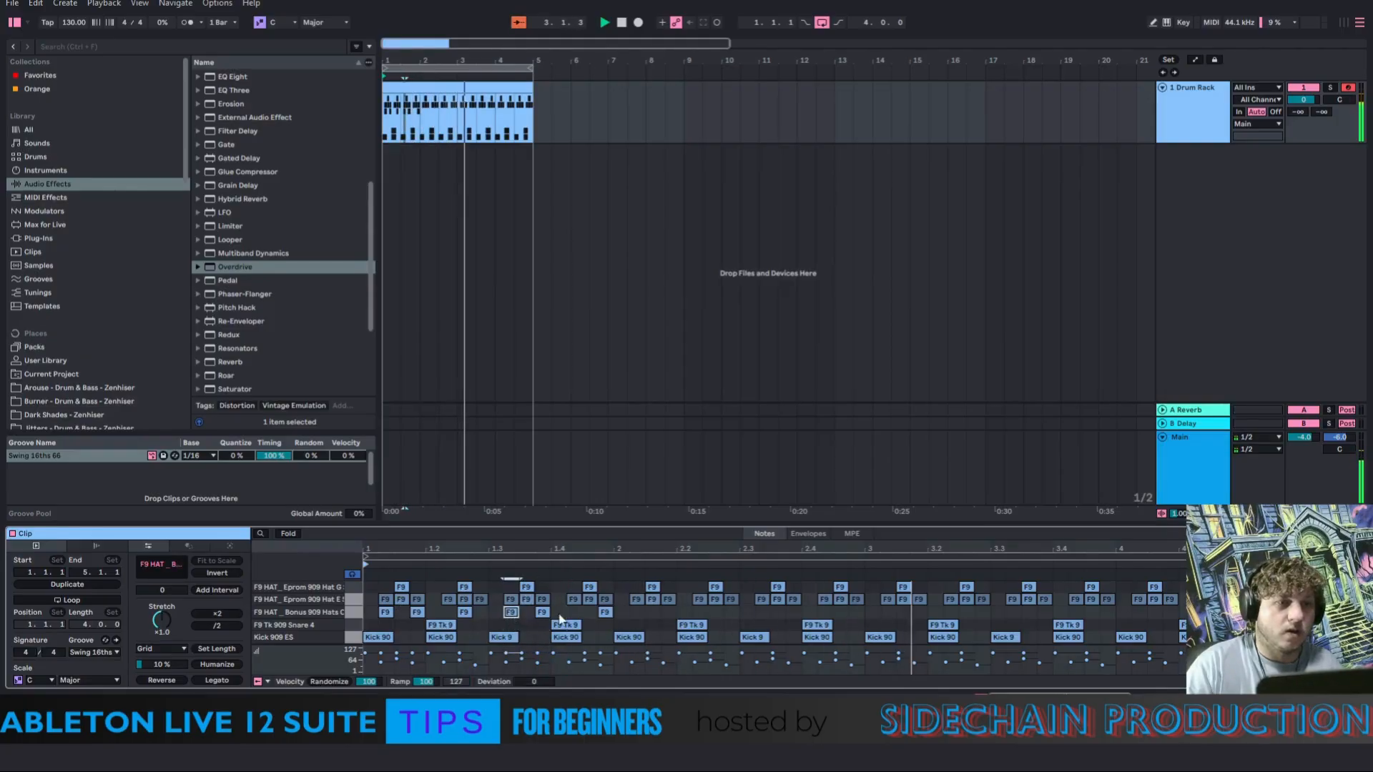
double_click(545, 615)
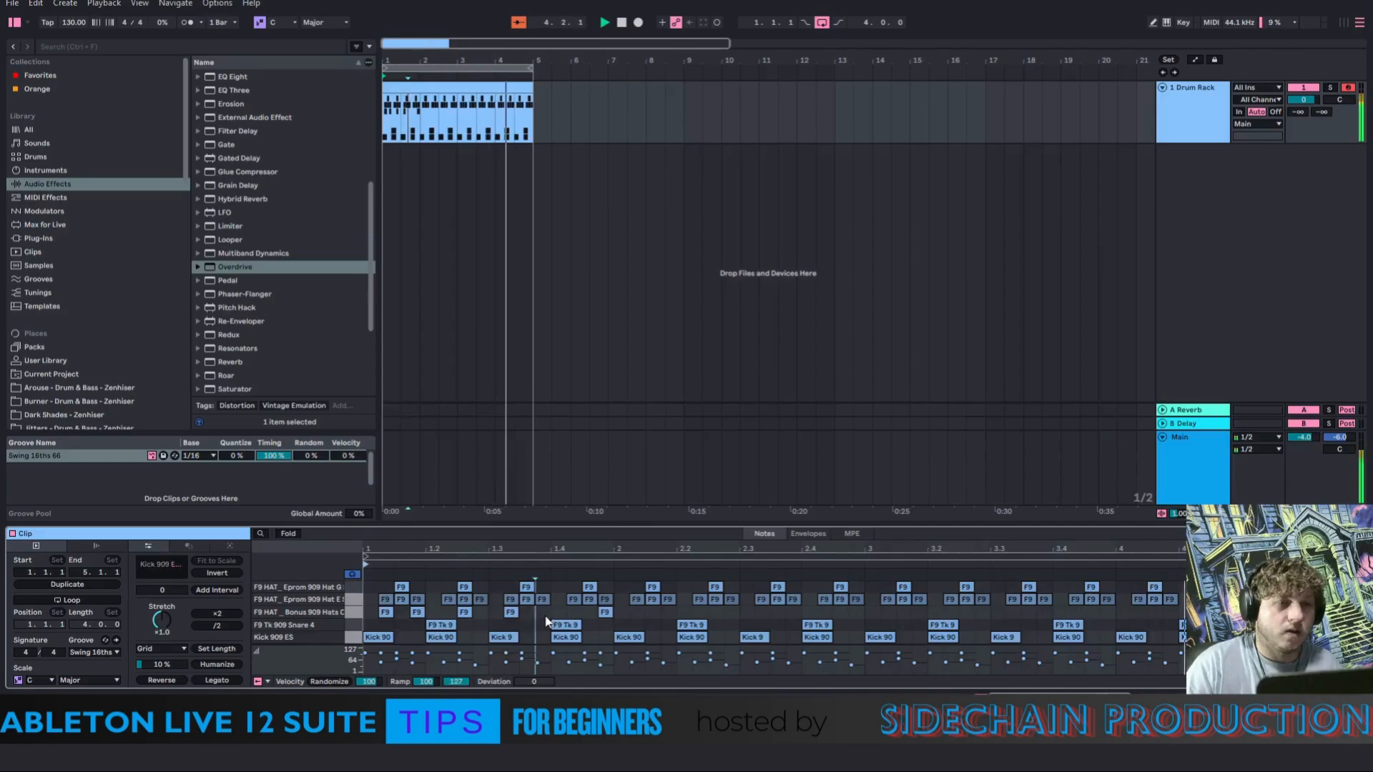
drag(603, 613, 585, 614)
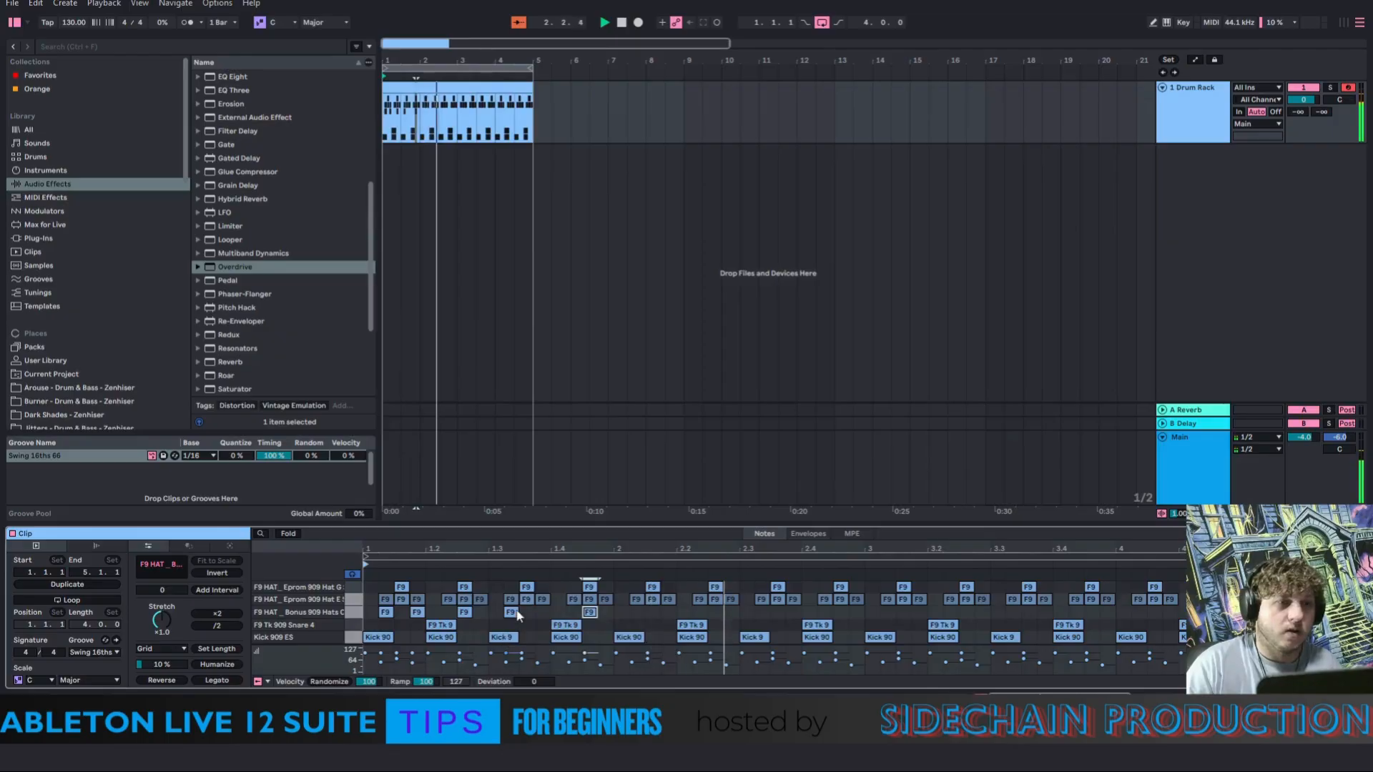
drag(512, 614, 574, 619)
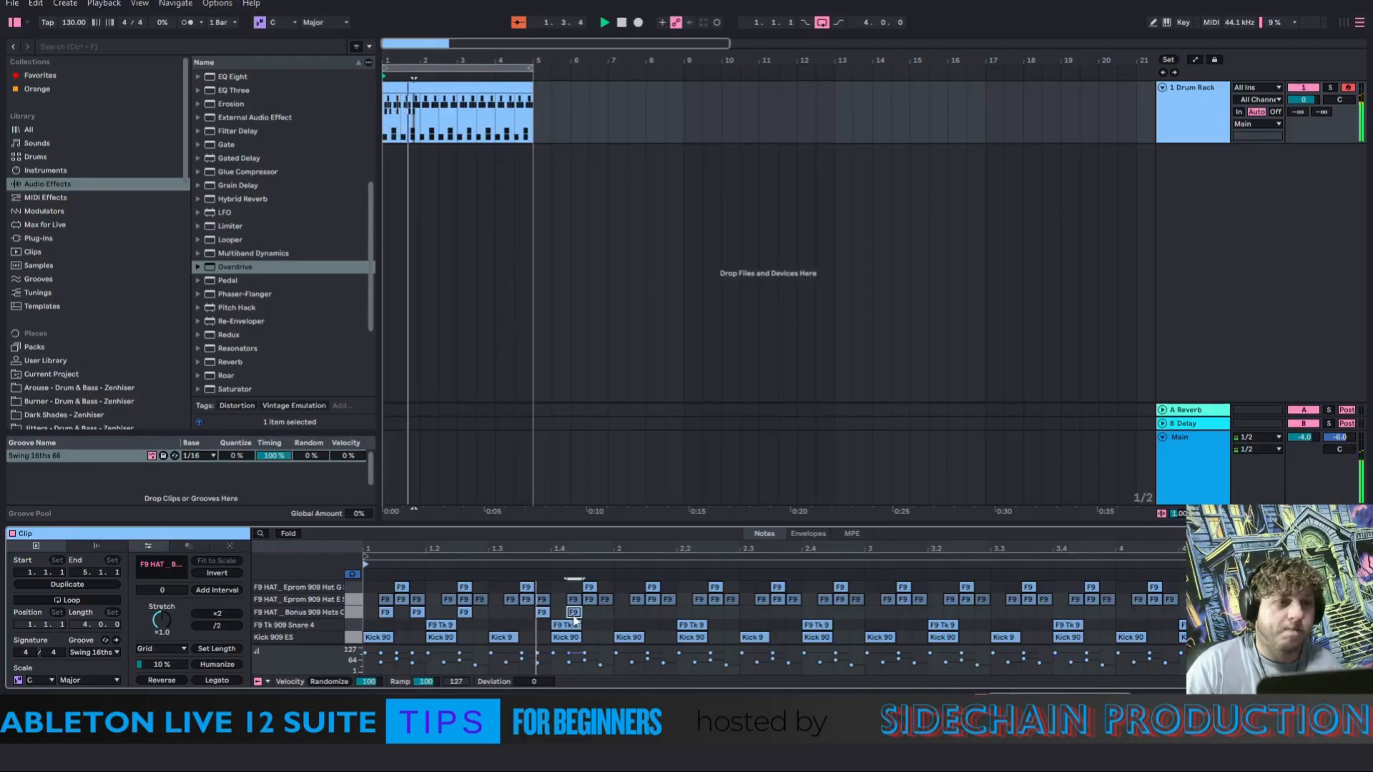
drag(571, 615, 638, 617)
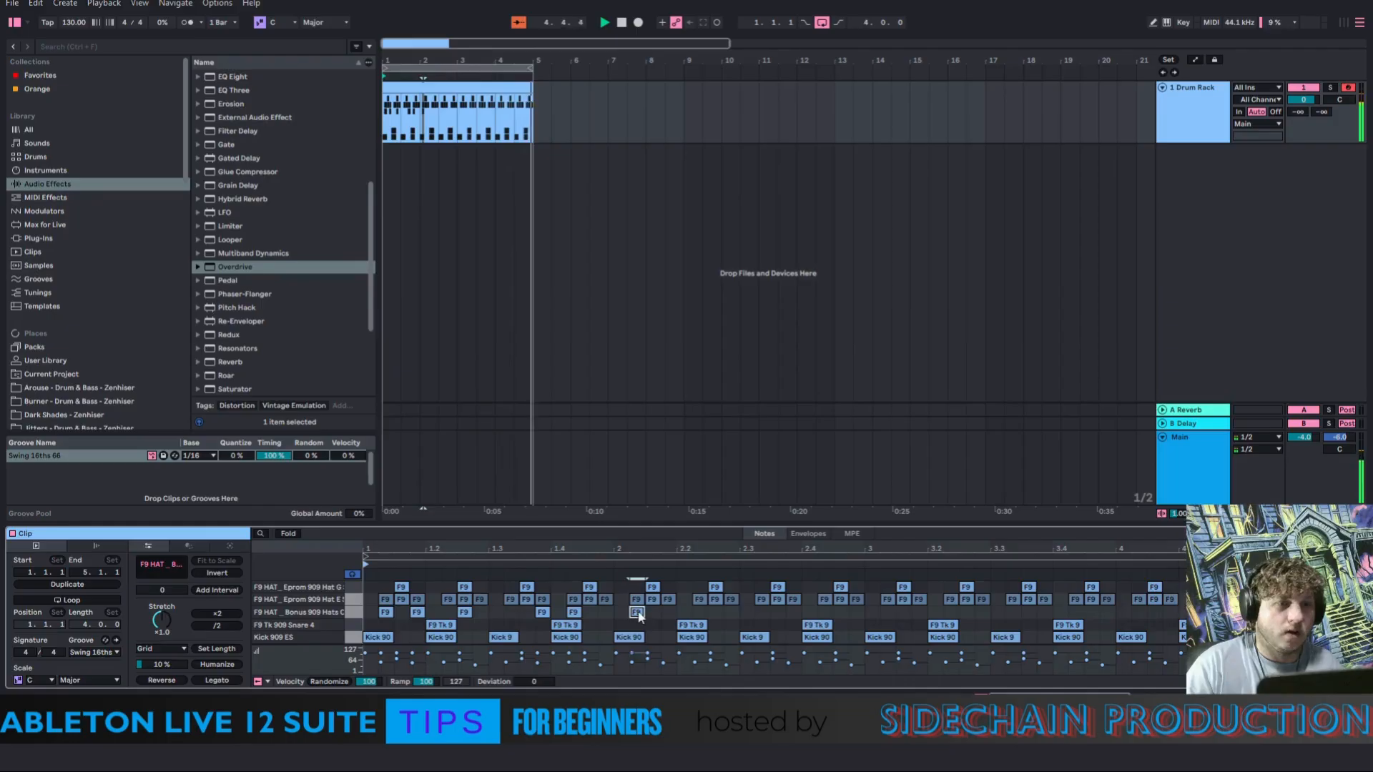
double_click(638, 615)
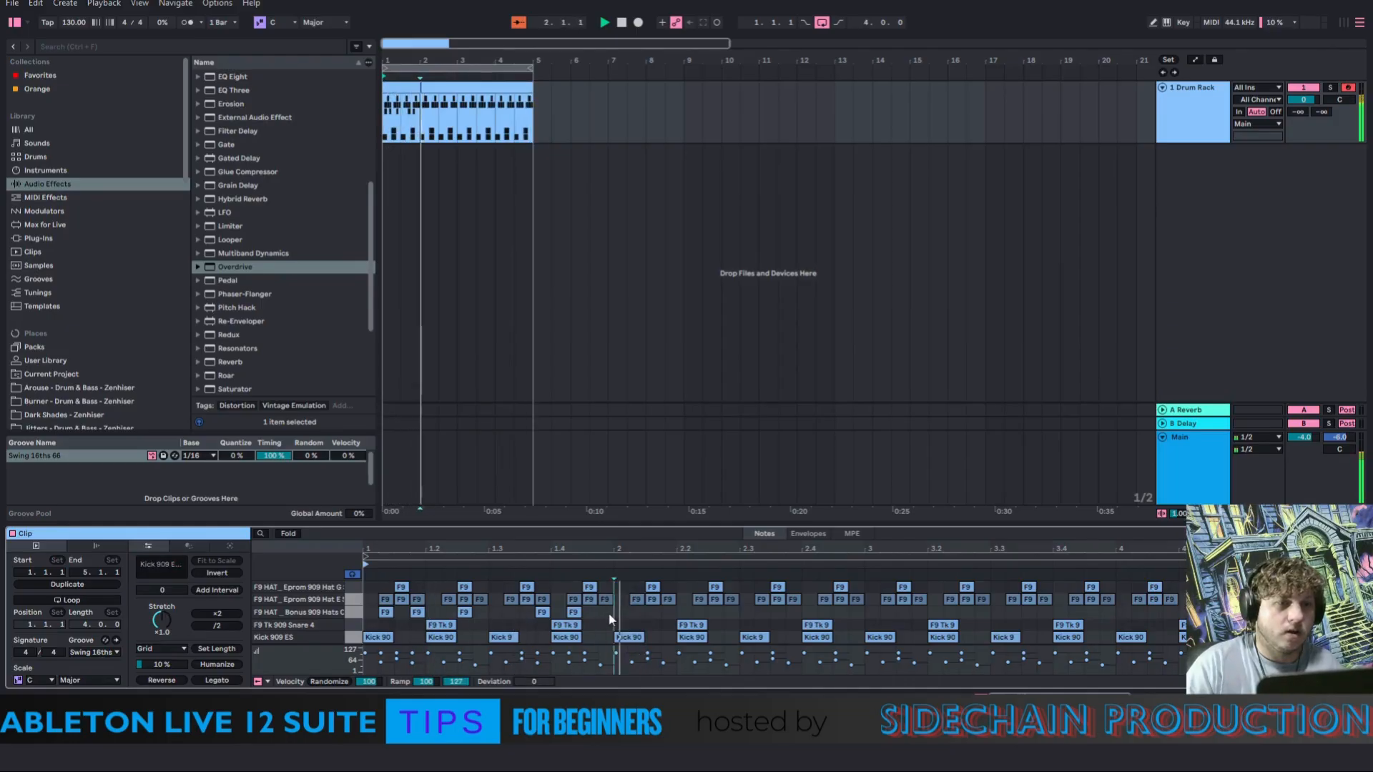
Duplicate the Bonus 909 hat notes of bar 1 across bars 2, 3 and 4
drag(607, 617, 373, 616)
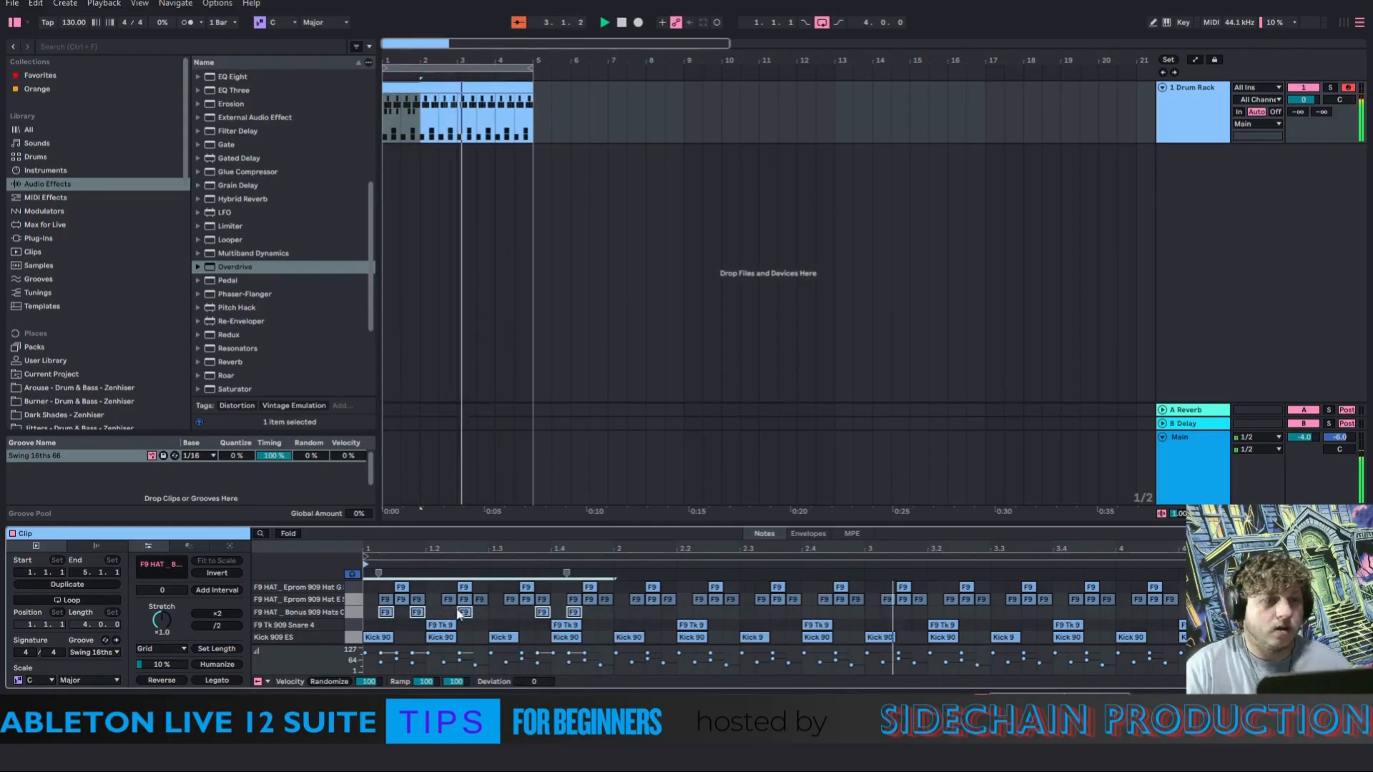
key(ctrl+d)
key(ctrl+d)
key(ctrl+d)
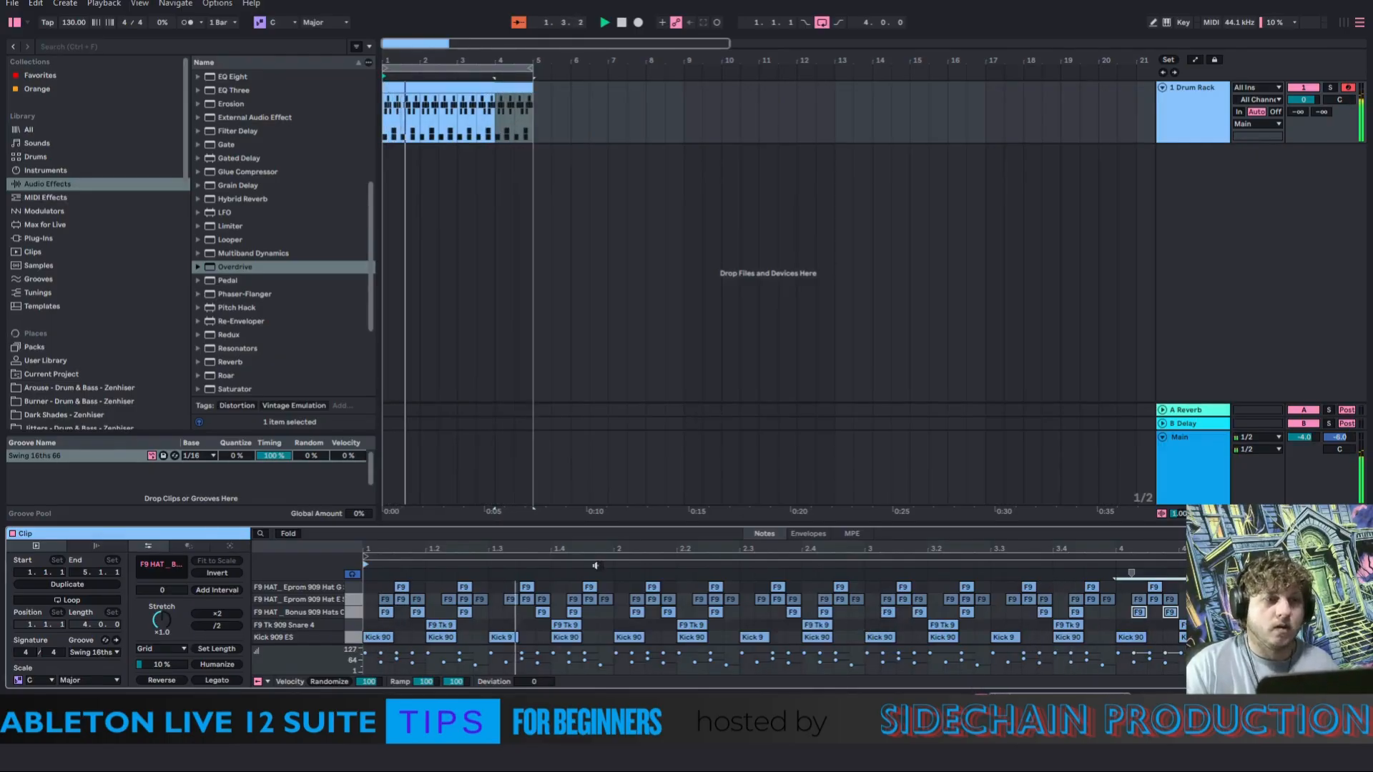
scroll(422, 607, up, 1)
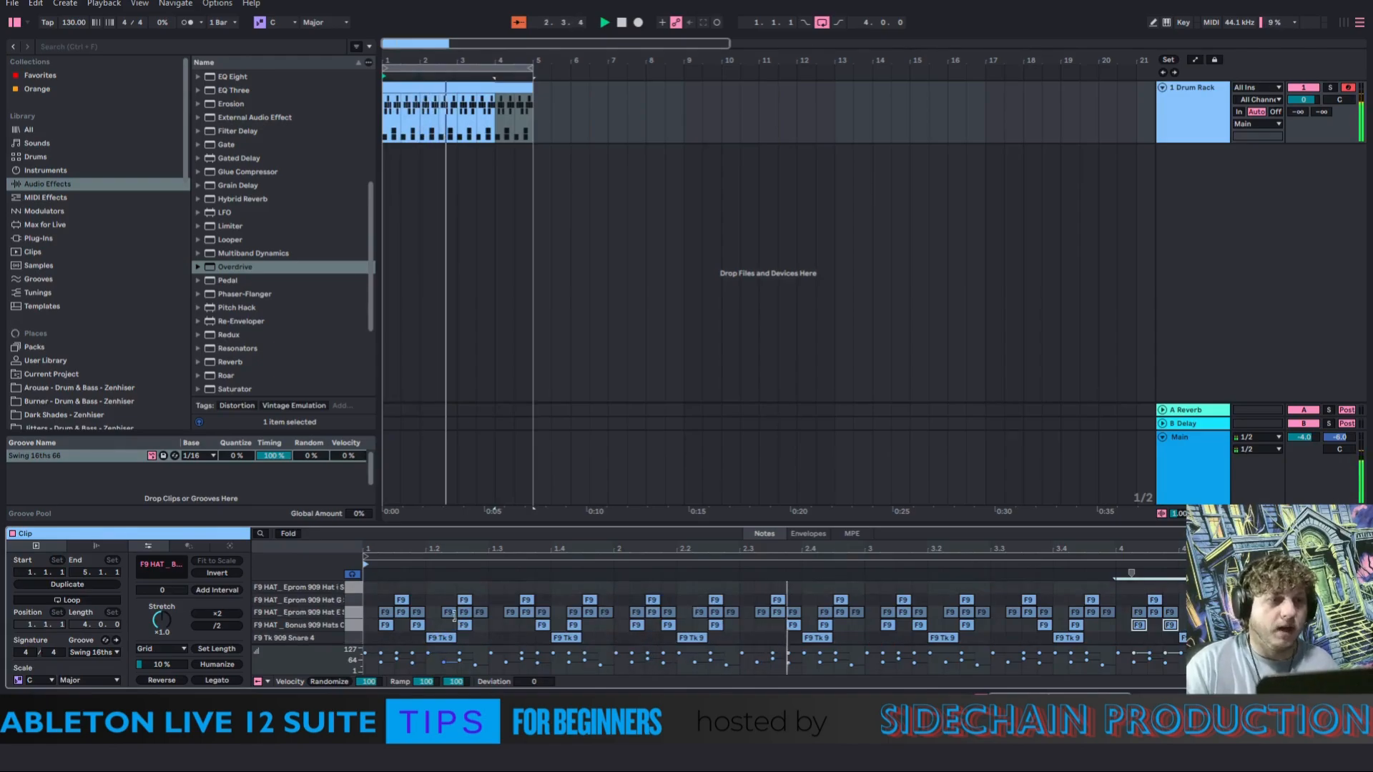
click(400, 598)
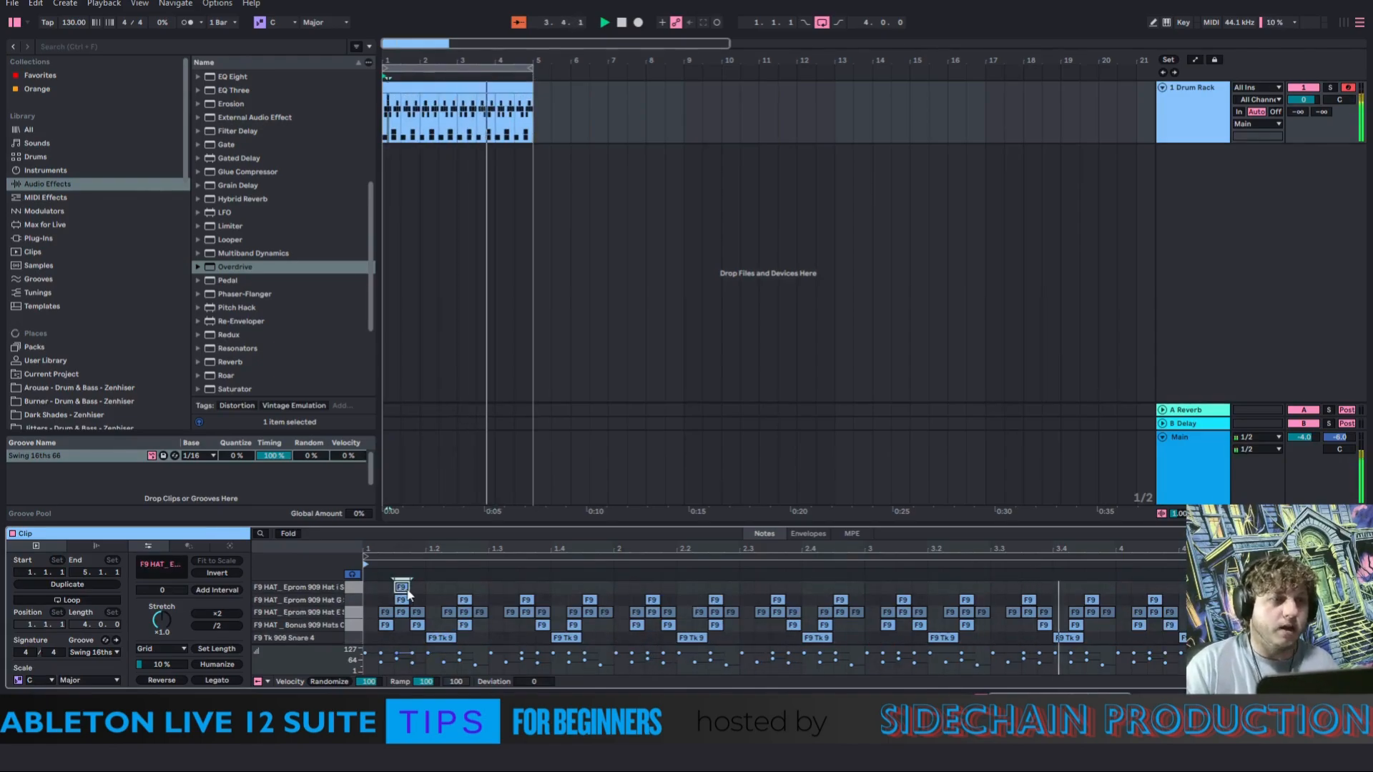
double_click(401, 590)
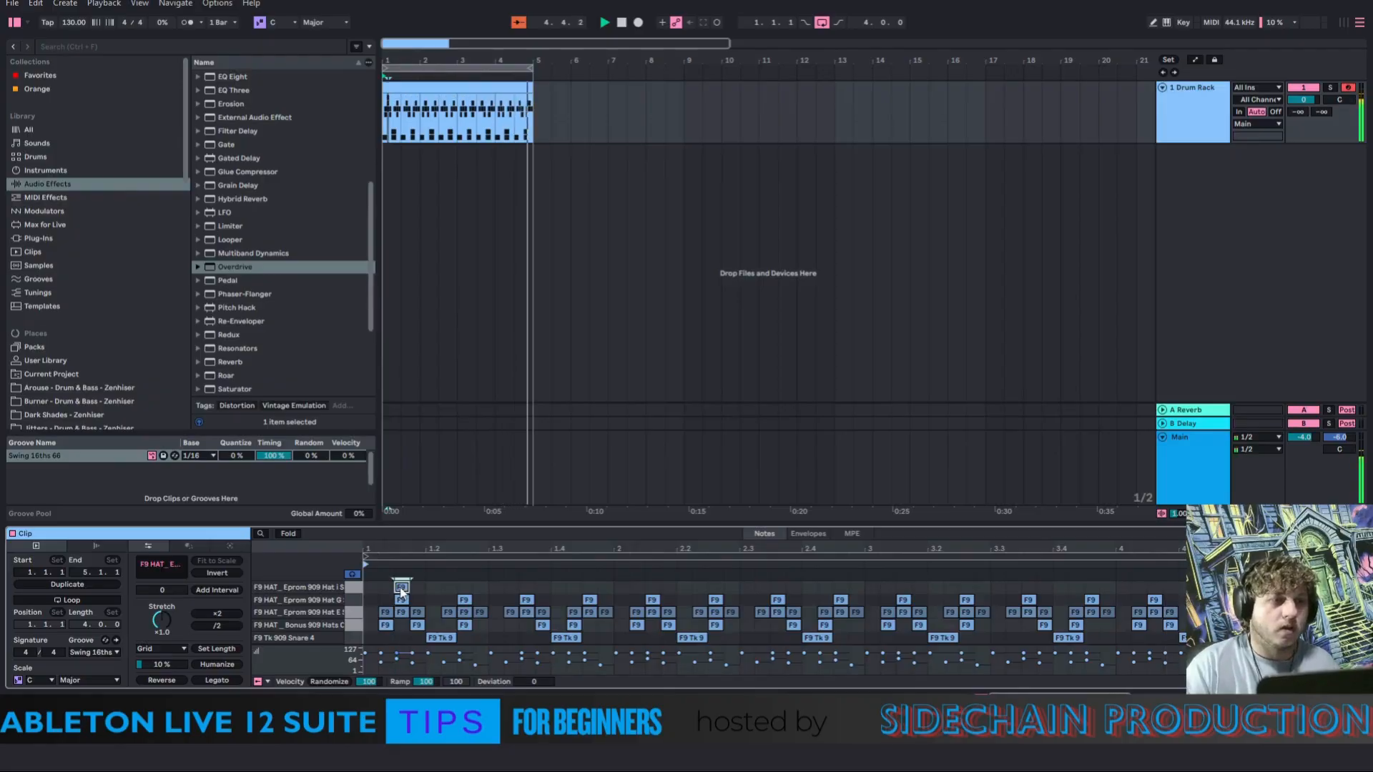
double_click(401, 588)
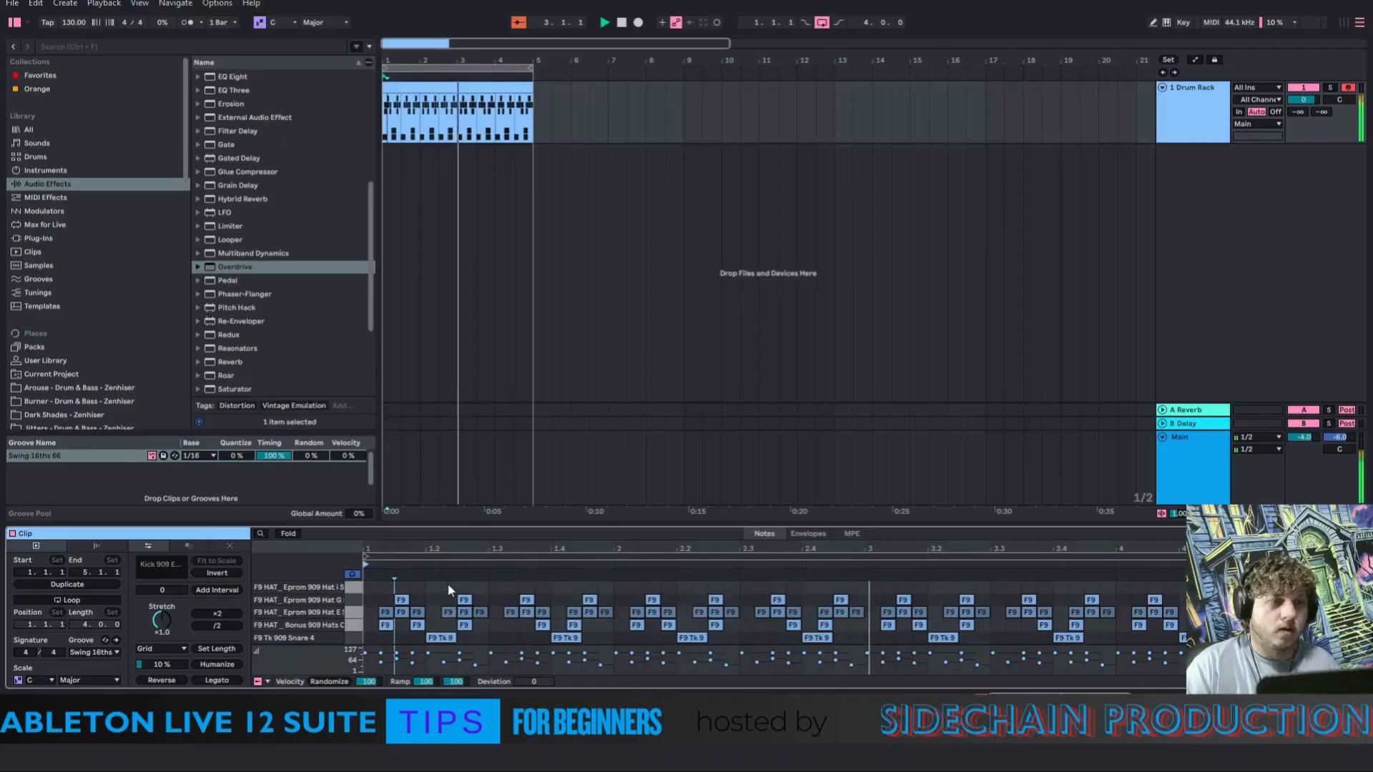
Add notes on the Eprom 909 hat lane above the existing hats at 1.2.4, 3.2.4 and the end of bar 4
drag(403, 551, 407, 567)
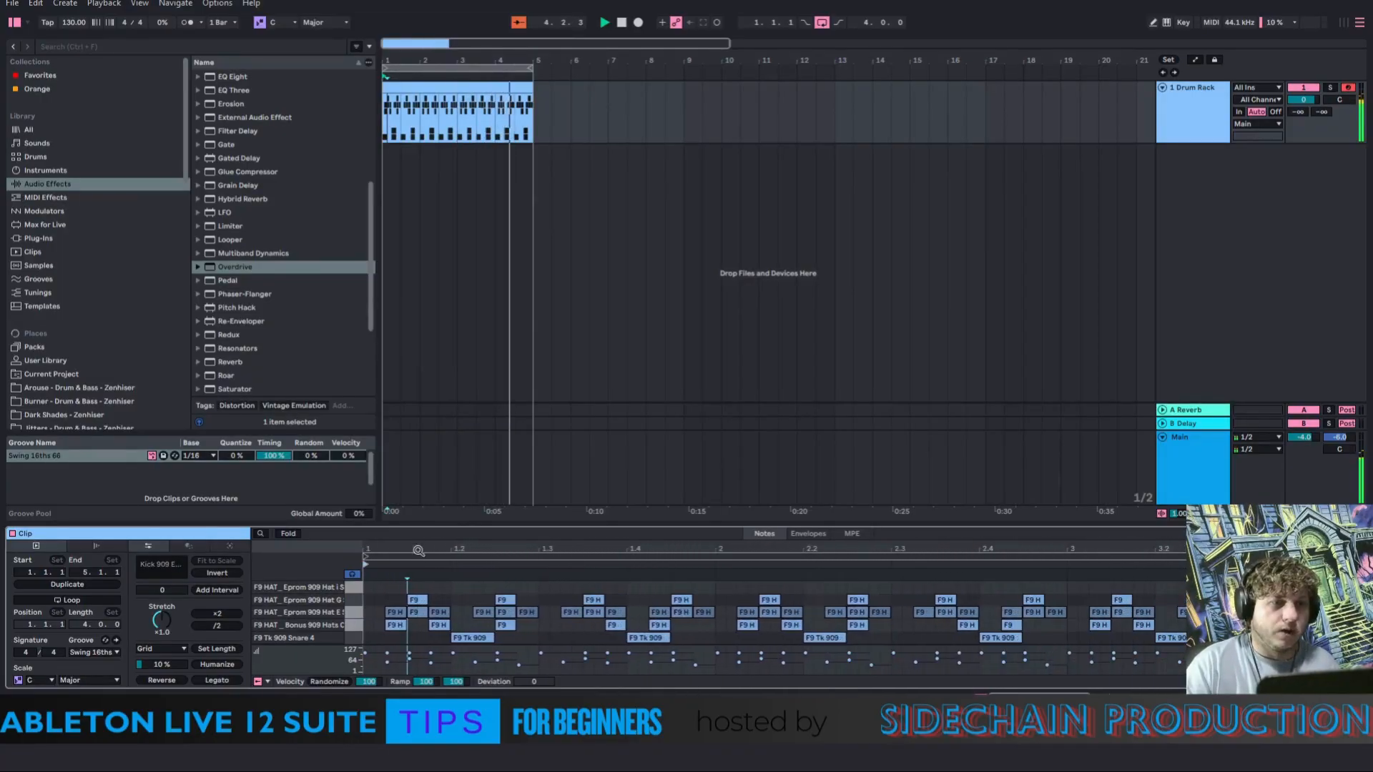
double_click(521, 588)
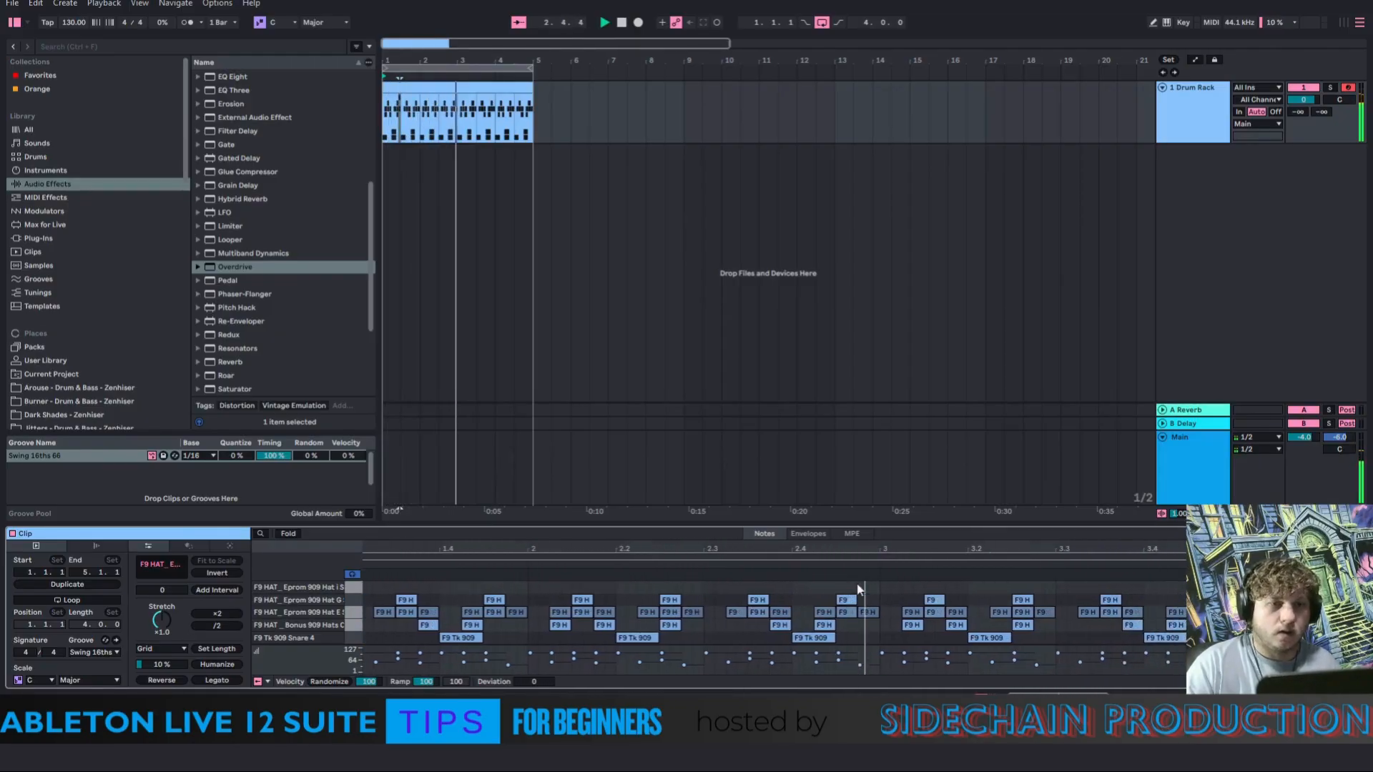
double_click(819, 586)
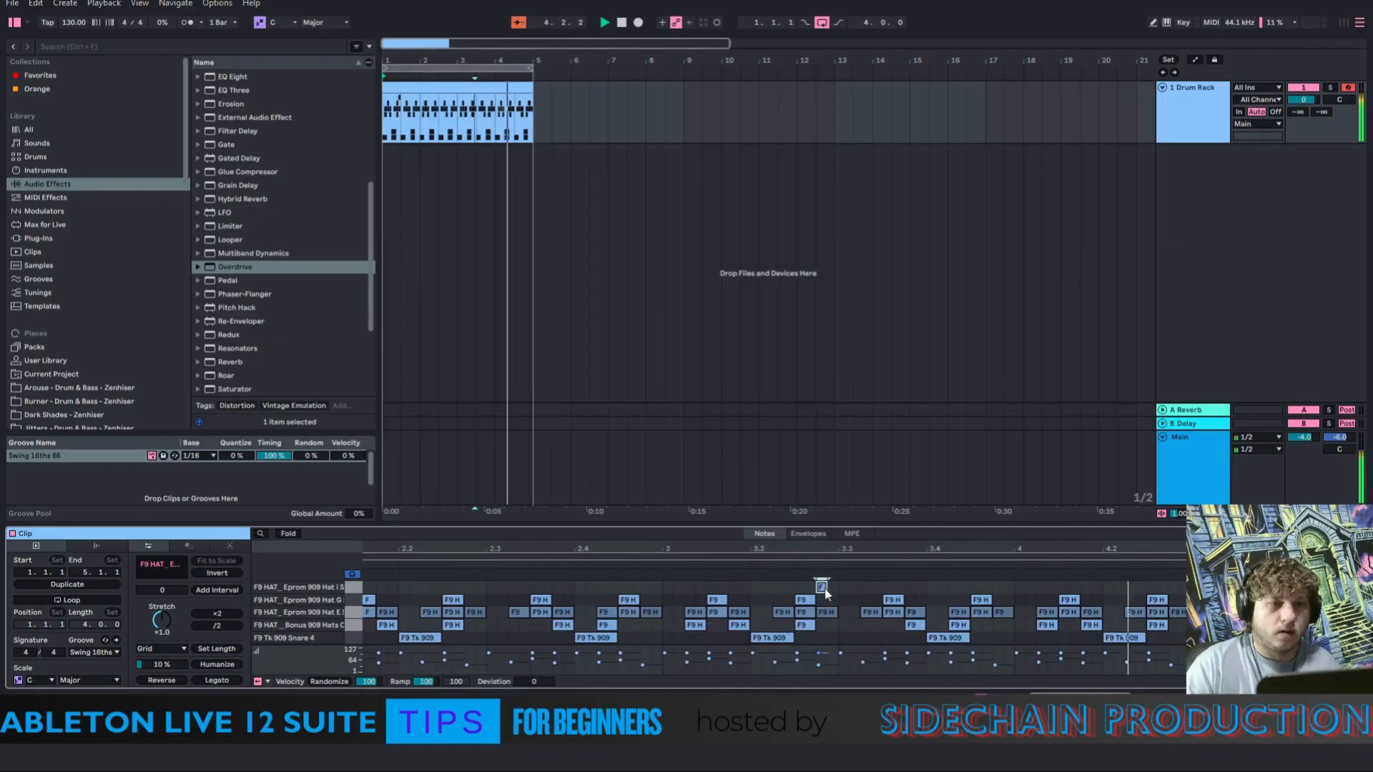
drag(827, 588, 829, 508)
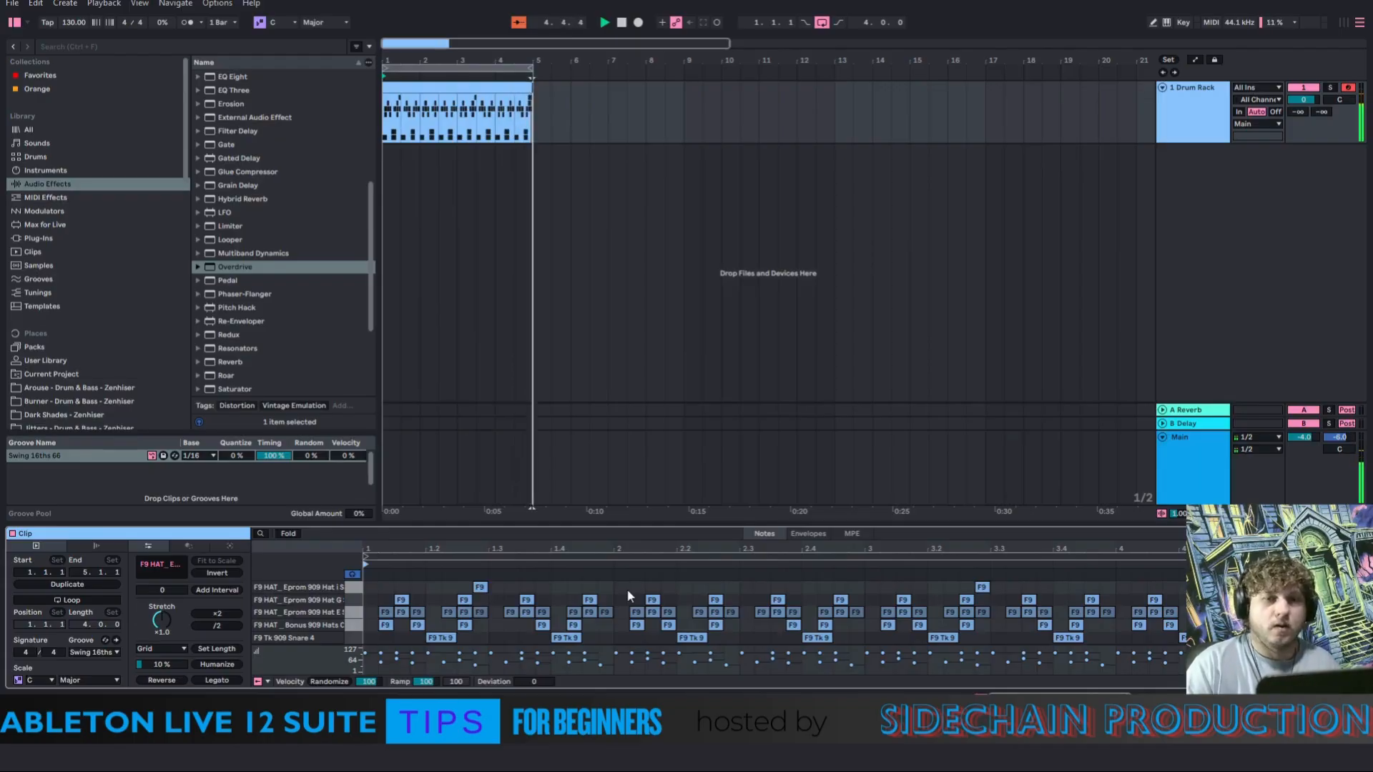
click(730, 612)
click(753, 635)
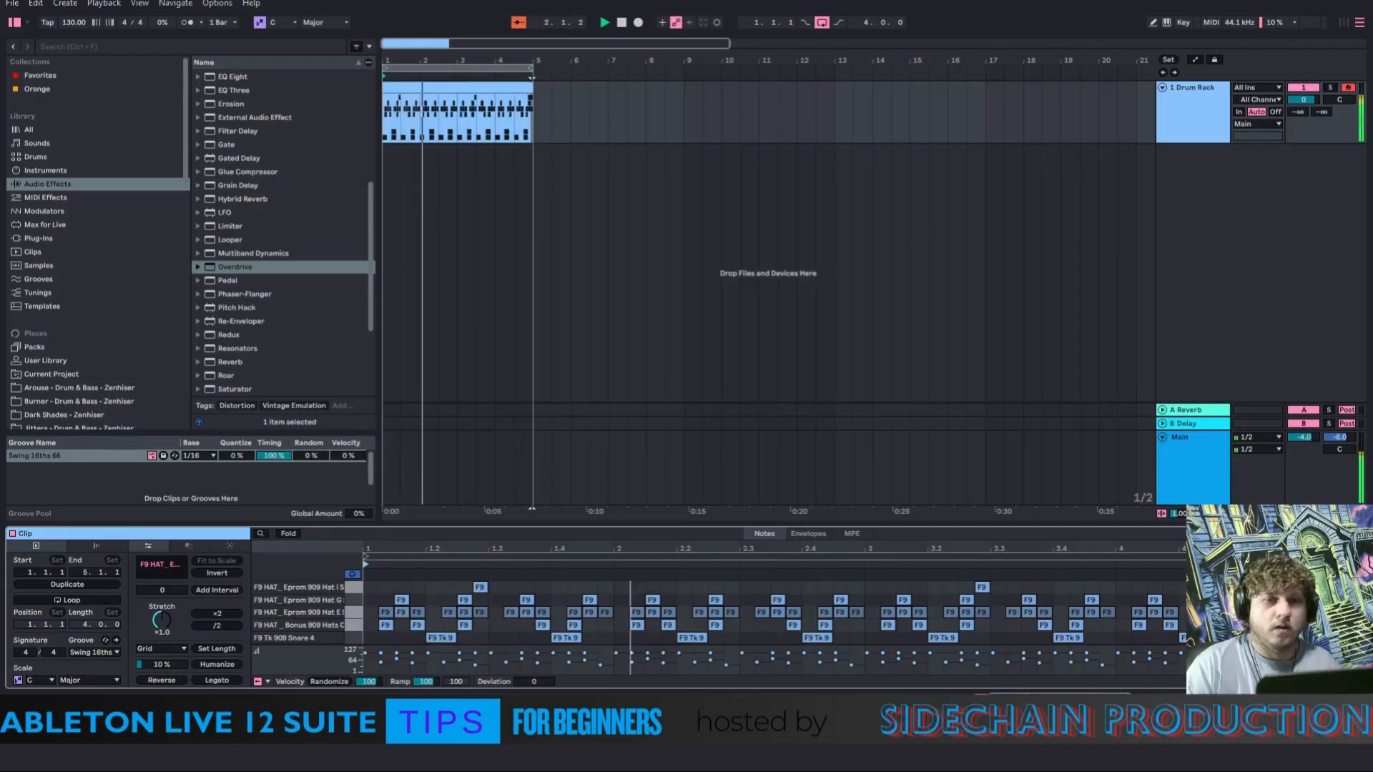
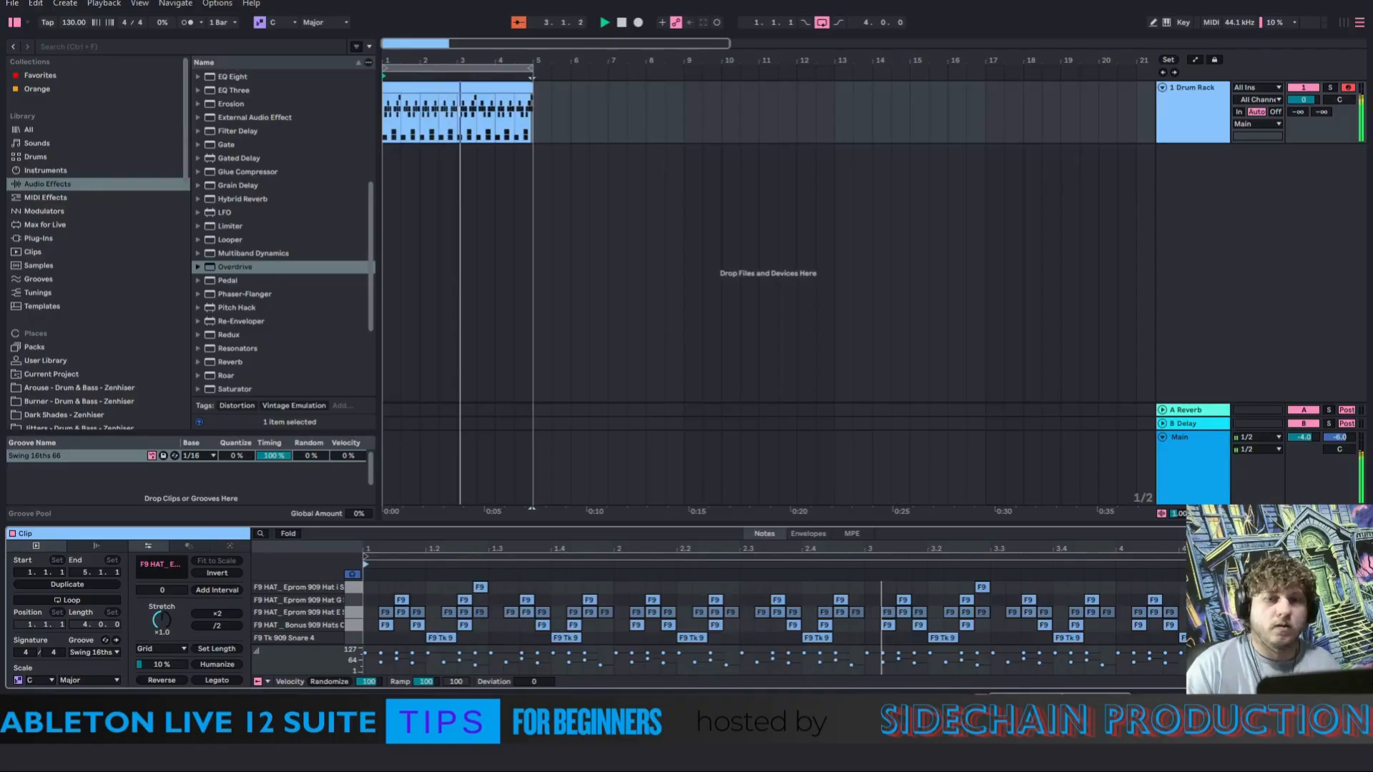
scroll(772, 614, up, 5)
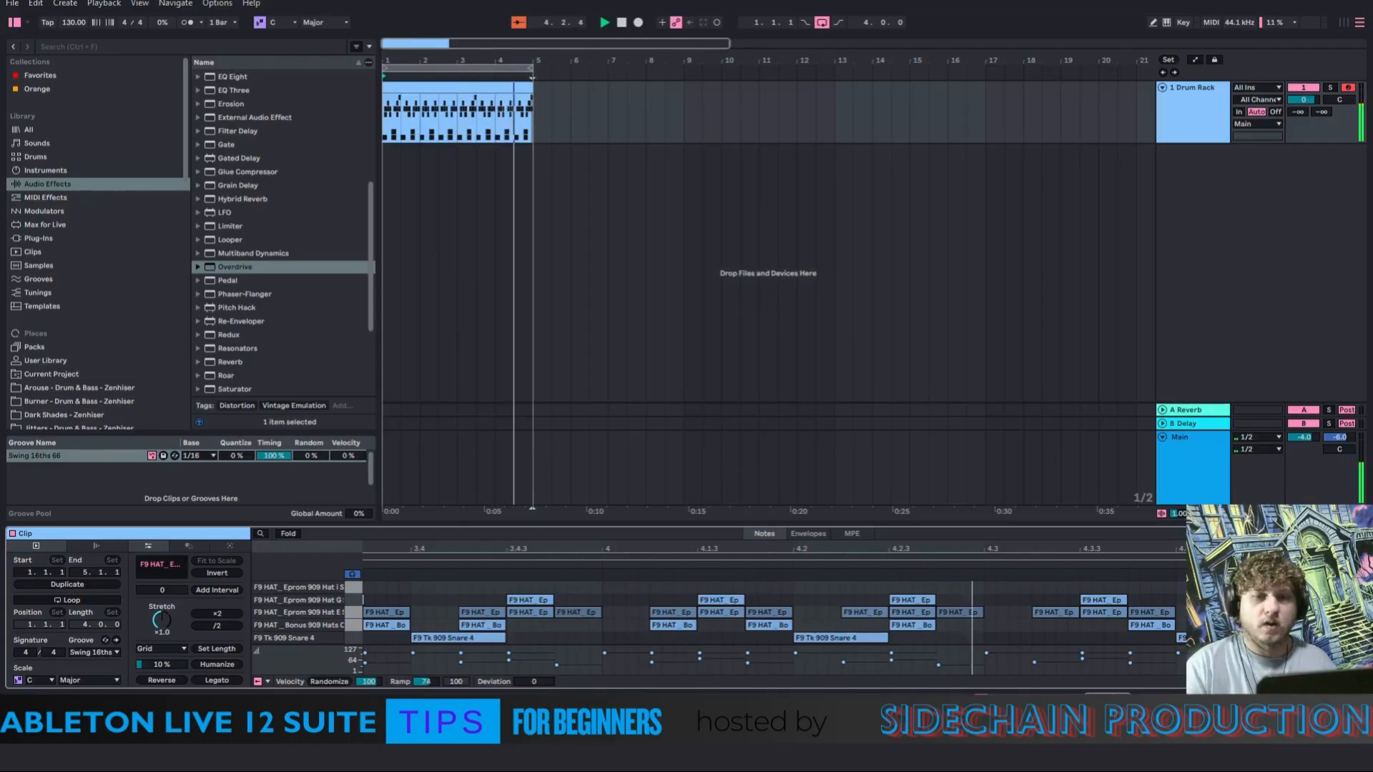
Fold the Main track and show the Drum Rack track's devices with playback stopped
click(1161, 436)
click(1208, 135)
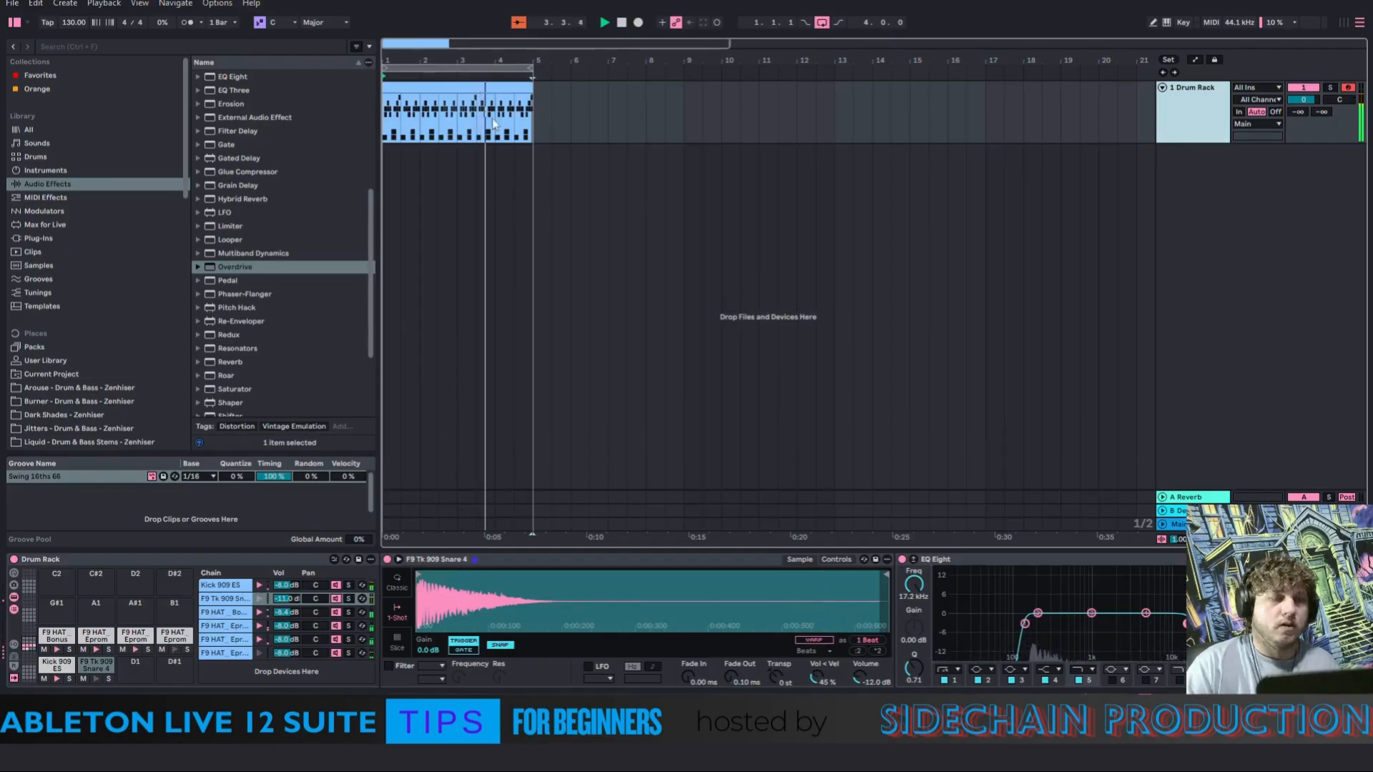
click(621, 22)
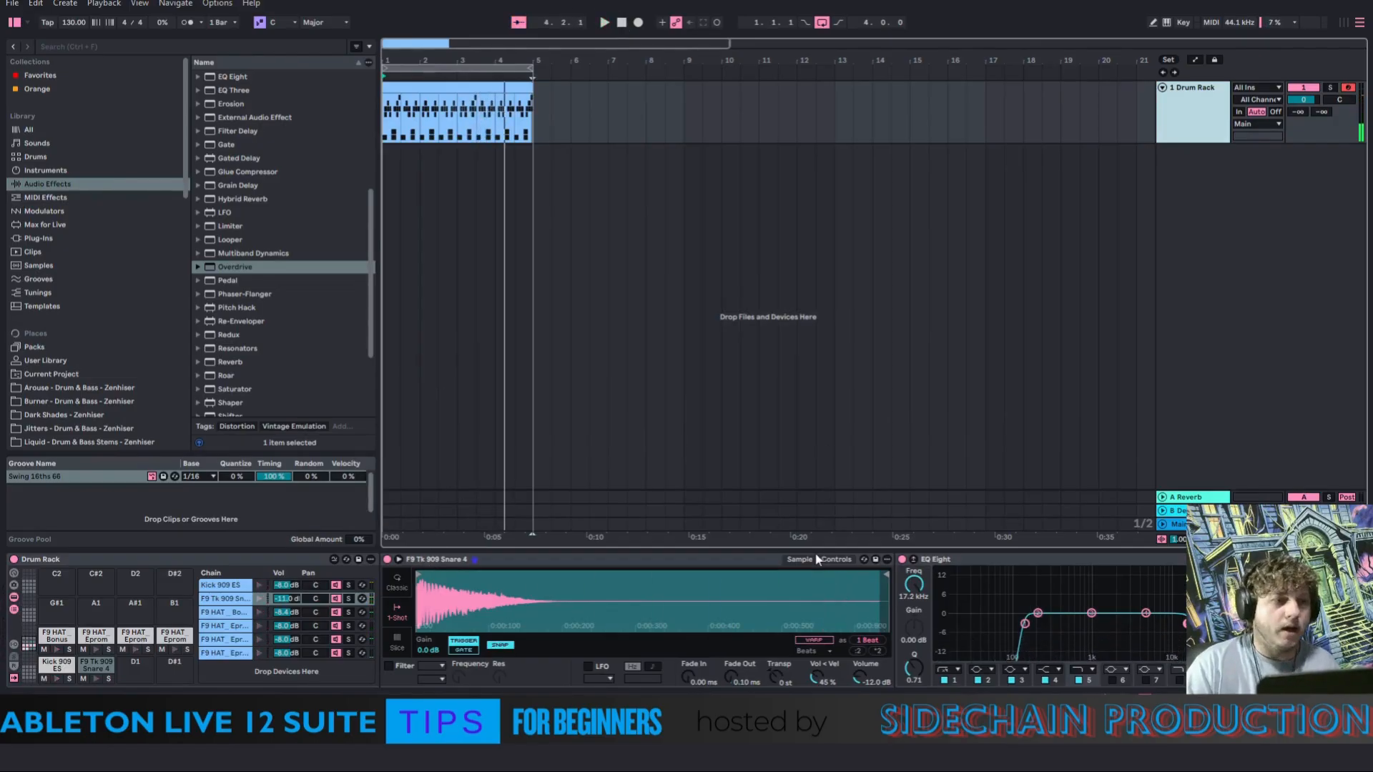
Insert a third return track and load the Reverb effect onto it
right_click(1194, 469)
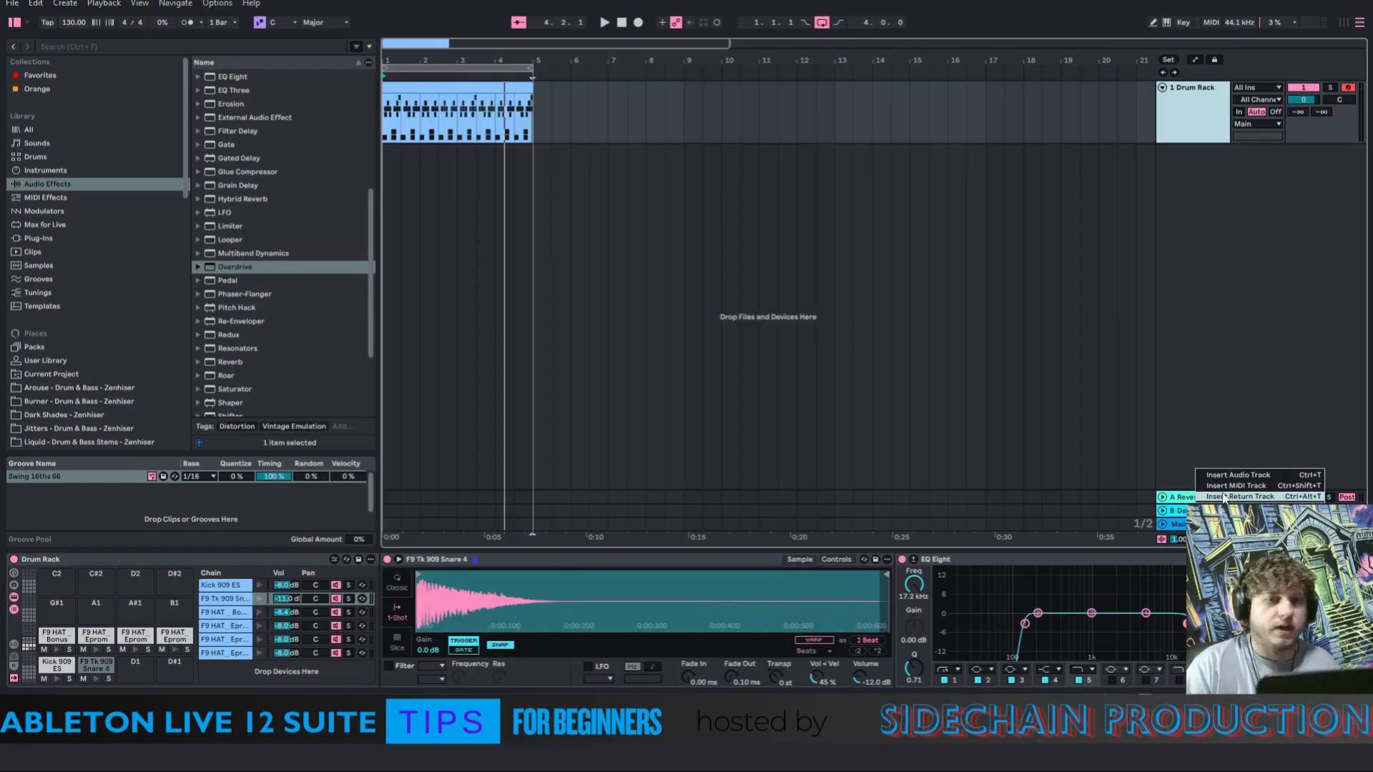
click(1222, 498)
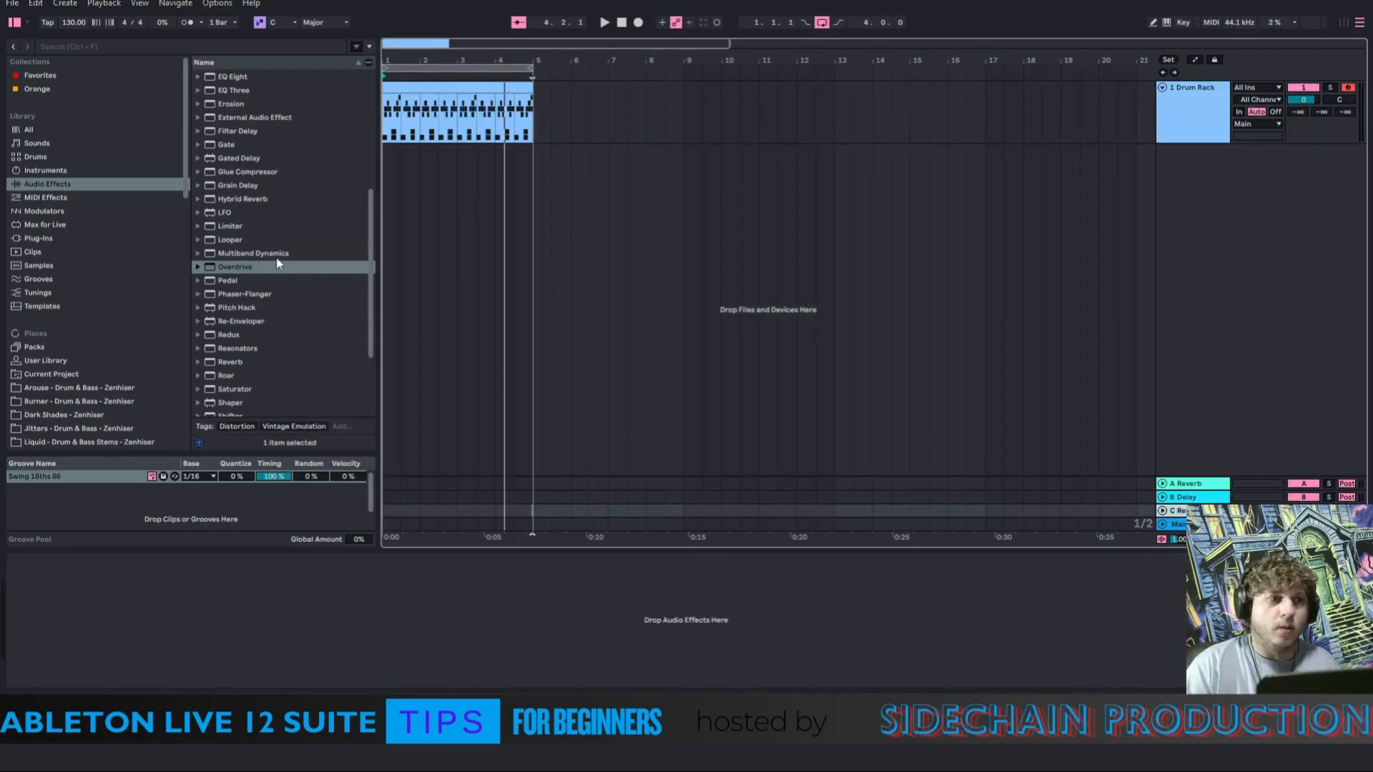
drag(227, 366, 761, 458)
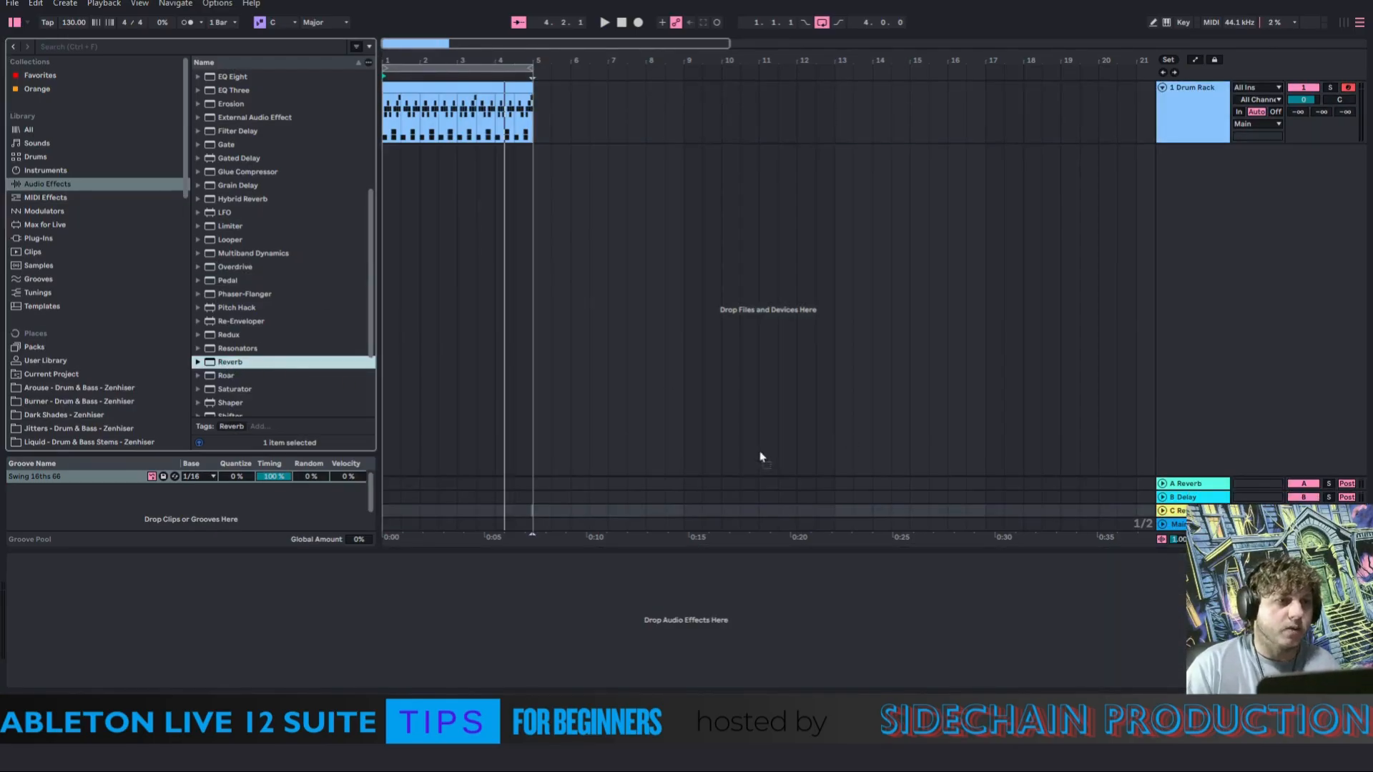
Rename return track C, starting its name with "RO"
drag(1179, 515, 1178, 512)
right_click(1178, 510)
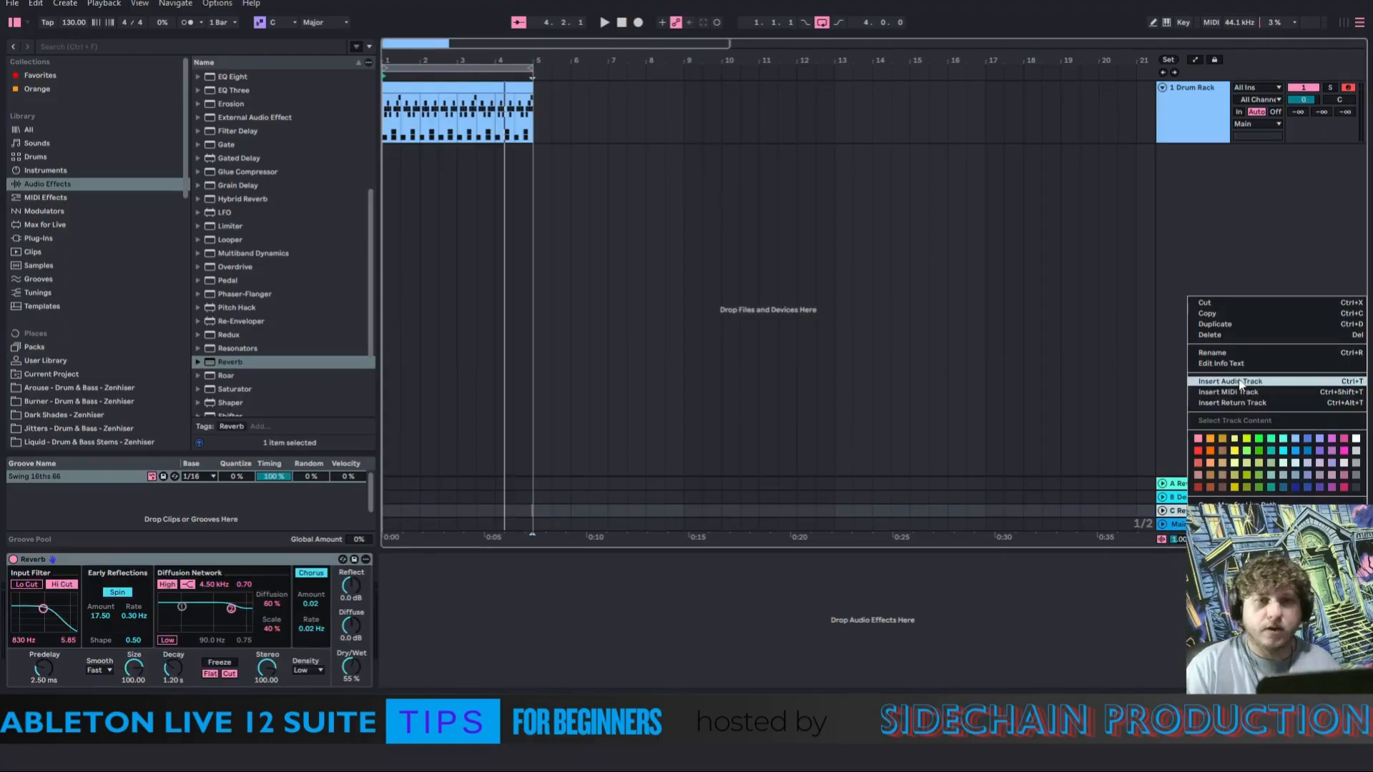
click(1223, 353)
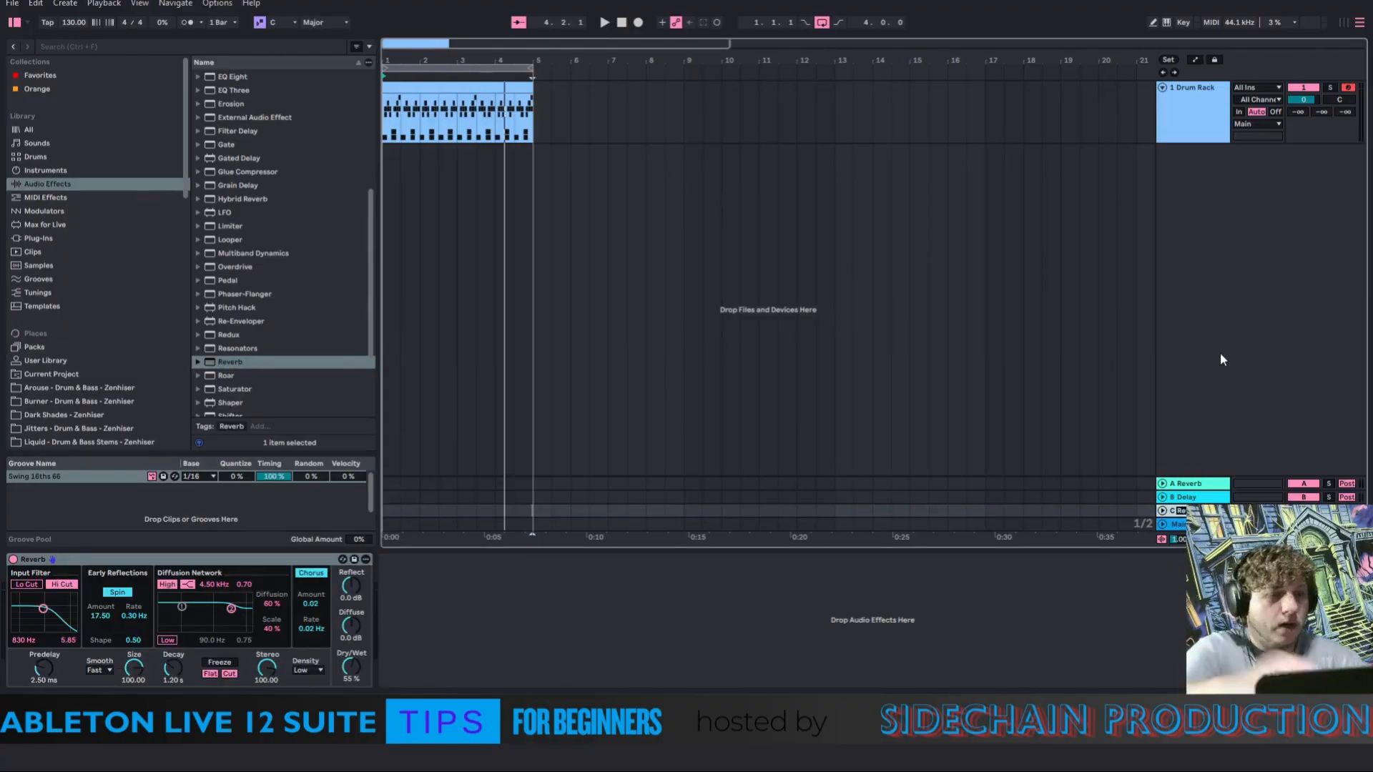
text(CRO)
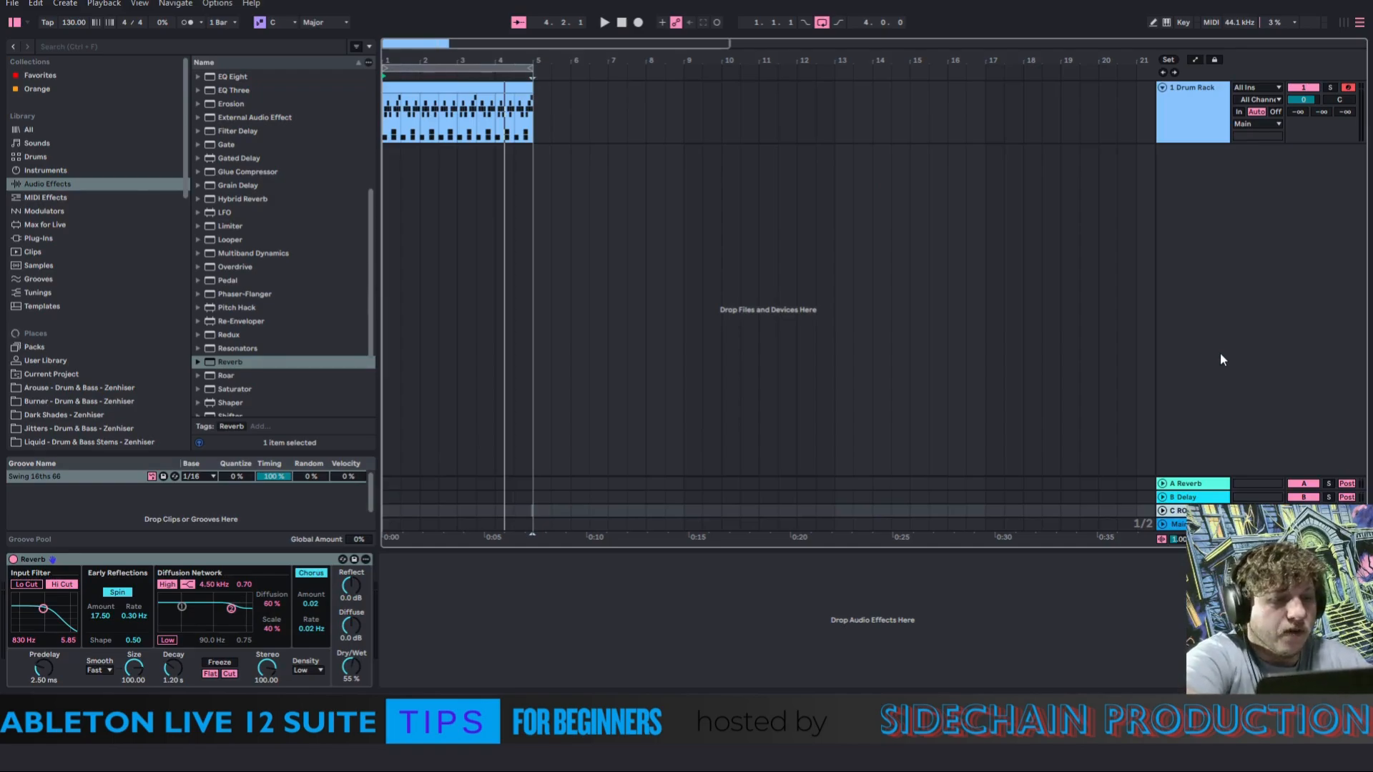
key(Return)
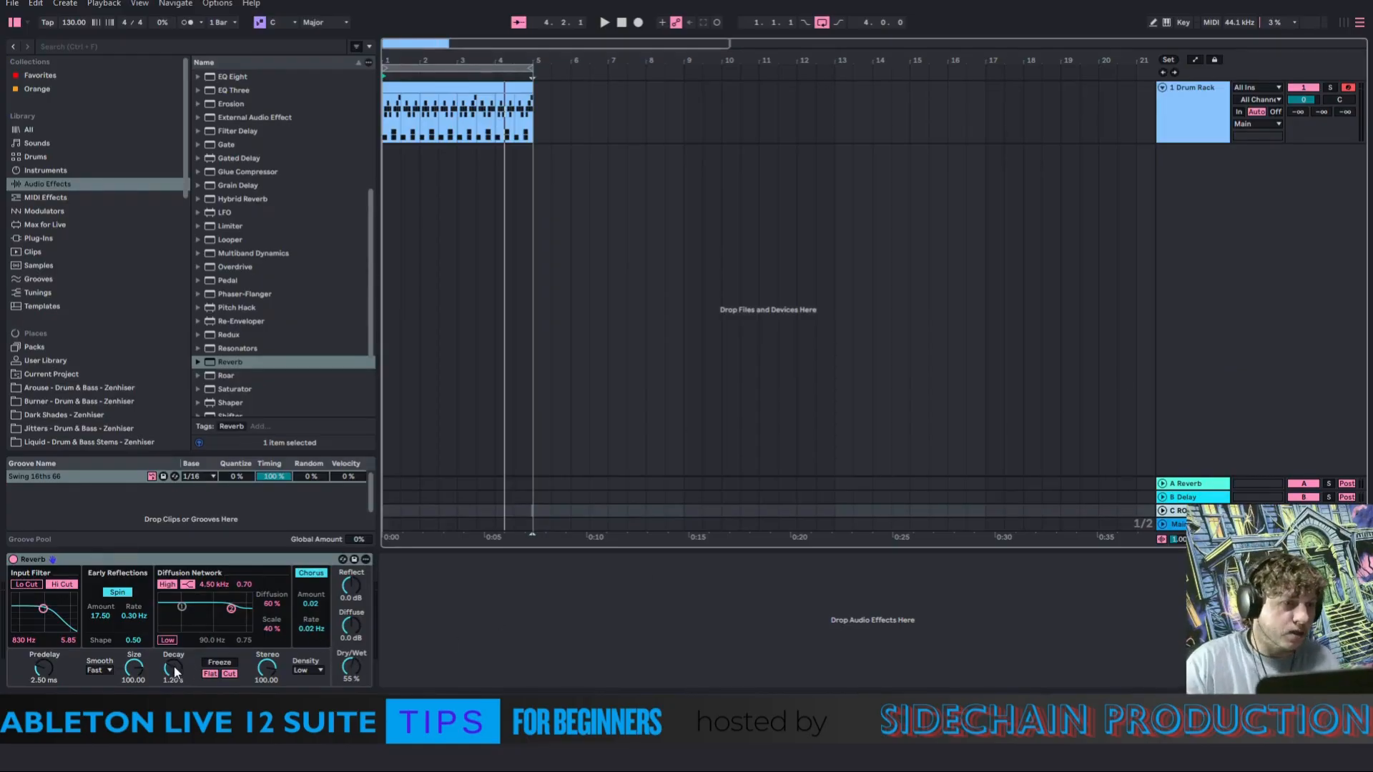
Set the Reverb's decay to 593 ms, Dry/Wet to 100 % and input filter to a low cut at 1.43 kHz
drag(173, 666, 174, 673)
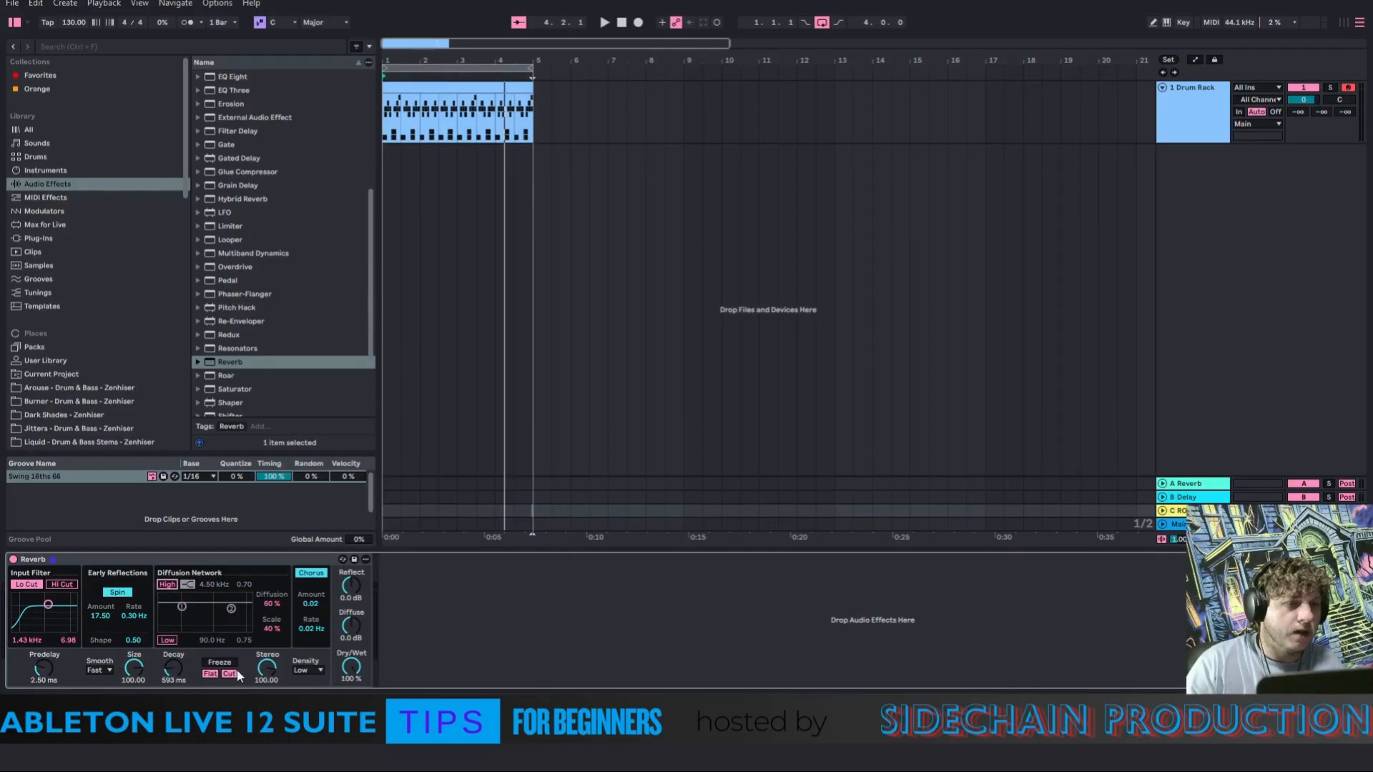
click(226, 627)
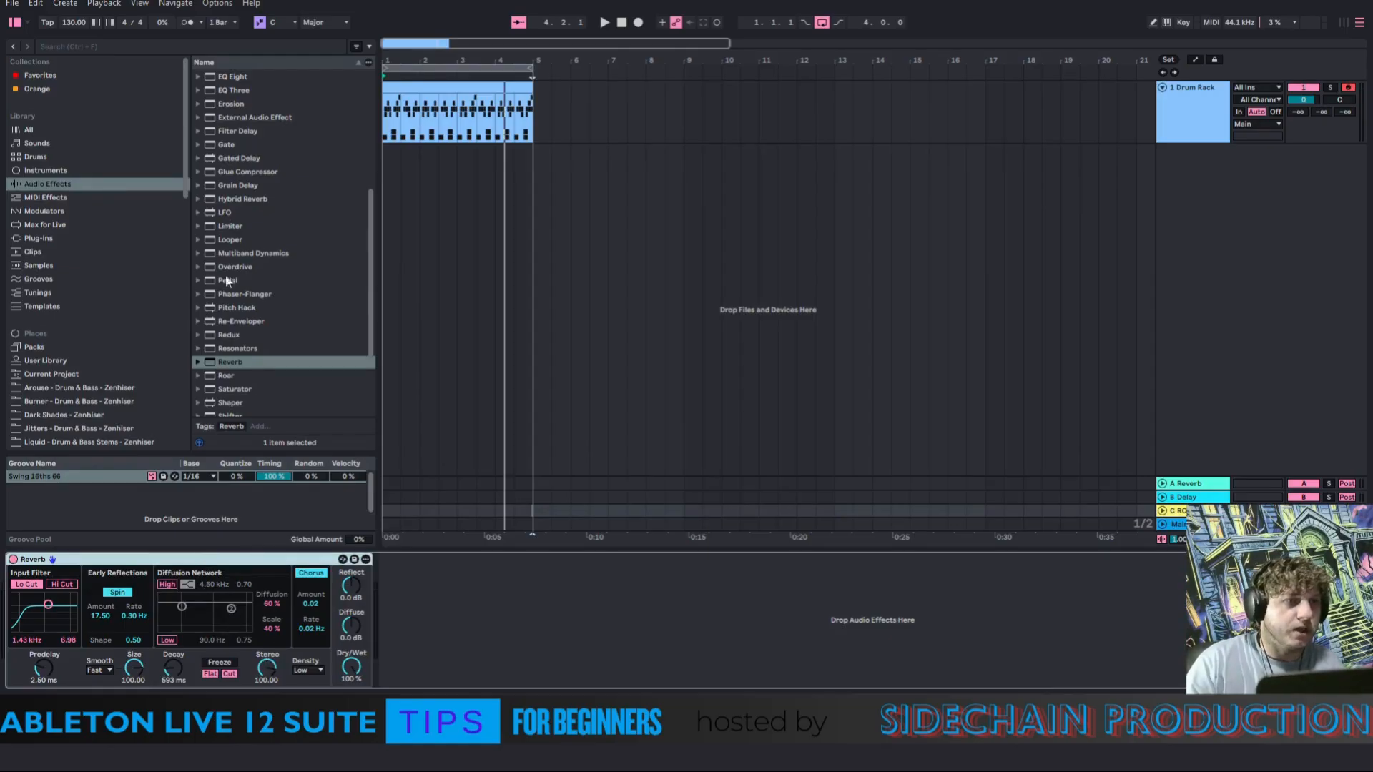
Add a Utility effect after the Reverb with 73 % width and 10.0 dB gain
drag(372, 270, 363, 341)
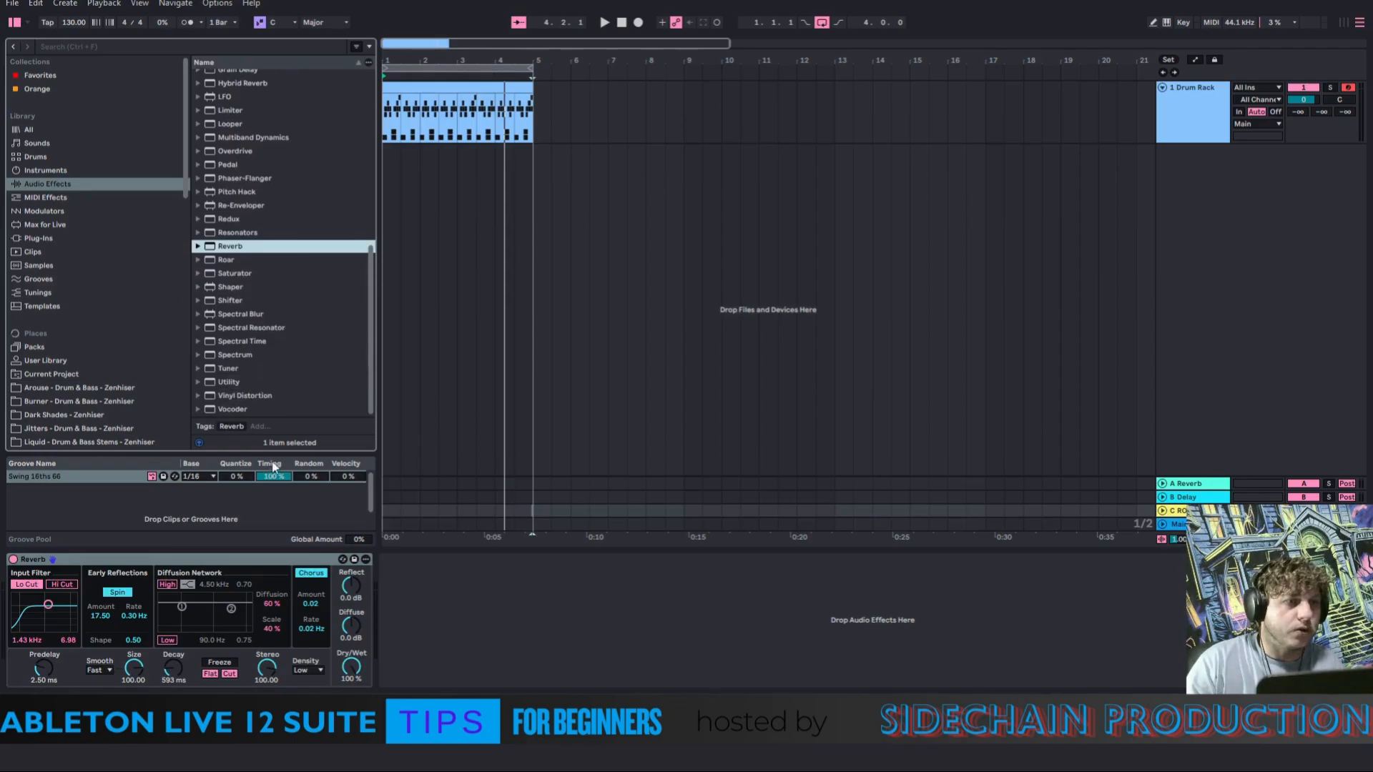
drag(227, 381, 456, 594)
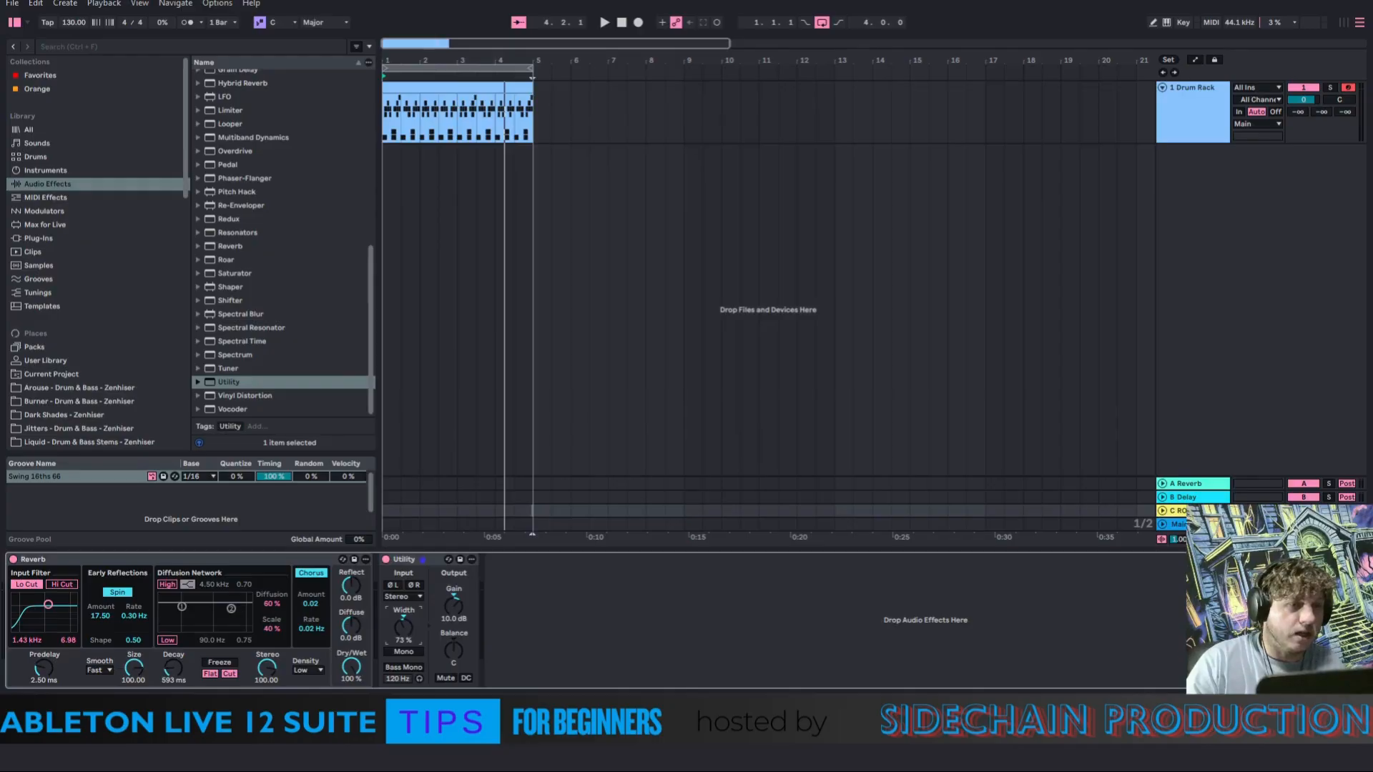
Insert an EQ Eight between the Reverb and the Utility and give it a low cut at 240 Hz
drag(372, 332, 363, 245)
scroll(257, 218, up, 3)
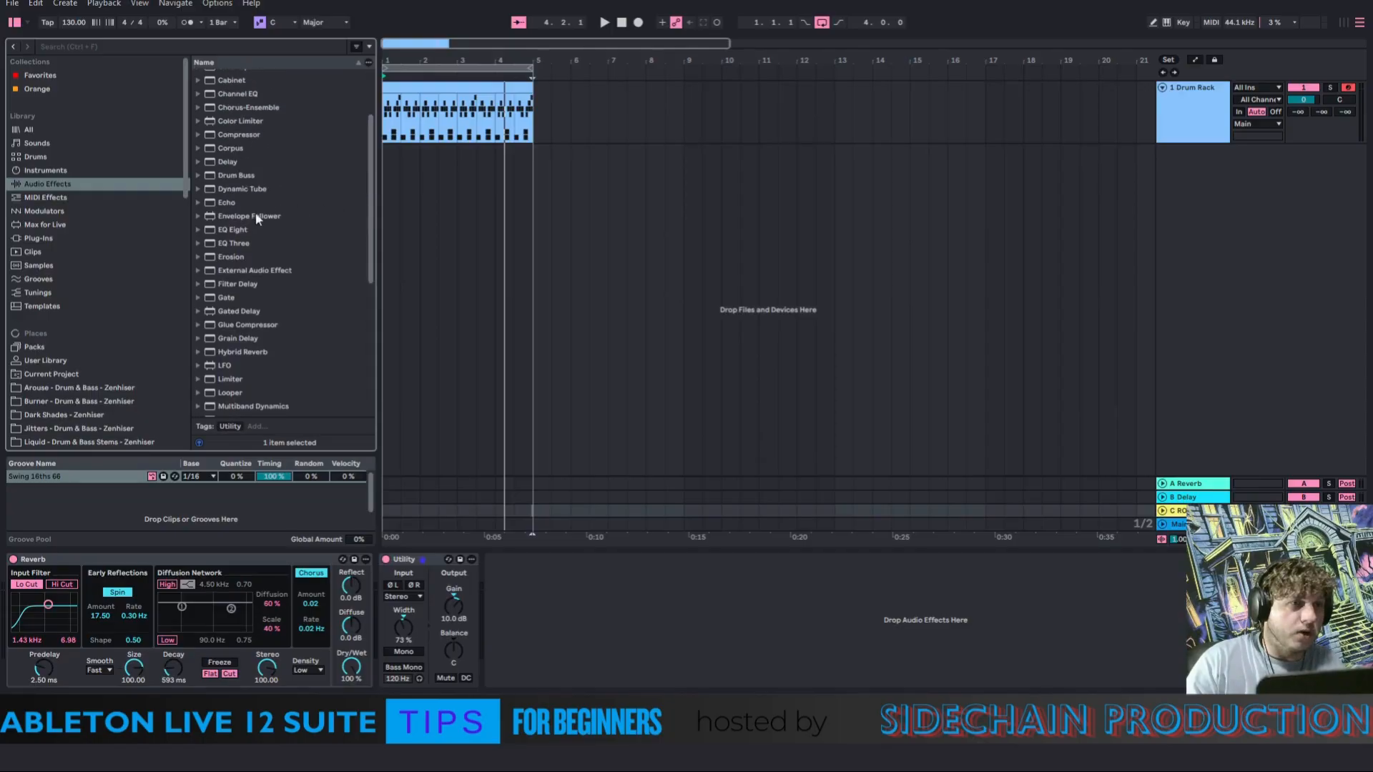
drag(245, 232, 390, 640)
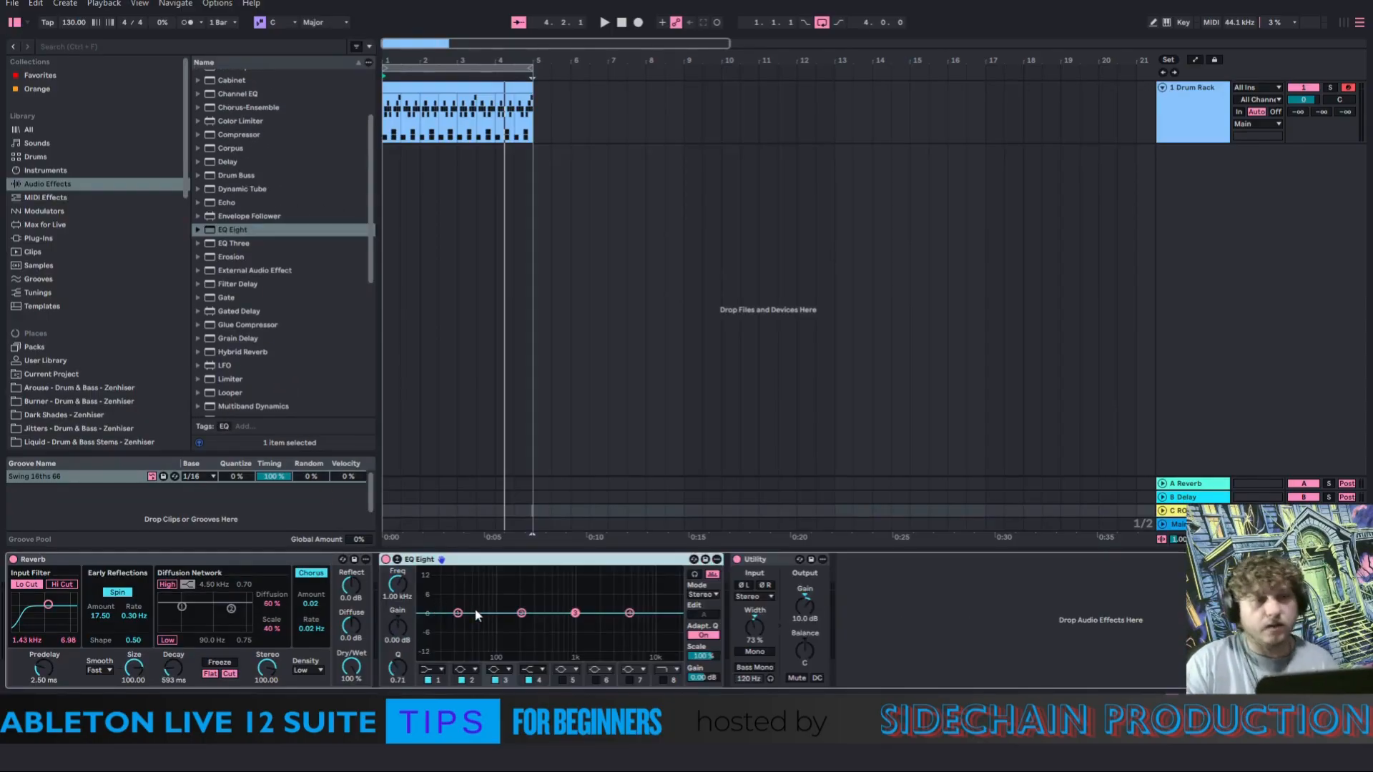
double_click(463, 611)
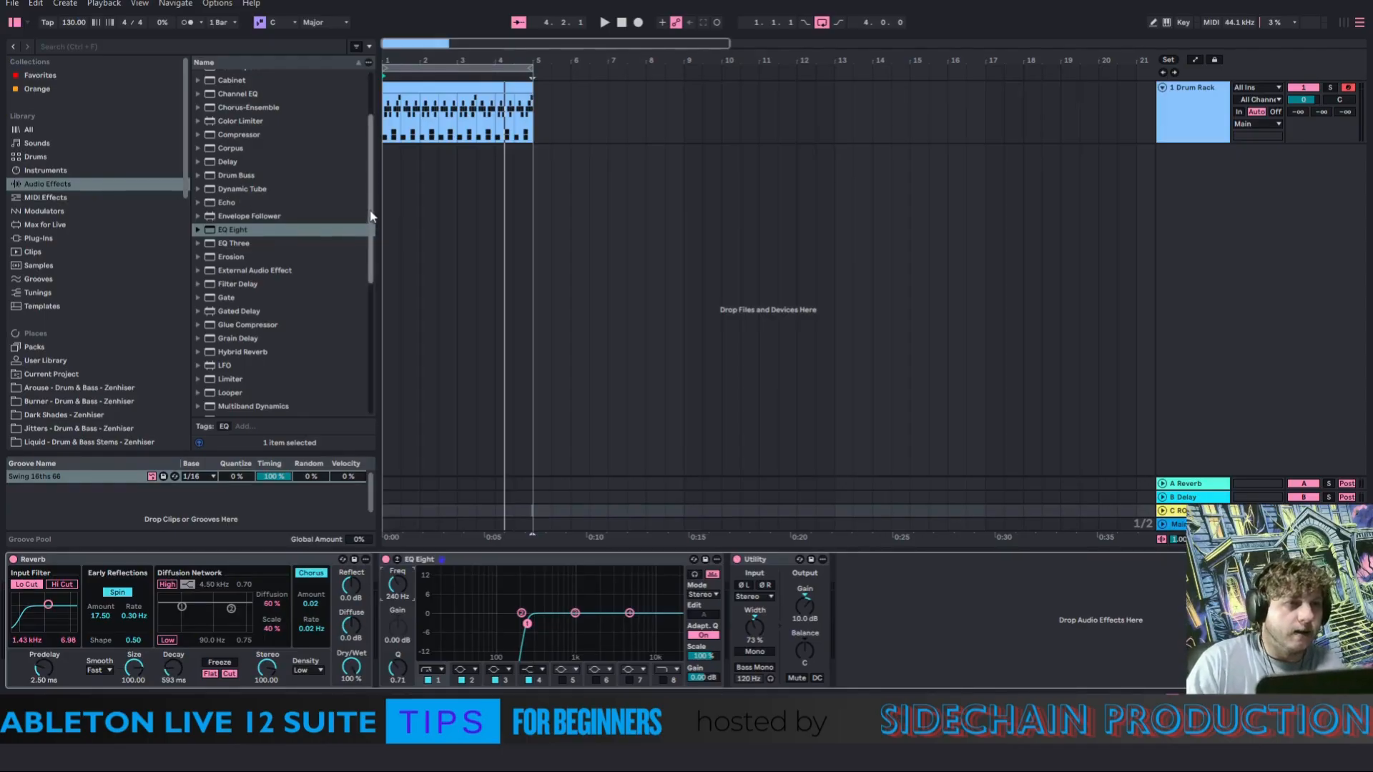
drag(371, 204, 403, 369)
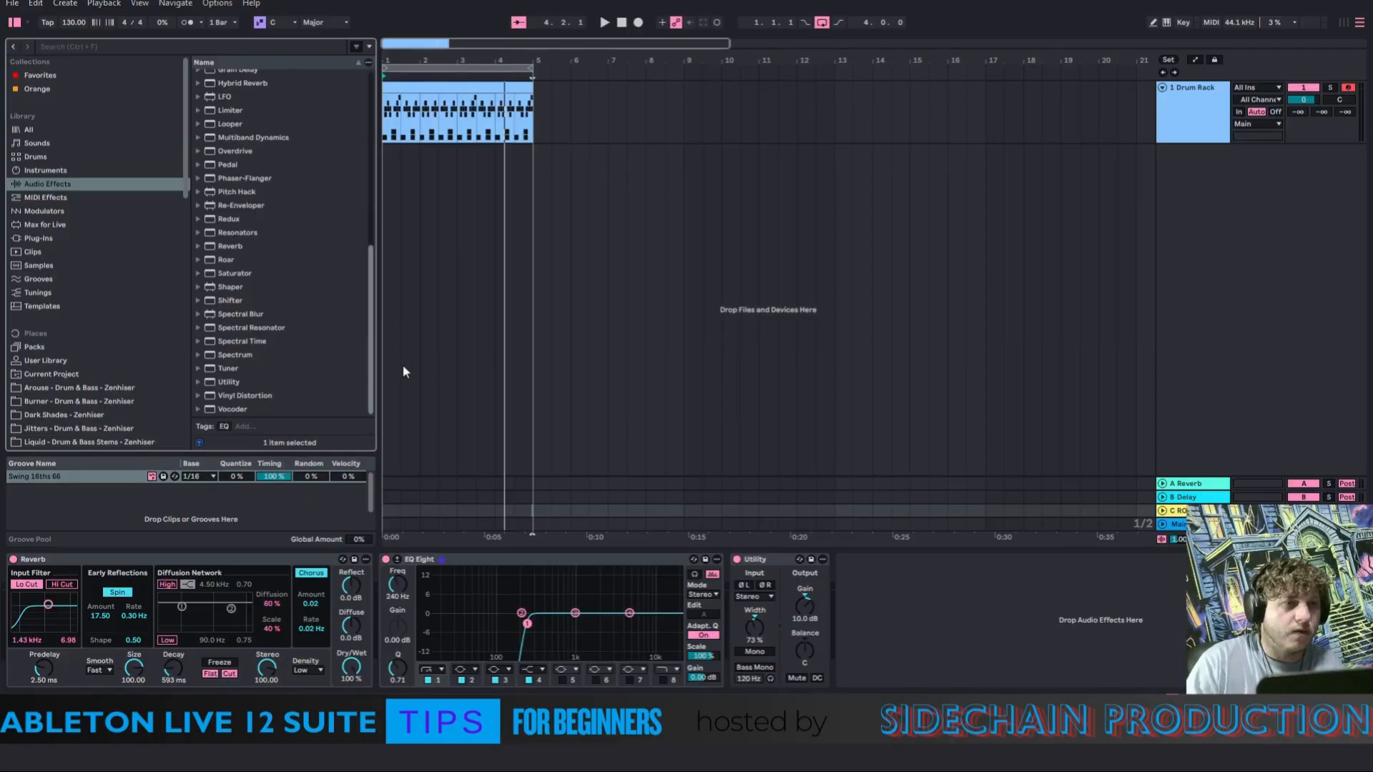
Create a return chain inside the Drum Rack and route its audio output to C-ROOM REVERB
click(1198, 137)
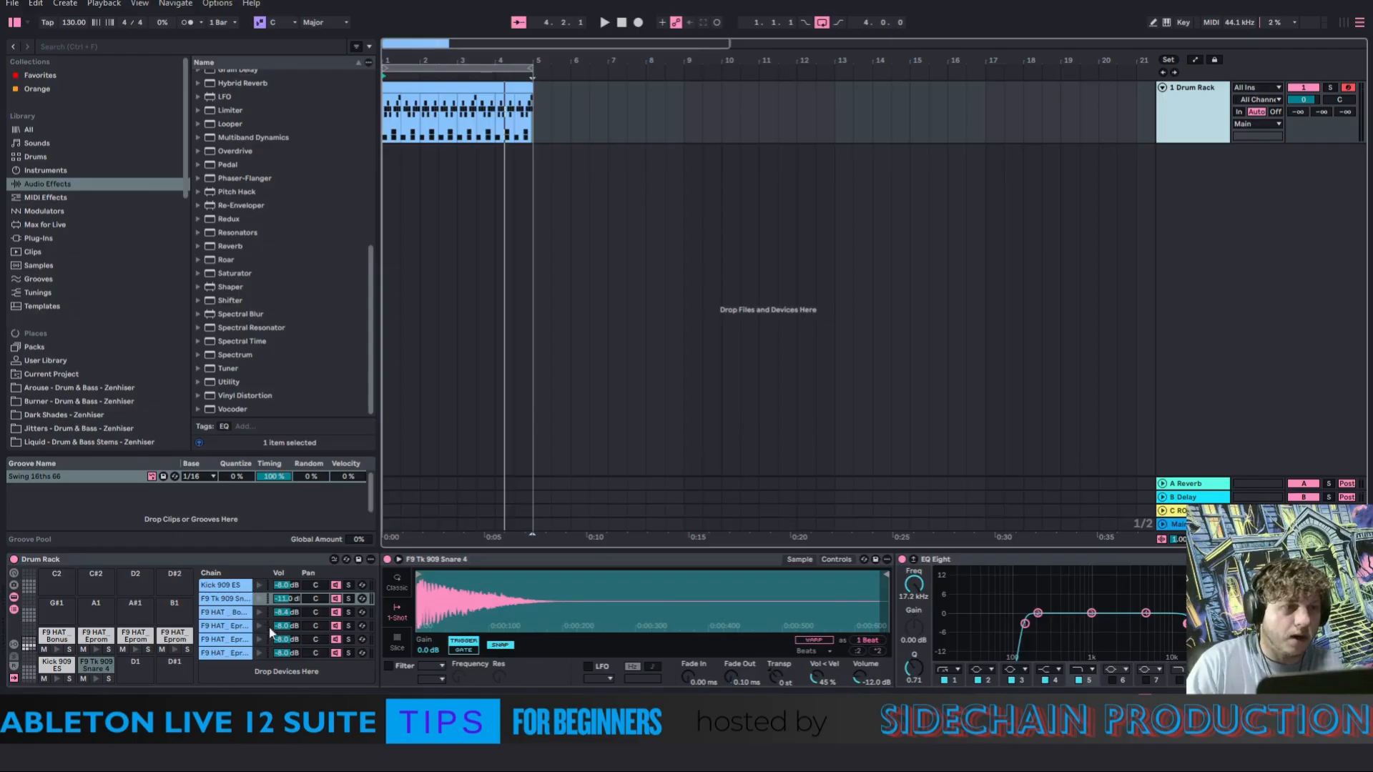
click(14, 647)
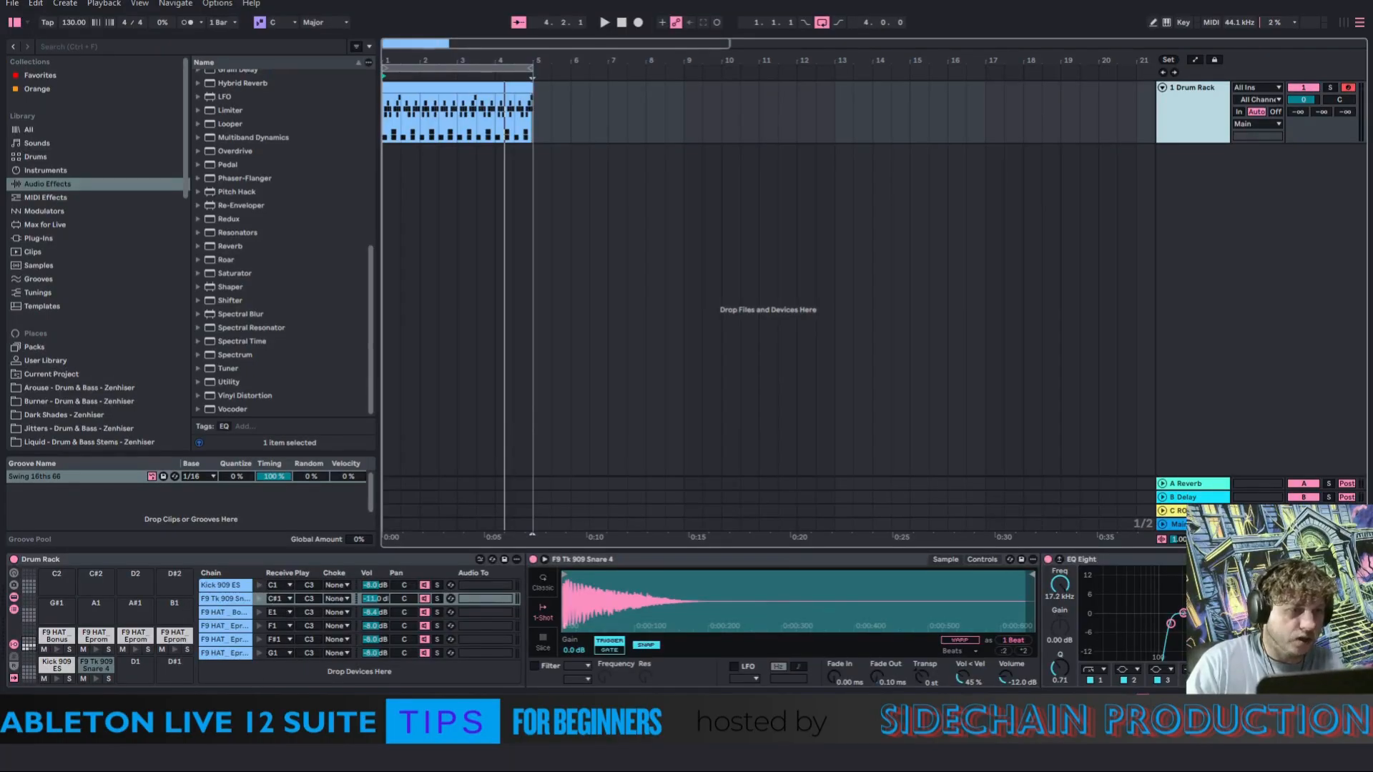
click(15, 667)
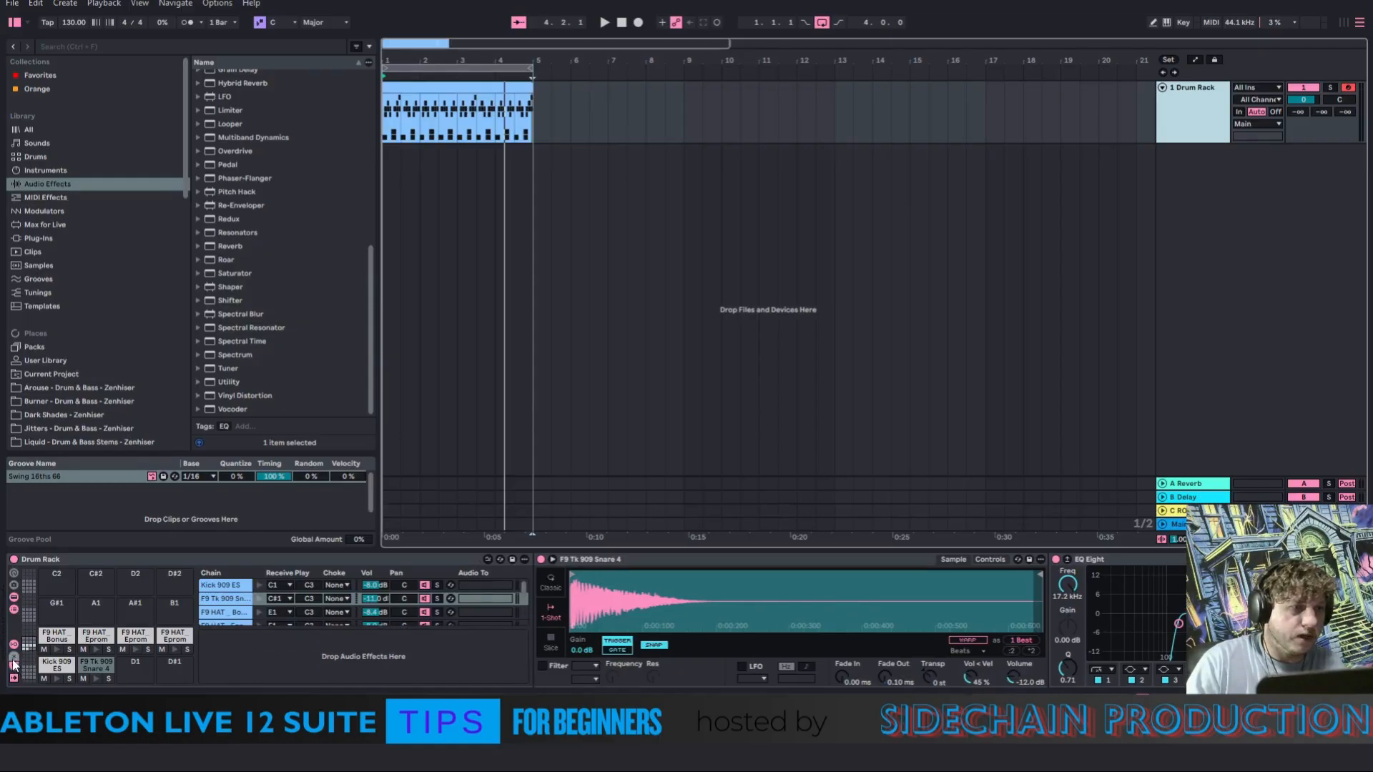
right_click(340, 670)
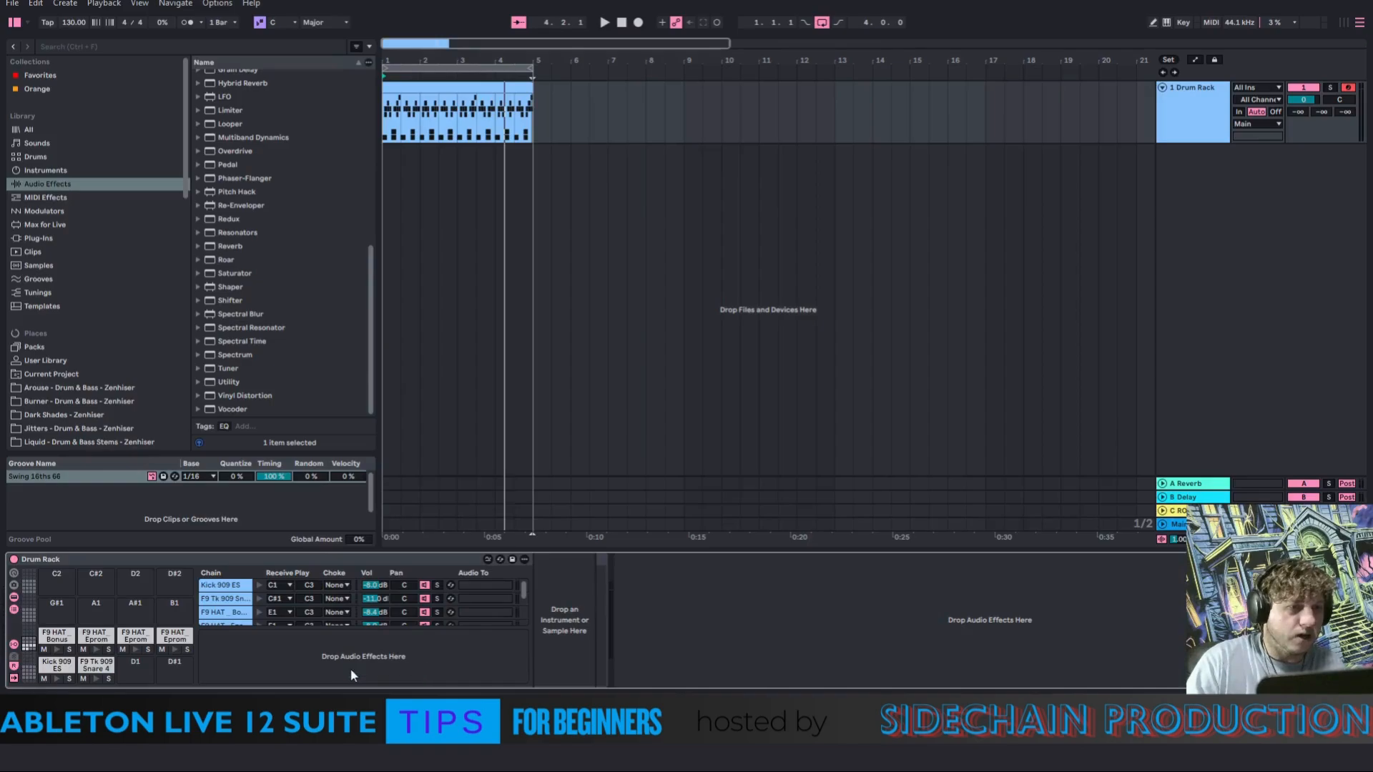
click(472, 637)
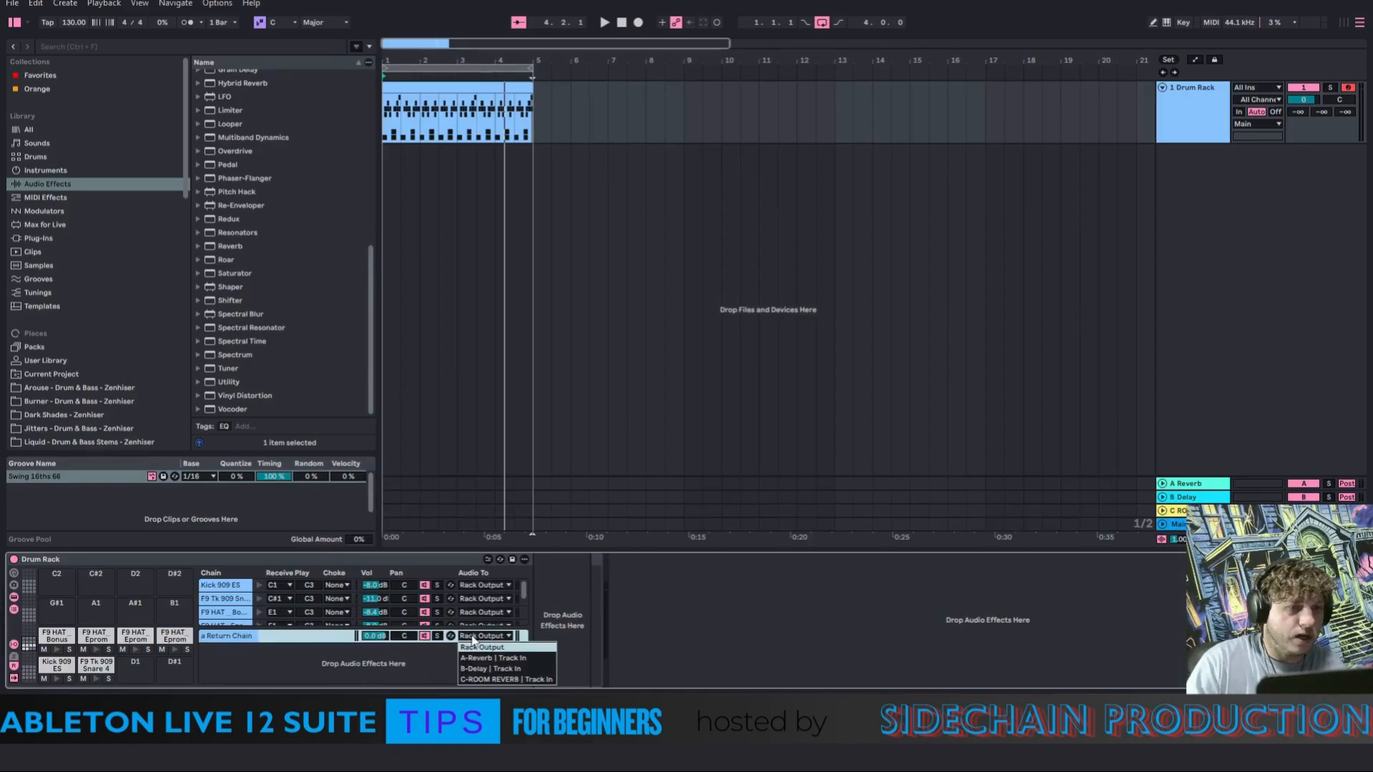
click(506, 679)
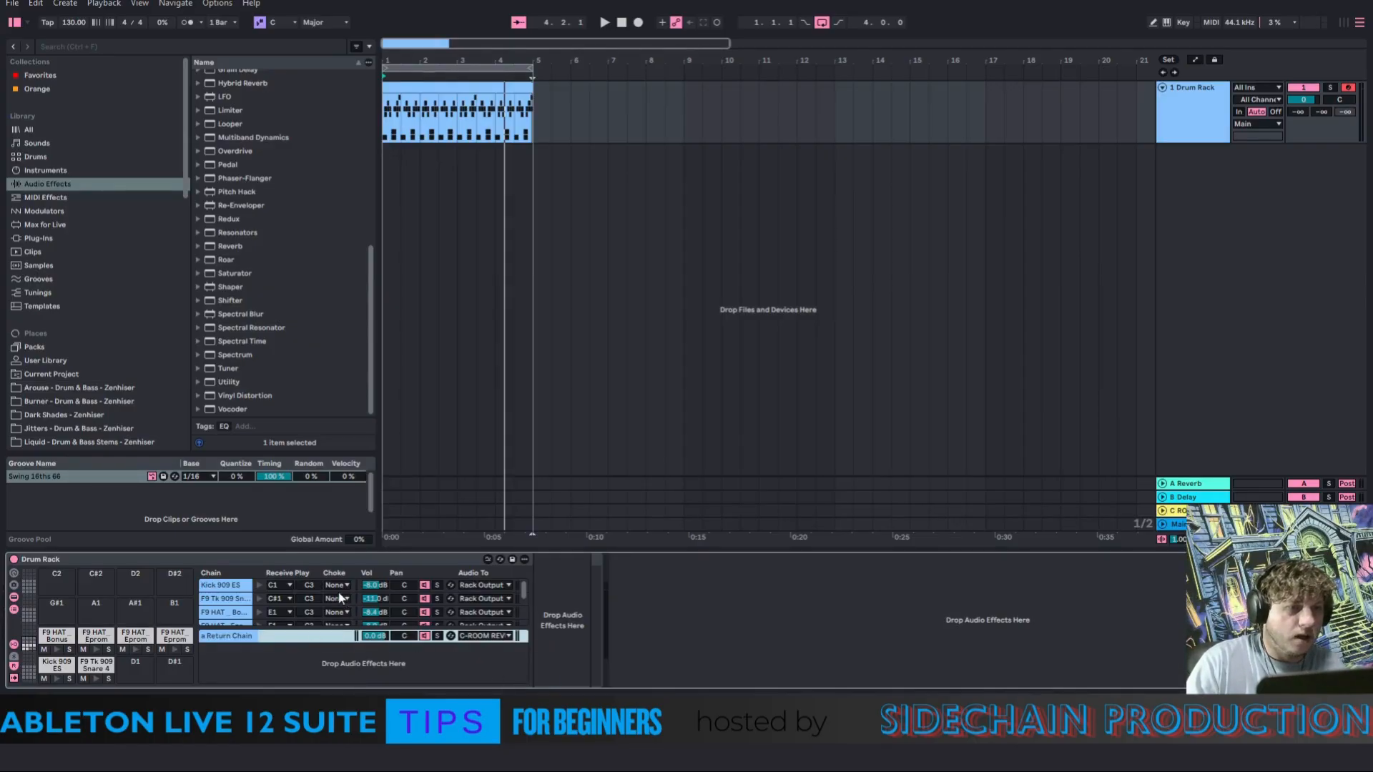
Show the Drum Rack chains' send levels and, with the loop playing, raise the reverb sends of the four hat chains
click(14, 659)
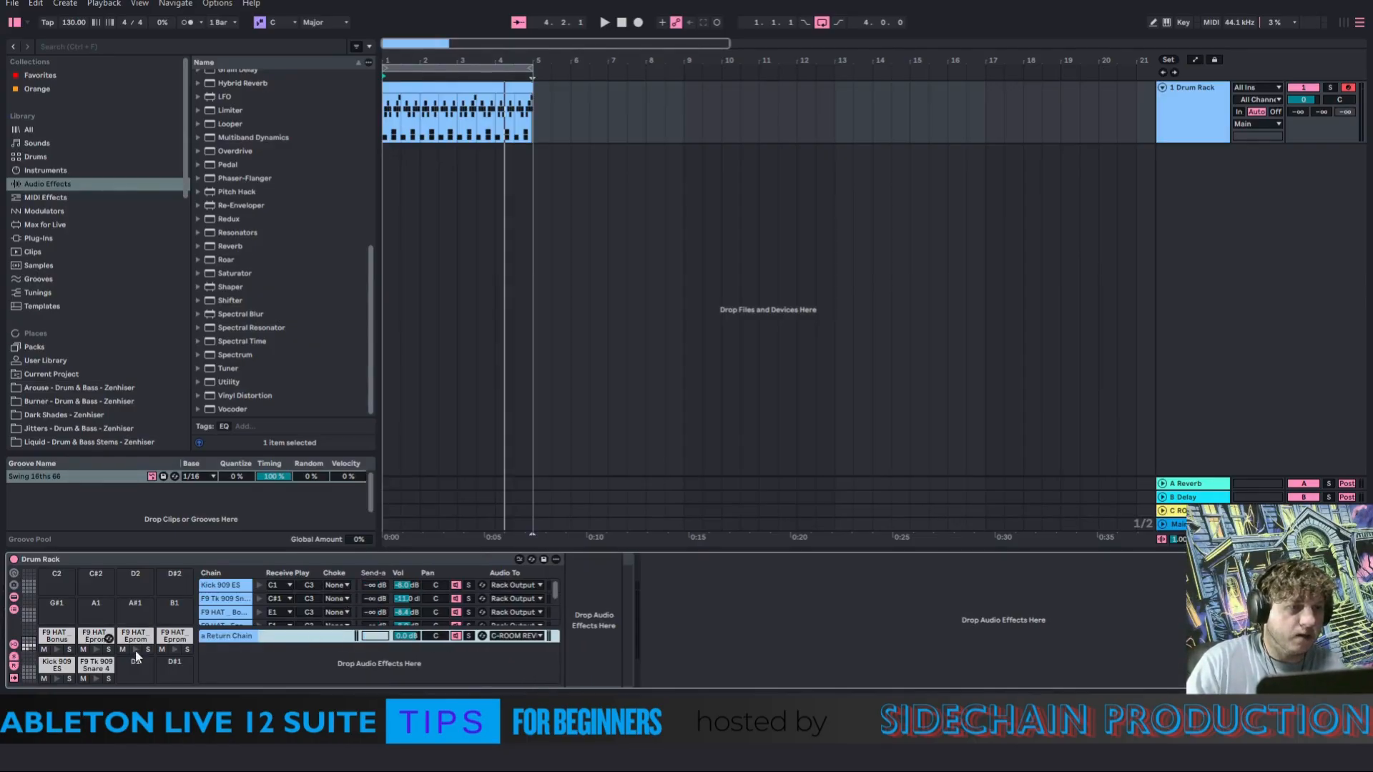
click(14, 667)
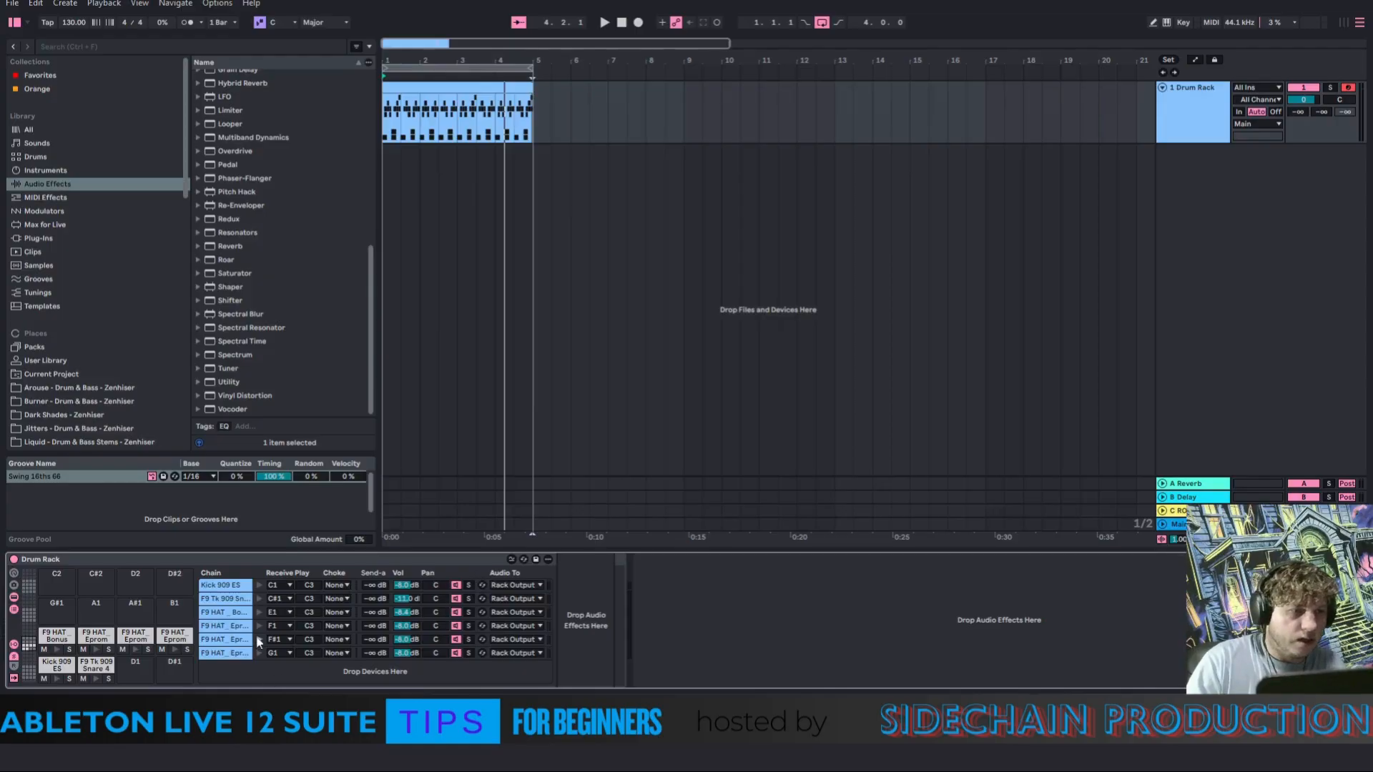
click(603, 23)
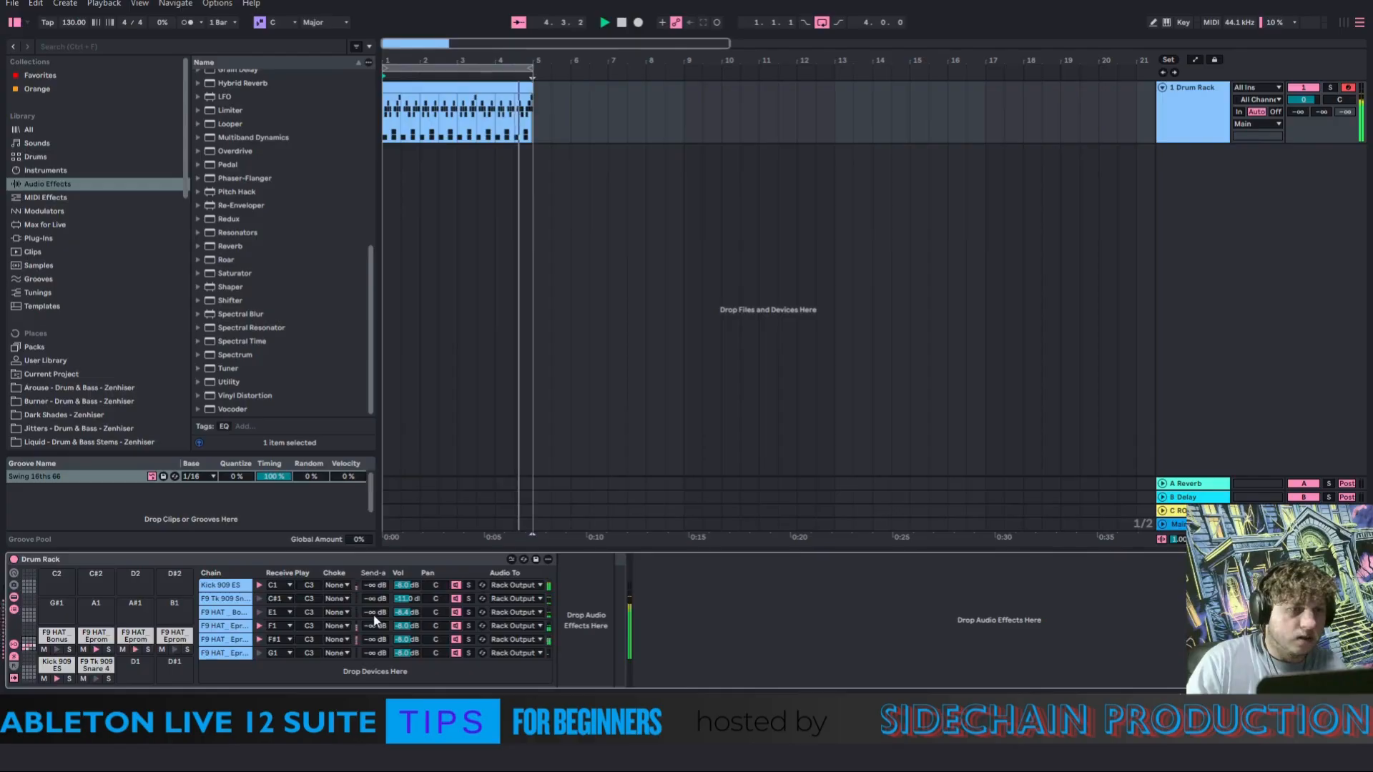
mouse_move(374, 613)
mouse_down()
mouse_move(373, 592)
mouse_move(373, 651)
mouse_move(373, 630)
mouse_up()
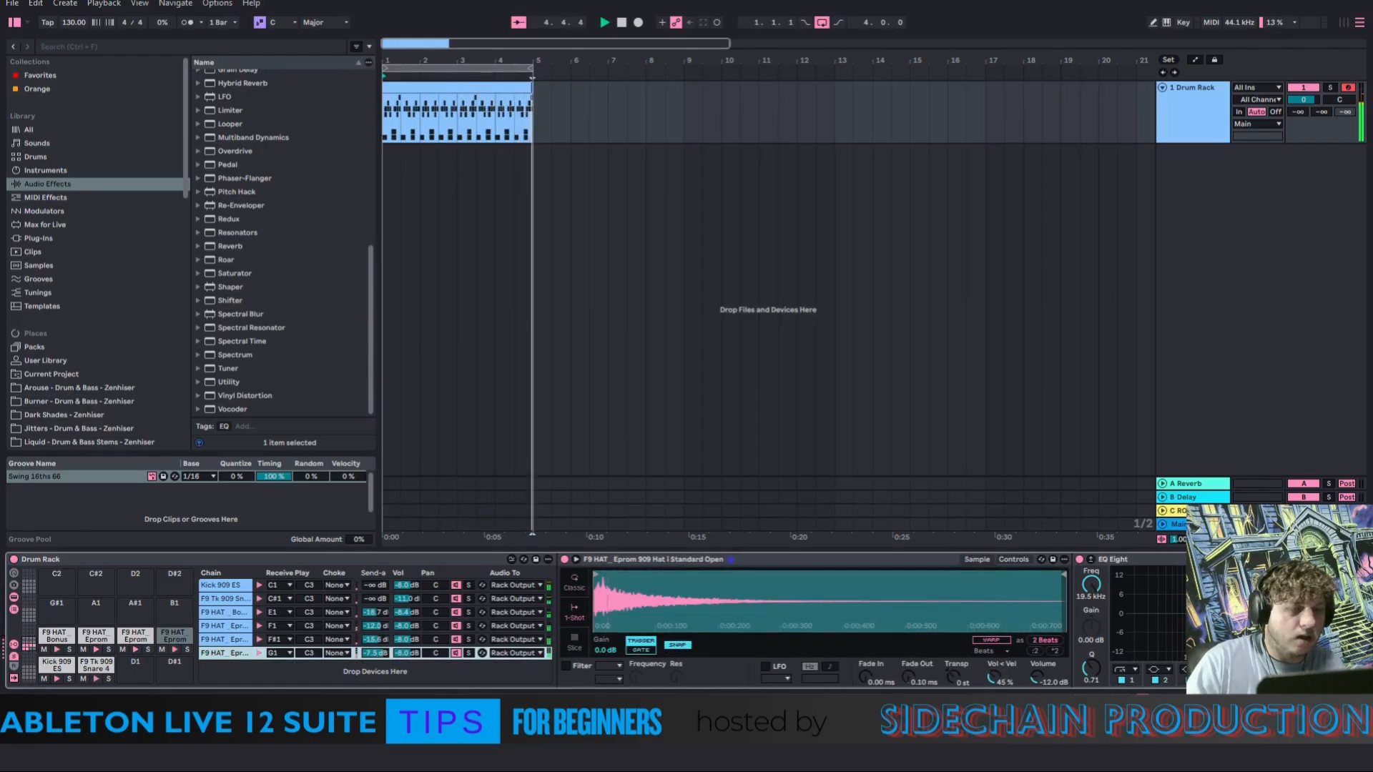
click(1331, 87)
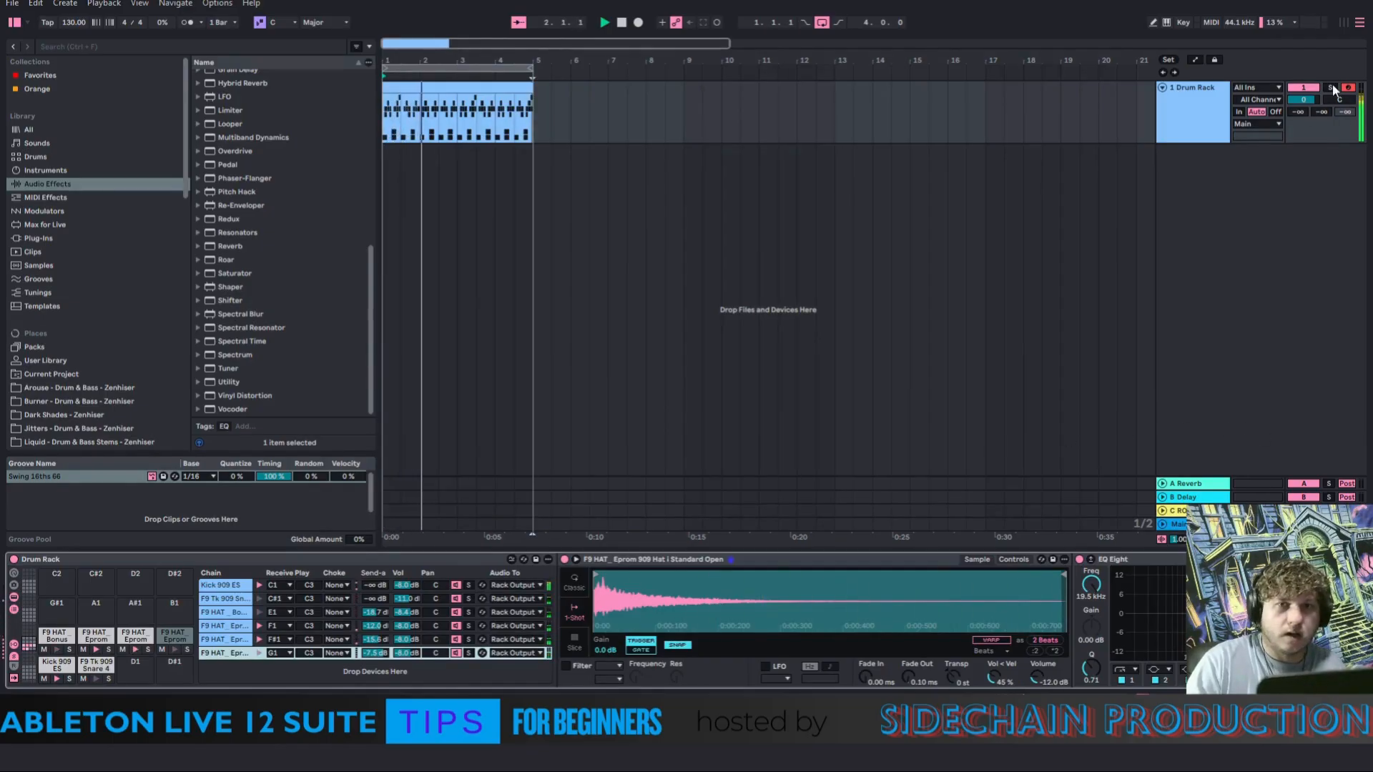
click(1331, 87)
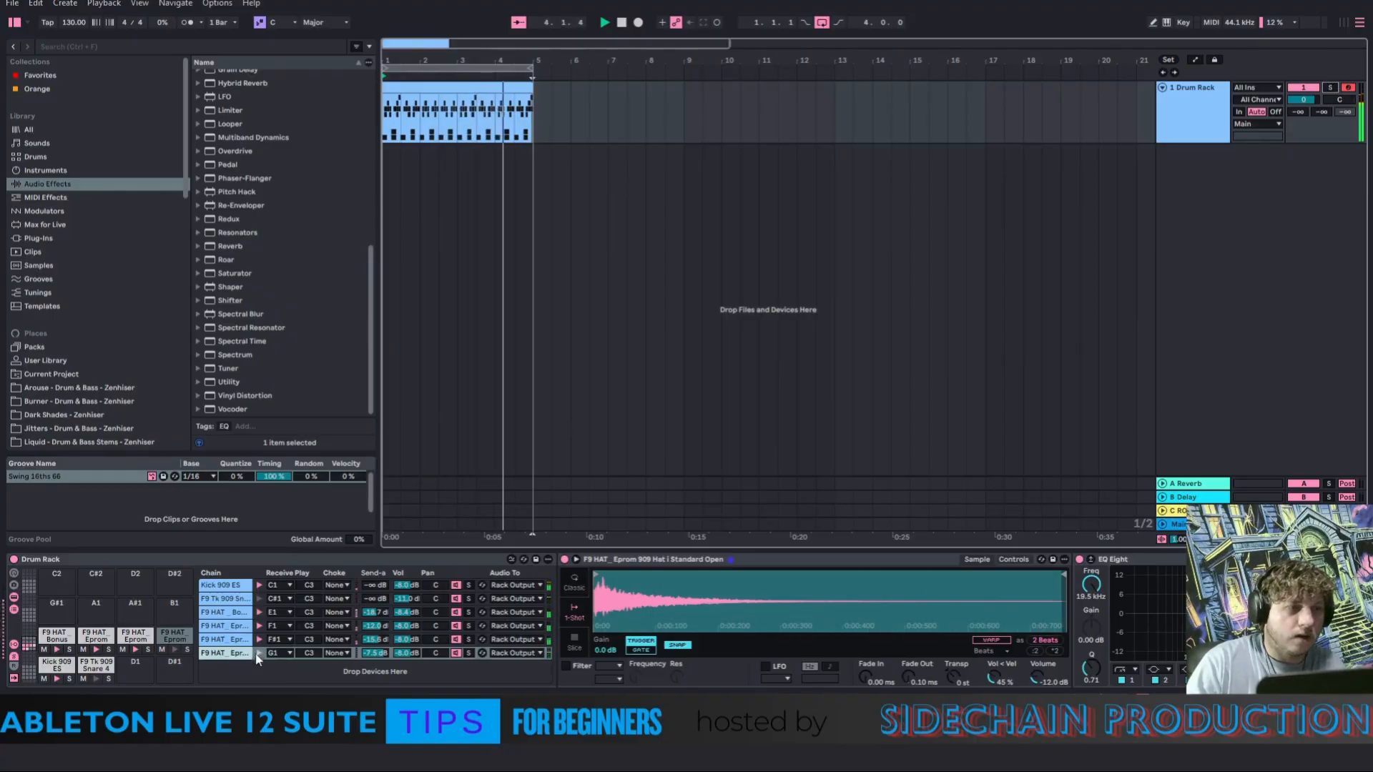
Solo the three Eprom hat chains in turn and set their reverb sends: G1 to -13.0 dB, F#1 to -6.2 dB and F1 to -8.7 dB
click(469, 652)
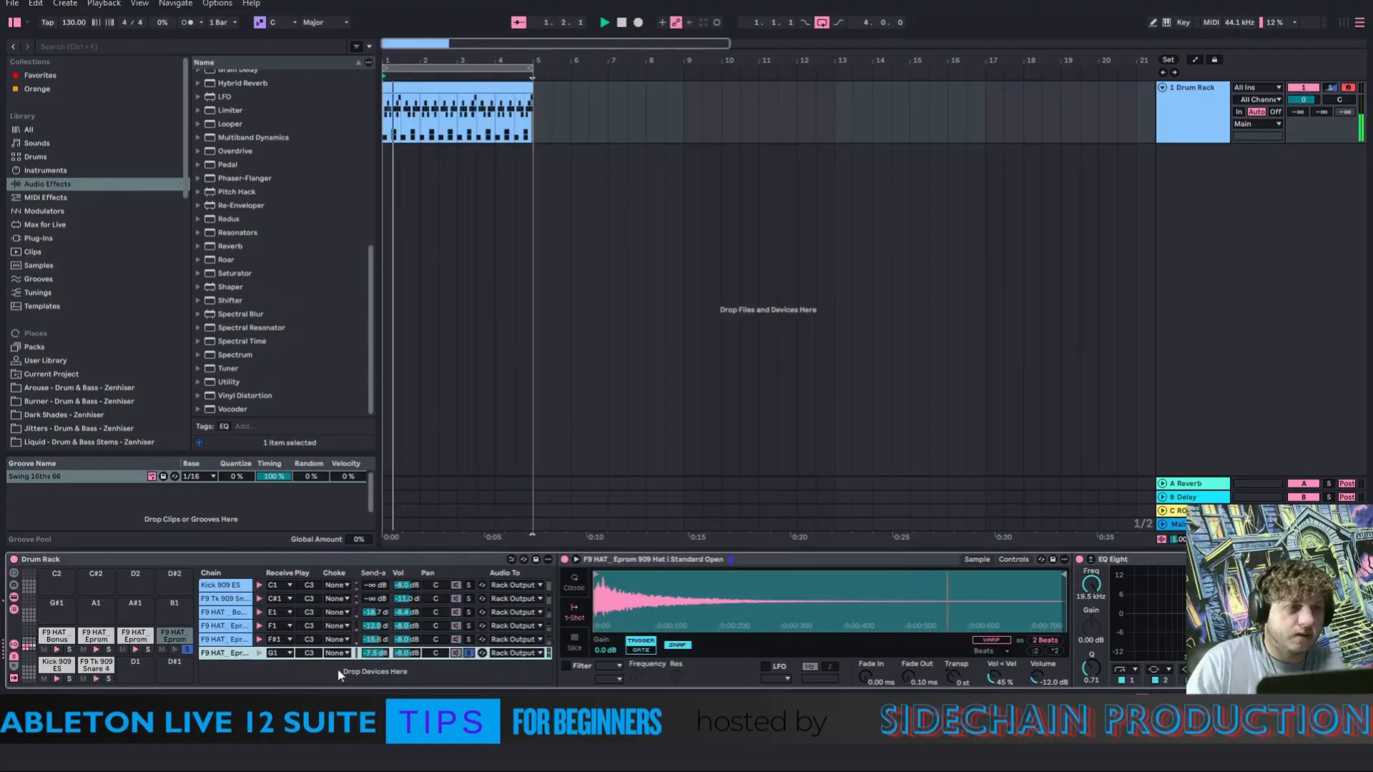
drag(375, 653, 375, 666)
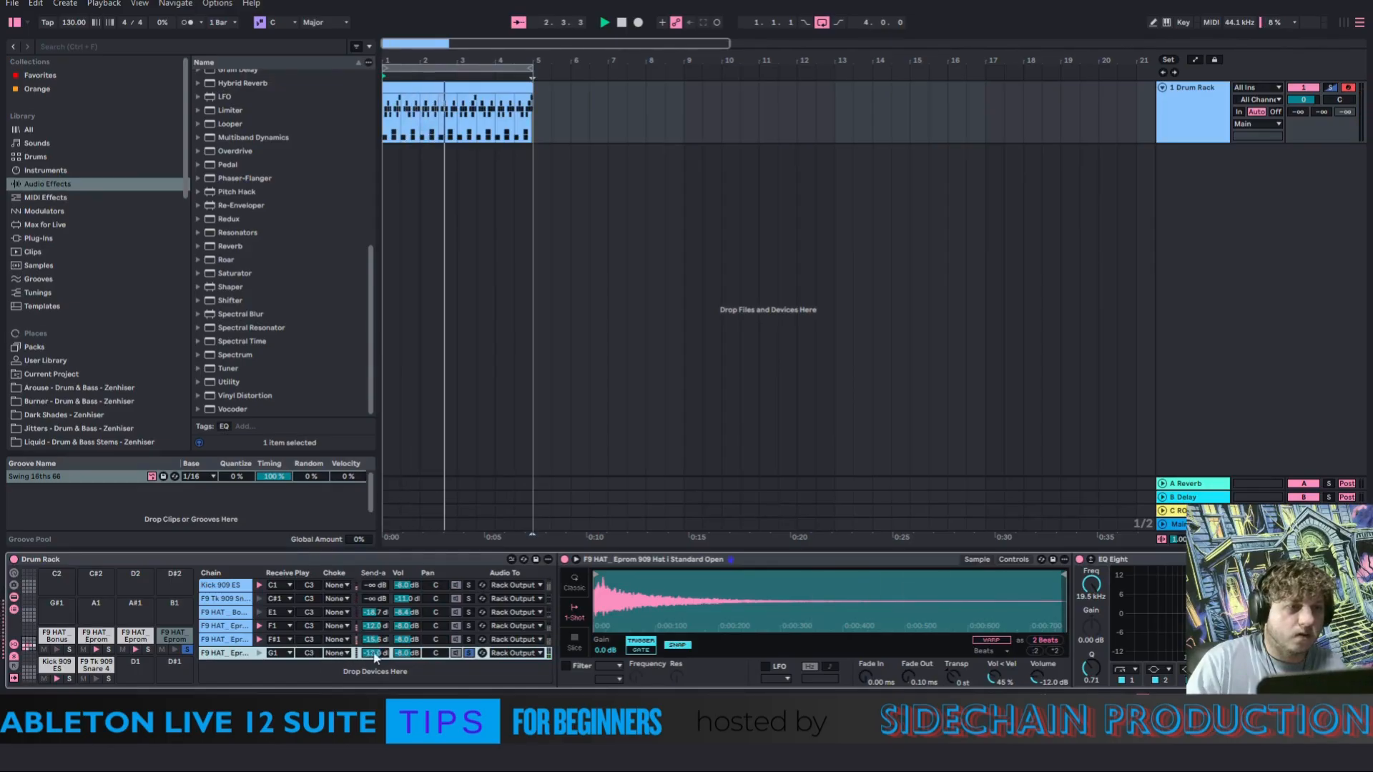
click(469, 639)
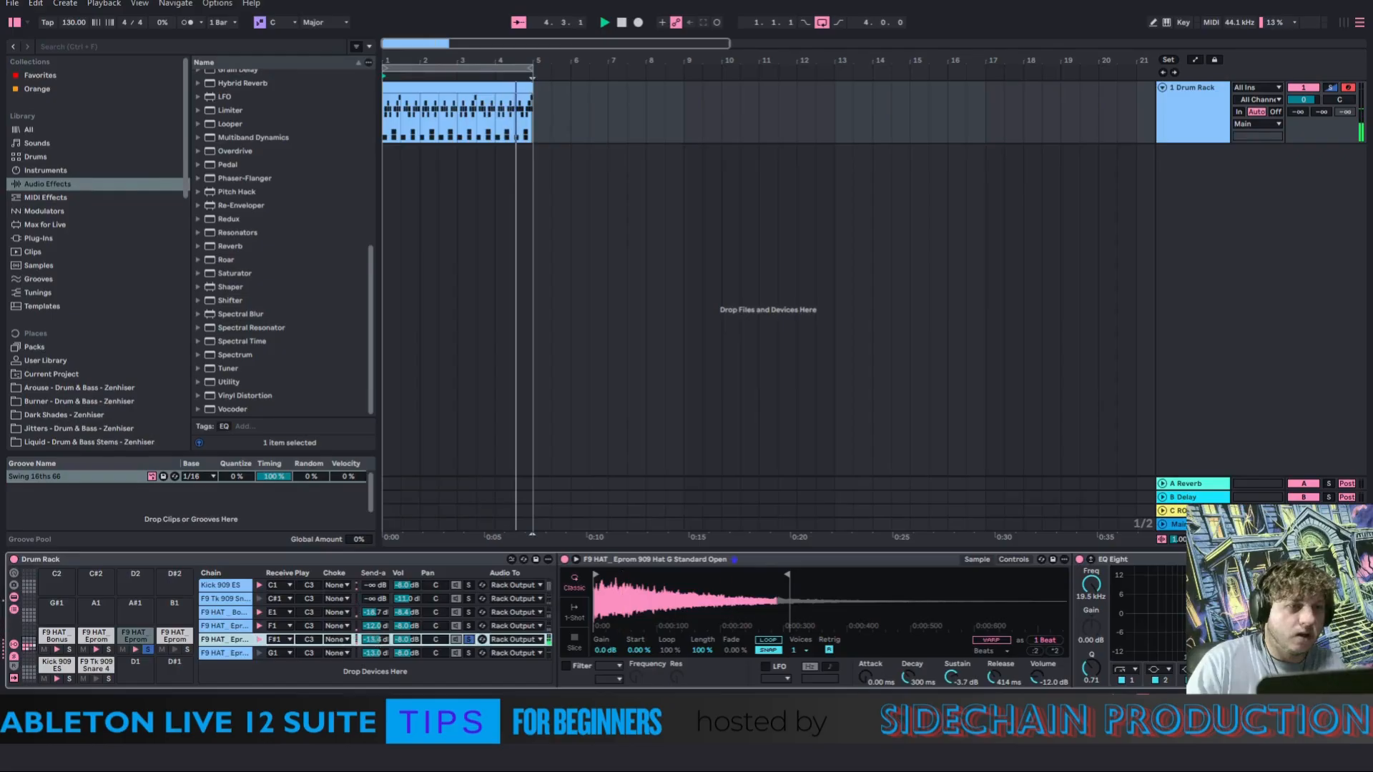
drag(373, 639, 373, 619)
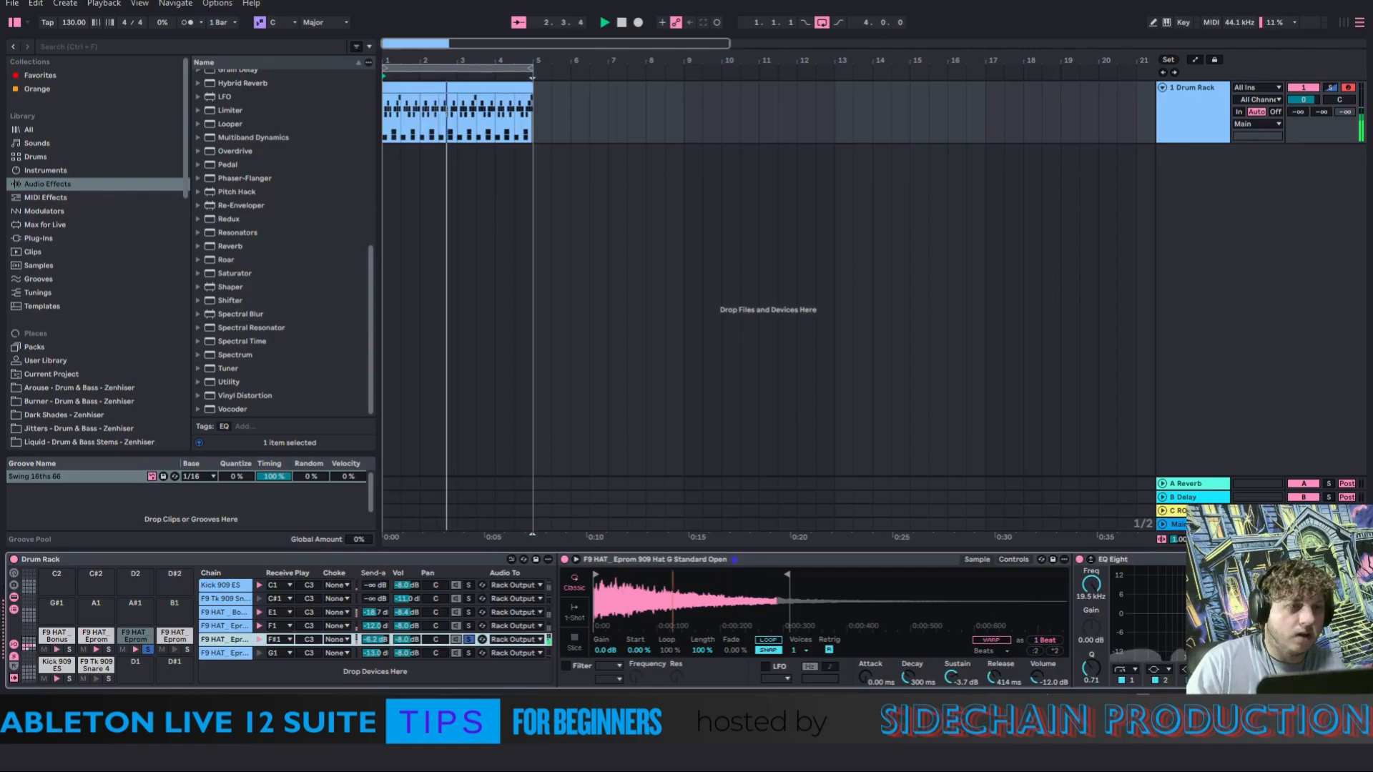
click(468, 626)
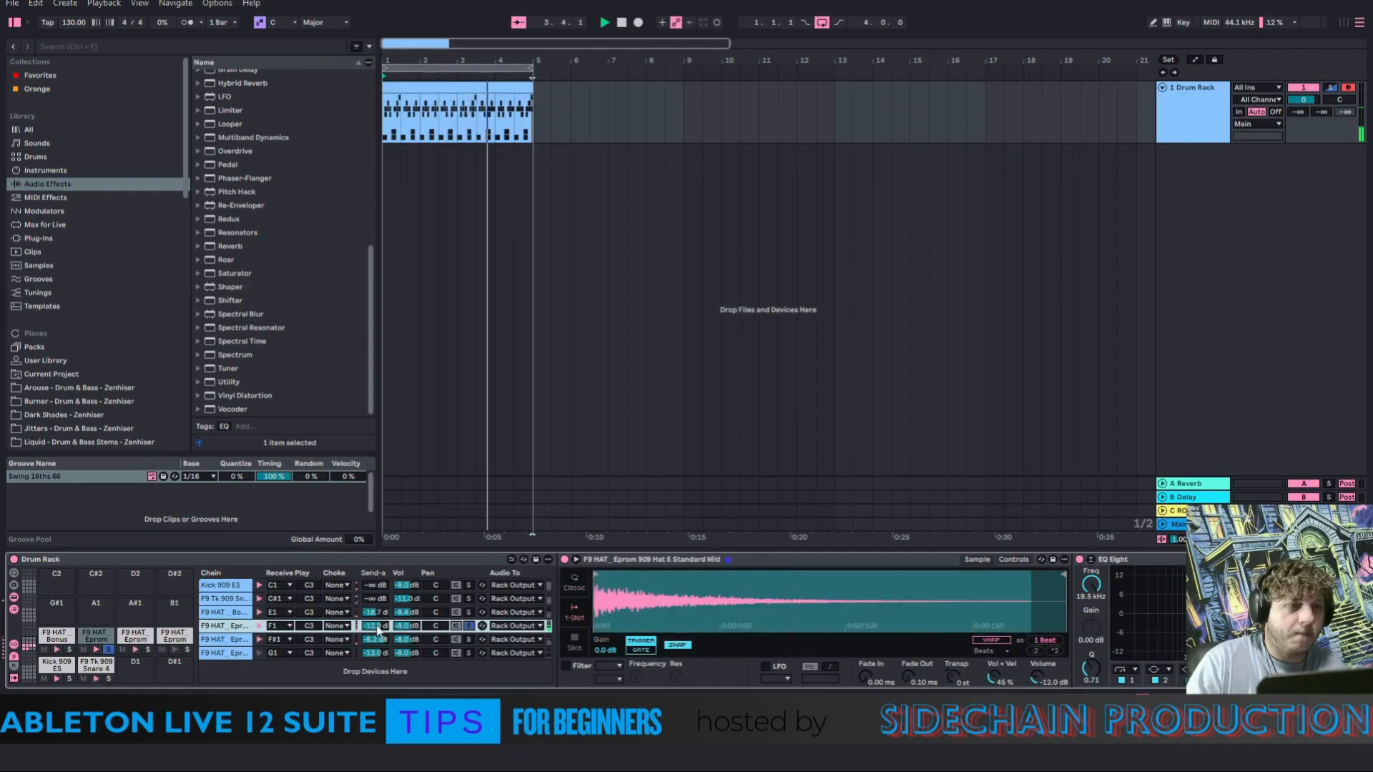
drag(373, 626, 373, 619)
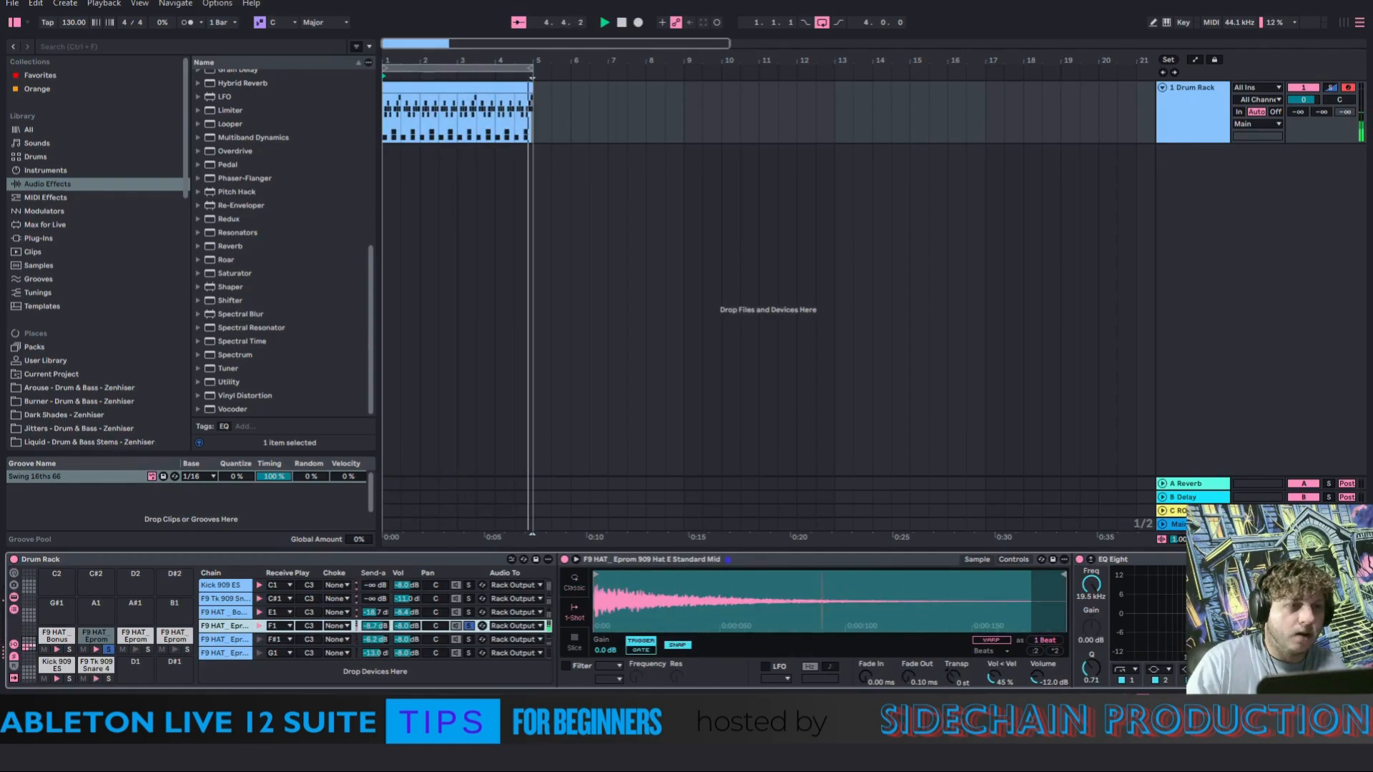
Set the reverb send of the Bonus 909 hat to -7.5 dB and of the 909 snare to -21.6 dB, leaving no chain soloed
click(380, 612)
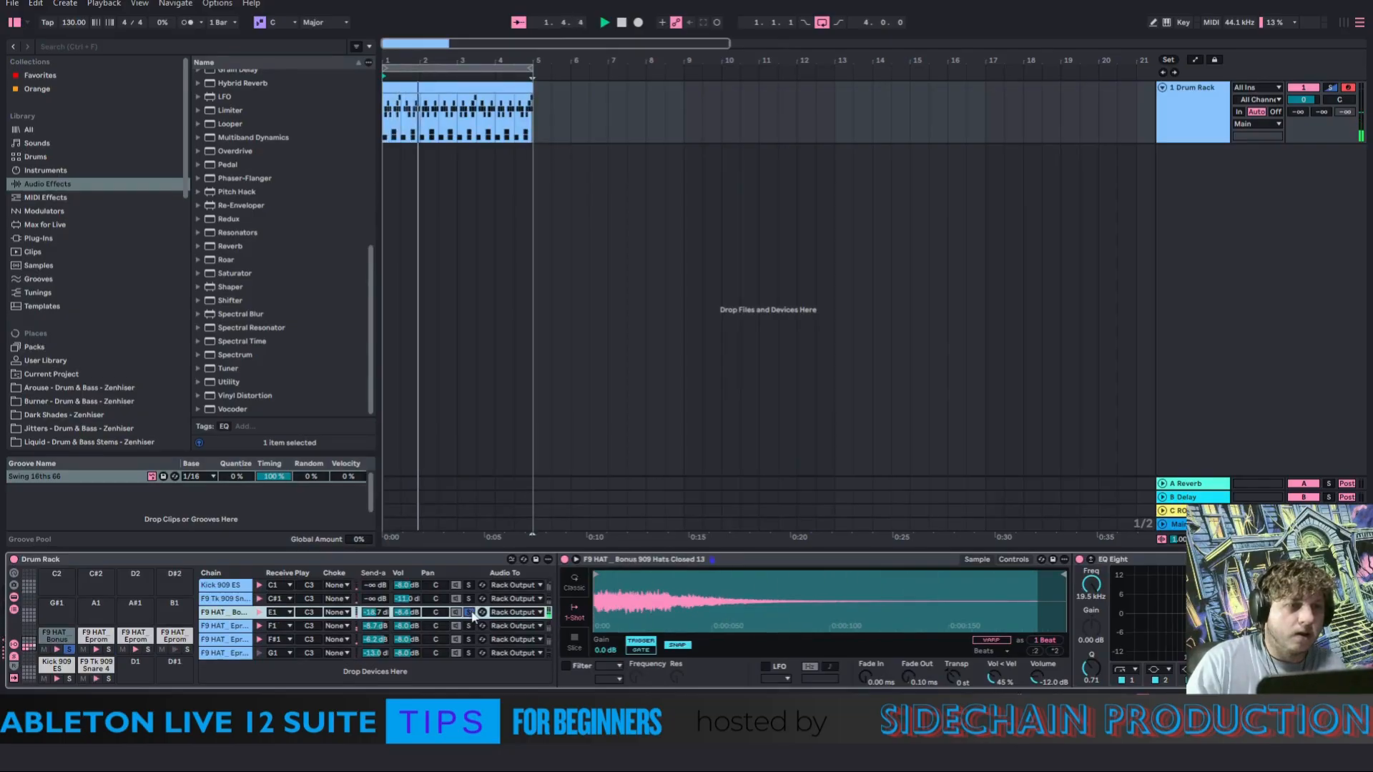
drag(381, 616, 380, 609)
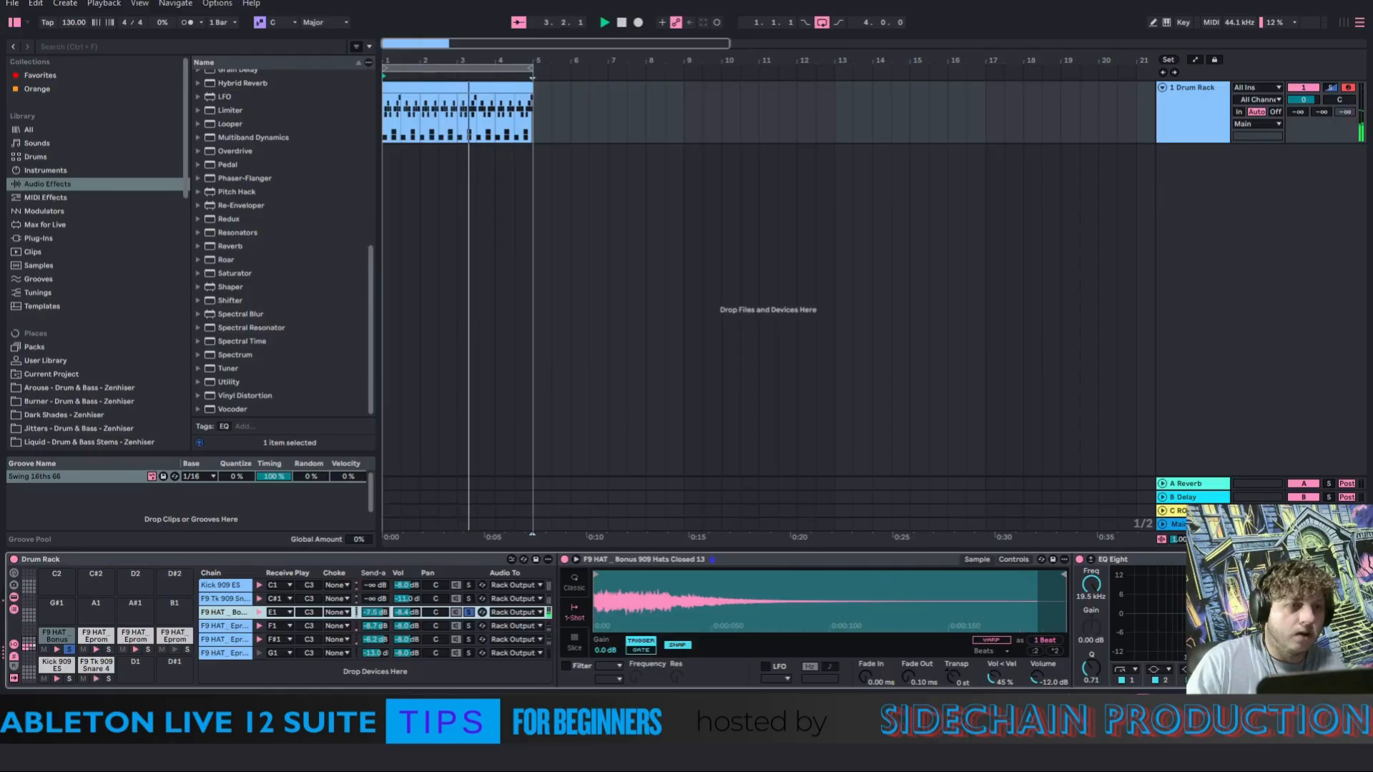
click(469, 599)
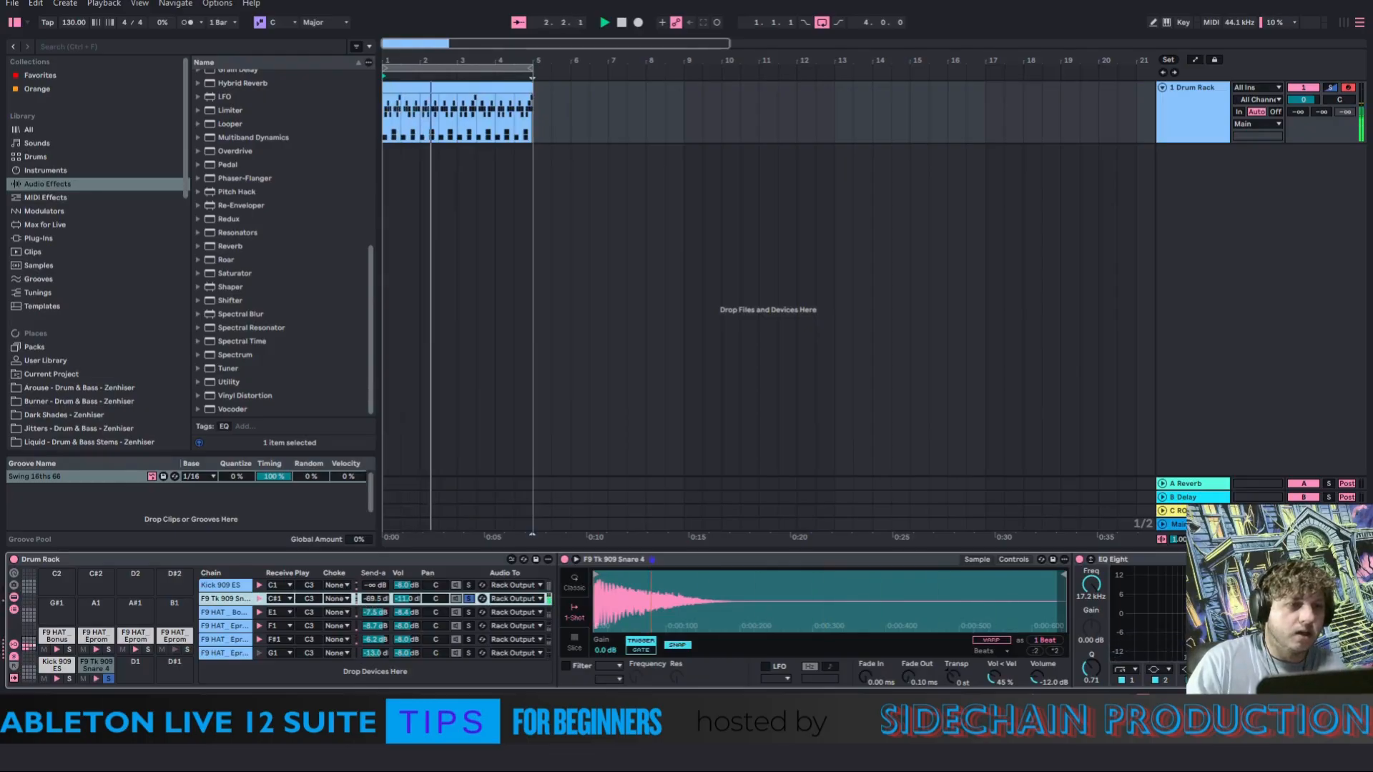
mouse_move(375, 598)
mouse_down()
mouse_move(375, 568)
mouse_move(374, 582)
mouse_up()
click(469, 598)
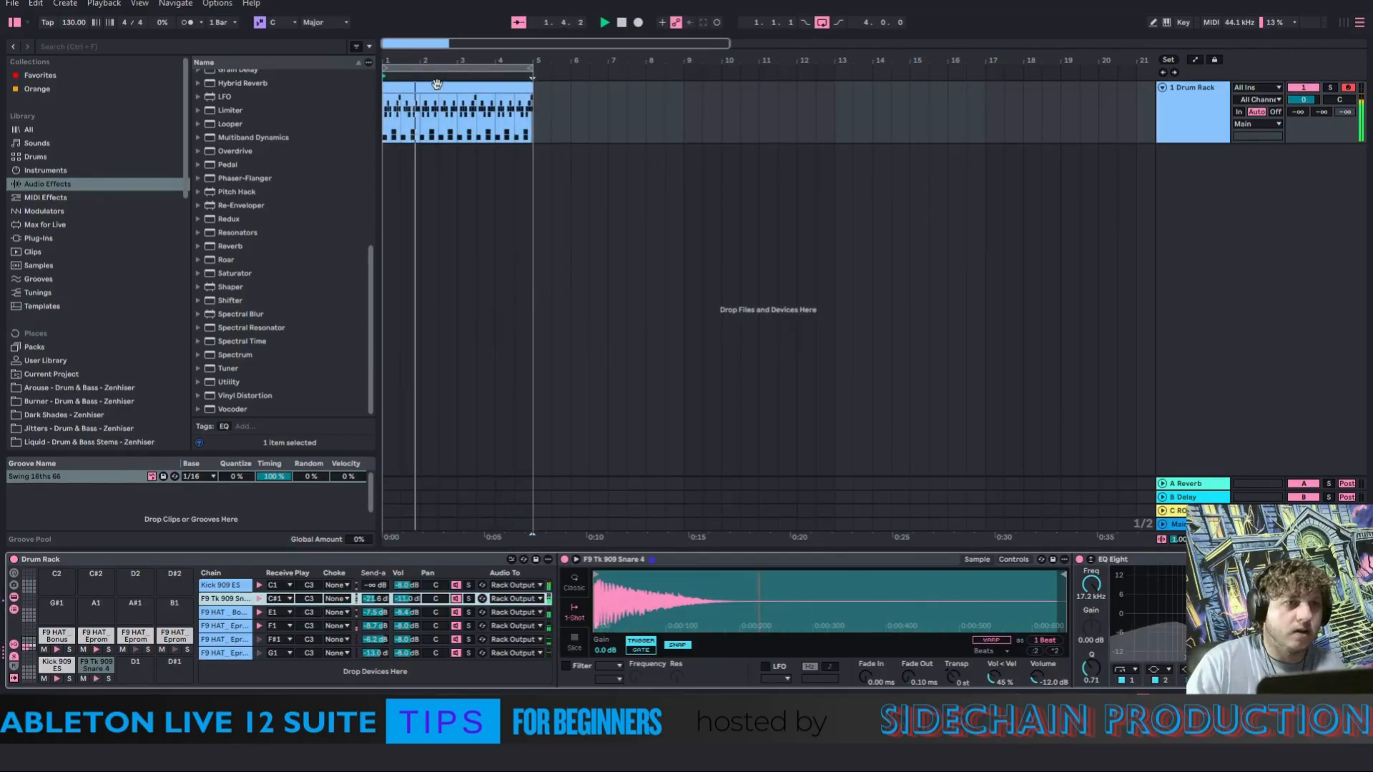
Open the drum clip and examine its full note pattern and velocities while the loop plays
double_click(437, 84)
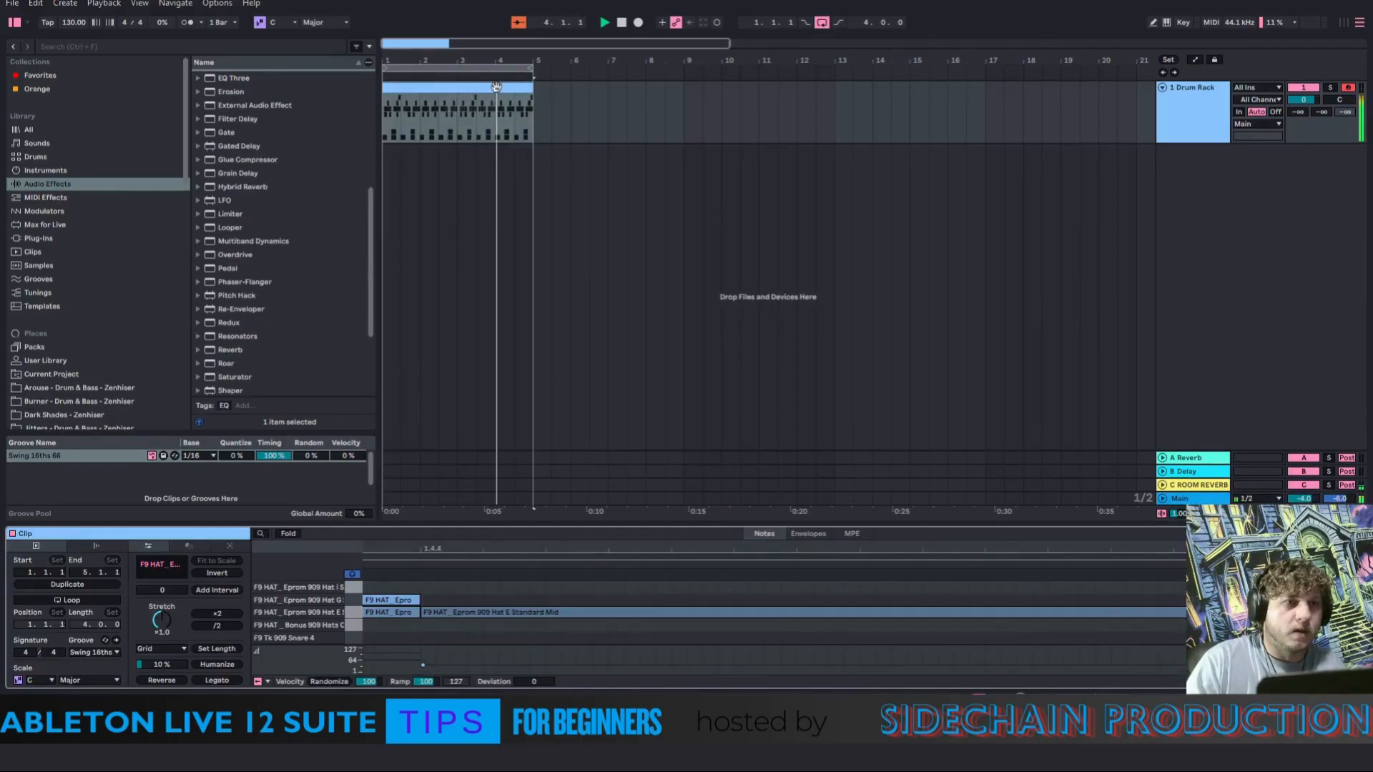
right_click(496, 137)
click(529, 215)
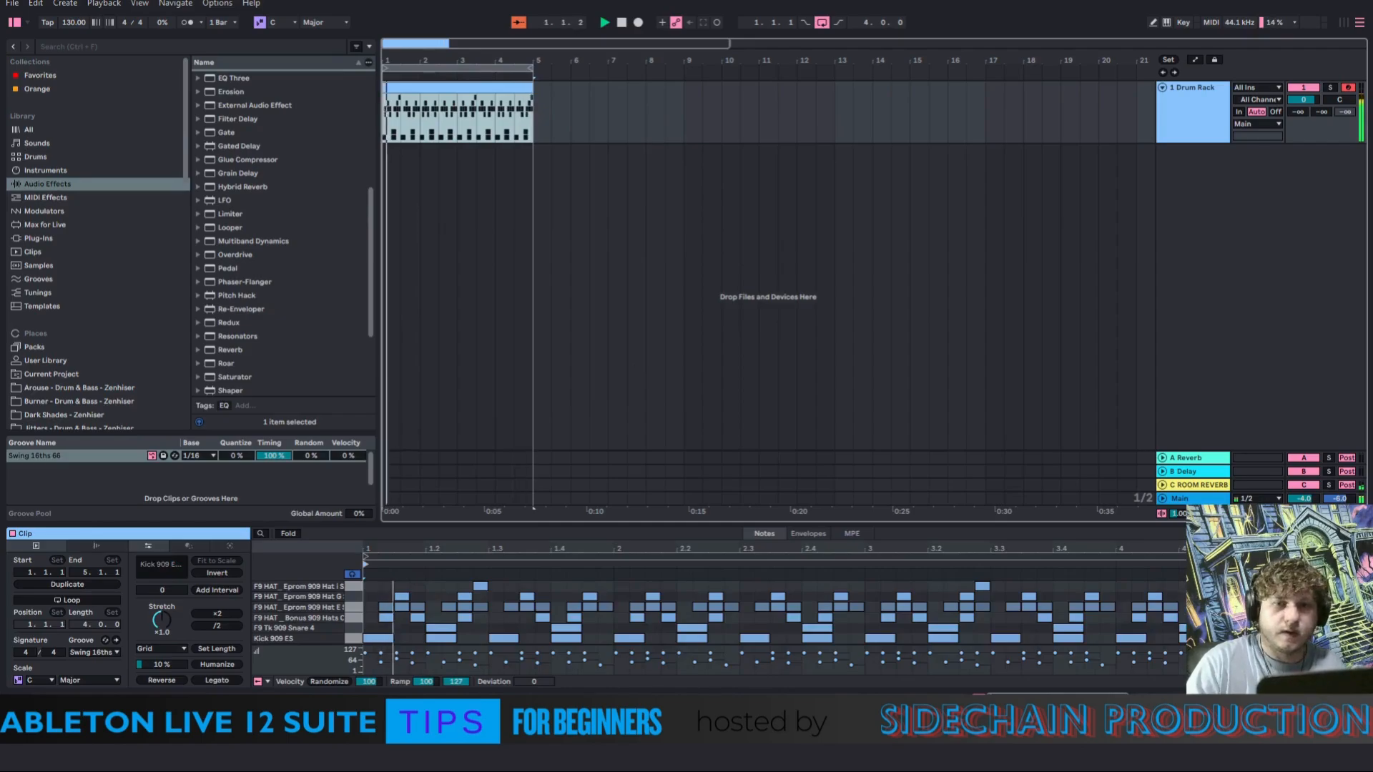
click(1321, 606)
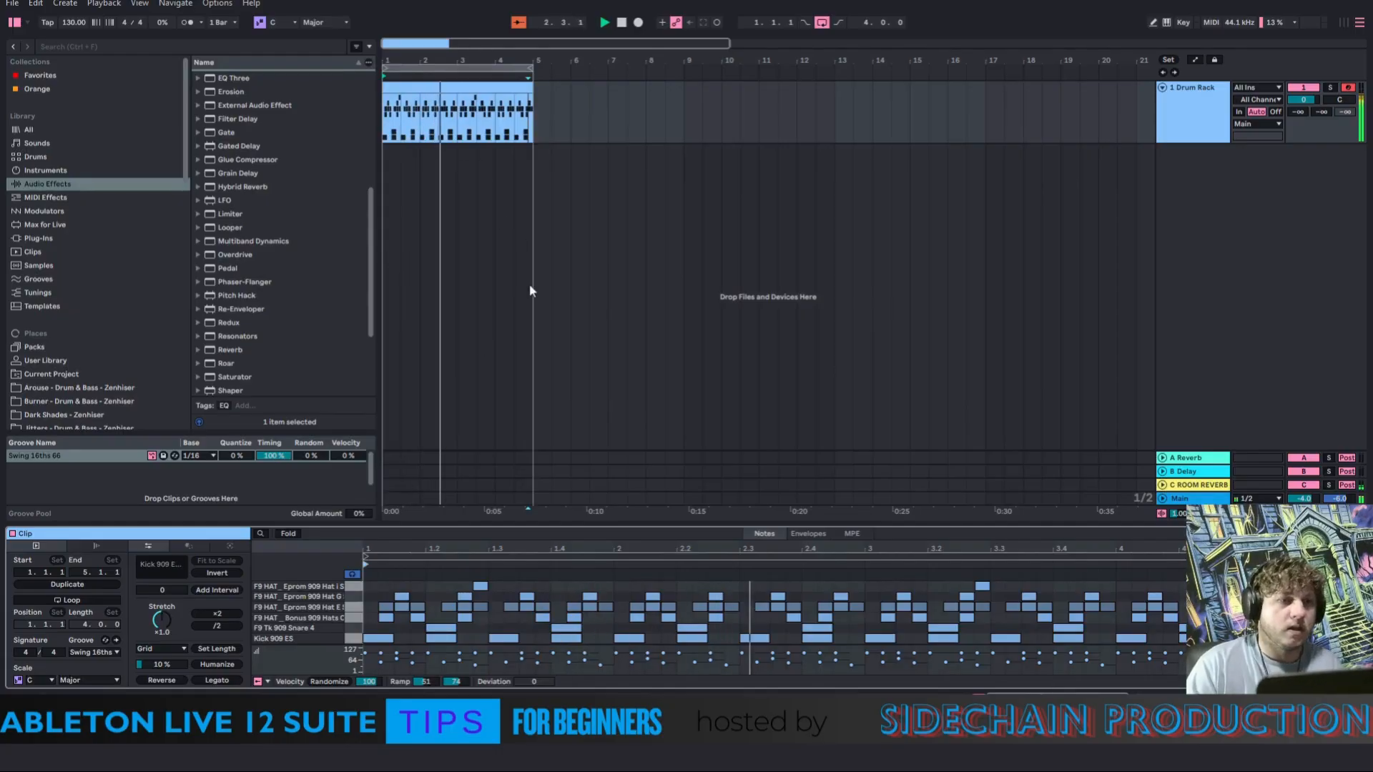
On the ROOM REVERB return, set the Utility width to 34 % and move the EQ Eight behind the Utility
click(1066, 485)
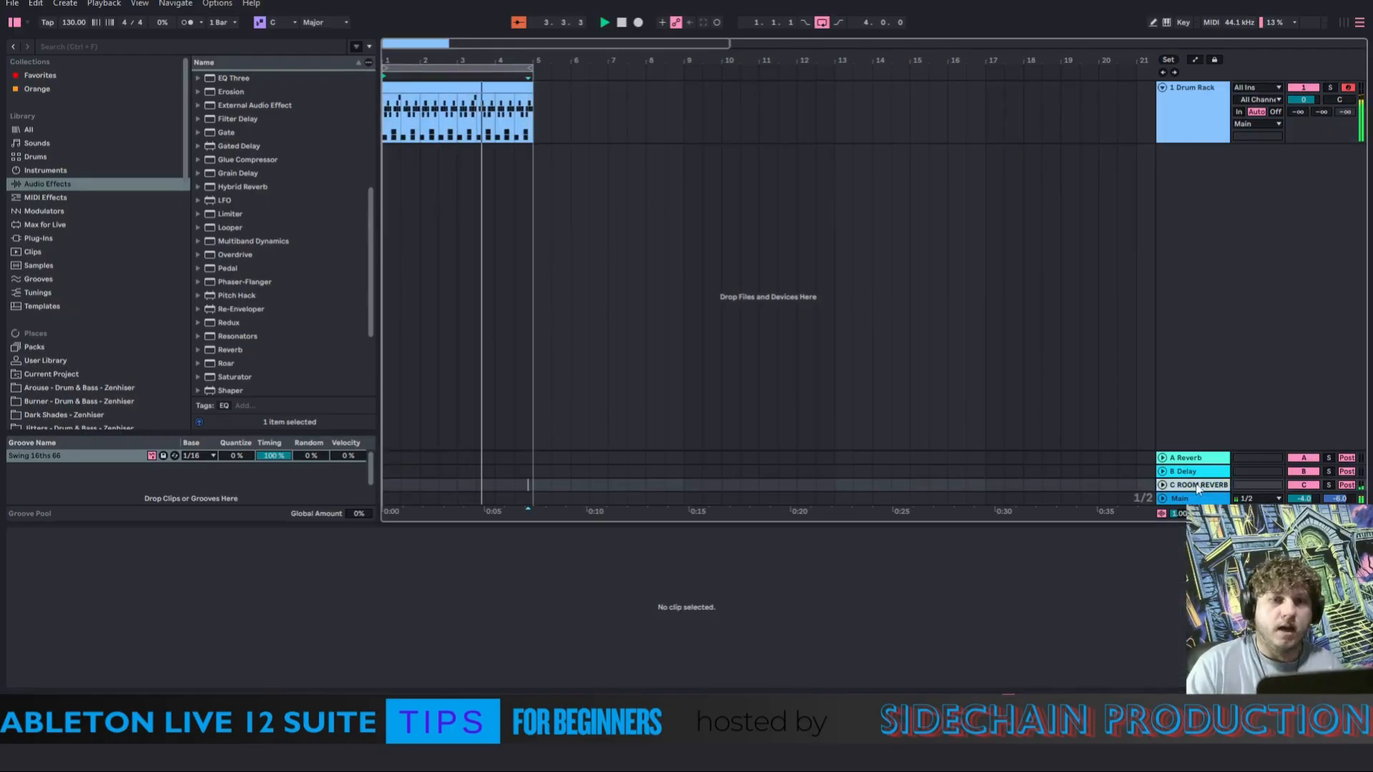
click(1208, 490)
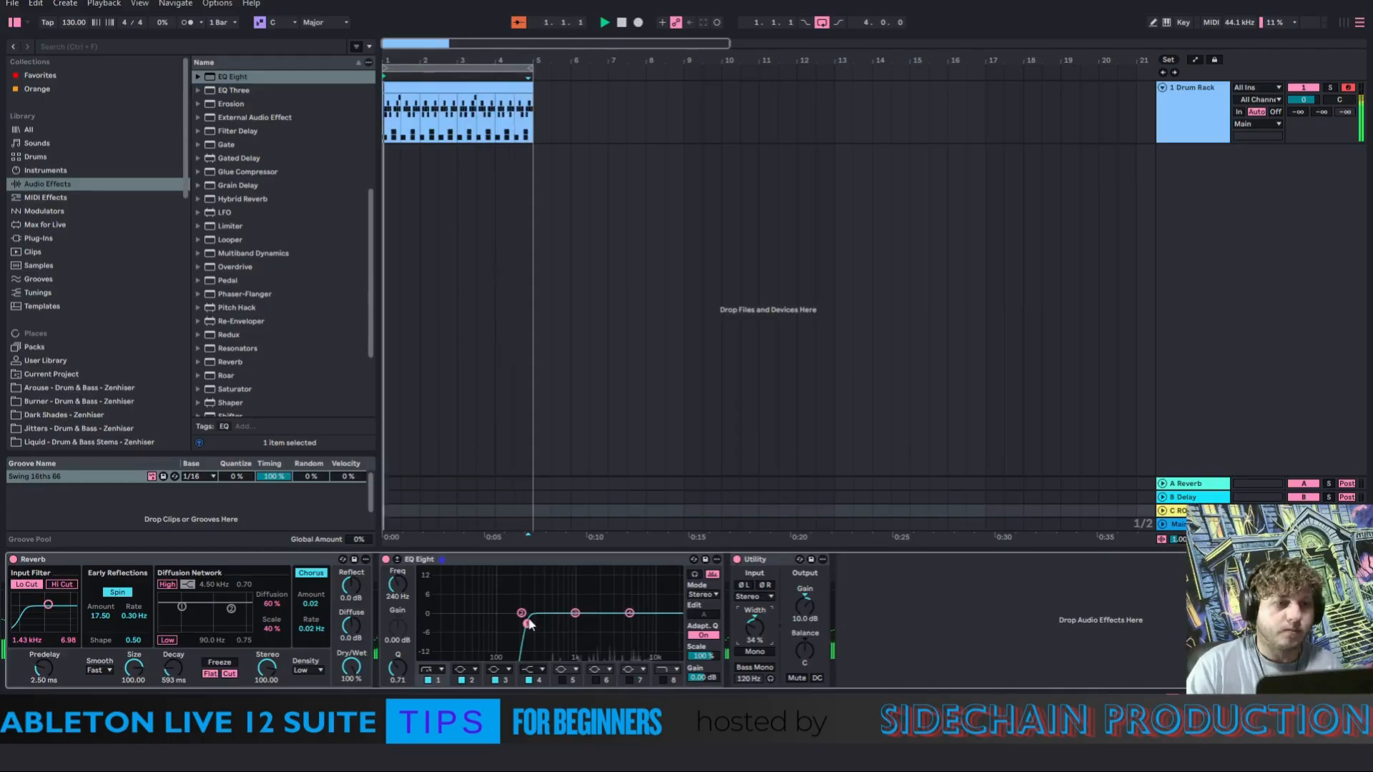
drag(498, 567, 835, 572)
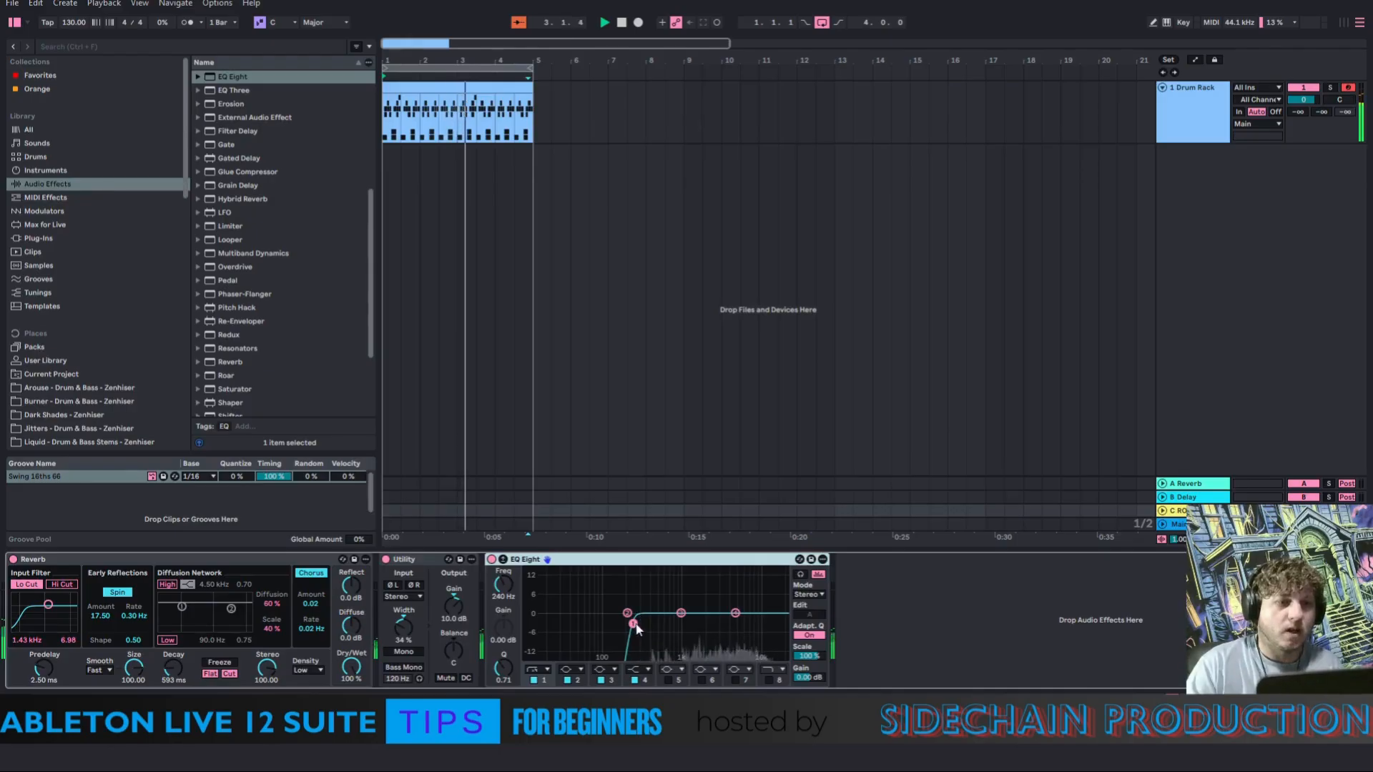
Raise the EQ Eight low cut to 563 Hz, and set the Reverb's input low cut to 1.66 kHz and decay to 567 ms
drag(633, 624, 661, 623)
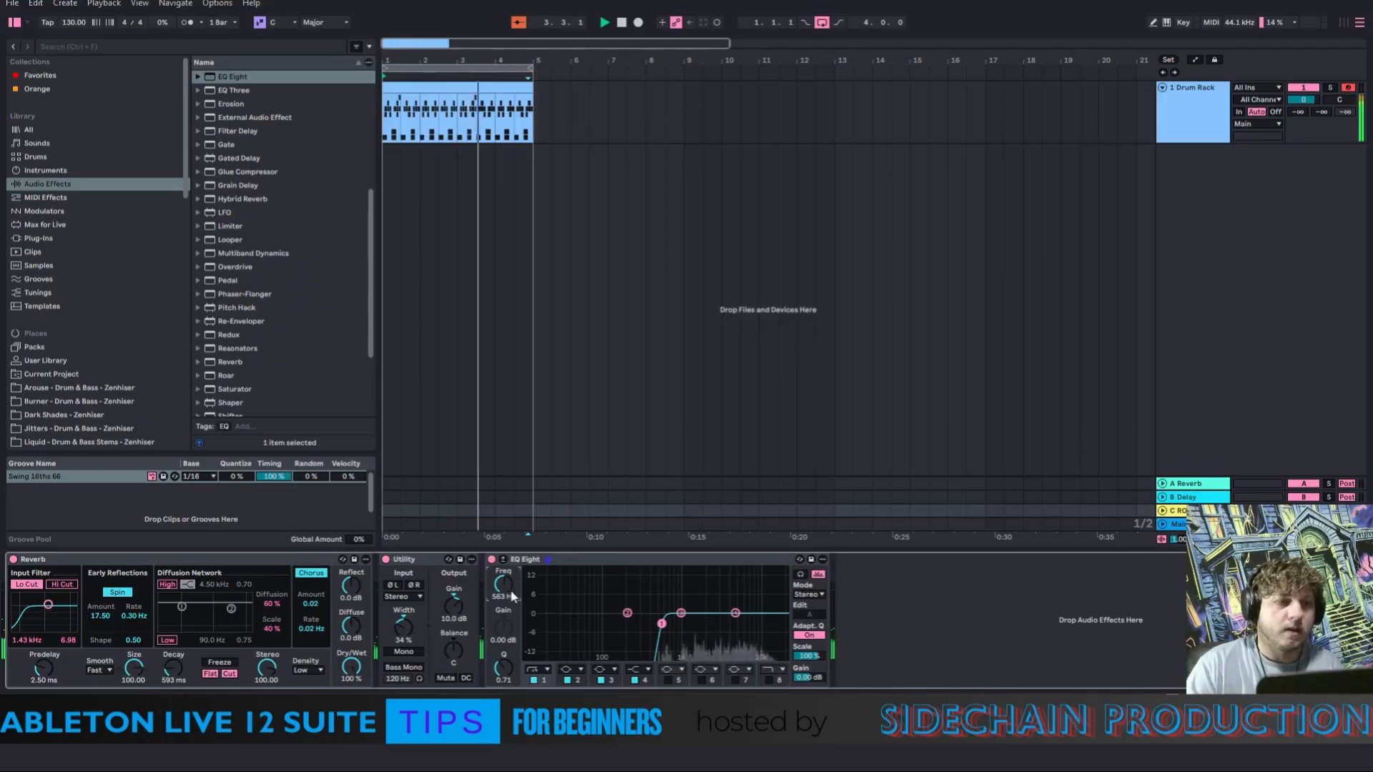
drag(60, 605, 49, 604)
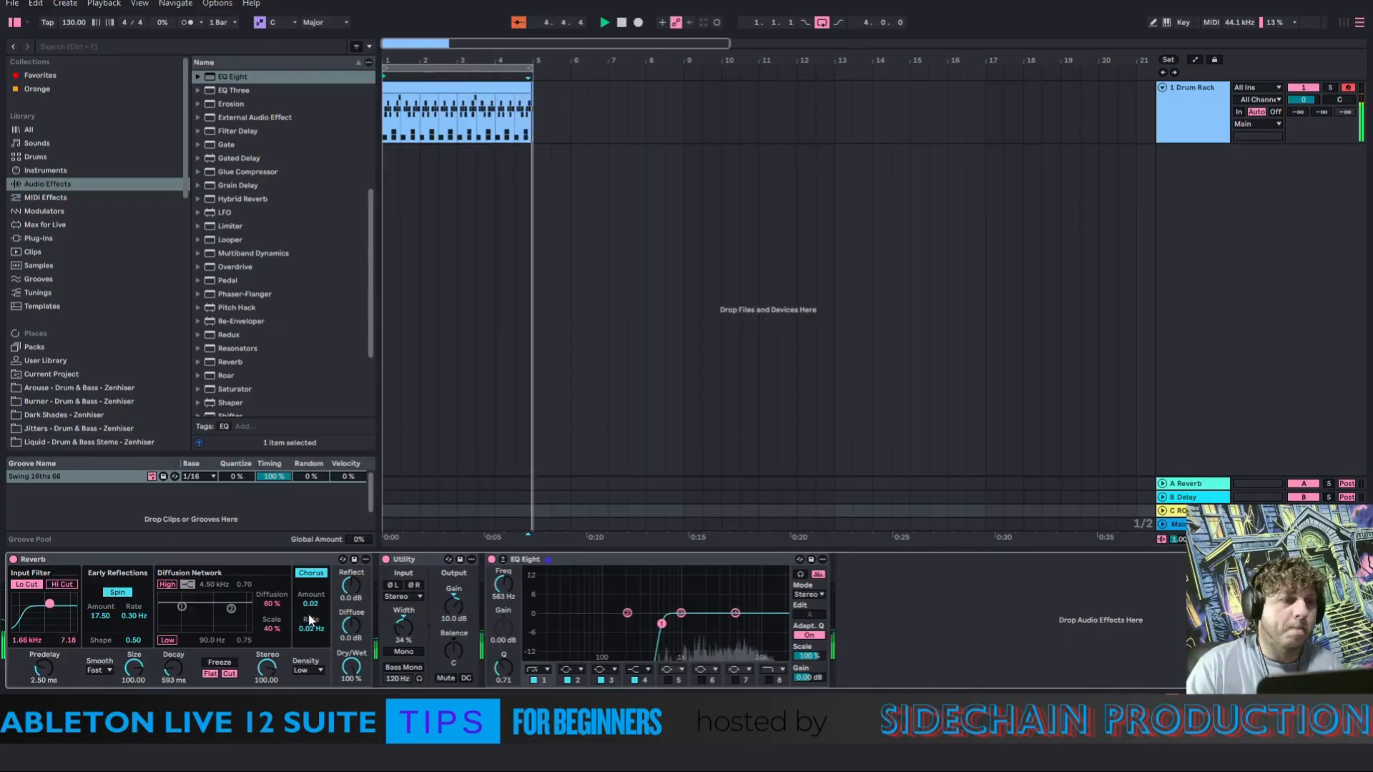
drag(172, 668, 172, 667)
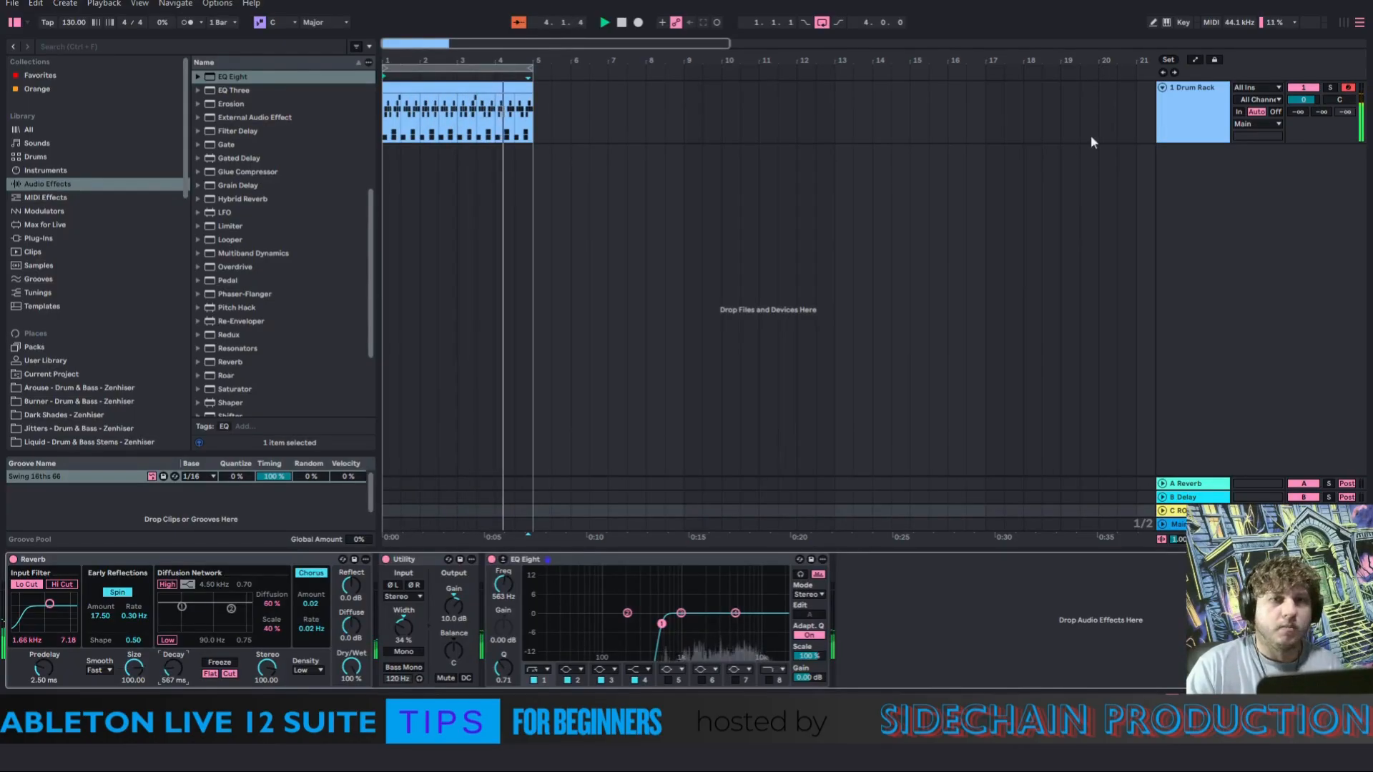
Add an Erosion effect between the Overdrive and the Reverb on the Kick 909 ES chain of the Drum Rack
click(1190, 118)
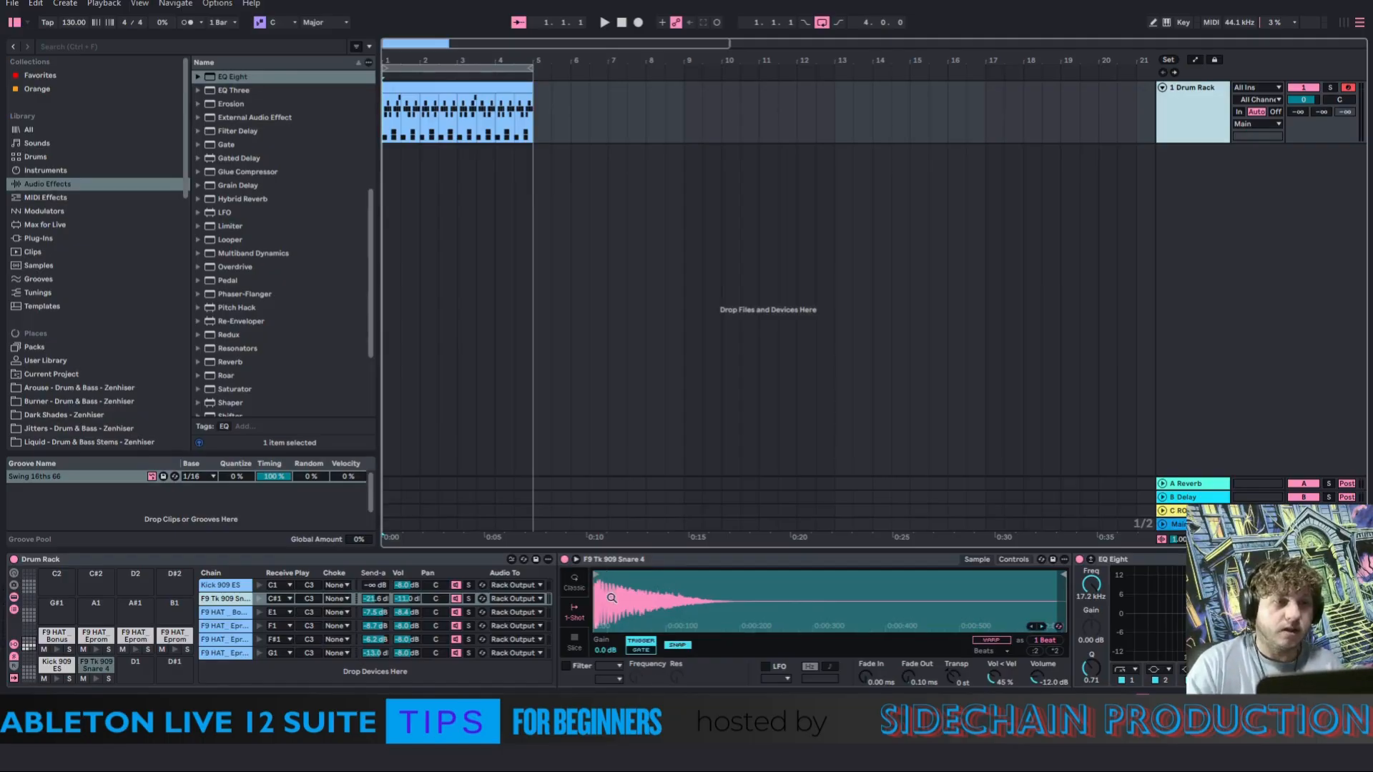
mouse_move(611, 597)
mouse_down()
mouse_move(615, 647)
mouse_move(651, 668)
mouse_move(729, 665)
mouse_move(611, 597)
mouse_up()
click(640, 561)
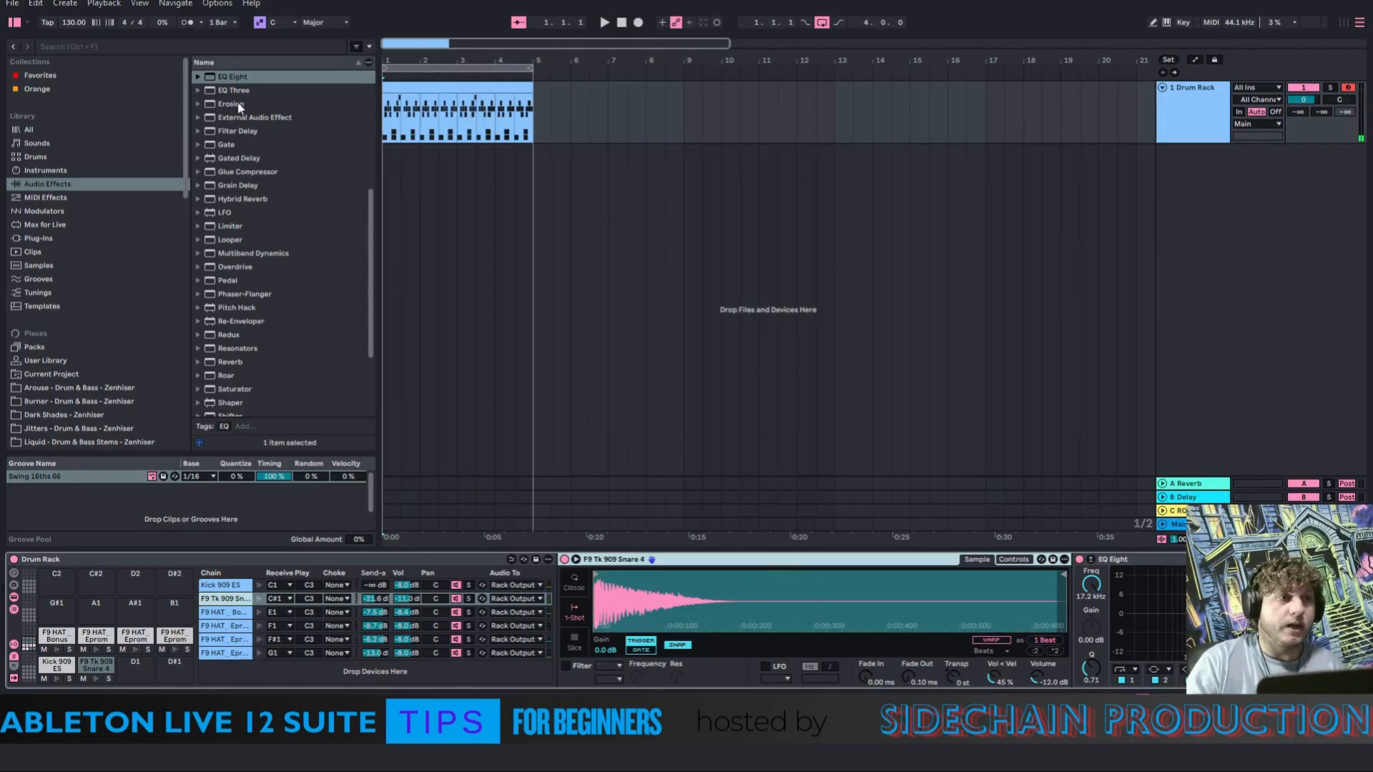
click(1190, 124)
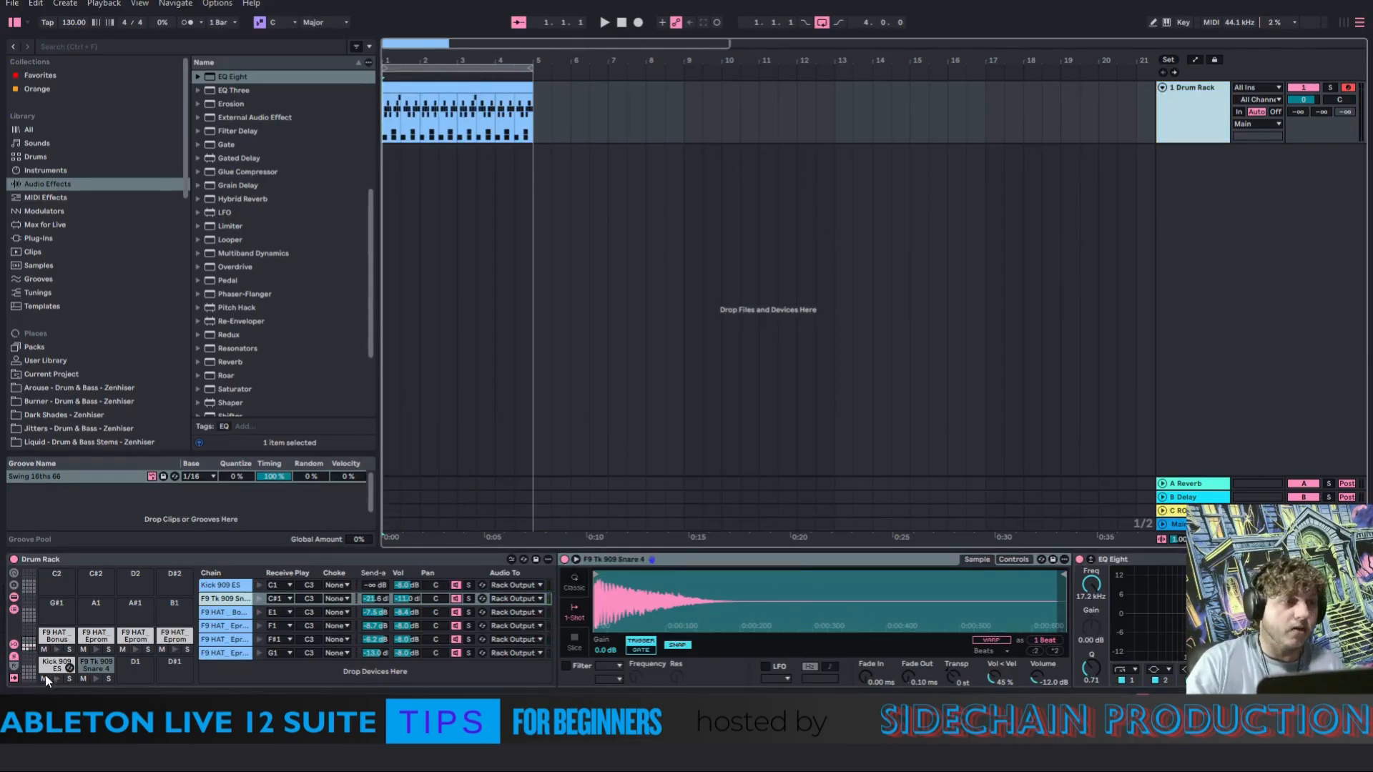
click(50, 666)
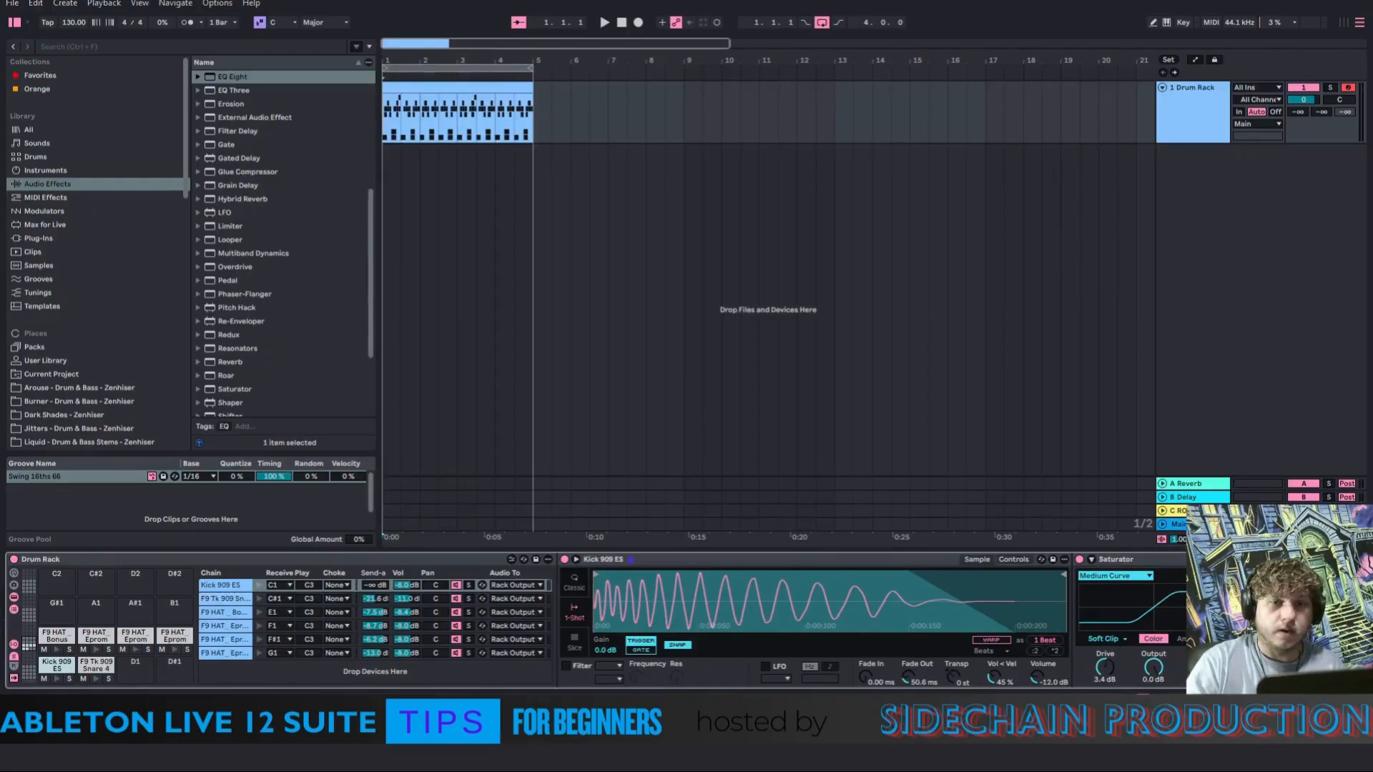
scroll(596, 620, right, 8)
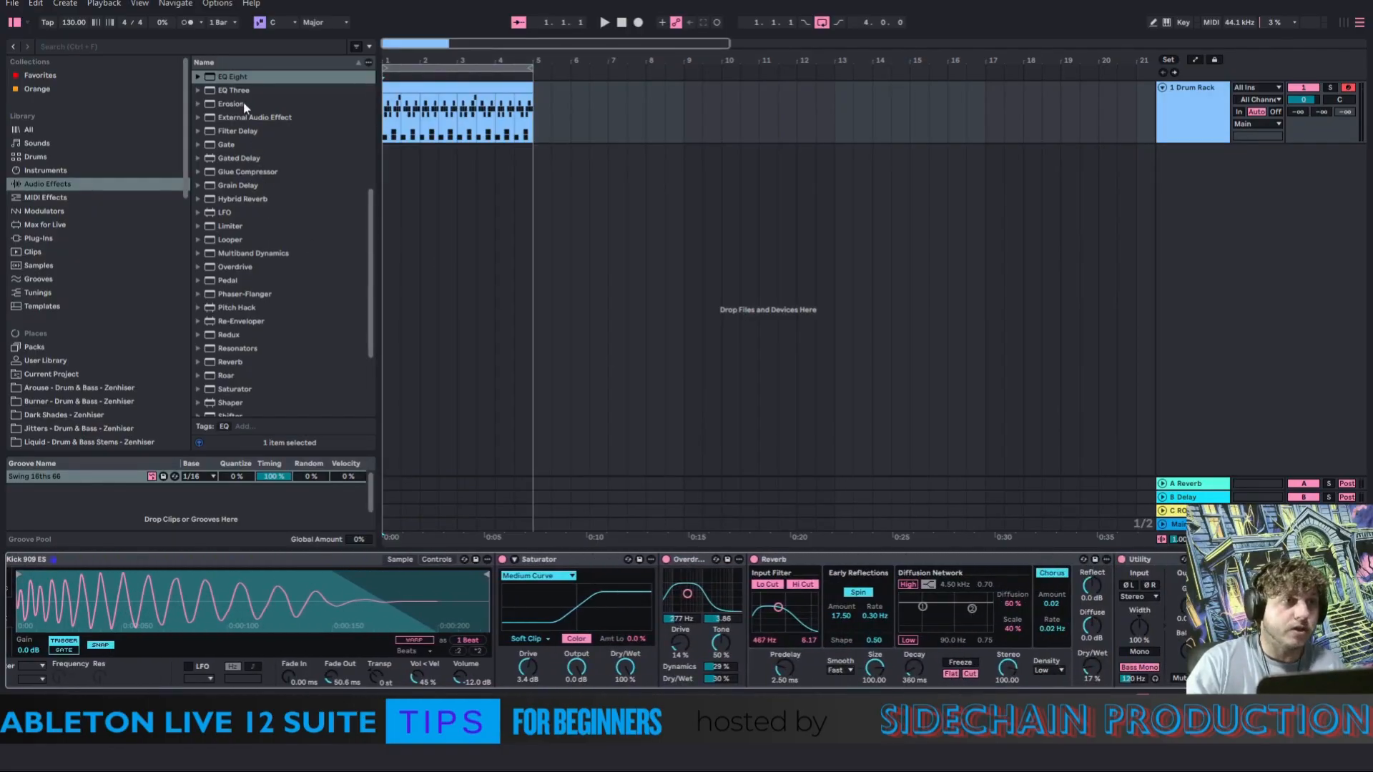
click(244, 105)
drag(756, 603, 762, 605)
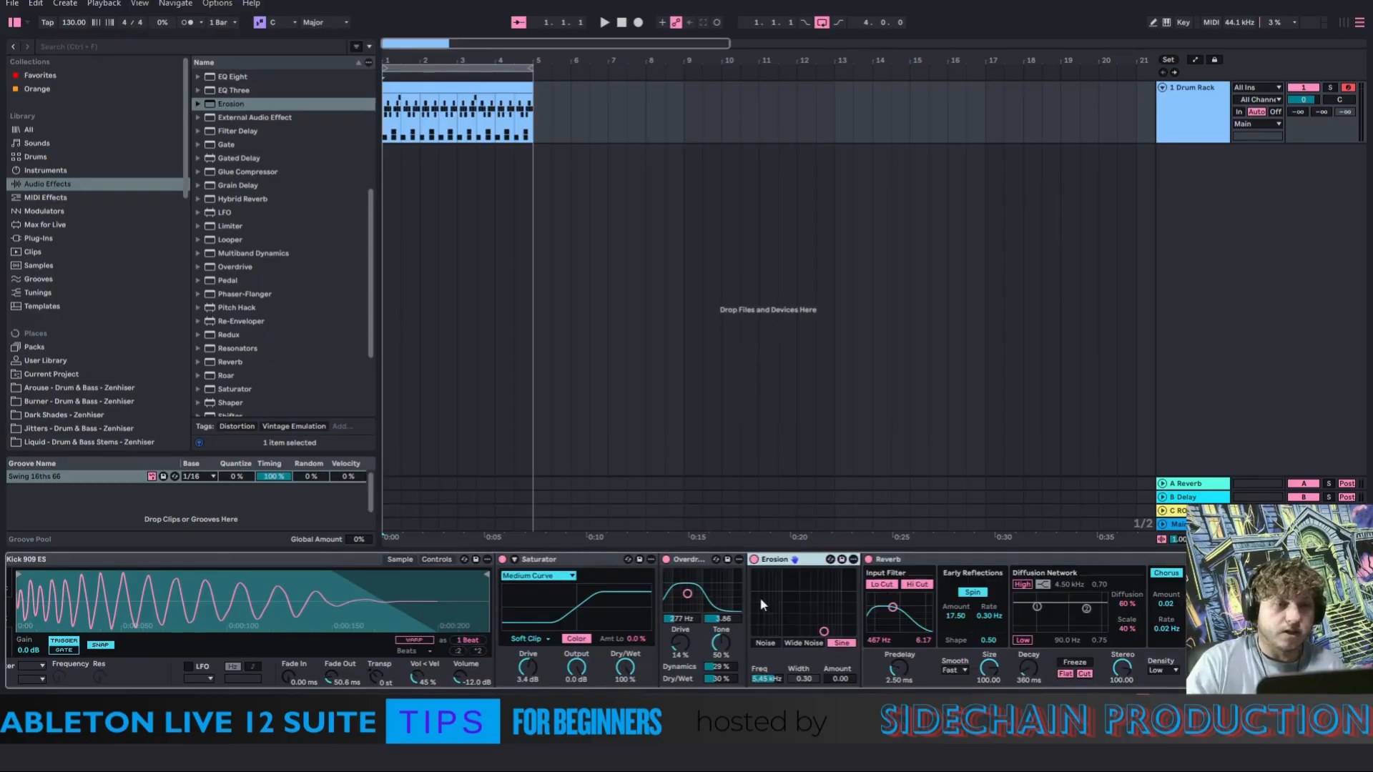
Set the kick's Erosion to Noise at 406 Hz with width 0.79, then solo the Drum Rack track and kick chain and play the loop
click(770, 643)
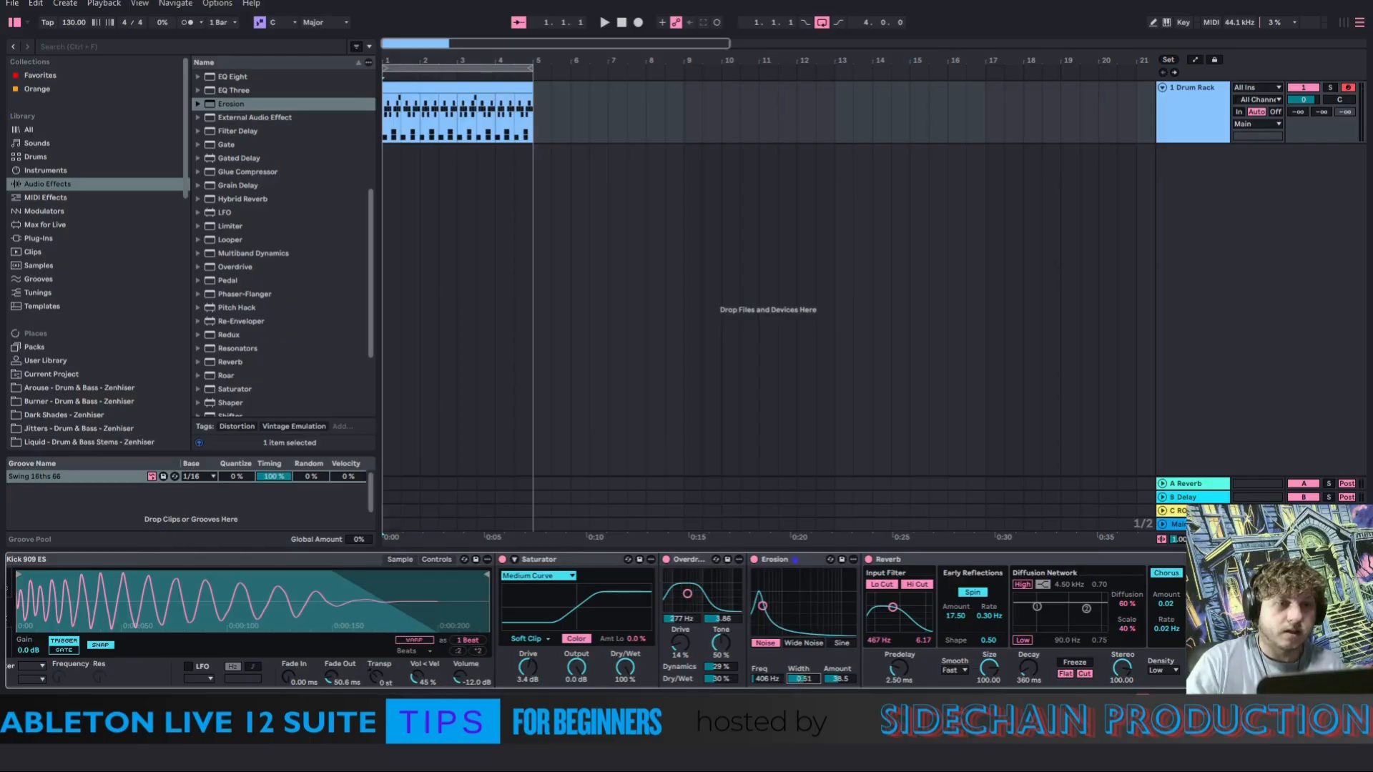
click(1329, 87)
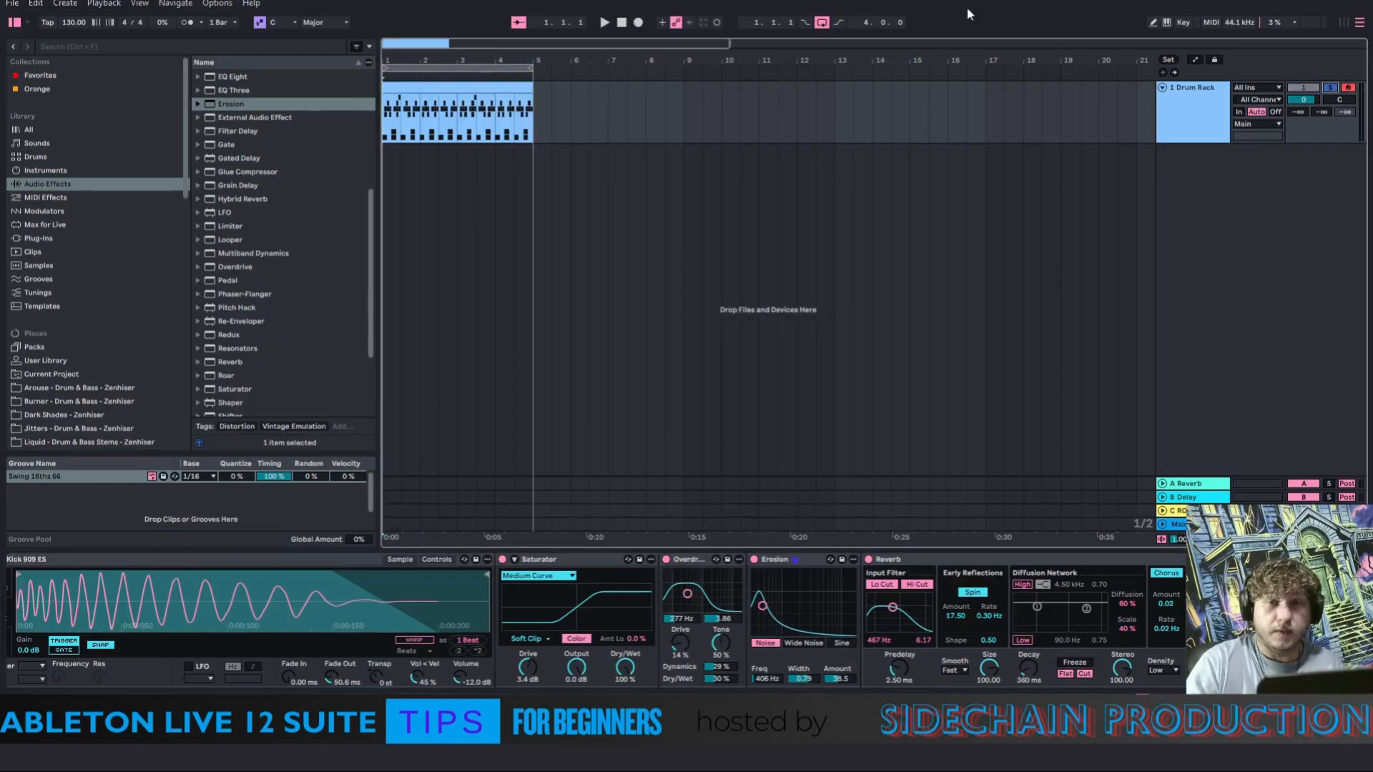
scroll(615, 622, left, 8)
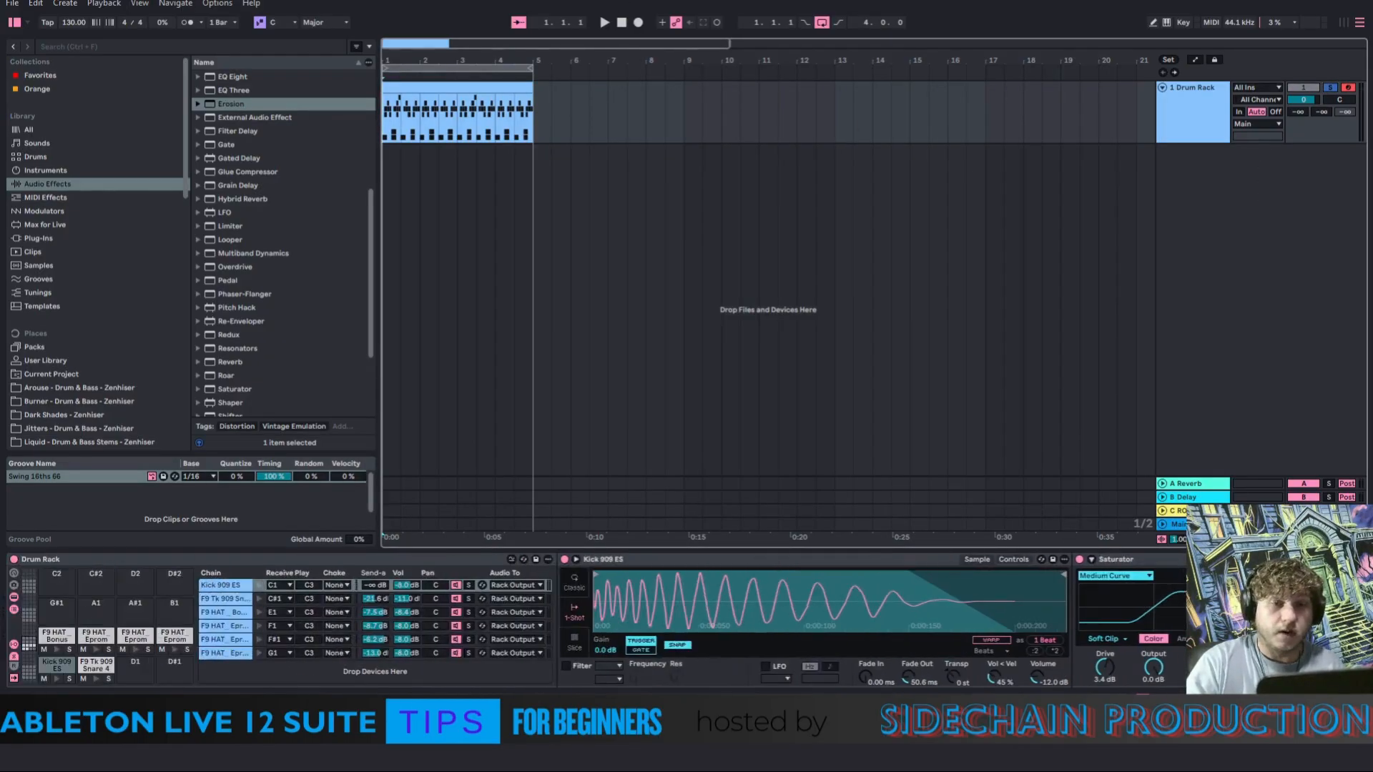
click(469, 586)
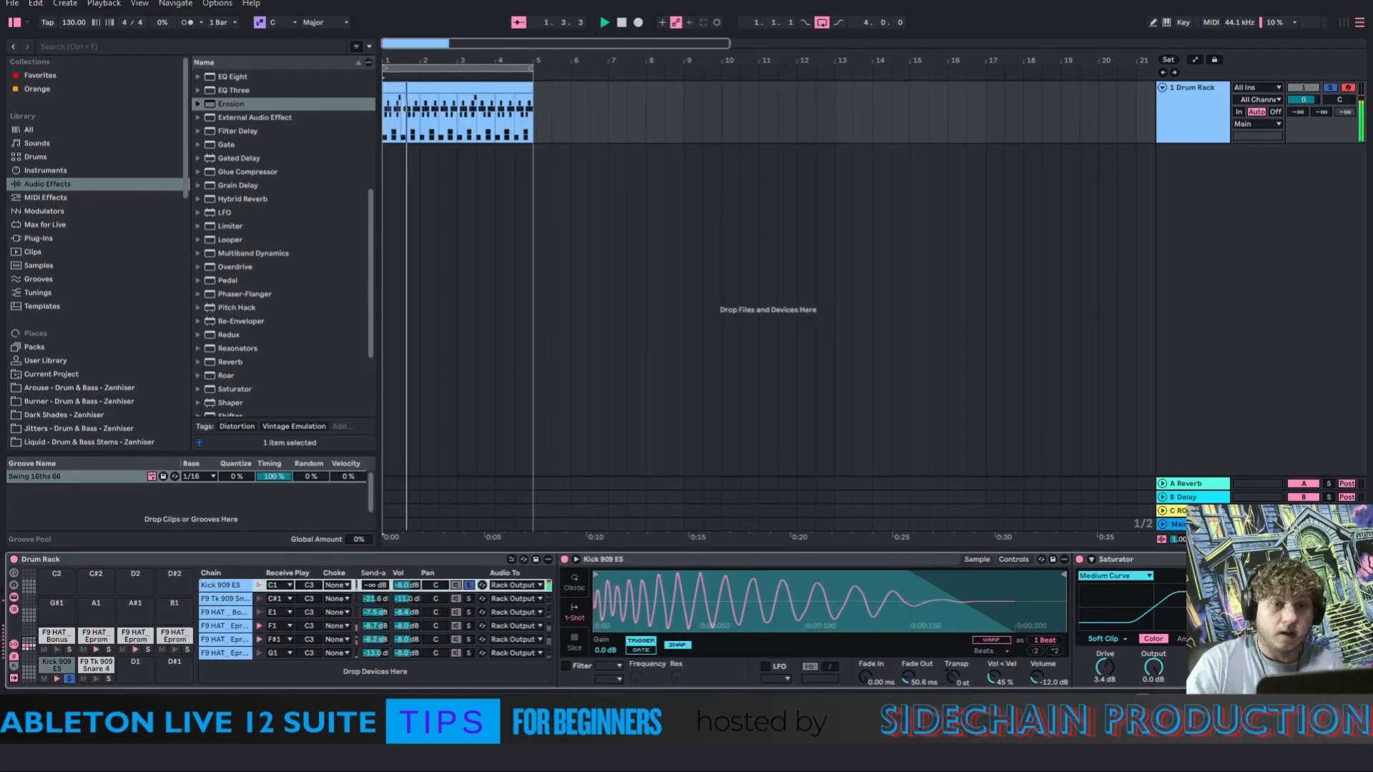
Try the Erosion in Wide Noise mode, move it ahead of the Saturator, and lower its amount to 28.1
scroll(997, 646, right, 9)
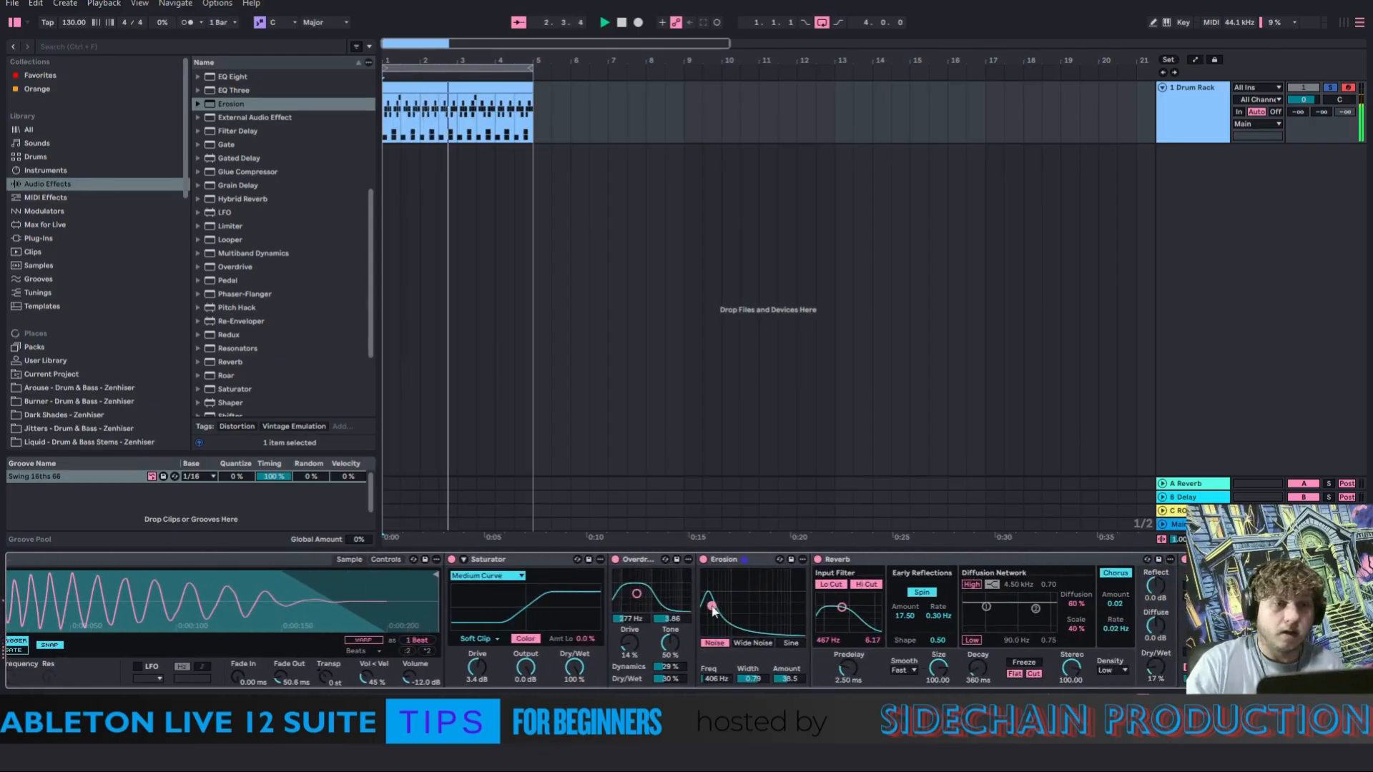
click(747, 643)
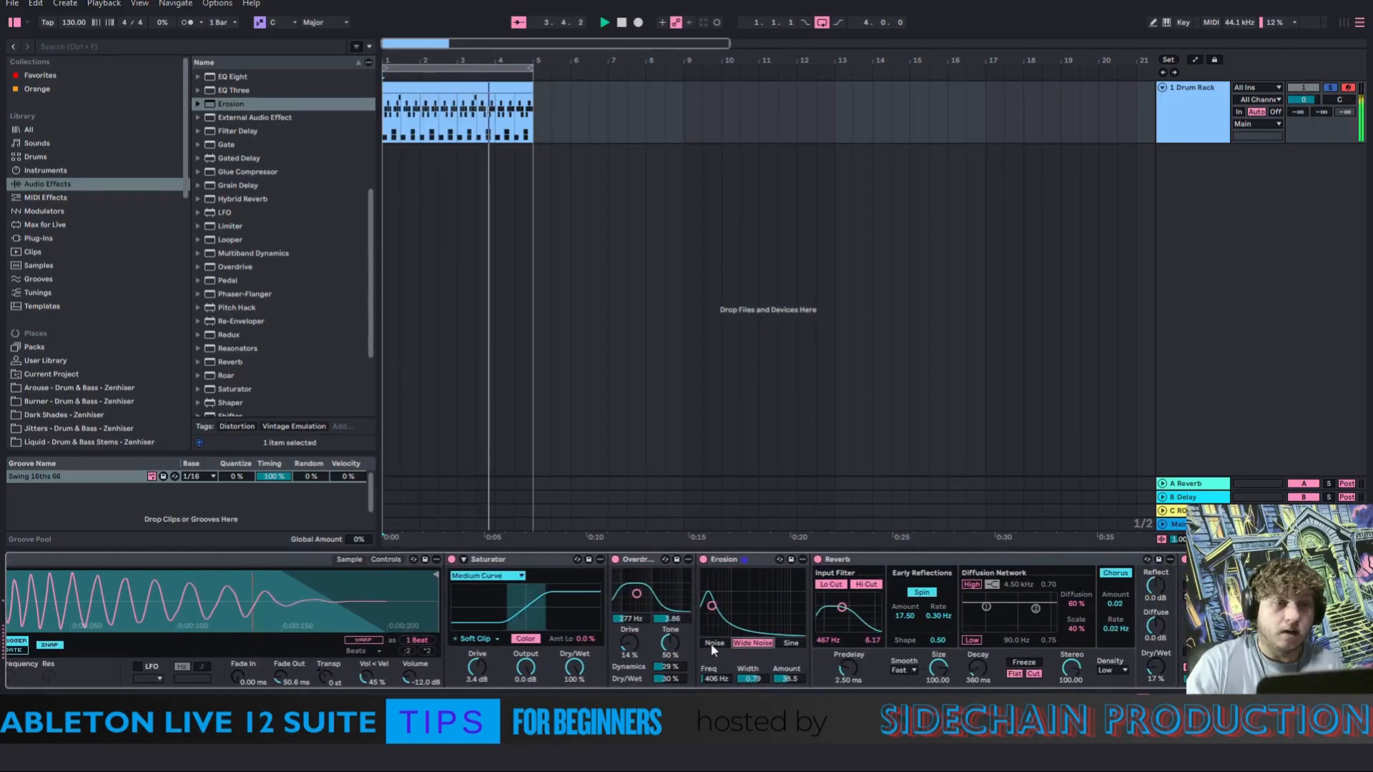
drag(736, 562, 446, 594)
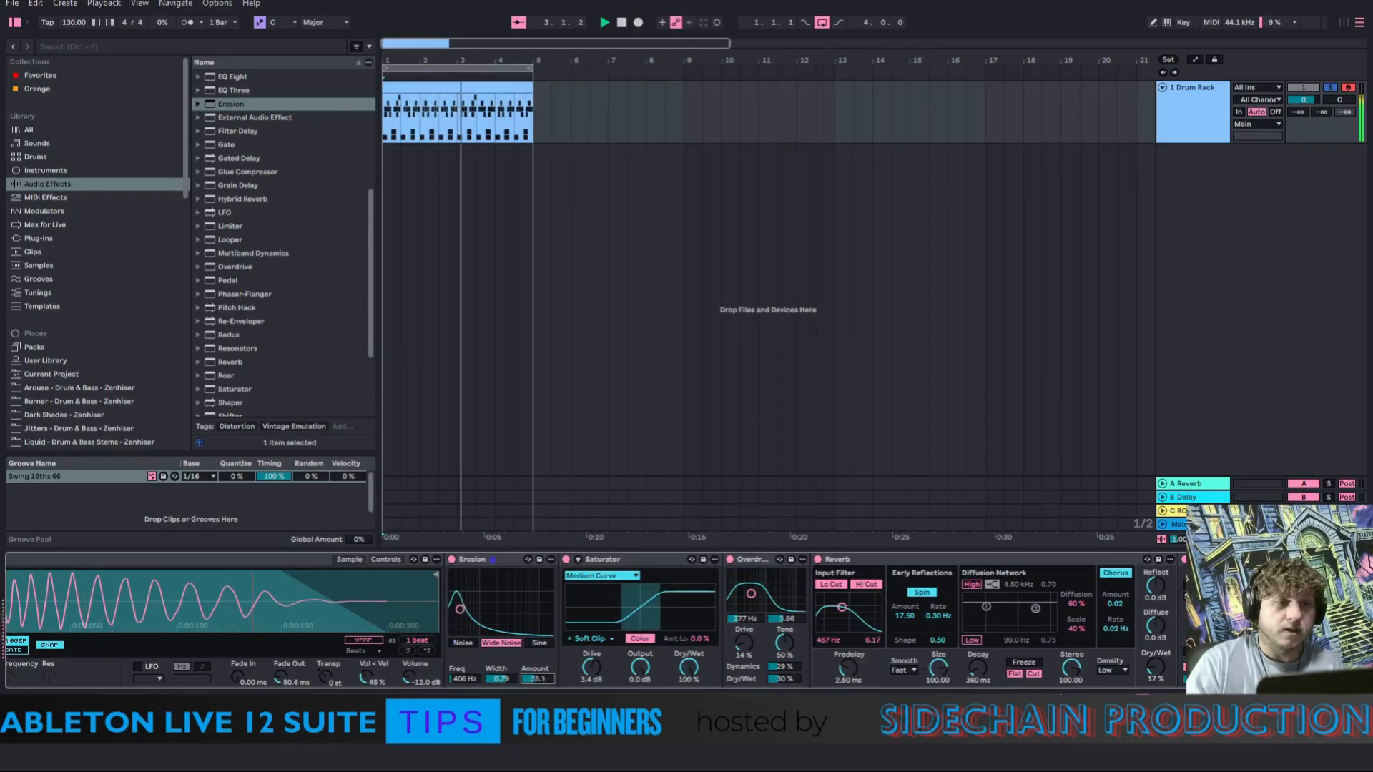
mouse_move(537, 679)
mouse_down()
mouse_move(538, 708)
mouse_move(538, 689)
mouse_up()
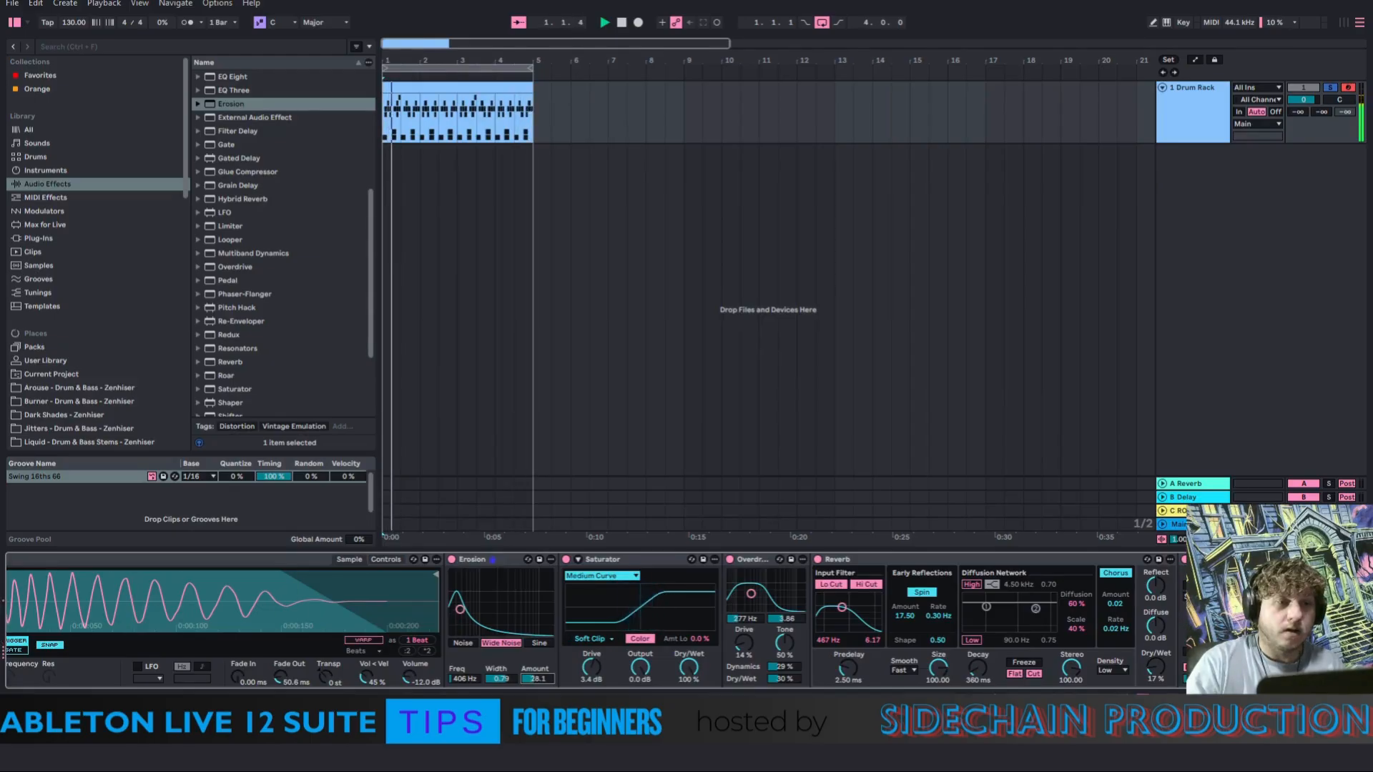
Switch the Erosion to Noise mode at 1.53 kHz, and leave the kick chain unsoloed with playback stopped
click(462, 643)
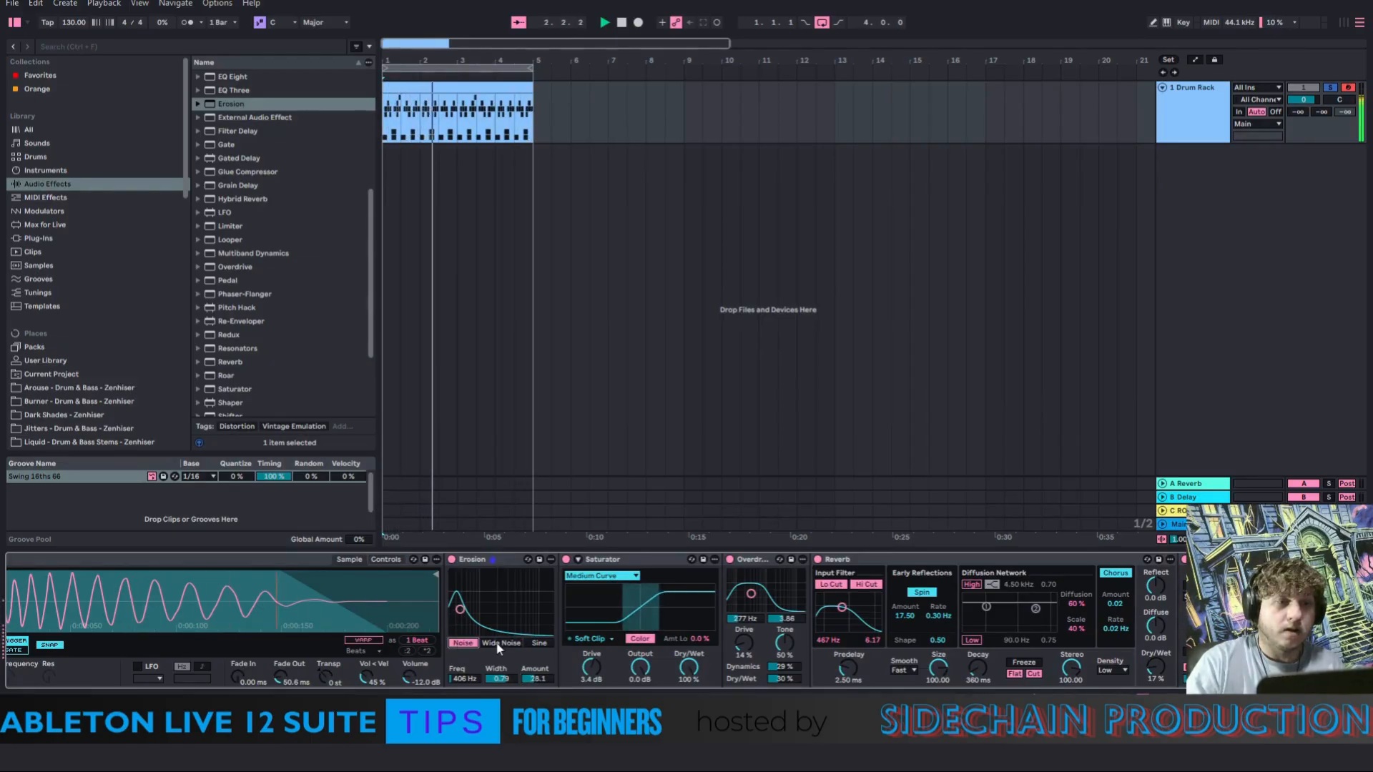
drag(459, 680, 459, 643)
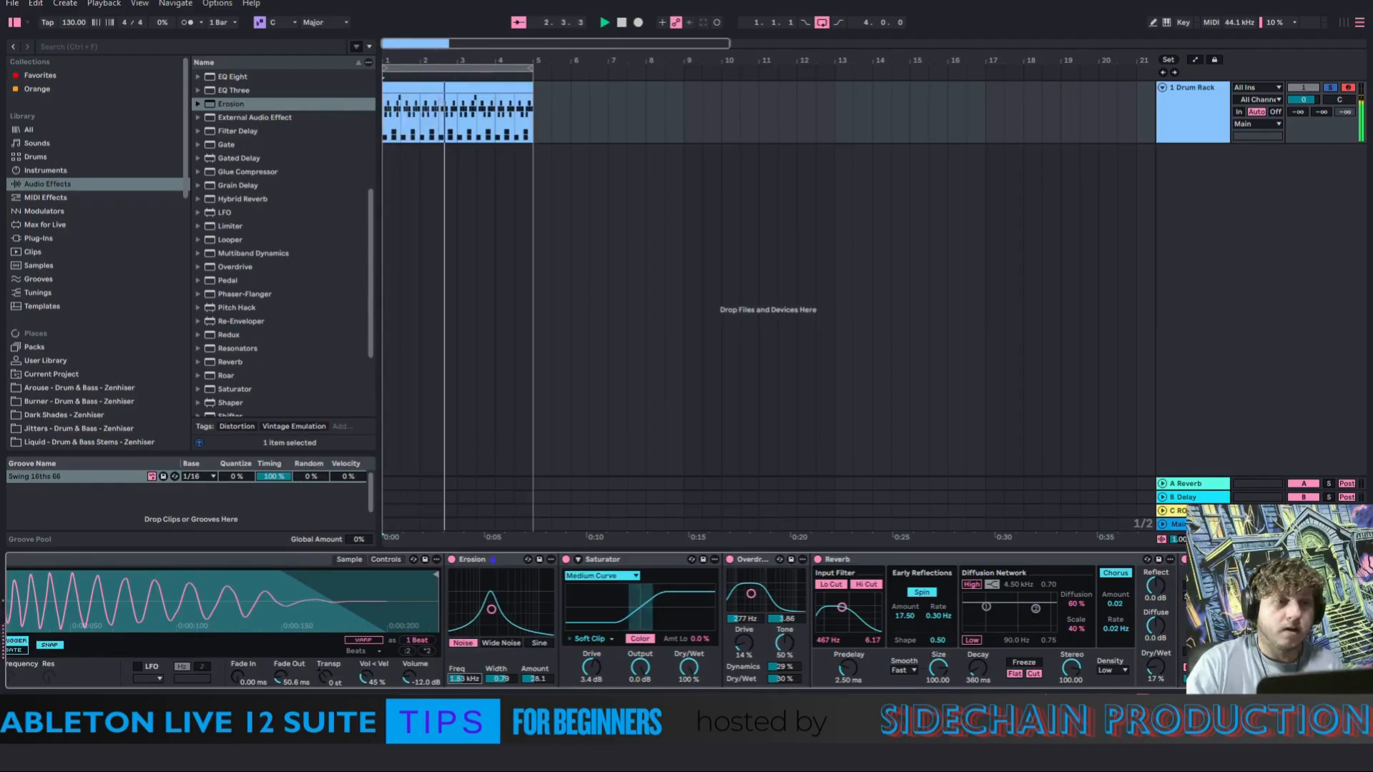
drag(463, 679, 463, 685)
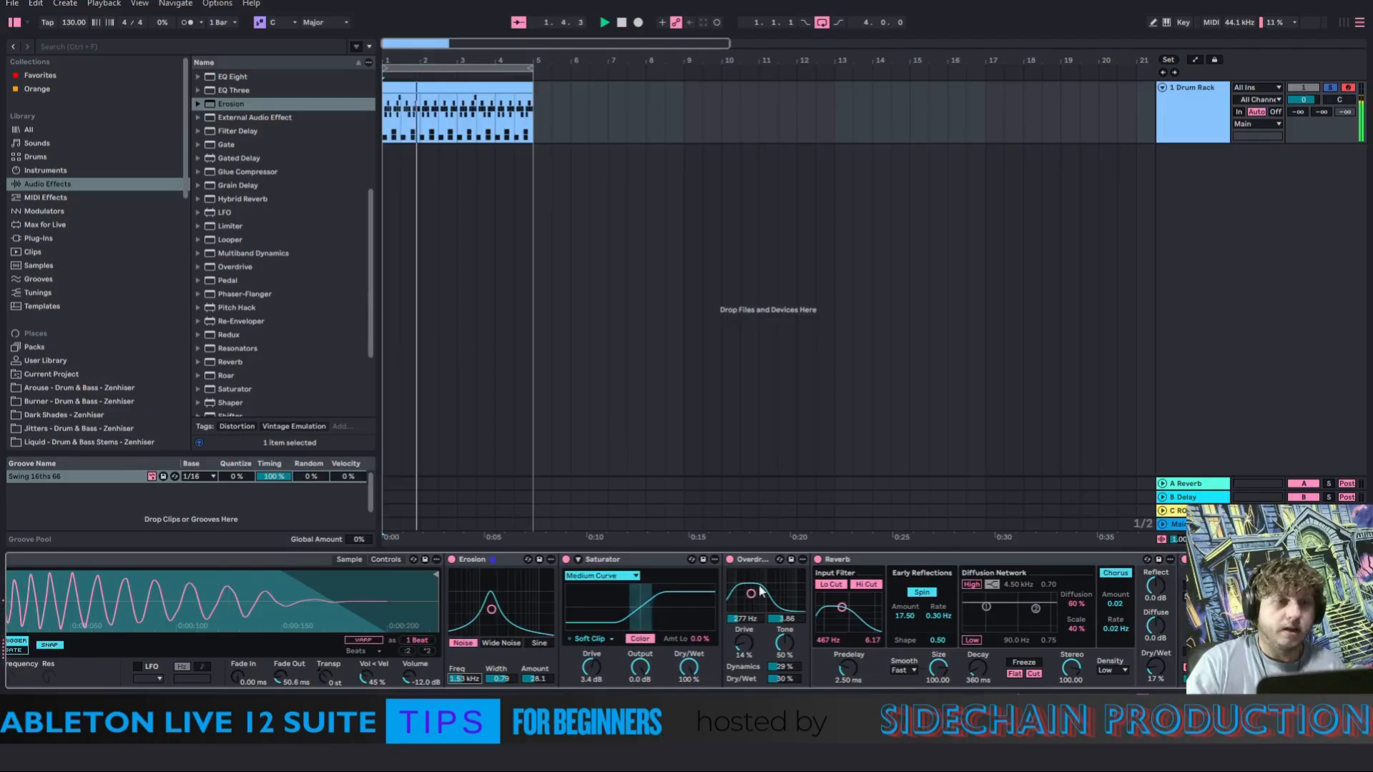
scroll(468, 595, left, 5)
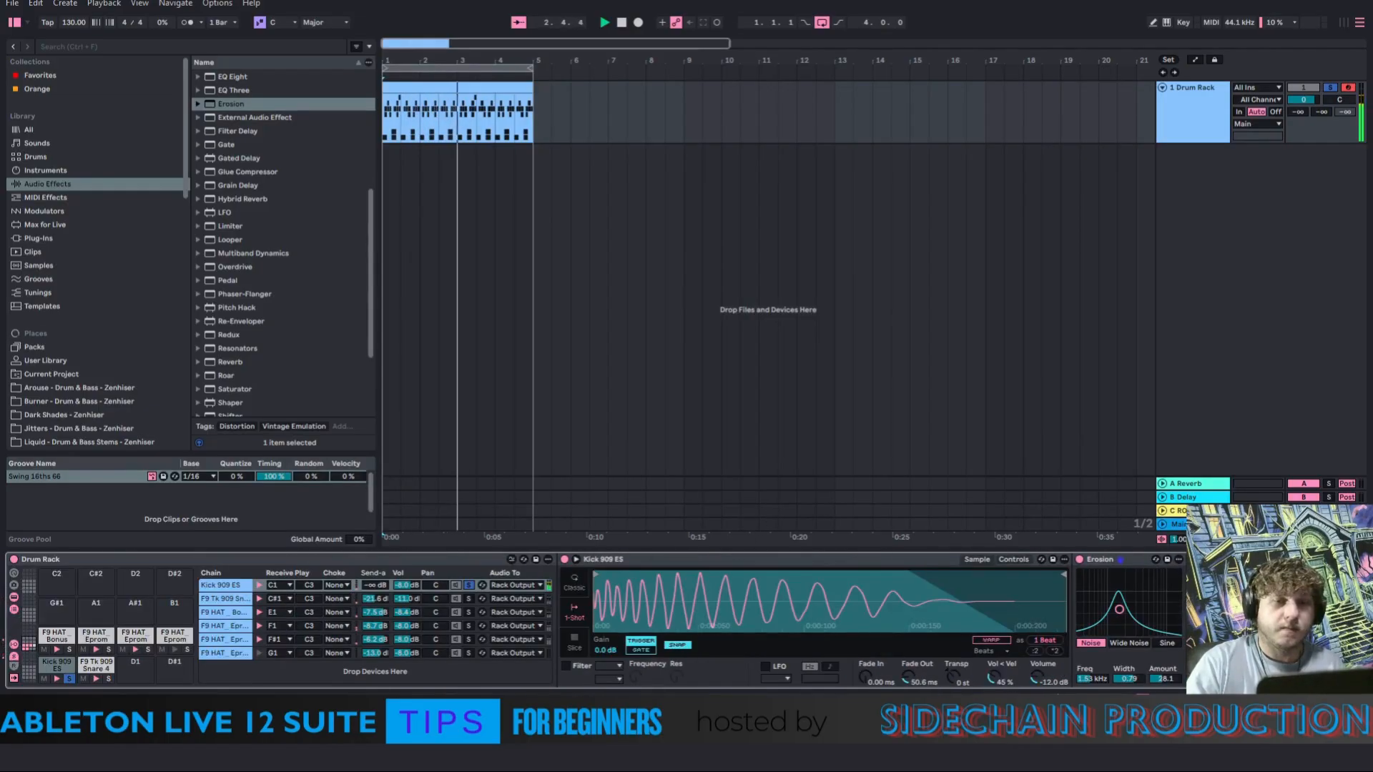
click(469, 585)
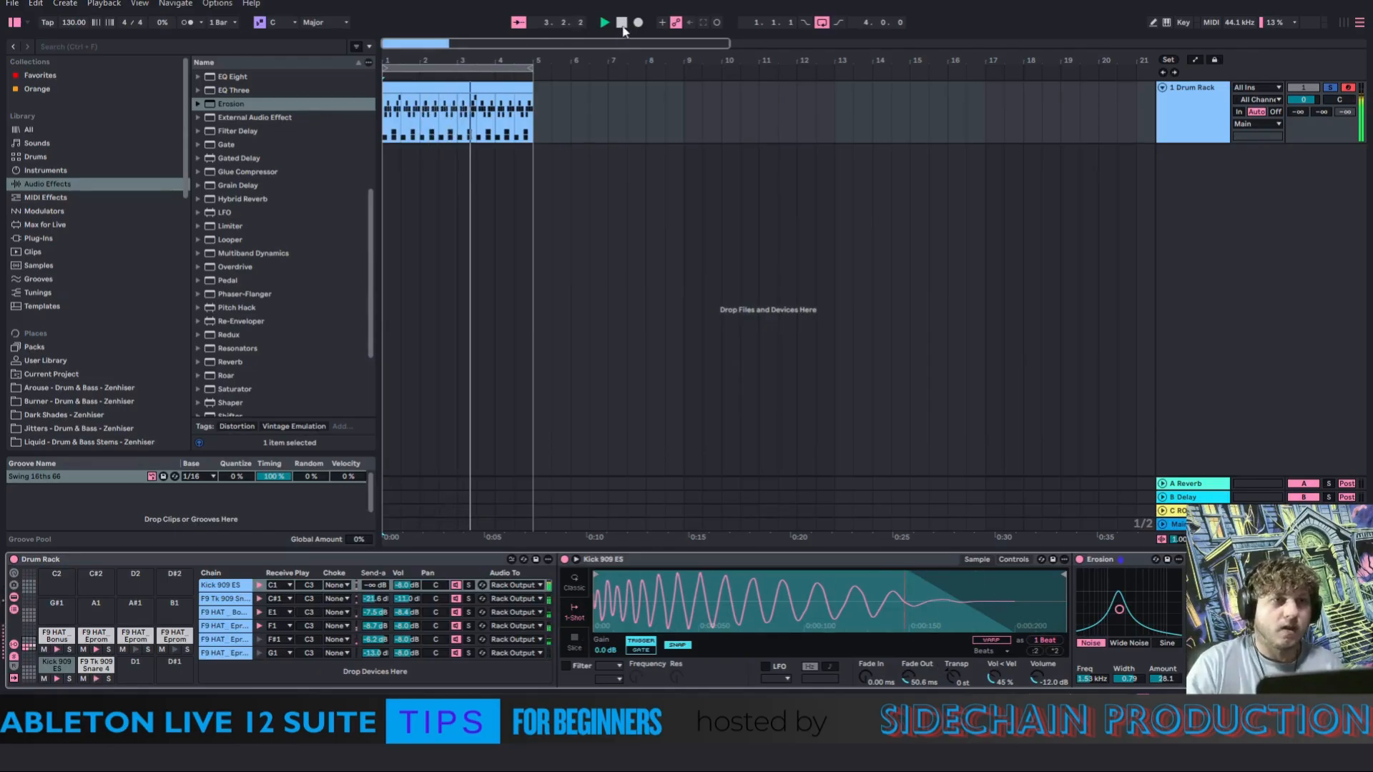
key(space)
Rename the A Reverb return track as SNARE RVB
click(1182, 135)
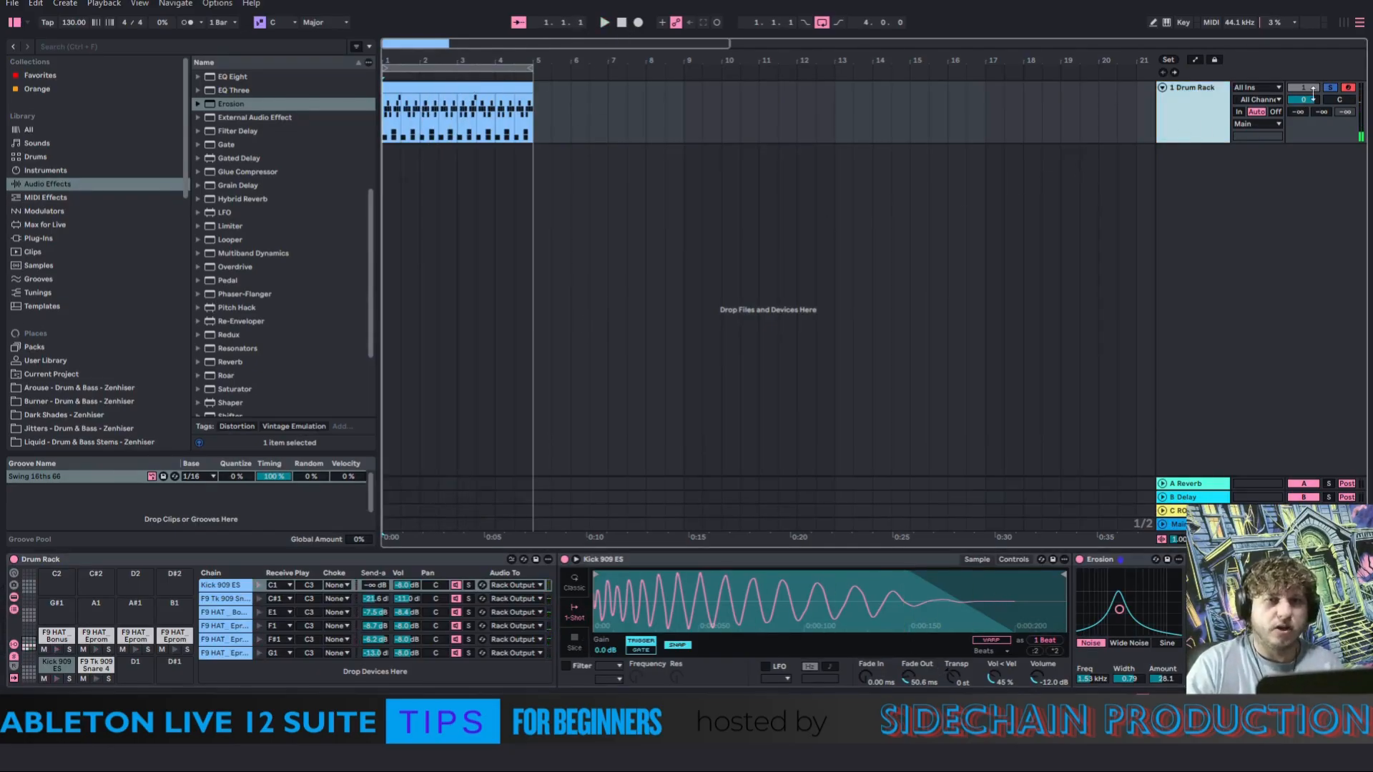
click(224, 587)
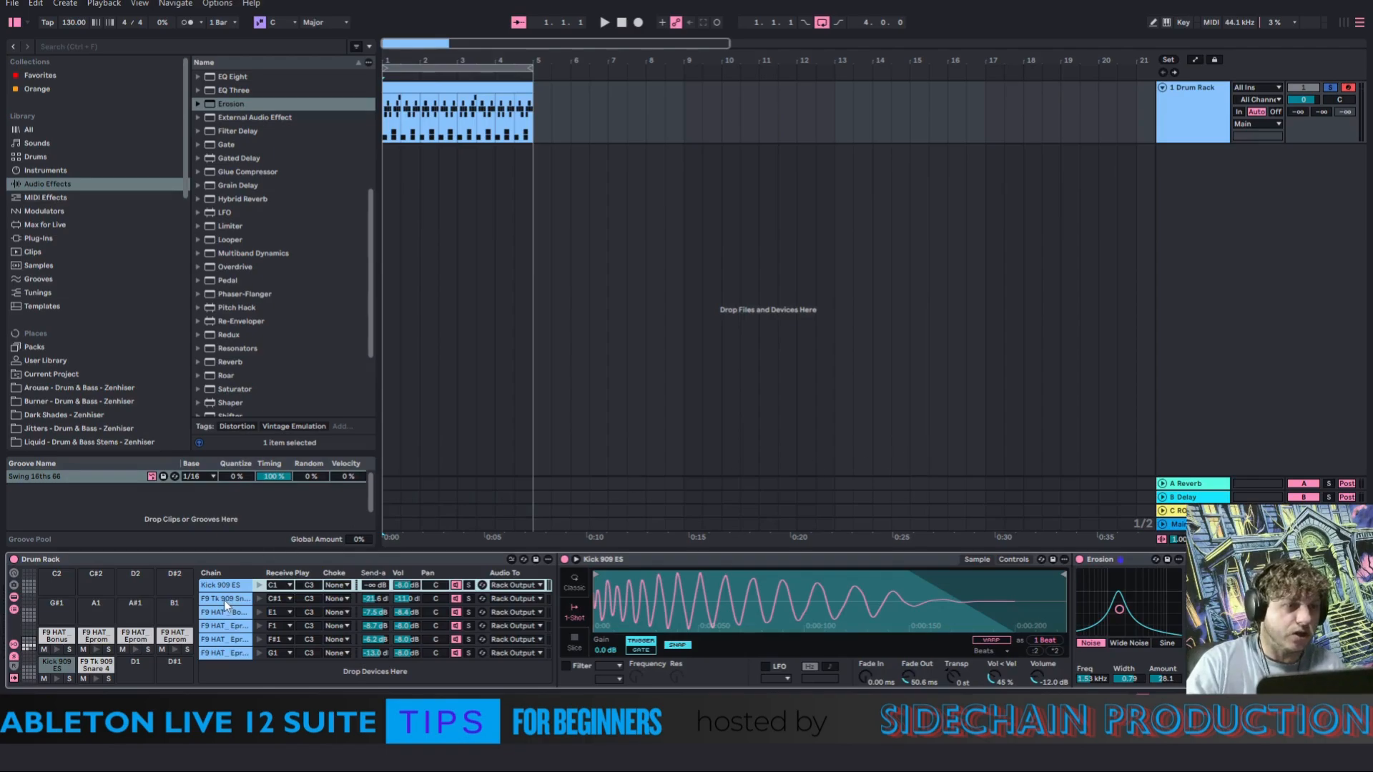
right_click(1181, 461)
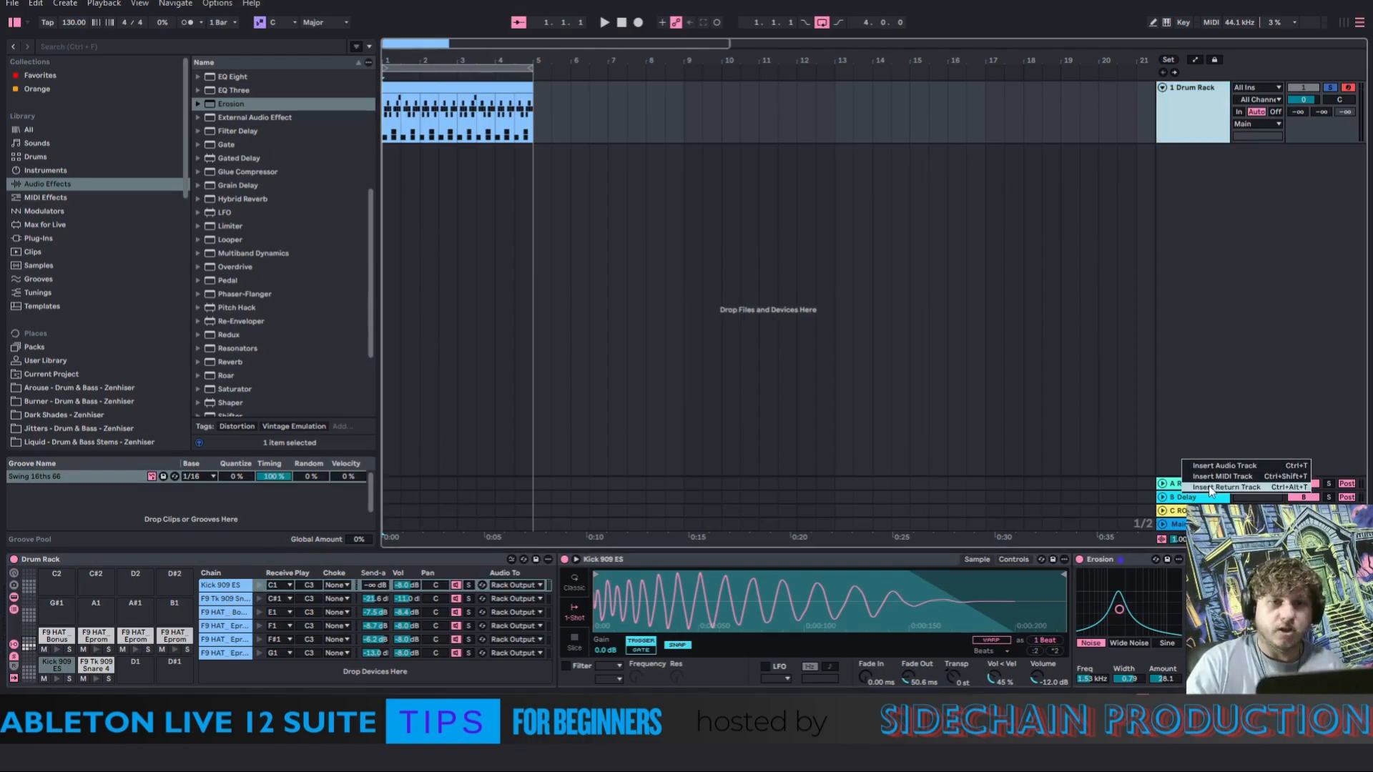
click(1204, 411)
click(1191, 484)
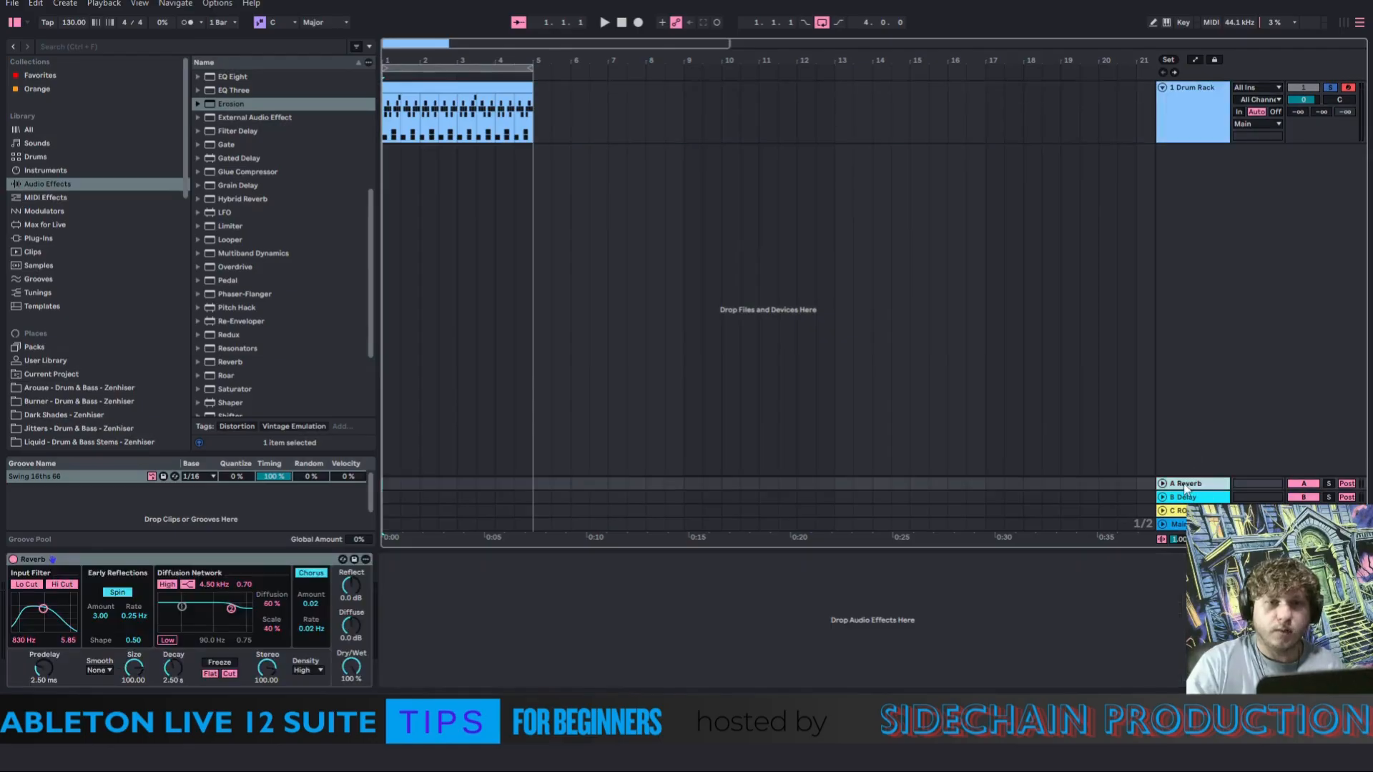
right_click(1184, 485)
key(ctrl+r)
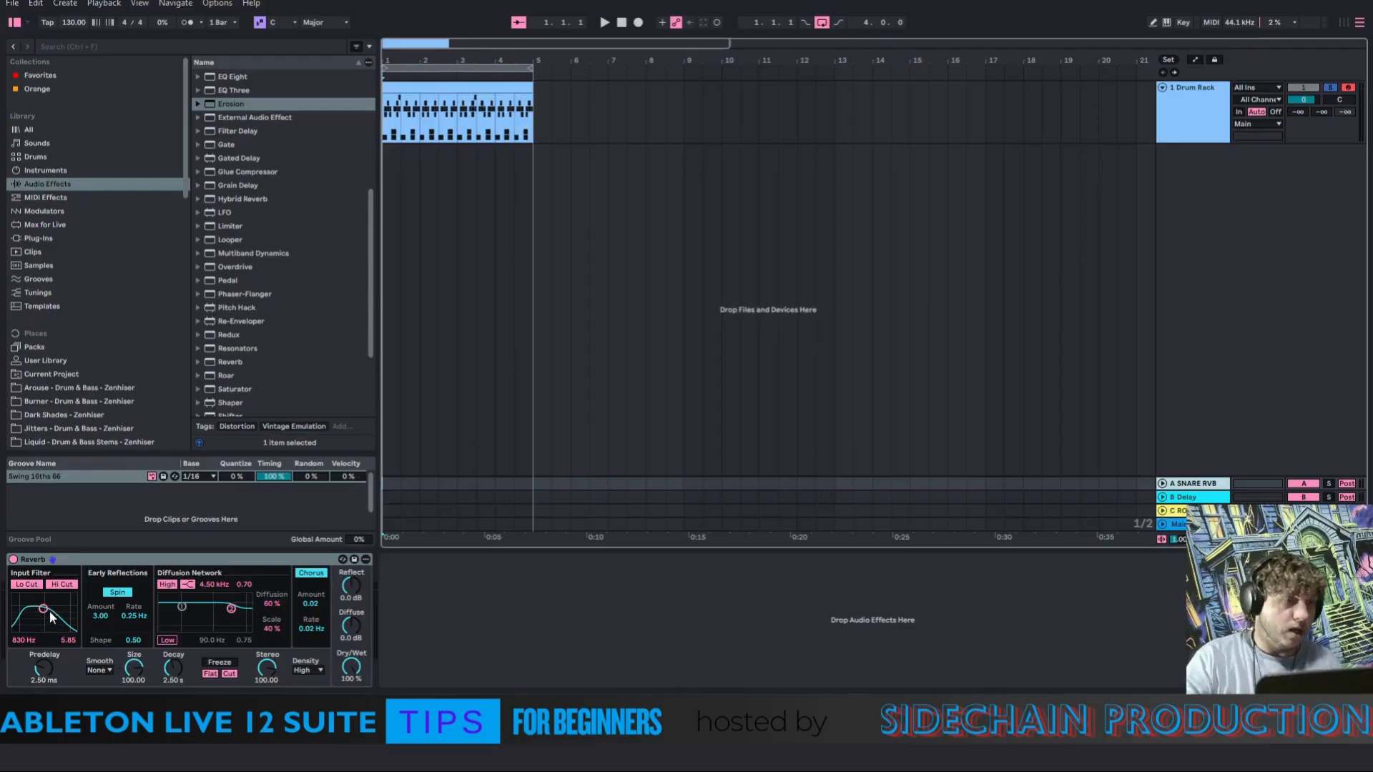
On SNARE RVB, set the Reverb's input filter to 1.93 kHz and 7.18, reflect and diffuse to 6.0 dB, decay to 1.02 s and predelay to 118 ms
click(54, 589)
drag(45, 609, 48, 608)
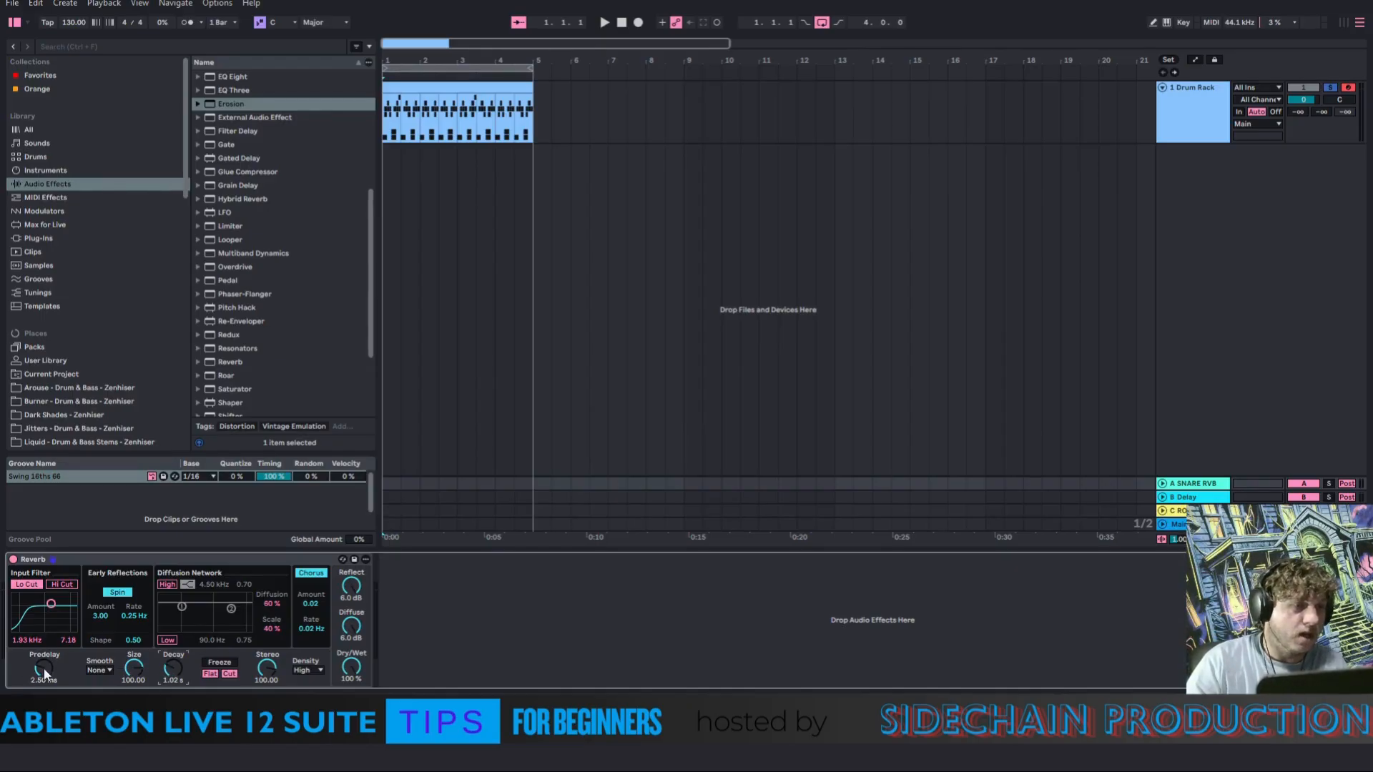
drag(44, 667, 44, 654)
Create a second return chain in the Drum Rack and route its audio to the A-SNARE RVB track
click(1158, 135)
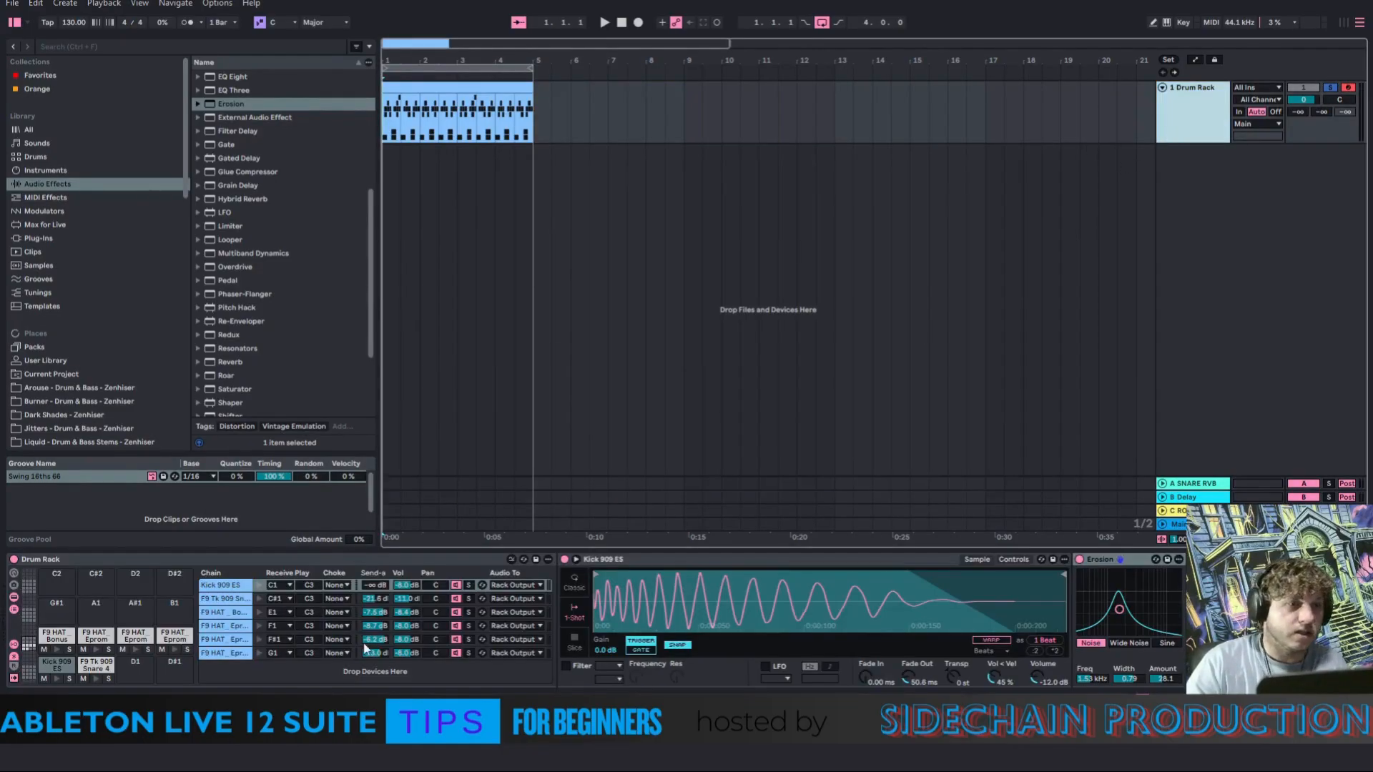
click(12, 668)
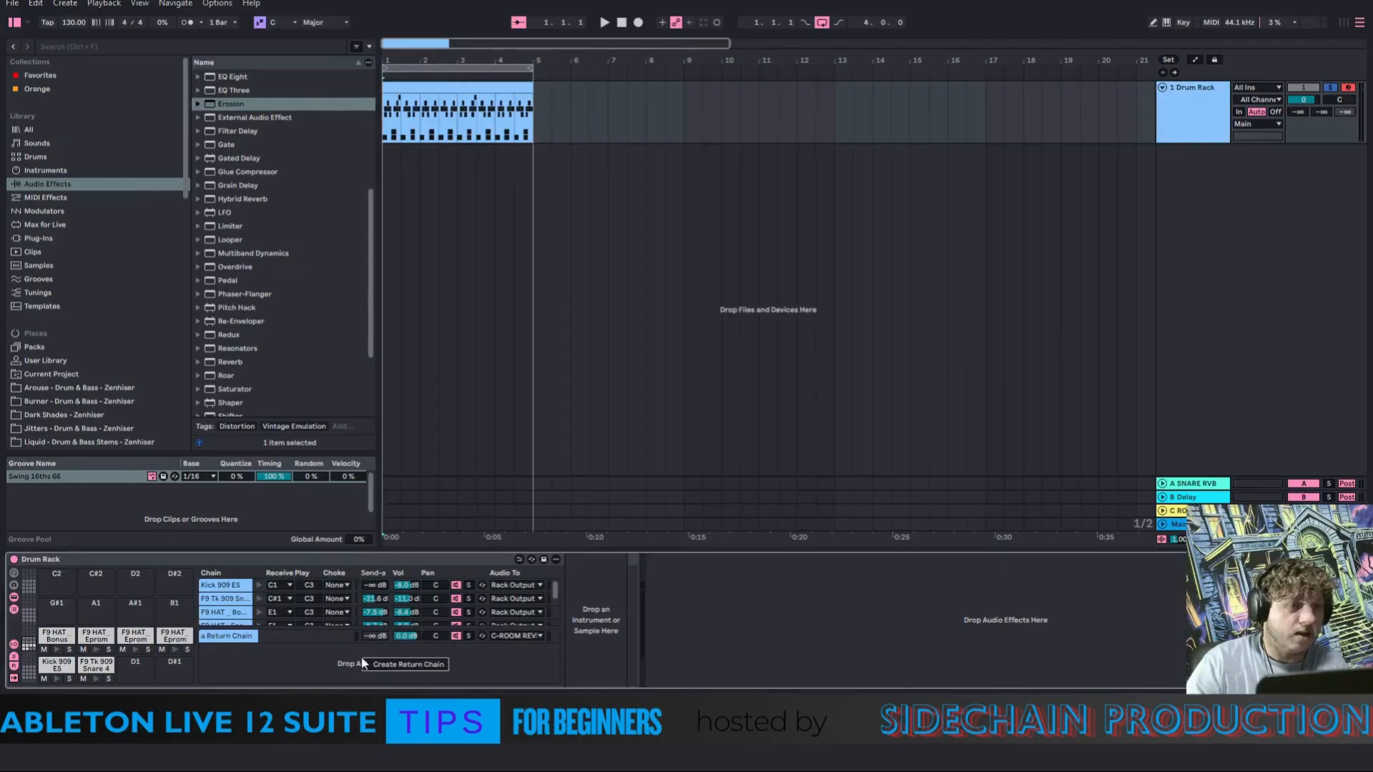
double_click(380, 667)
click(529, 650)
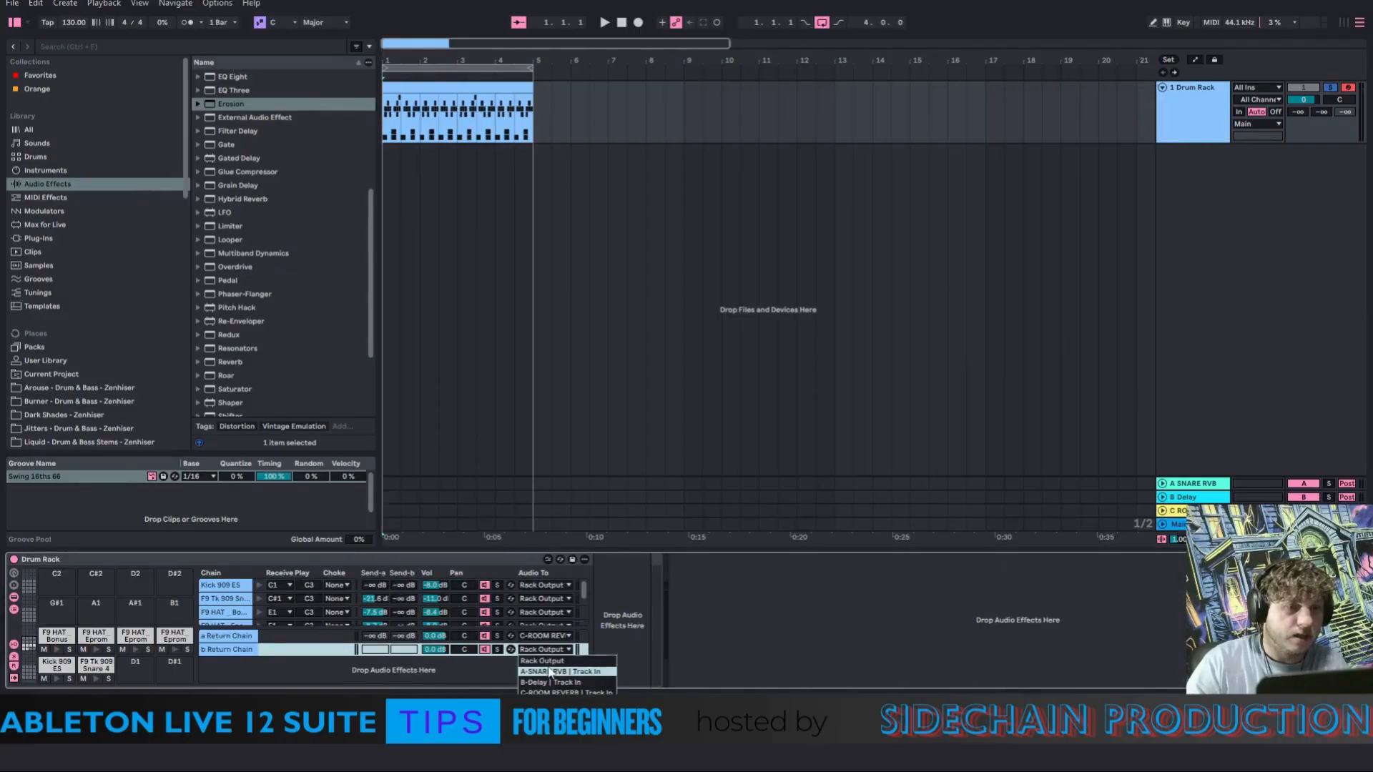
click(549, 672)
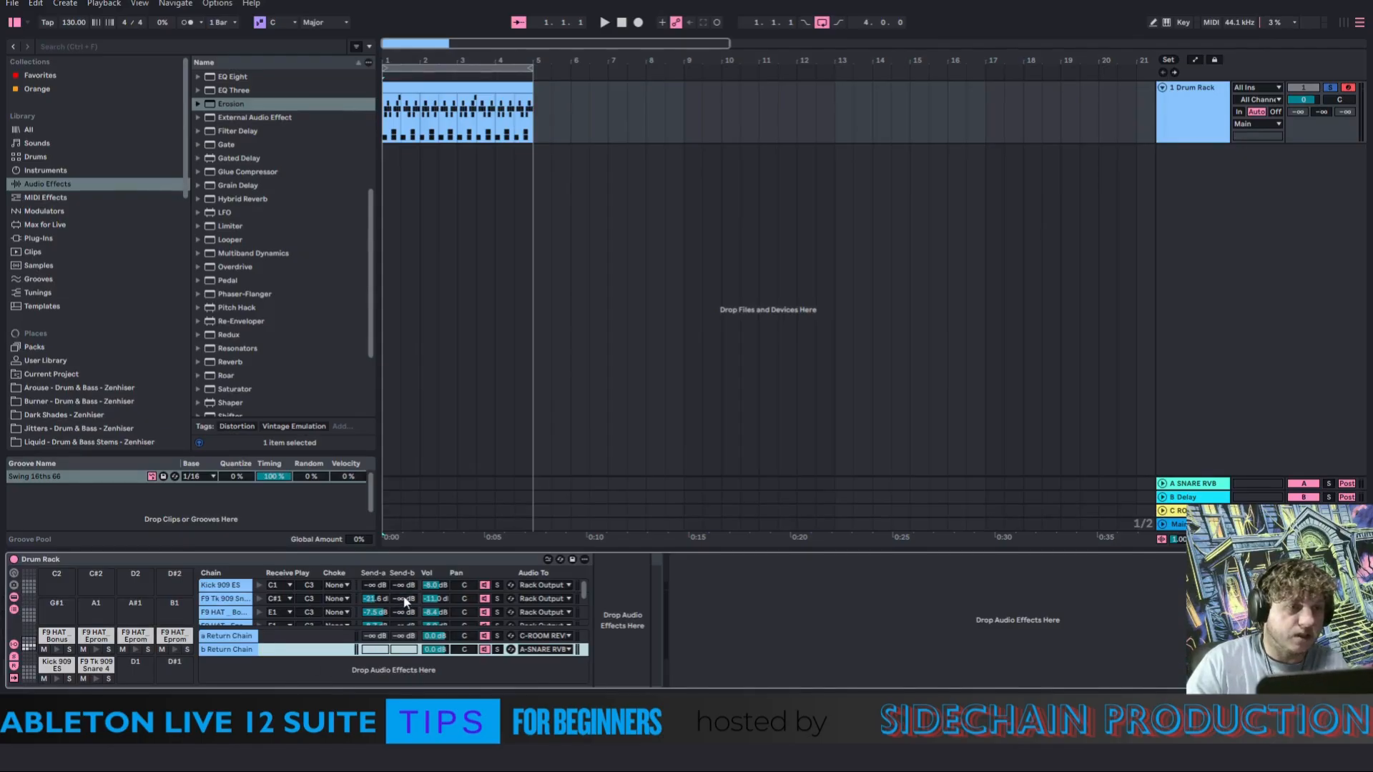
Solo the kick and snare chains, play the loop, and set the 909 snare's send b to about -15 dB
drag(405, 603, 406, 599)
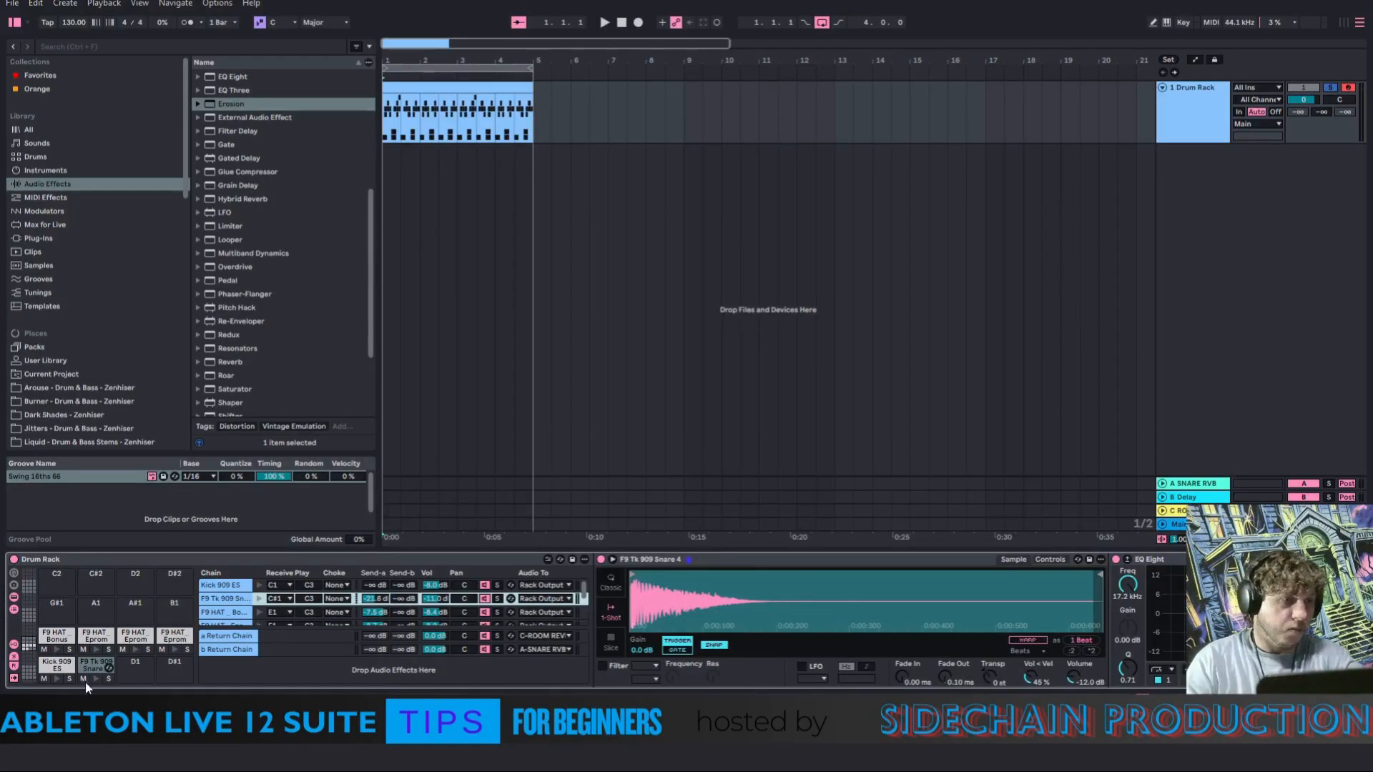
click(500, 589)
click(501, 602)
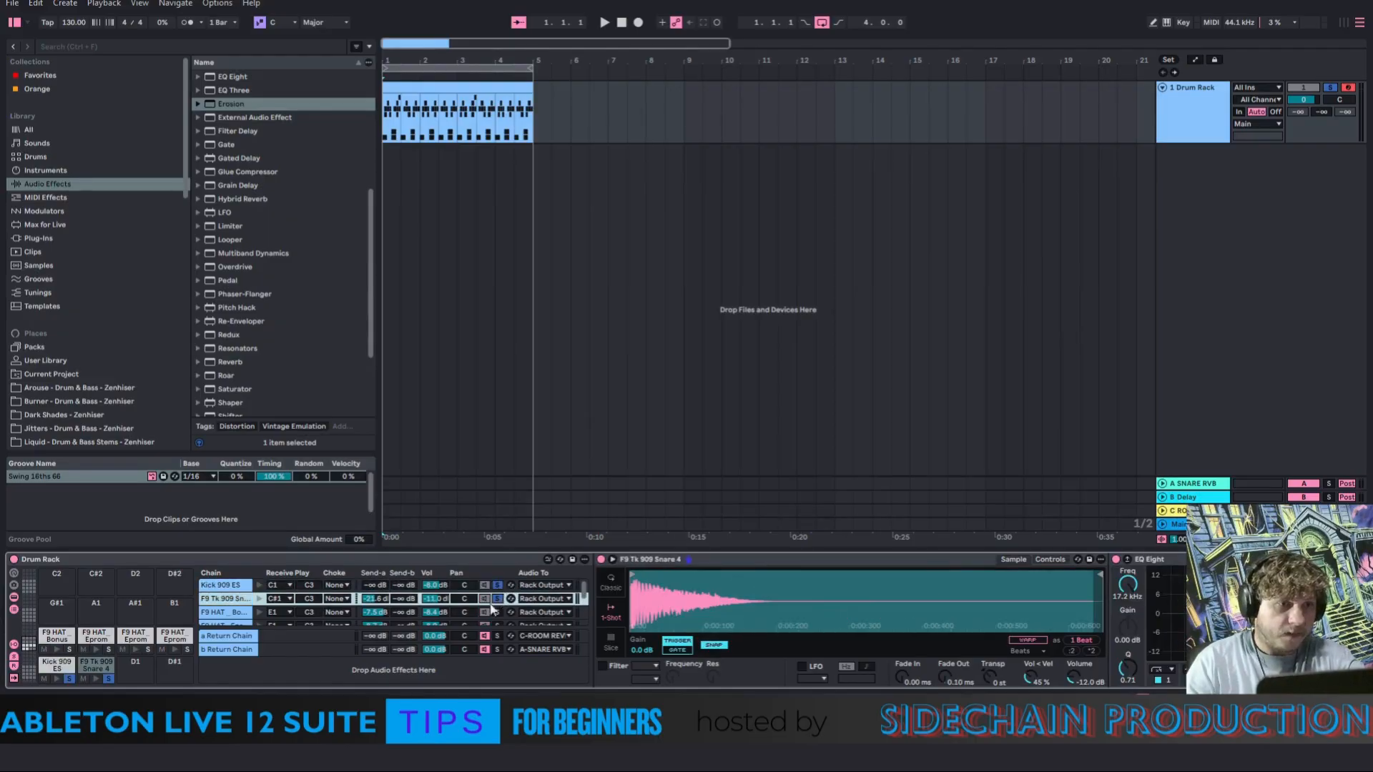
key(space)
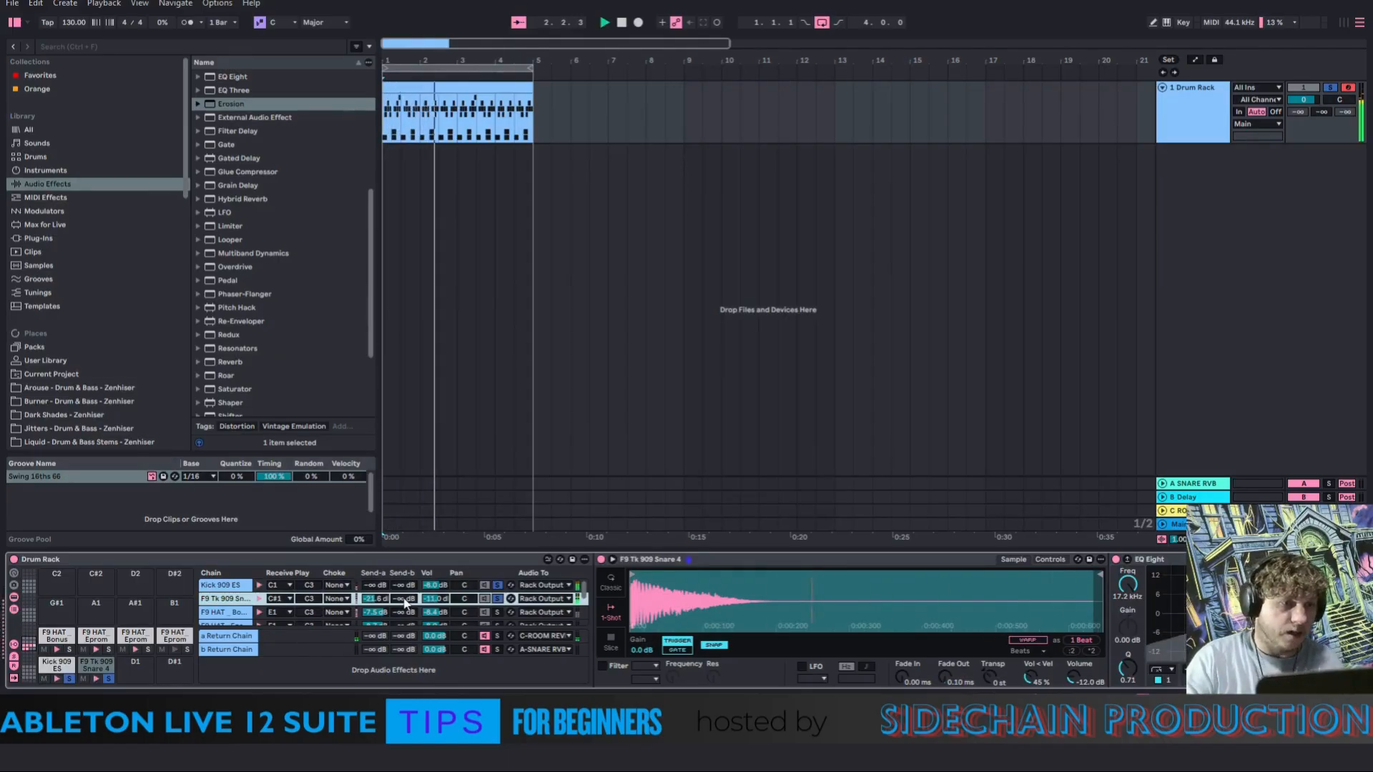
drag(405, 603, 405, 519)
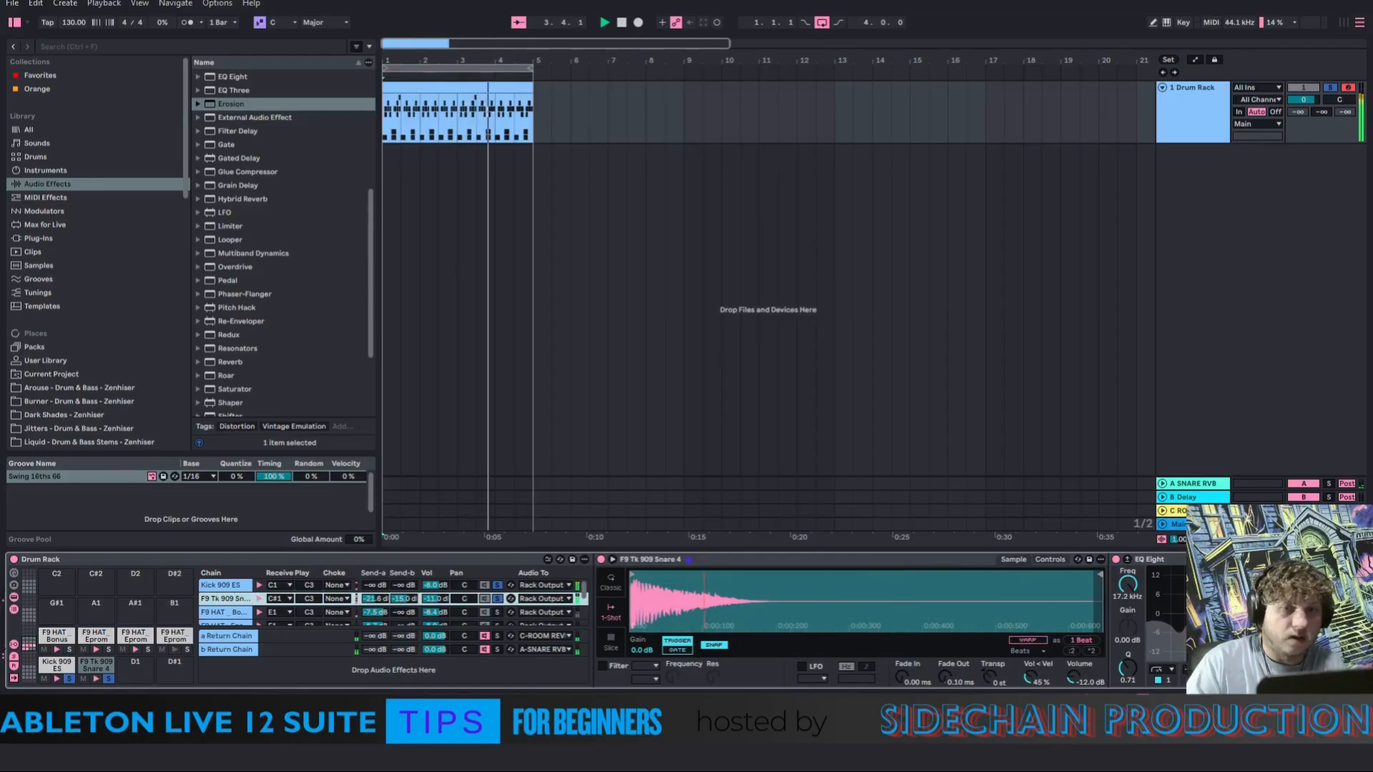
drag(411, 599, 412, 593)
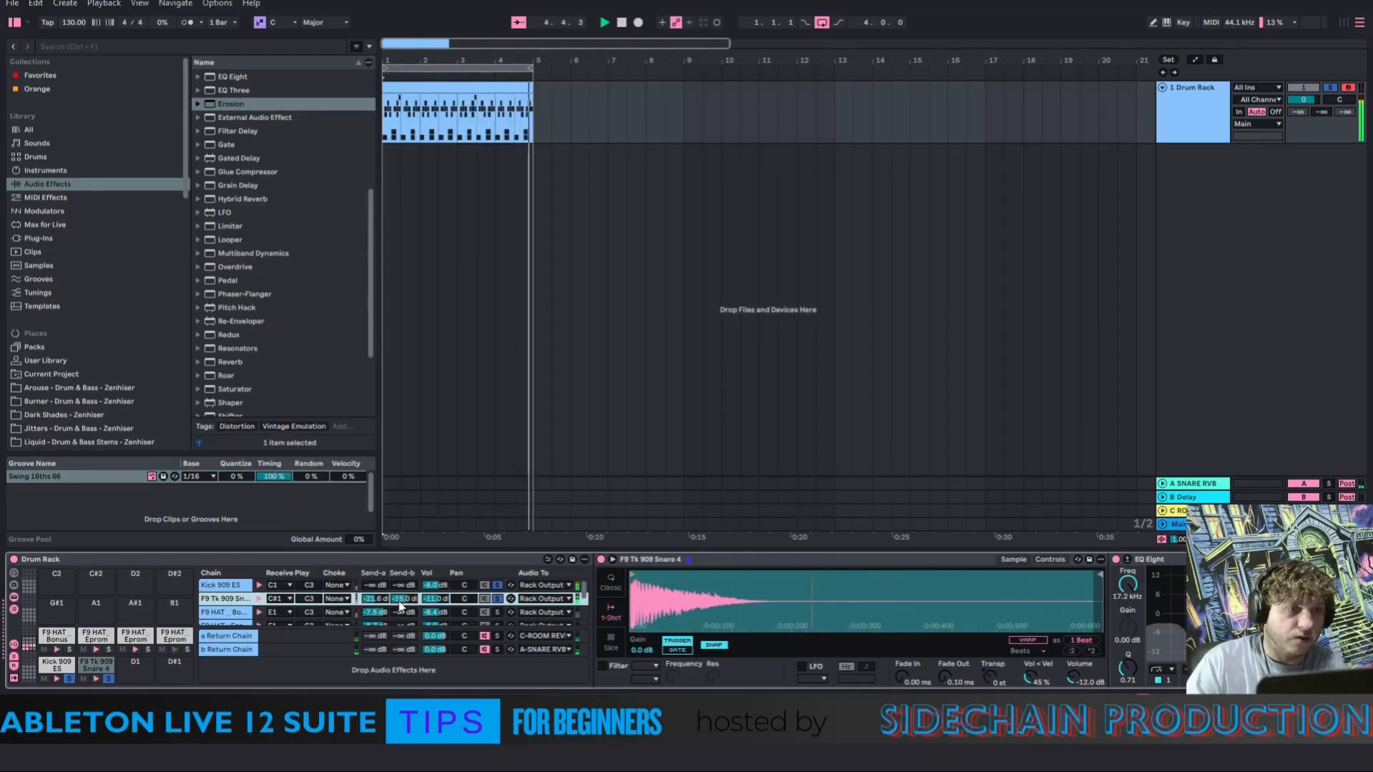
On SNARE RVB, set the Reverb's input filter to 3.01 kHz and 7.38, predelay to 205 ms and decay to 743 ms
click(1191, 488)
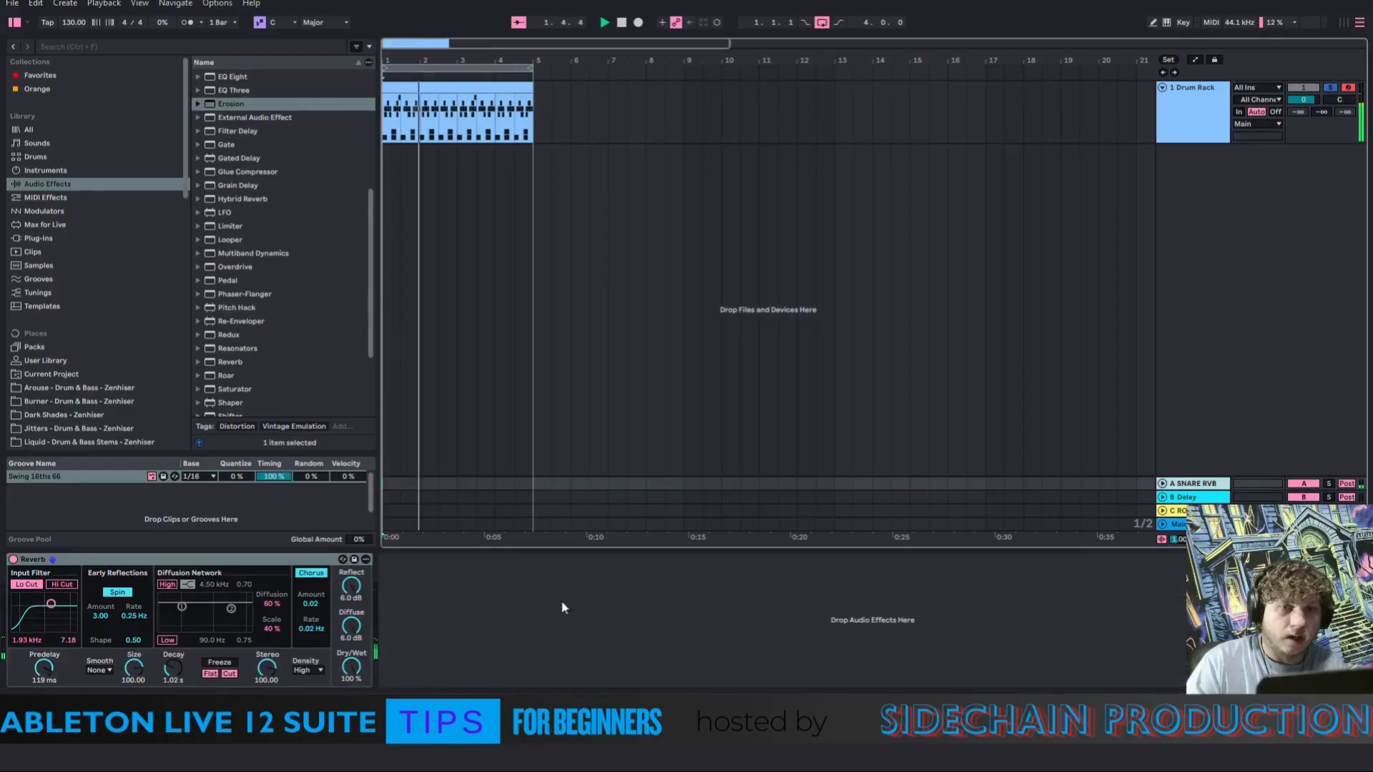
mouse_move(45, 669)
mouse_down()
mouse_move(45, 647)
mouse_move(44, 663)
mouse_up()
drag(173, 668, 172, 674)
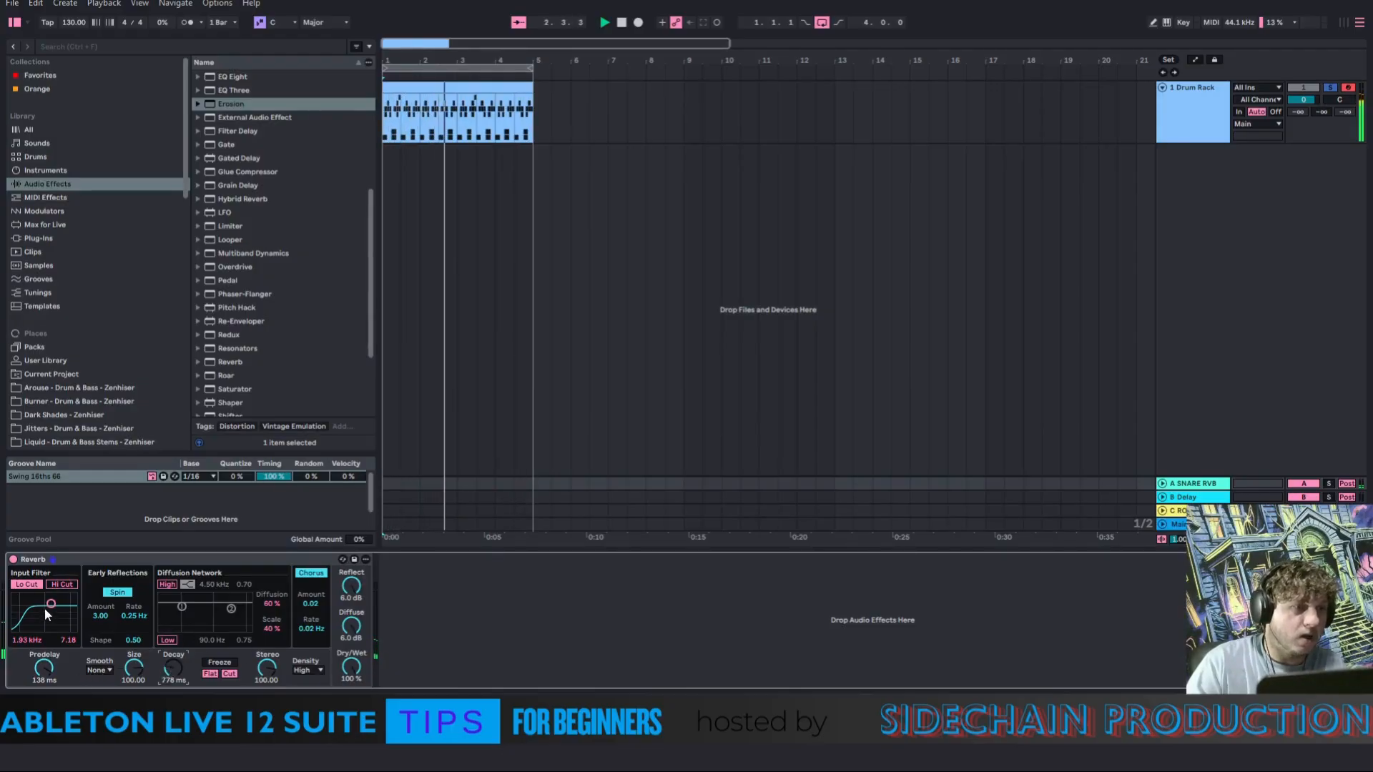
drag(48, 607, 55, 603)
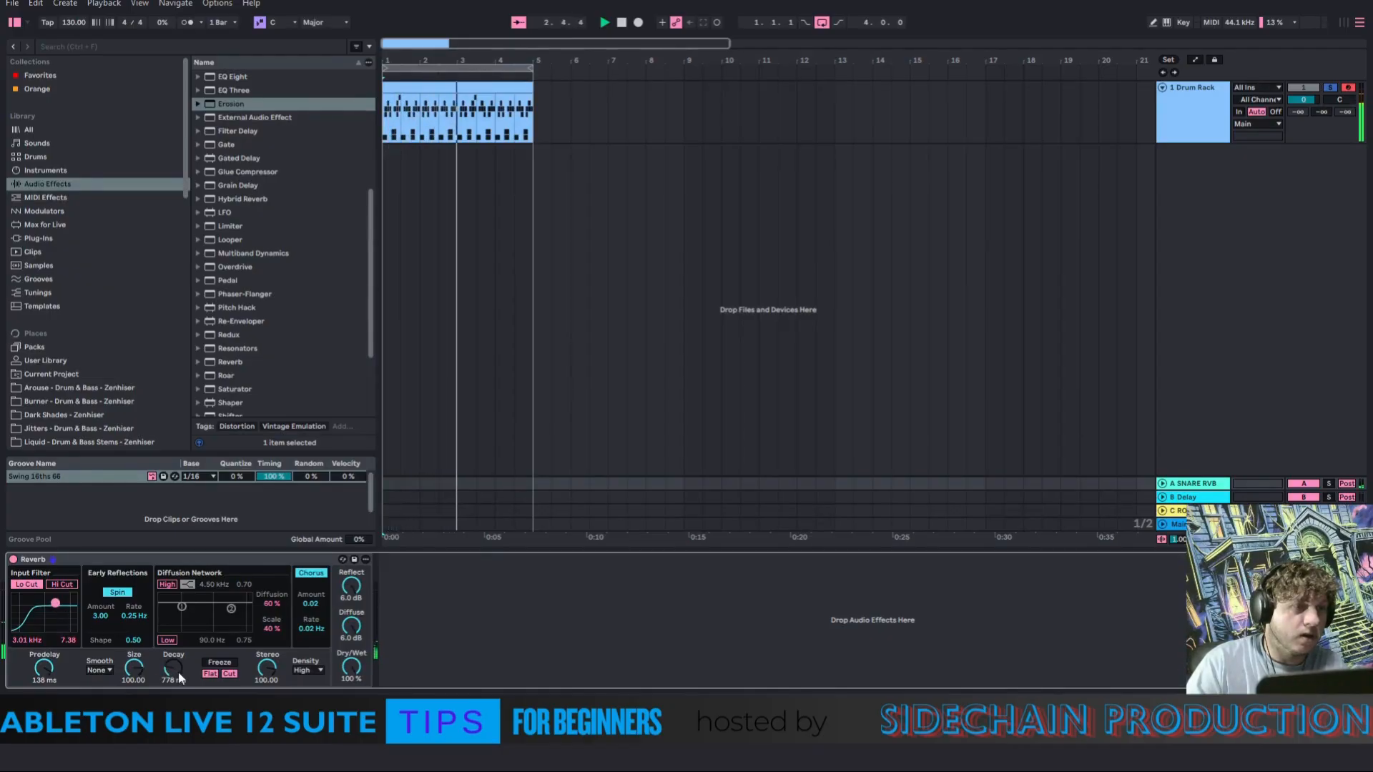
drag(174, 671, 175, 658)
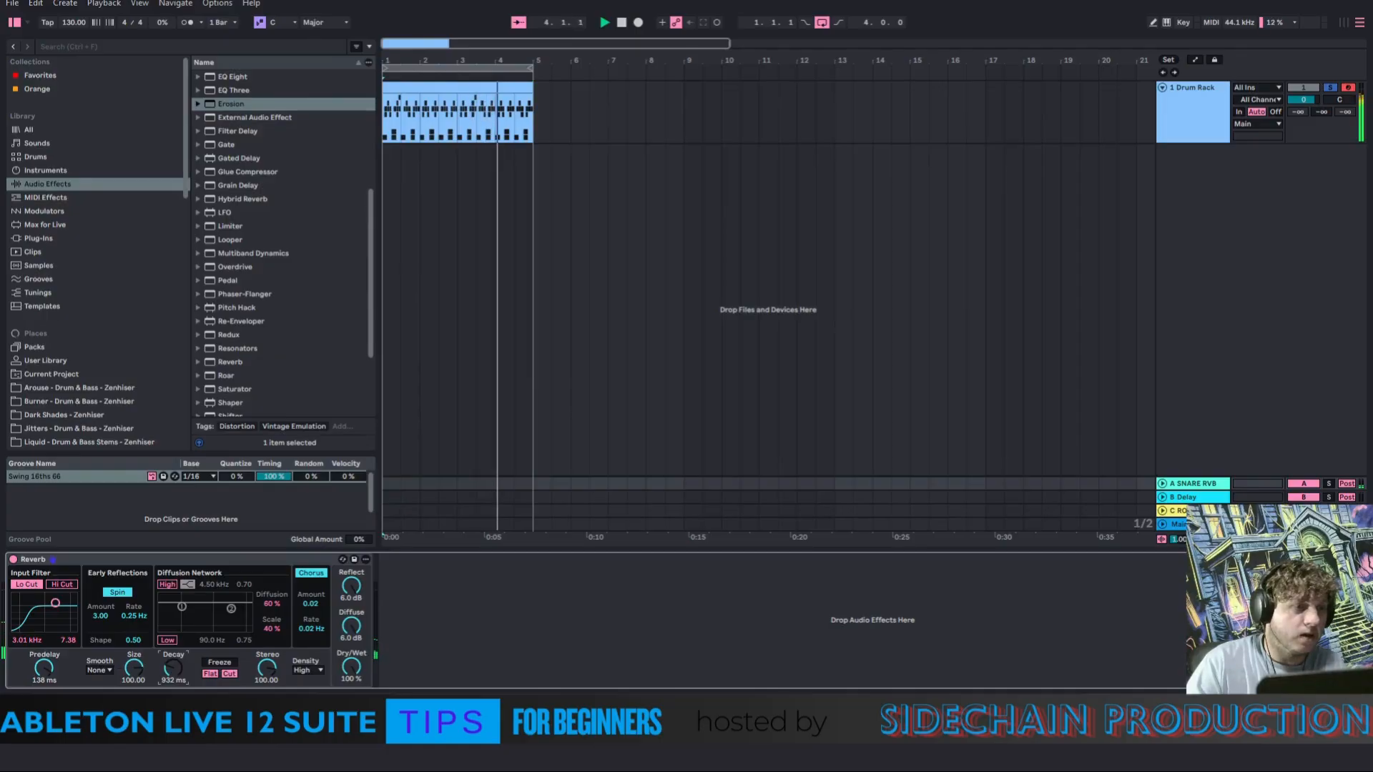
drag(47, 673, 47, 647)
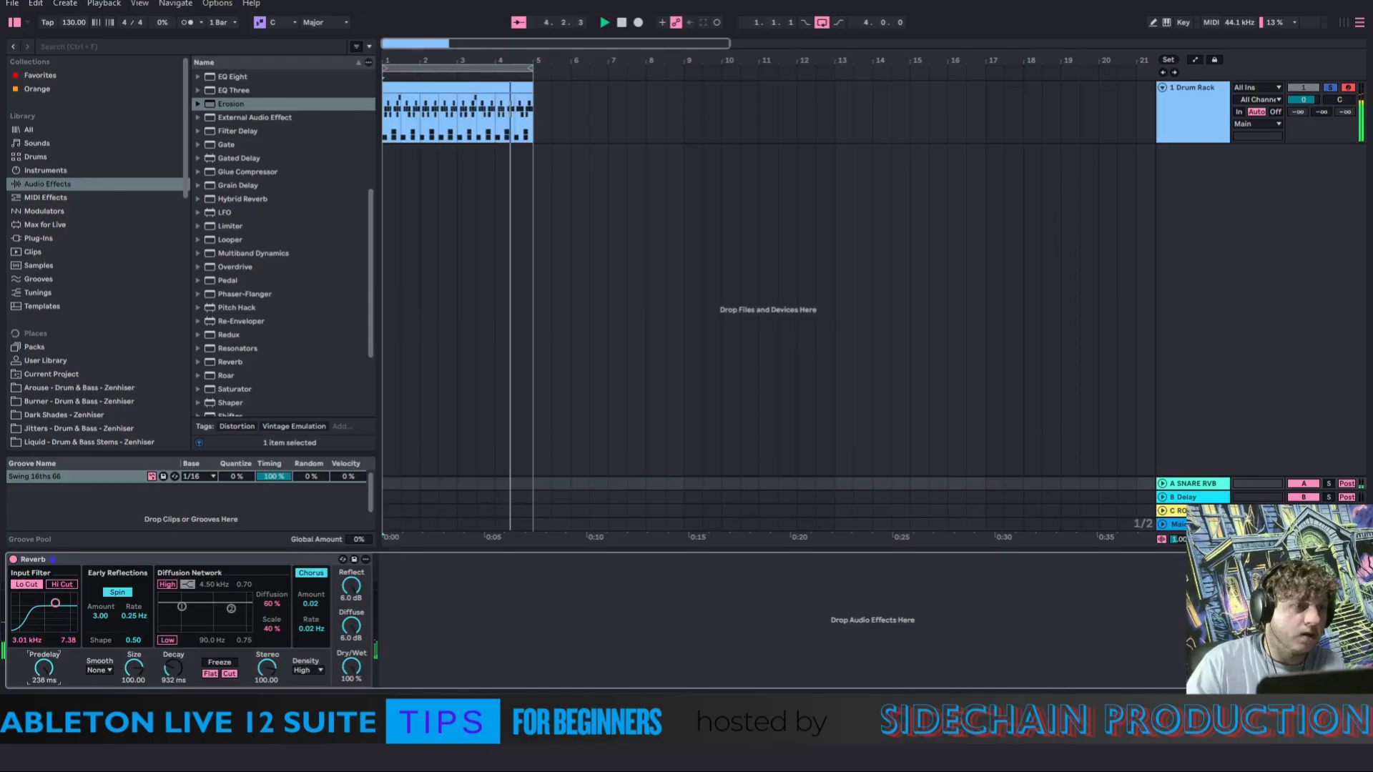
drag(43, 668, 44, 671)
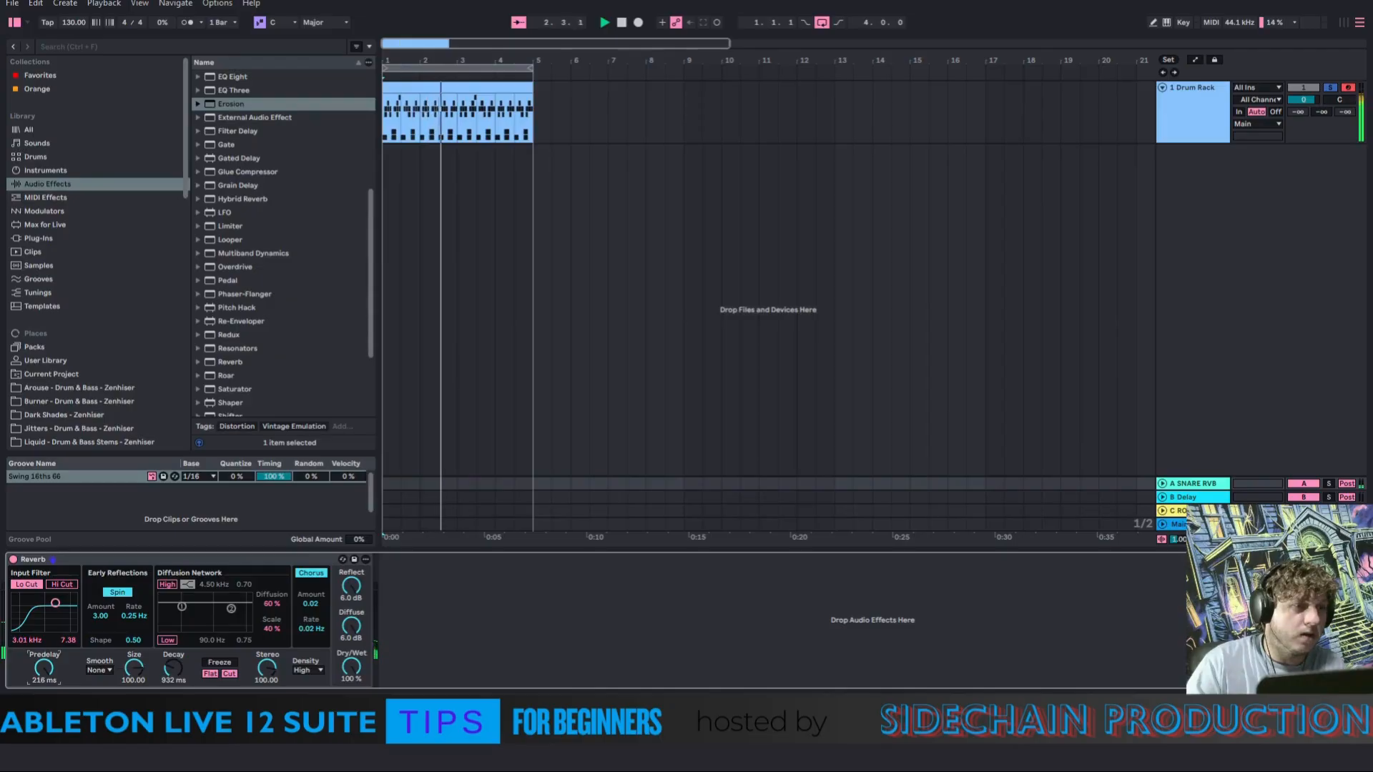
drag(166, 672, 166, 660)
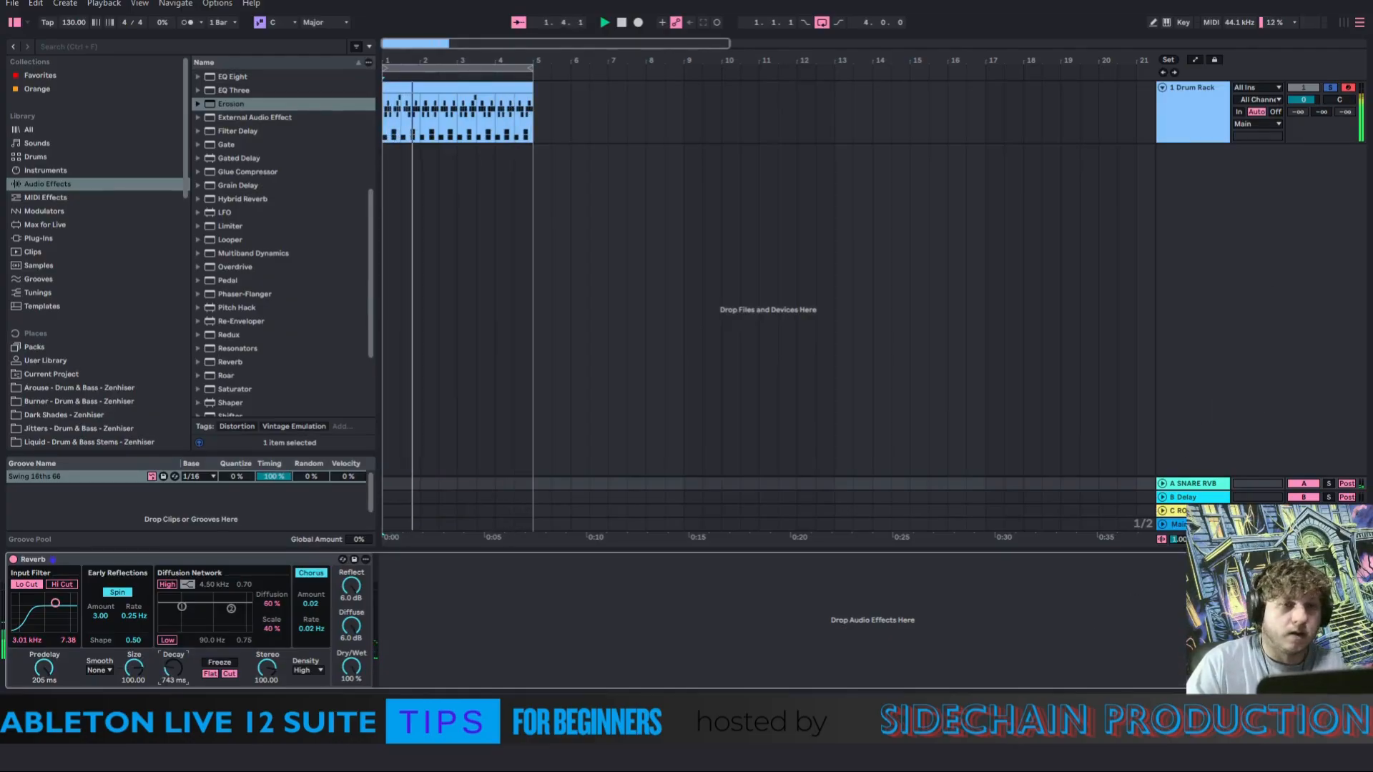
In the Drum Rack, set the 909 snare's send b to about -11 dB and unsolo the kick and snare chains
click(1214, 97)
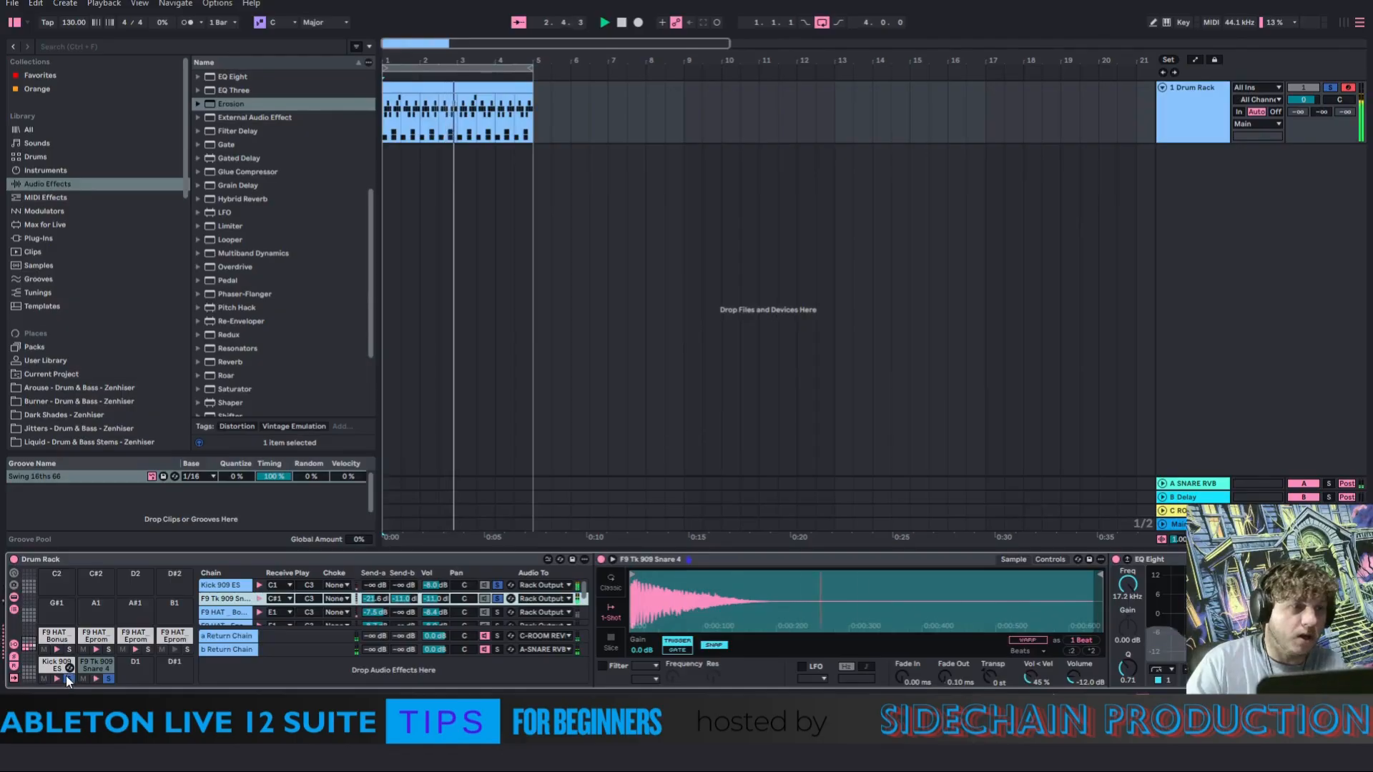
click(108, 678)
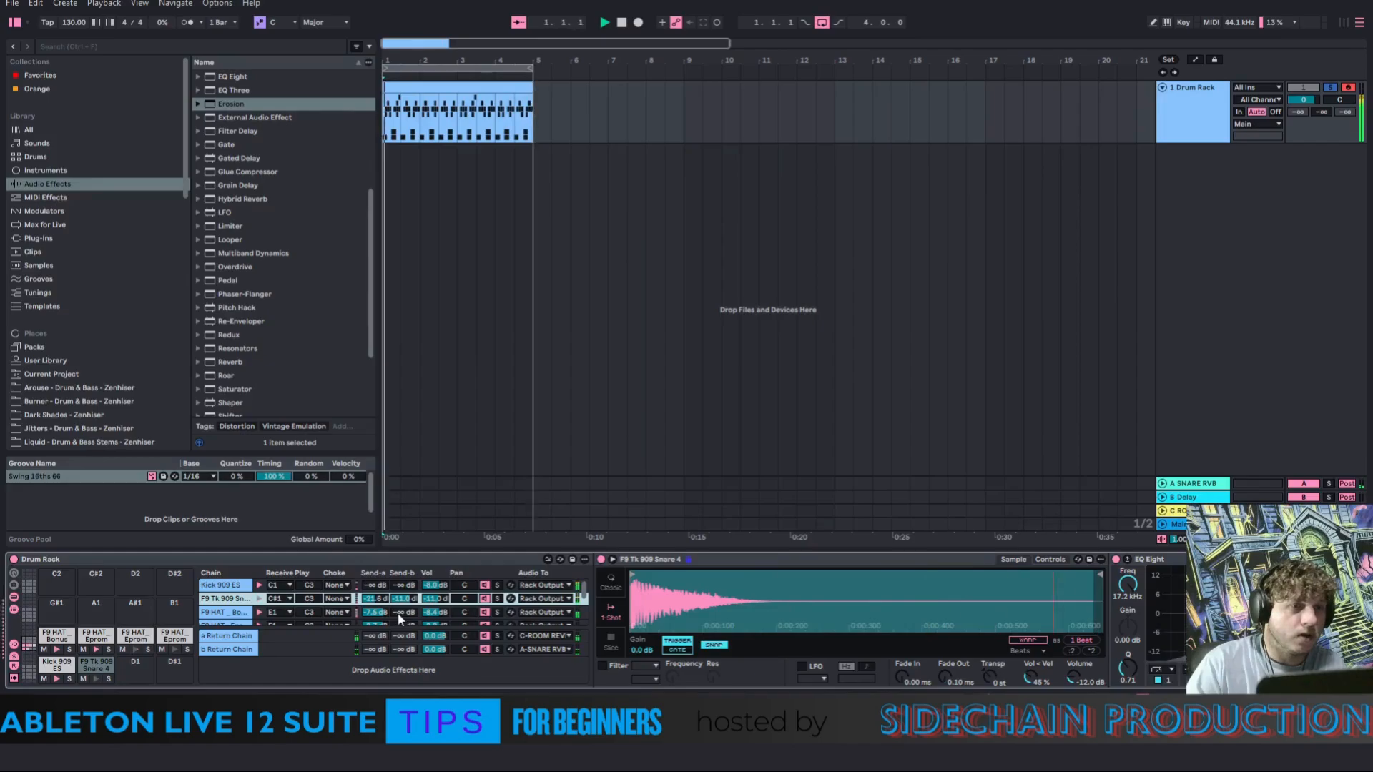
Add an EQ Eight after the Reverb on SNARE RVB and make band 1 a low cut at 255 Hz
click(1017, 489)
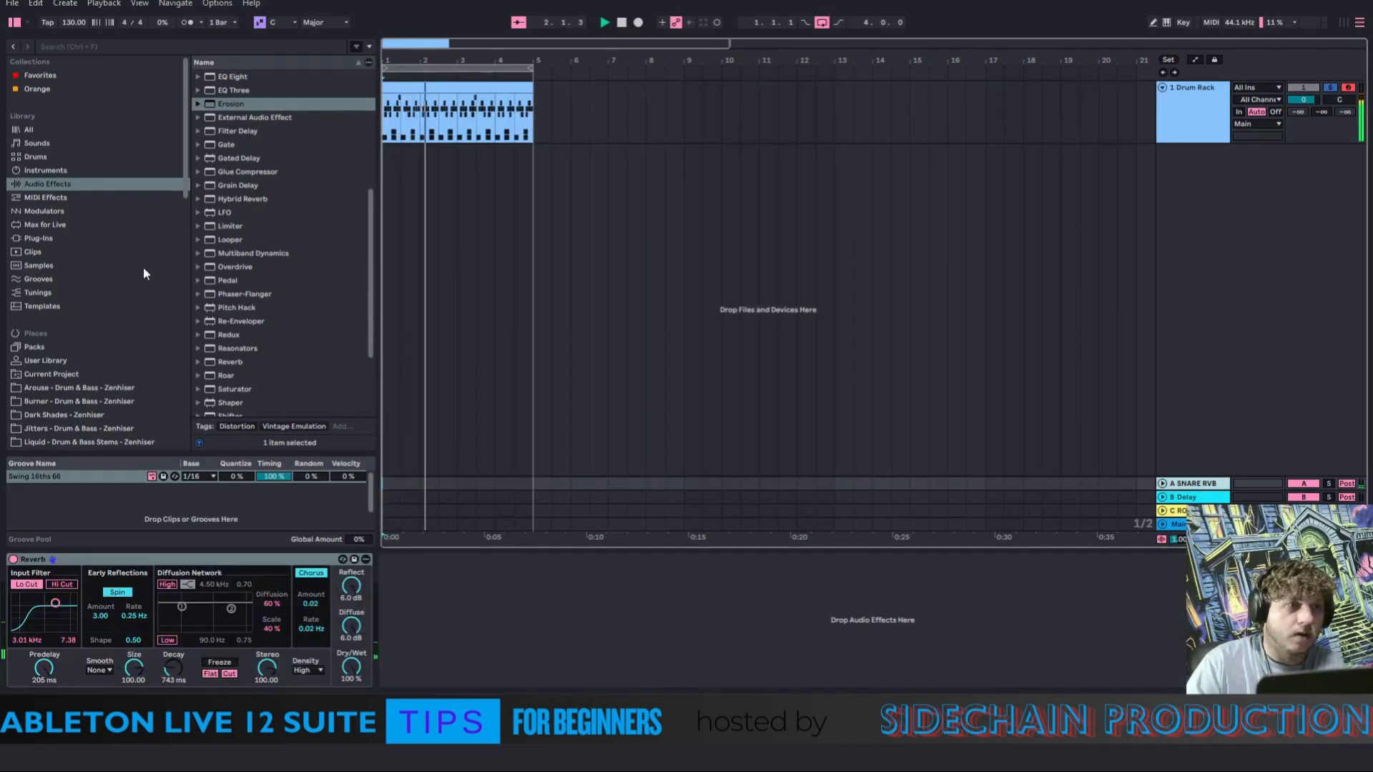
drag(230, 80, 472, 654)
click(433, 669)
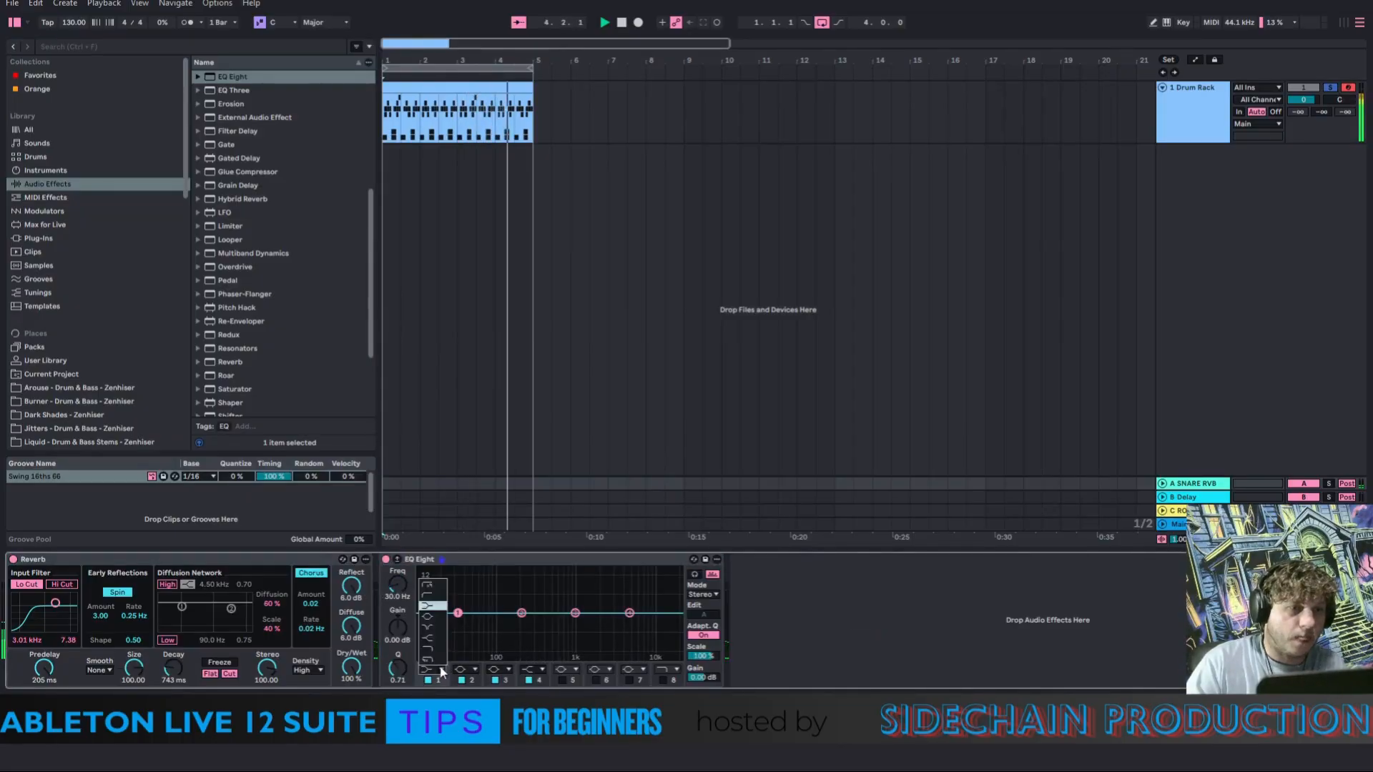
click(434, 585)
drag(458, 624, 529, 623)
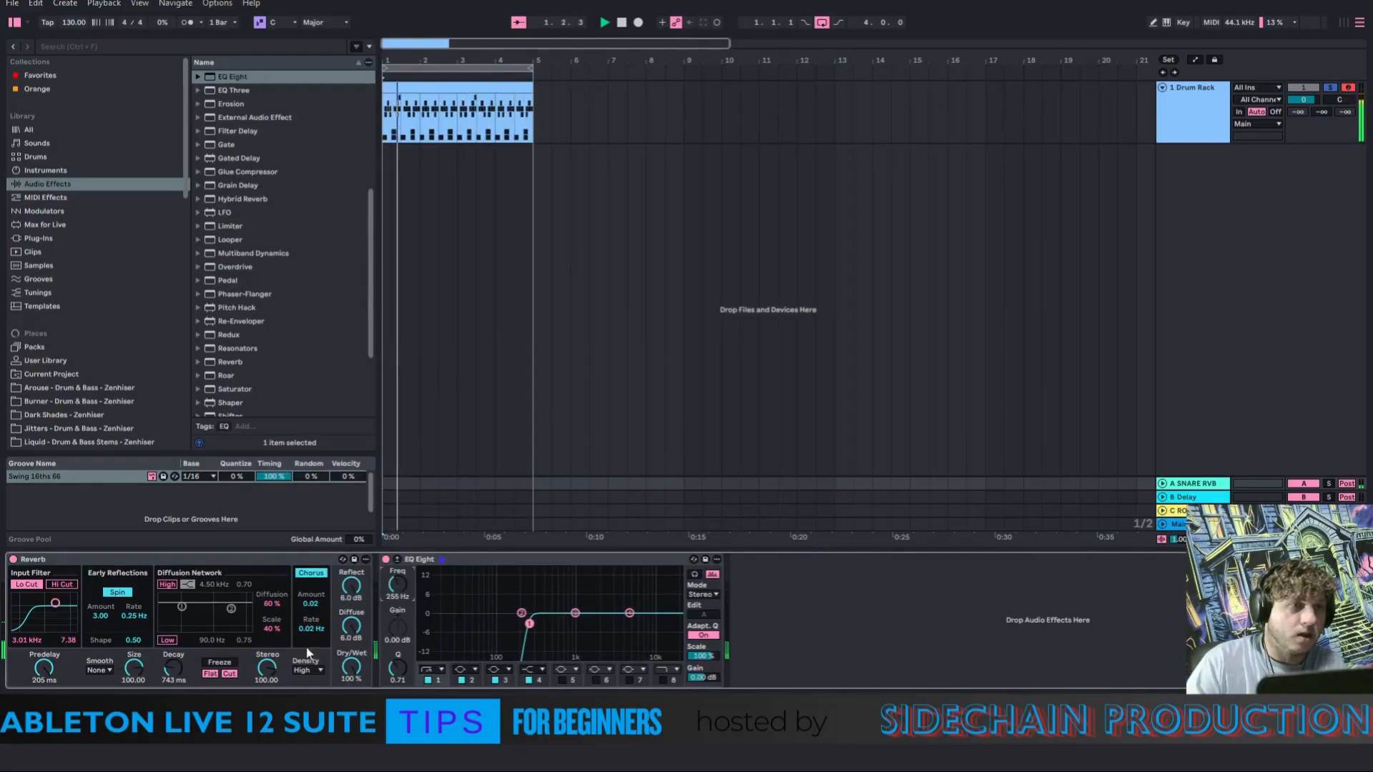
Add a Utility with 7.22 dB gain after the EQ Eight, and set the Reverb's decay to 932 ms and predelay to 227 ms
drag(371, 260, 370, 317)
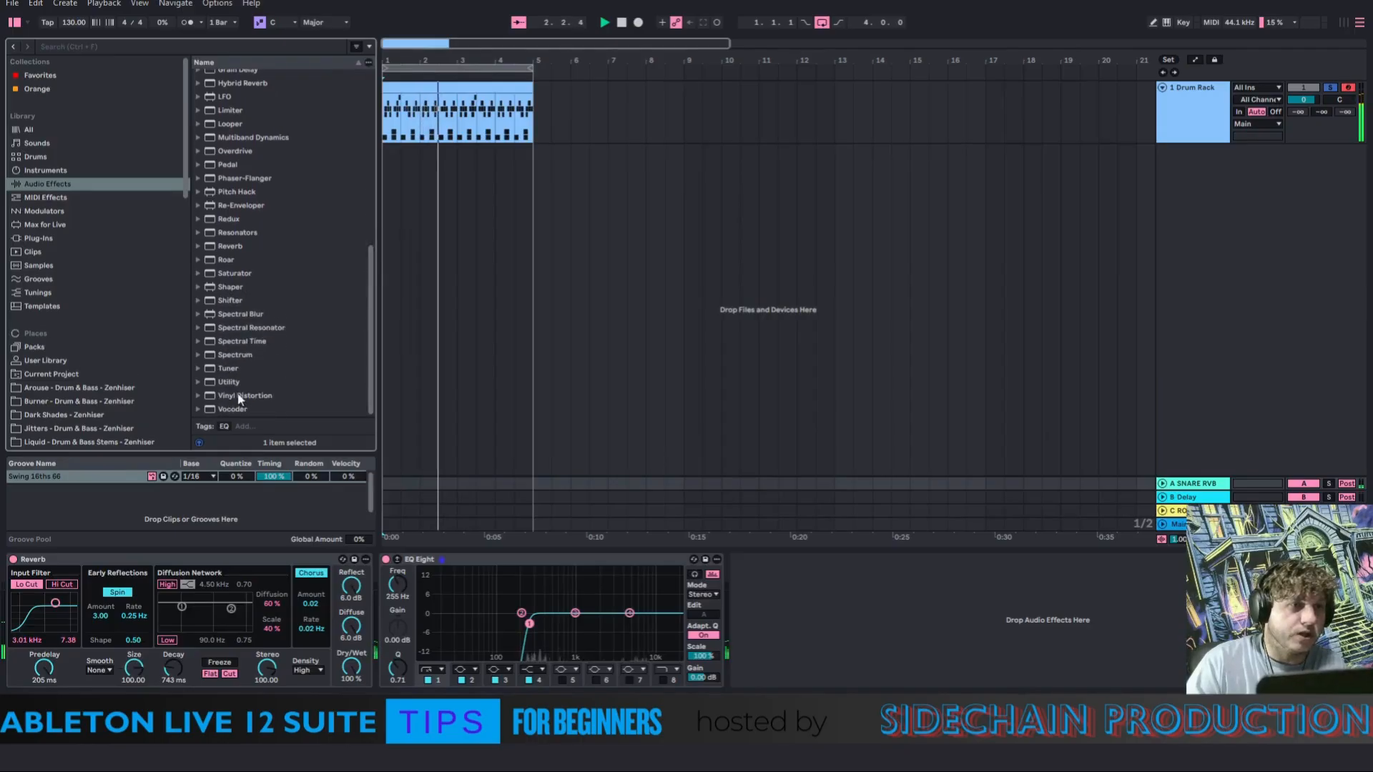
drag(229, 382, 805, 575)
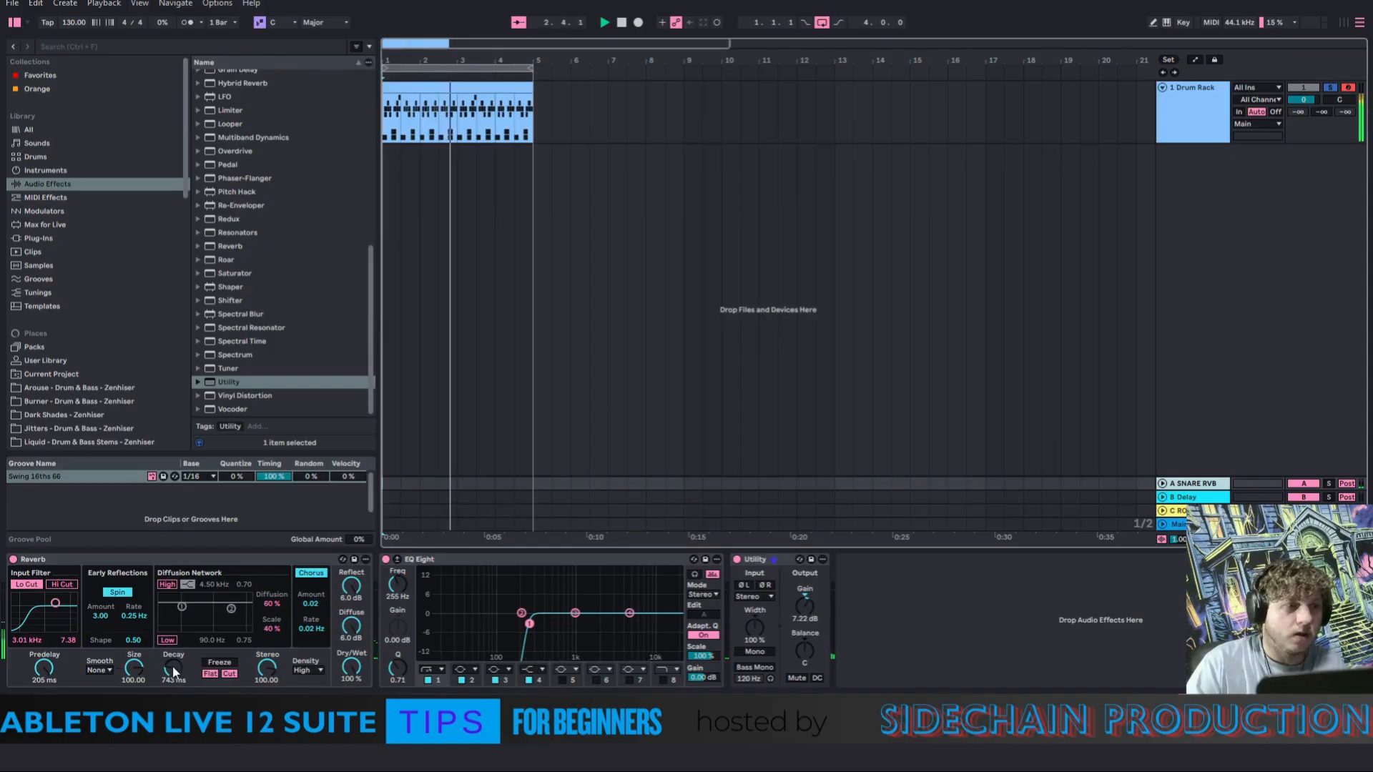
drag(173, 669, 173, 658)
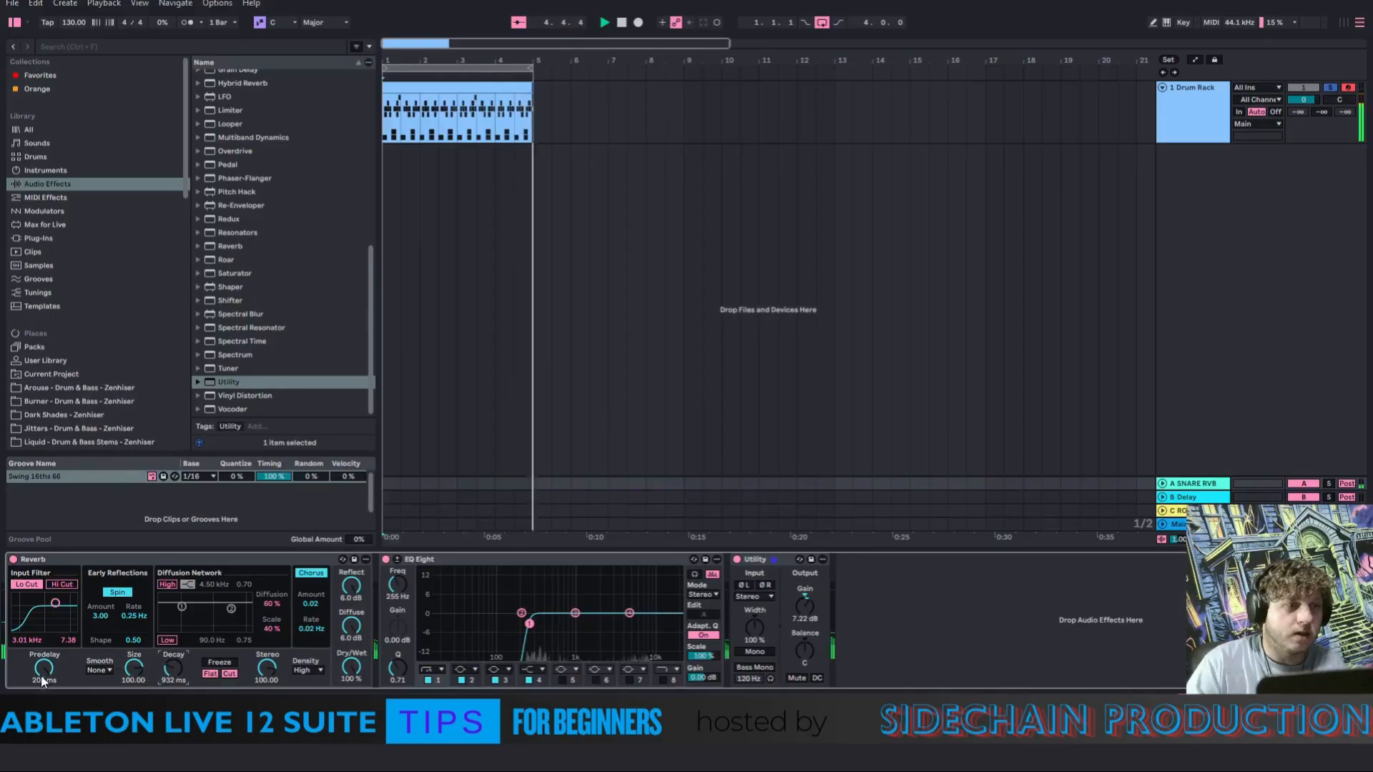
drag(44, 669, 44, 666)
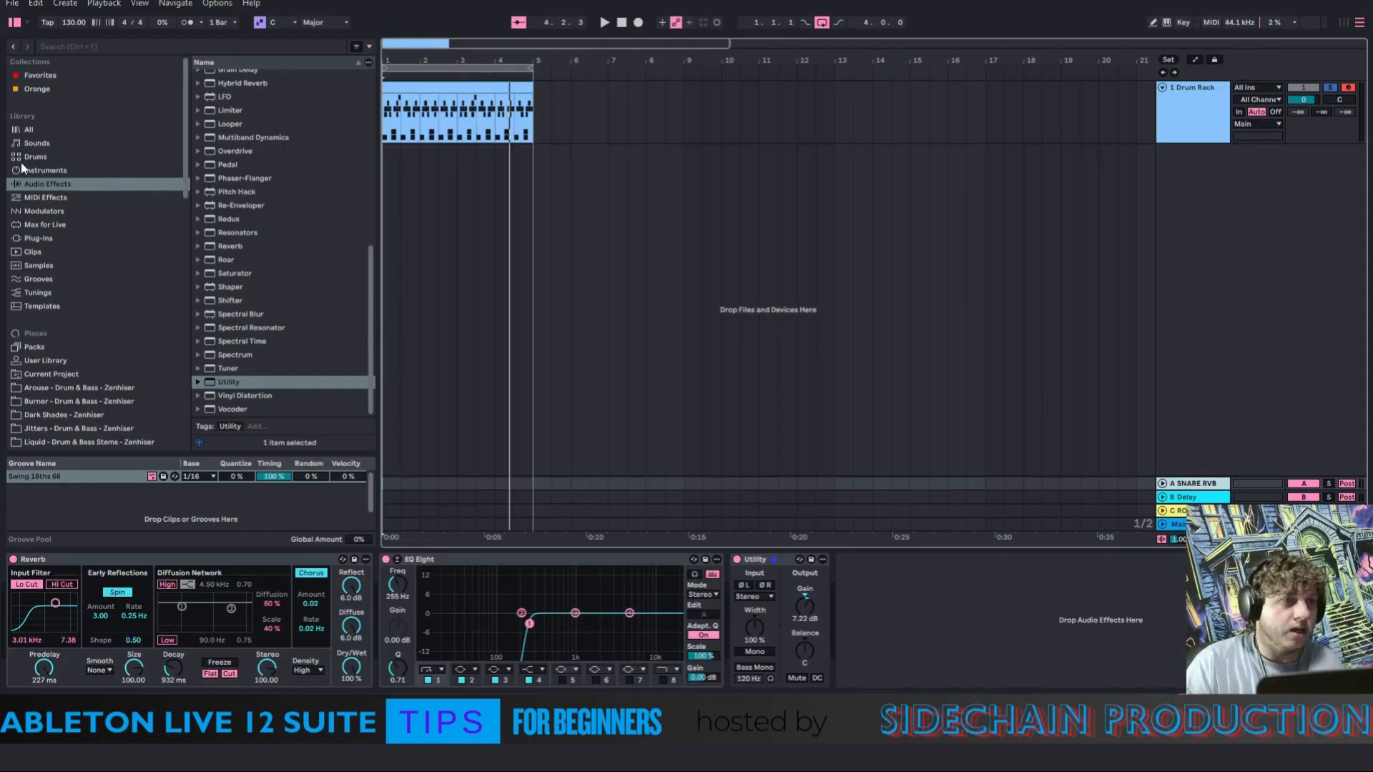
Add an LFO after the Utility on SNARE RVB and map it to the Utility's Balance with rate 2 and depth 28.3%
click(46, 171)
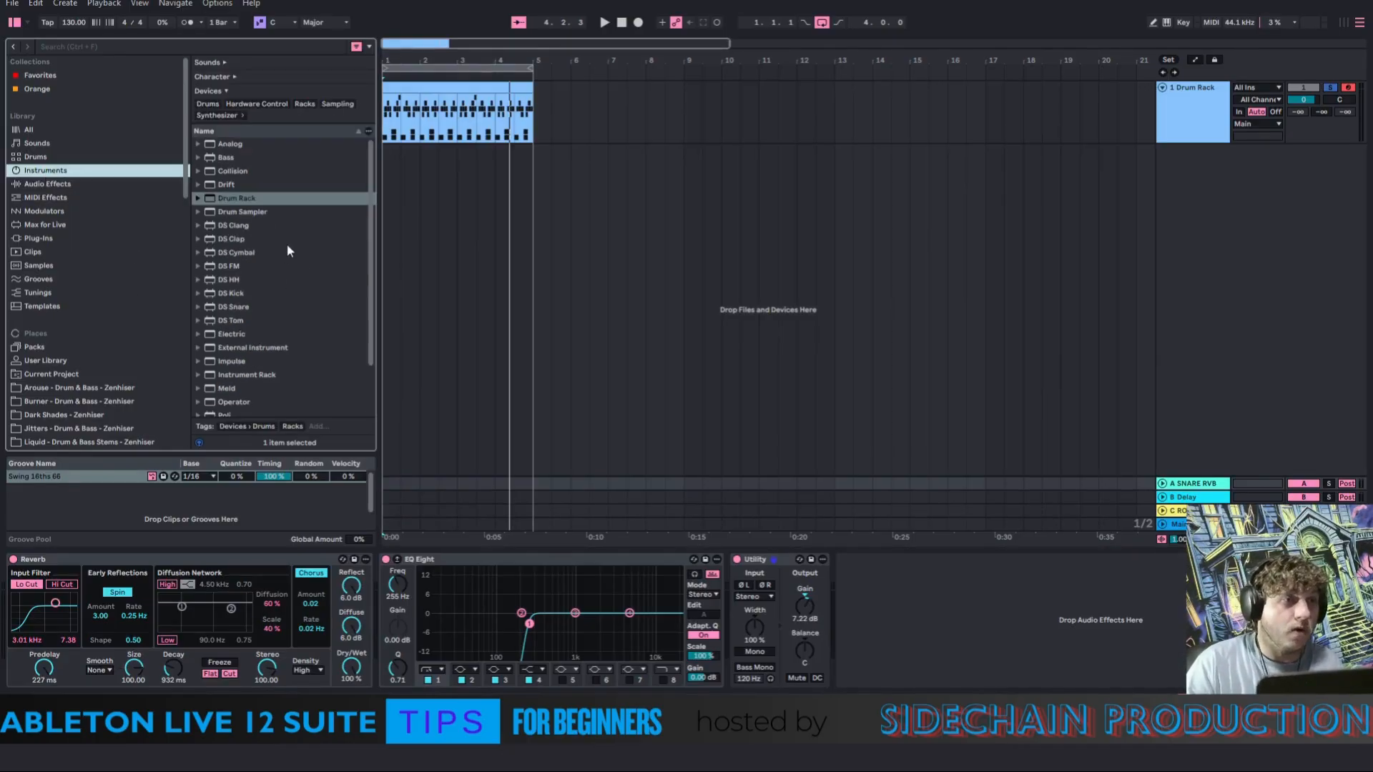
click(46, 184)
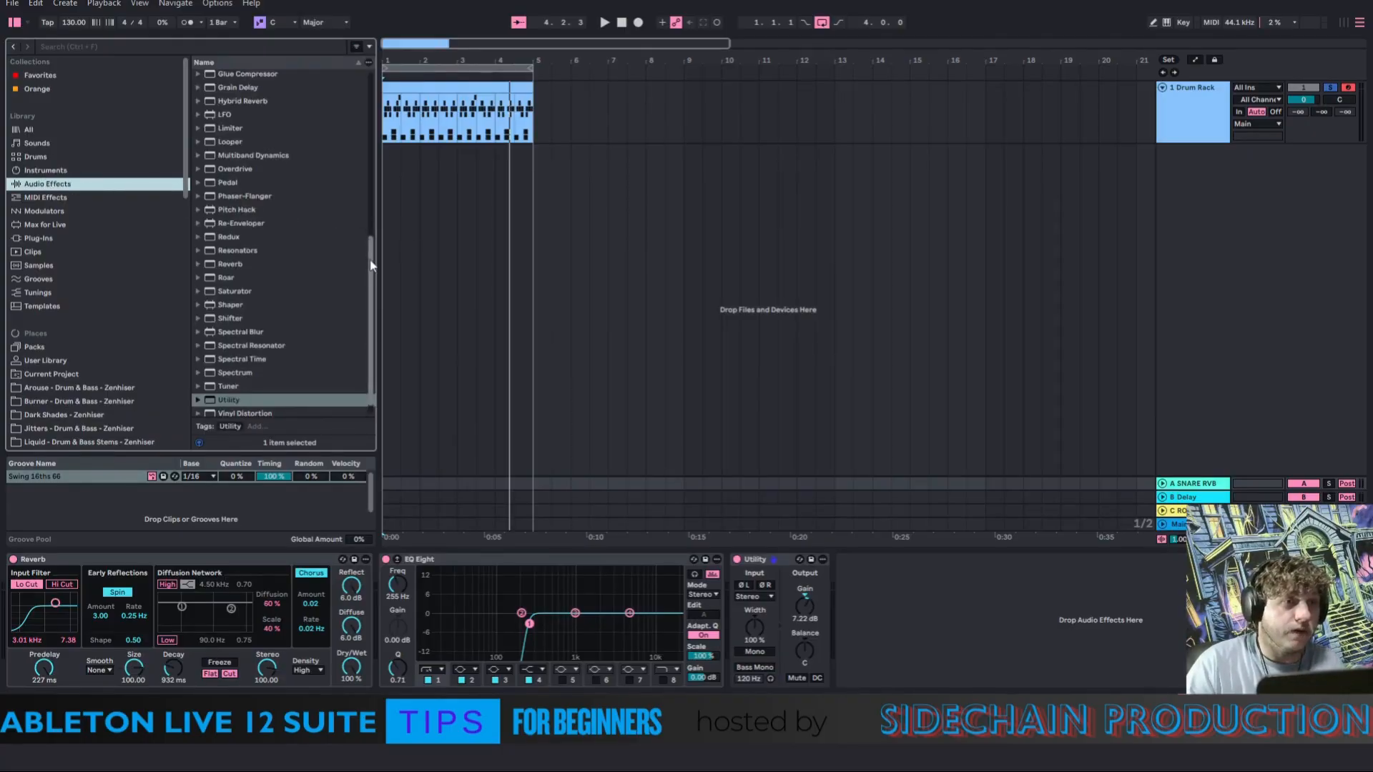
drag(371, 265, 372, 183)
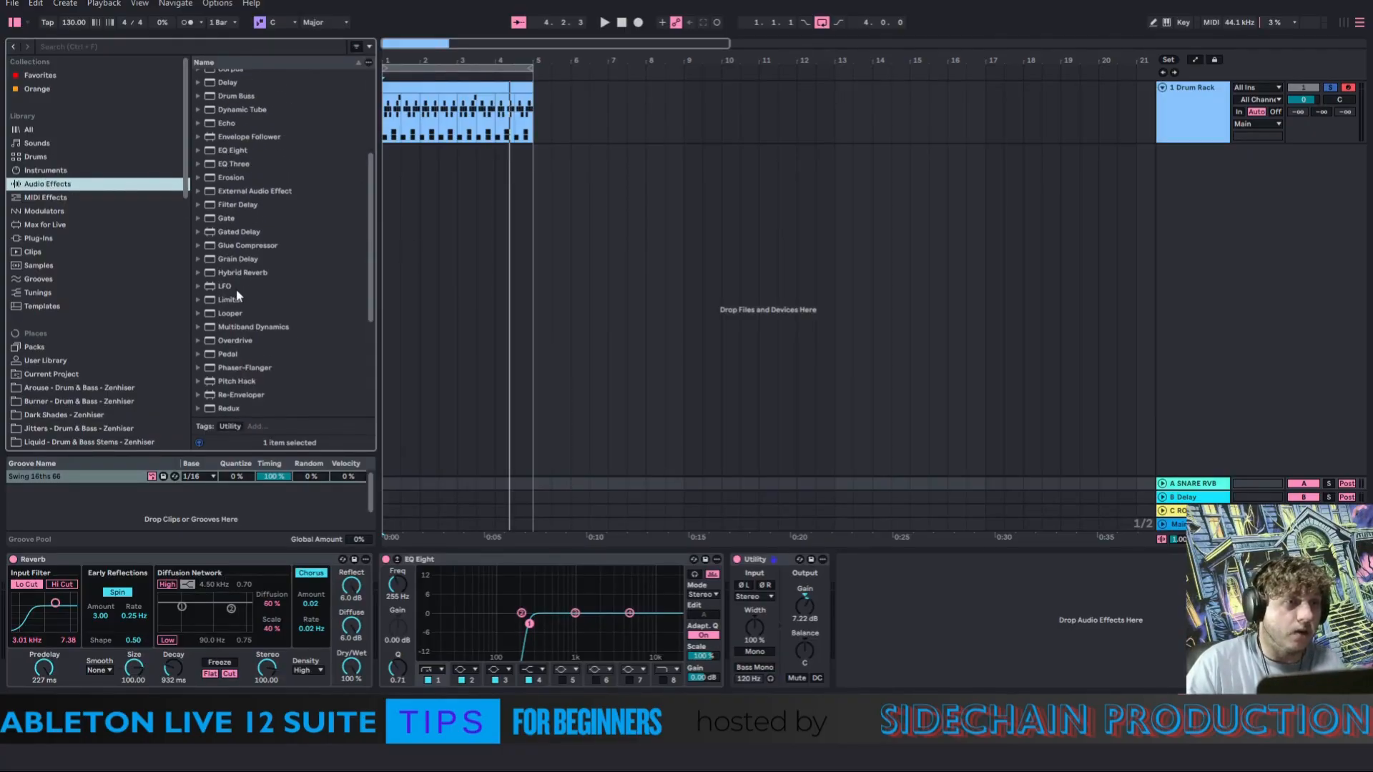
drag(232, 288, 835, 616)
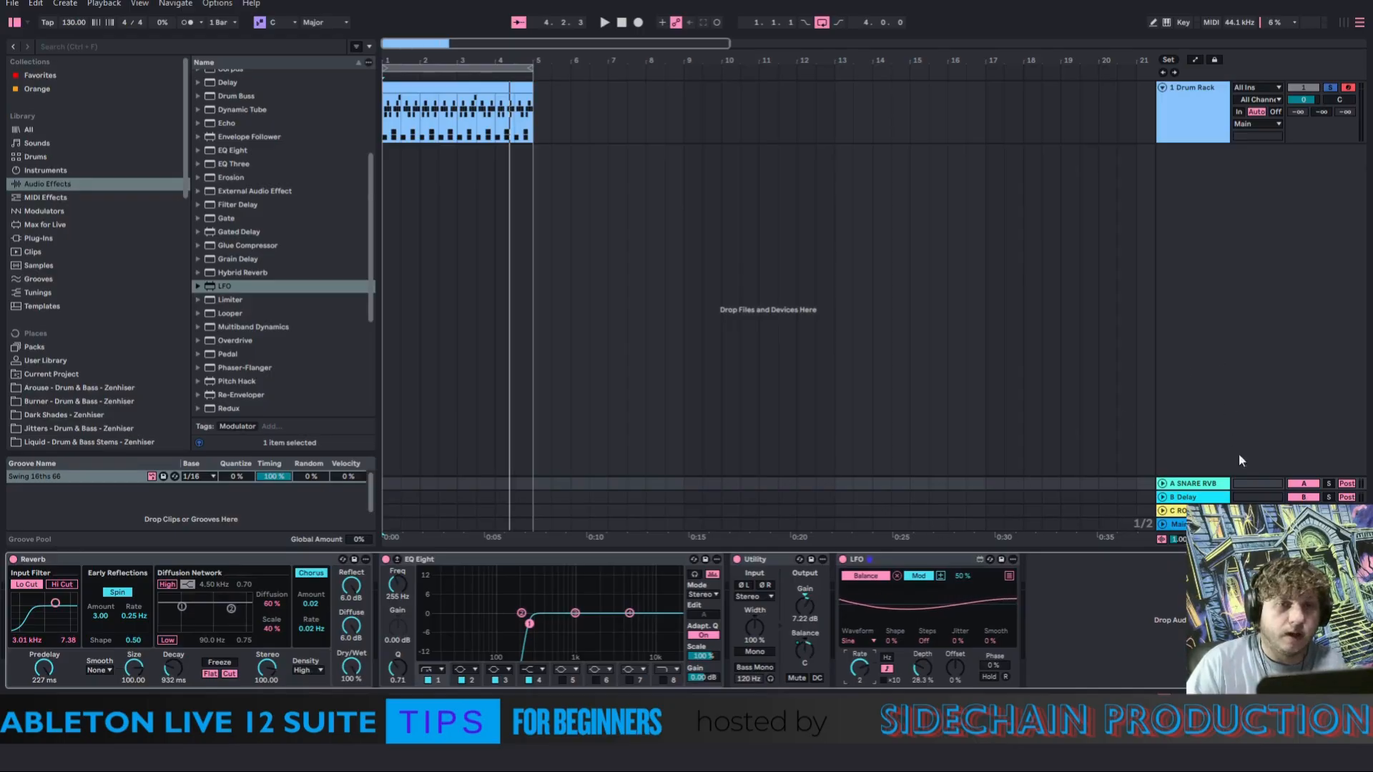
Unsolo the Drum Rack track and, during playback, set the LFO to Triangle with about 49% shape, 37% jitter and added smoothing
click(1328, 89)
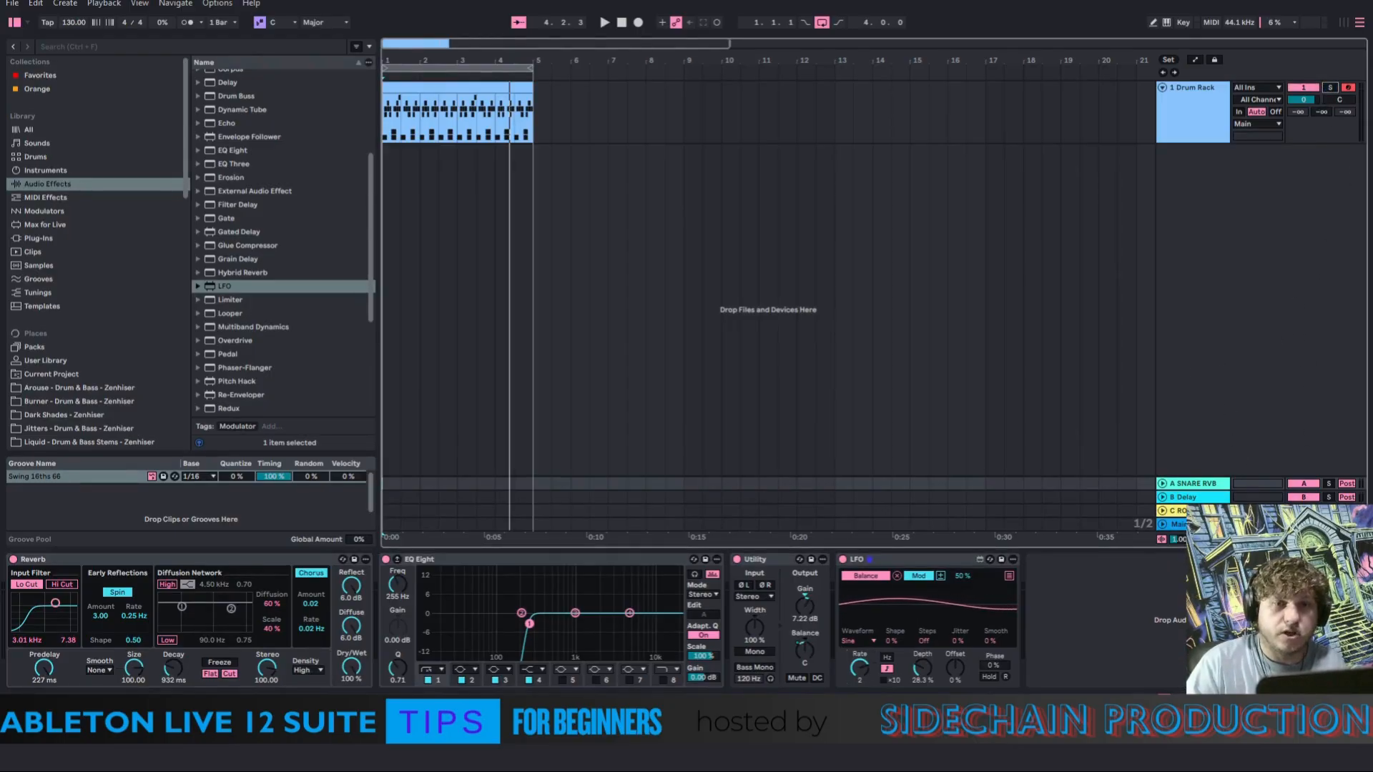
click(602, 23)
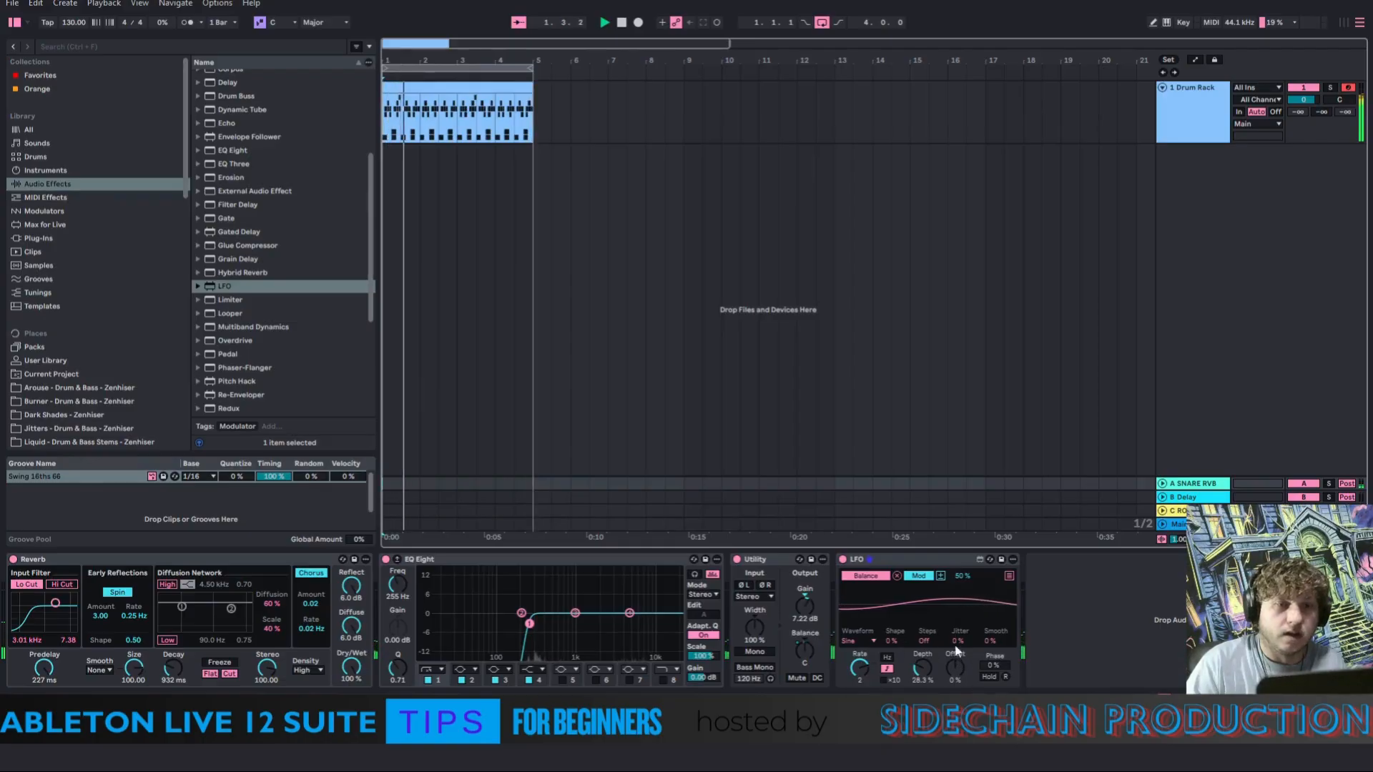
drag(991, 640, 991, 616)
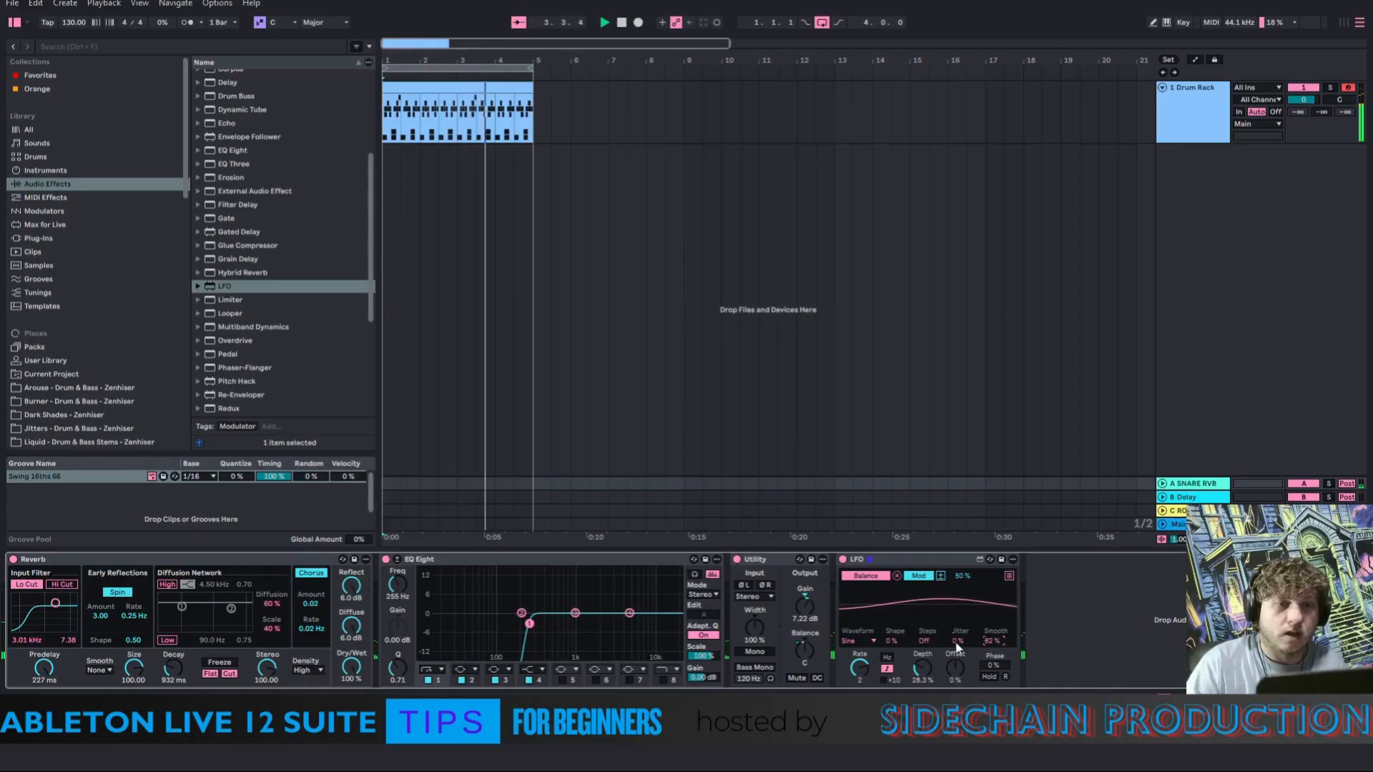
drag(957, 641, 891, 606)
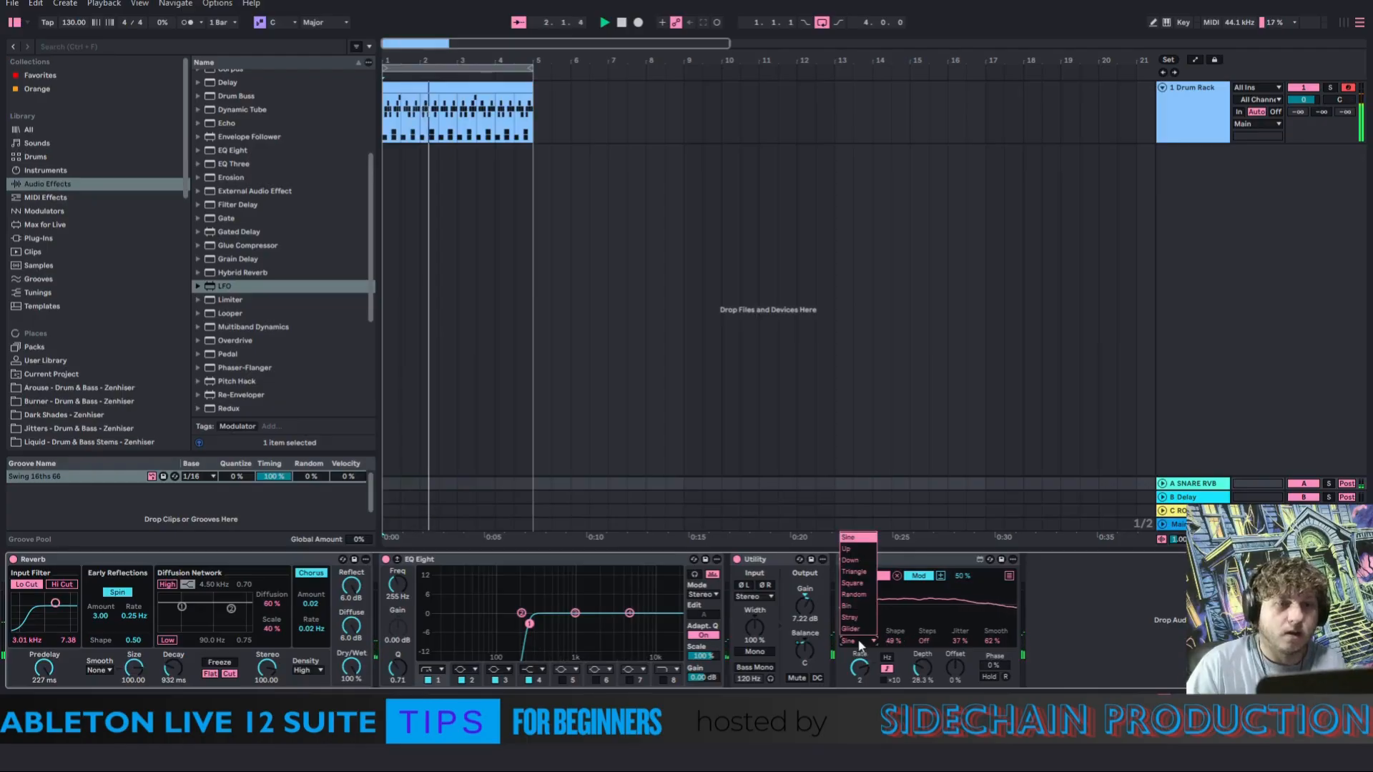
click(851, 574)
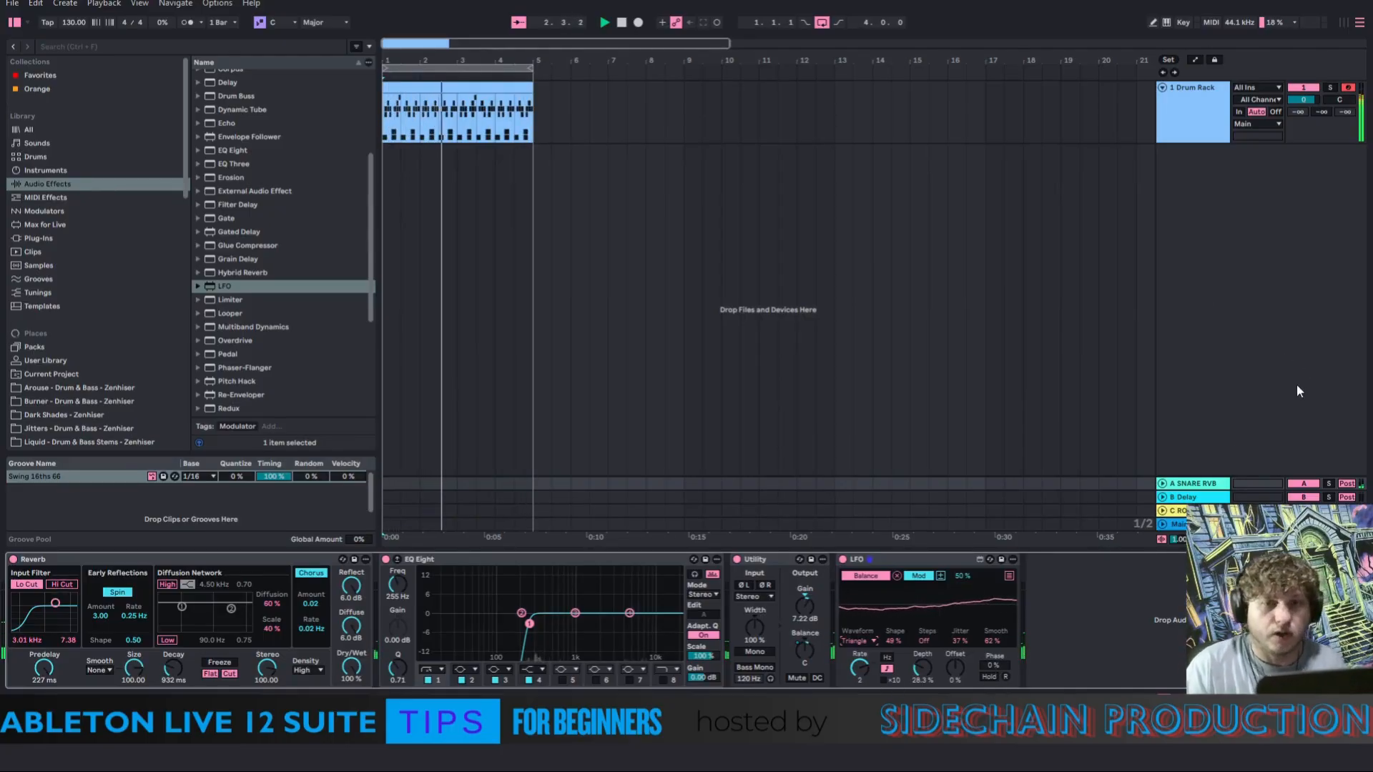
click(622, 23)
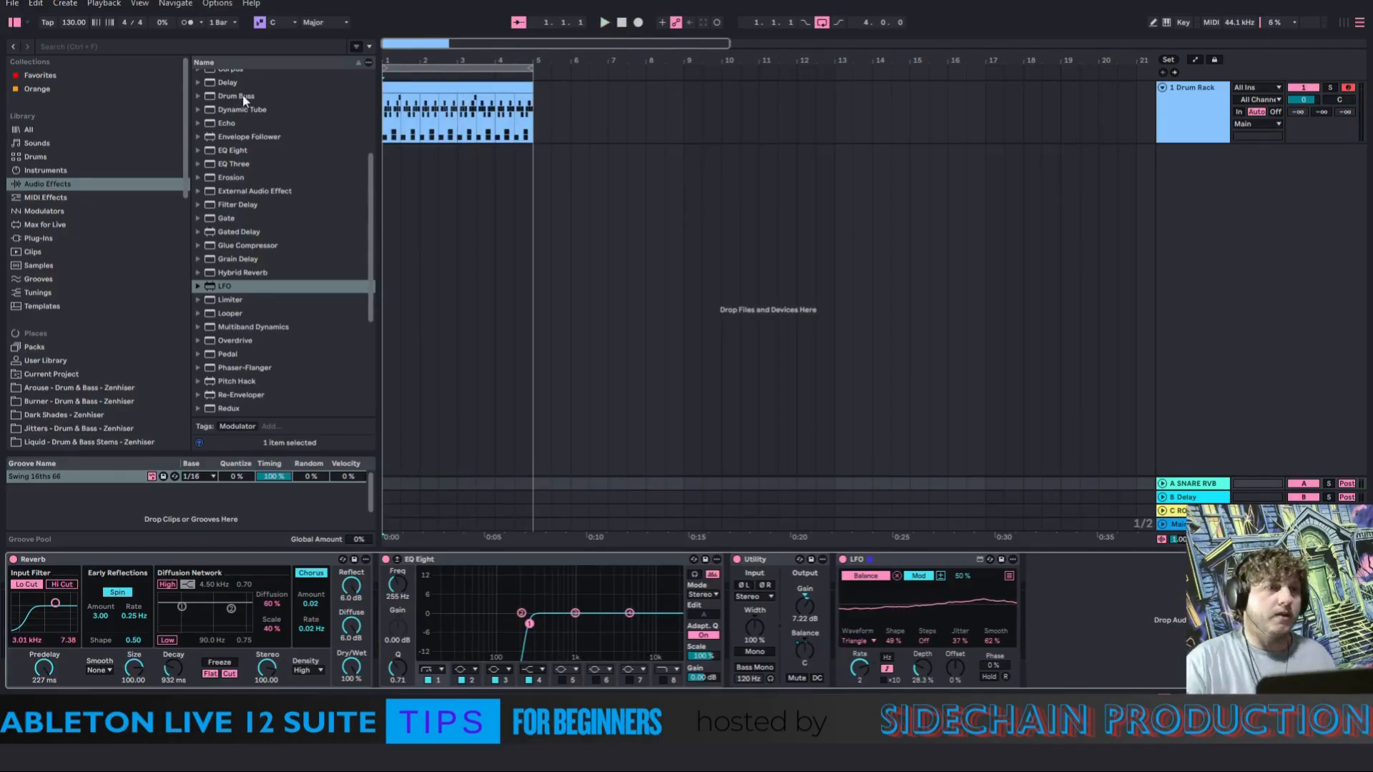
Add a Drum Buss to the Drum Rack track with 14% drive and 15% crunch, and compare the loop with it bypassed and enabled
drag(243, 100, 1194, 132)
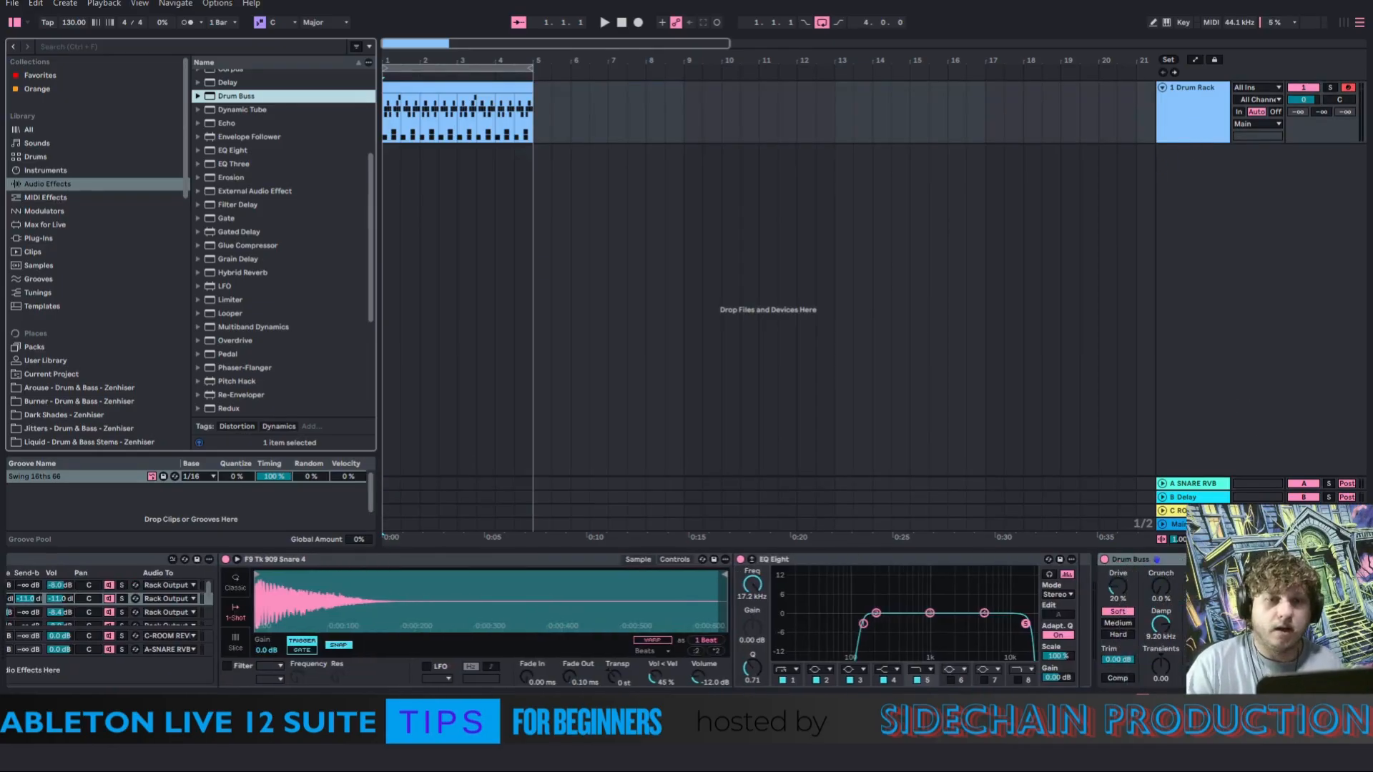
click(1156, 560)
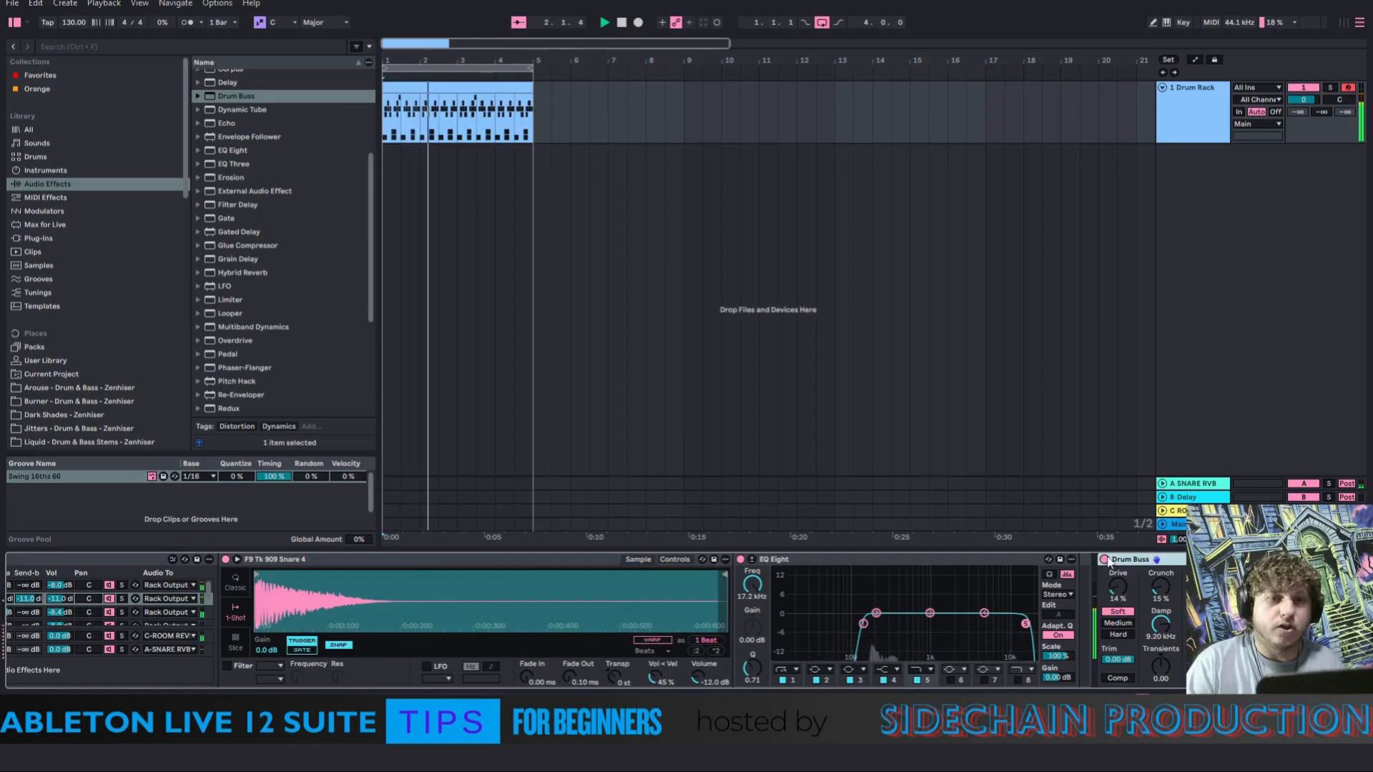
click(1104, 559)
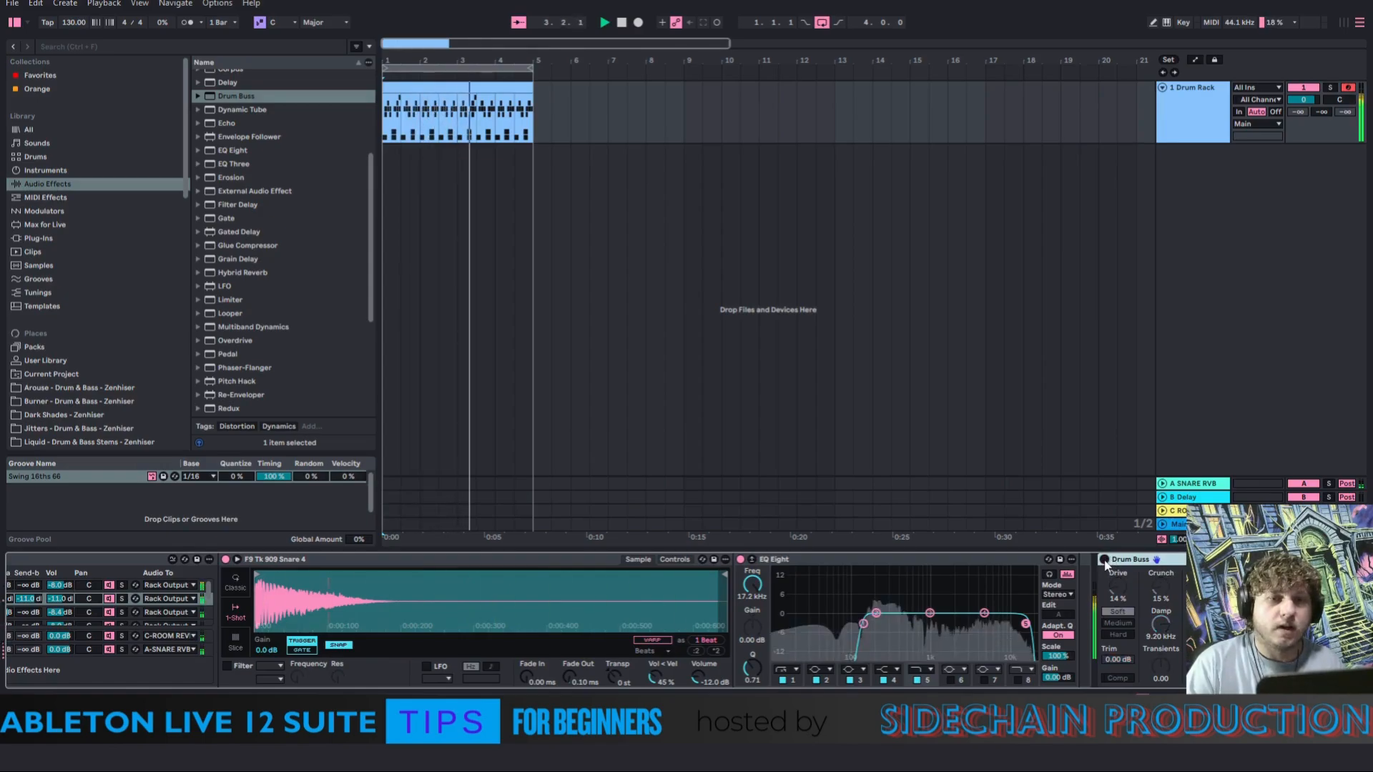
click(1104, 560)
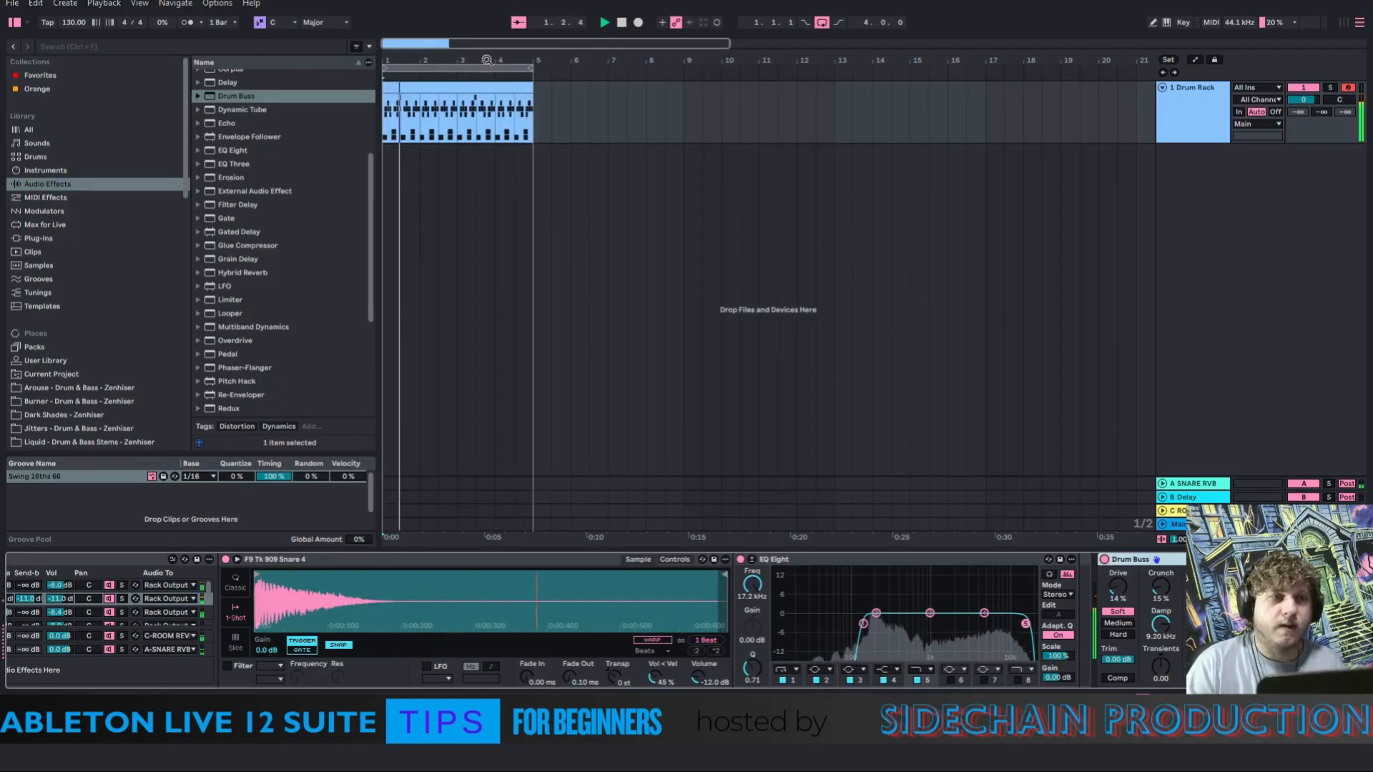
key(space)
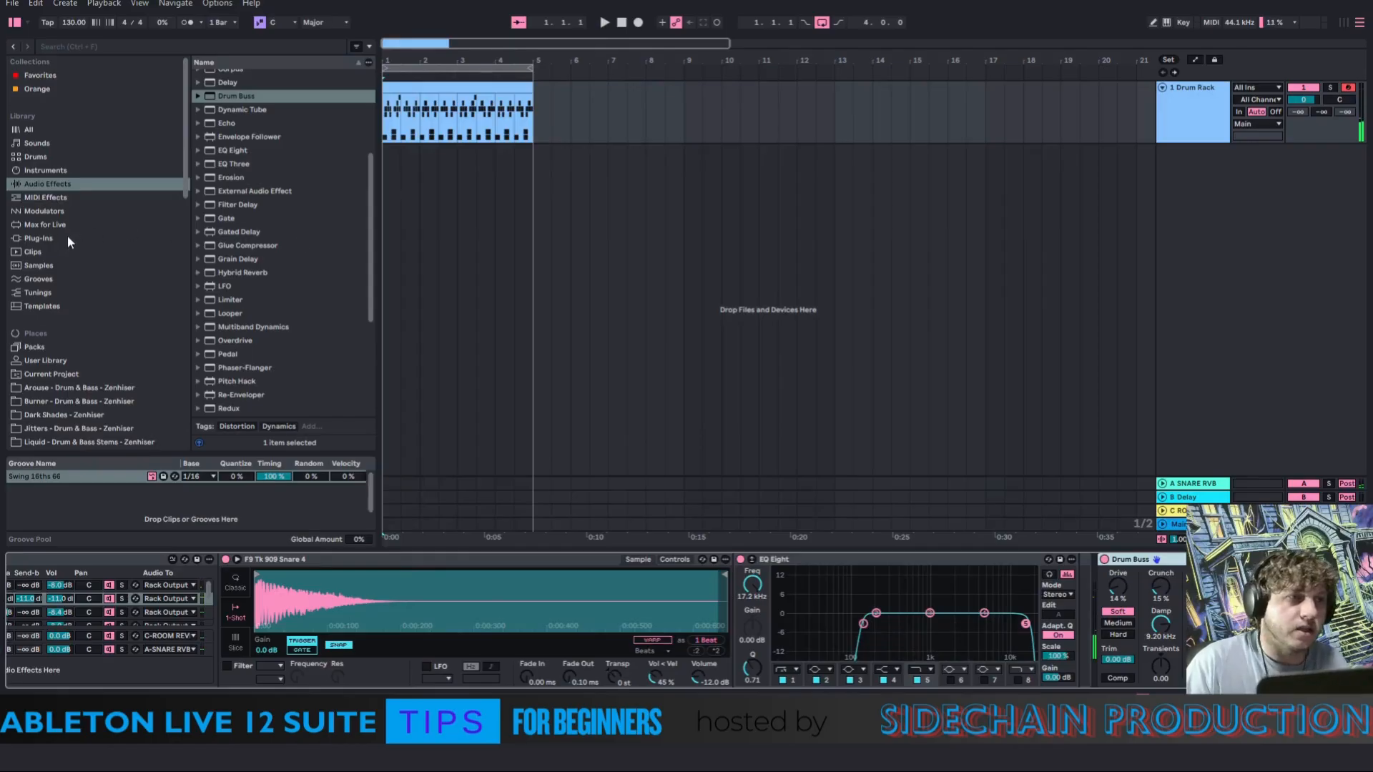
Audition presets of the Bass instrument, including Dark and Brash, Fill The Groove, Lead-in, Huez Kontrol and Hypno Sequence
click(61, 170)
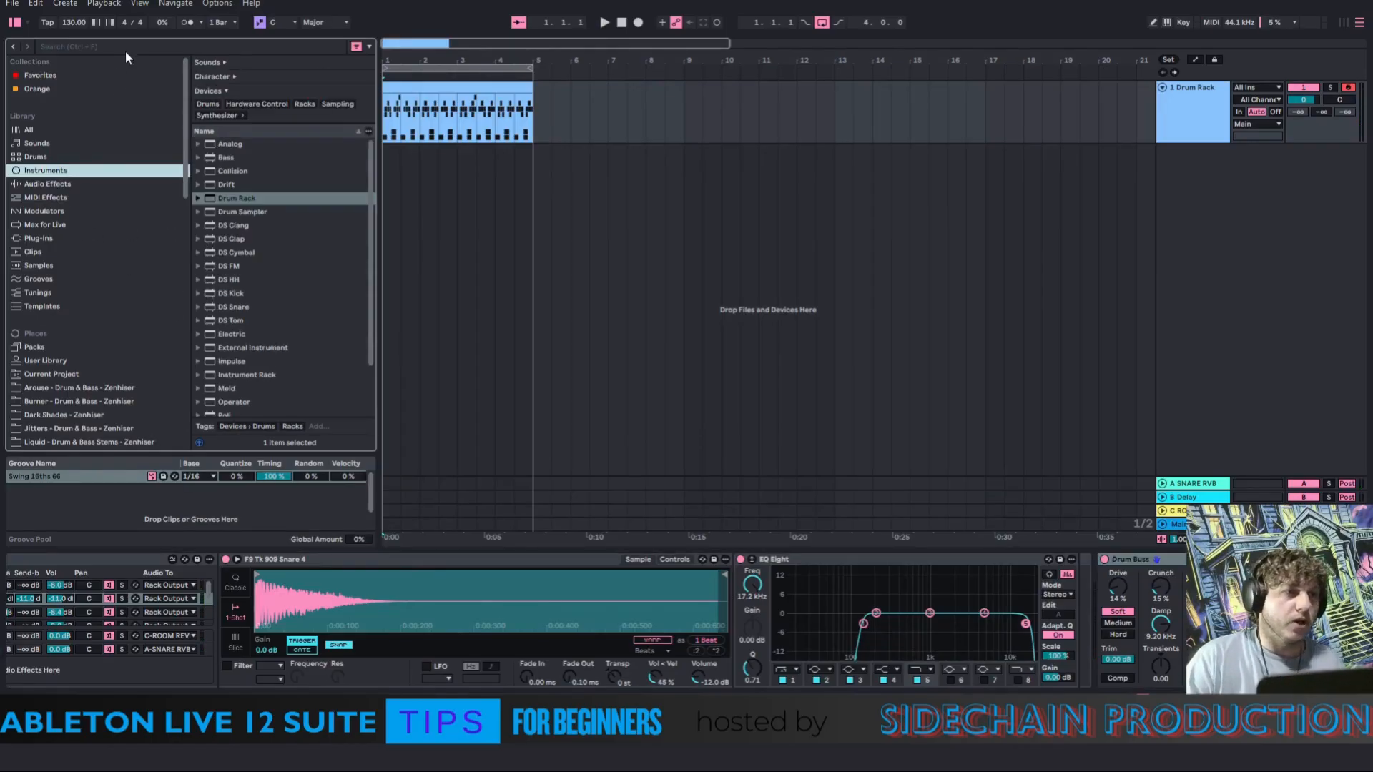
click(198, 157)
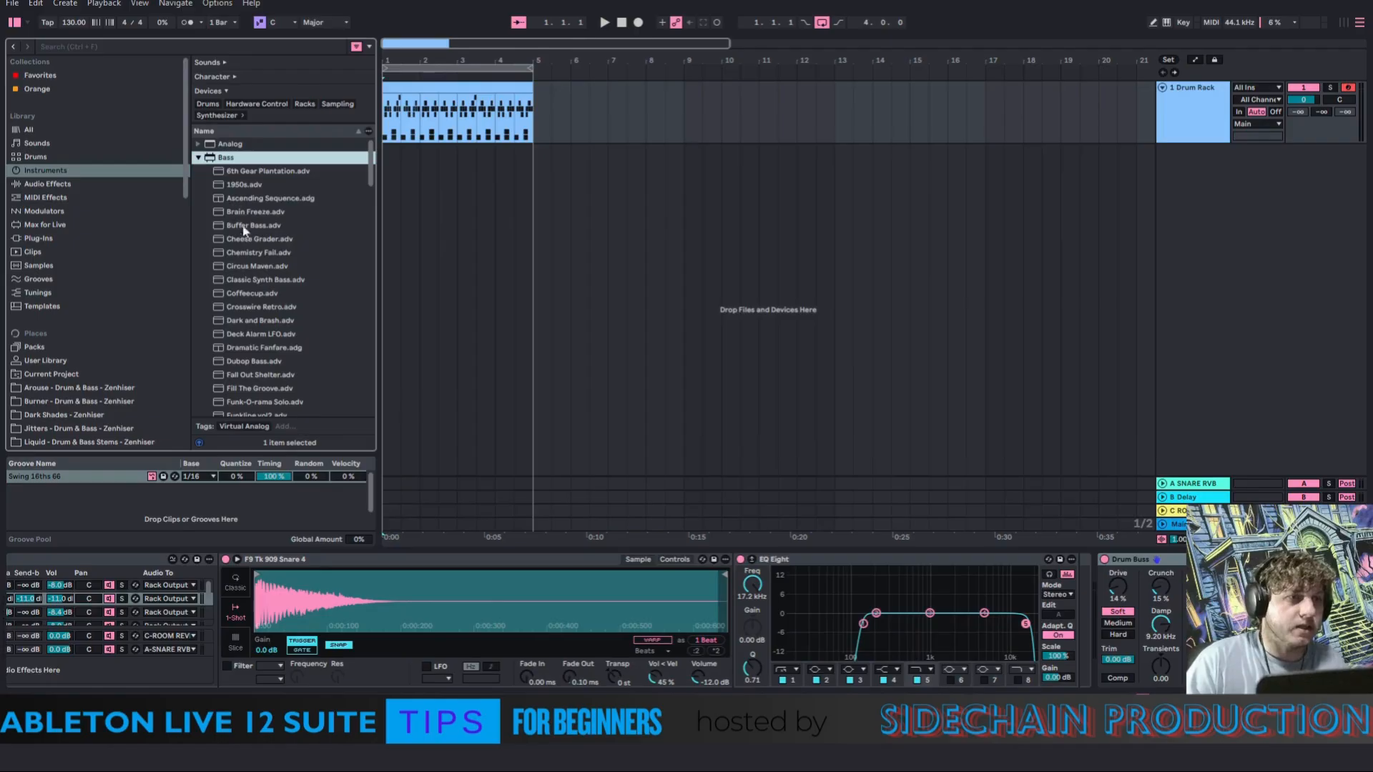
click(263, 320)
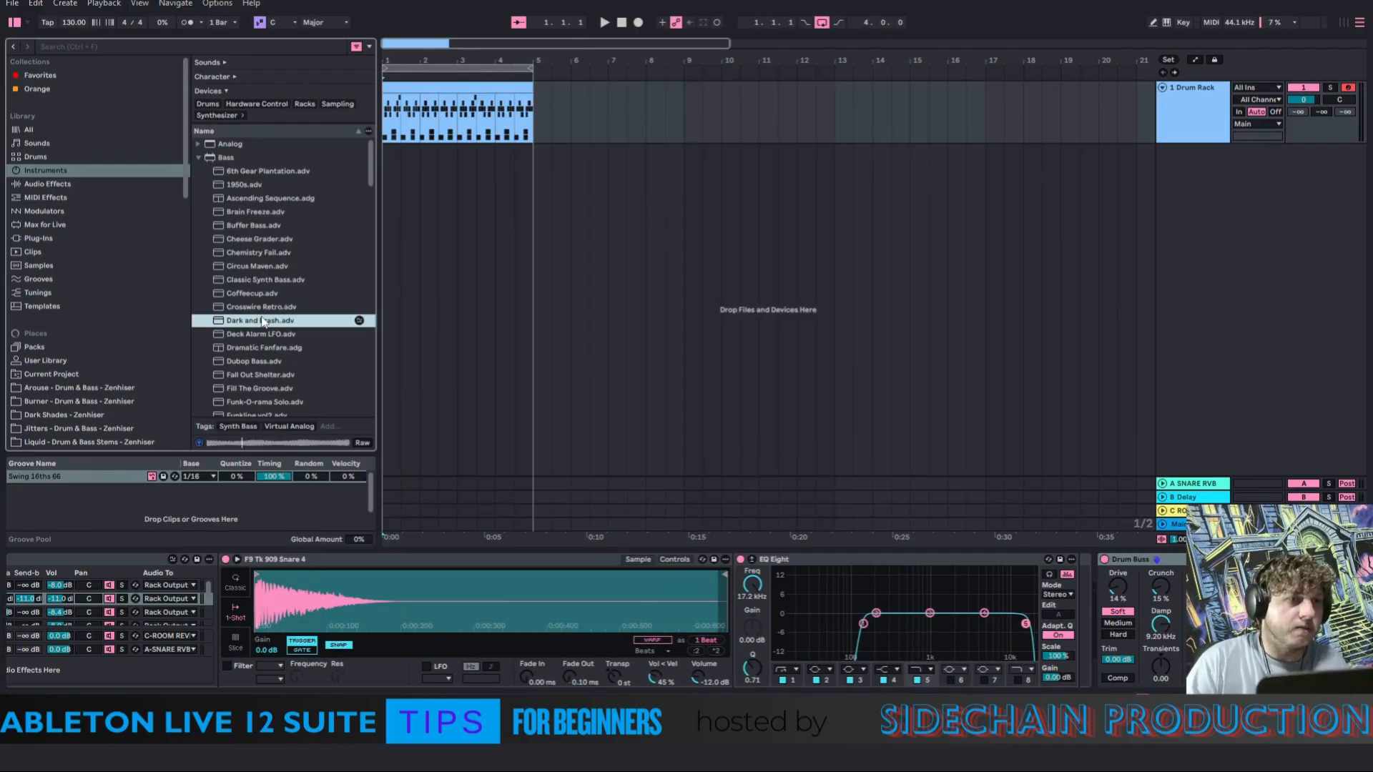
click(279, 348)
click(261, 376)
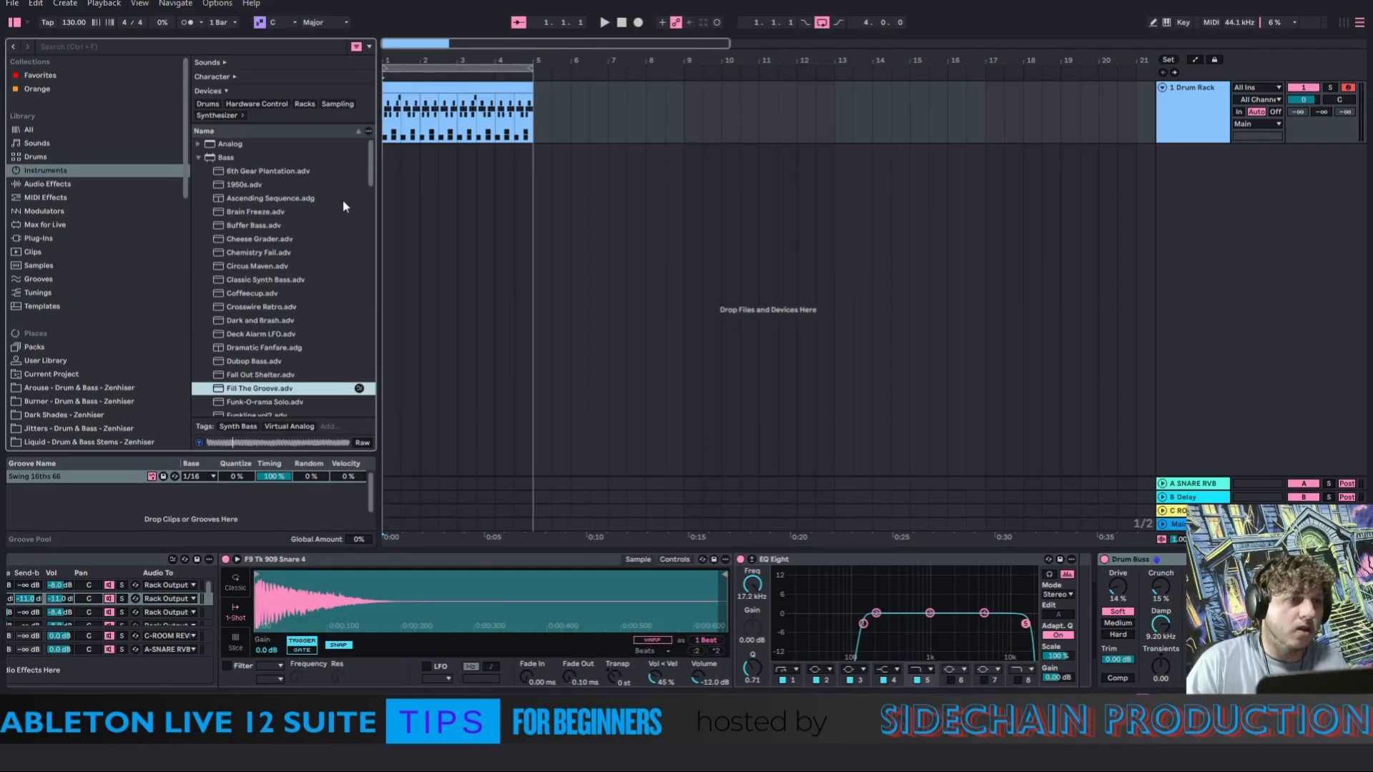
drag(374, 163, 377, 212)
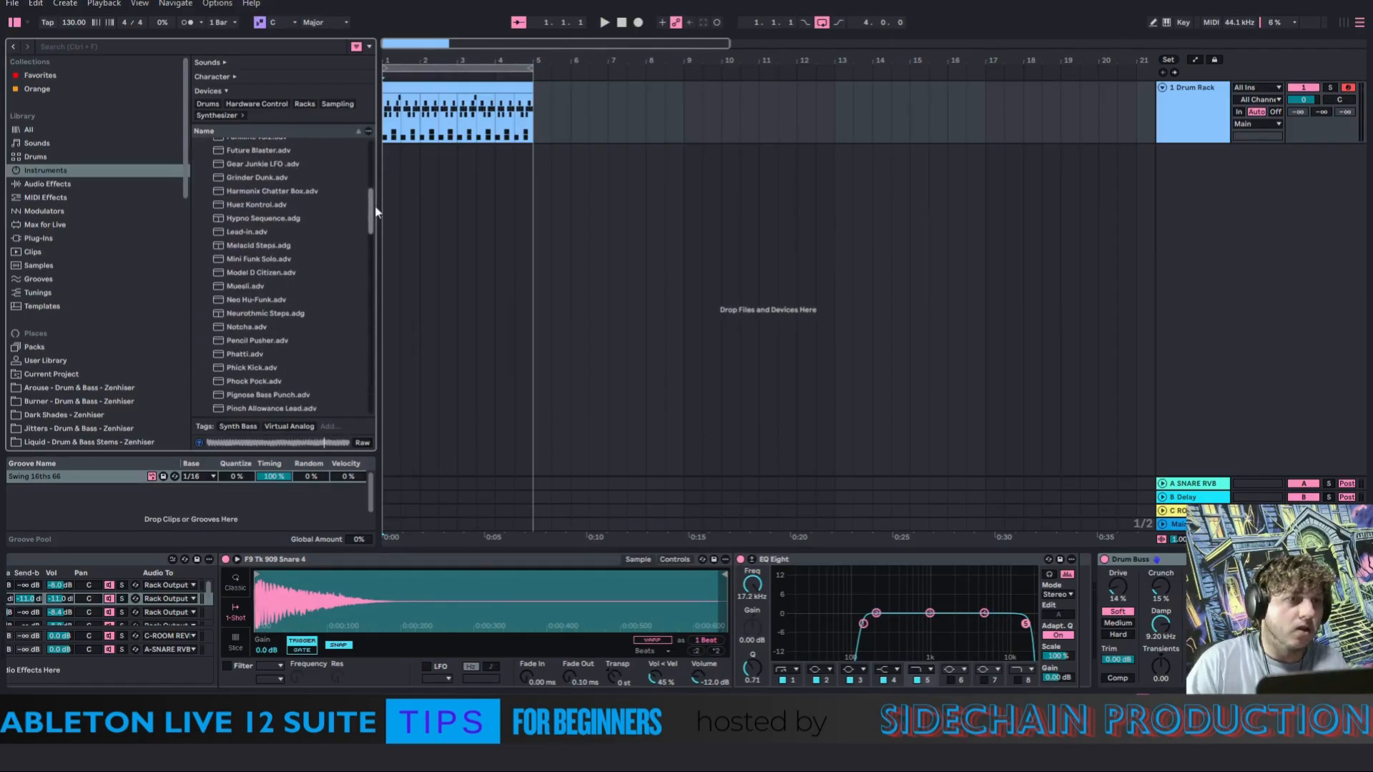
click(251, 233)
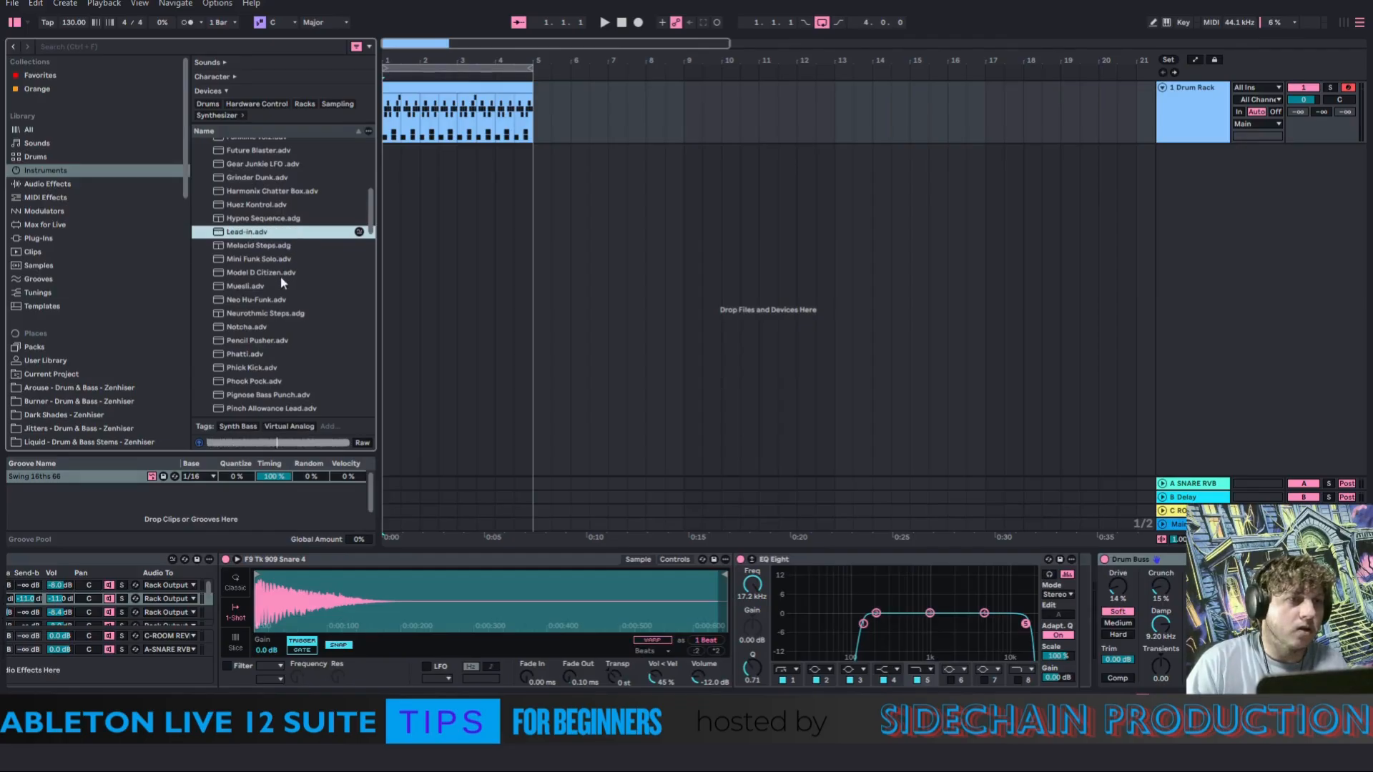
click(248, 220)
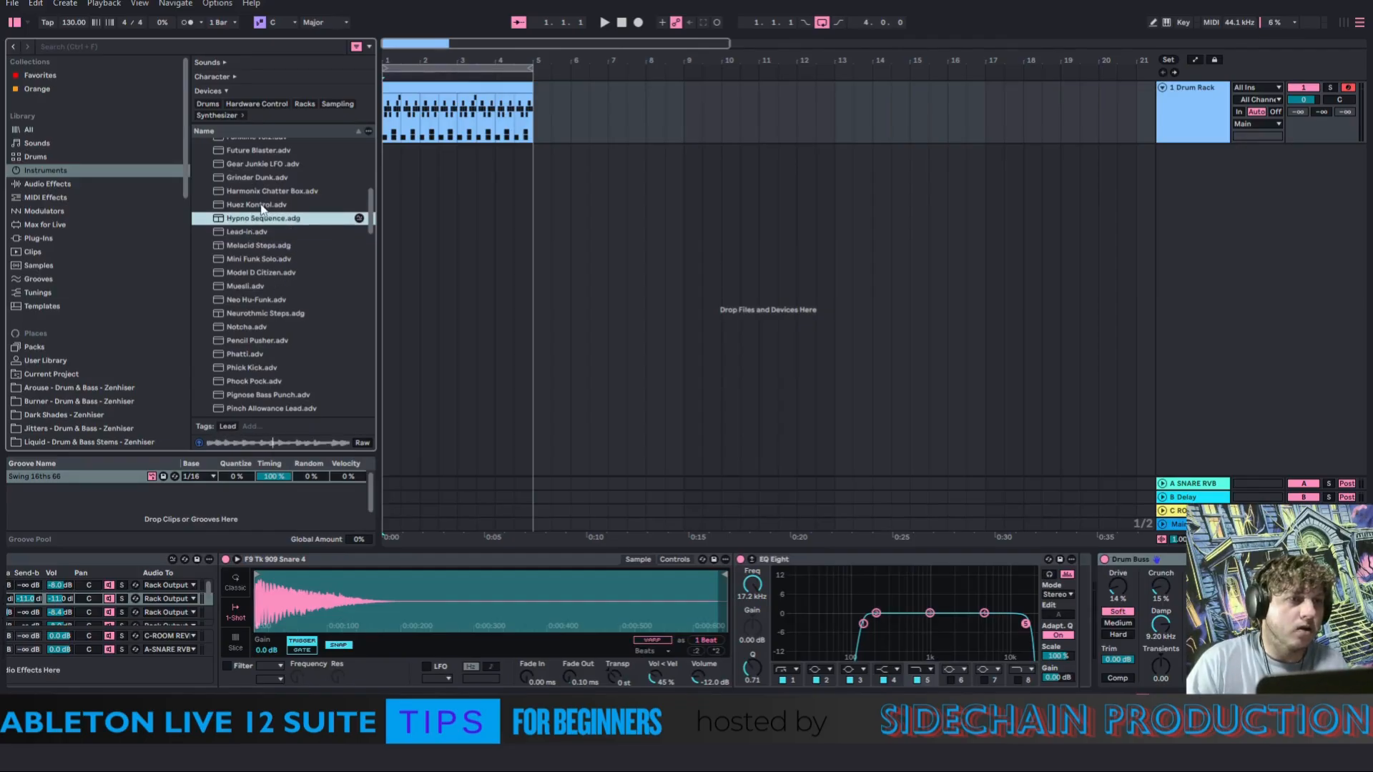
click(257, 205)
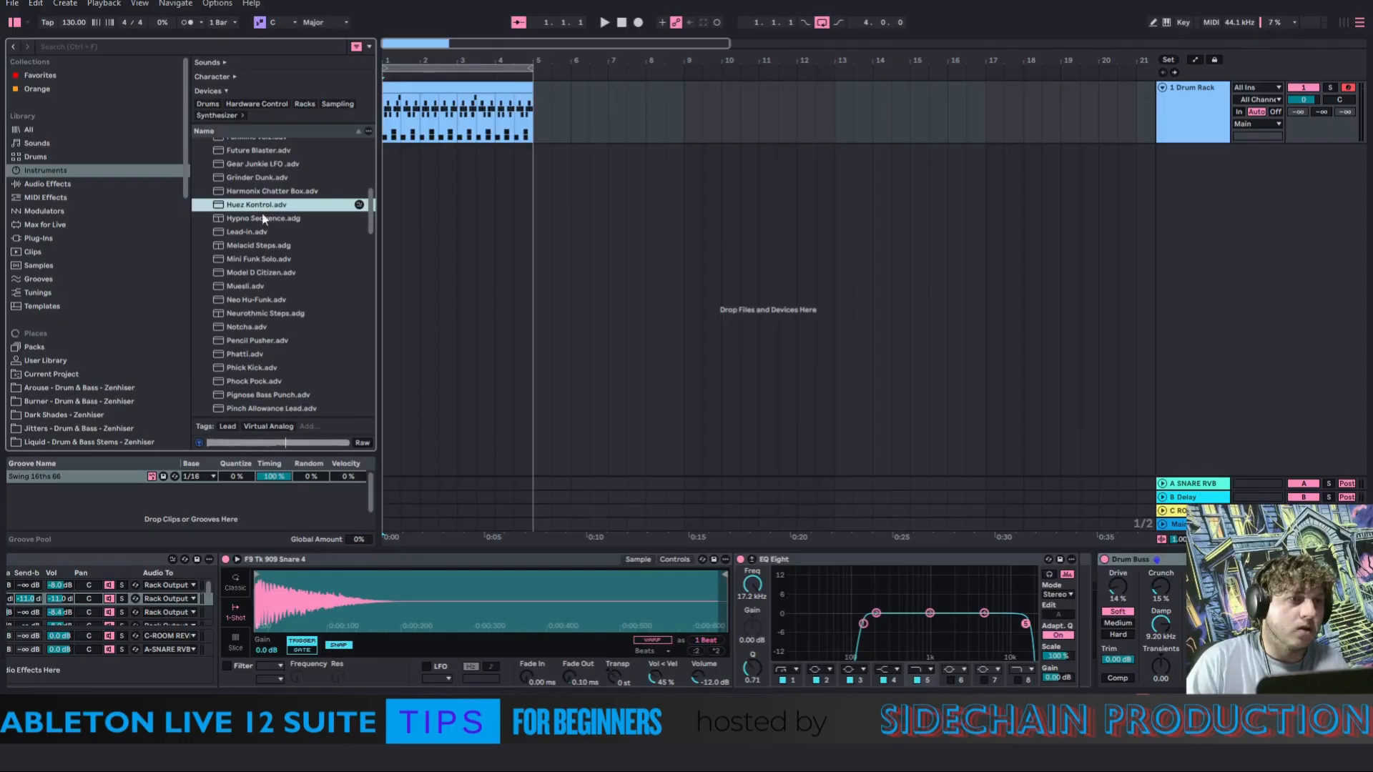
click(263, 219)
Insert a MIDI track, load Hypno Sequence on it, and lower its volume to -12.3 dB while the drum loop plays
right_click(1178, 184)
click(1196, 201)
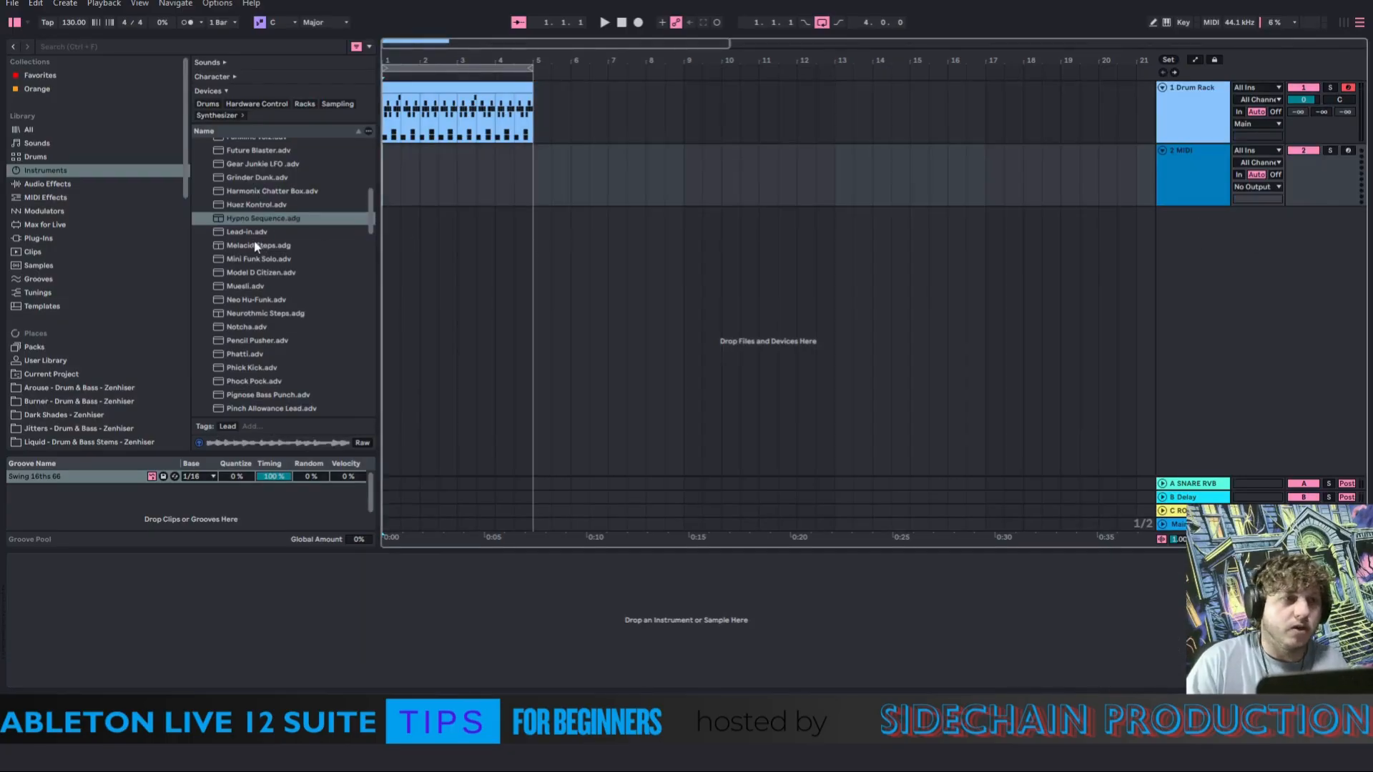
click(242, 217)
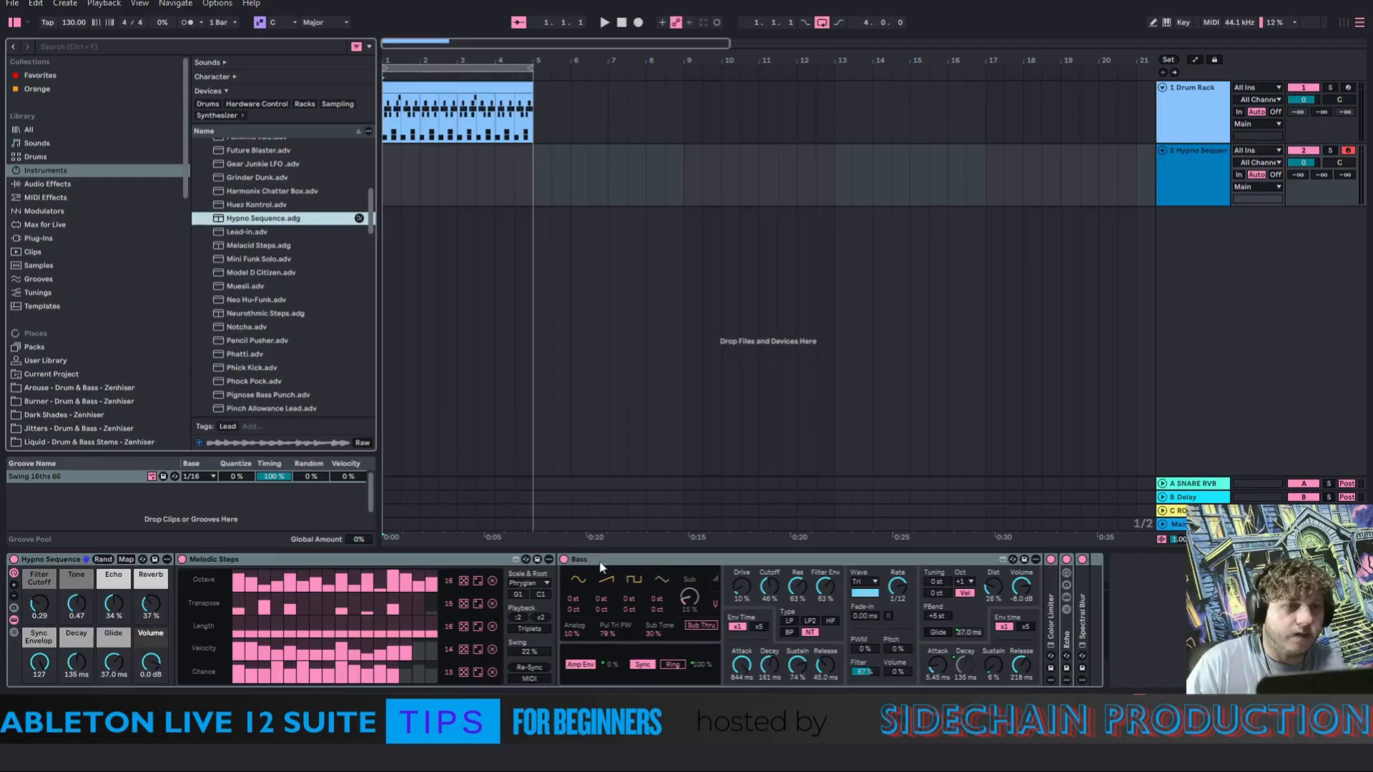
click(598, 579)
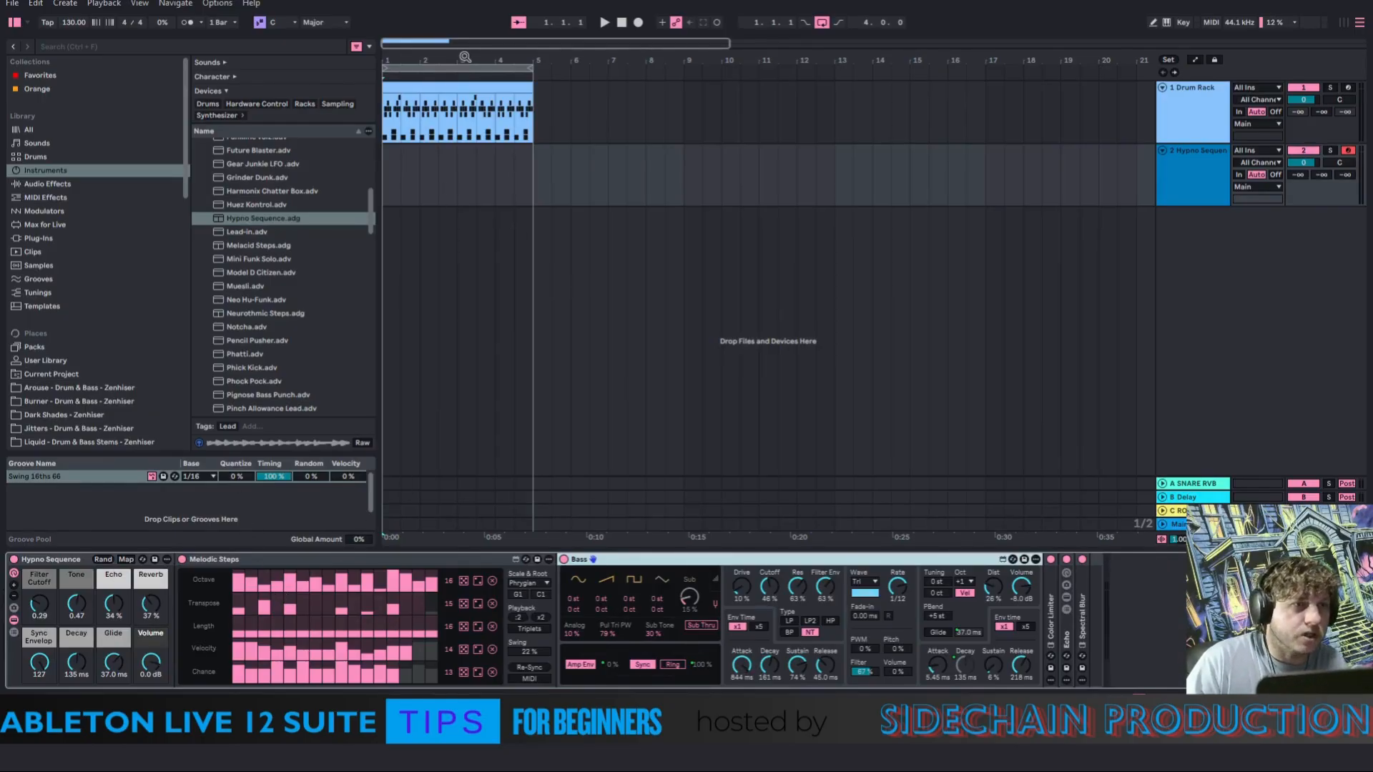
key(space)
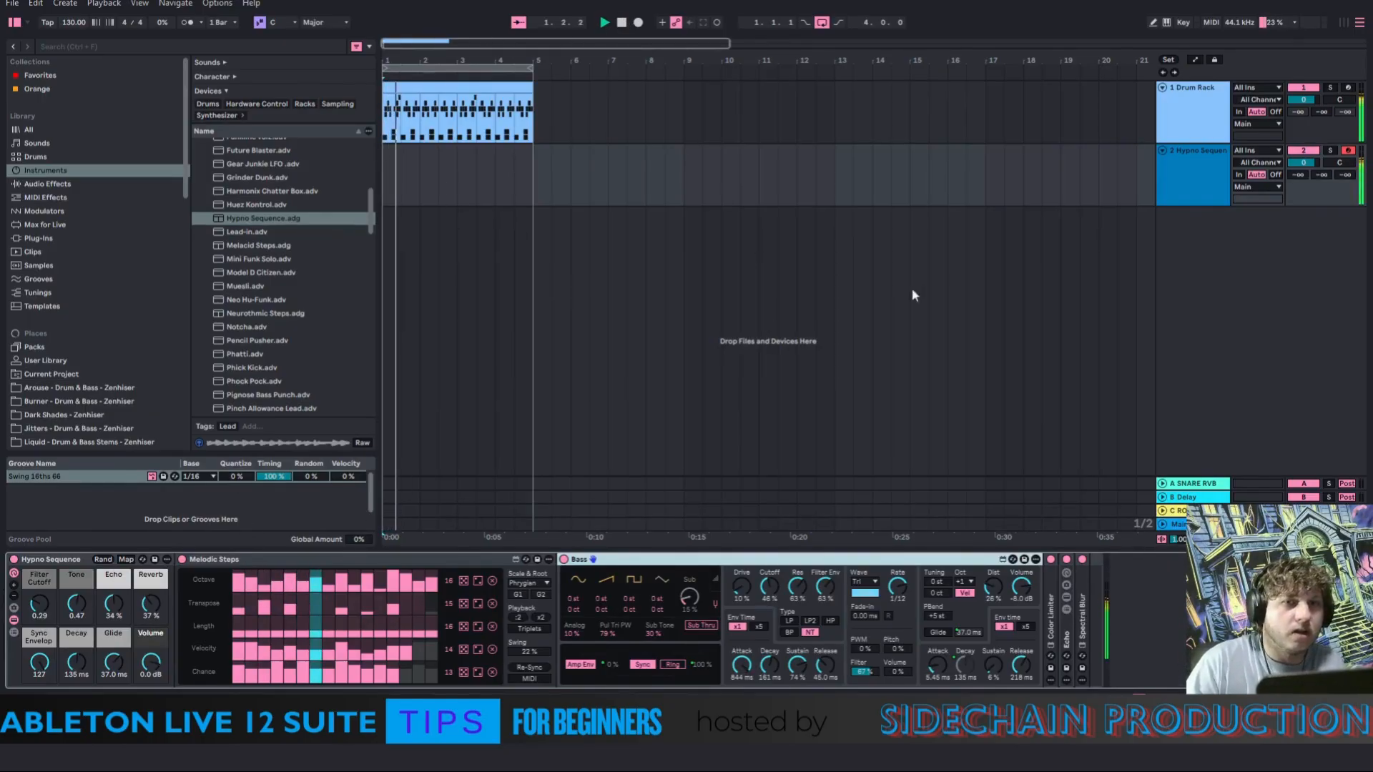
drag(1314, 163, 1314, 196)
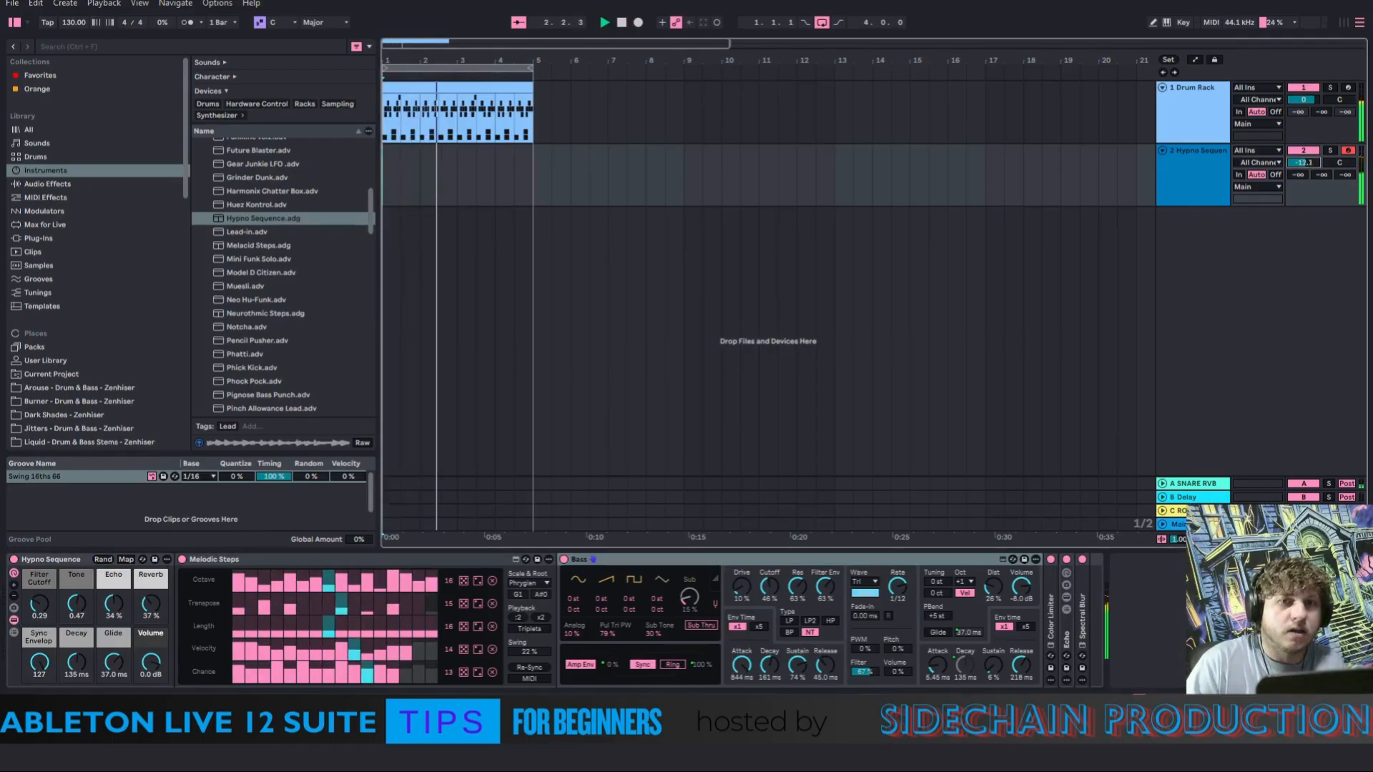
Set the Hypno Sequence rack's filter cutoff to 0.13 and its Melodic Steps to the Minor scale with root A-1
drag(541, 595, 541, 640)
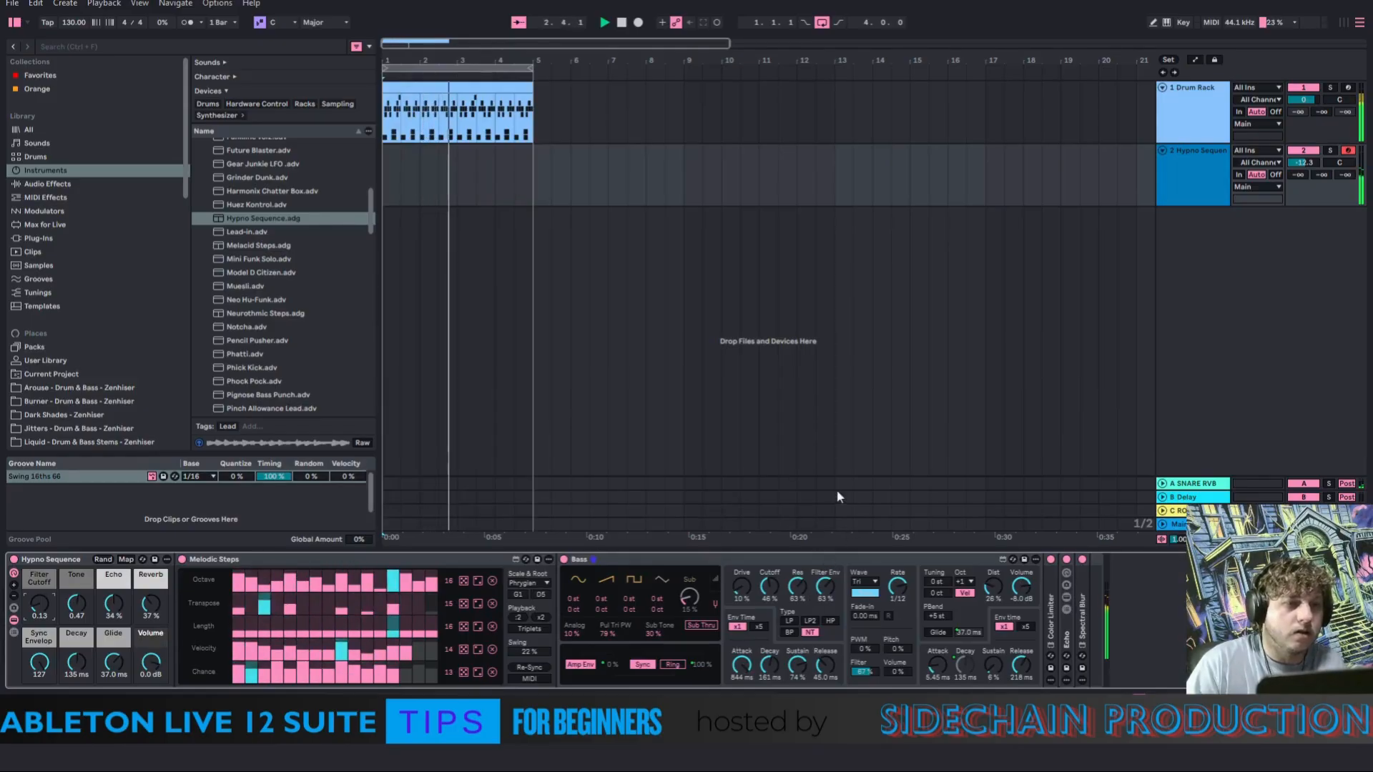
drag(541, 595, 527, 600)
key(Up)
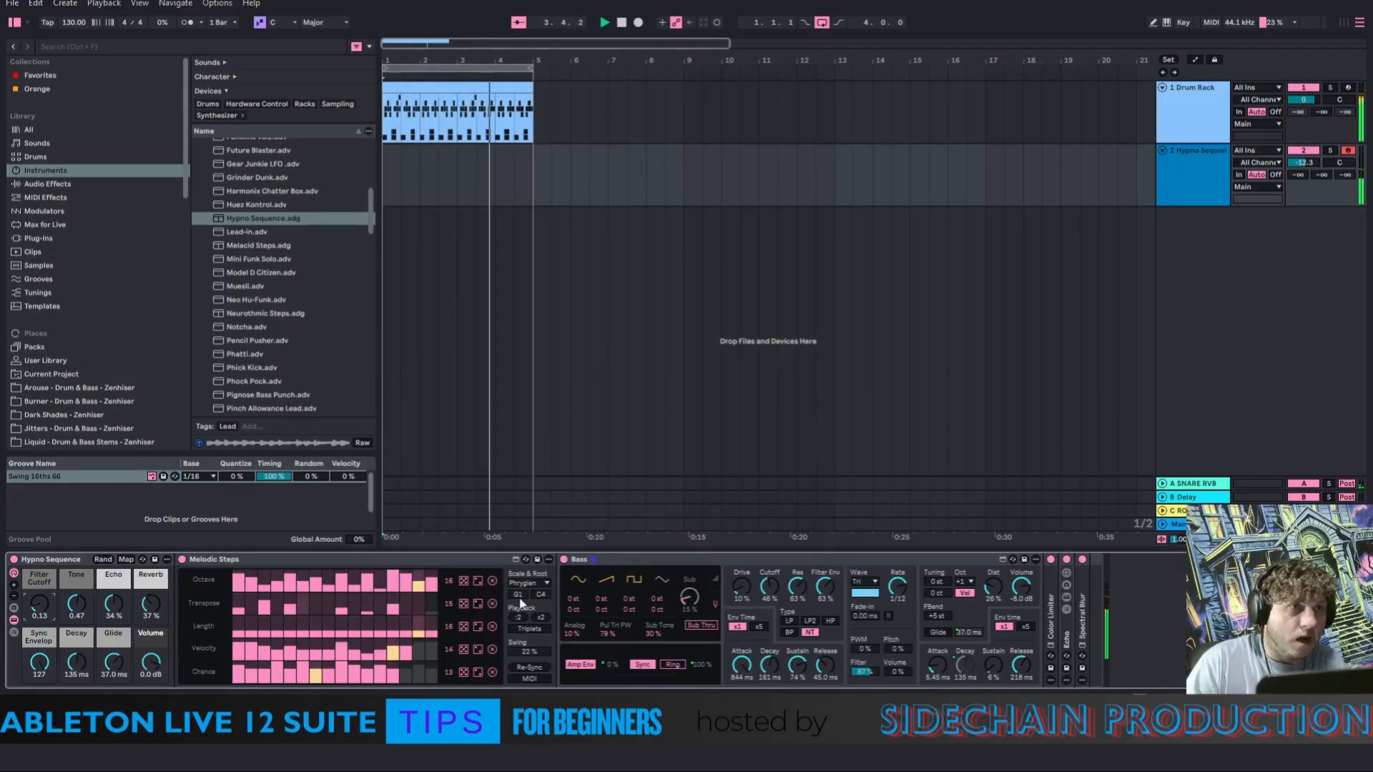
key(Up)
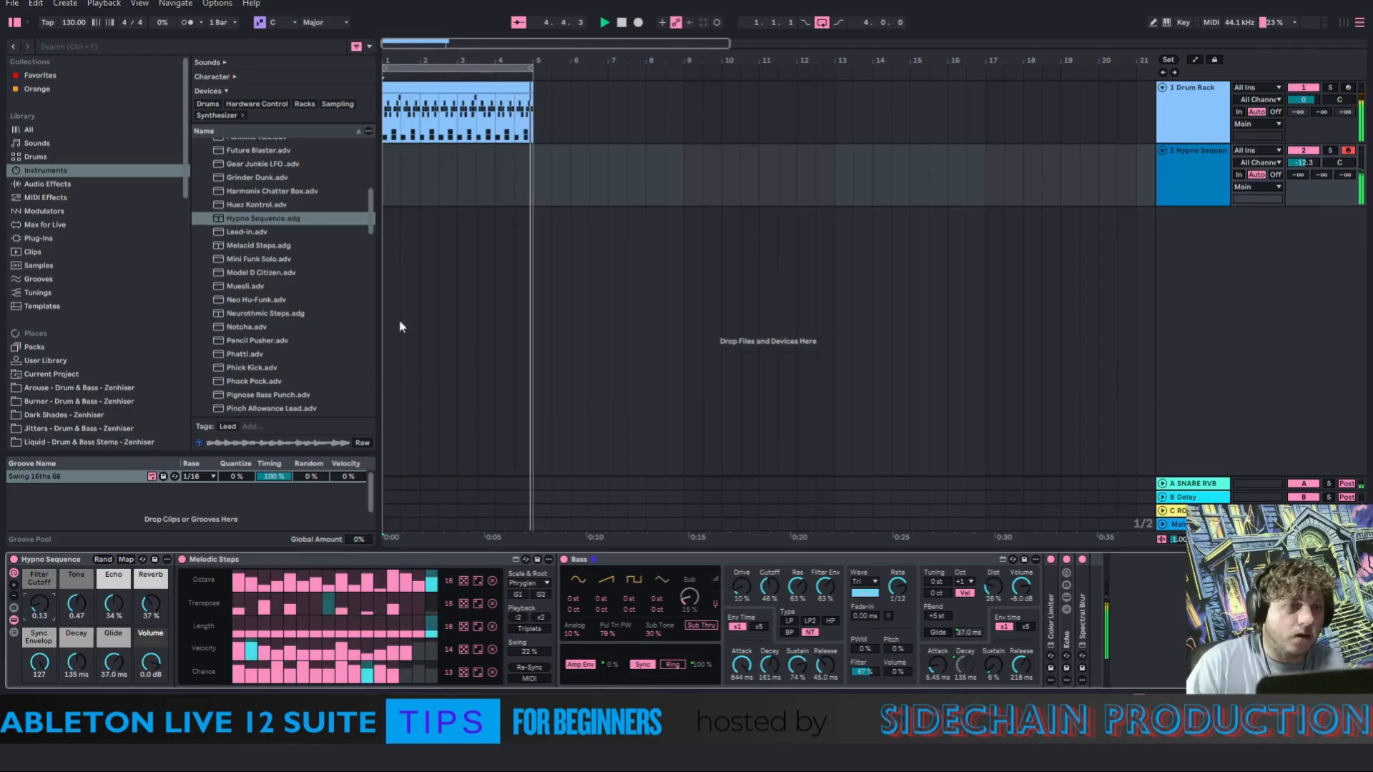
click(523, 584)
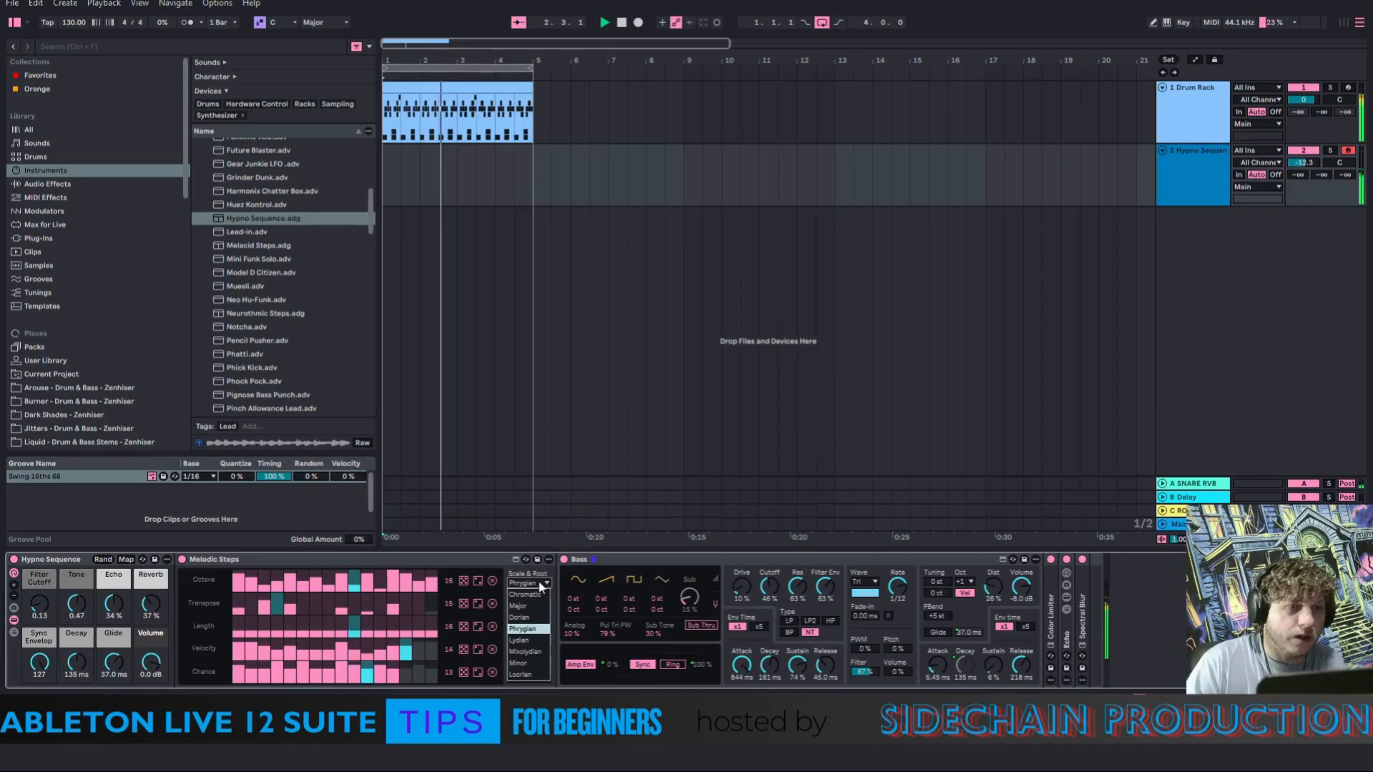
click(524, 662)
mouse_move(522, 596)
mouse_down()
mouse_move(522, 612)
mouse_move(541, 614)
mouse_move(544, 586)
mouse_up()
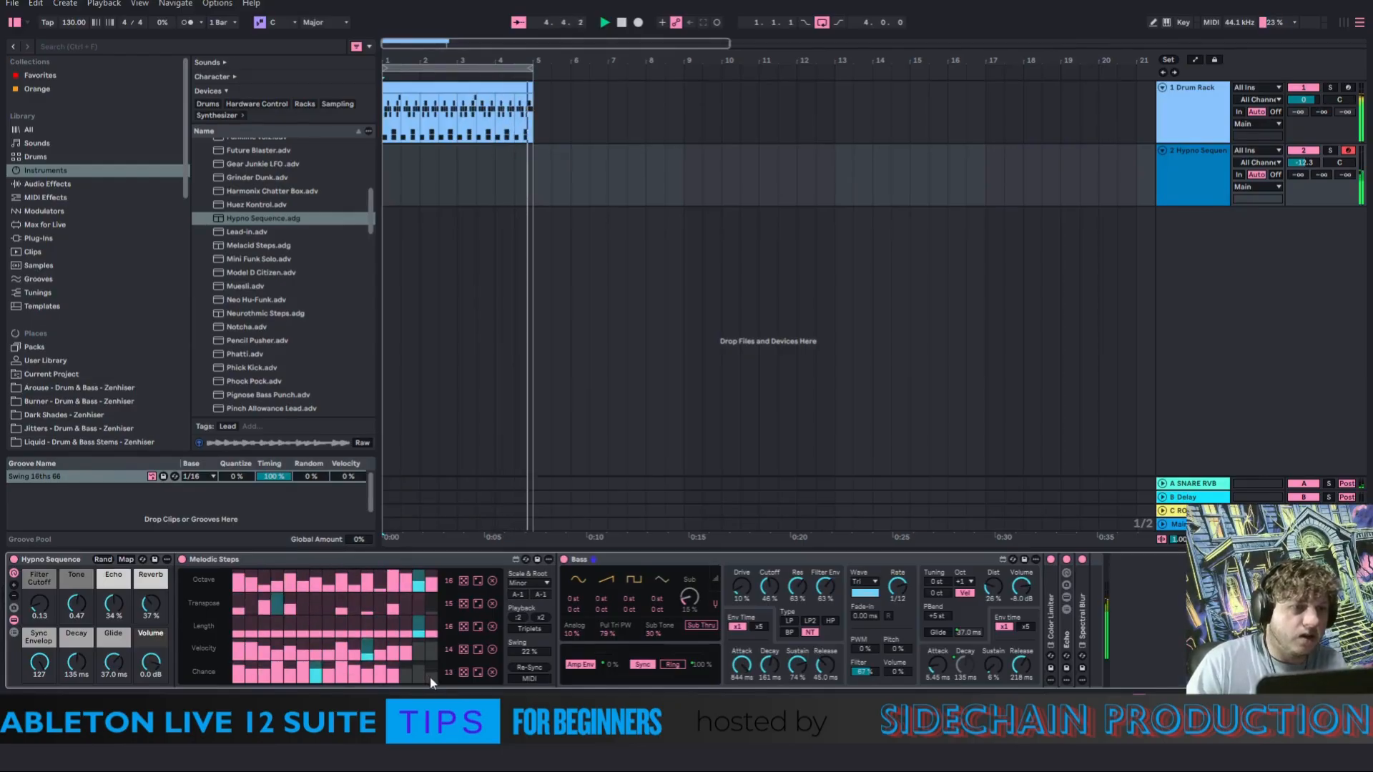
Randomize the Chance lane of Melodic Steps three times while listening to the sequence with the drums
click(463, 673)
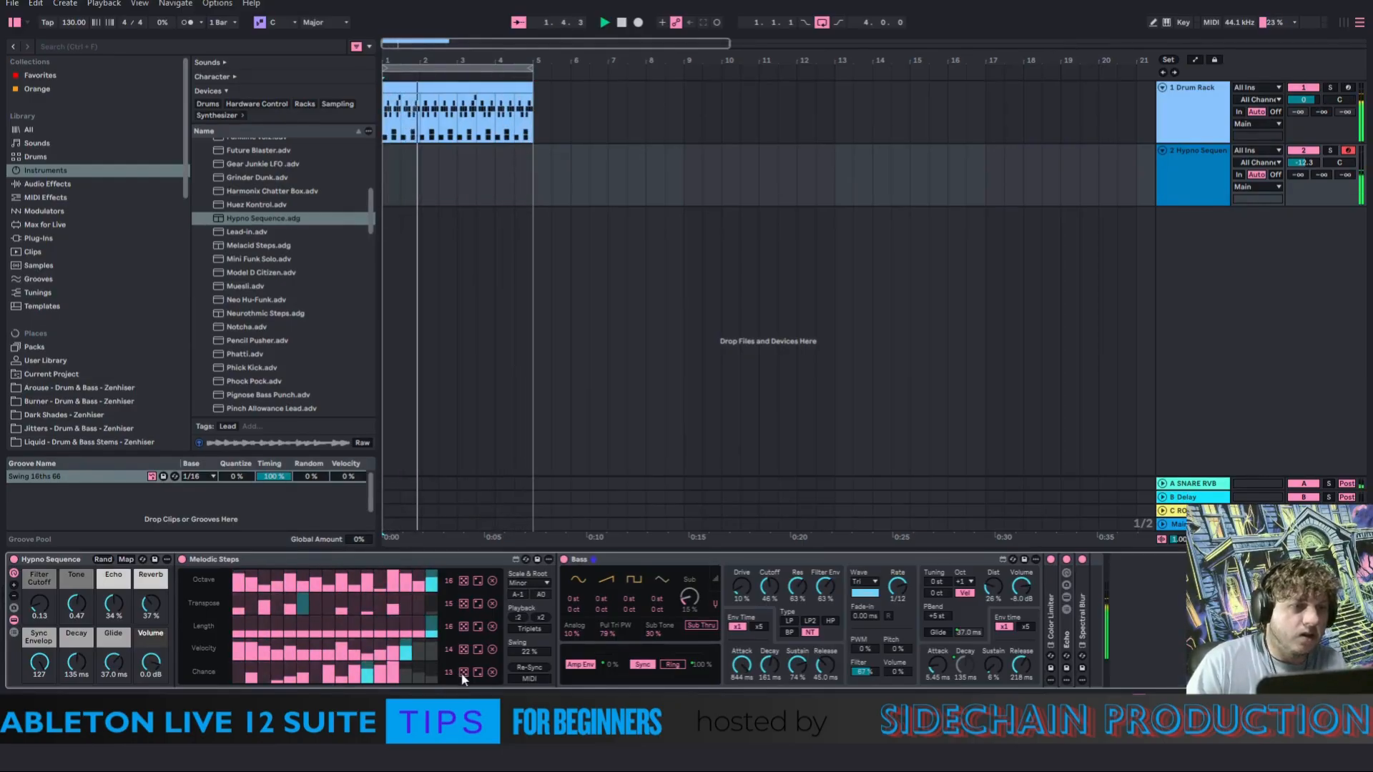
click(462, 674)
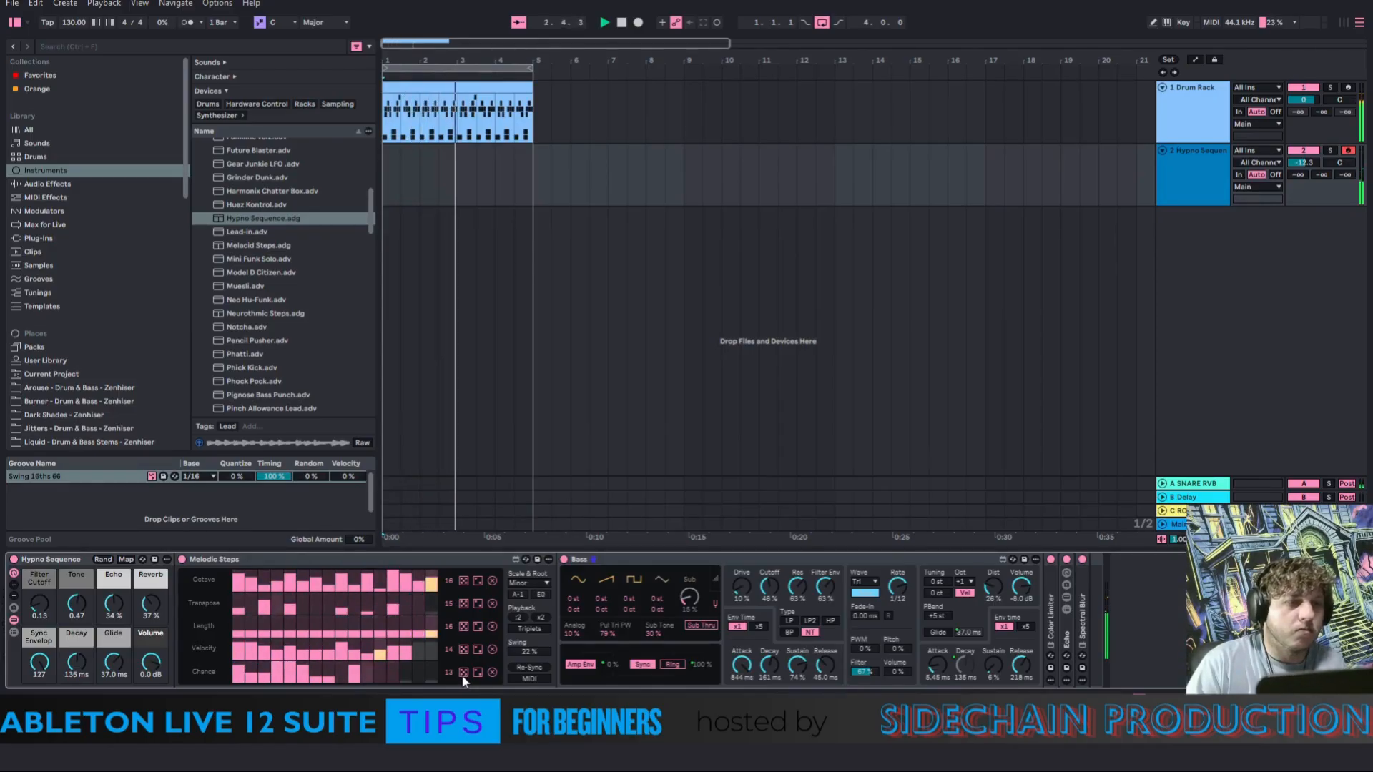
click(463, 674)
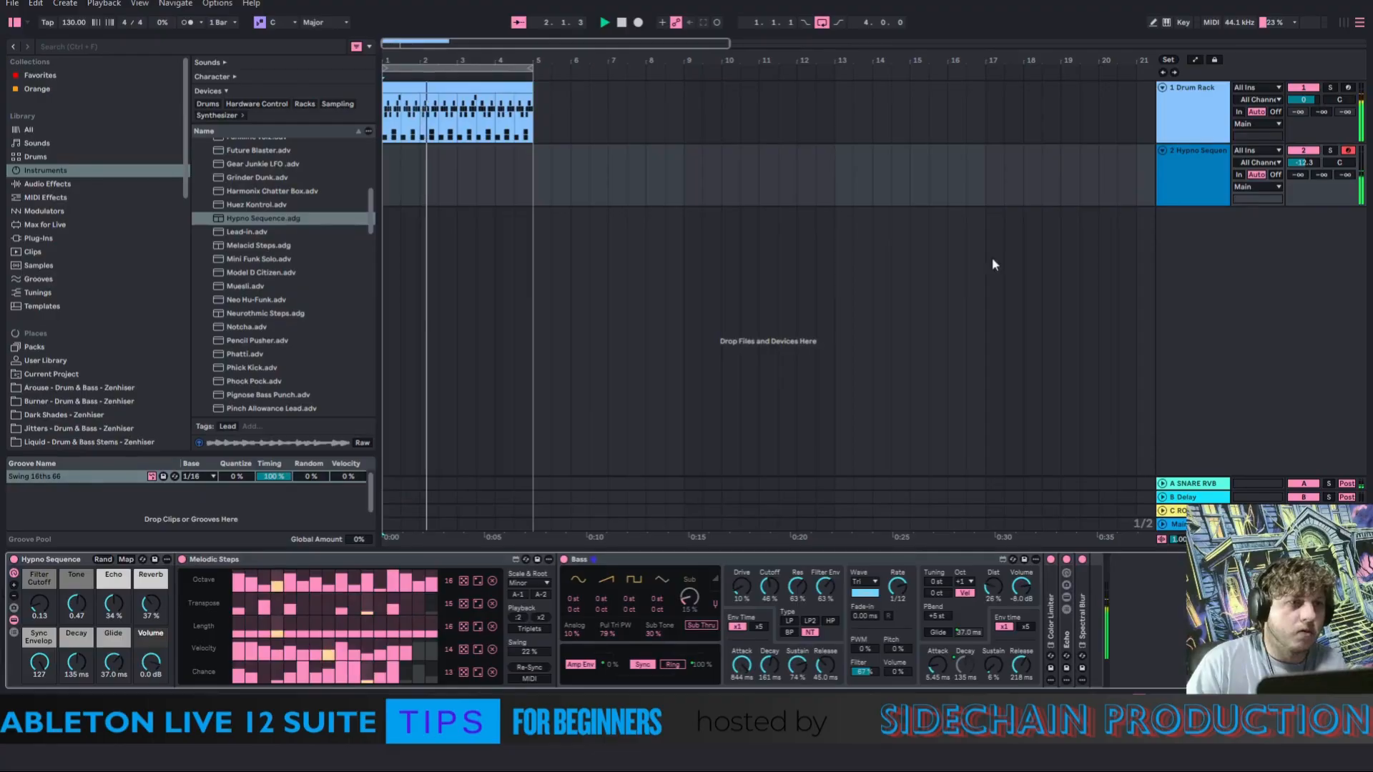
Set the Hypno Sequence track's volume to -13.8 dB and the Drum Rack track's to -6.0 dB, and fold the Hypno Sequence track
click(1203, 187)
drag(1302, 163, 1302, 170)
drag(1303, 100, 1303, 121)
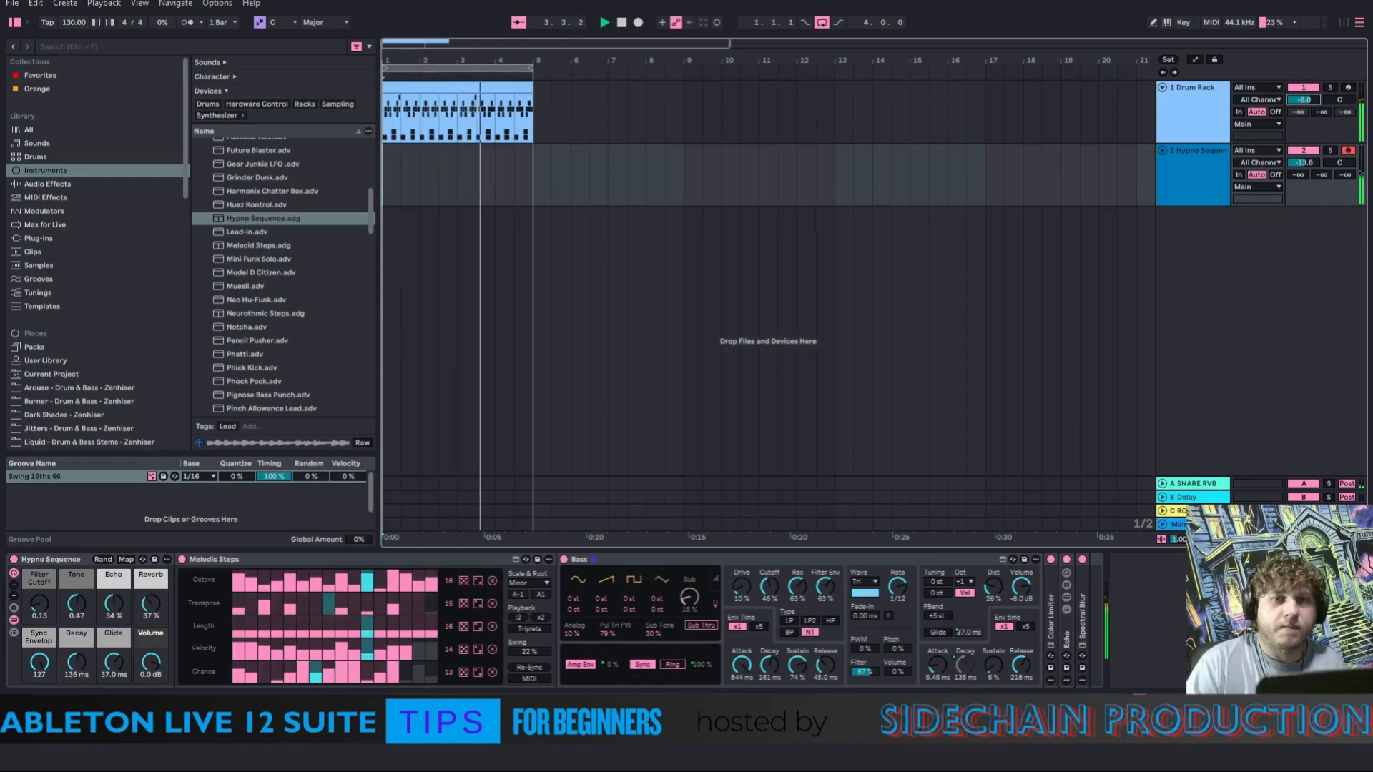
click(1161, 151)
Insert another MIDI track and load AudioRealism's ABL3x plug-in on it
right_click(1191, 208)
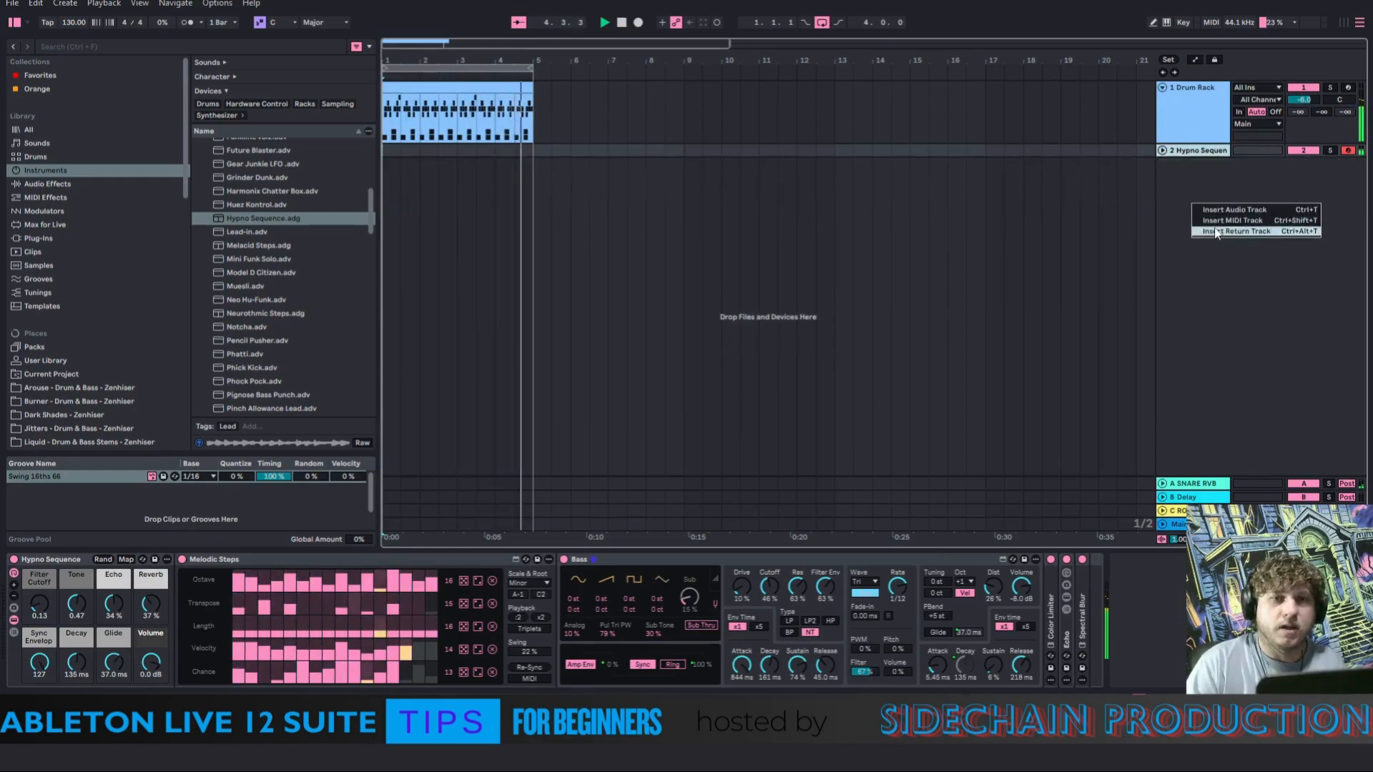
click(1219, 221)
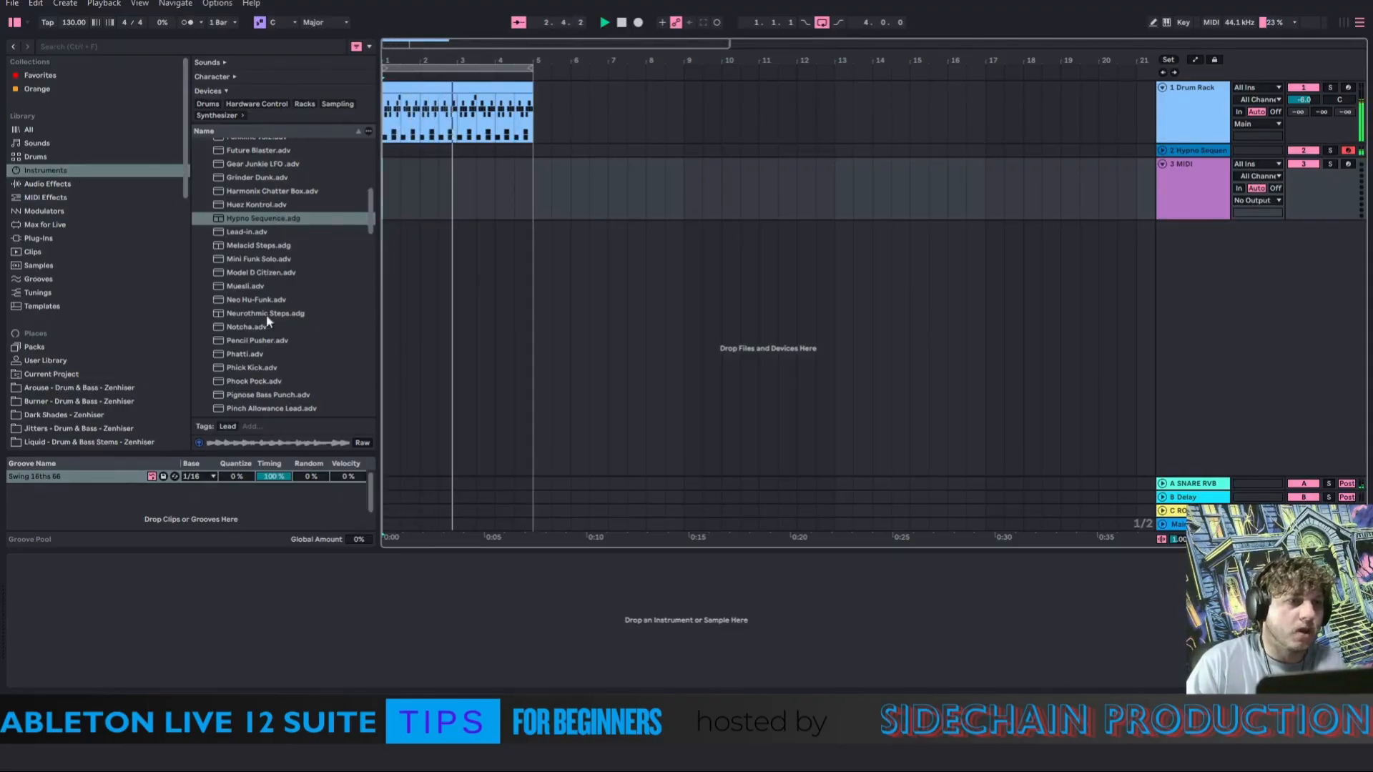
click(372, 204)
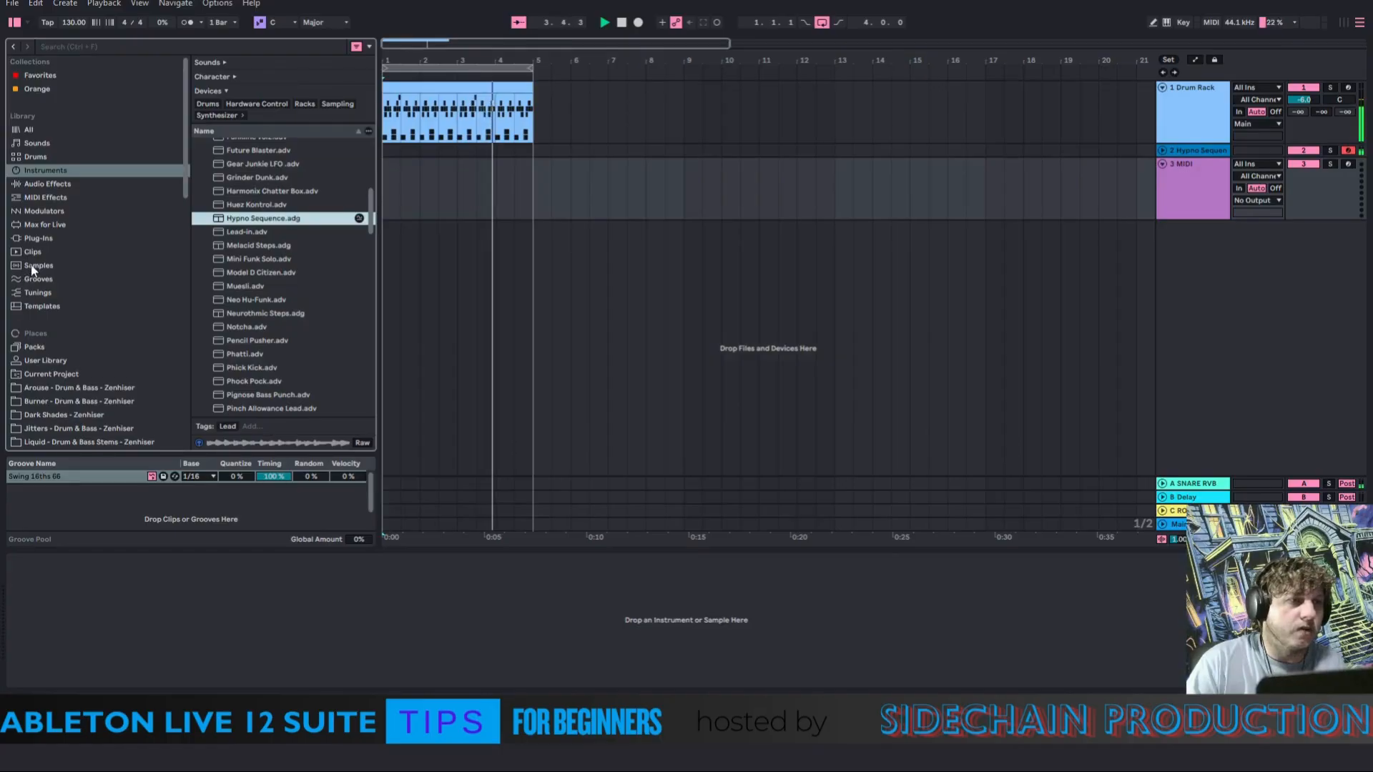
click(34, 237)
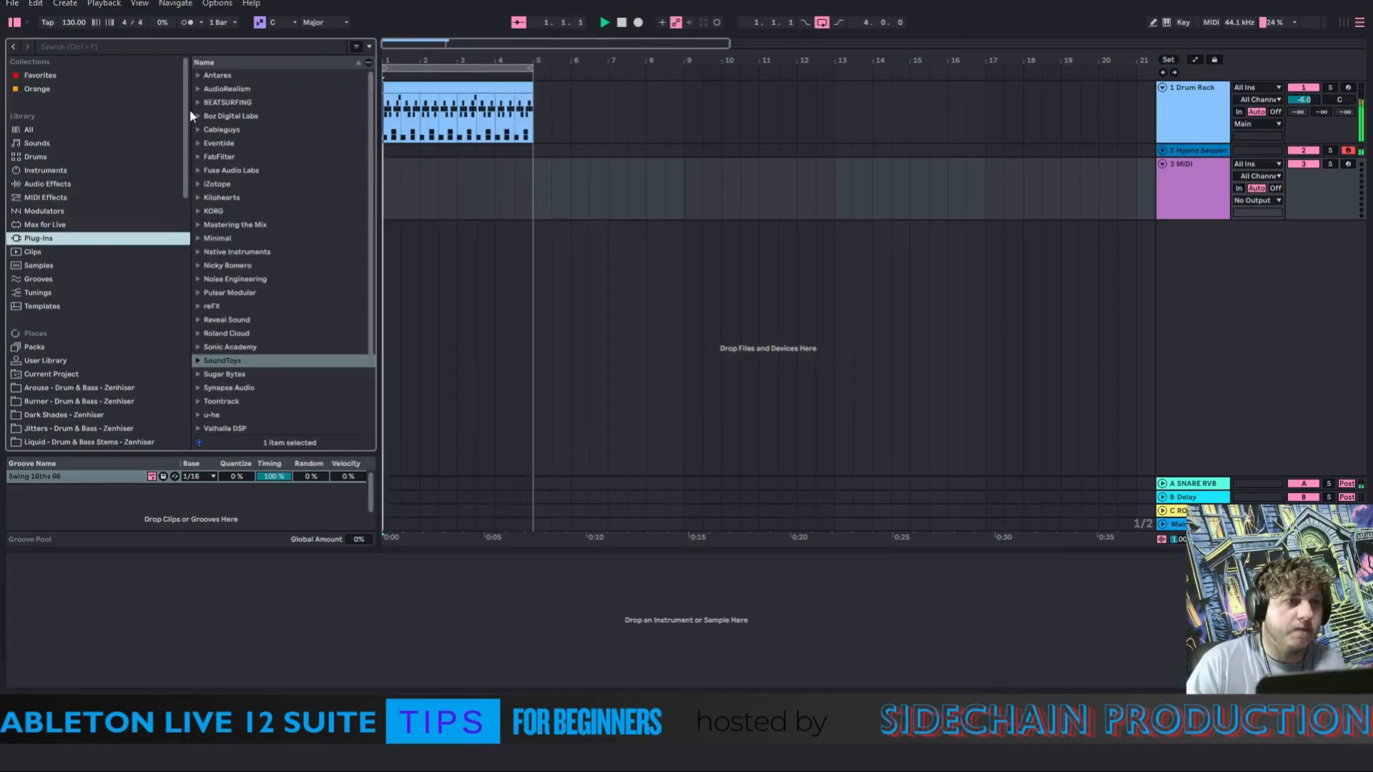
click(197, 89)
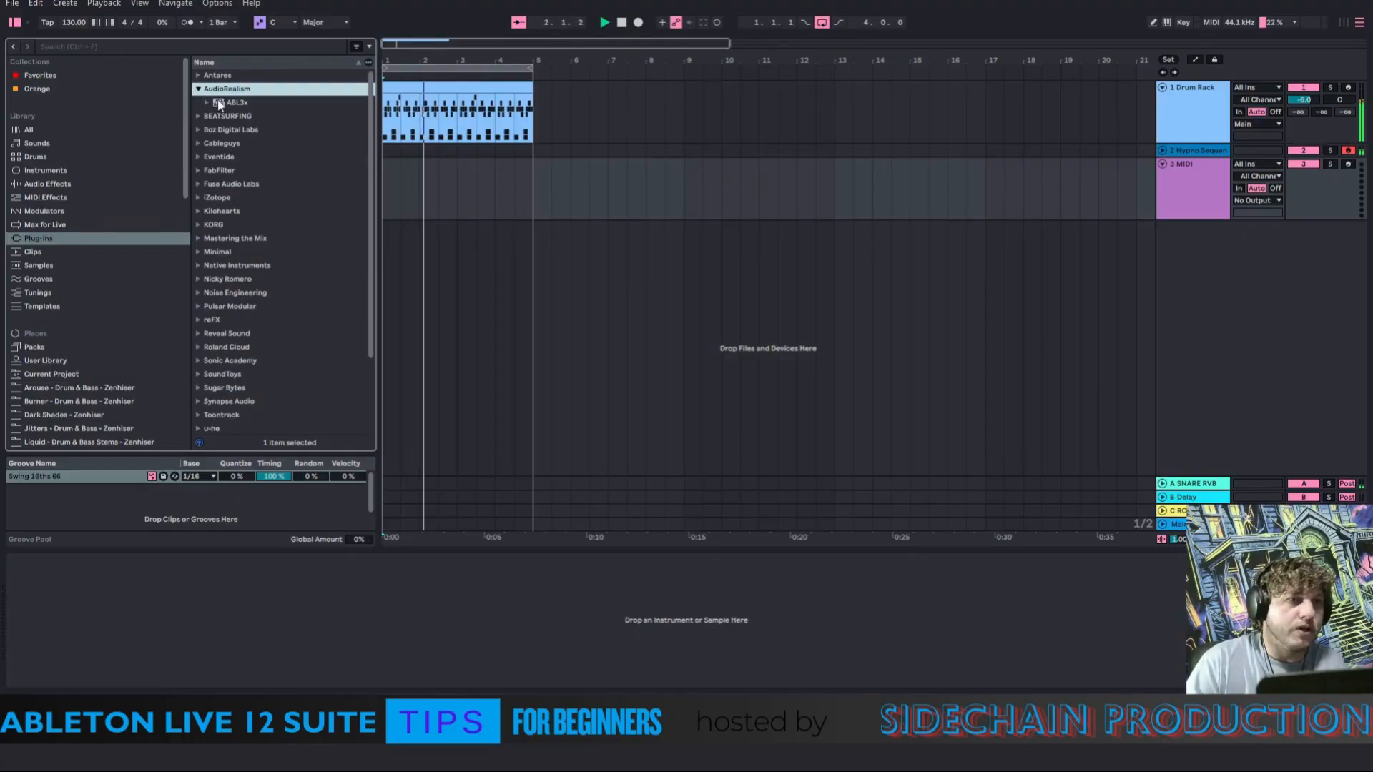
drag(215, 102, 579, 196)
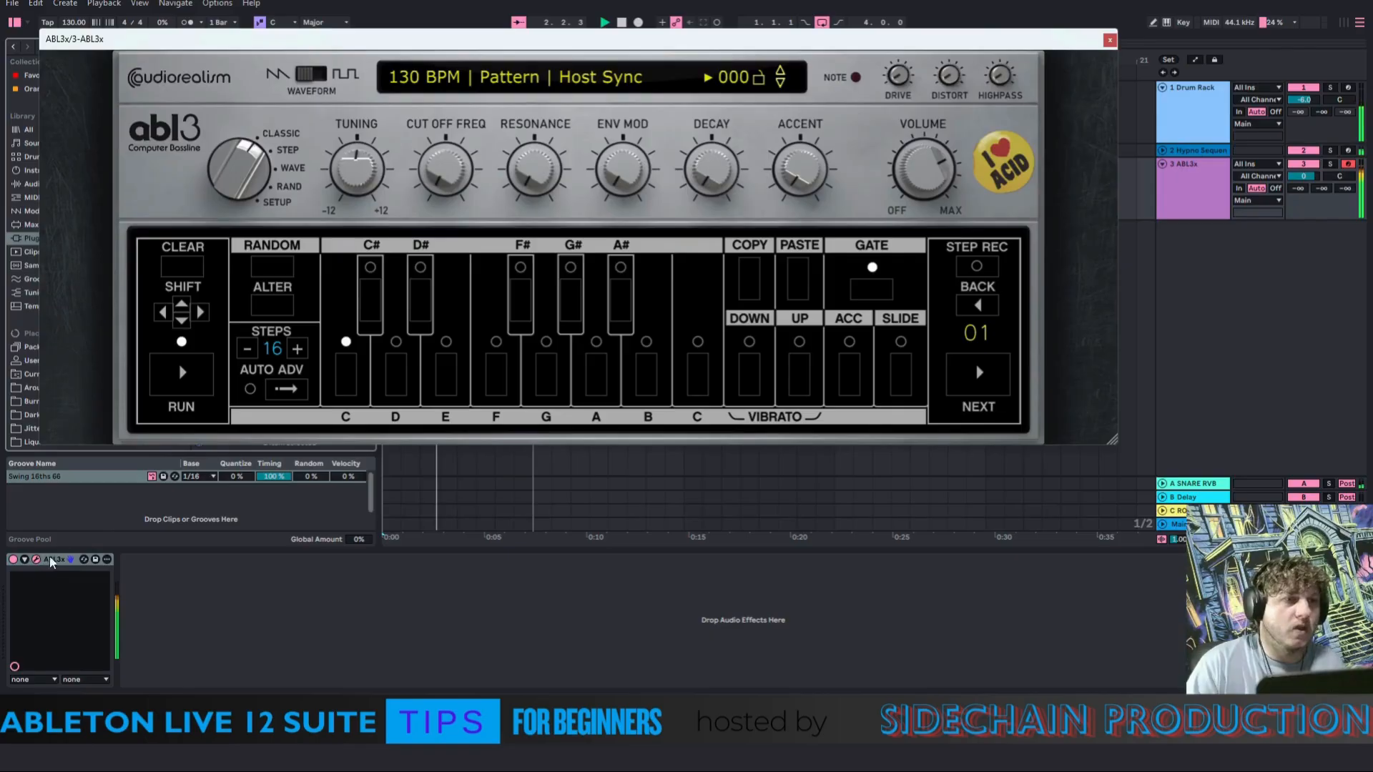
Switch ABL3x to its step grid and set the pitch of steps 1 to 3 to A-2 and steps 4 and 5 to A-3
click(255, 171)
drag(246, 123, 250, 105)
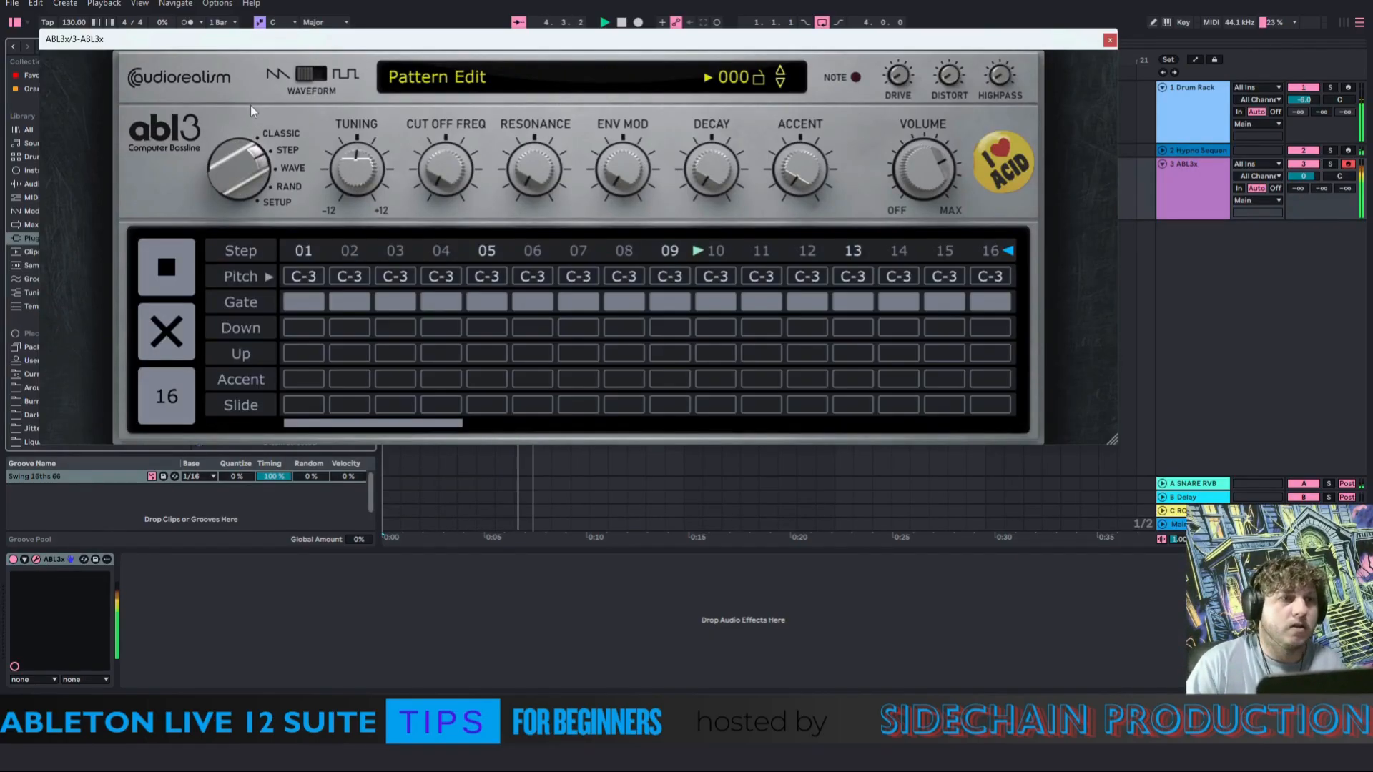
drag(303, 270, 405, 332)
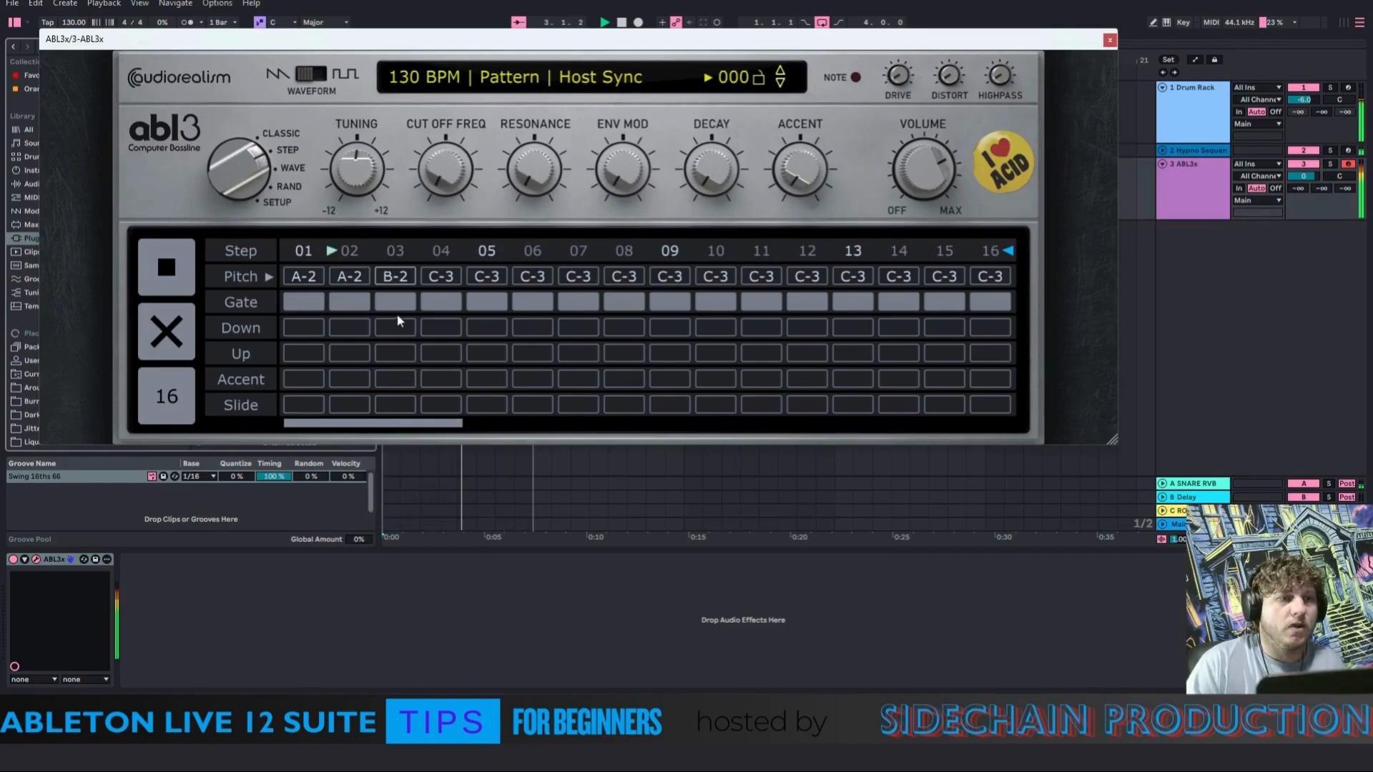
drag(438, 281, 438, 229)
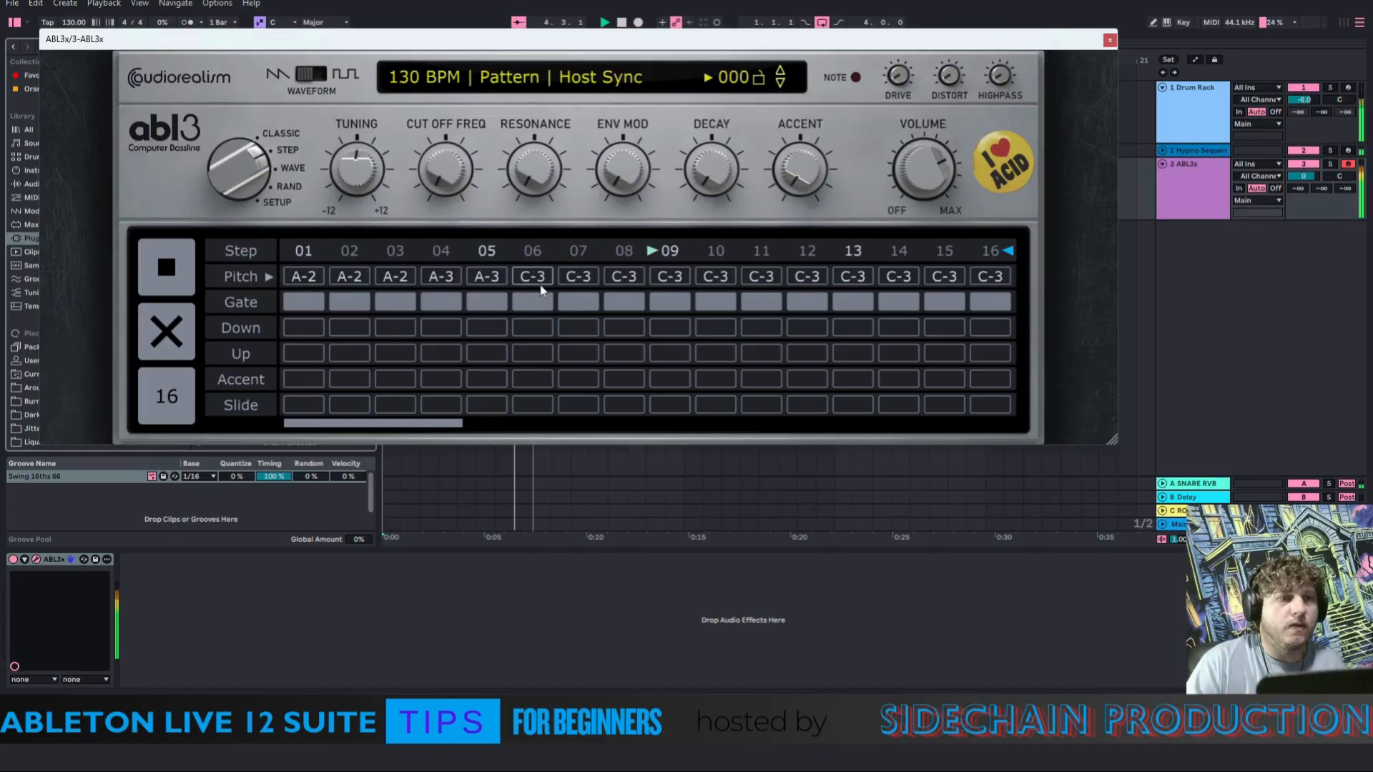
Set the ABL3x pitches of steps 6, 7 and 8 to A-2, A-3 and G#2, and mute the Hypno Sequence track
drag(537, 283, 536, 322)
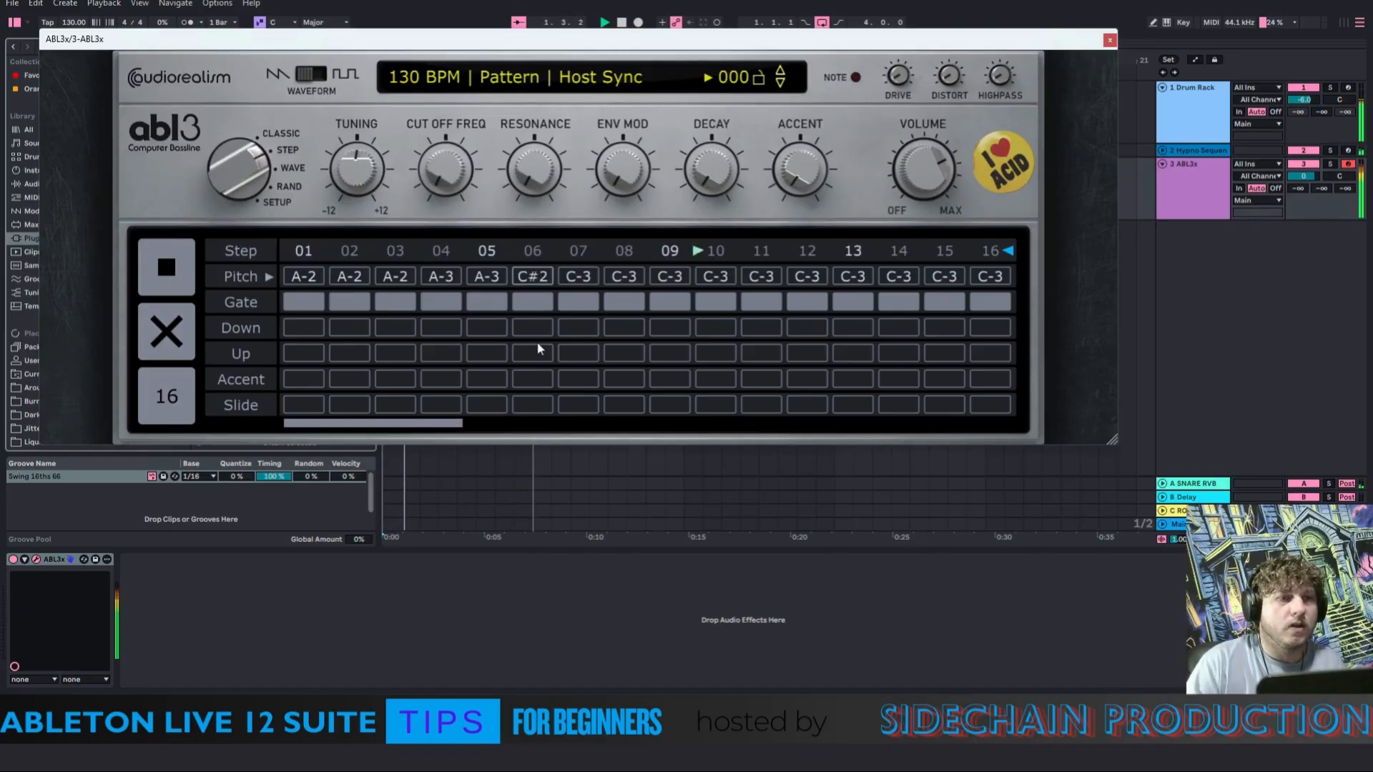
drag(538, 378, 527, 330)
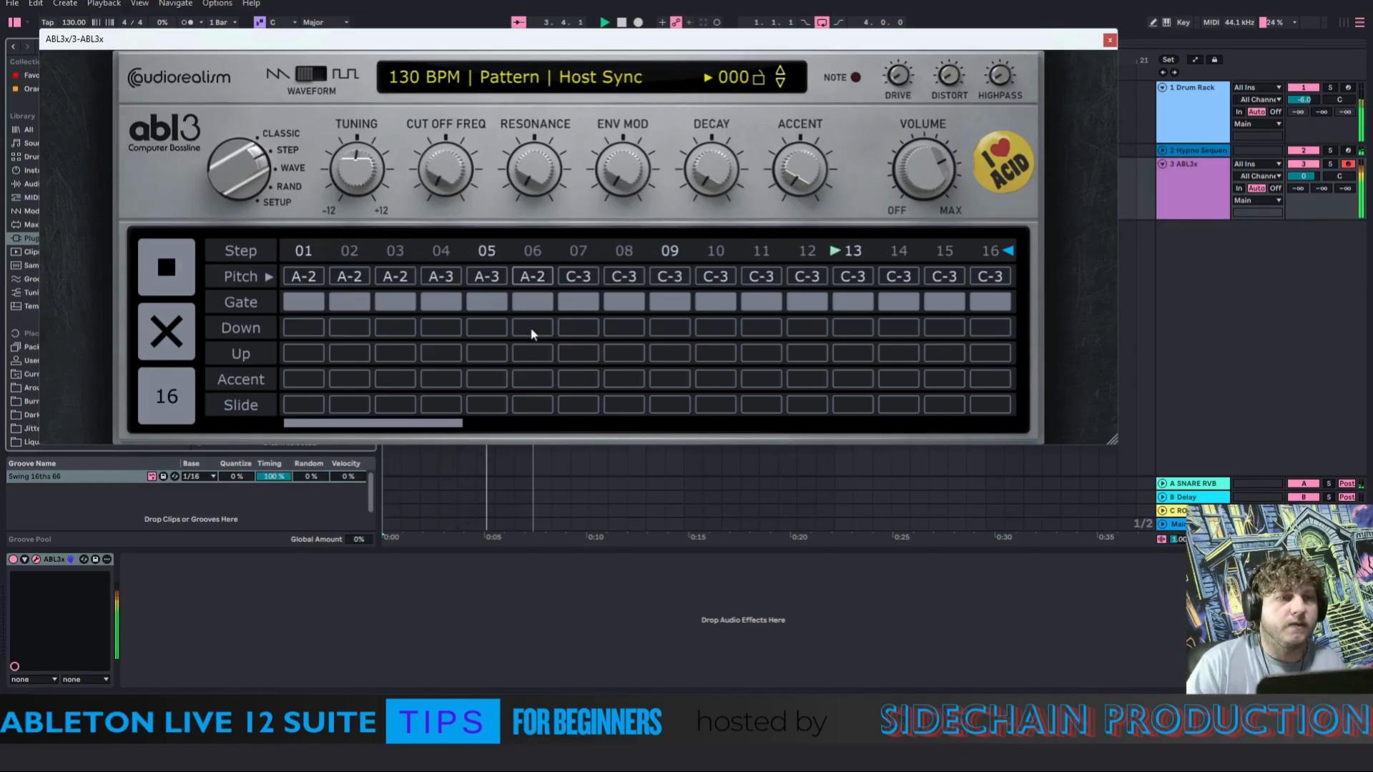
drag(579, 284, 580, 212)
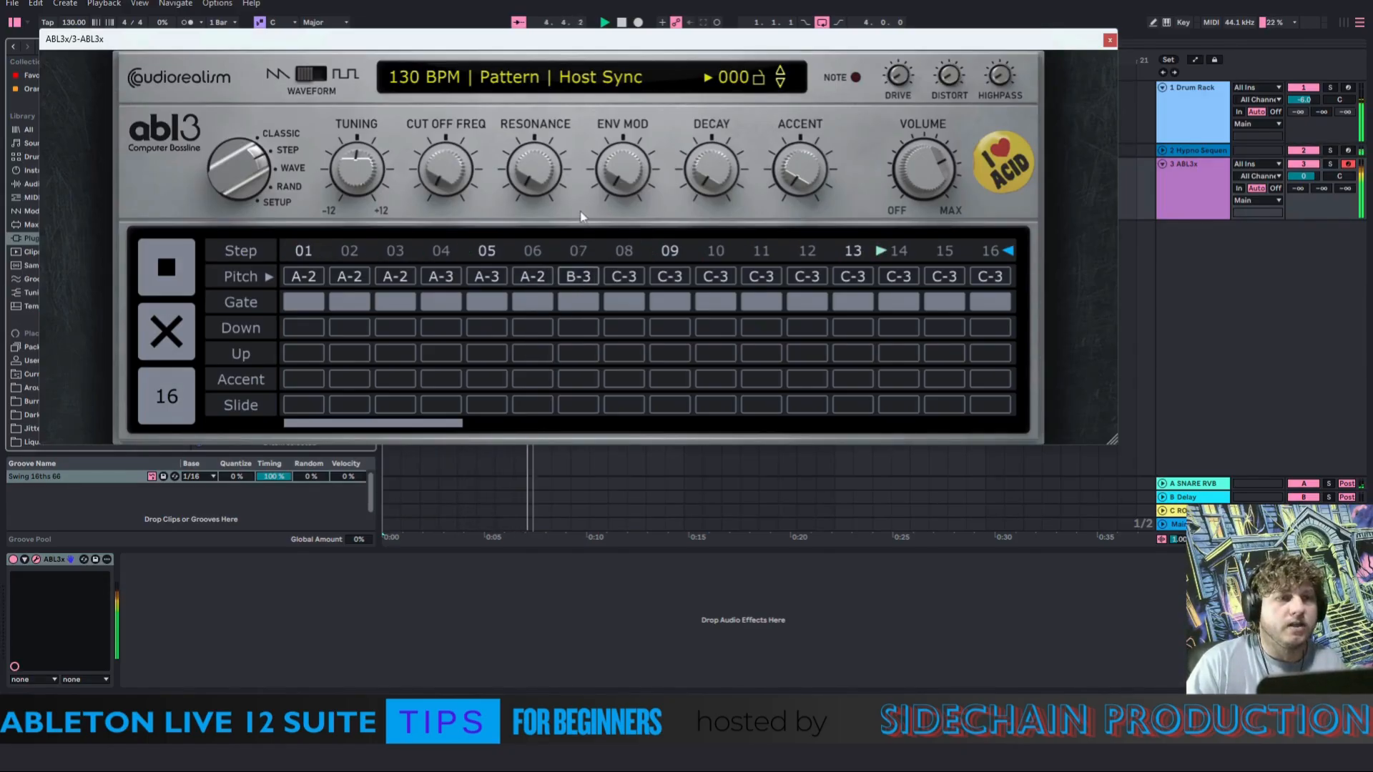
mouse_move(614, 330)
mouse_down()
mouse_move(614, 357)
mouse_move(603, 341)
mouse_up()
click(1314, 152)
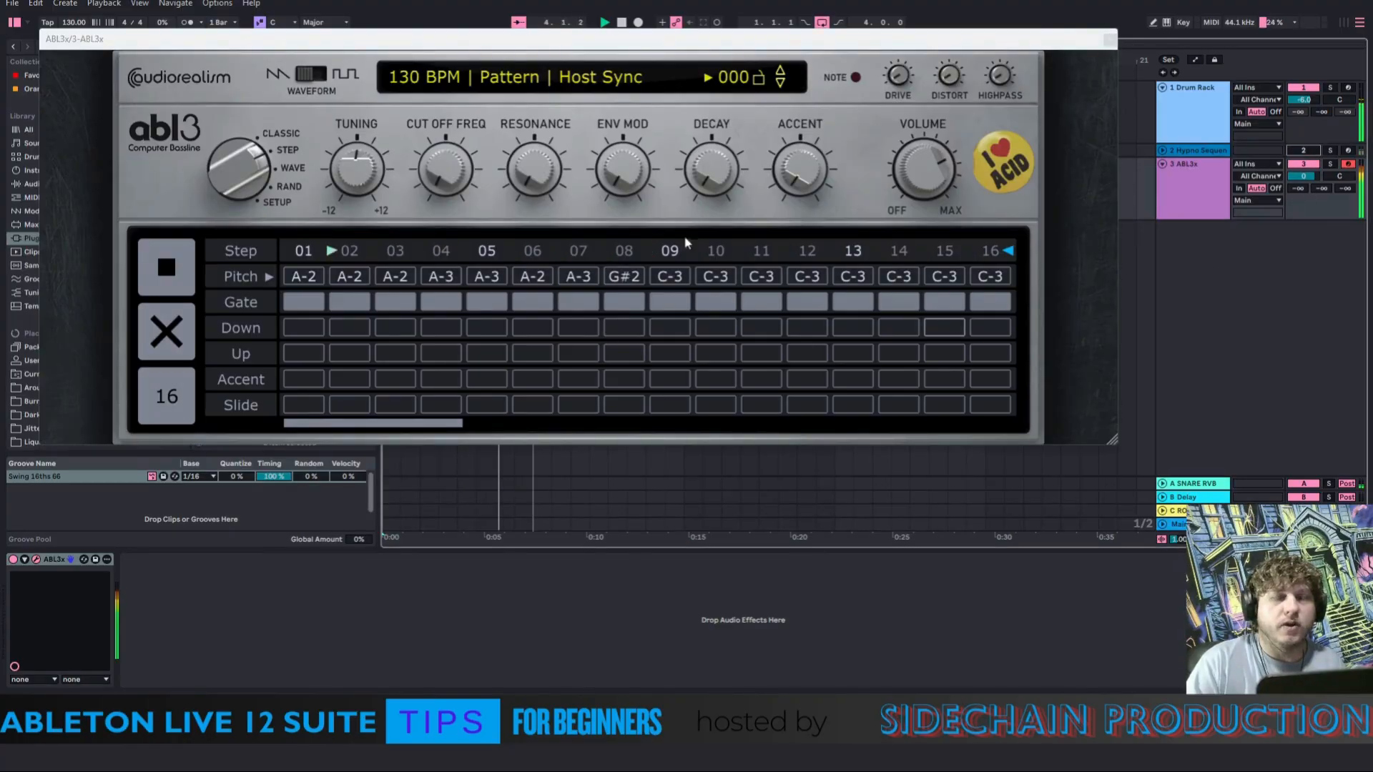
Set the ABL3x pitches of steps 8 to 16 to A-2, A-3, A-2, A-3, A-4, A-3, A-2, A-3 and A-4
drag(624, 277, 672, 229)
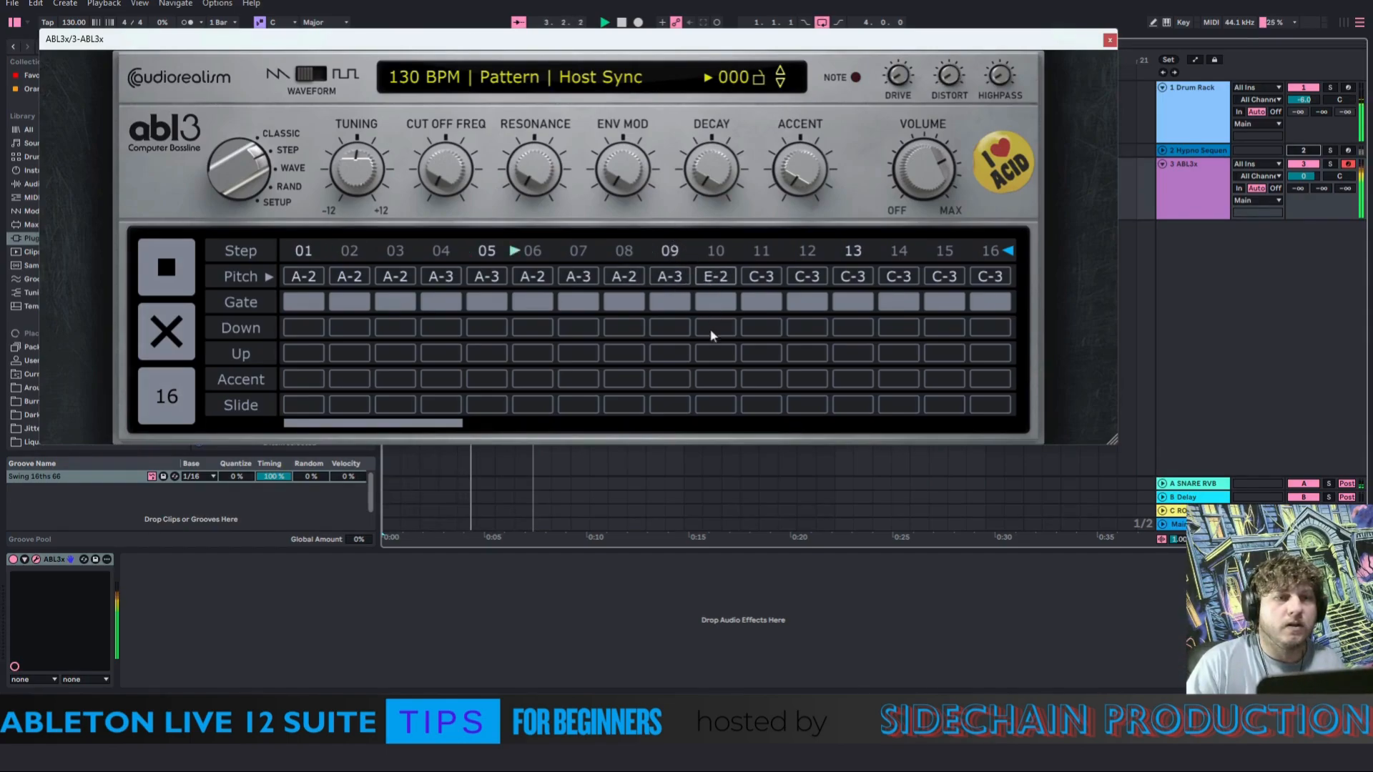
drag(711, 377, 706, 352)
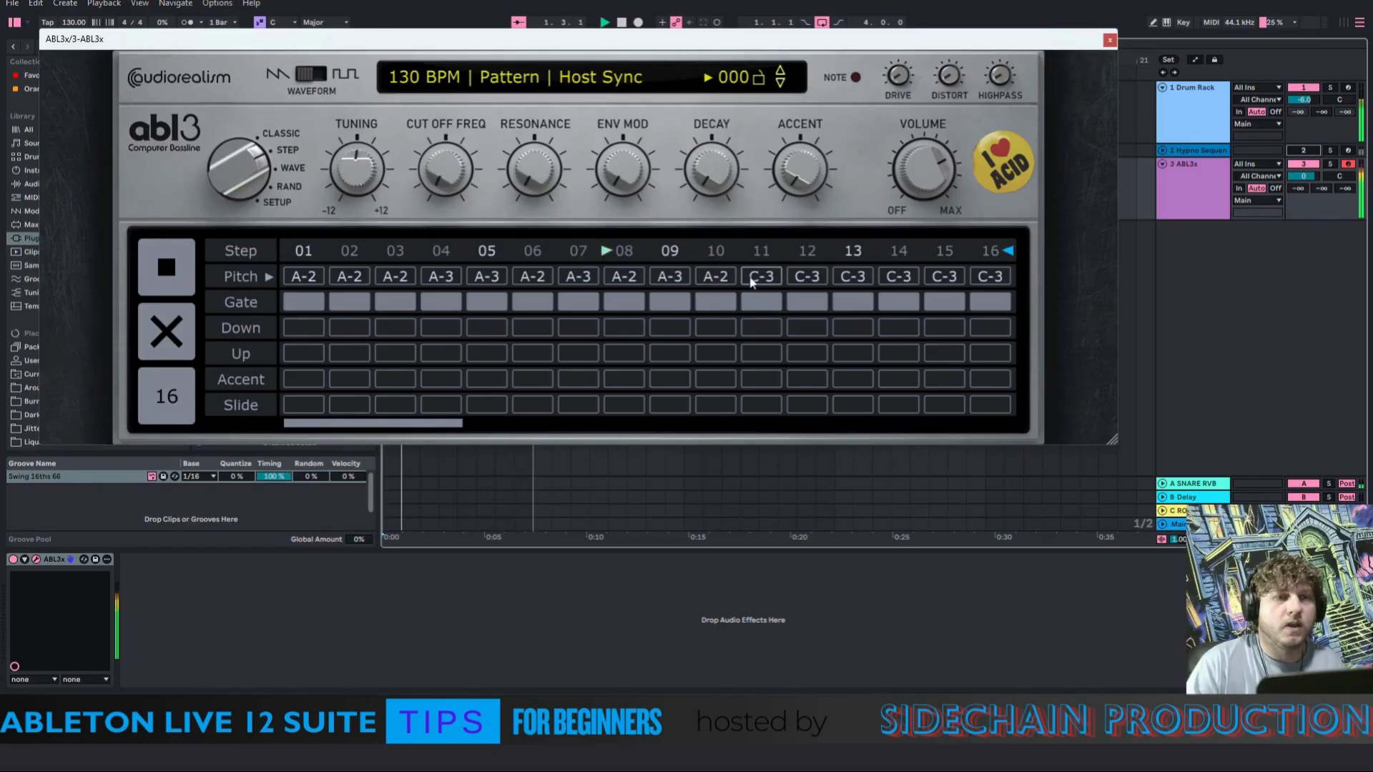
drag(753, 280, 764, 230)
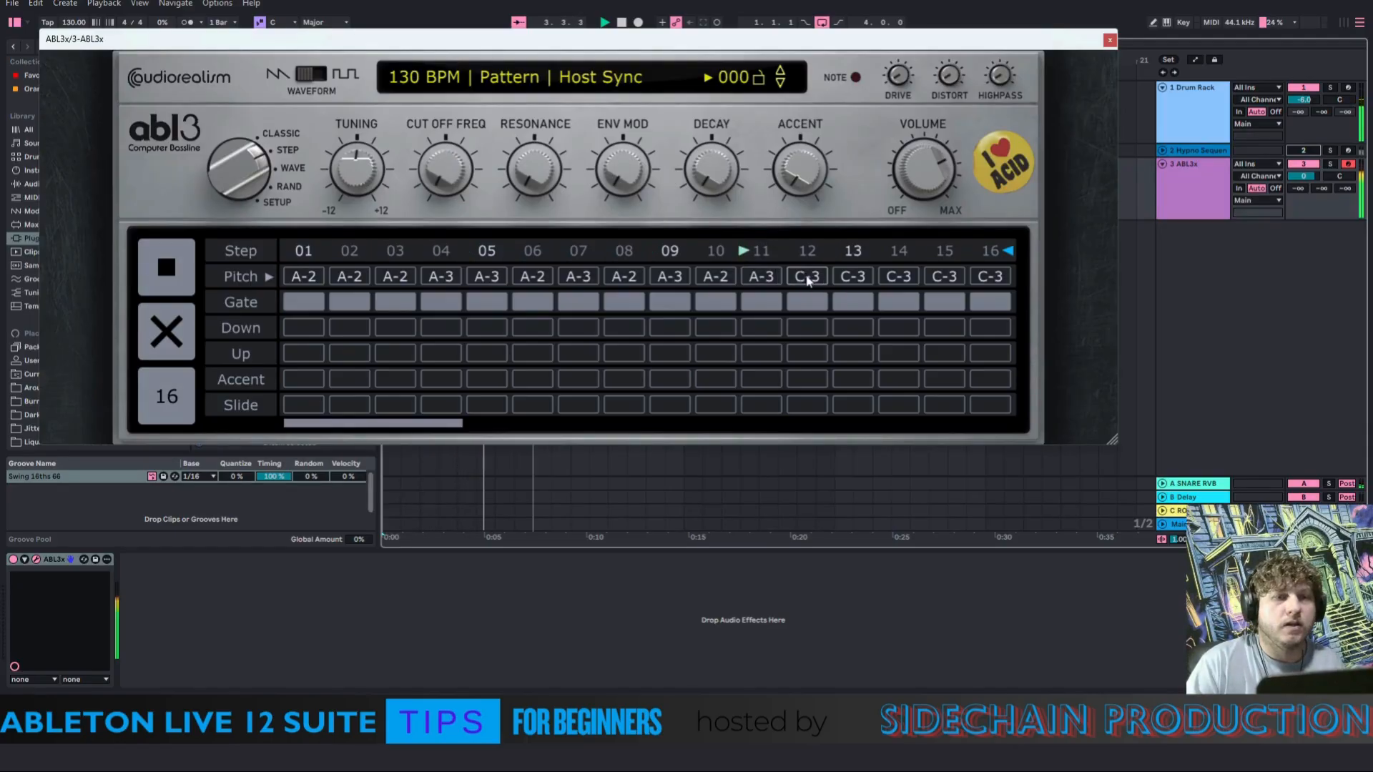
drag(805, 347, 802, 312)
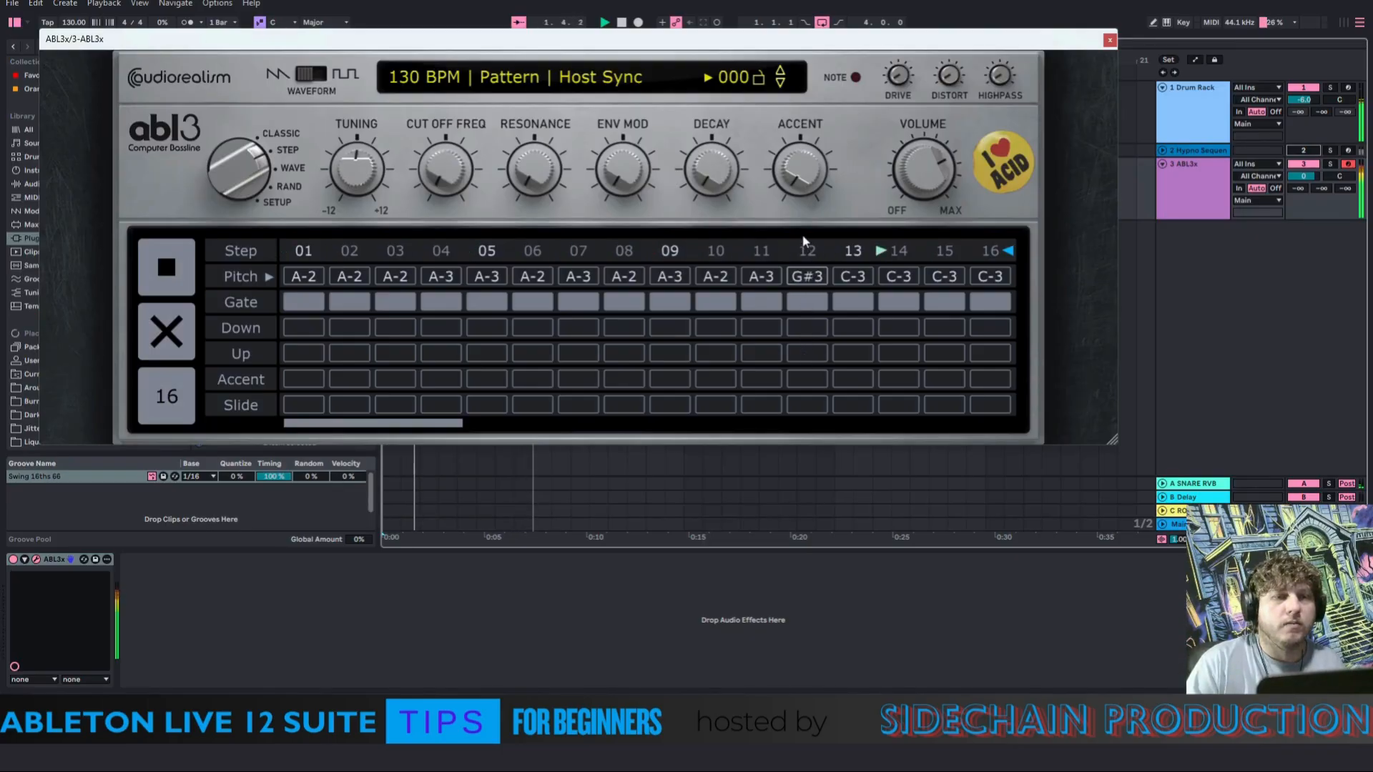
drag(802, 241, 801, 166)
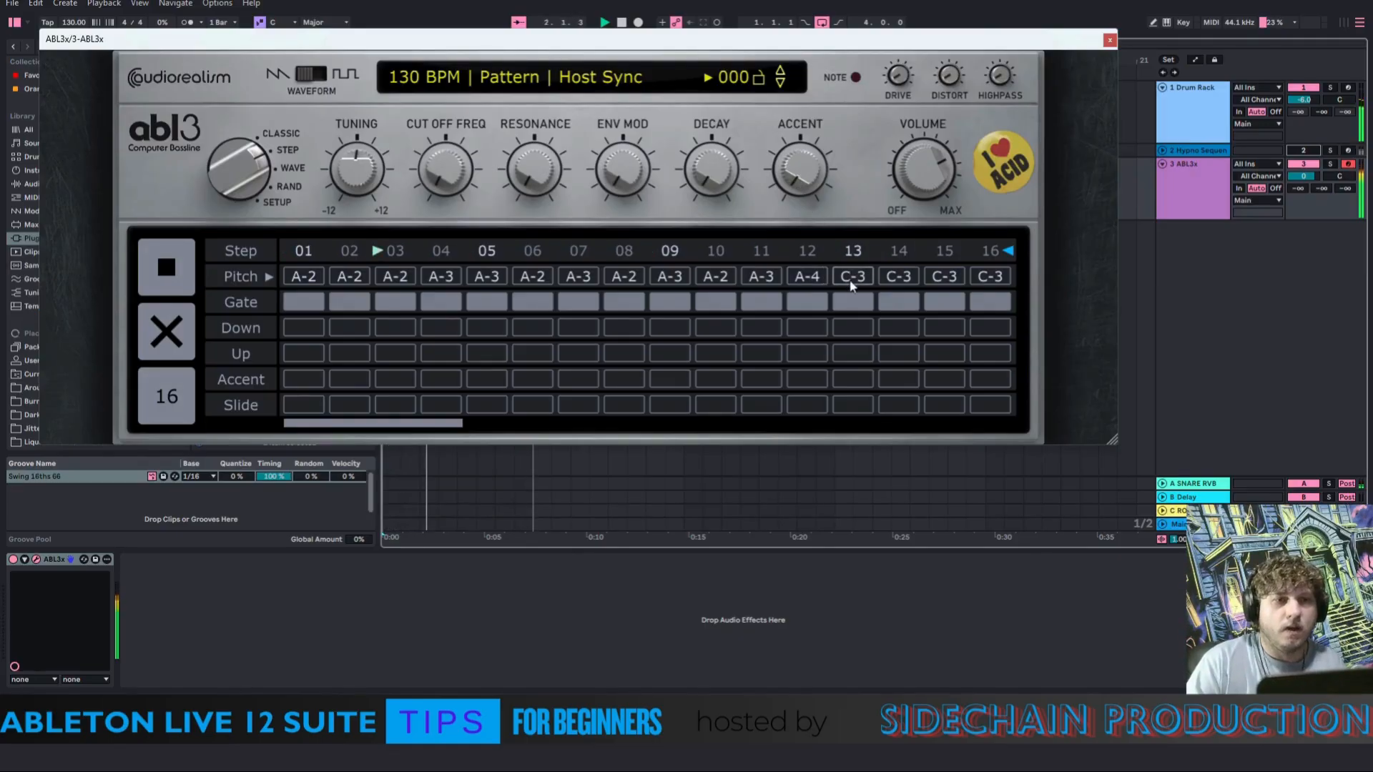
drag(851, 286, 941, 251)
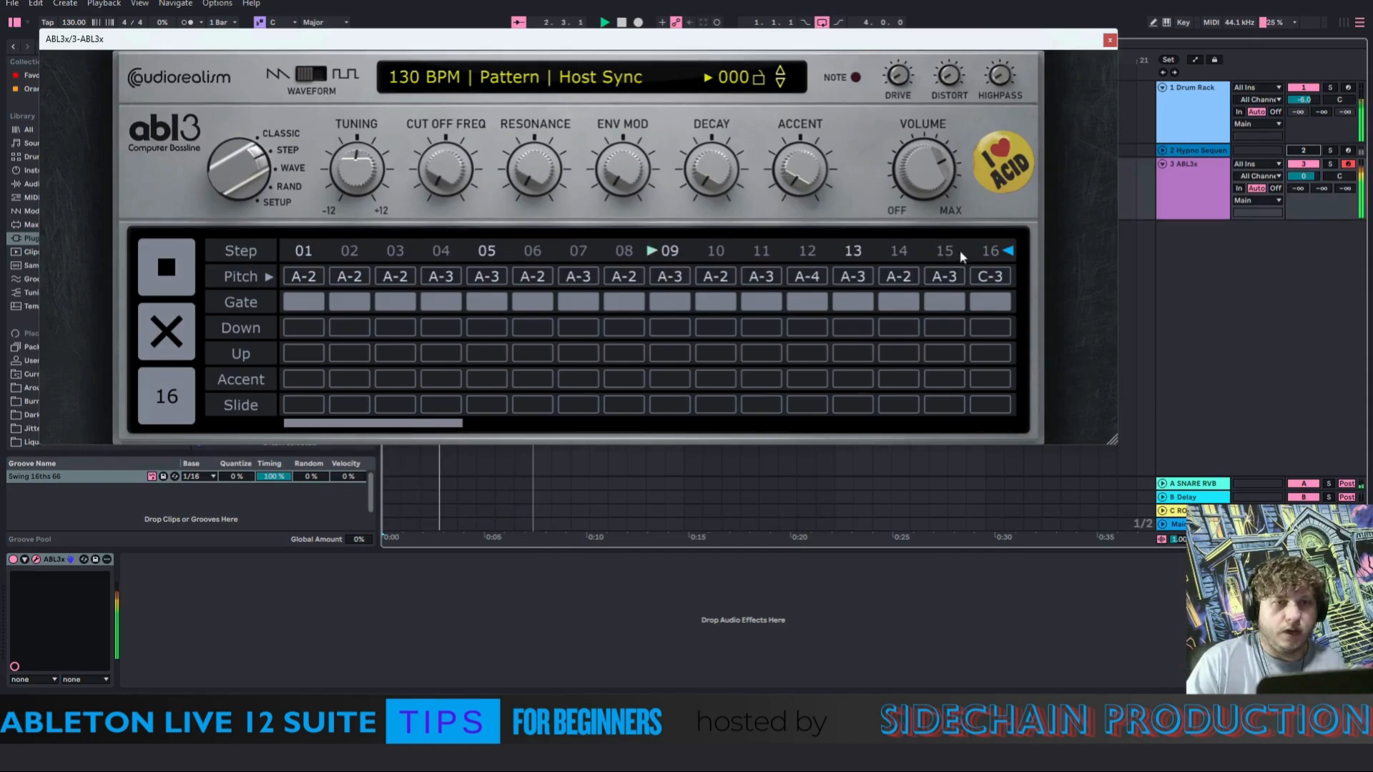
drag(978, 187, 982, 154)
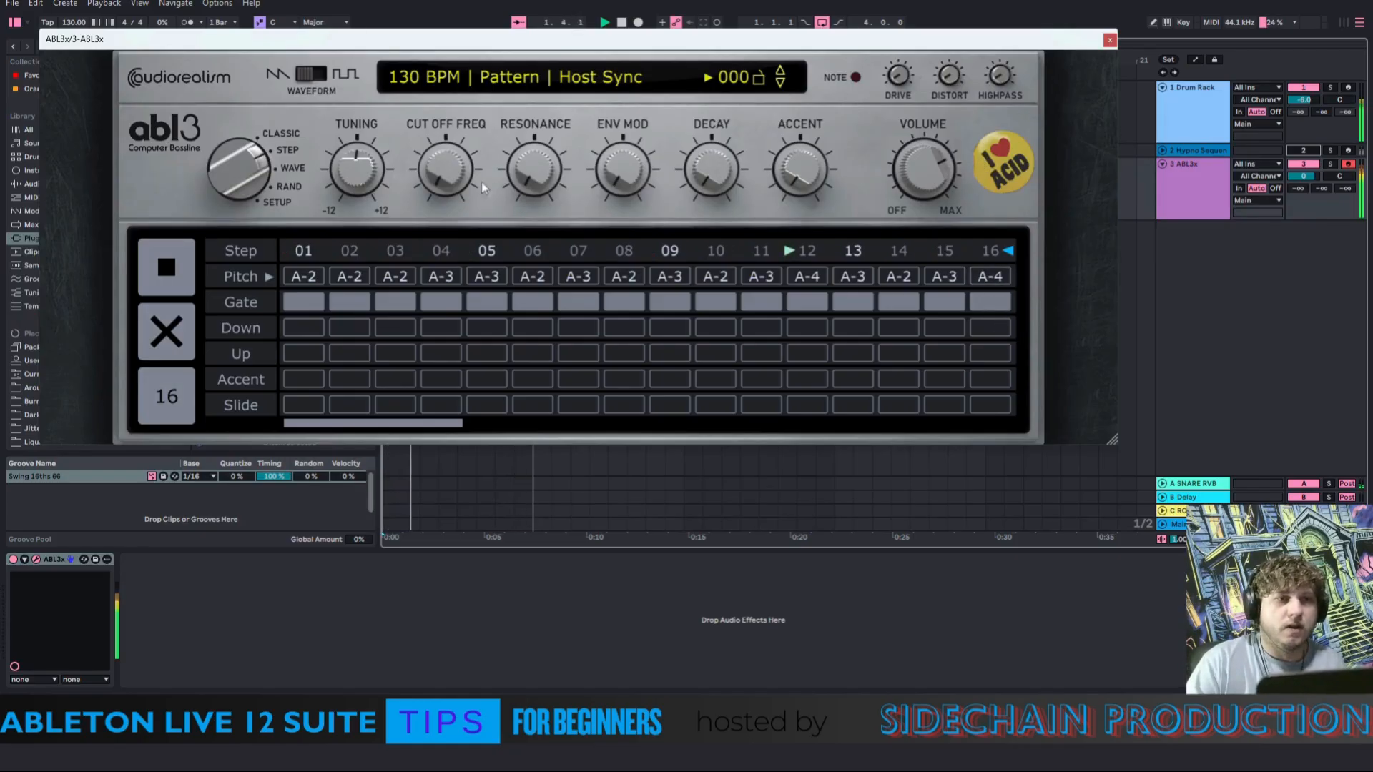
Raise ABL3x's cutoff, env mod and accent, set resonance to 68.4% and decay to 62.4%, and lower the track's volume
drag(455, 168, 464, 73)
drag(534, 169, 543, 62)
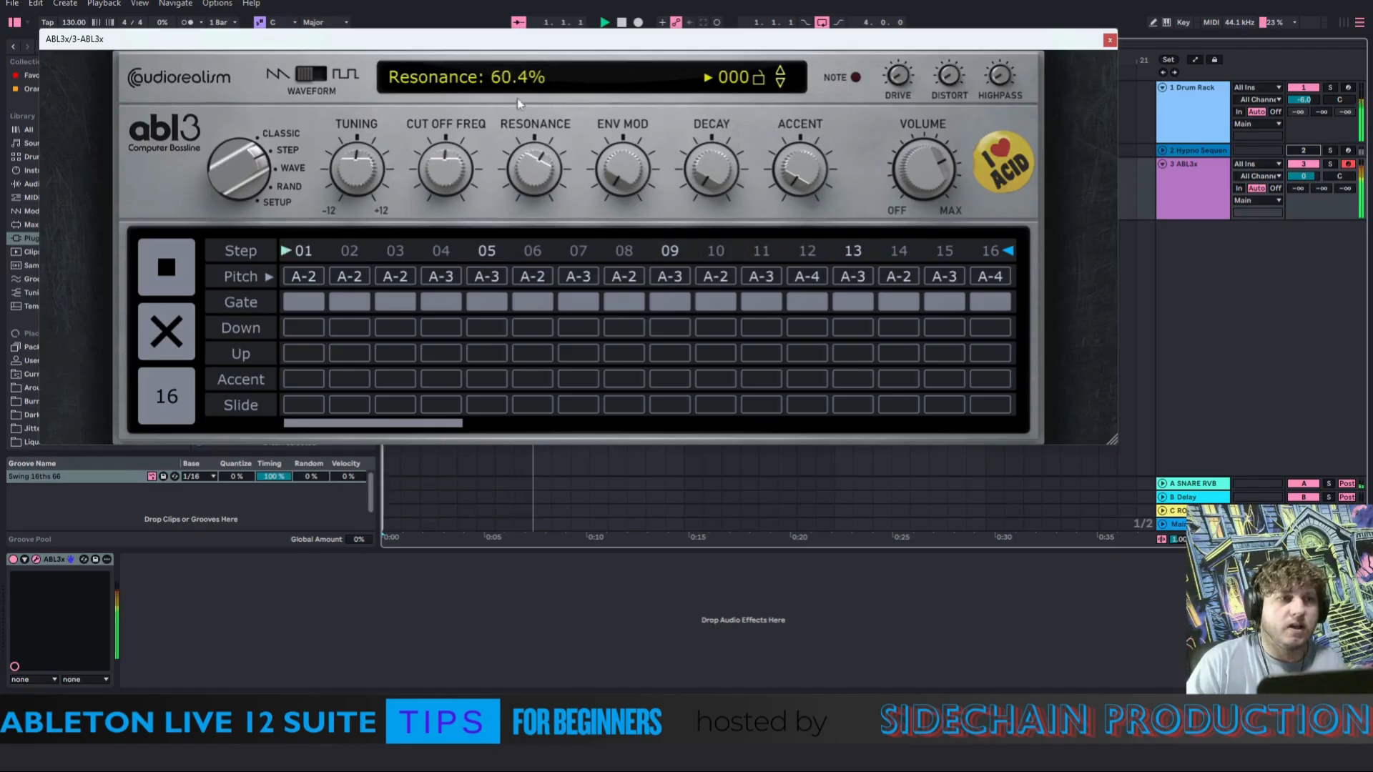
drag(622, 170, 624, 102)
drag(712, 169, 740, 96)
drag(709, 163, 706, 119)
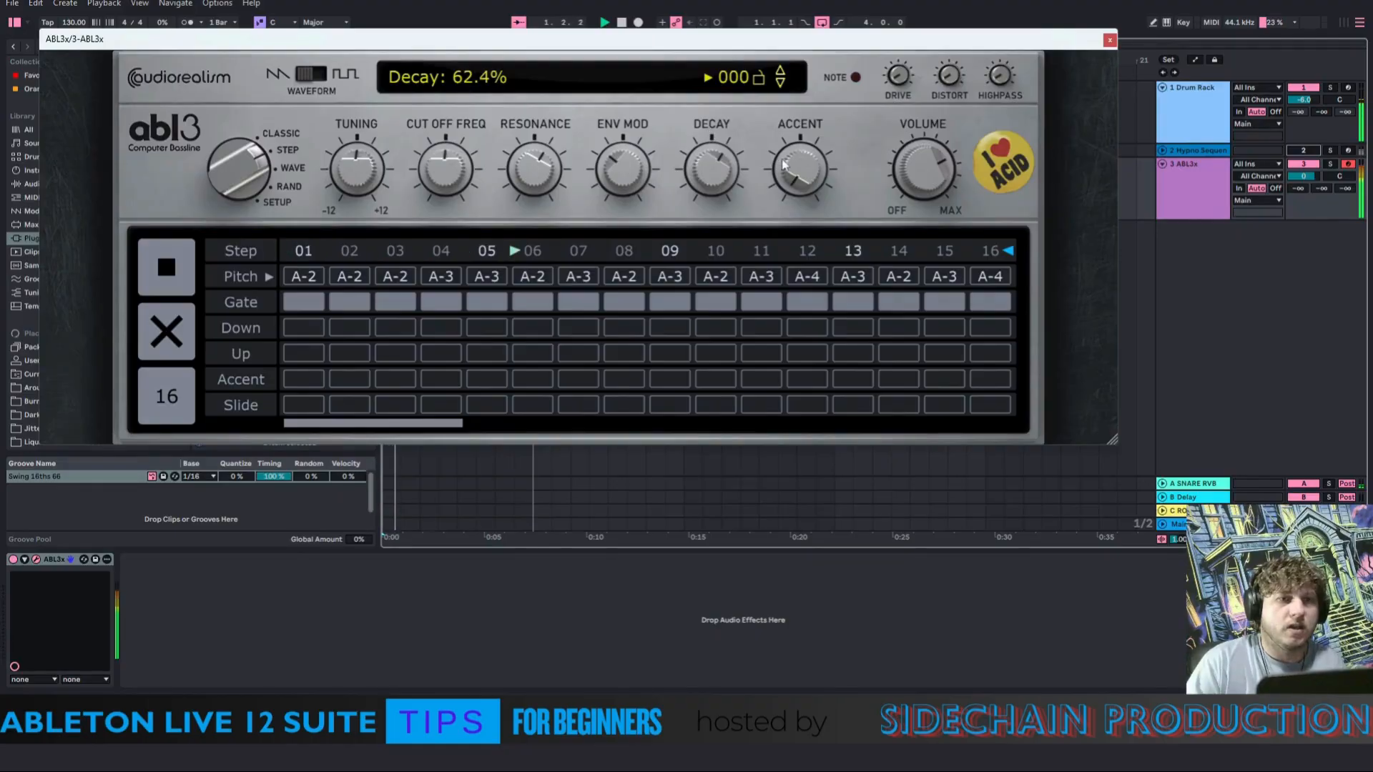
drag(785, 164, 546, 152)
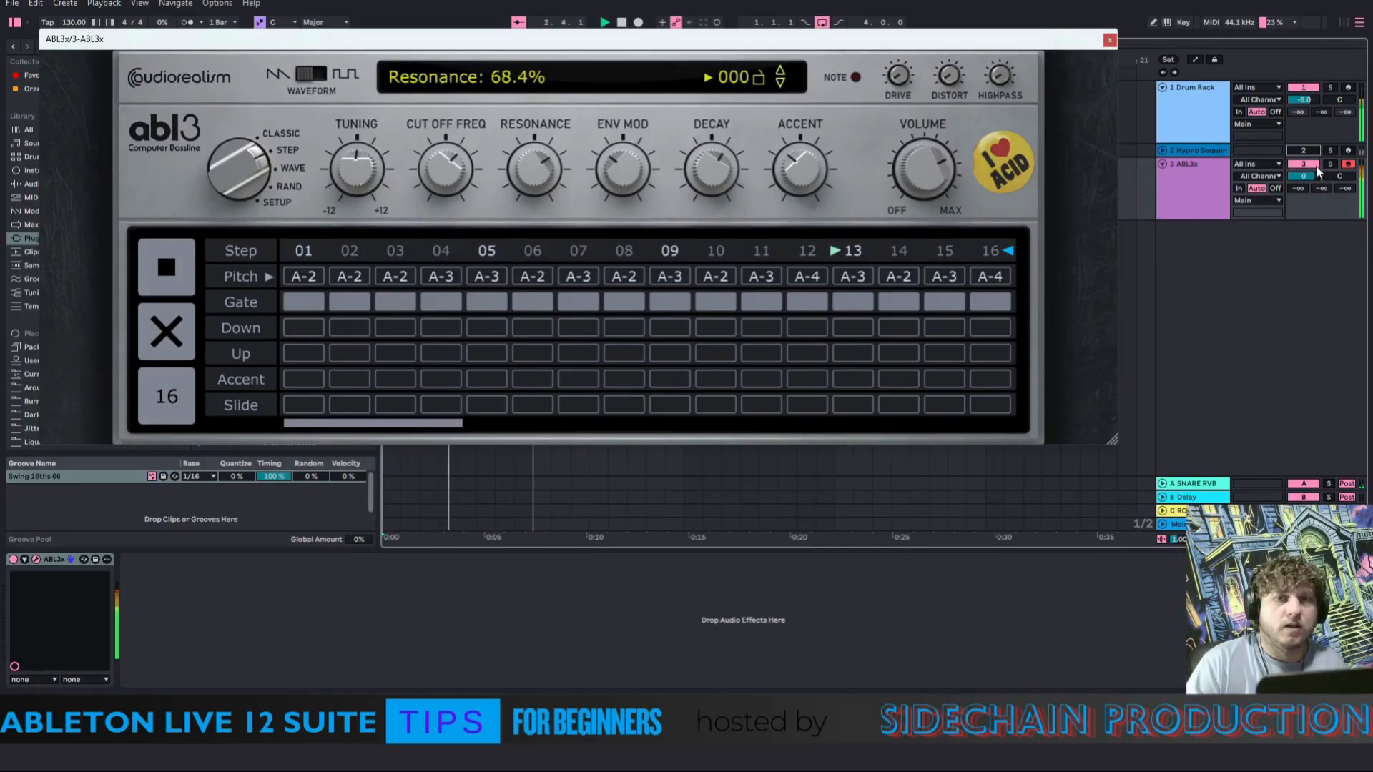
drag(1304, 176, 1303, 190)
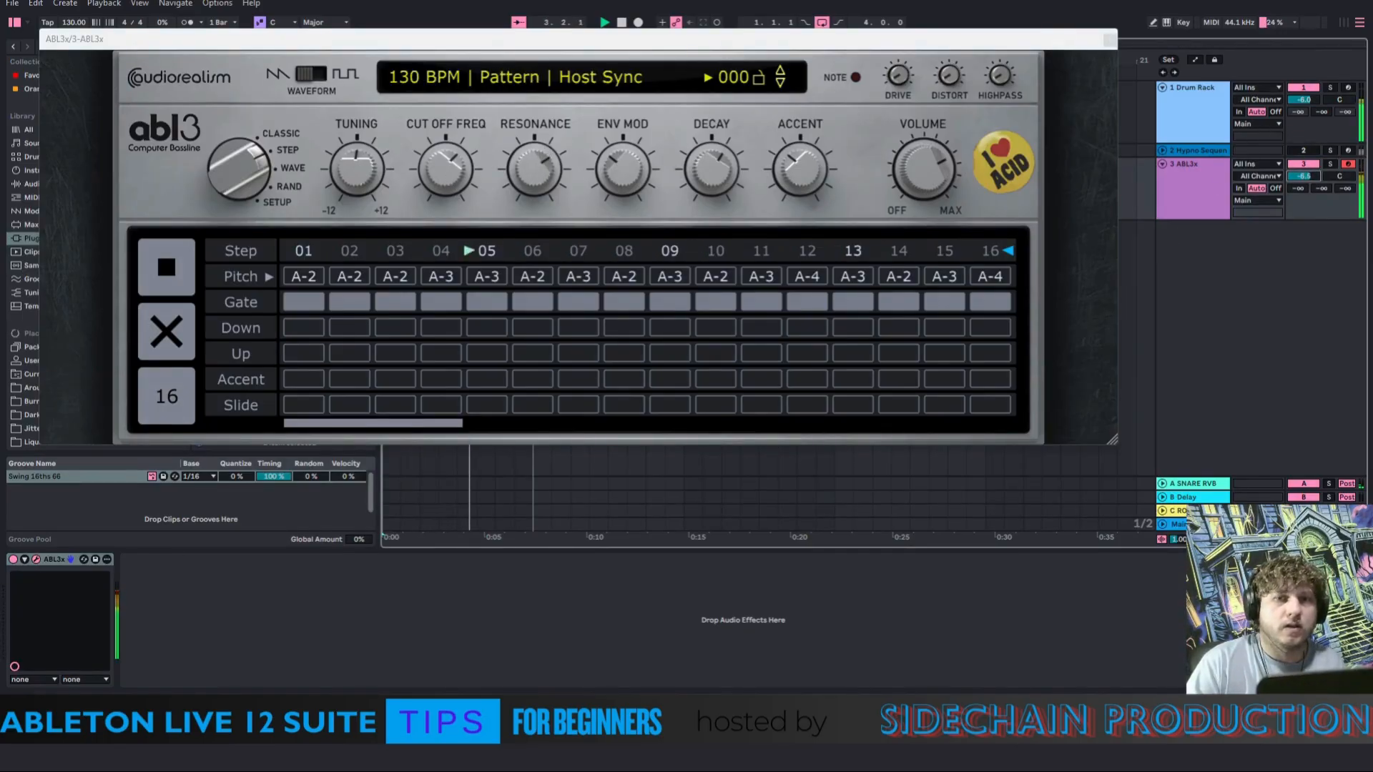
Unfold the Hypno Sequence track and replace its instrument with the Coffeecup.adv preset from the Bass instruments
click(1162, 150)
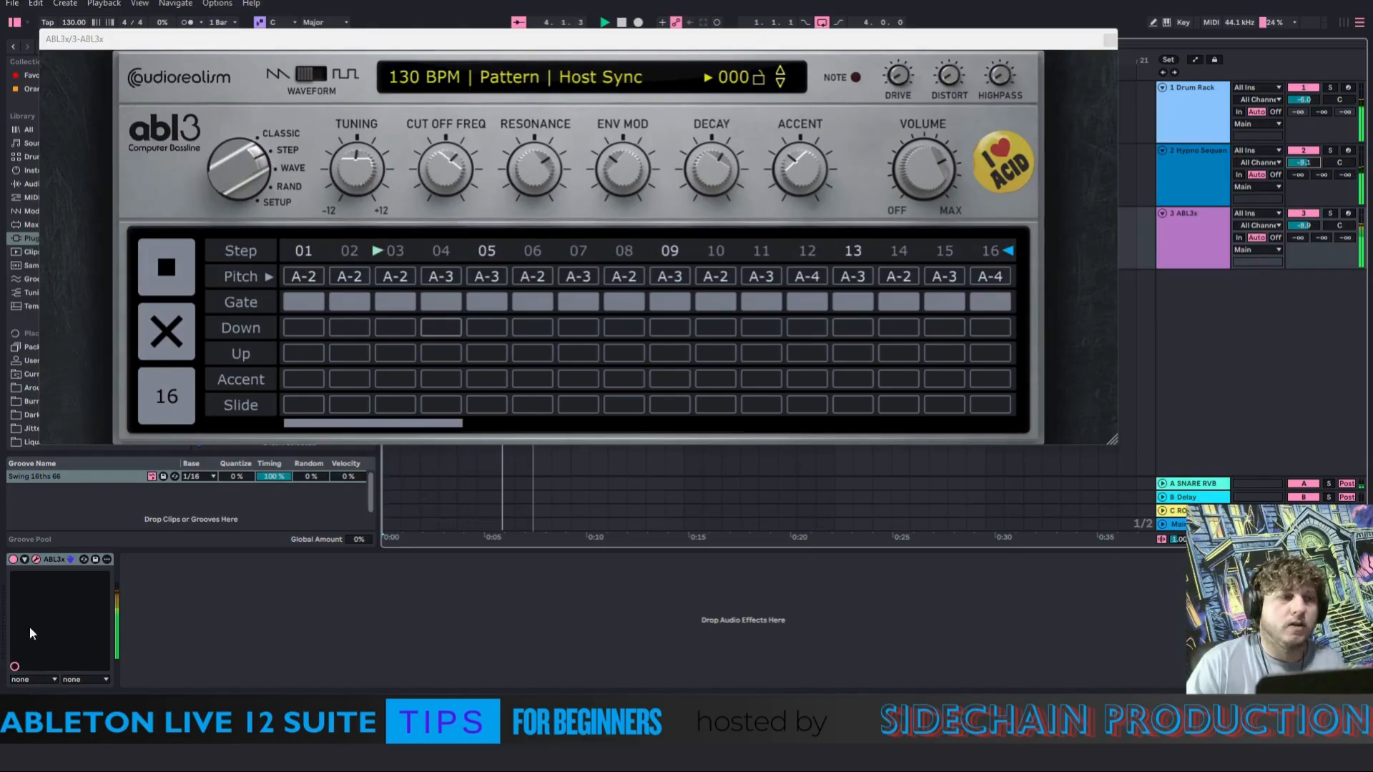
click(36, 560)
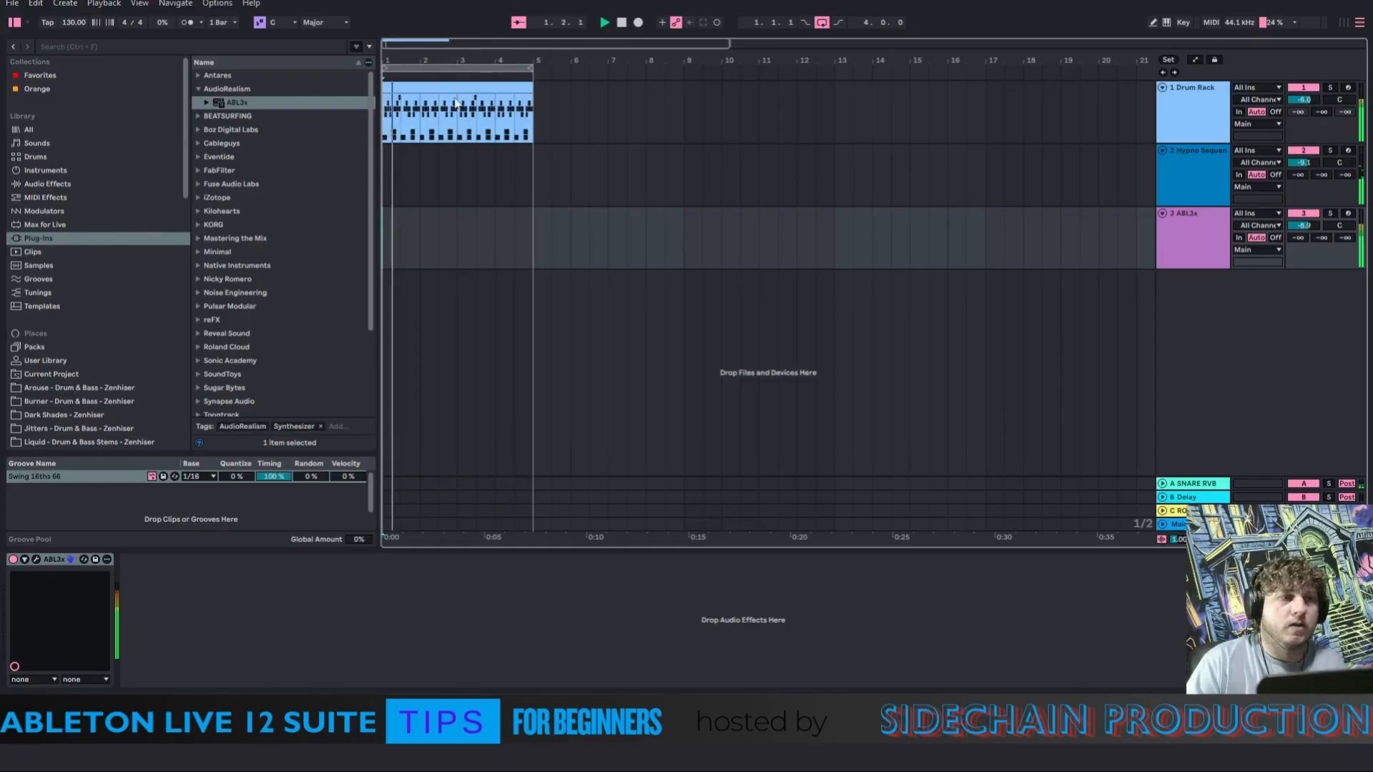
click(1251, 178)
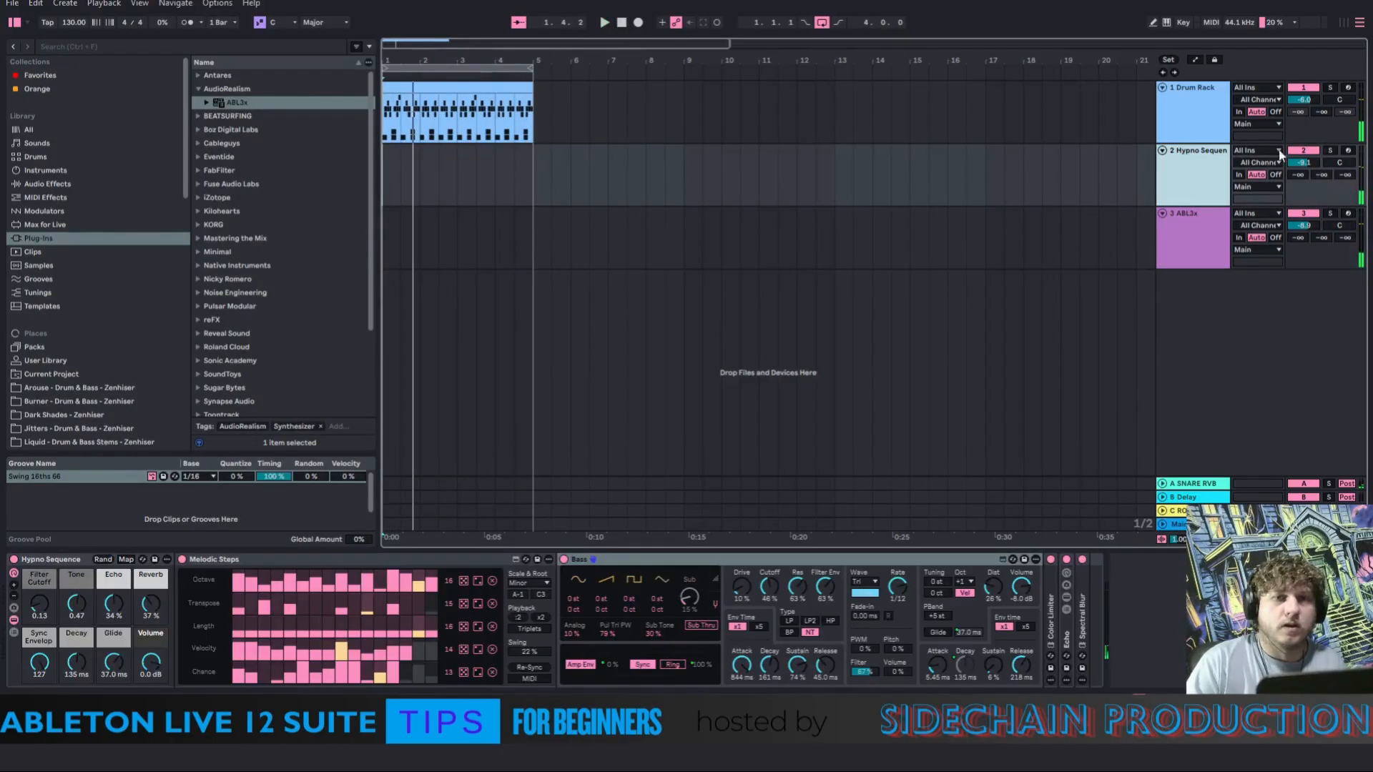
click(50, 212)
click(50, 169)
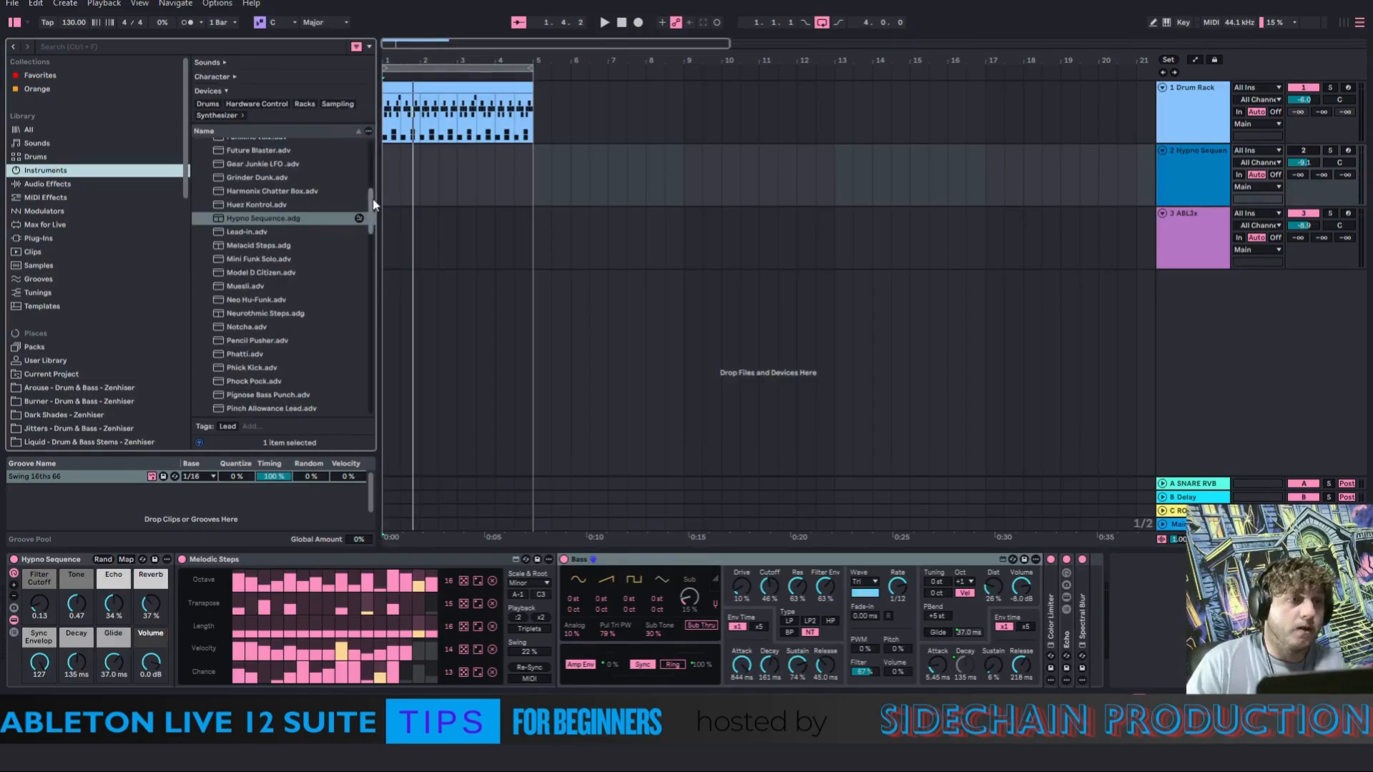
drag(373, 205, 374, 151)
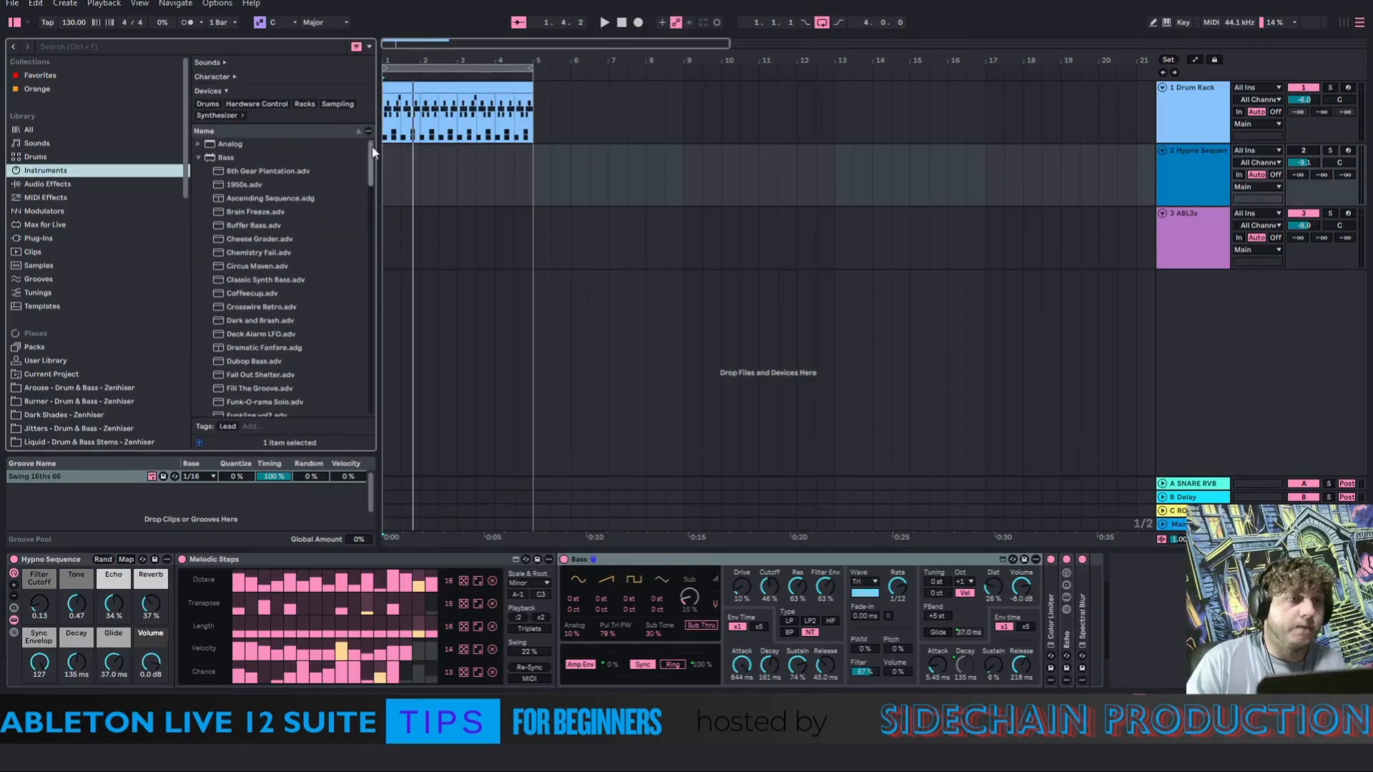
click(245, 184)
click(256, 268)
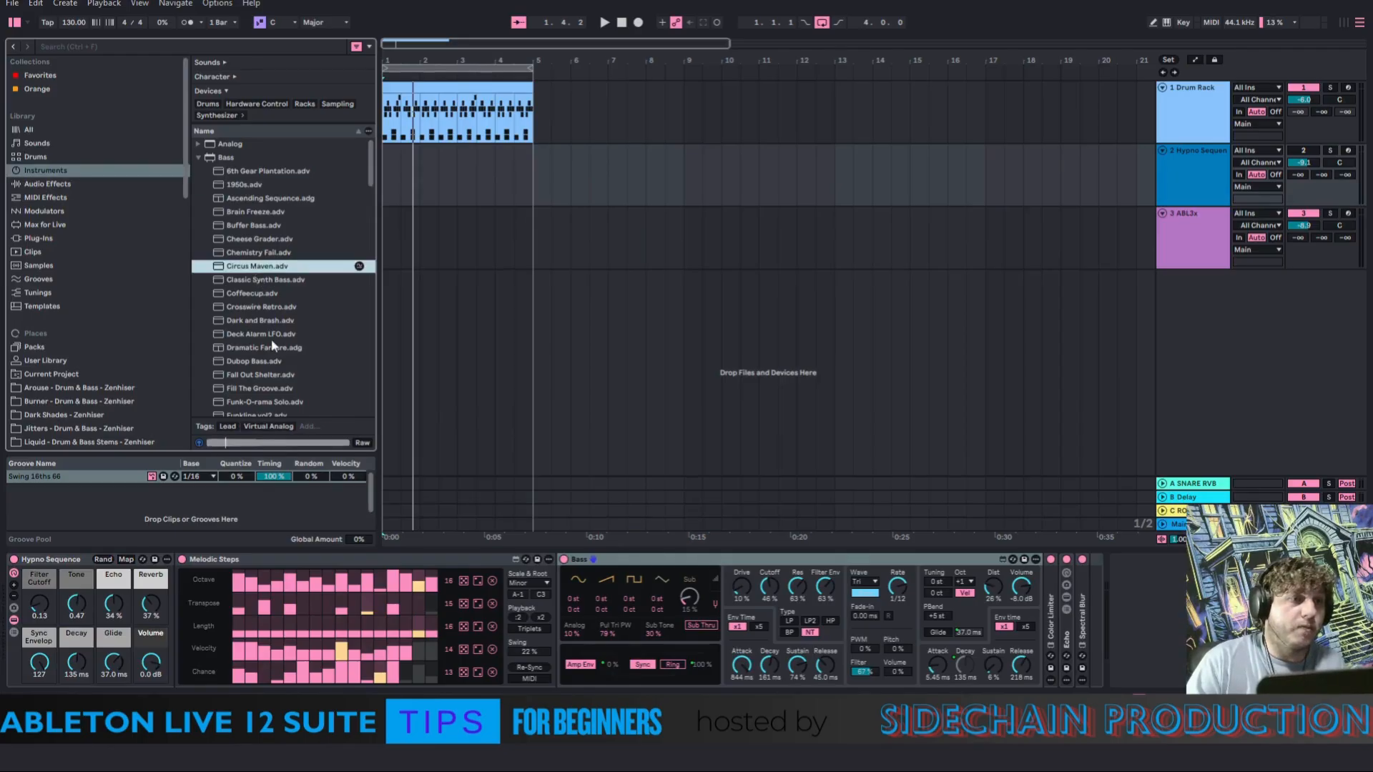
click(244, 294)
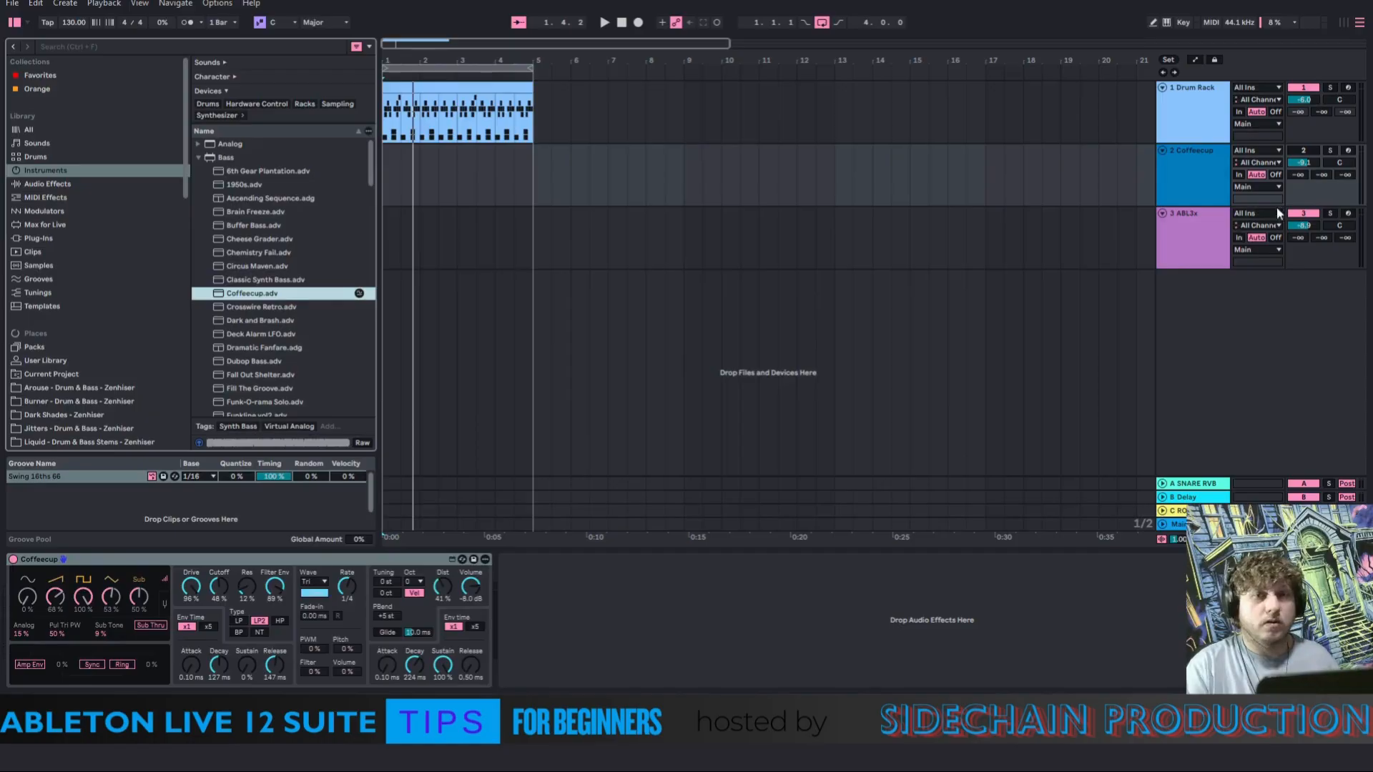
Activate the Coffeecup track and create a looped MIDI clip on it spanning bars 1 to 4
click(1303, 152)
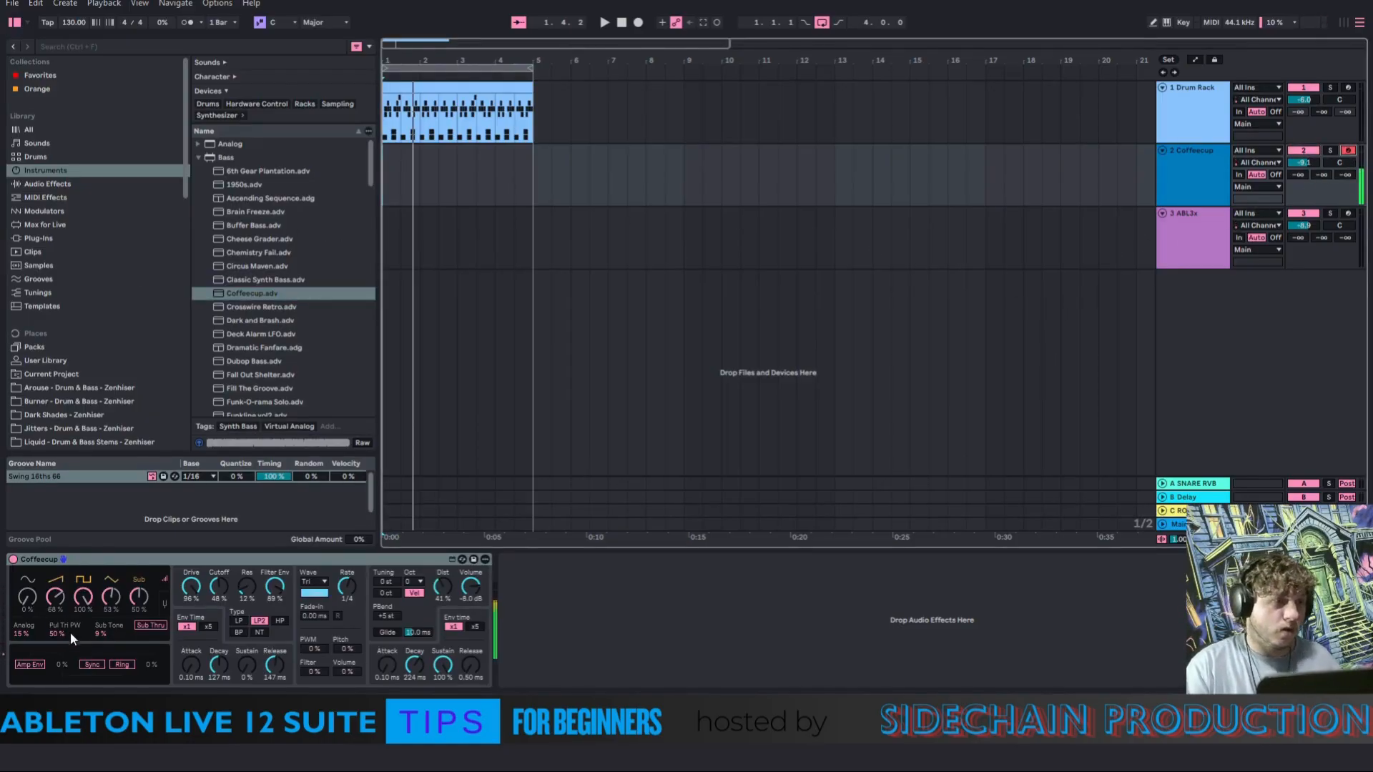
double_click(392, 184)
drag(400, 148, 522, 154)
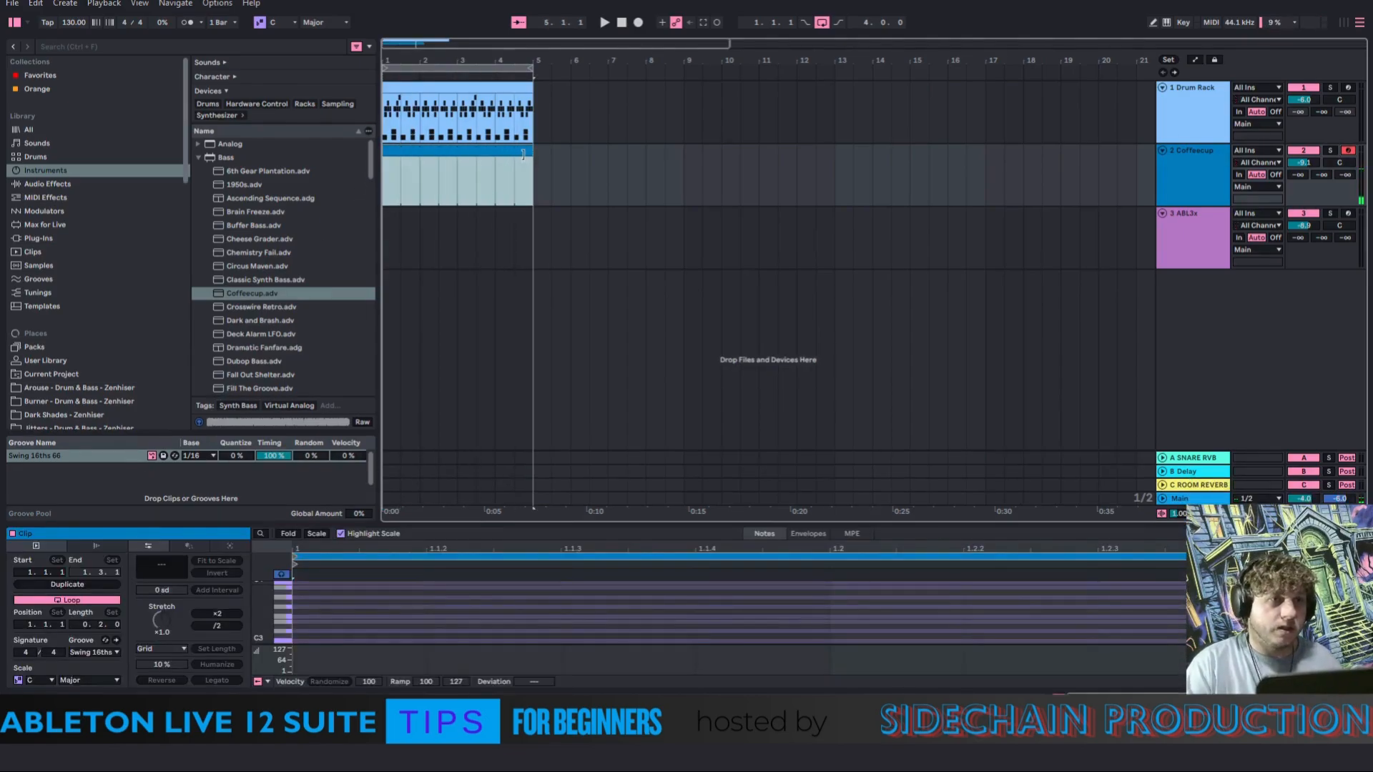
Set the scale to A Minor and limit the note editor to the notes of that scale
click(283, 22)
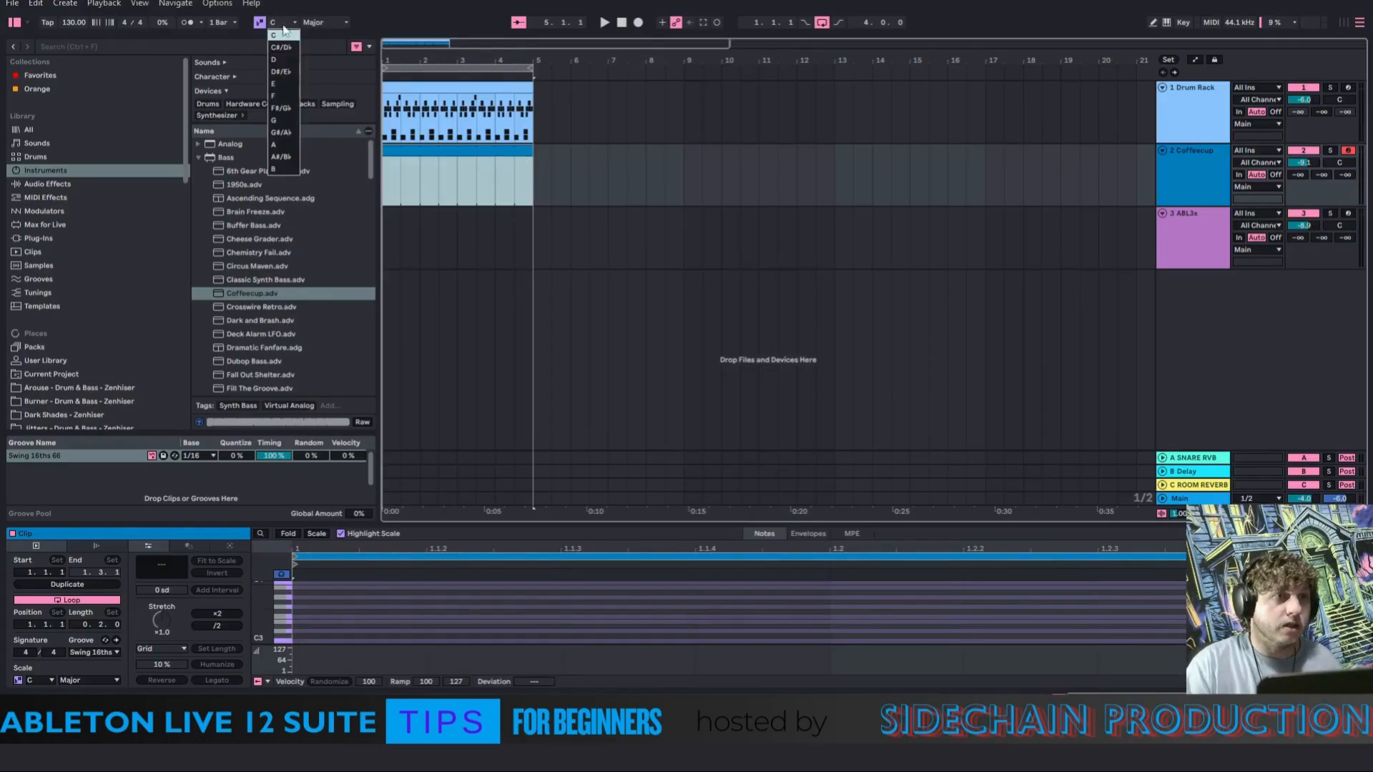
click(275, 145)
click(318, 22)
click(323, 47)
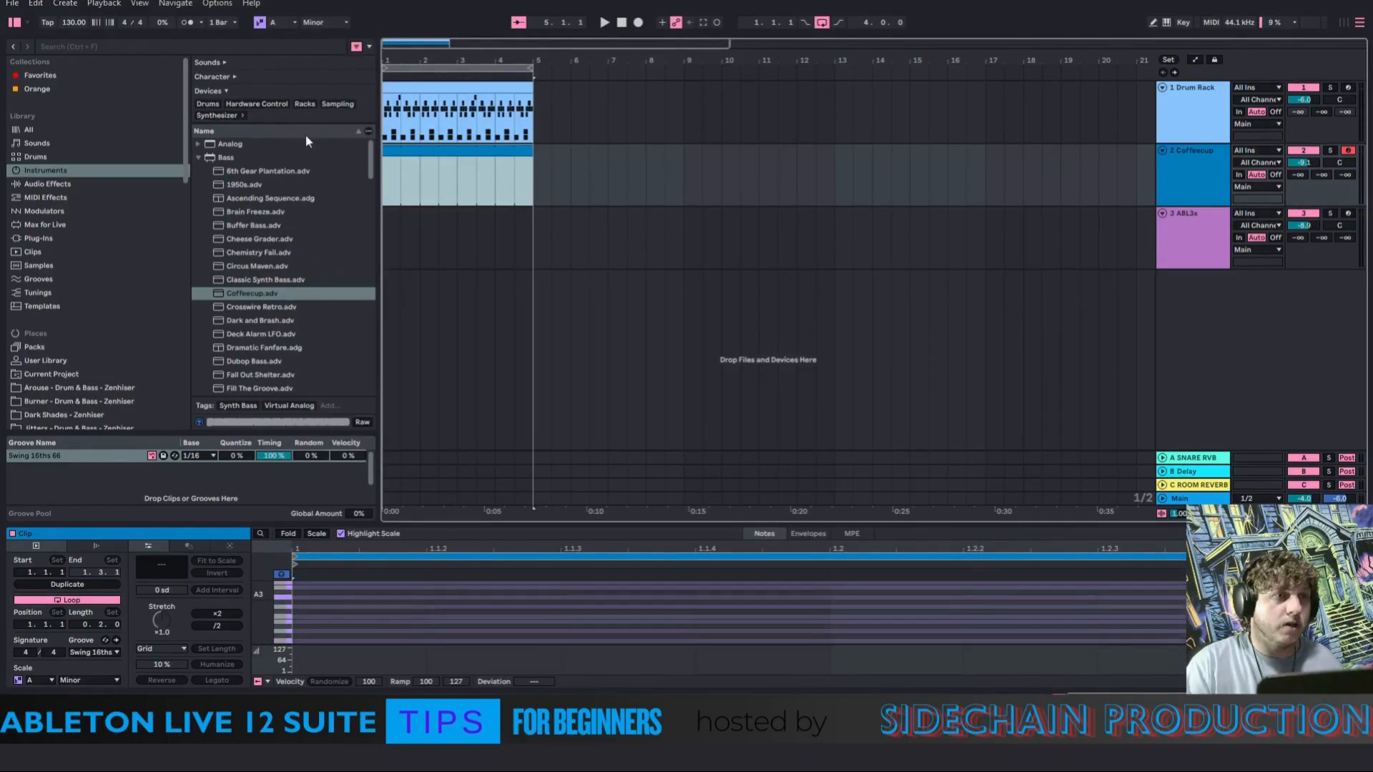
click(317, 534)
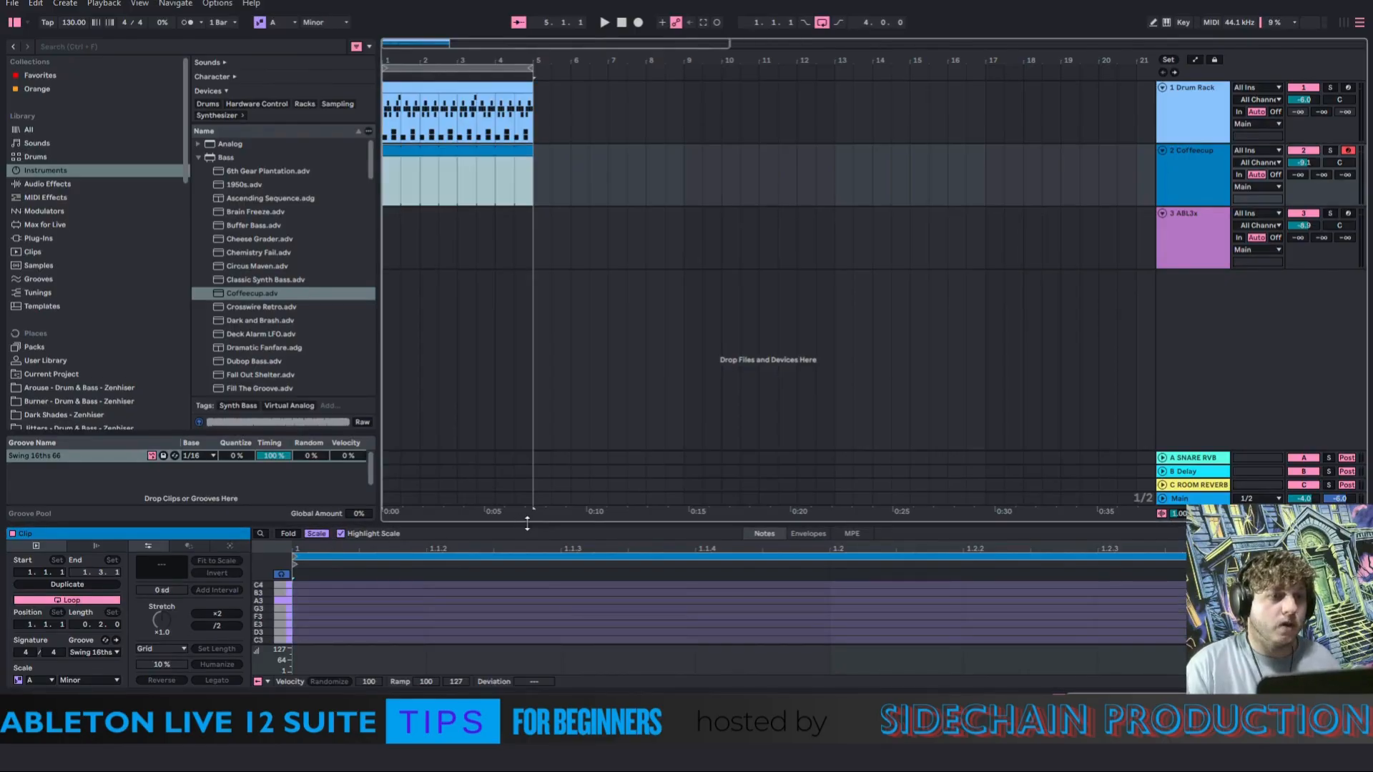
Enlarge the clip editor and consolidate the looped Coffeecup clip into one four-bar clip
drag(527, 525, 520, 284)
right_click(435, 152)
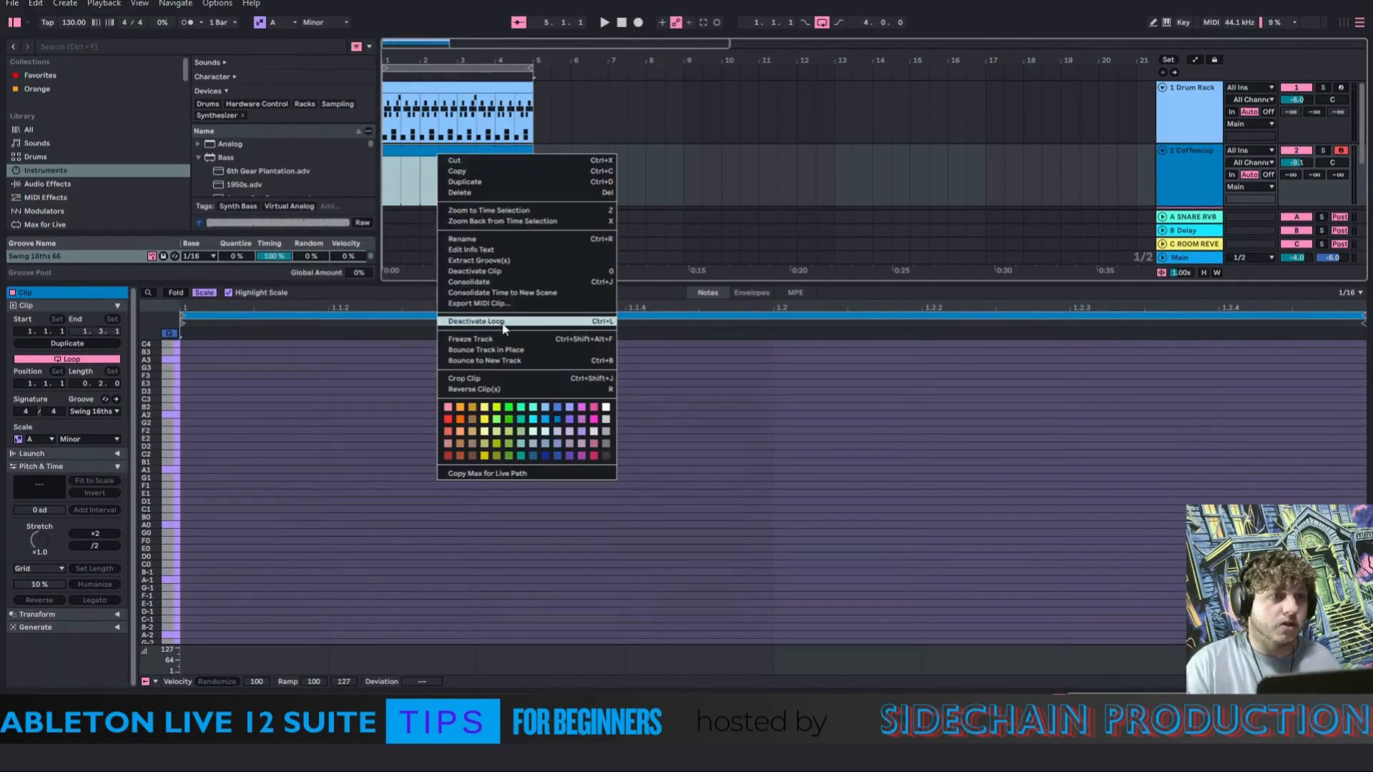
click(500, 287)
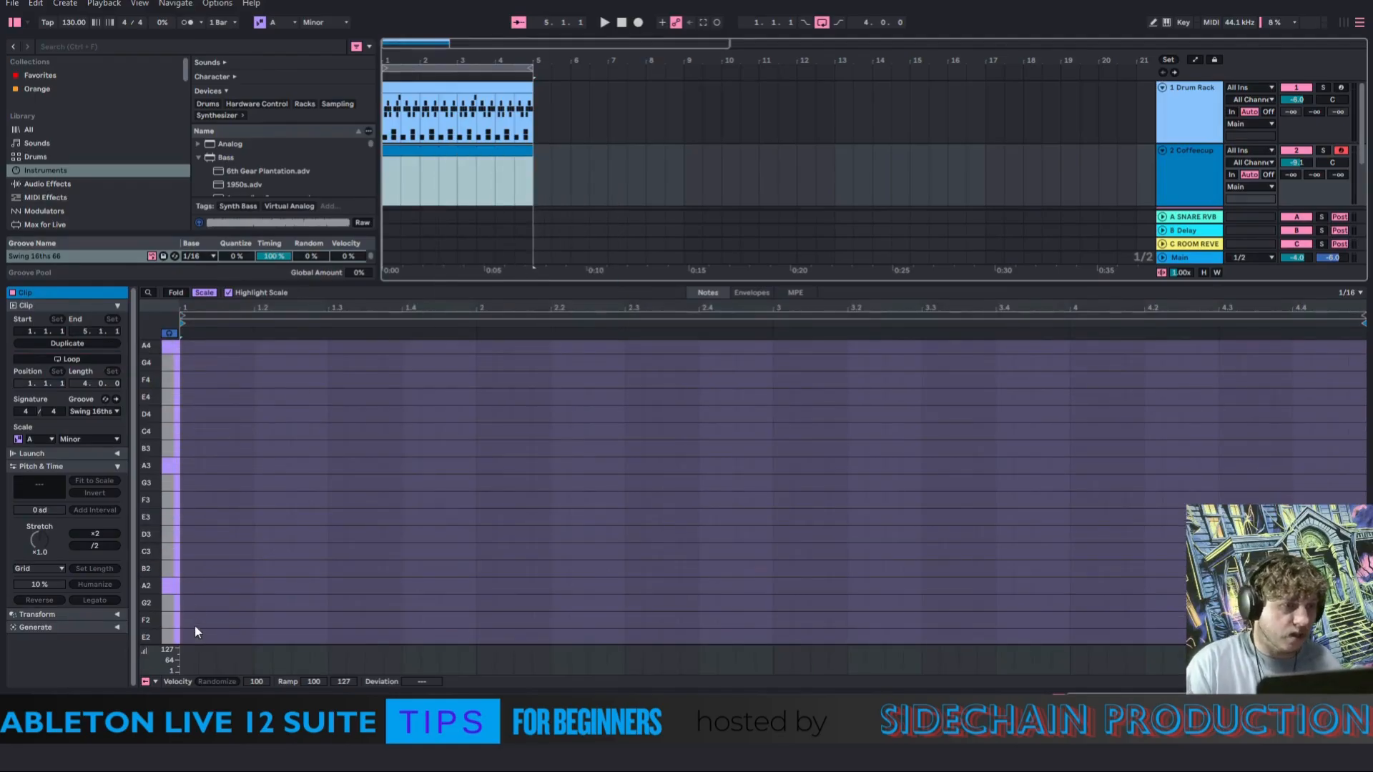
Add an A1 note in the first beat, placed on the off-beat and an eighth note long
scroll(213, 613, down, 2)
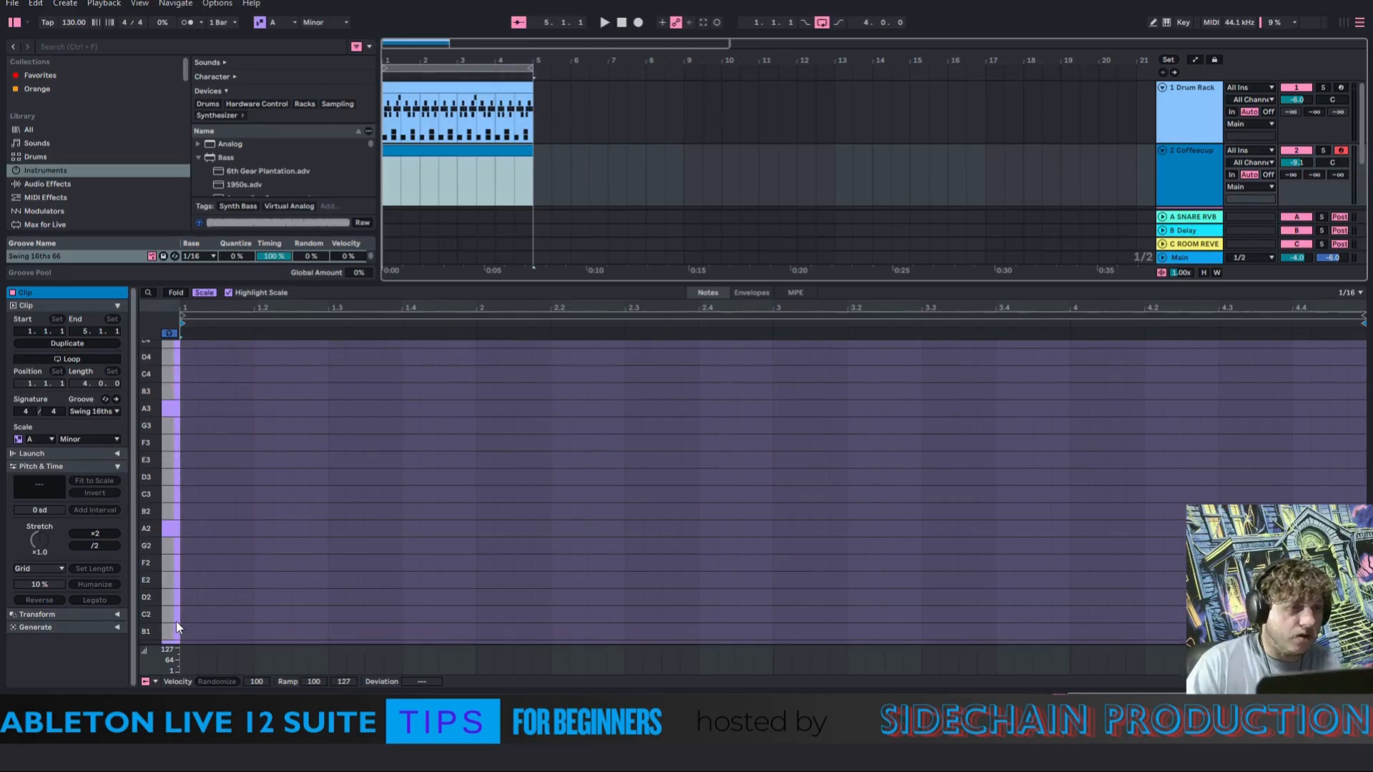
scroll(187, 615, down, 1)
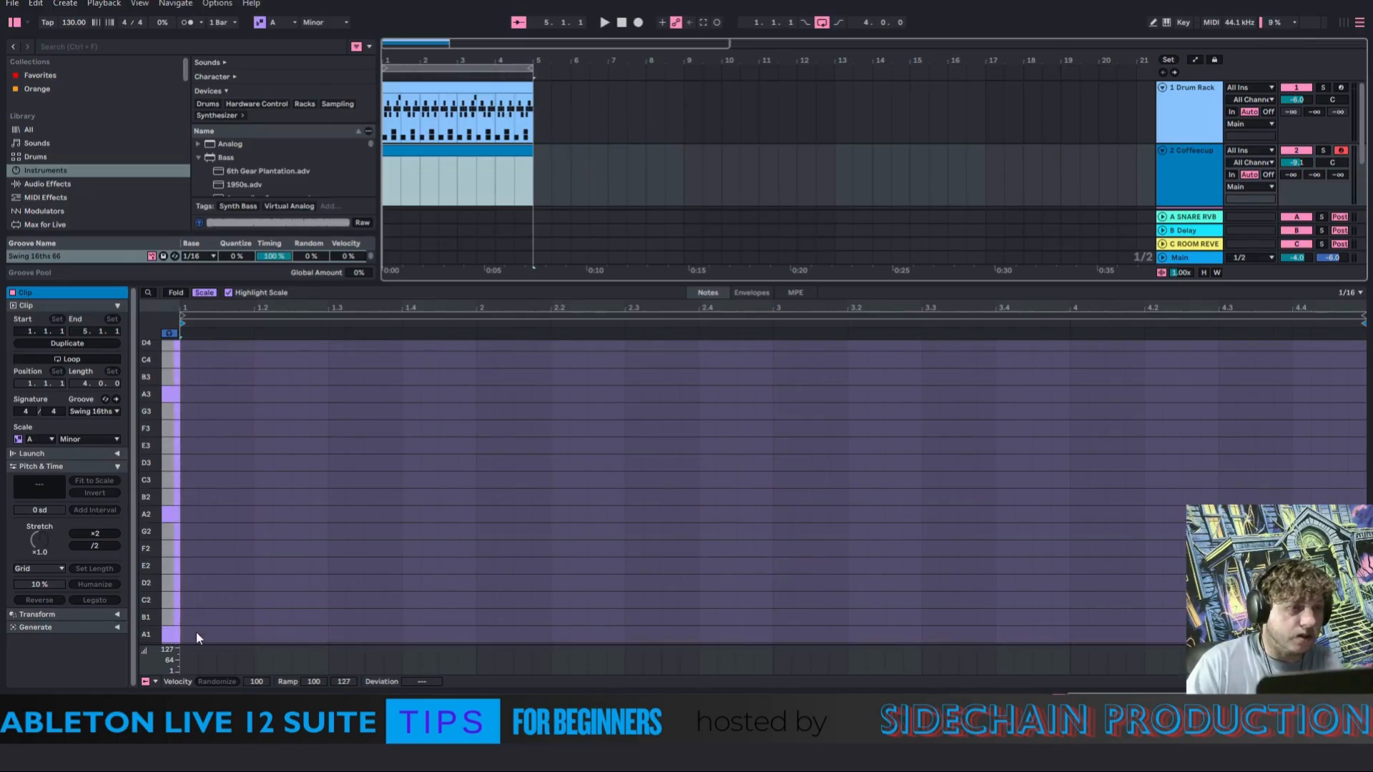
double_click(190, 634)
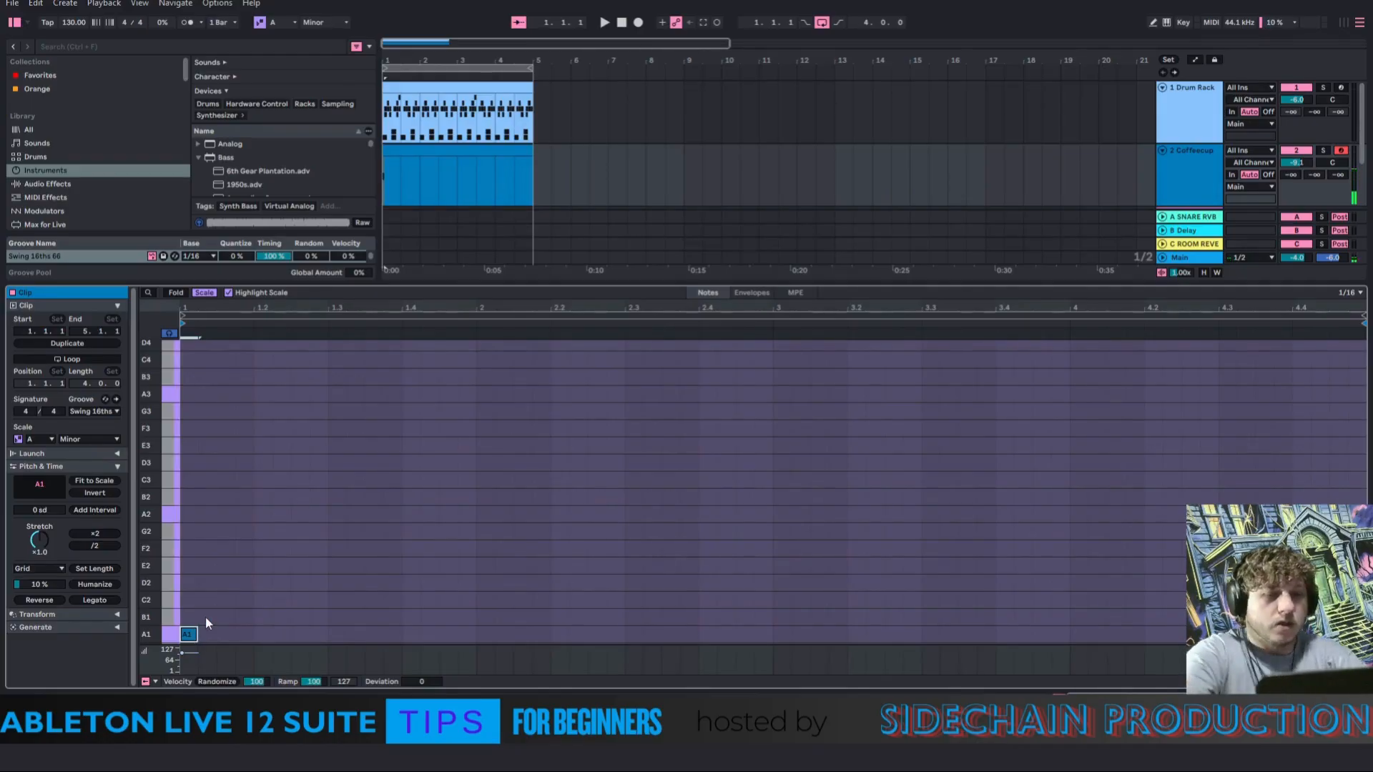
key(shift+Down)
key(shift+Up)
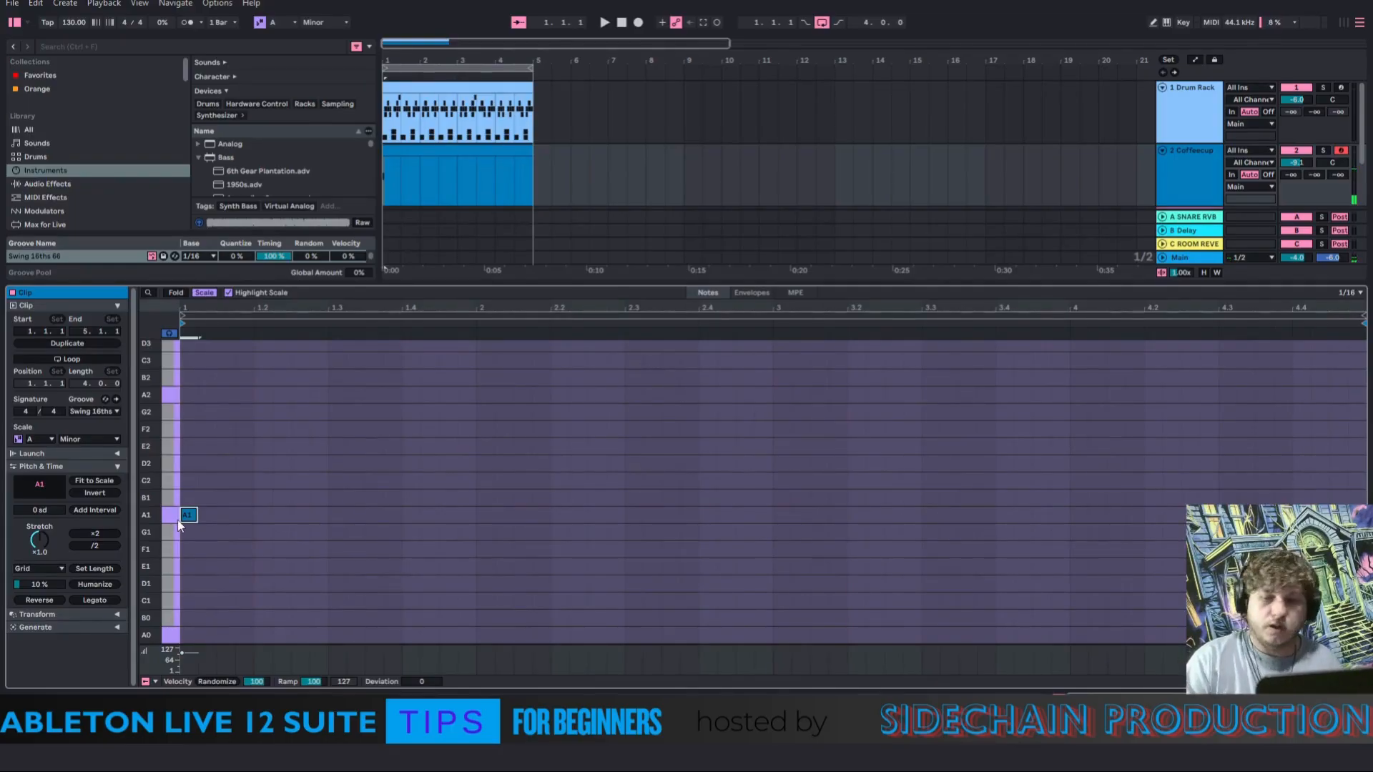
drag(191, 522, 226, 518)
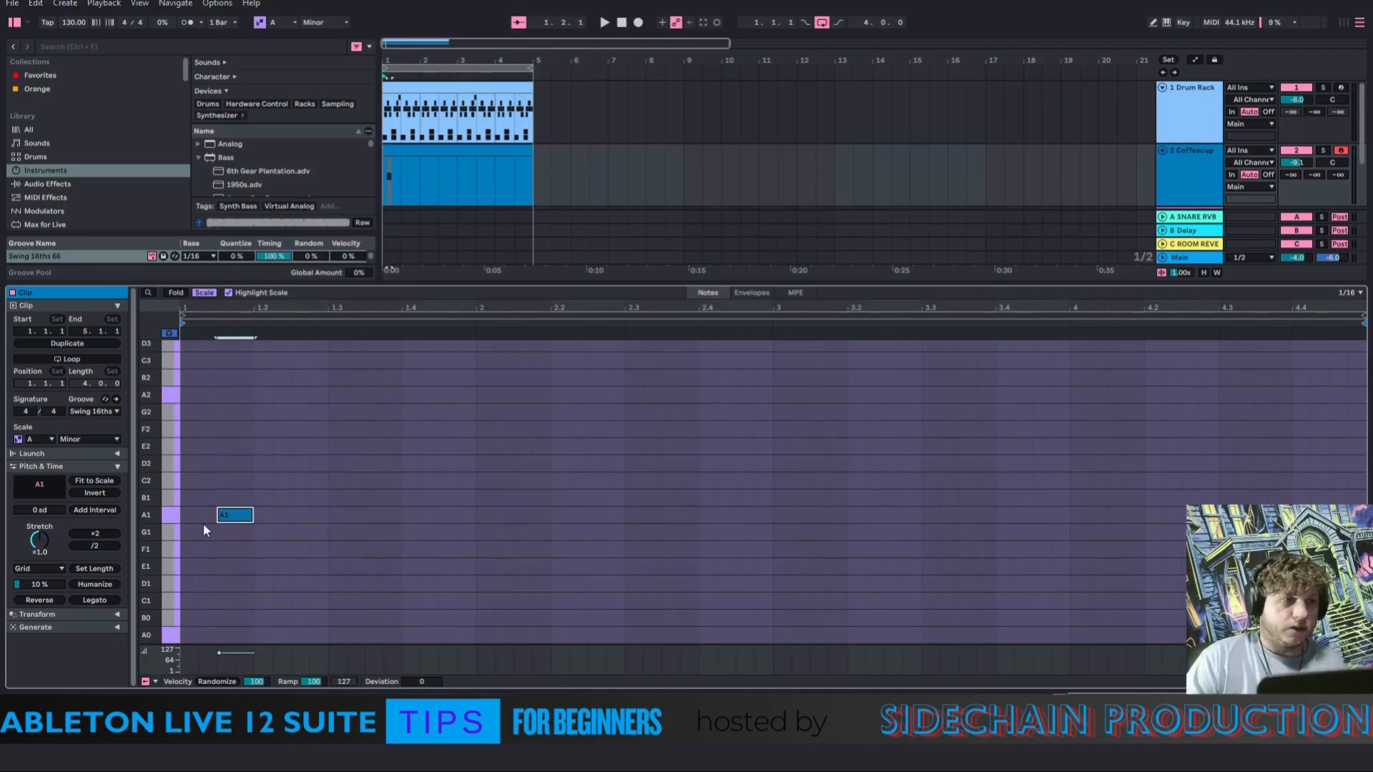
drag(186, 513, 257, 516)
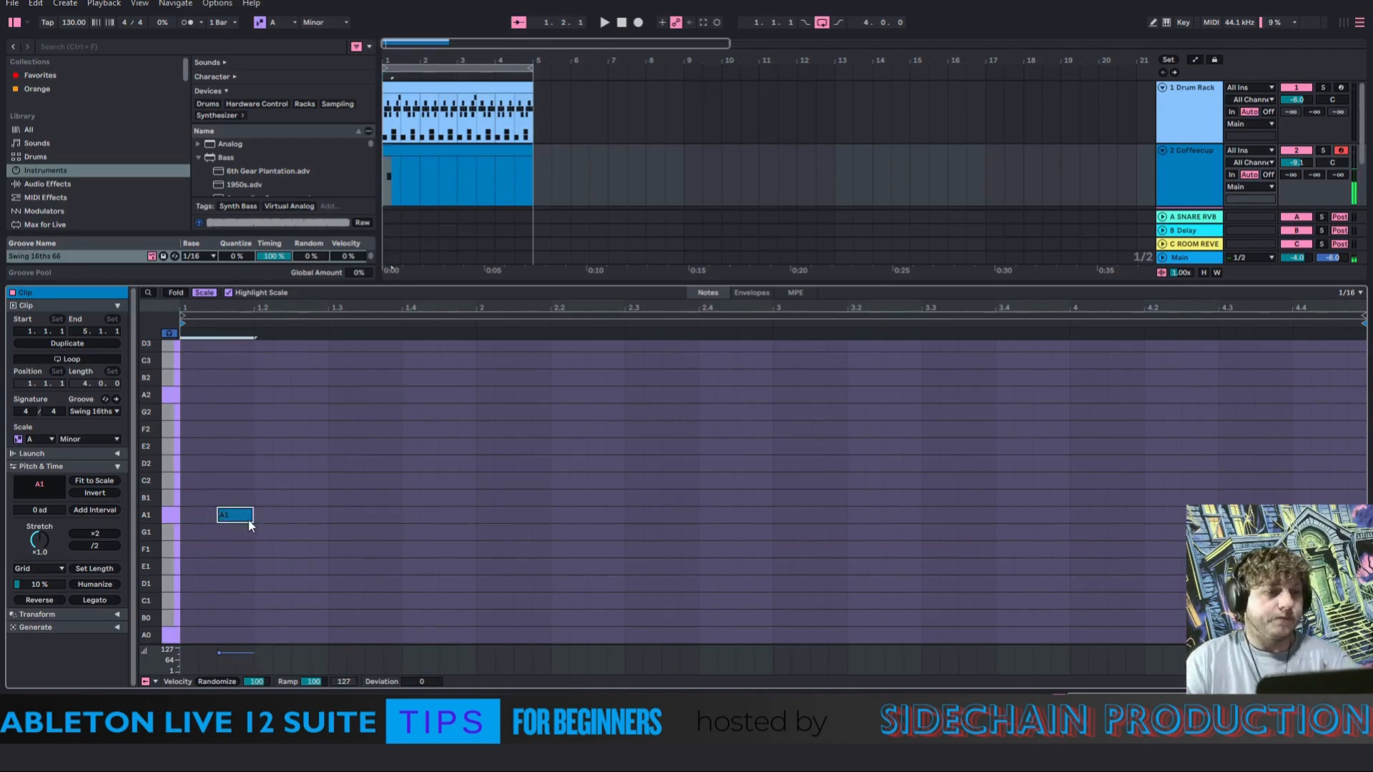
Duplicate the off-beat A1 note with its beat-long range so it repeats on every beat of the four bars
key(ctrl+d)
key(ctrl+d)
key(ctrl+d)
key(ctrl+d)
key(ctrl+d)
key(ctrl+d)
key(ctrl+d)
key(ctrl+d)
key(ctrl+d)
key(ctrl+d)
key(ctrl+d)
key(ctrl+d)
key(ctrl+d)
key(ctrl+d)
key(ctrl+d)
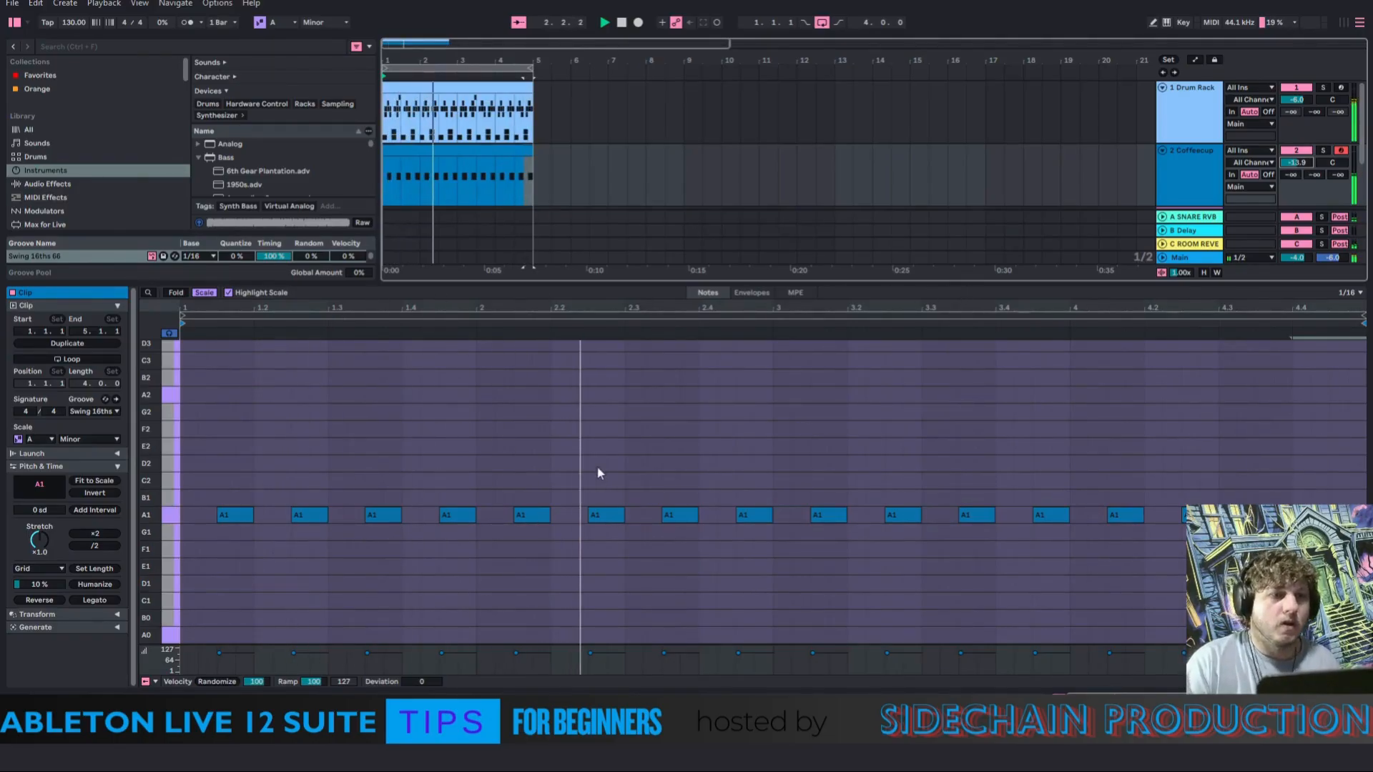
Change the first off-beat A1 note to a sixteenth note at the very start of bar 1
click(458, 518)
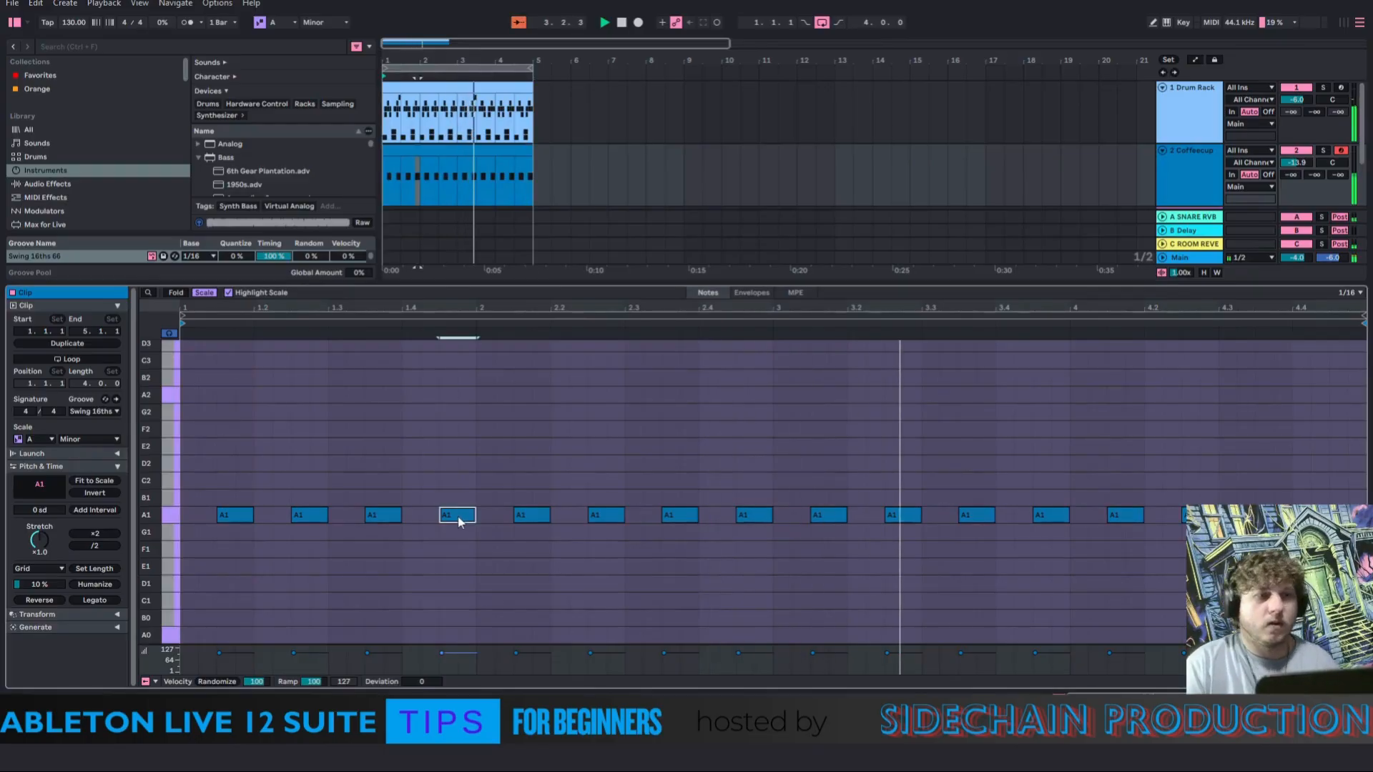
click(307, 516)
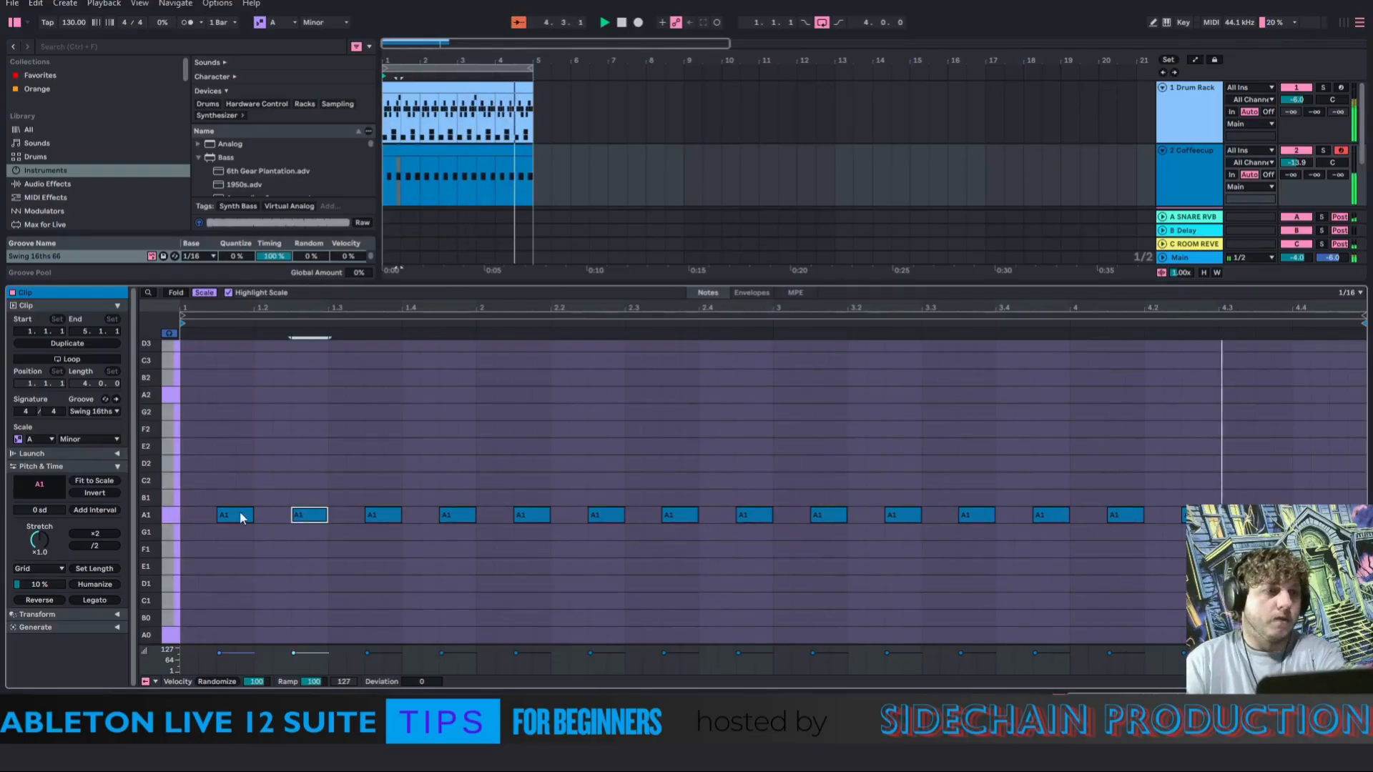
drag(236, 510, 198, 515)
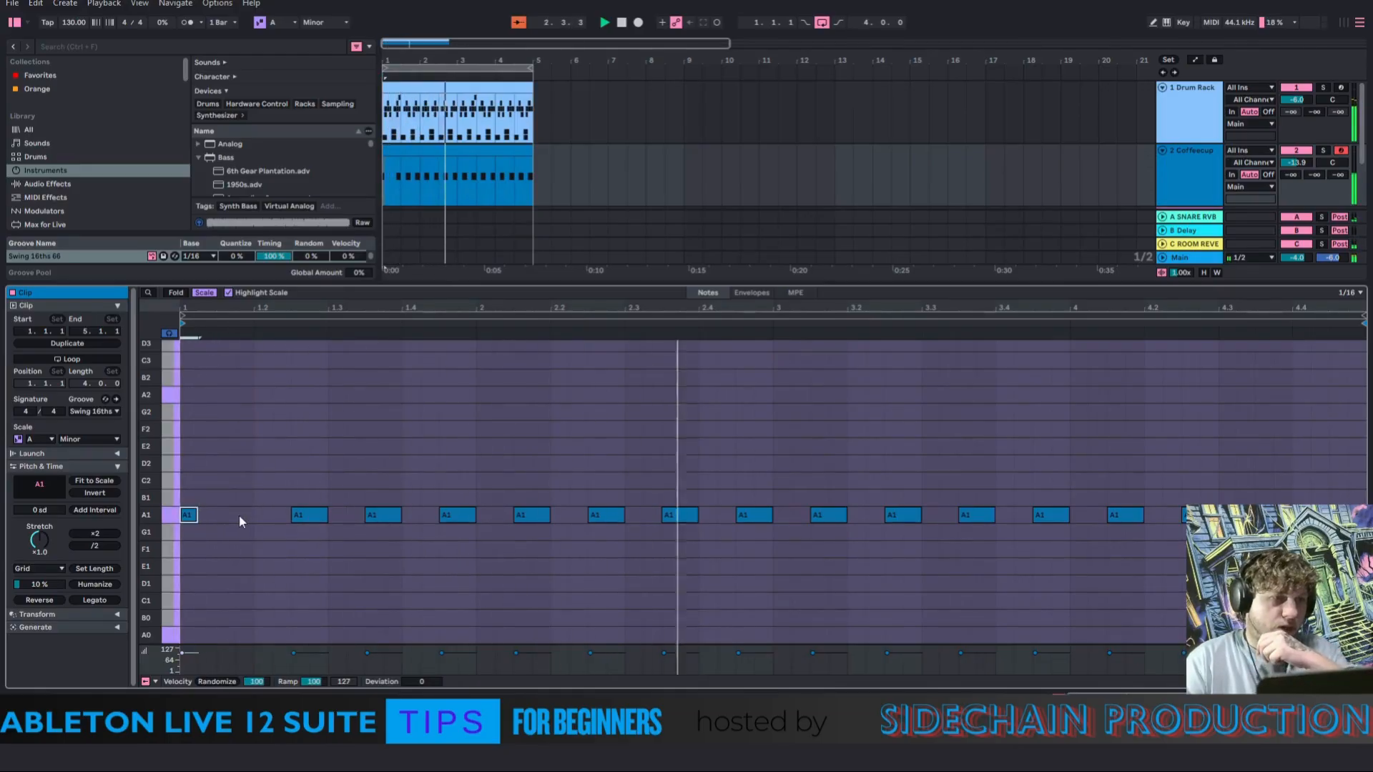
Add two sixteenth A1 notes on the last two sixteenths of beat 1 and raise the earlier one an octave to A2
double_click(226, 516)
double_click(244, 516)
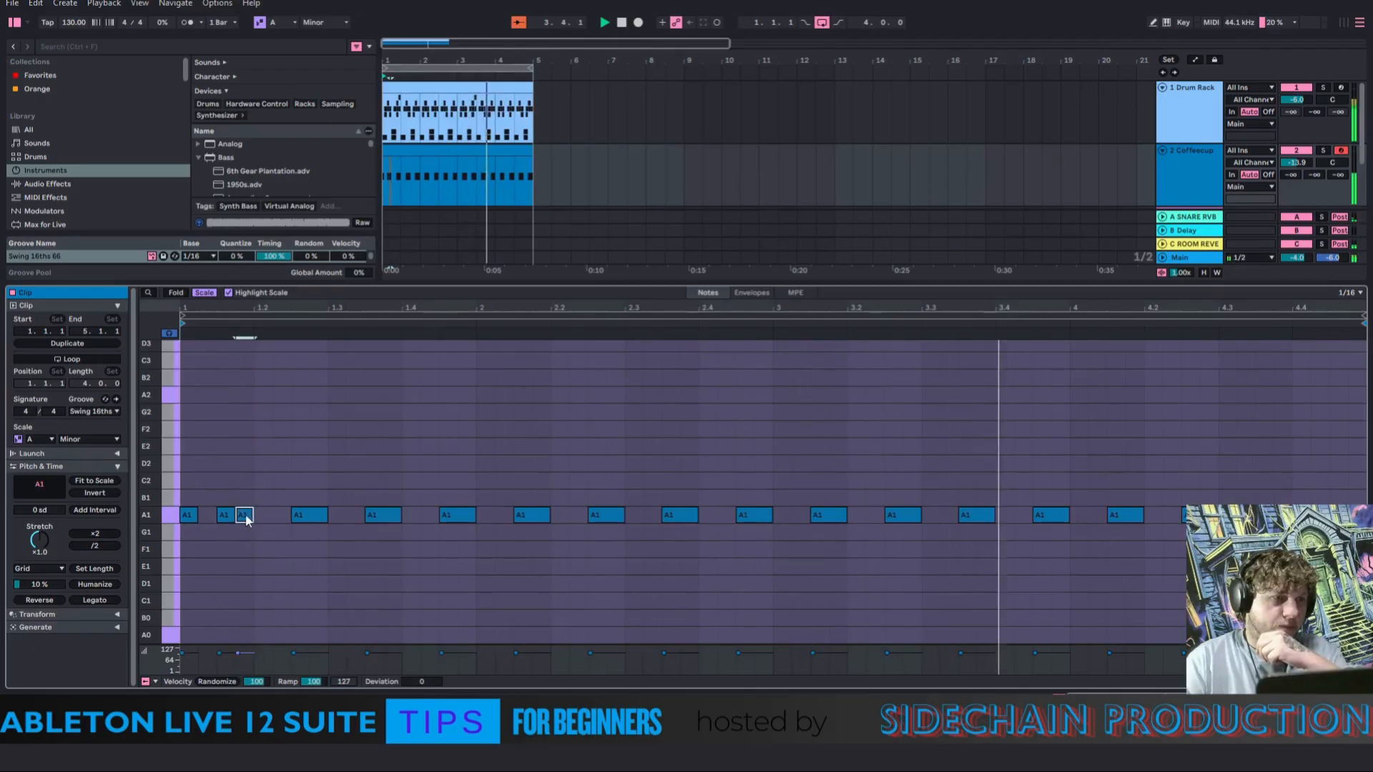
click(226, 515)
key(shift+Up)
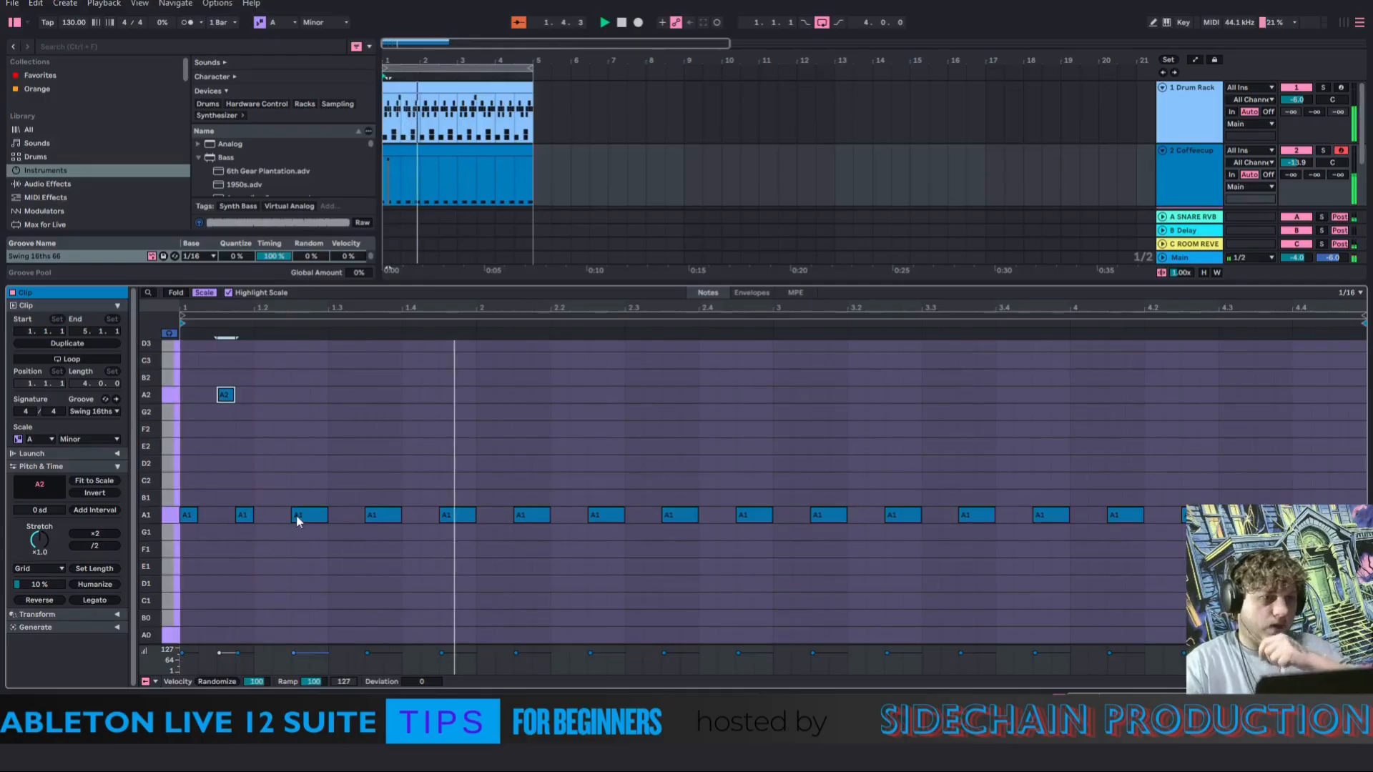
Delete all notes after the first beat and duplicate the three-note beat-long pattern until it fills the four bars
drag(276, 494, 1365, 634)
key(Delete)
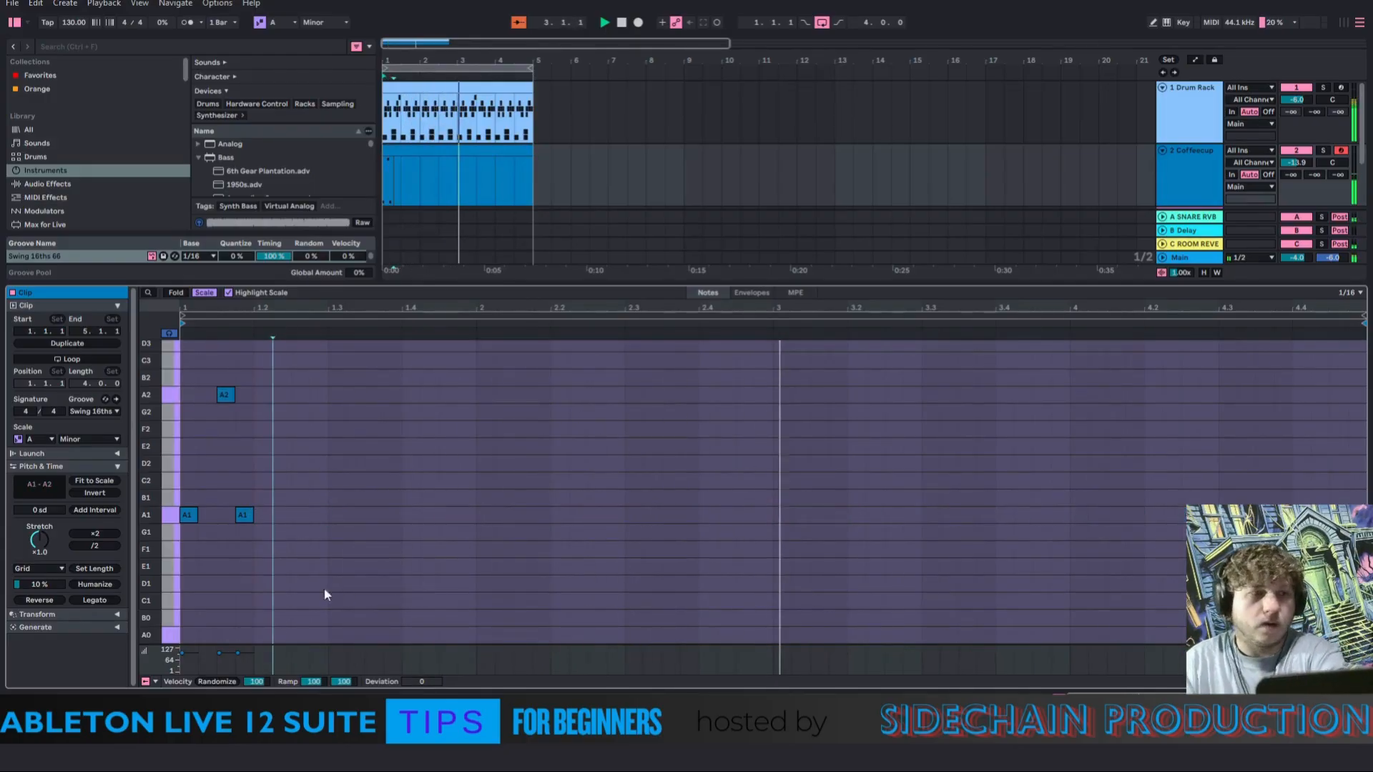
drag(247, 546, 183, 379)
key(ctrl+d)
key(ctrl+d)
key(ctrl+d)
key(ctrl+d)
key(ctrl+d)
key(ctrl+d)
key(ctrl+d)
key(ctrl+d)
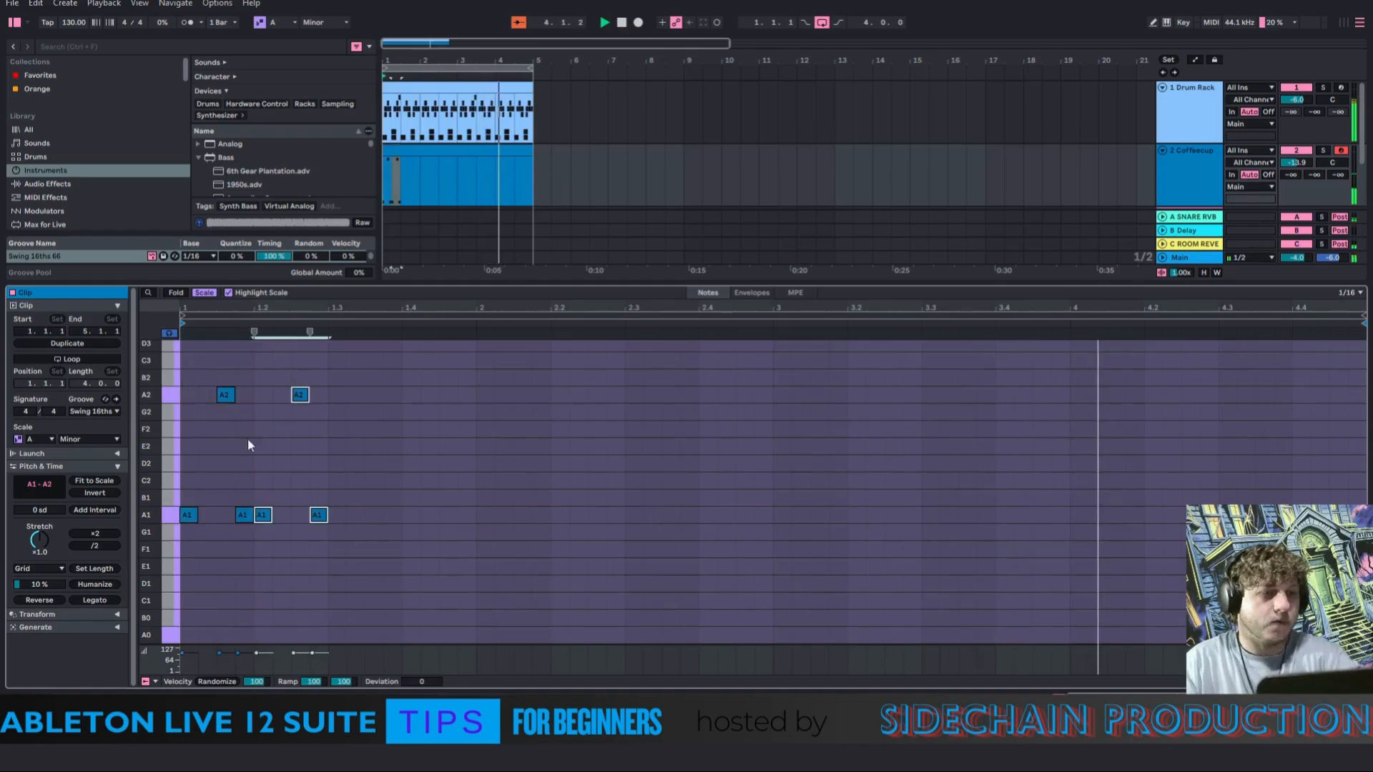
key(ctrl+d)
key(ctrl+d)
key(ctrl+d)
key(ctrl+d)
key(ctrl+d)
key(ctrl+d)
key(ctrl+d)
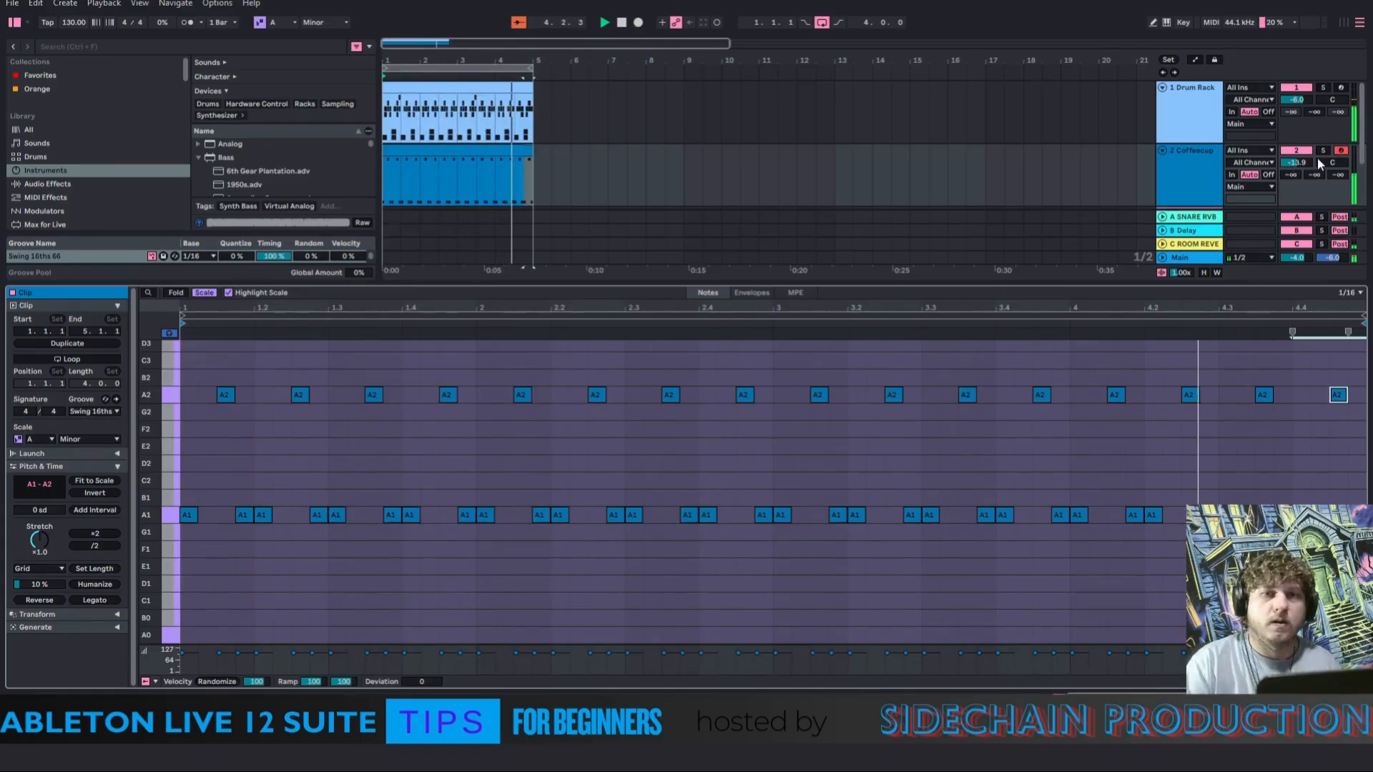
Lower the Coffeecup track's volume to -17.8 dB
drag(1293, 169, 1294, 174)
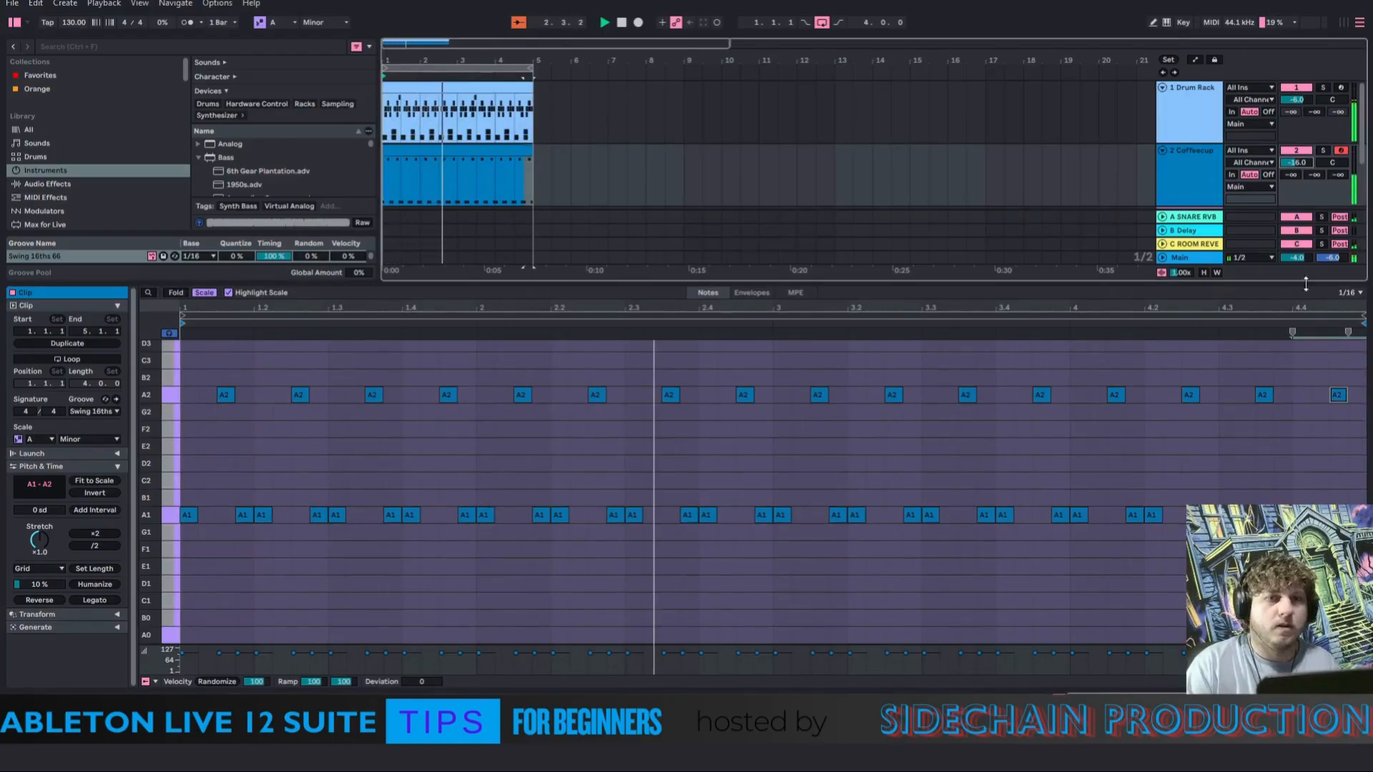
drag(1295, 163, 1289, 171)
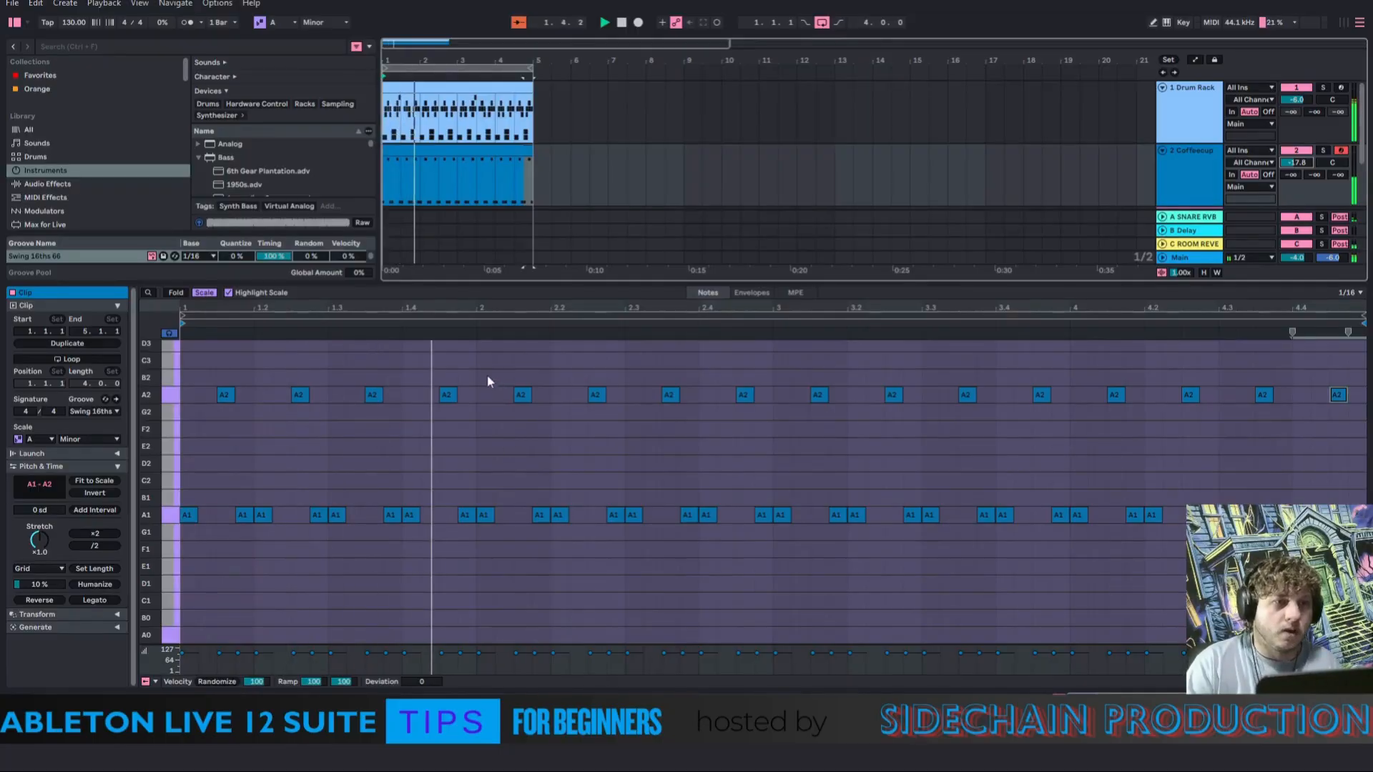
Transpose the bassline's bar 2 notes up two scale steps to C and its bar 3 notes up one step to B
drag(484, 374, 762, 525)
key(Up)
key(Up)
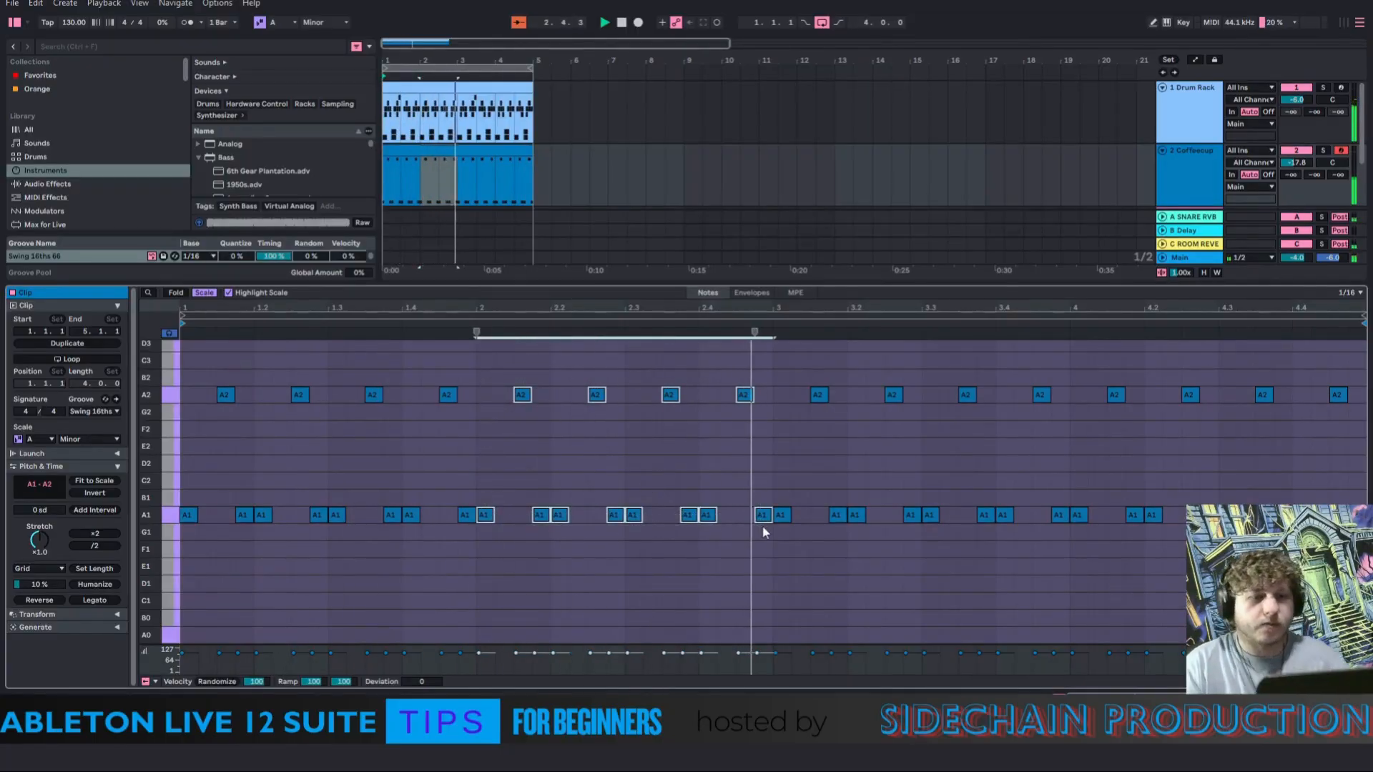
drag(784, 378, 1064, 549)
key(Up)
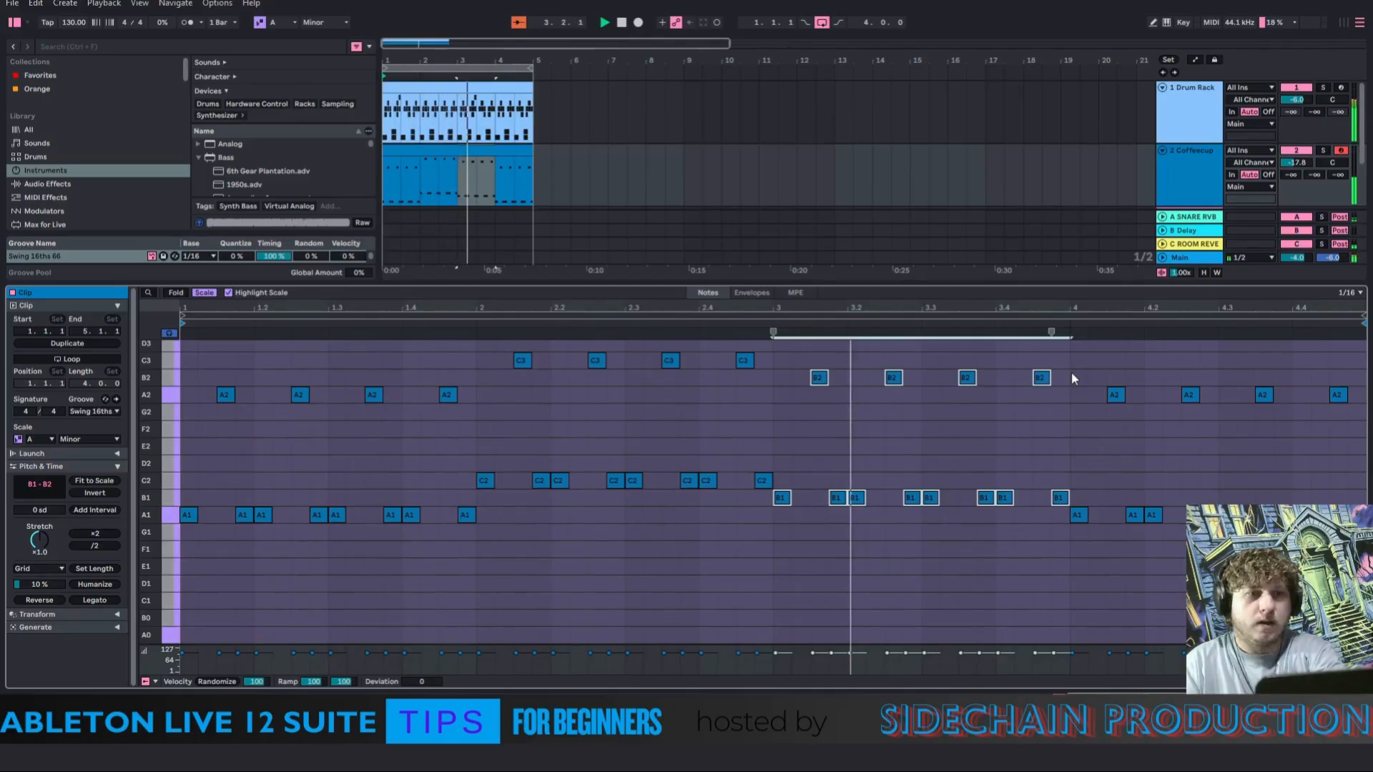
drag(1071, 372, 1359, 529)
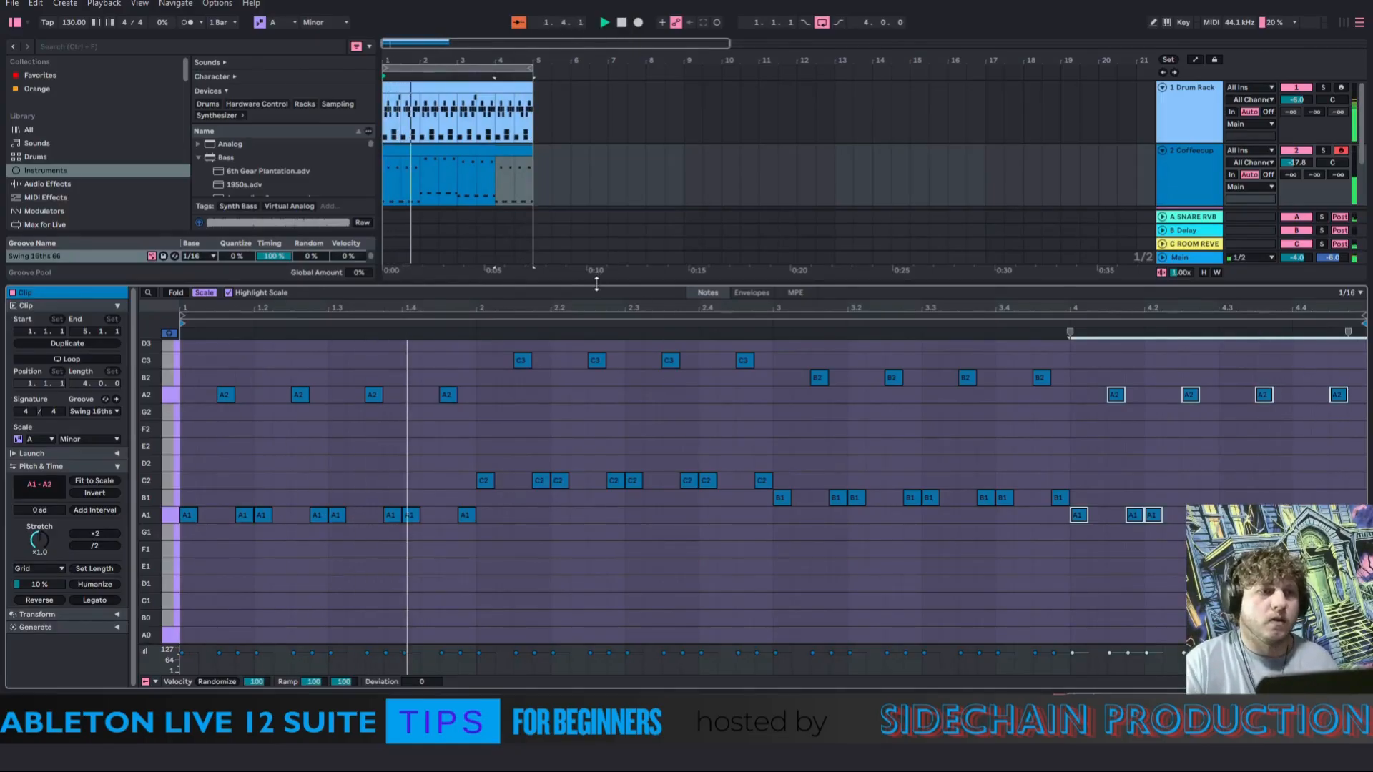
Shrink the clip editor and replace the bass track's preset, trying Dark and Brash before settling on Dubop Bass
drag(606, 282, 634, 511)
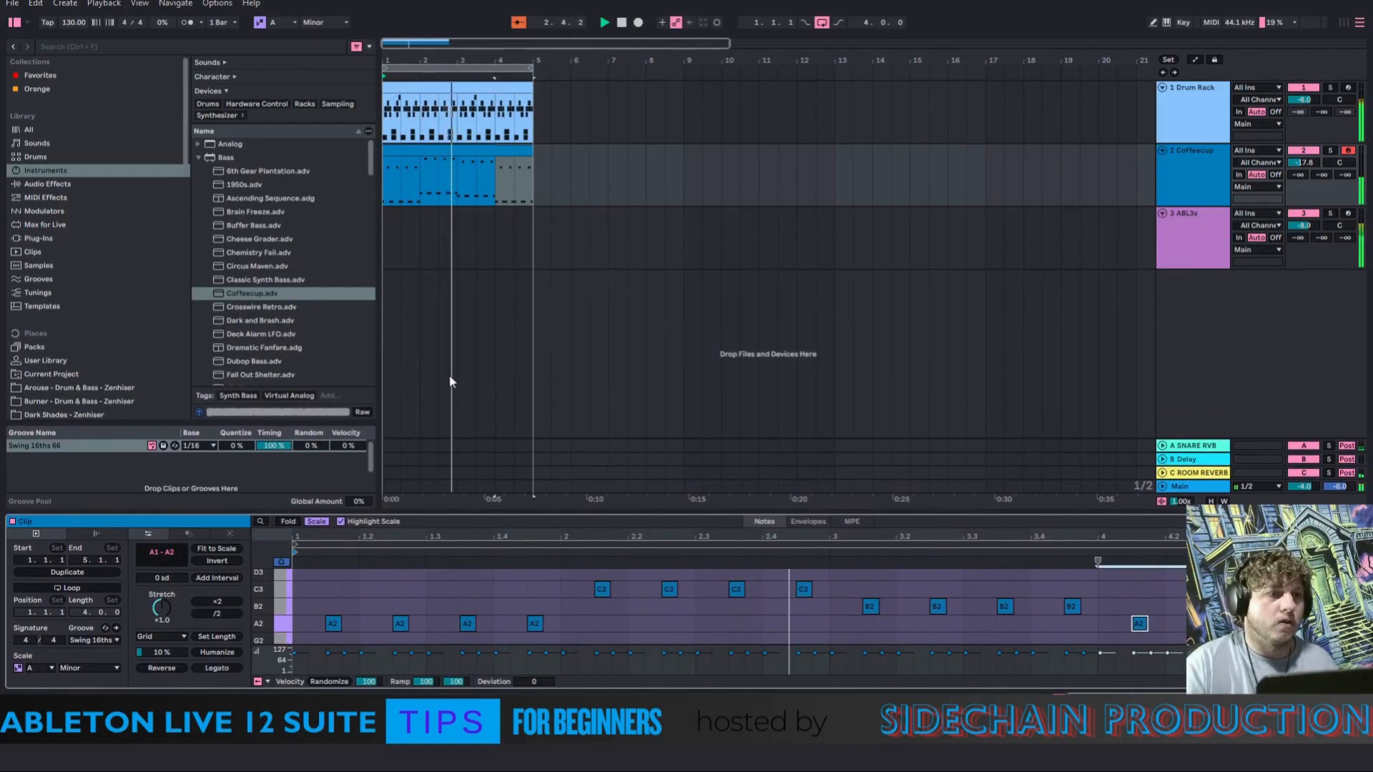
drag(262, 320, 547, 200)
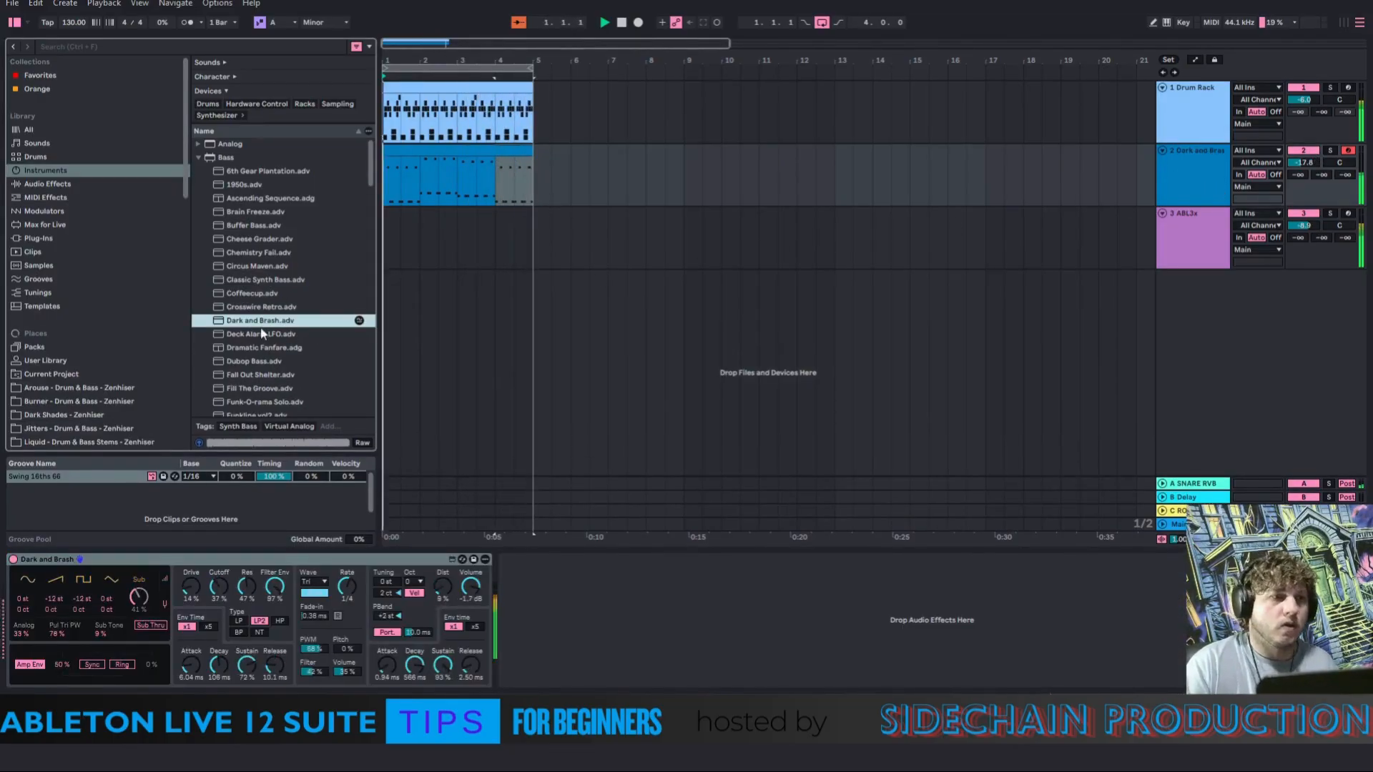
click(250, 363)
double_click(250, 363)
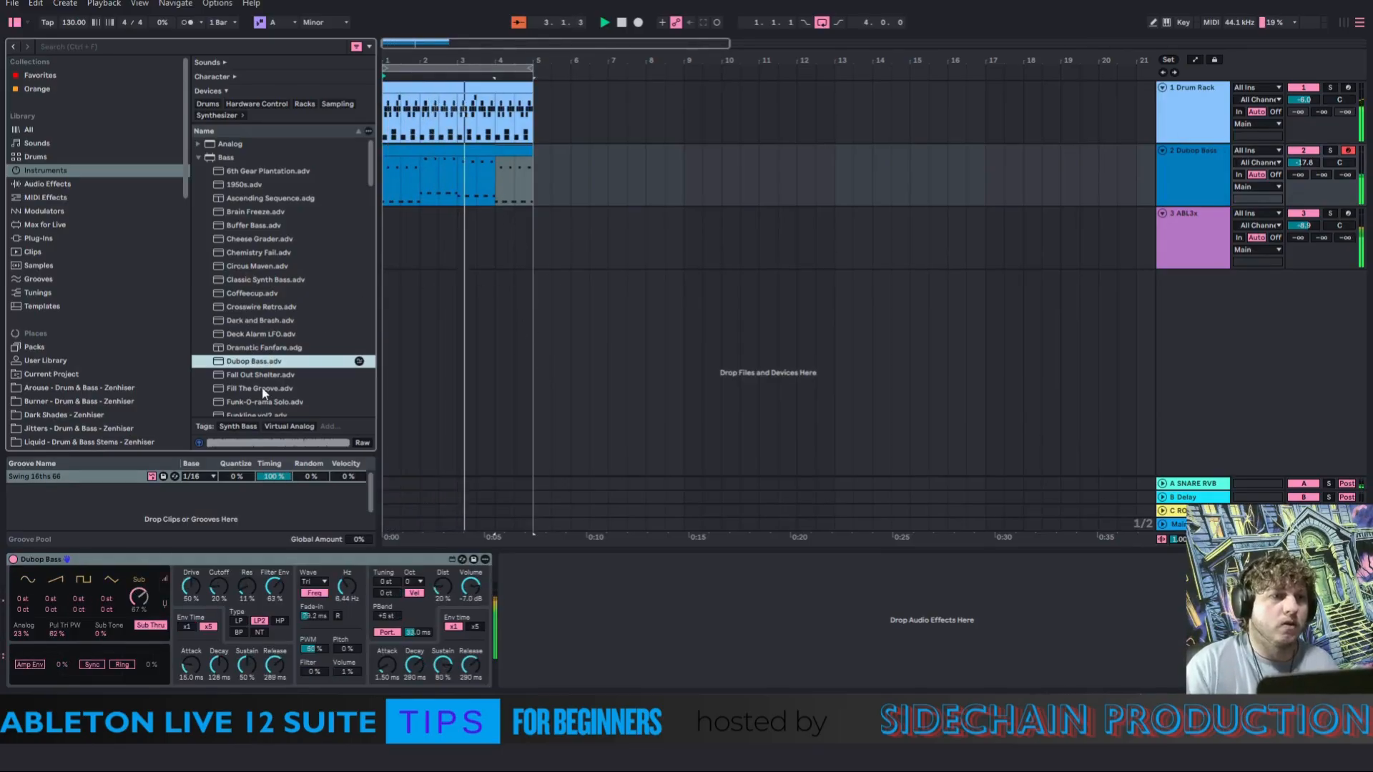
Solo the Dubop Bass track, transpose all notes in its clip down one octave, and unsolo the track
click(1329, 151)
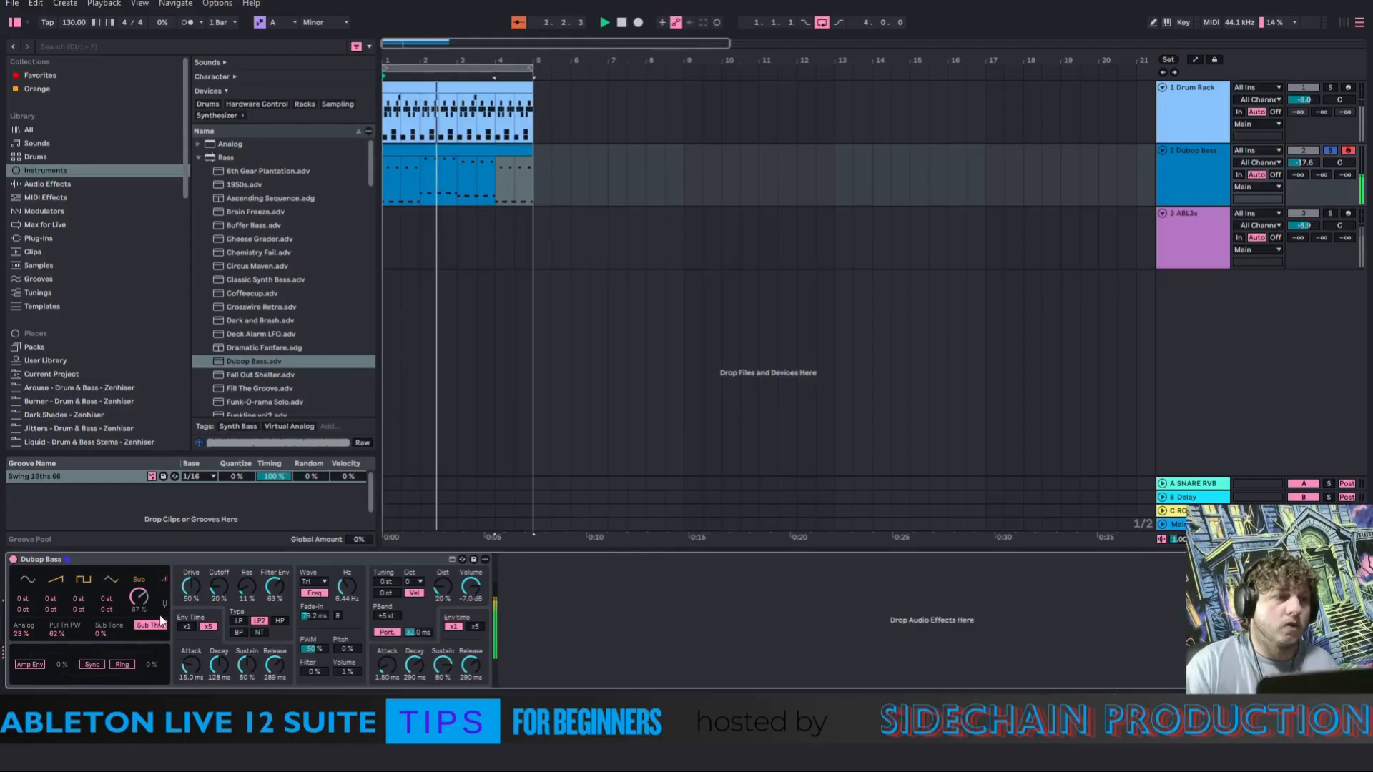
click(998, 201)
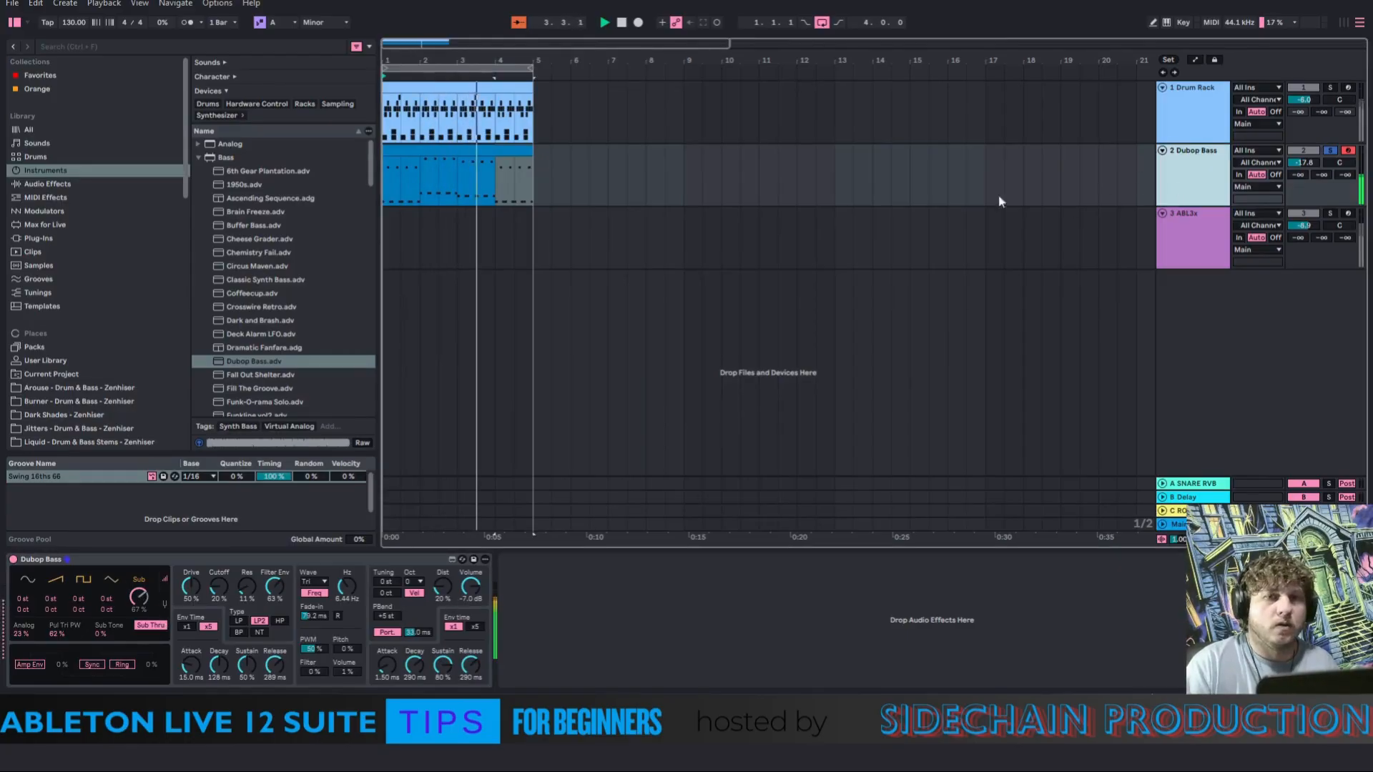
double_click(467, 150)
click(662, 624)
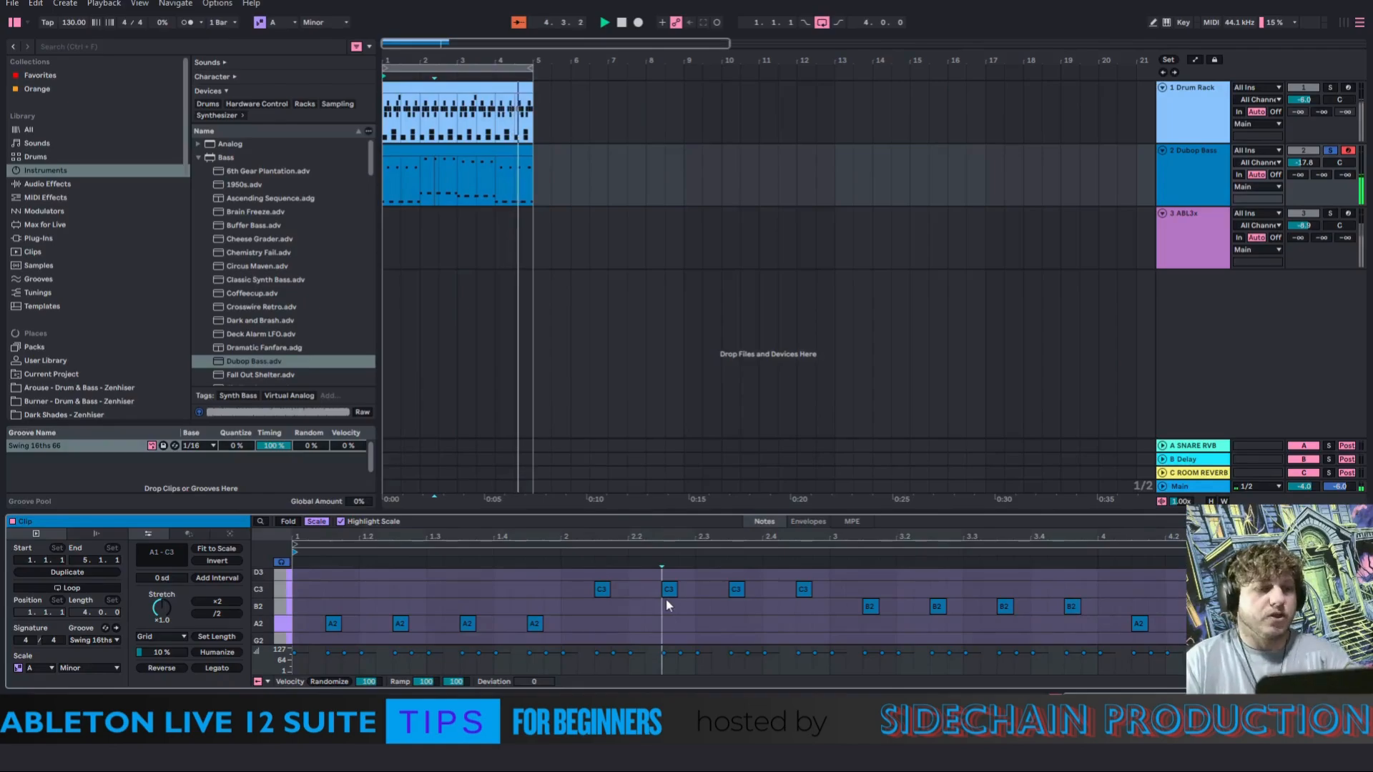
key(ctrl+a)
key(shift+Down)
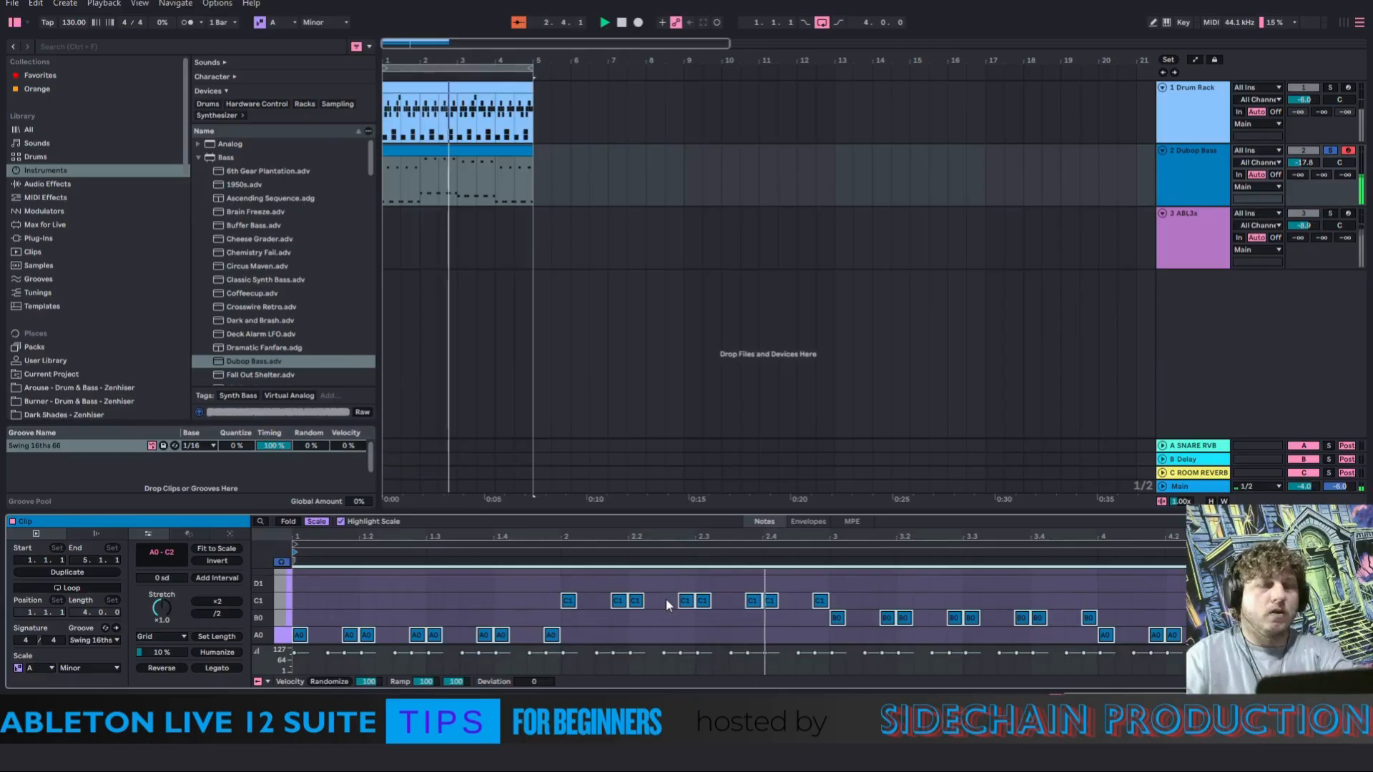
click(1331, 151)
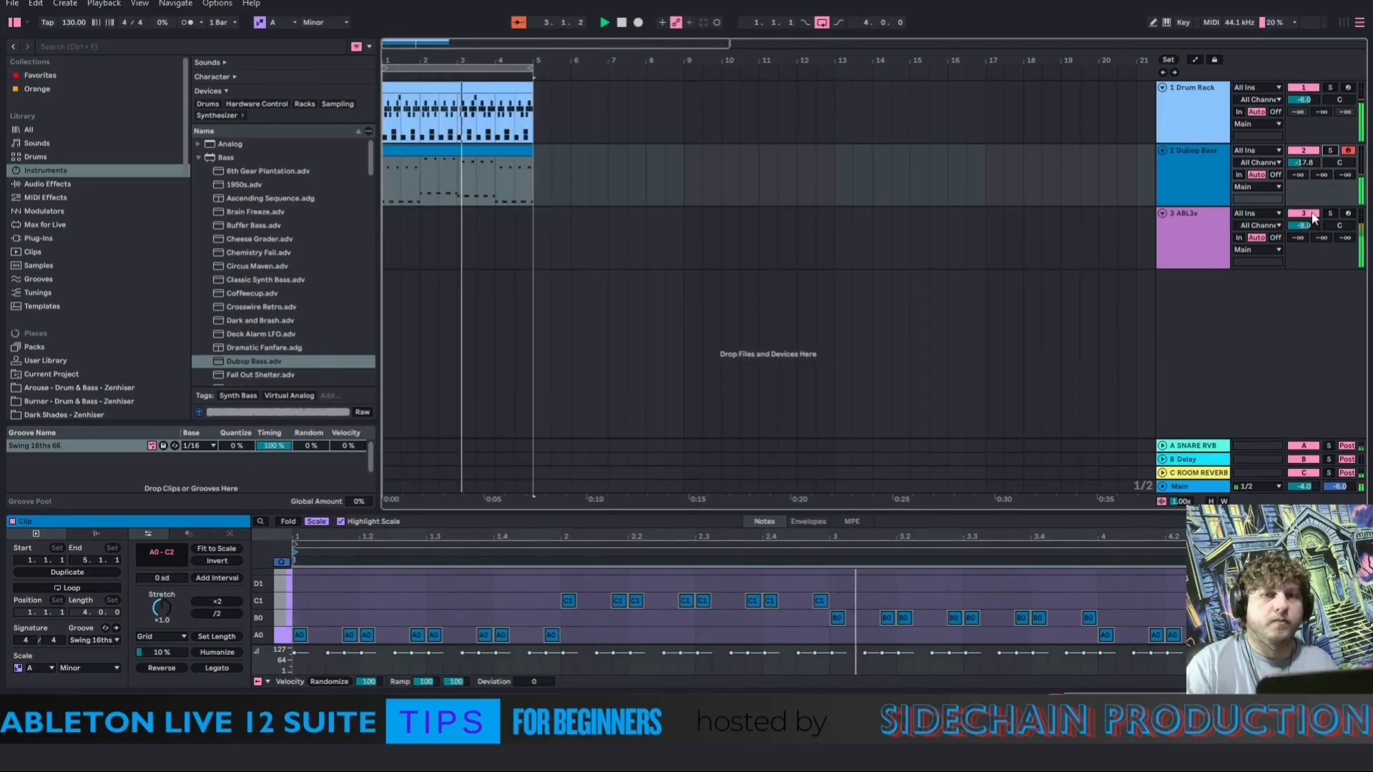
Unfold the ABL3x device's parameters and show the automation lane for its Cutoff
click(1222, 248)
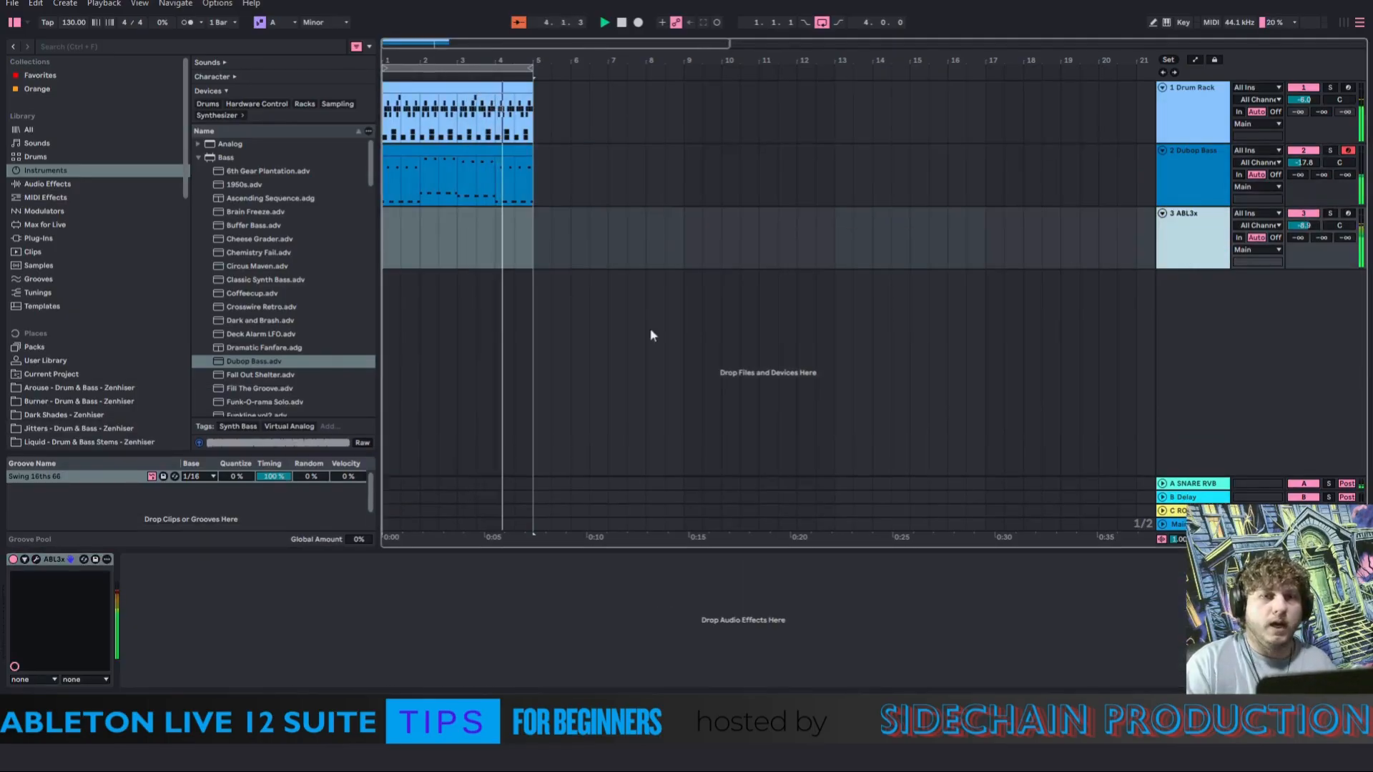
click(27, 559)
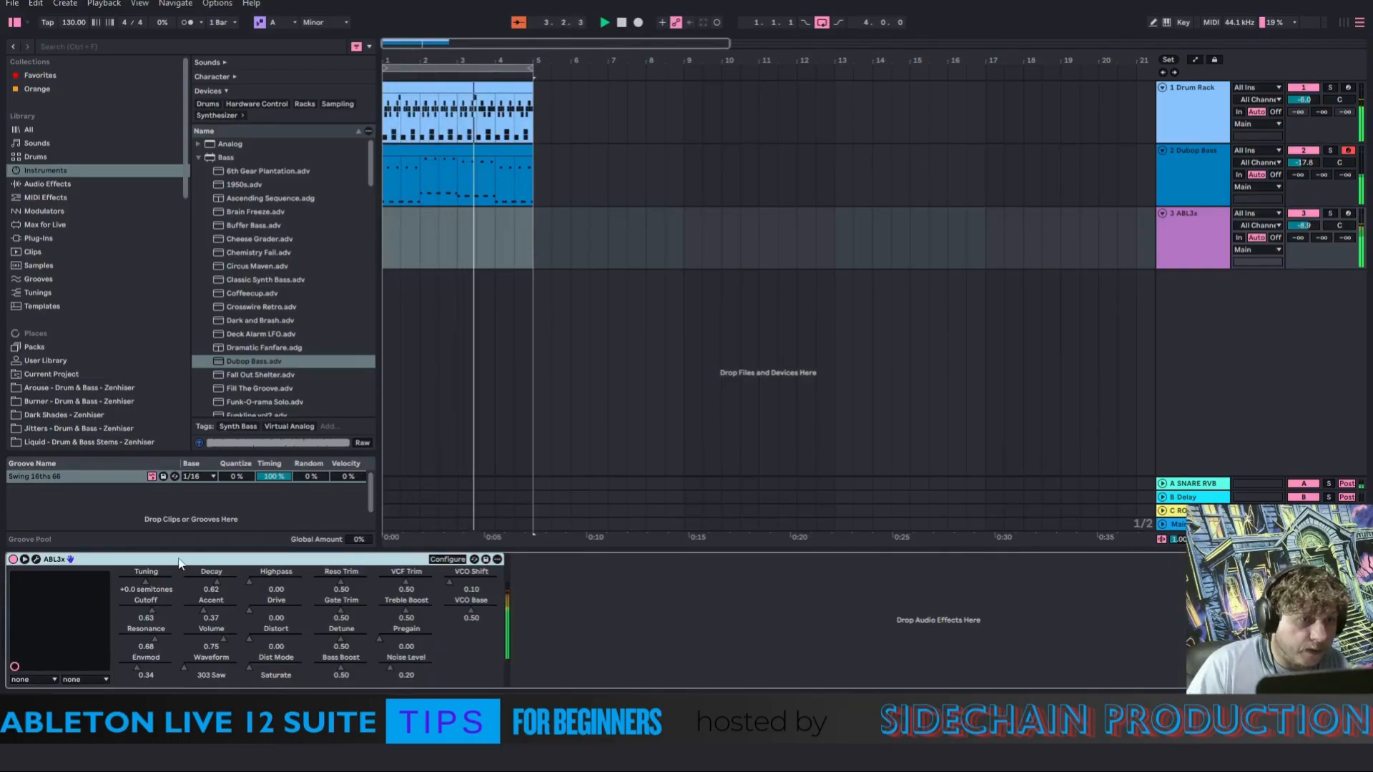
right_click(152, 609)
click(193, 498)
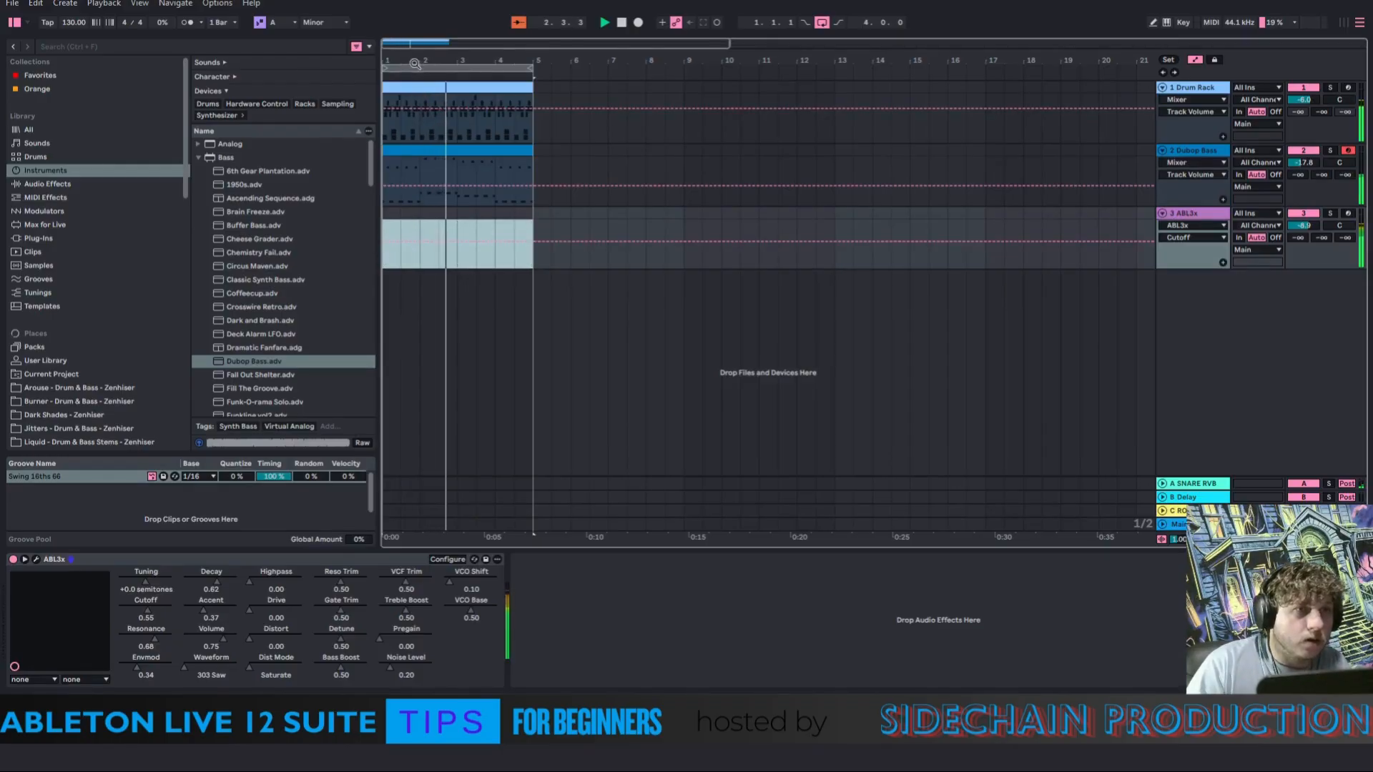
Draw Cutoff automation over bars 1 and 2, peaking on beats 2 and 4 of bar 1 and dipping to 0.25 on beat 2 of bar 2
drag(415, 63, 343, 314)
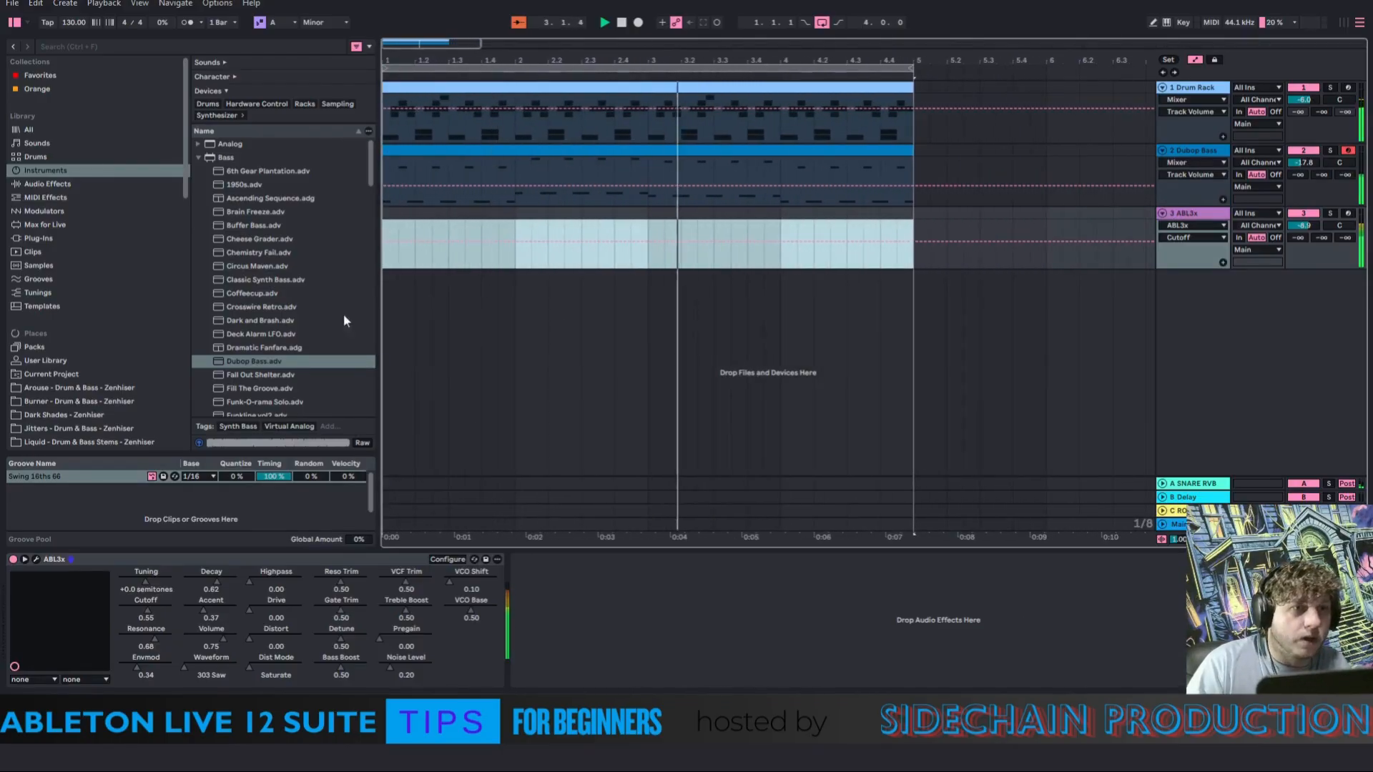
click(448, 241)
click(413, 241)
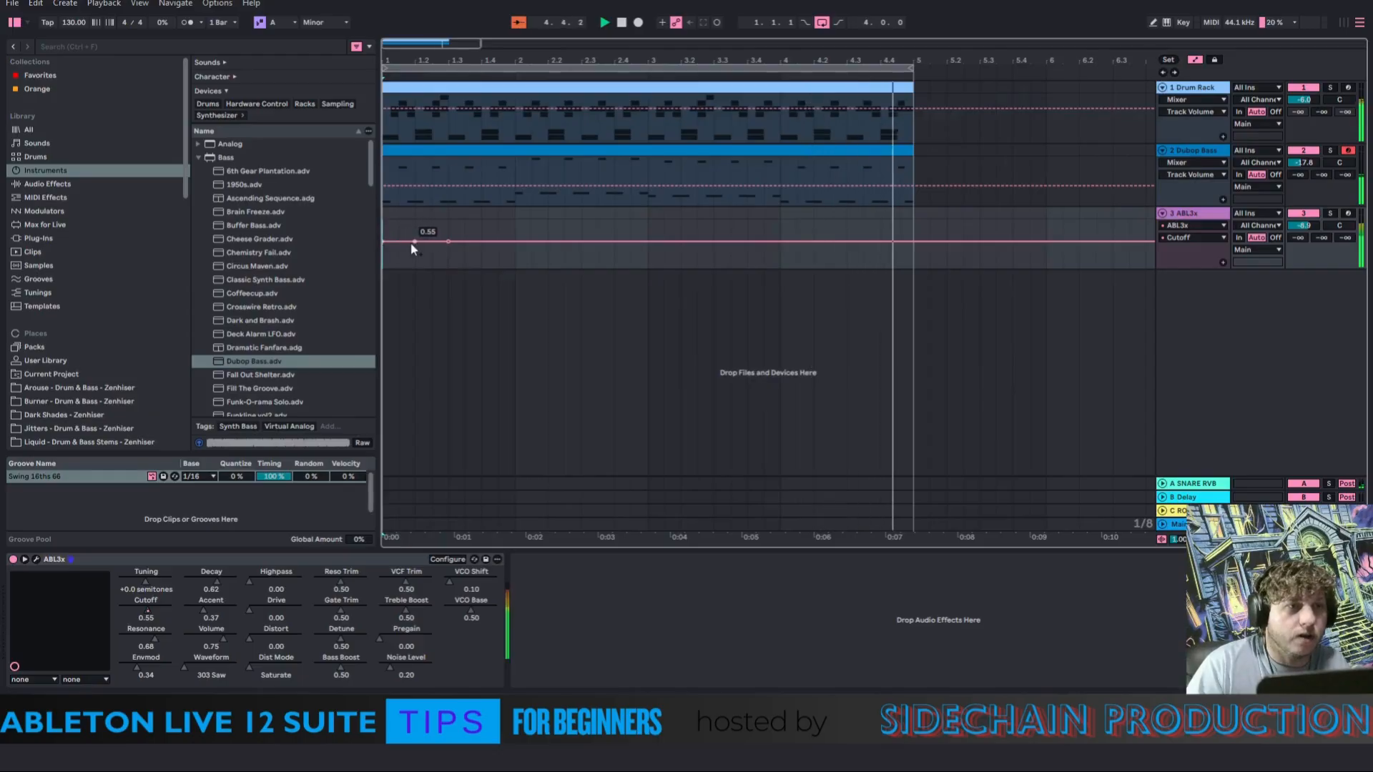
drag(413, 241, 414, 225)
click(515, 241)
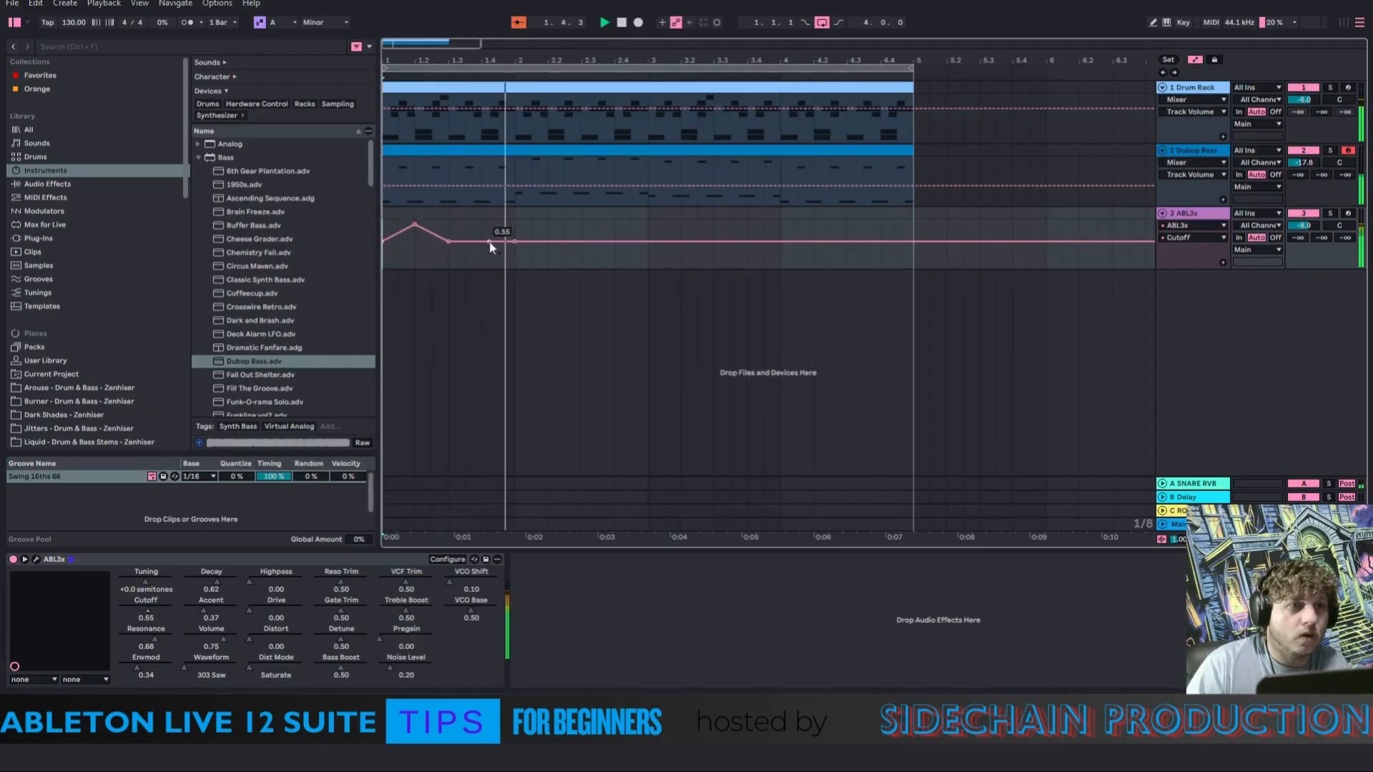
mouse_move(481, 240)
mouse_down()
mouse_move(548, 255)
mouse_move(564, 227)
mouse_move(598, 233)
mouse_up()
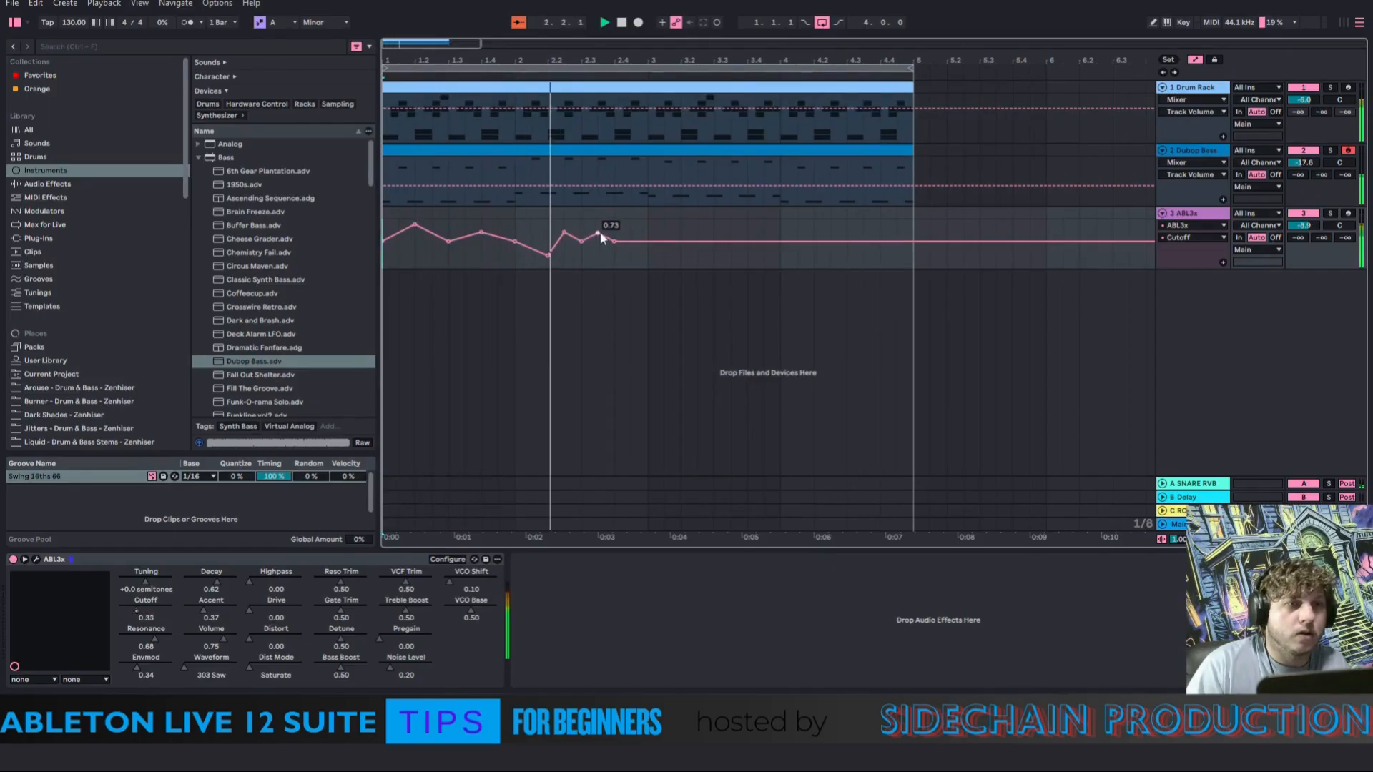
Dip the Cutoff automation just before bar 3 and add peaks within bar 3's first beat and on its third beat
click(647, 241)
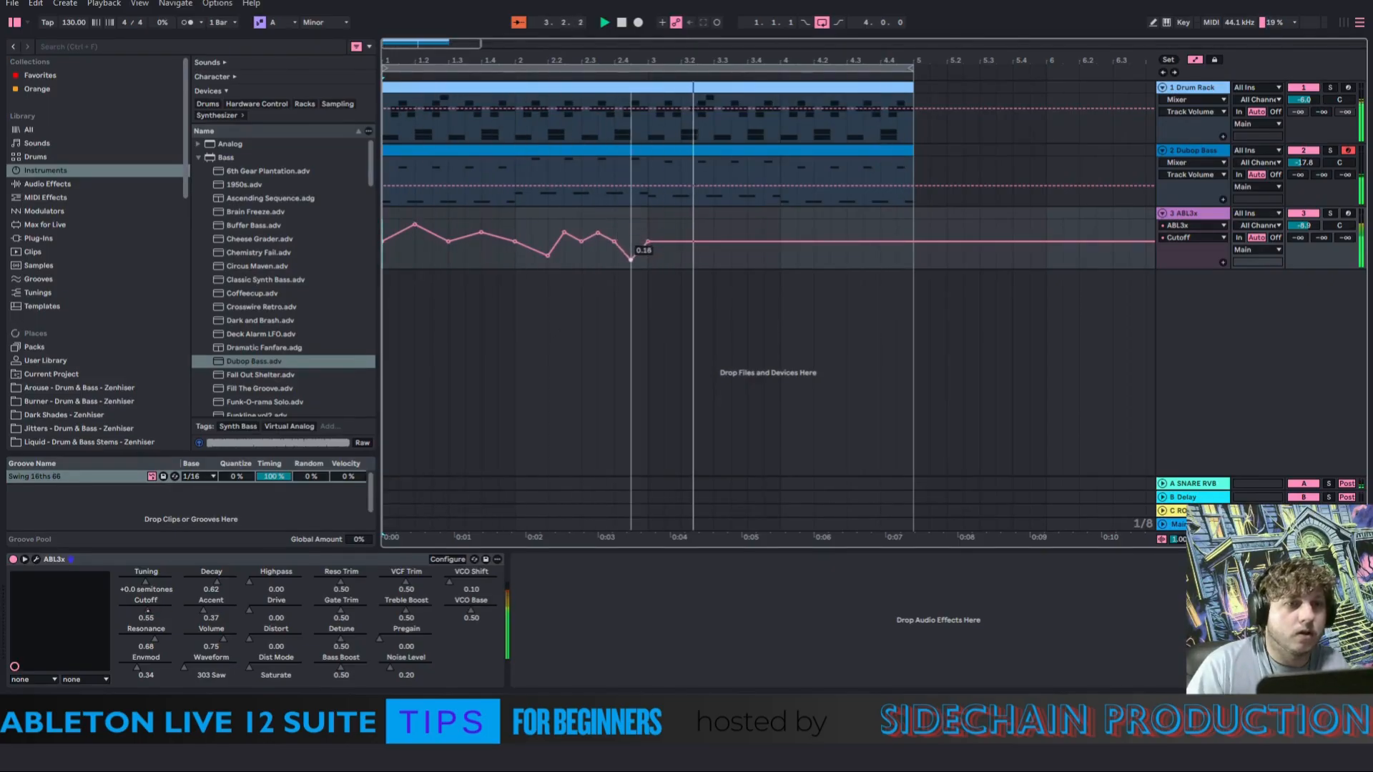
mouse_move(629, 242)
mouse_down()
mouse_move(630, 255)
mouse_move(664, 224)
mouse_move(713, 226)
mouse_up()
click(680, 242)
click(713, 241)
click(697, 241)
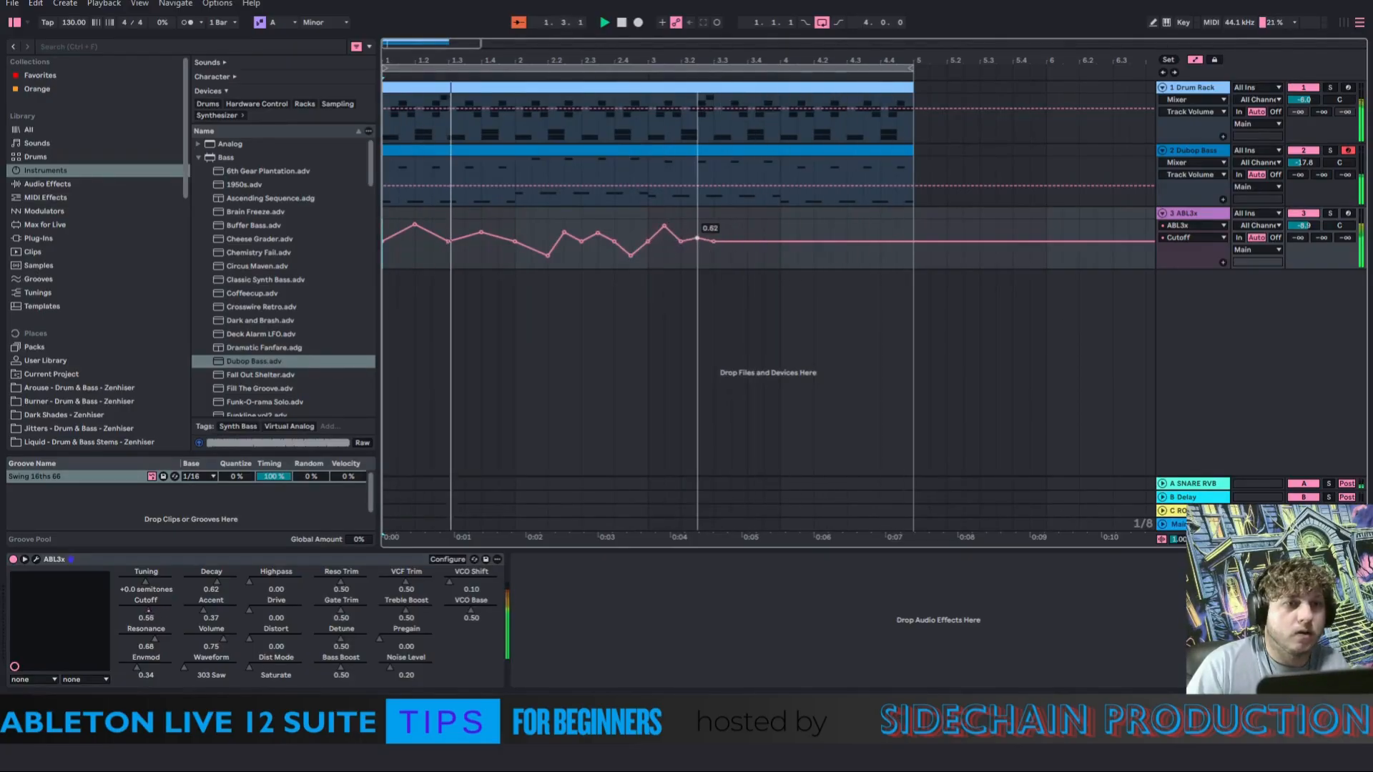
click(746, 240)
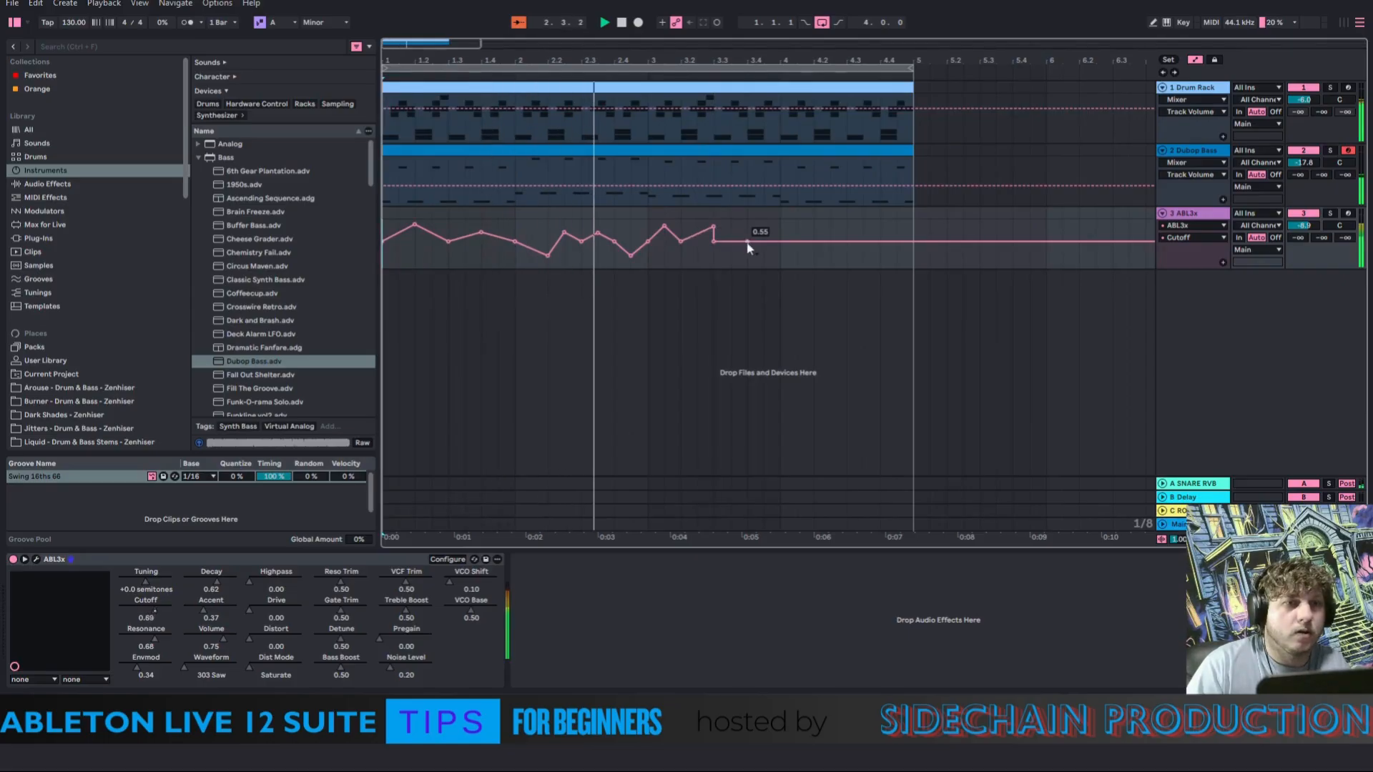
click(713, 241)
click(779, 241)
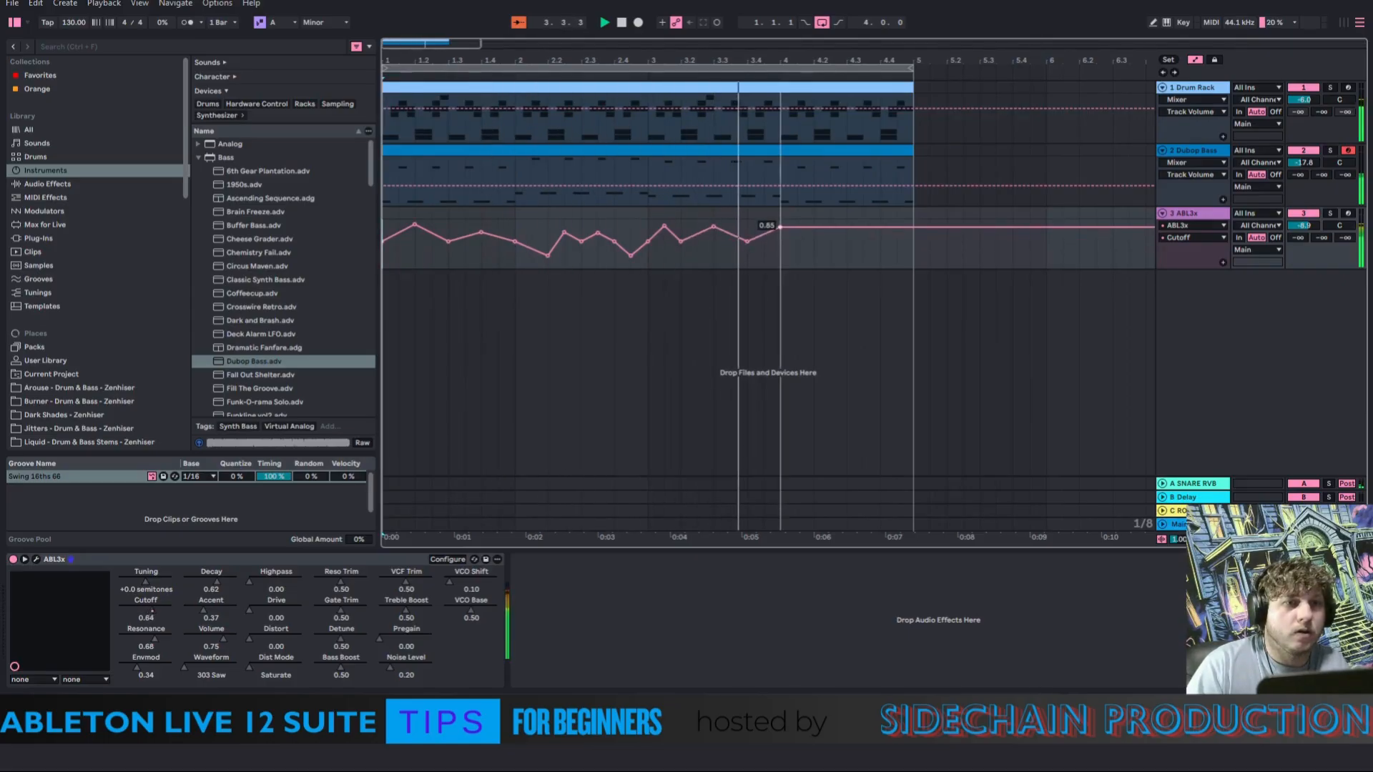
Shape the Cutoff automation in bar 4 with a 0.88 peak on beat 3, a small dip on each side, and a level ending
mouse_move(846, 241)
mouse_down()
mouse_move(846, 228)
mouse_move(912, 226)
mouse_up()
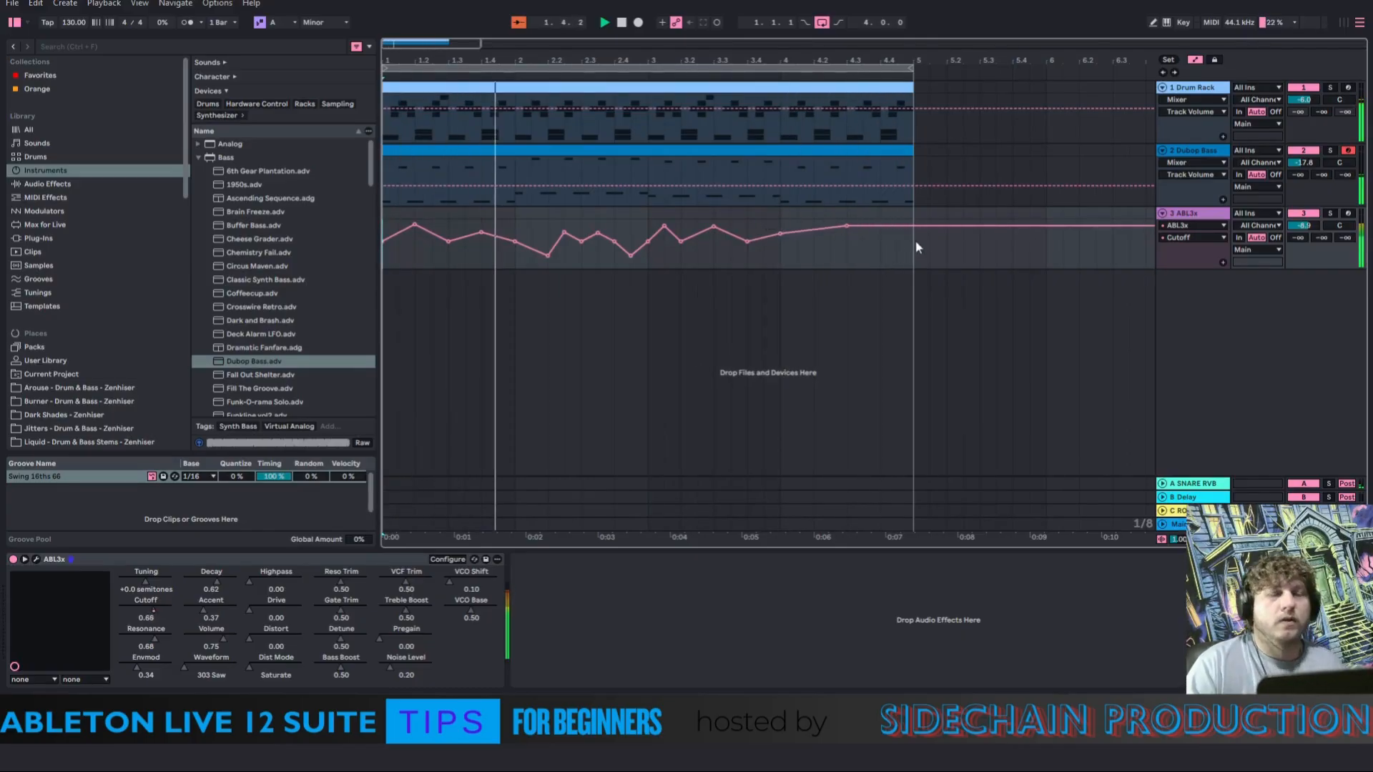
mouse_move(882, 228)
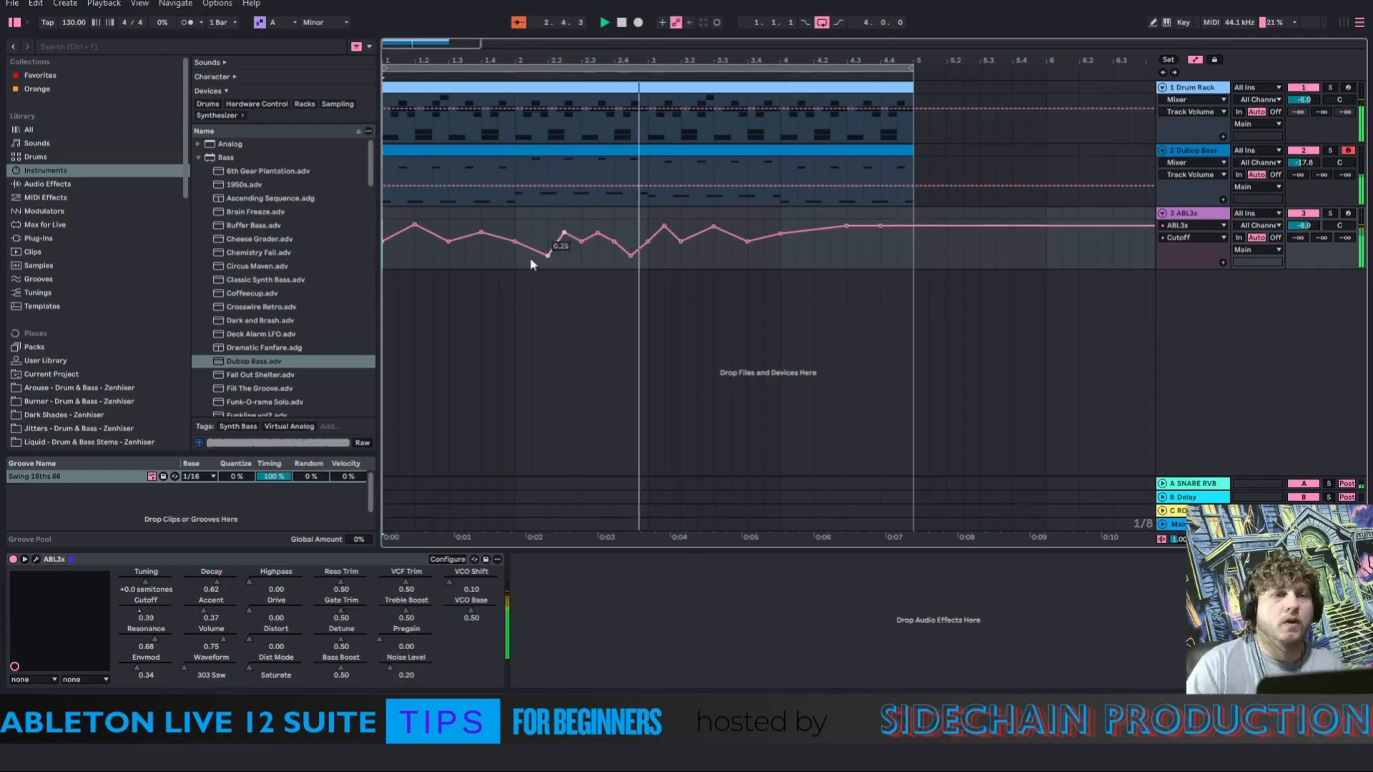
mouse_move(588, 252)
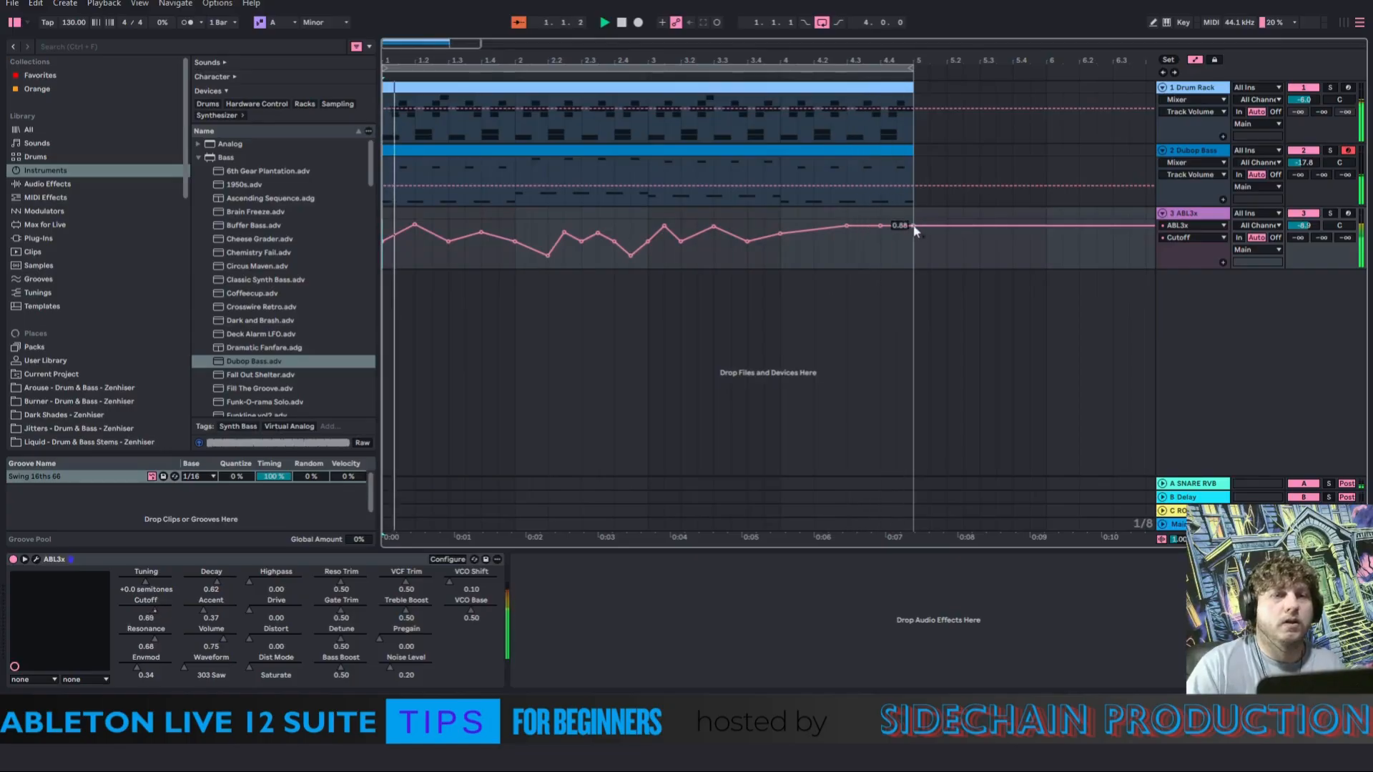
click(864, 232)
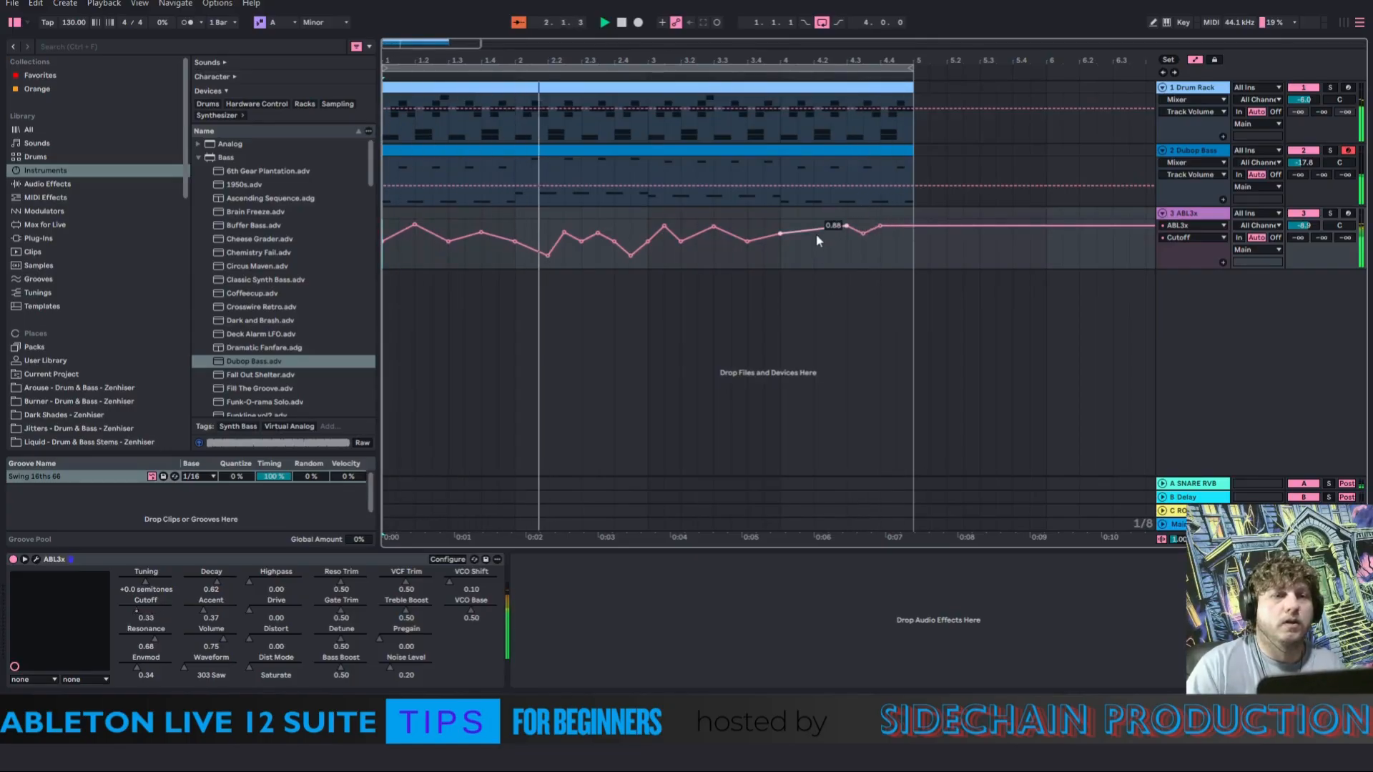
drag(816, 234, 829, 241)
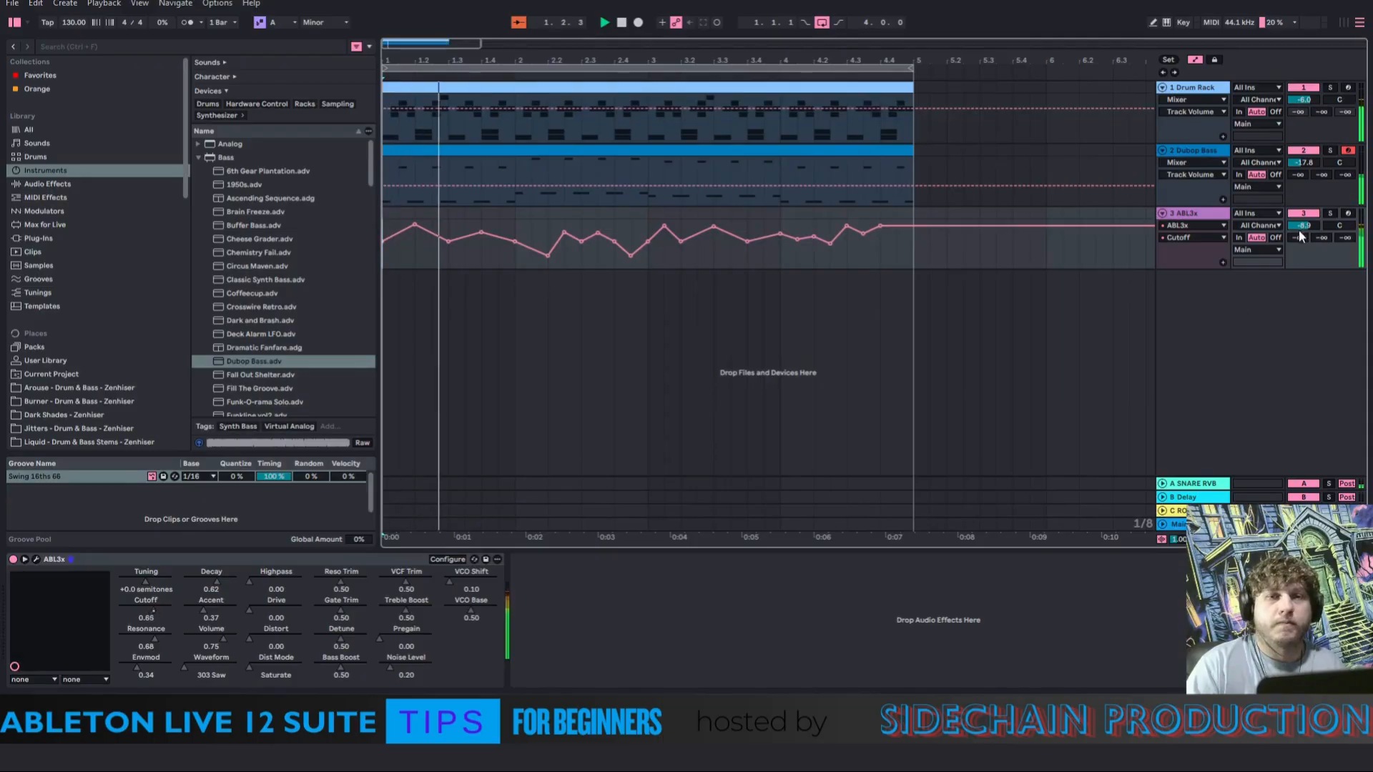
Lower the ABL3x track's volume to -14.0 dB
drag(1303, 225, 1302, 241)
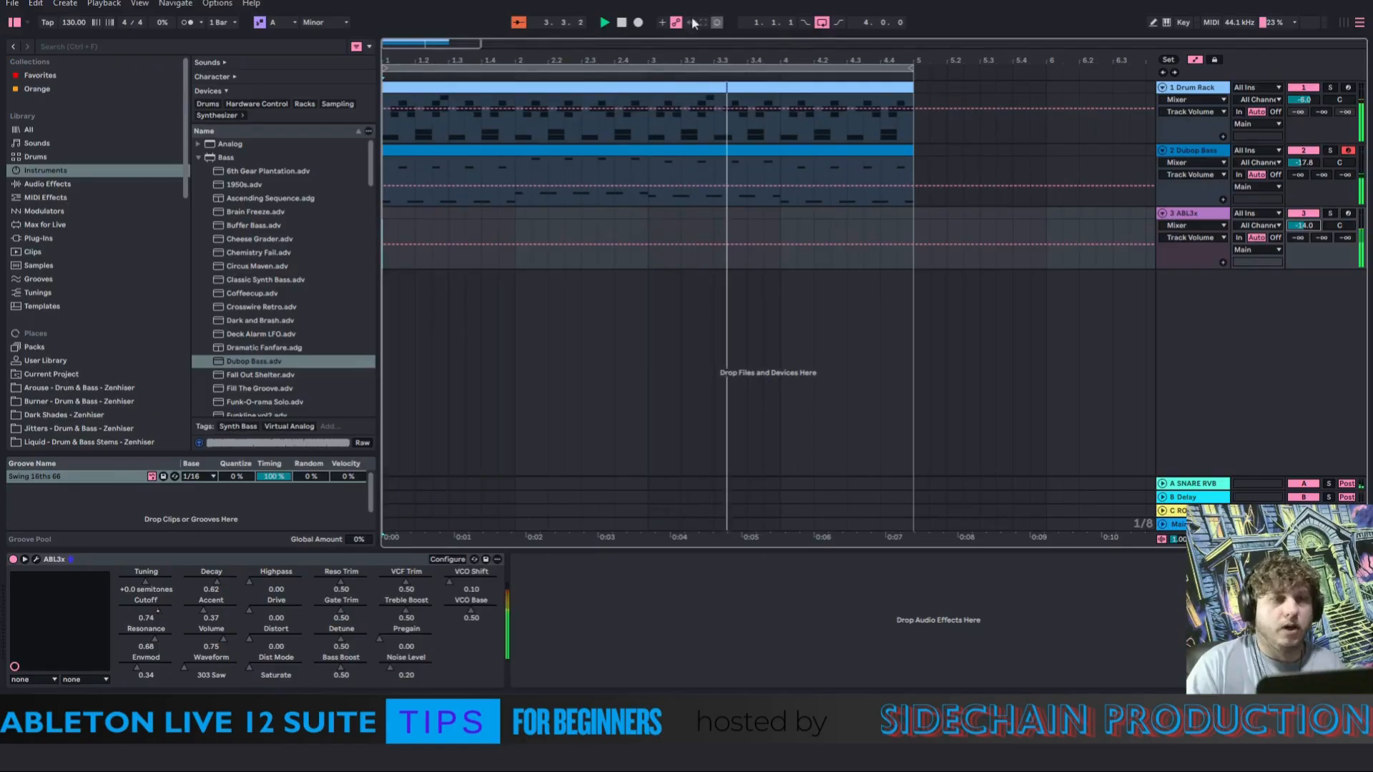
Solo the Drum Rack track and play the four-bar loop from the start to hear the drums alone
key(space)
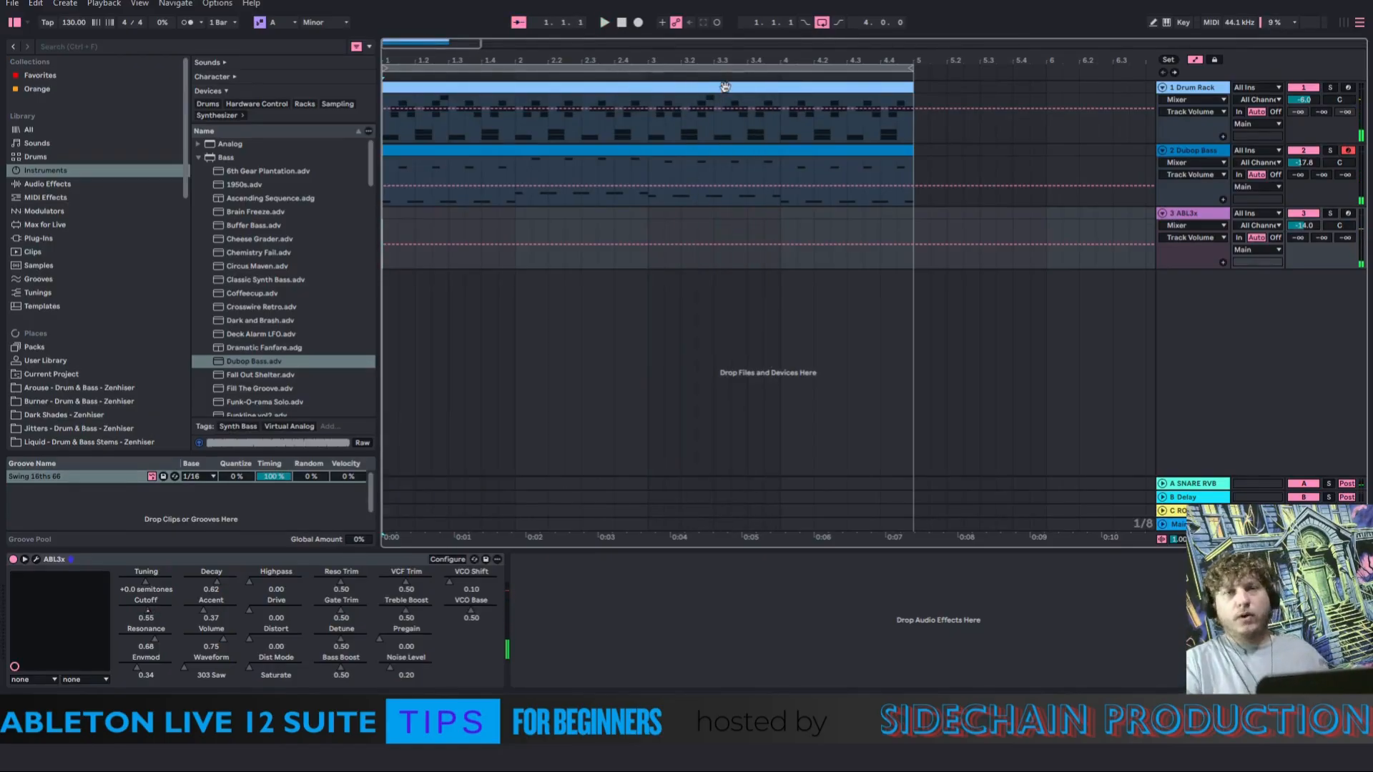
click(1329, 89)
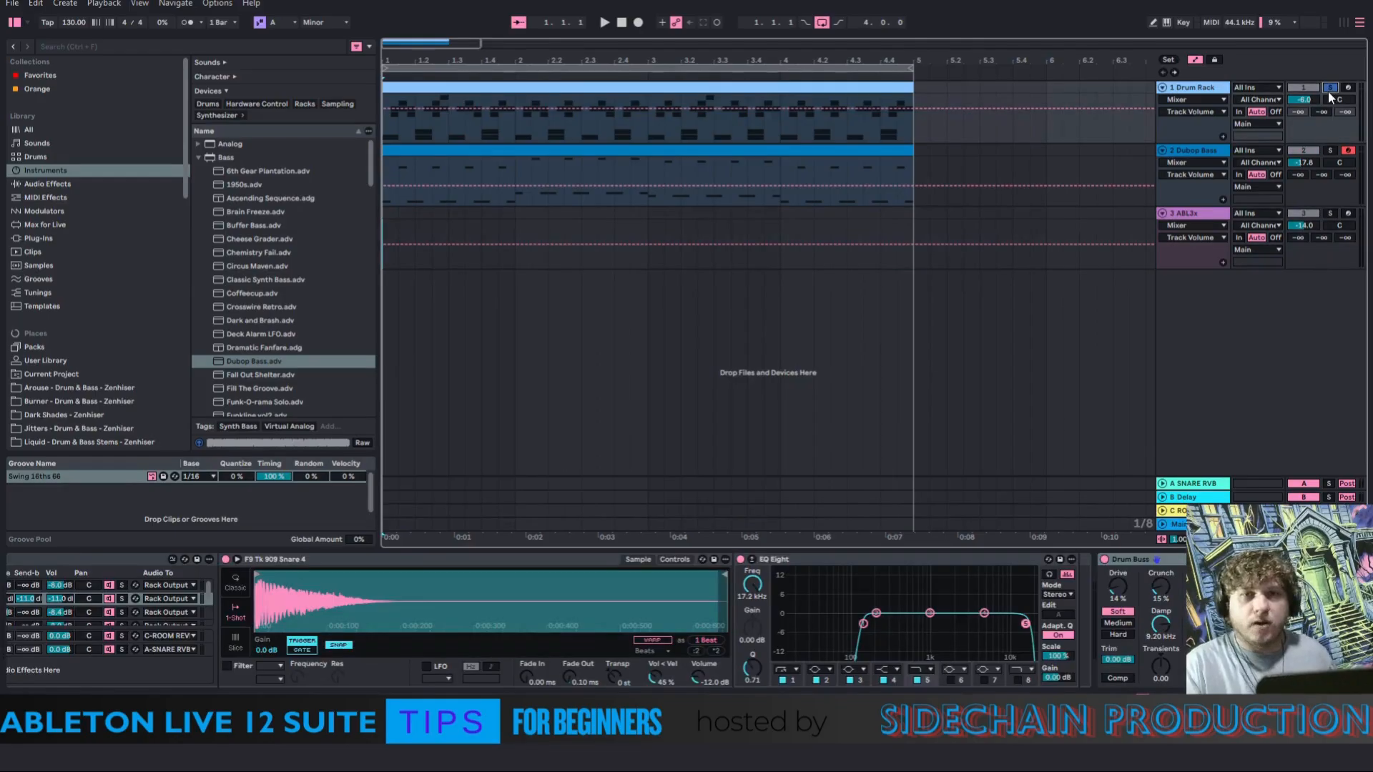
key(space)
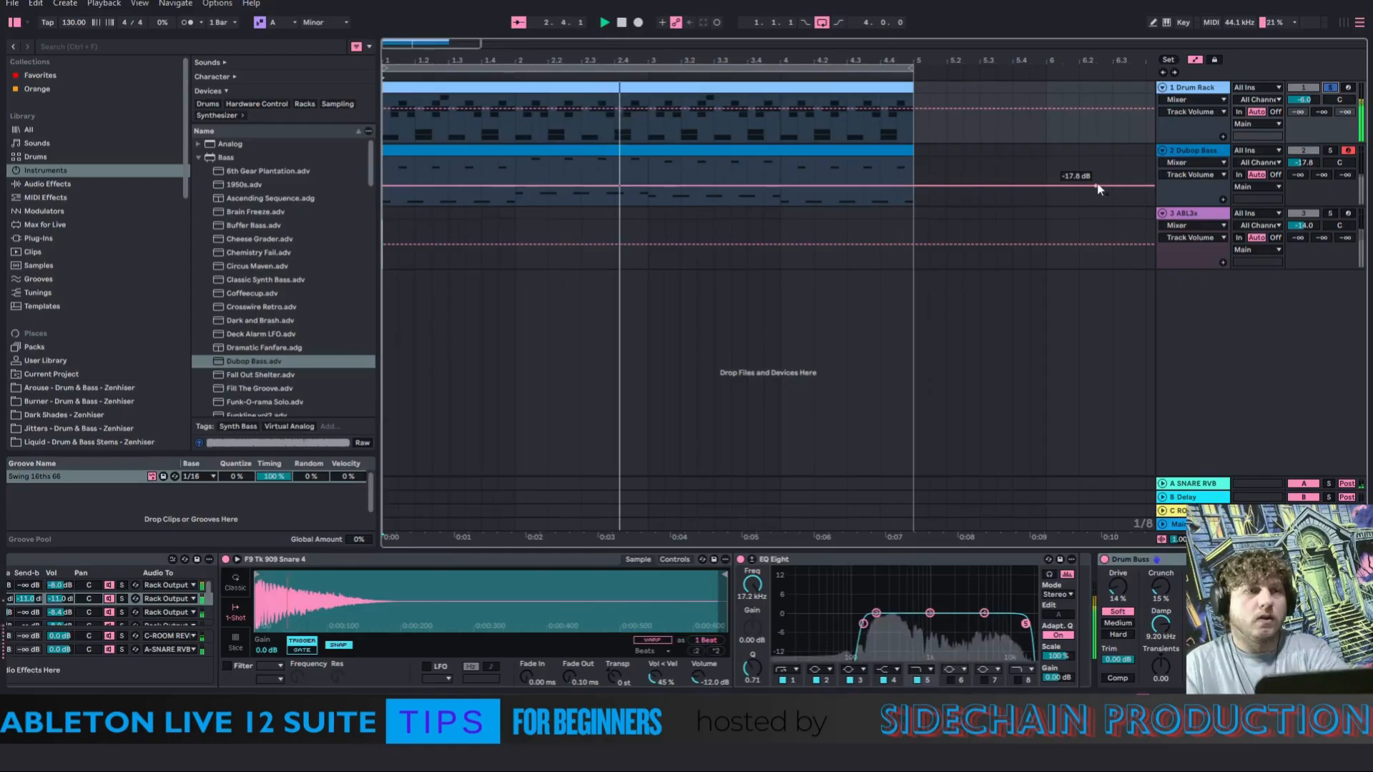
scroll(572, 620, left, 5)
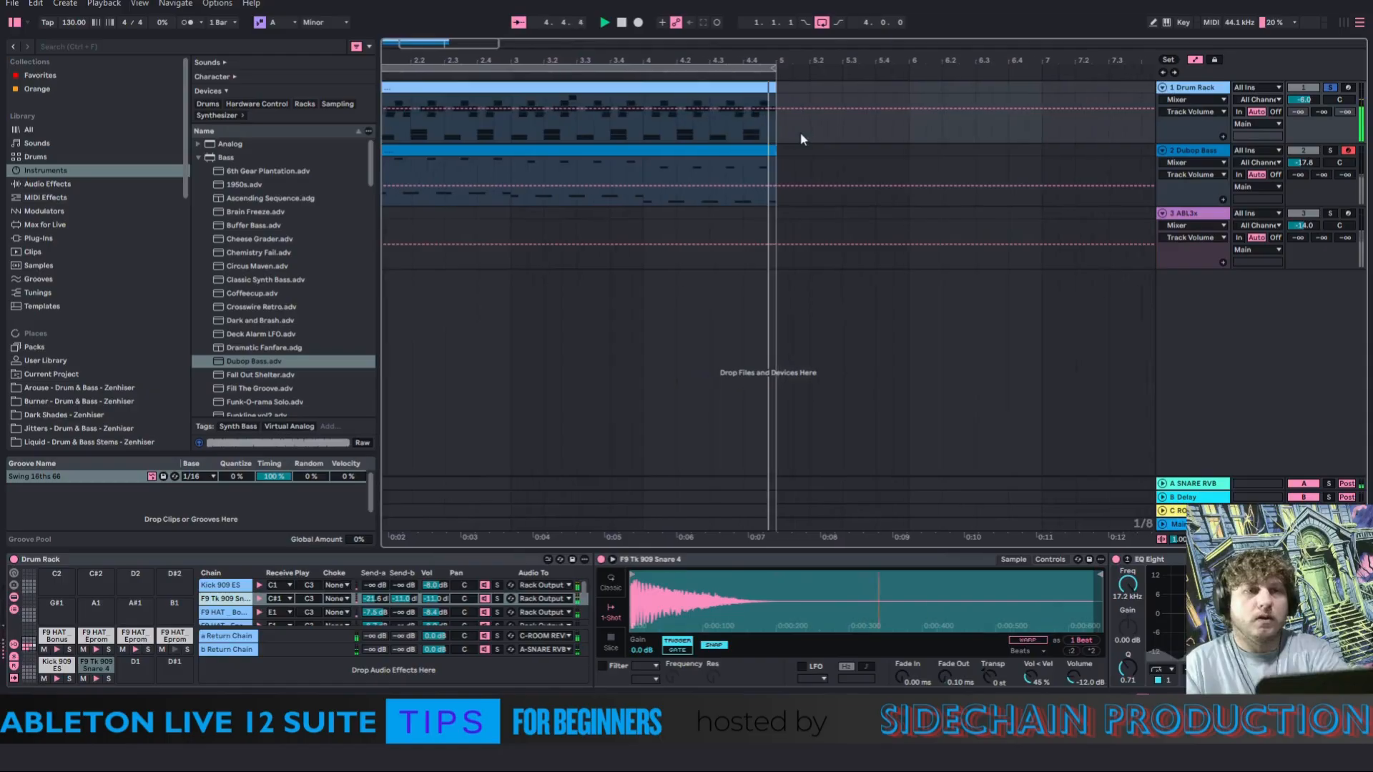
With the Dubop Bass track soloed, set its Cutoff and Res to 21 % and Filter Env to about 38 %, and unsolo it
click(1327, 152)
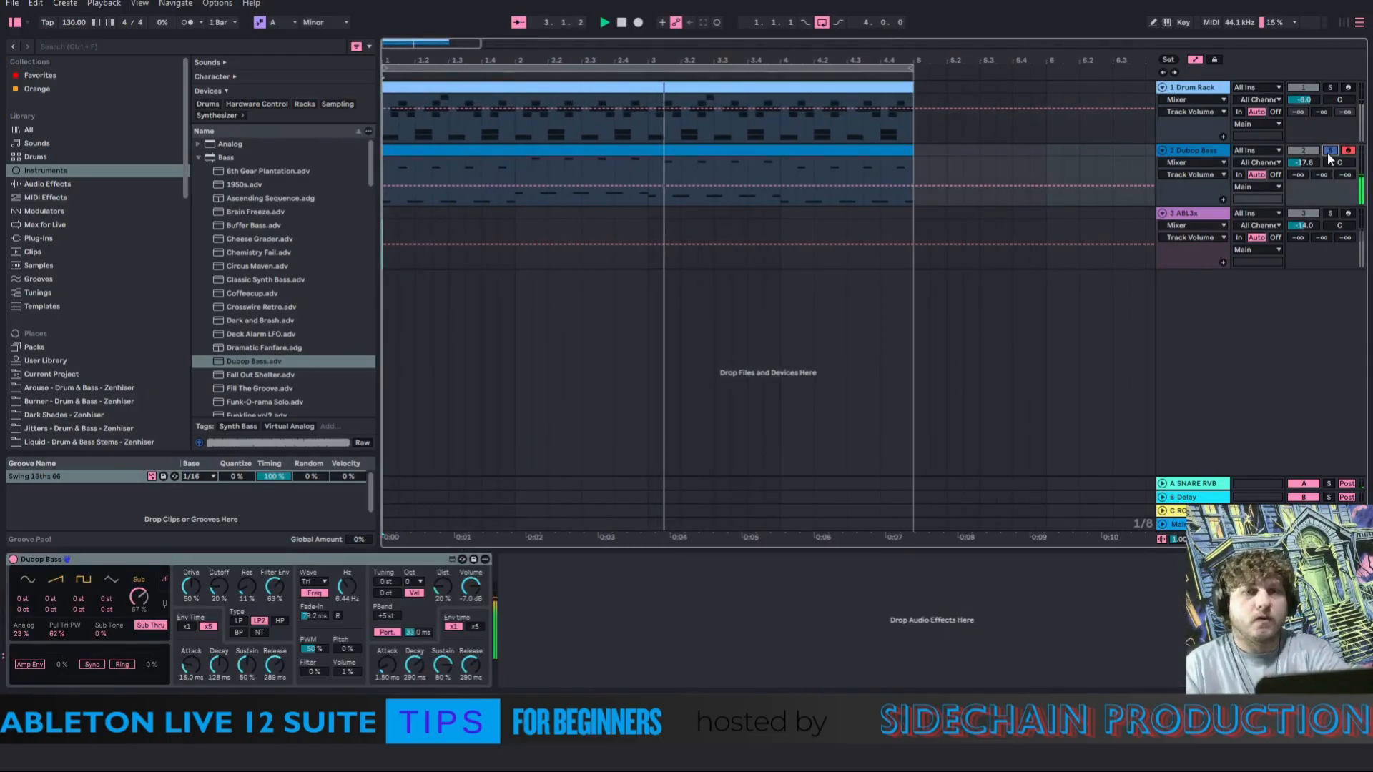
drag(225, 594, 246, 586)
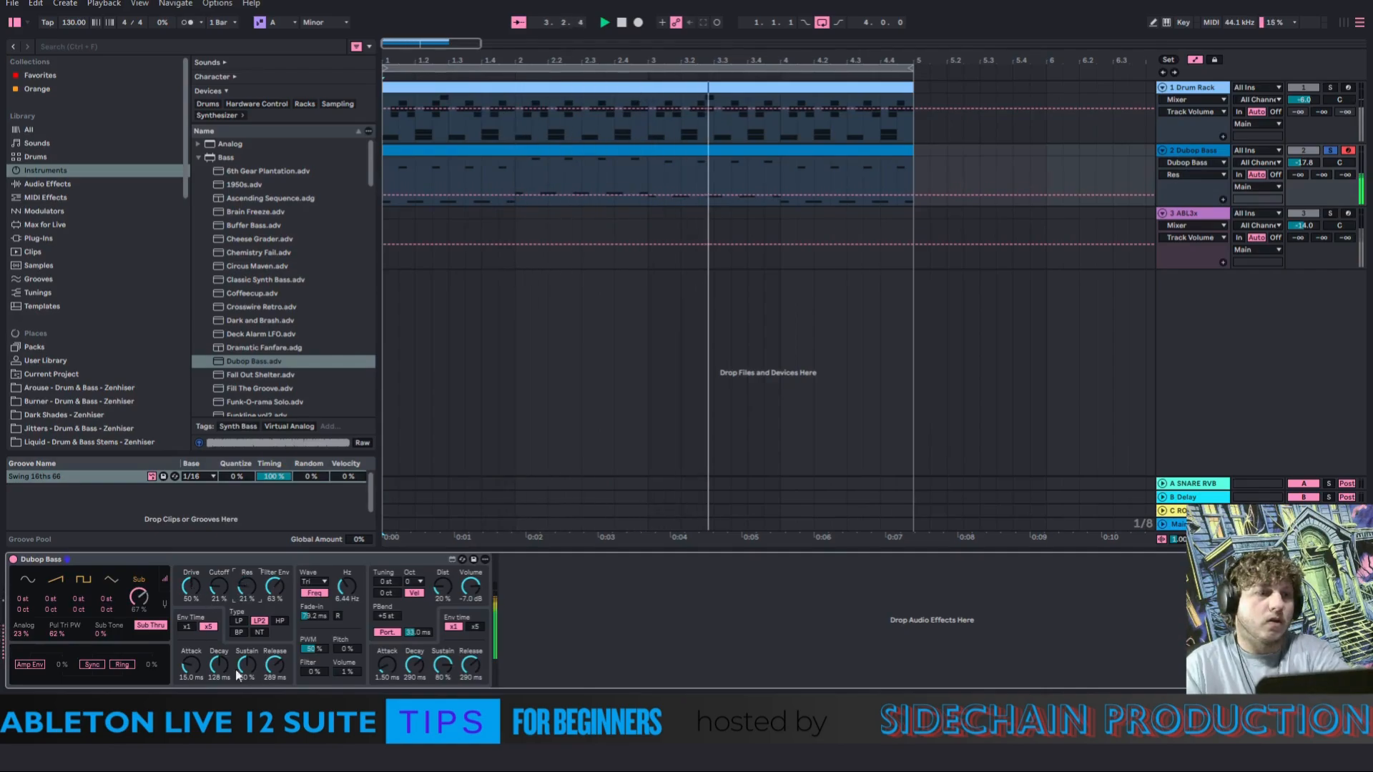
drag(274, 586, 275, 604)
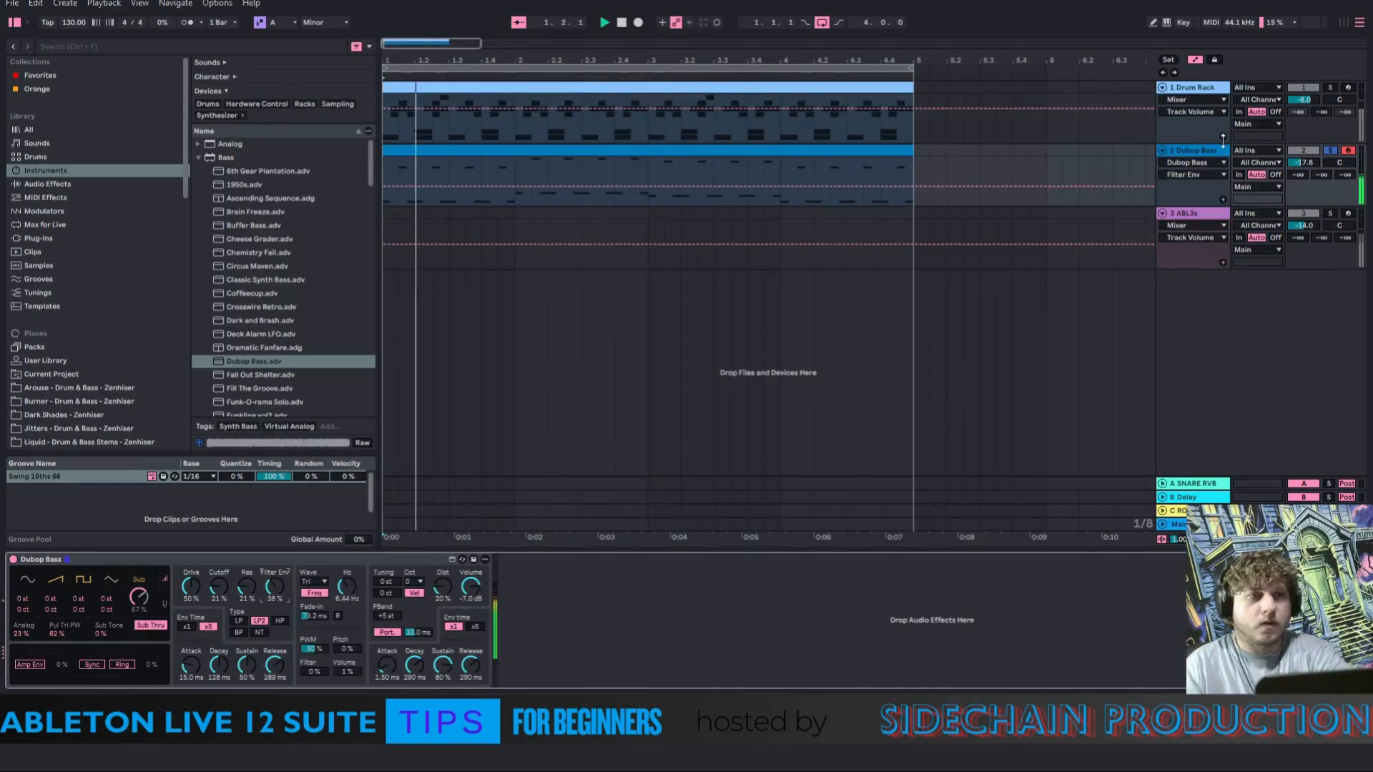
click(1330, 152)
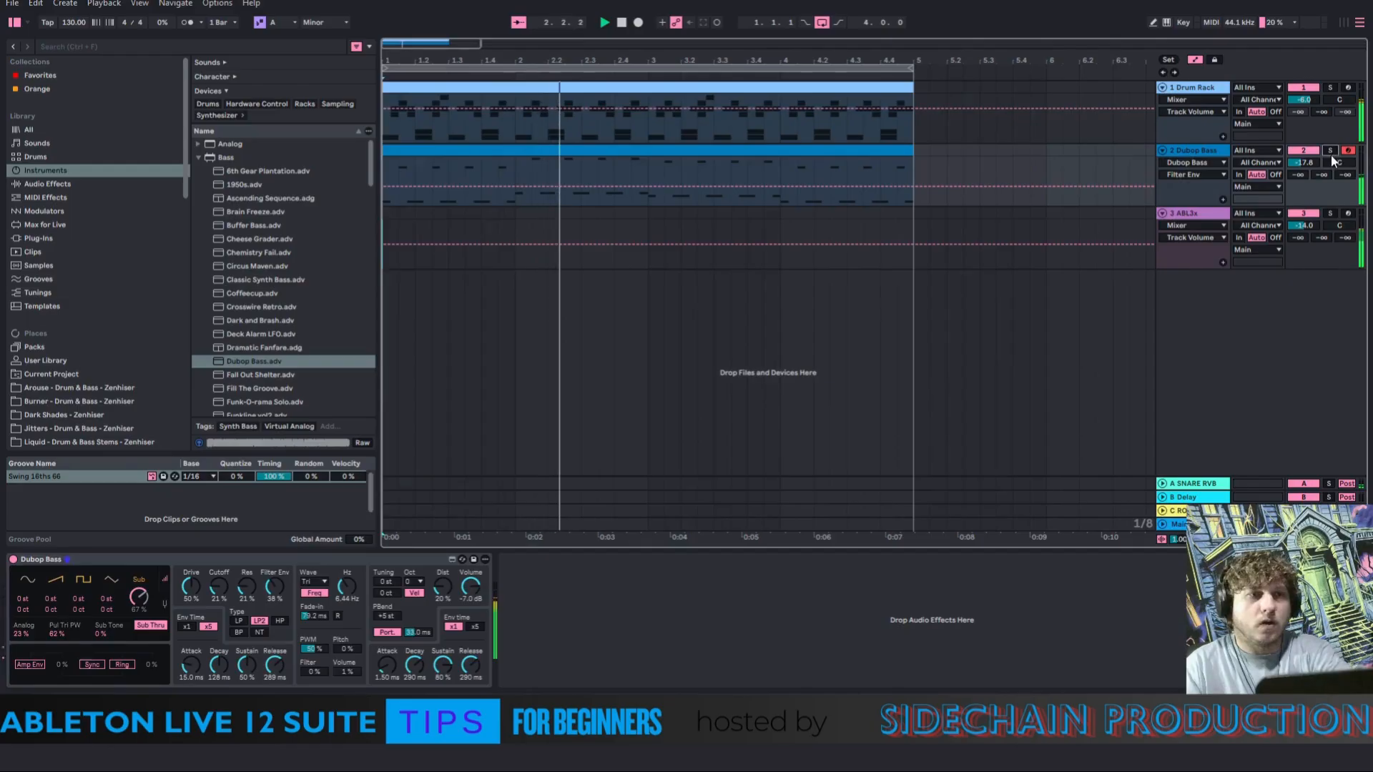